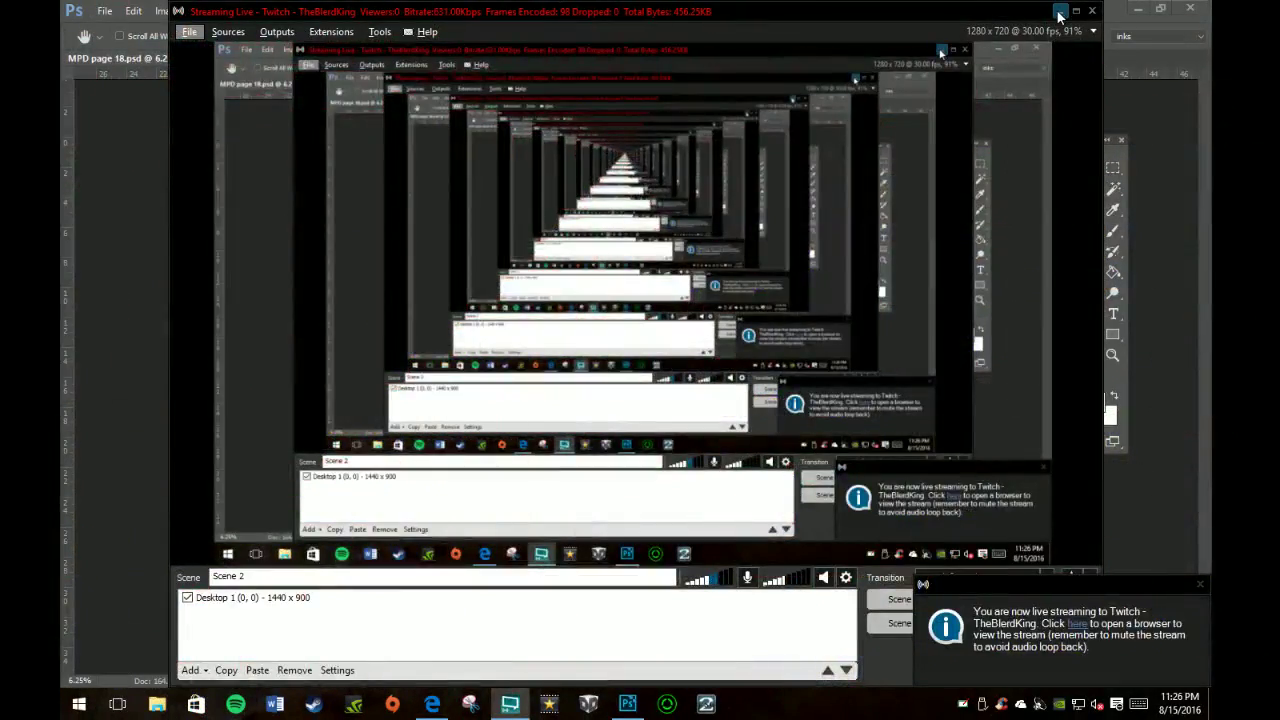
Step: Minimize the OBS streaming window so comic page 18 shows in Photoshop
click(1060, 11)
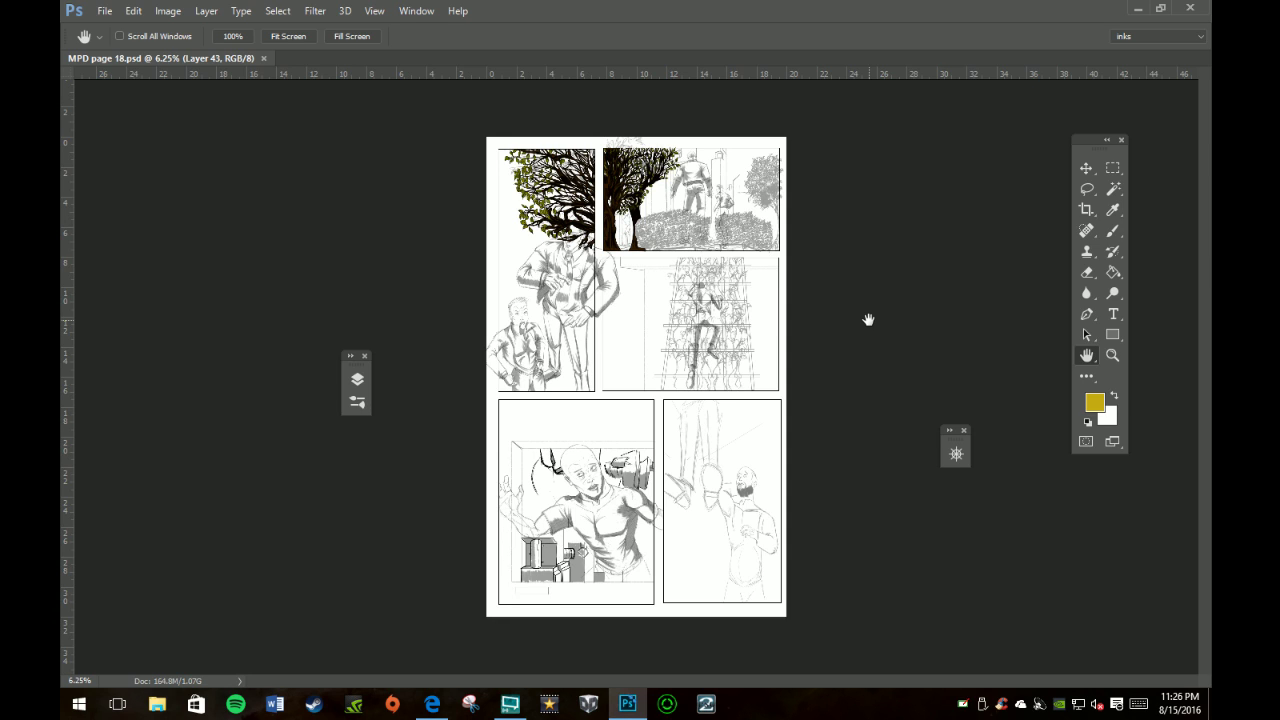
Step: Select the Zoom tool, check the taskbar sound menu, and bring OBS back to the front
key(z)
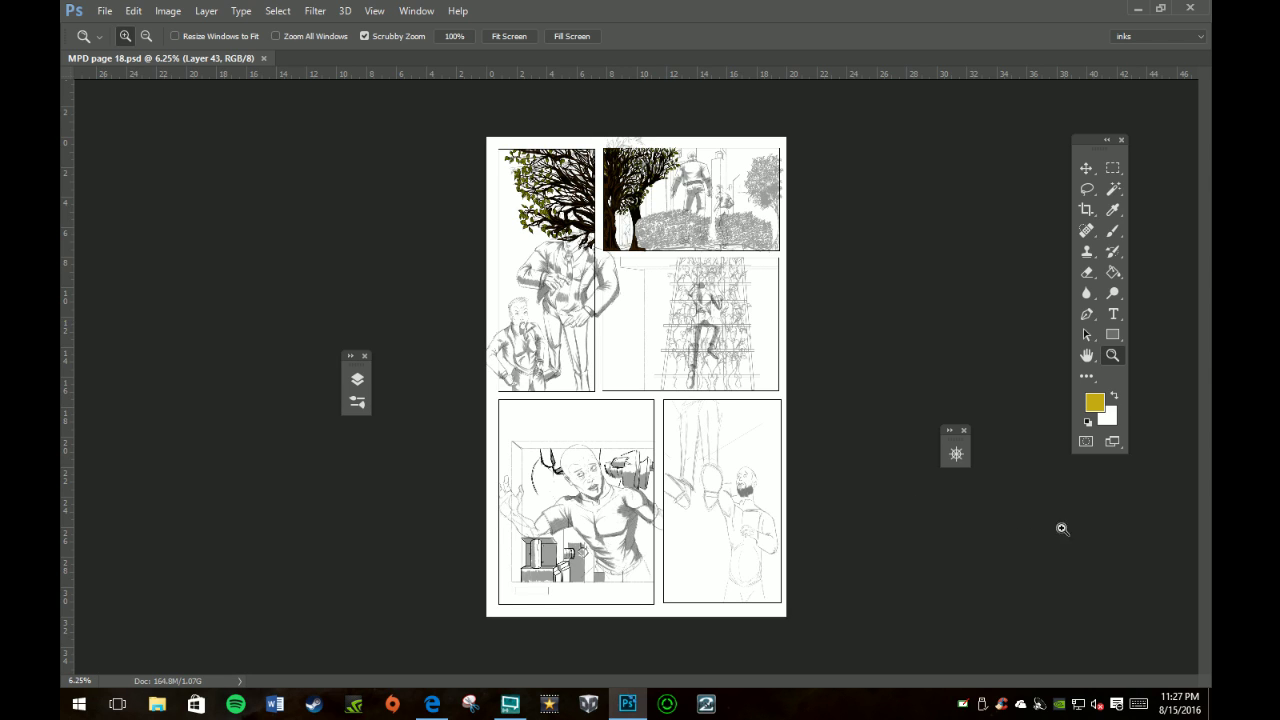
click(1096, 705)
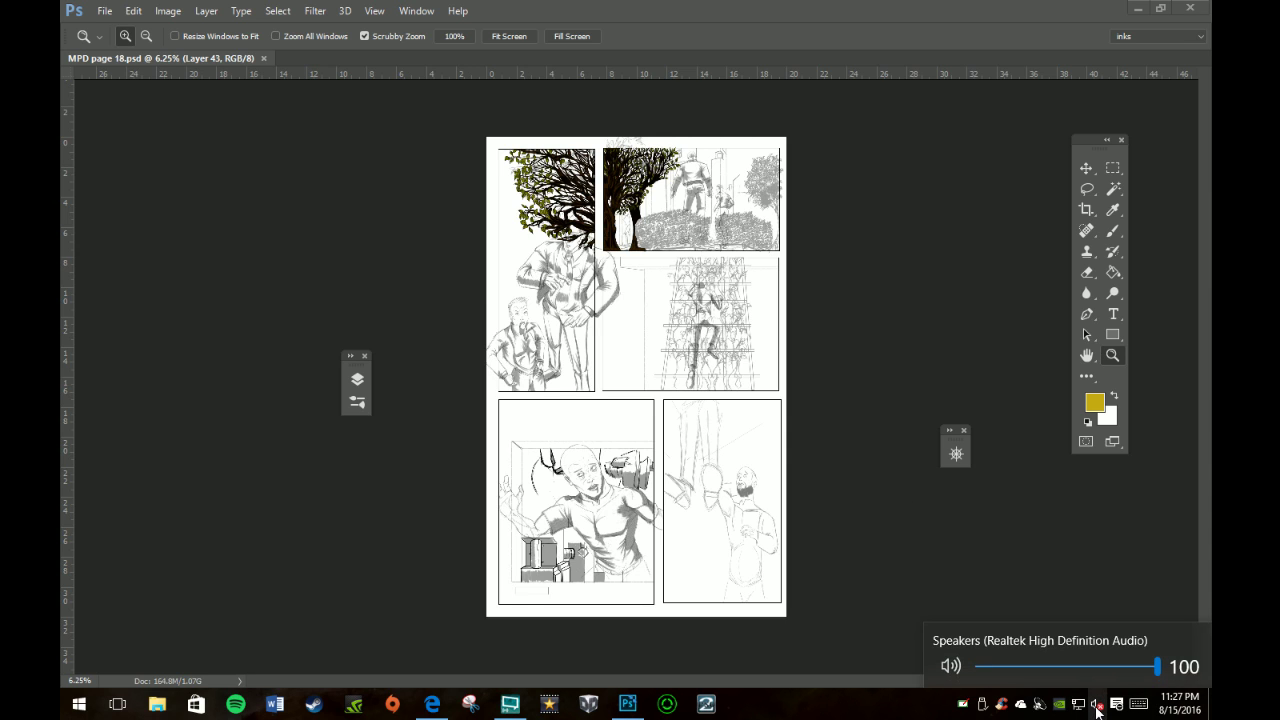
click(1097, 708)
right_click(1097, 708)
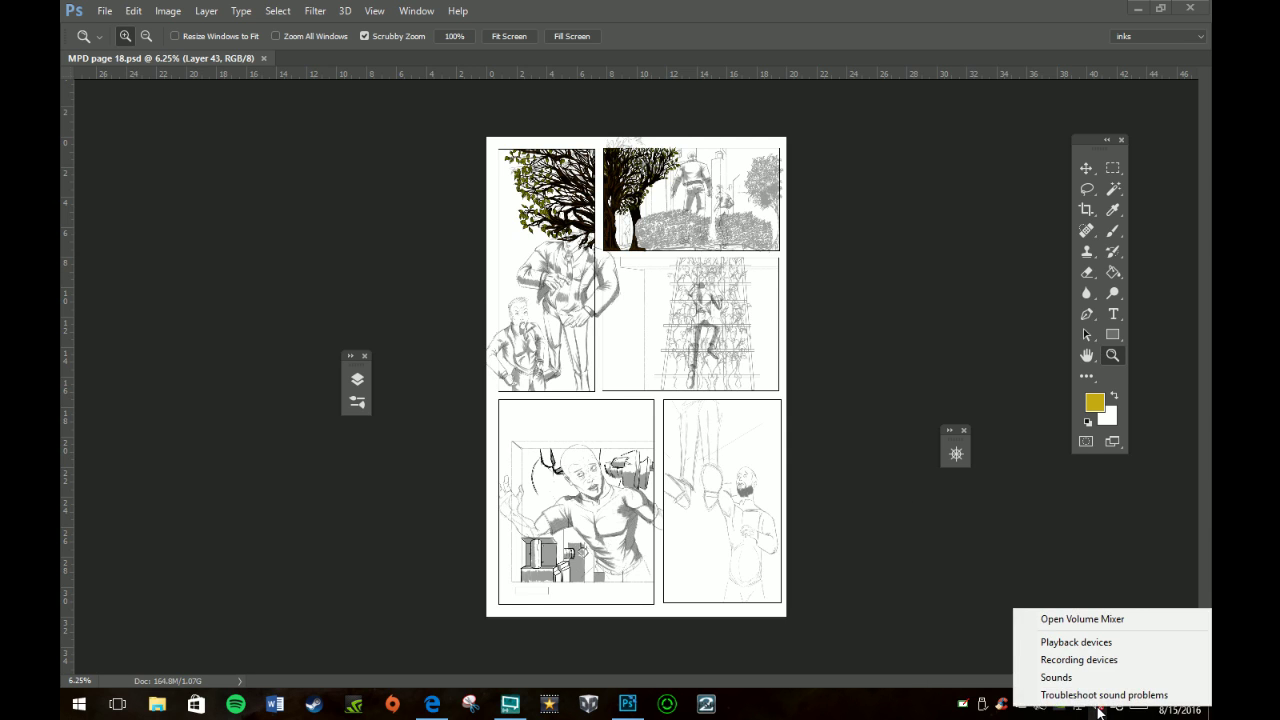
click(1001, 640)
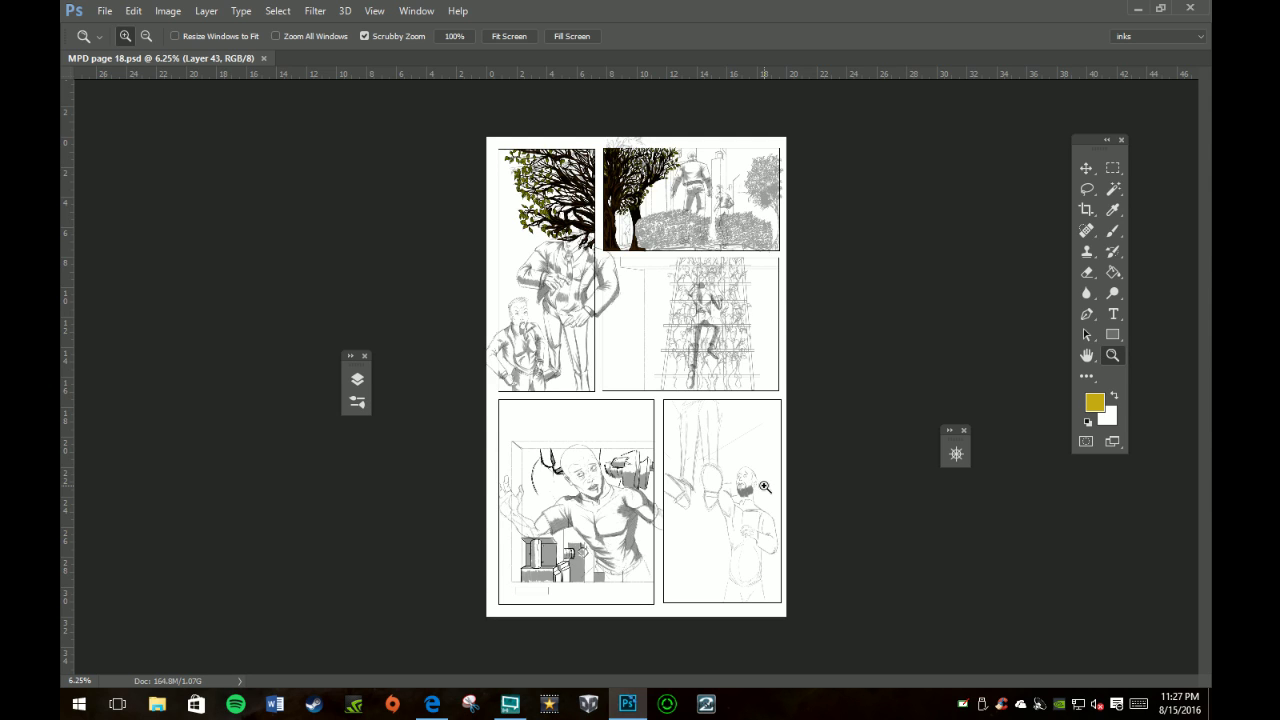
click(510, 704)
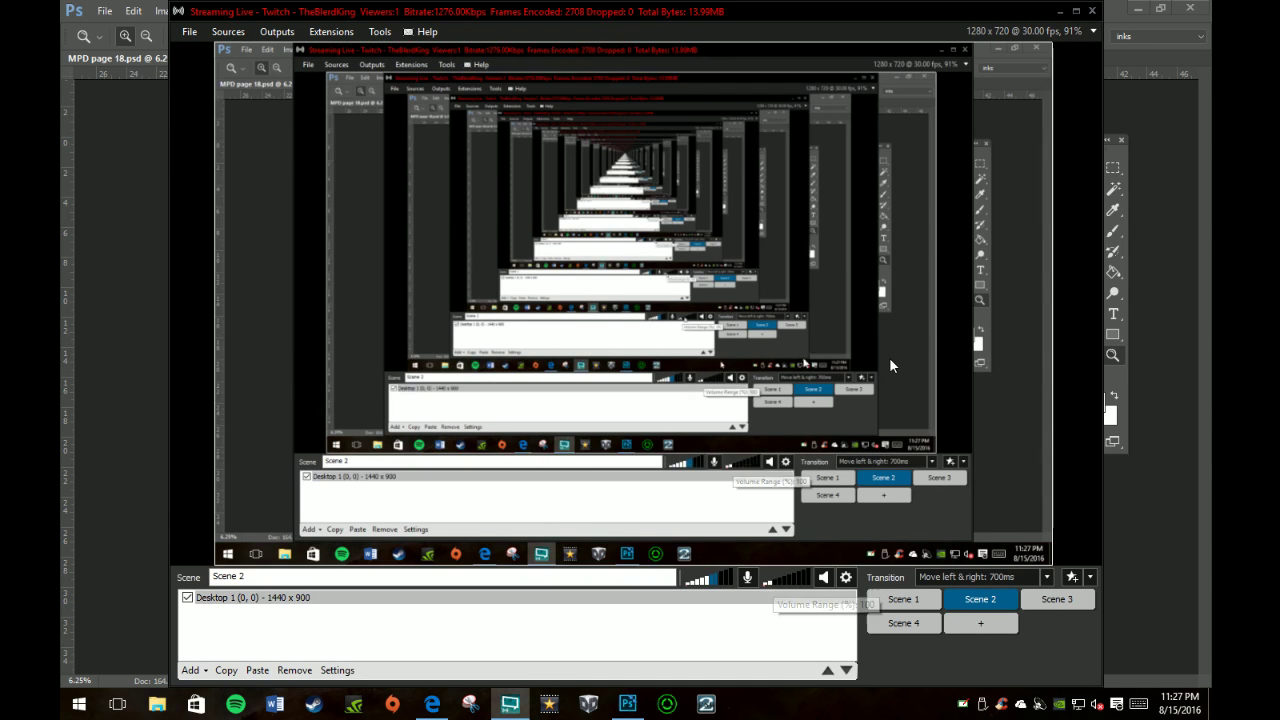
Step: Minimize the OBS window again so the full comic page 18 is visible
click(1059, 10)
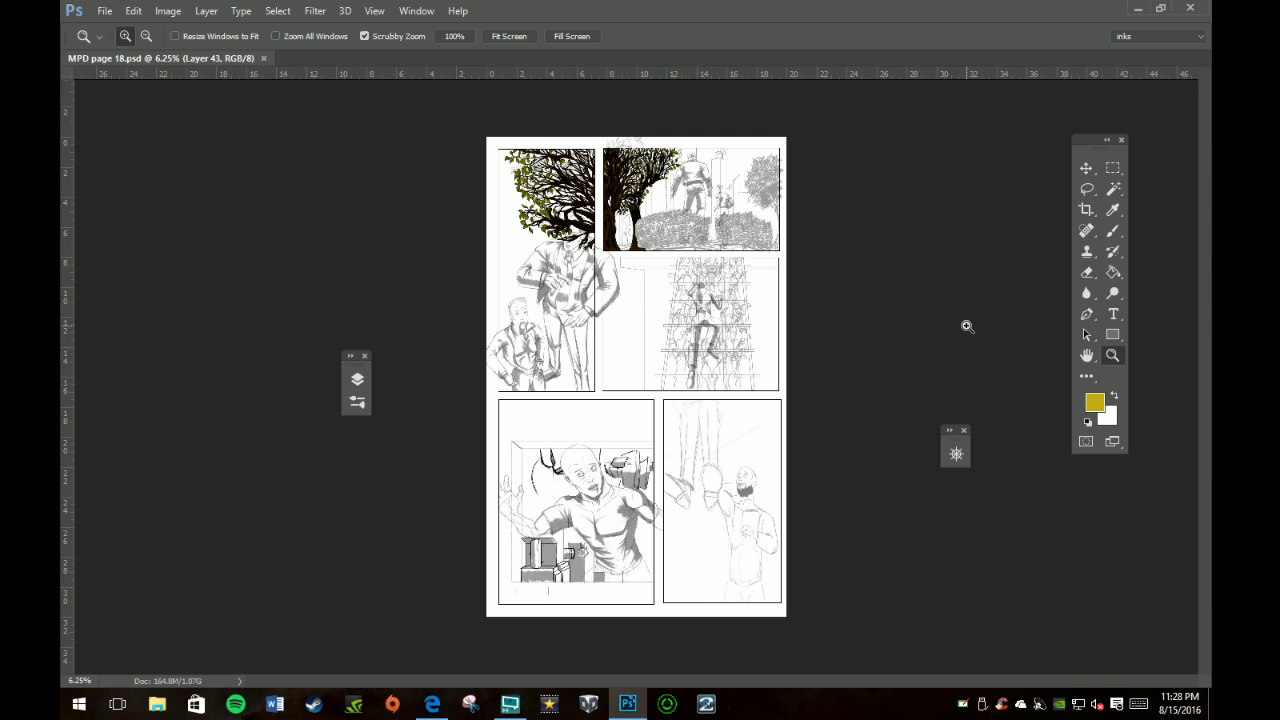
Step: Zoom in on the top-right panel's pencilled tree to 50%
click(764, 186)
click(762, 183)
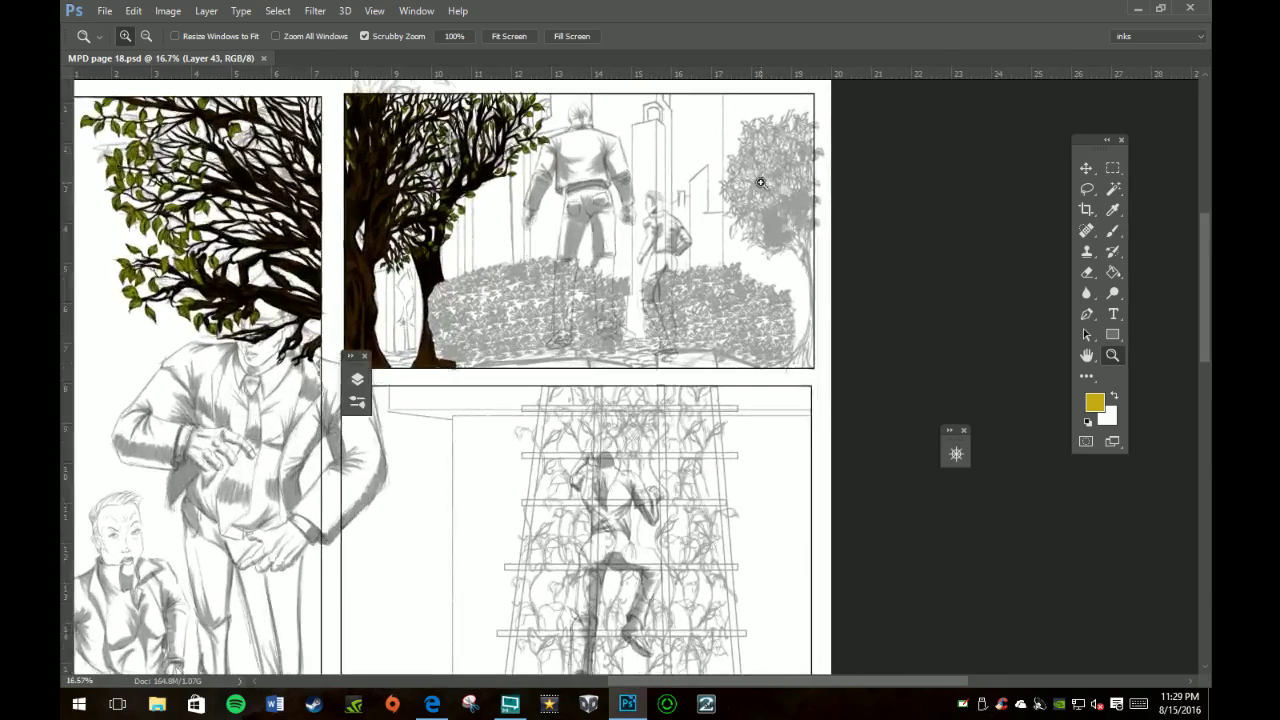
click(762, 183)
click(766, 206)
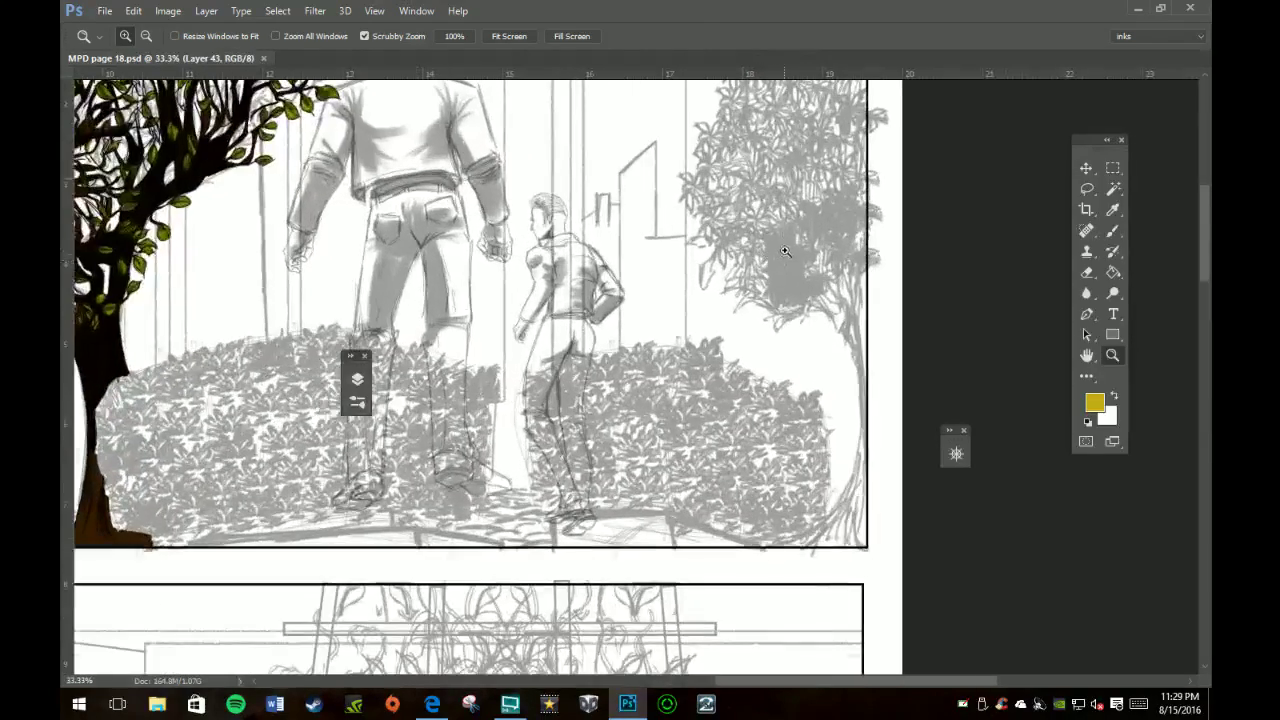
click(766, 230)
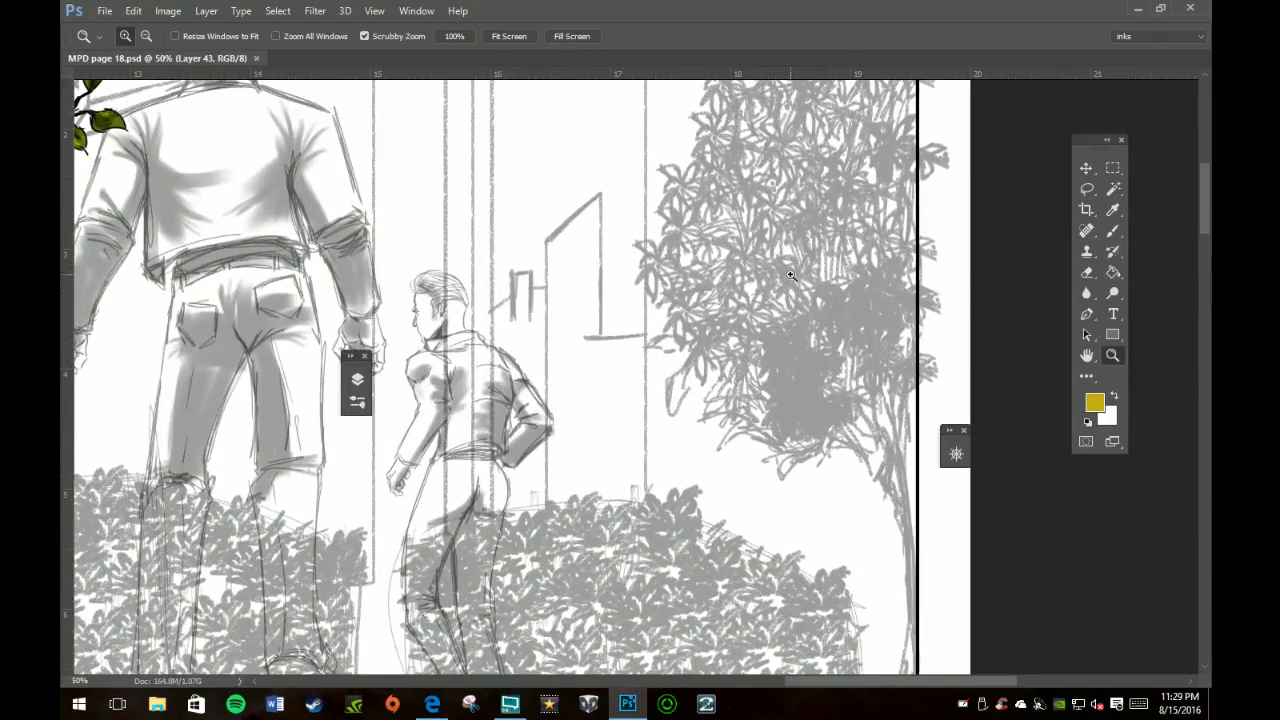
Step: Scroll to frame the tree panel and switch to the Brush tool
scroll(815, 265, up, 2)
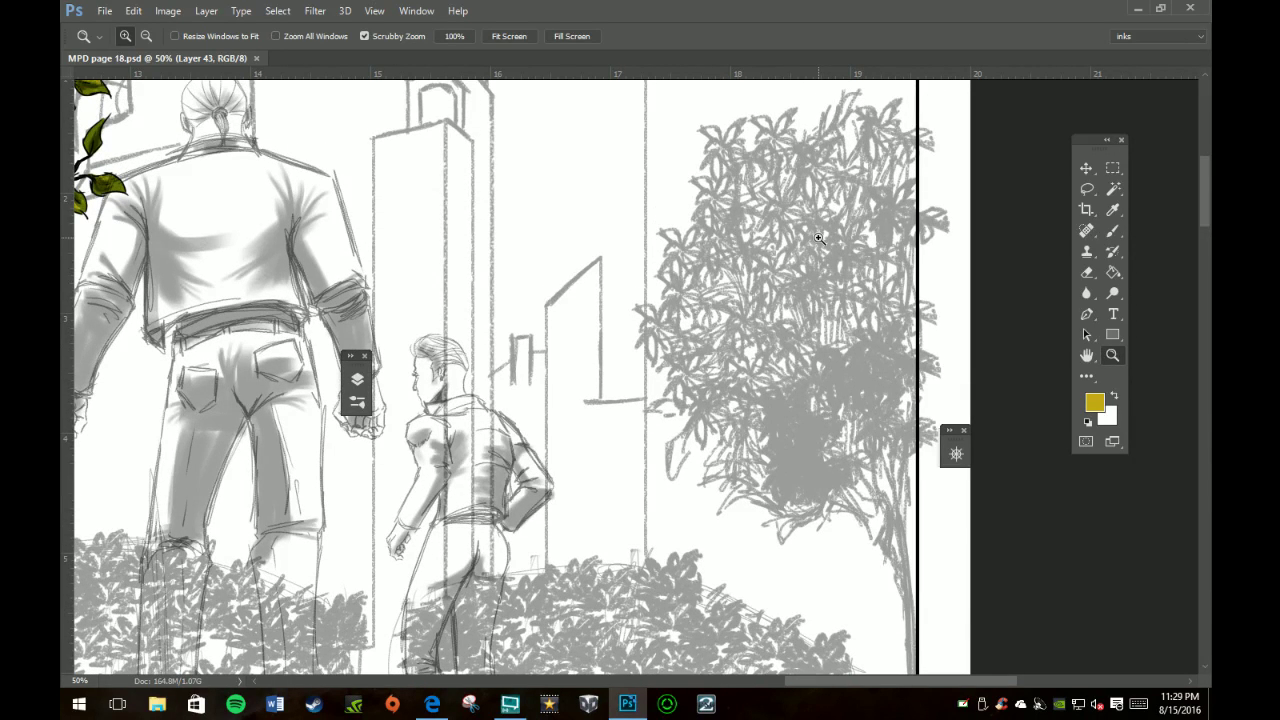
scroll(828, 248, down, 5)
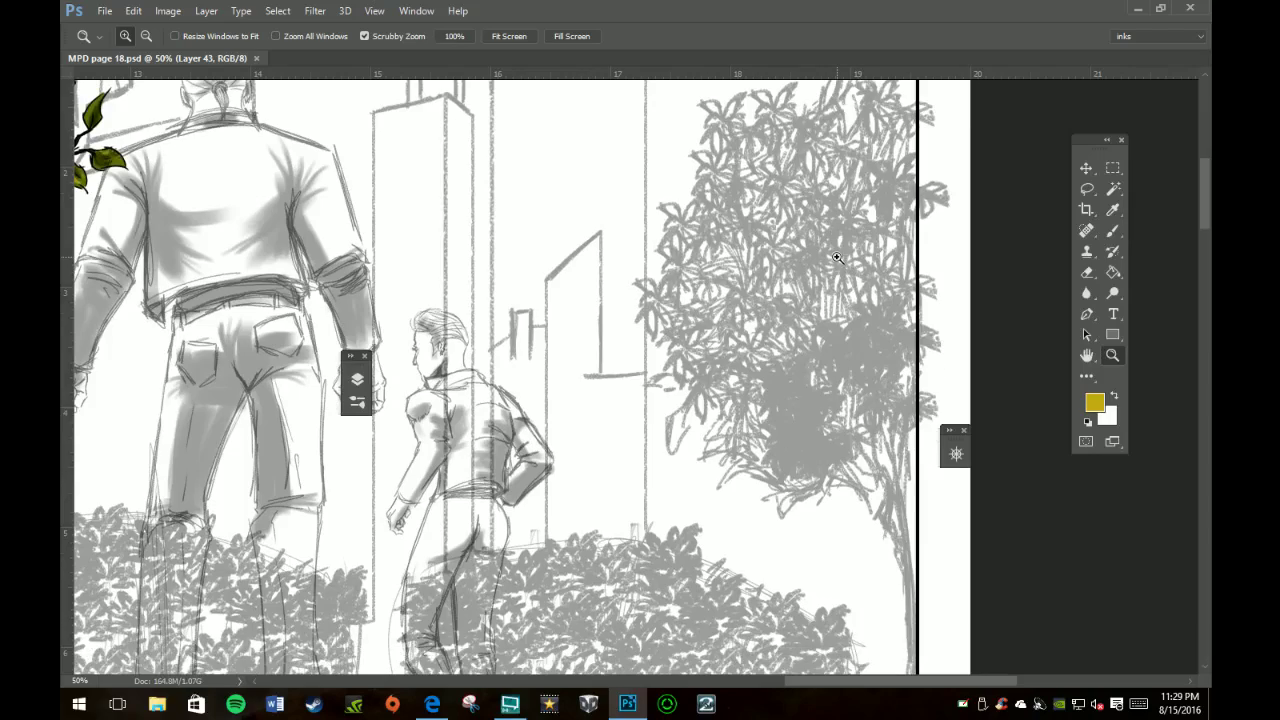
scroll(836, 256, down, 5)
scroll(830, 252, down, 8)
scroll(820, 248, down, 5)
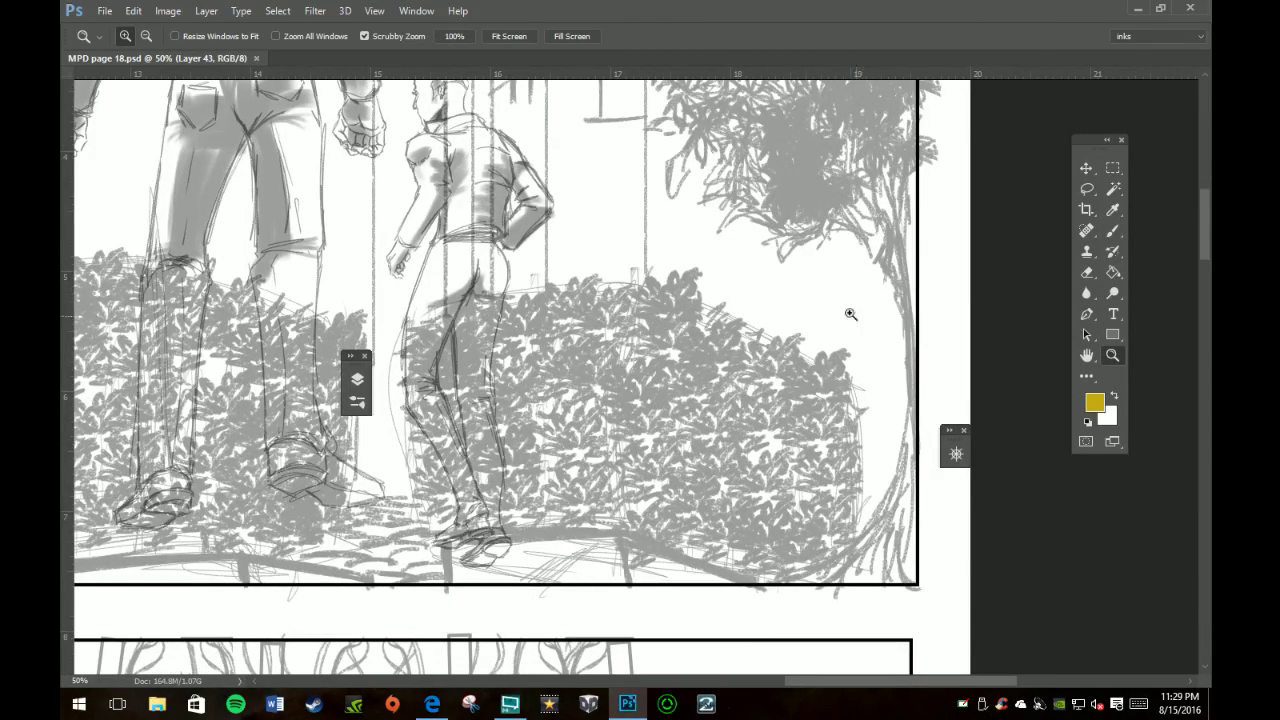
scroll(815, 254, up, 5)
scroll(815, 252, up, 10)
scroll(816, 245, up, 3)
scroll(818, 235, up, 4)
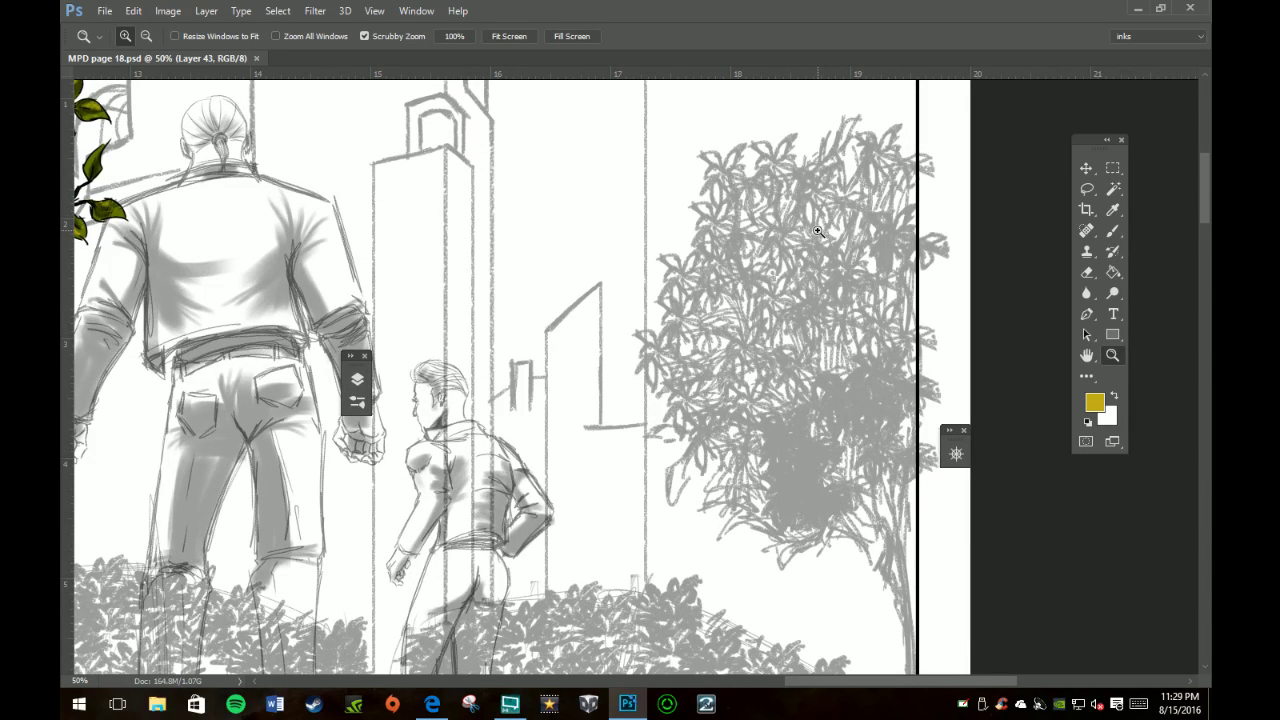
key(b)
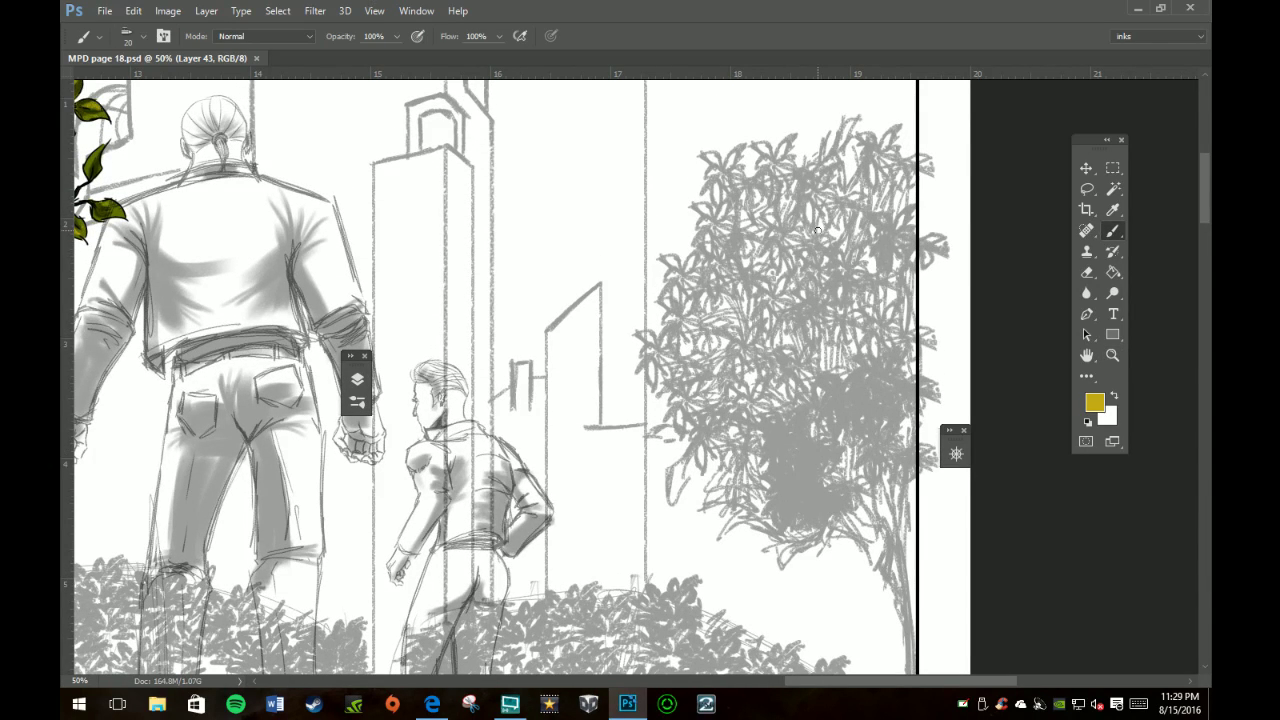
Step: Choose the top textured brush preset in black at a small 6 px size
click(357, 402)
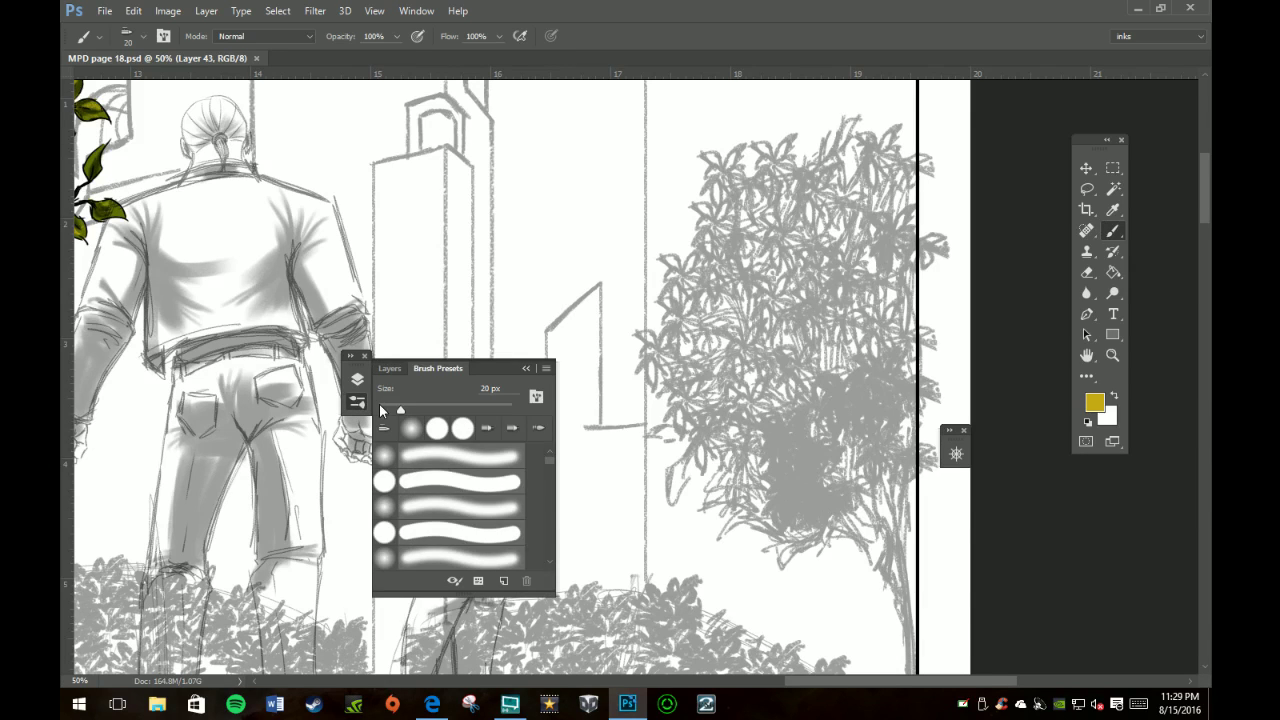
click(549, 563)
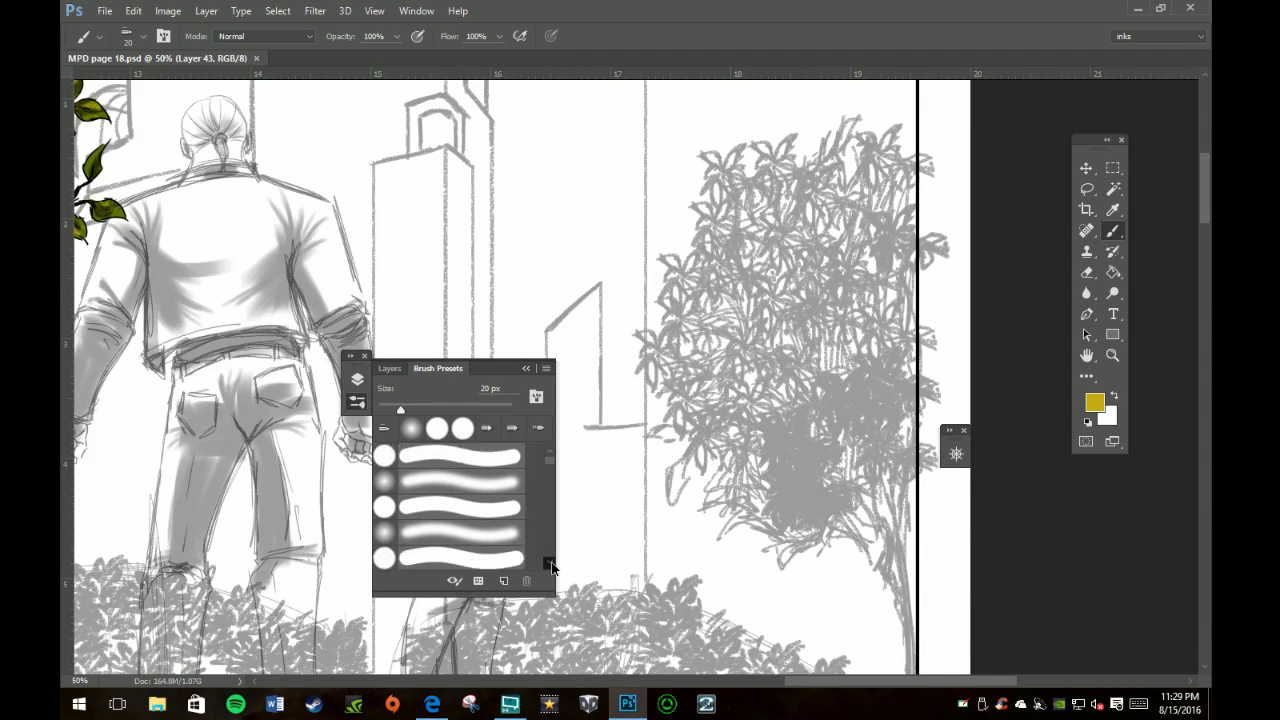
click(549, 563)
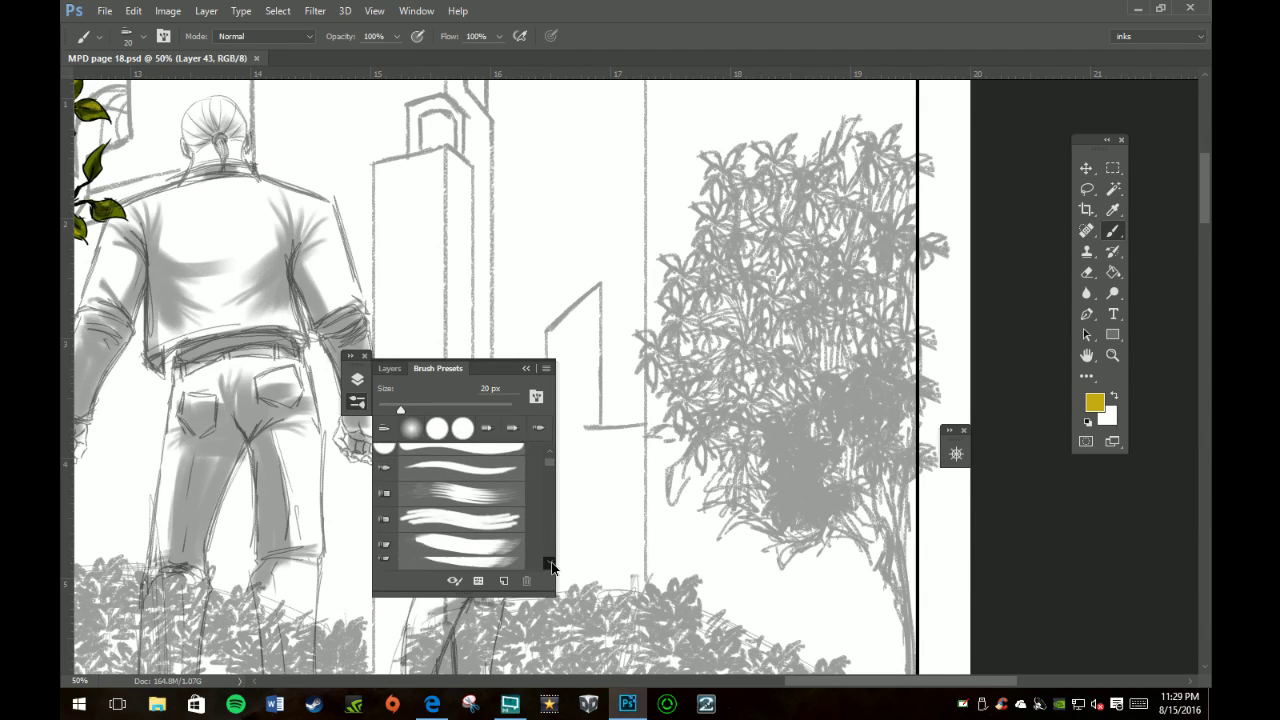
click(489, 462)
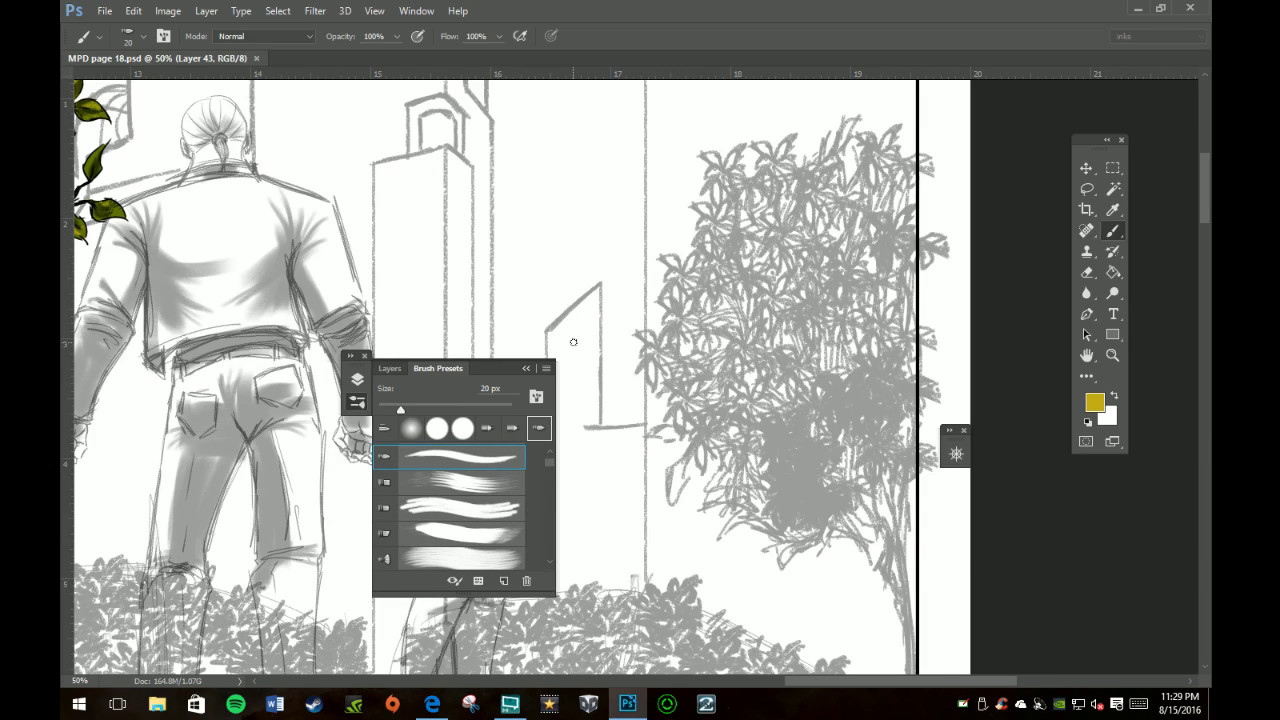
click(1088, 421)
key(bracketleft)
key(bracketleft)
key(bracketleft)
key(bracketleft)
Step: Zoom the tree foliage to 200% and place the Navigator overview aside
key(z)
click(836, 372)
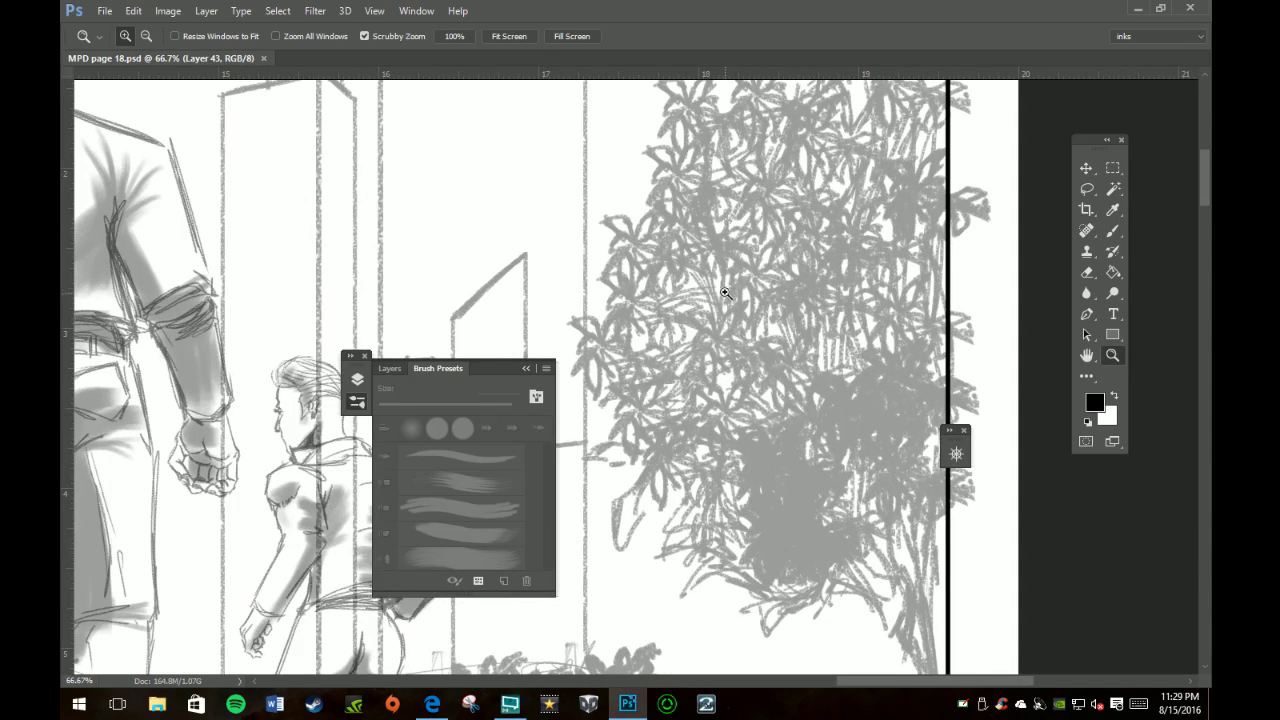
click(726, 292)
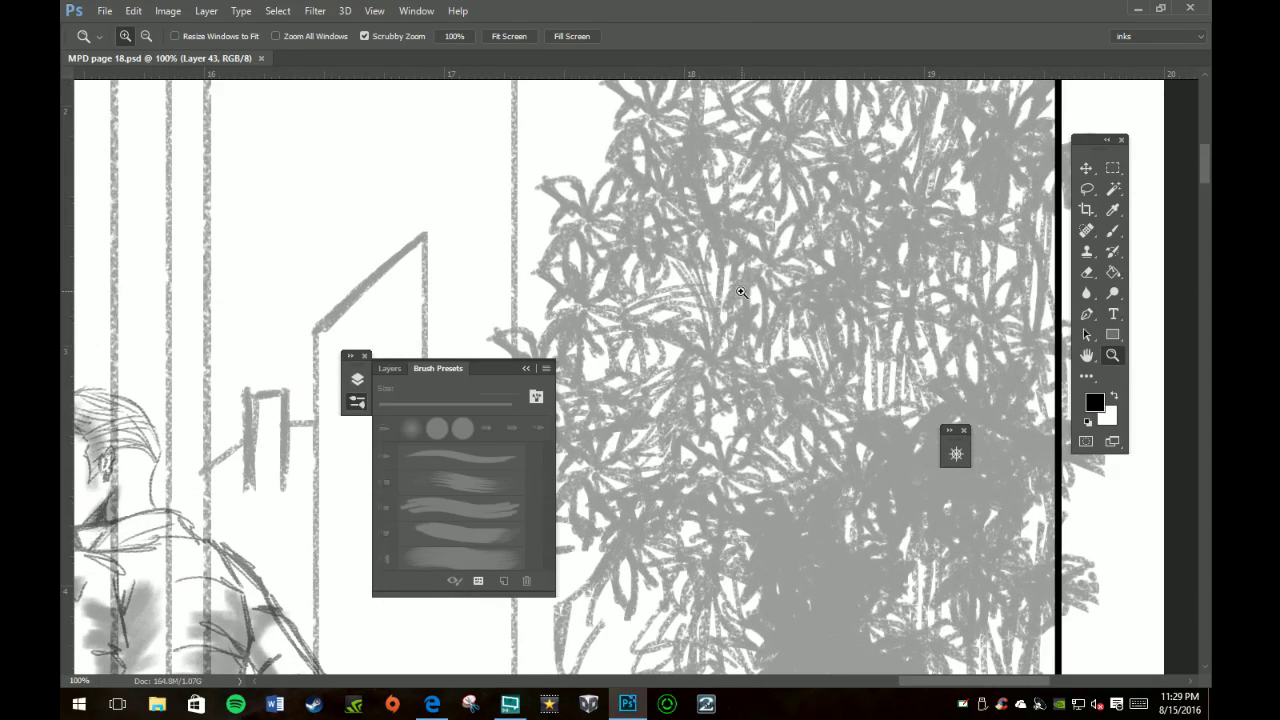
key(b)
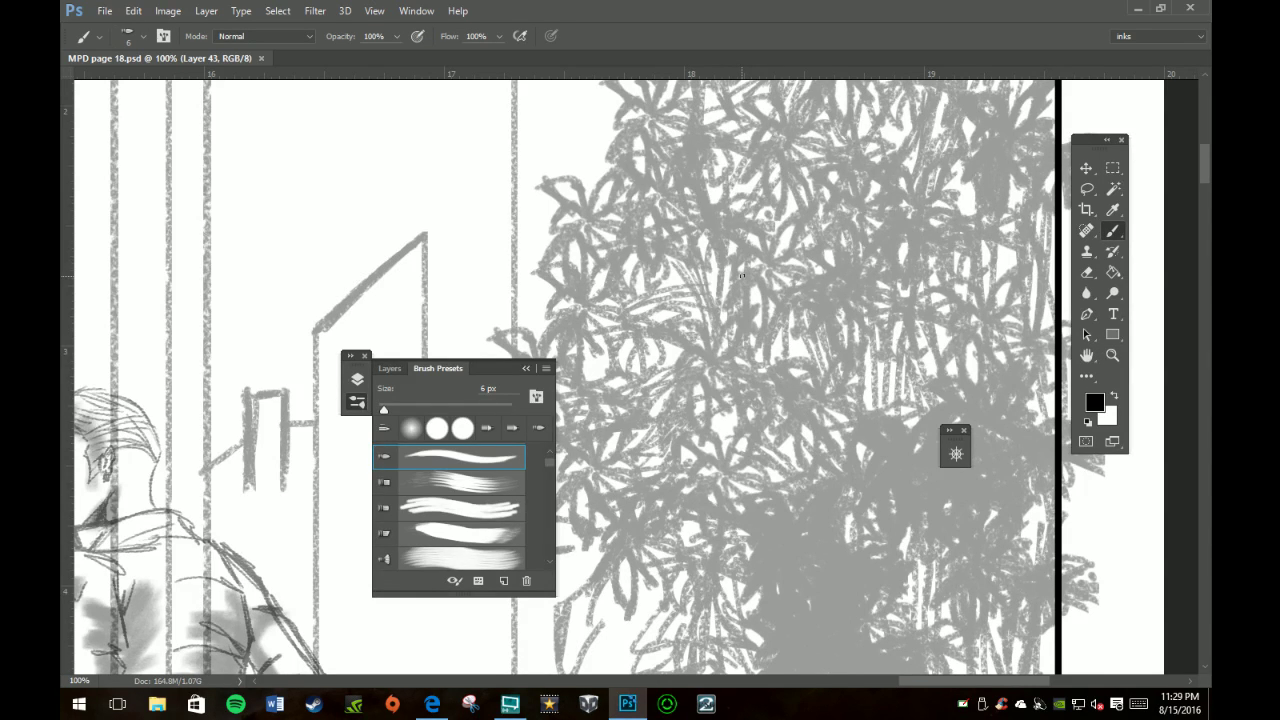
key(z)
click(796, 339)
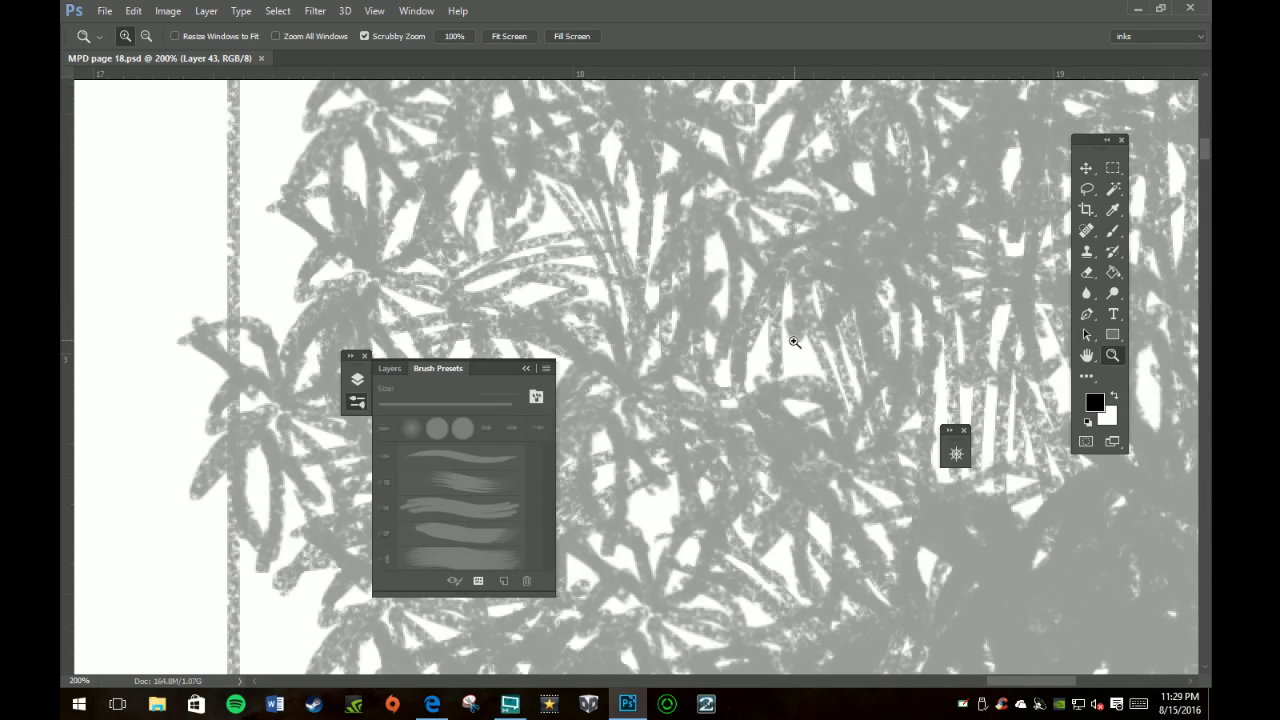
click(956, 453)
mouse_move(831, 298)
mouse_down()
mouse_move(684, 296)
mouse_move(404, 196)
mouse_move(294, 206)
mouse_move(304, 197)
mouse_up()
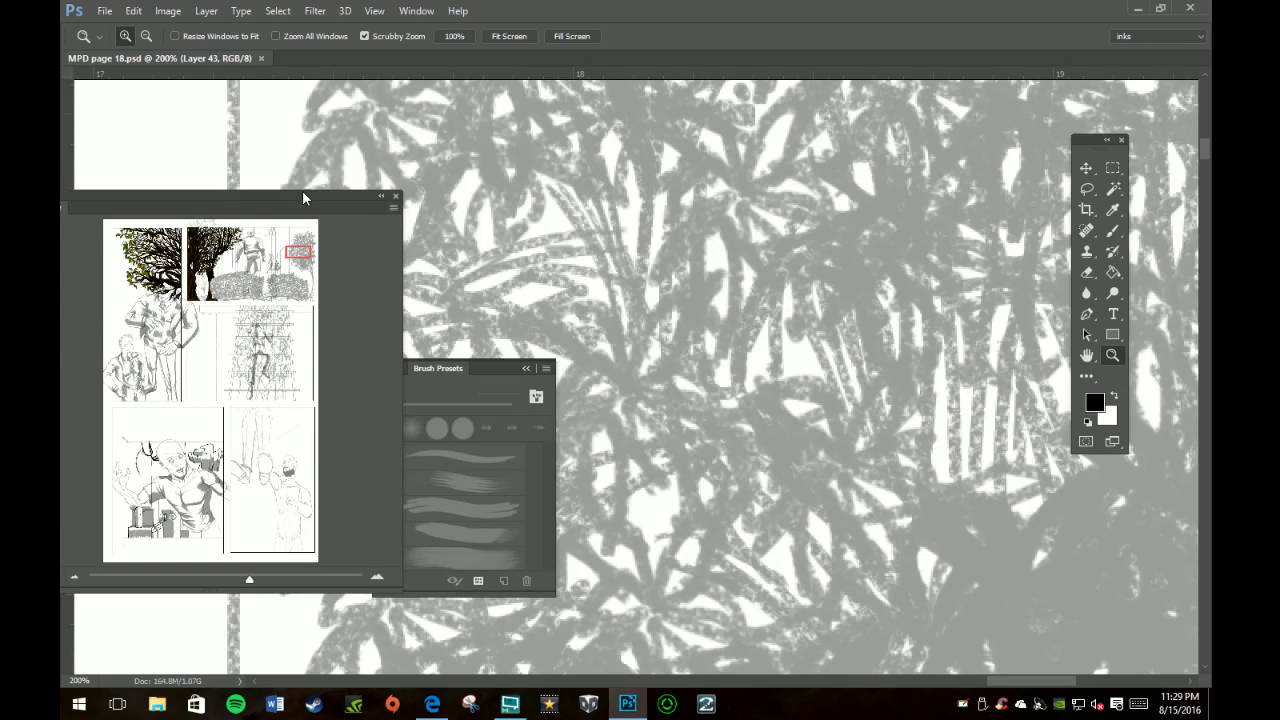
Step: Ink black petal outlines for the first six-petal flower in the upper foliage
key(b)
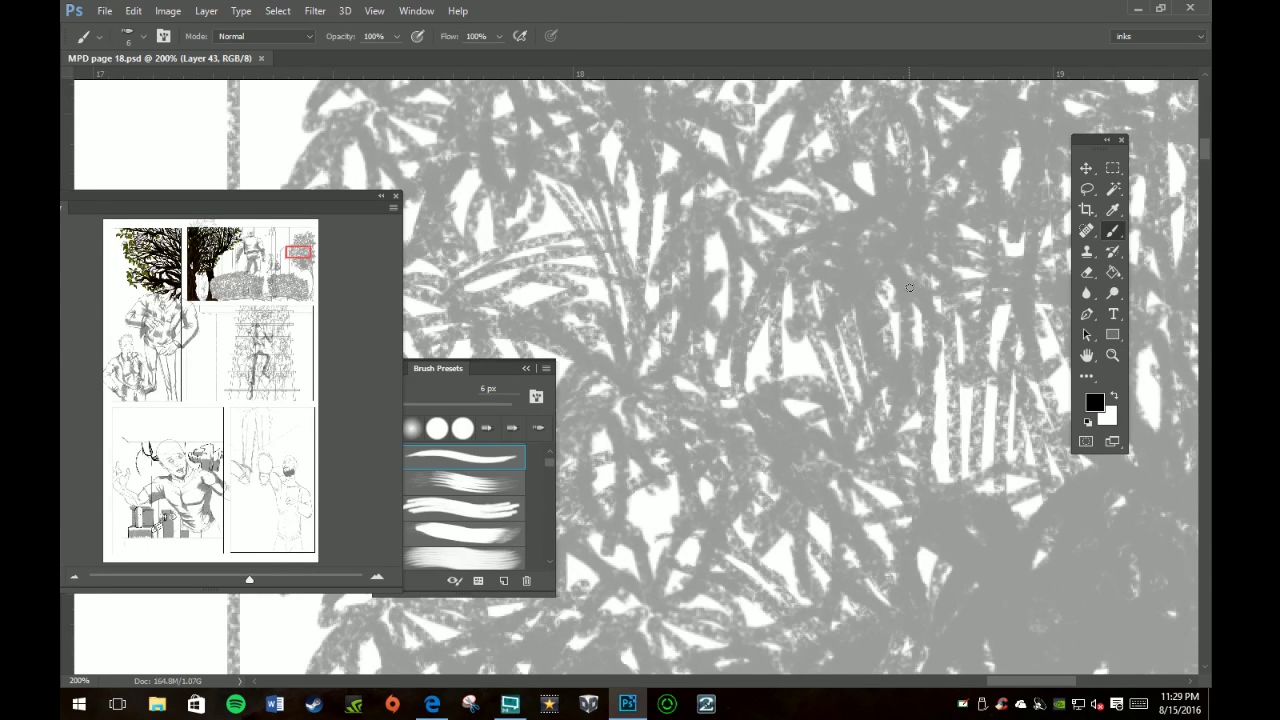
mouse_move(741, 170)
mouse_down()
mouse_move(737, 183)
mouse_move(752, 168)
mouse_move(736, 162)
mouse_move(740, 188)
mouse_move(754, 130)
mouse_move(795, 104)
mouse_up()
mouse_move(751, 157)
mouse_down()
mouse_move(782, 158)
mouse_move(798, 95)
mouse_up()
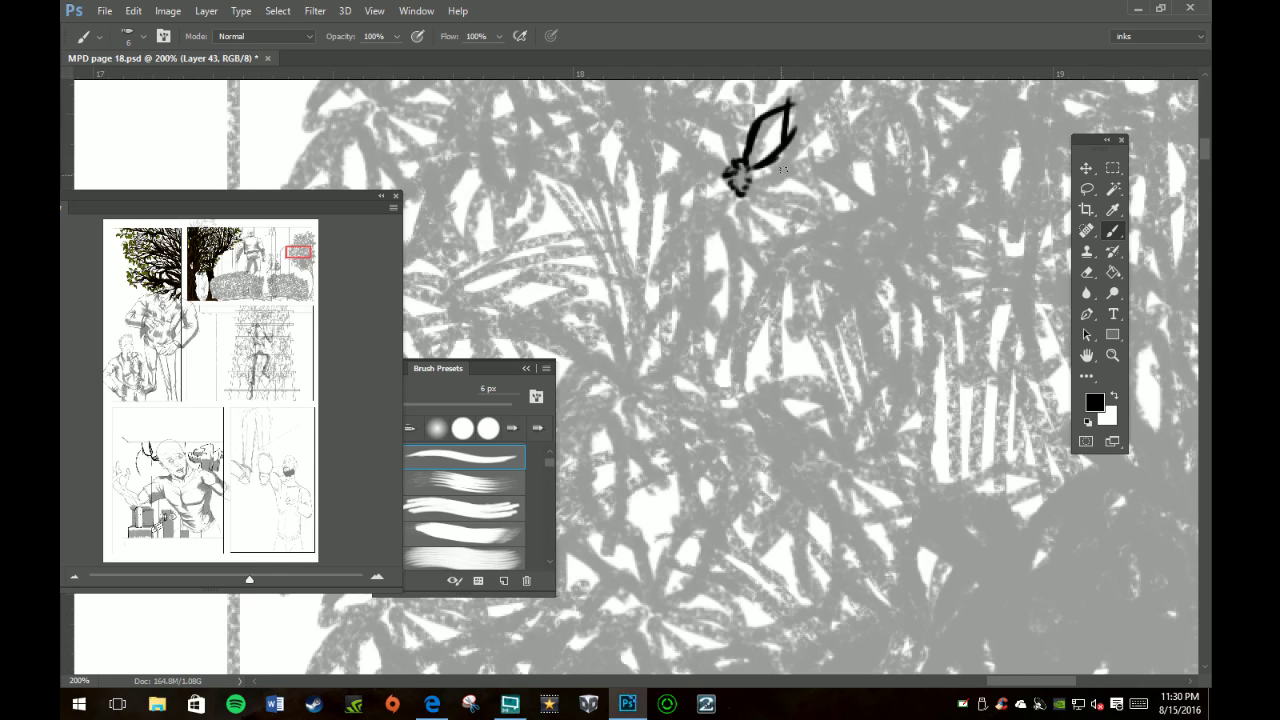
mouse_move(740, 196)
mouse_down()
mouse_move(718, 218)
mouse_move(742, 247)
mouse_move(750, 212)
mouse_move(740, 255)
mouse_up()
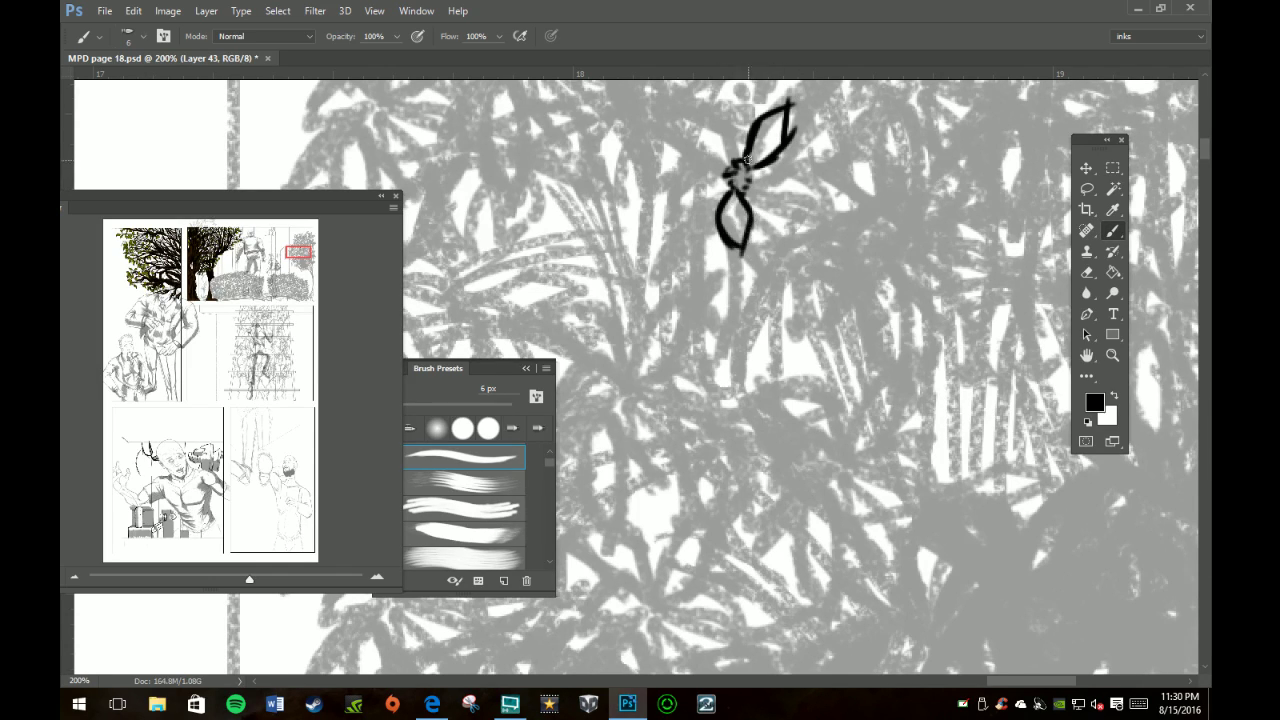
mouse_move(730, 170)
mouse_down()
mouse_move(678, 172)
mouse_move(666, 213)
mouse_up()
mouse_move(737, 160)
mouse_down()
mouse_move(706, 113)
mouse_move(660, 130)
mouse_move(732, 172)
mouse_move(798, 168)
mouse_move(816, 205)
mouse_up()
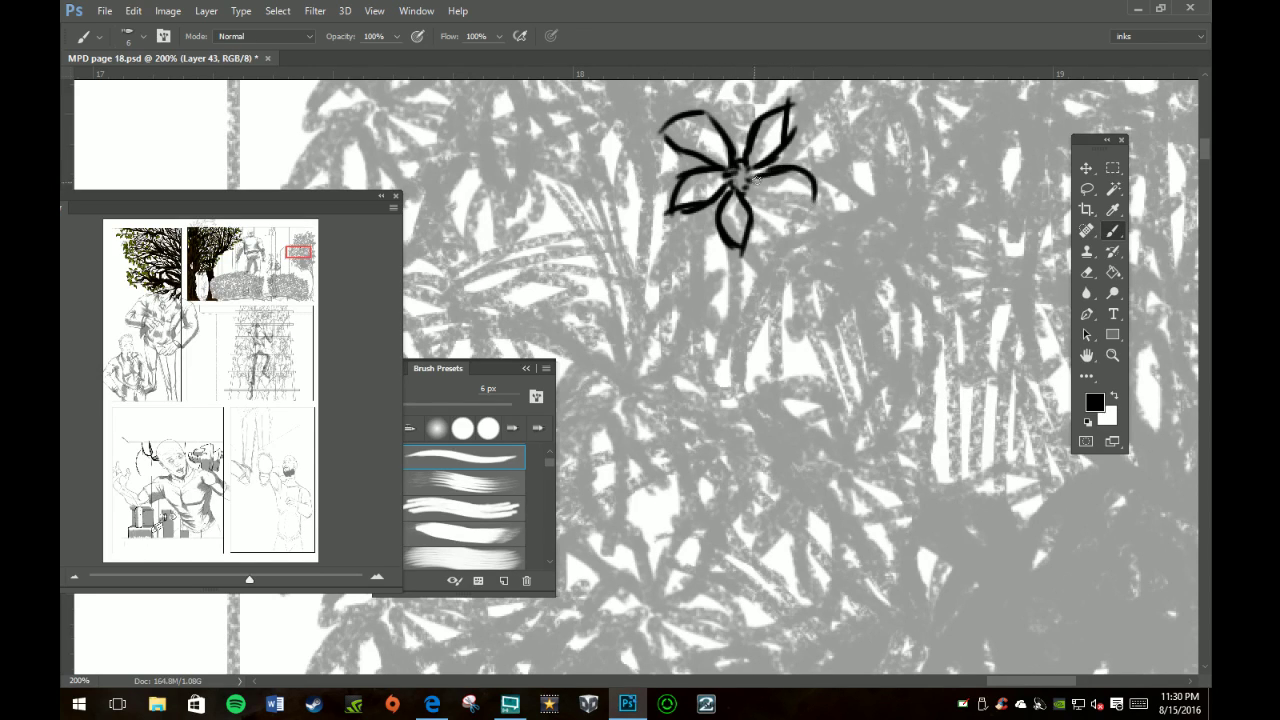
drag(748, 182, 826, 200)
drag(749, 218, 780, 232)
drag(700, 204, 708, 222)
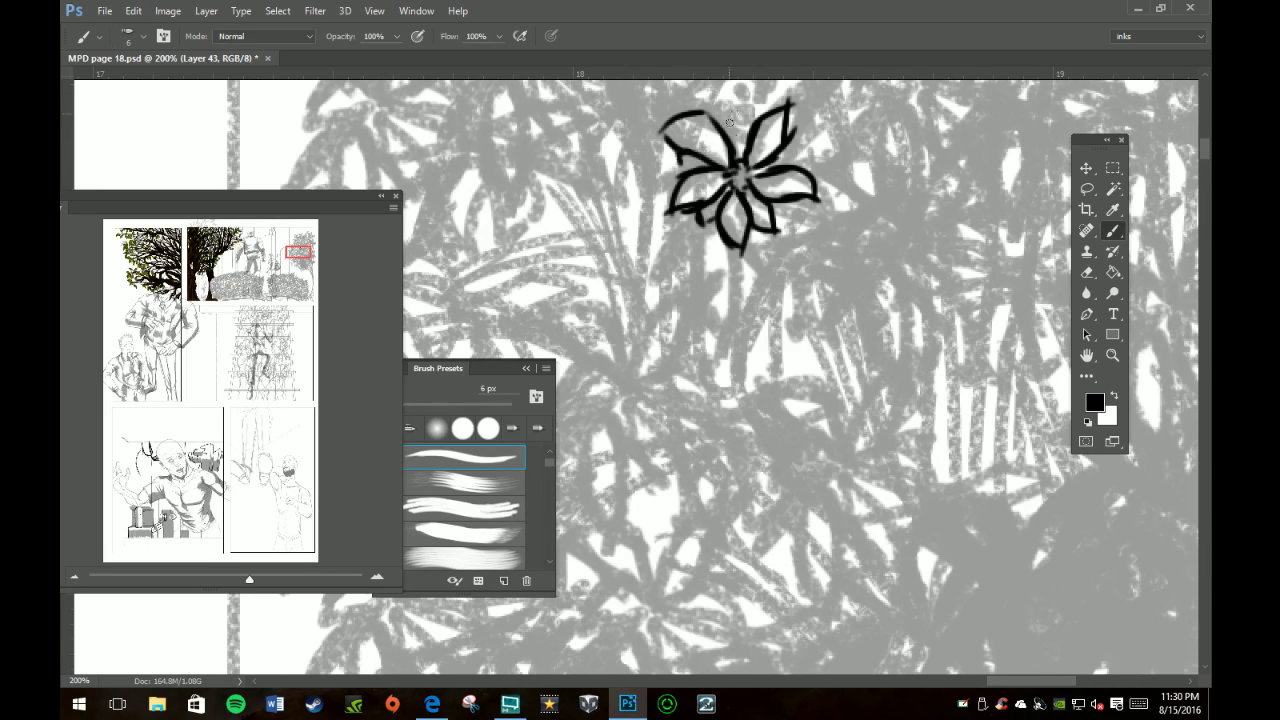
mouse_move(728, 152)
mouse_down()
mouse_move(738, 116)
mouse_move(752, 140)
mouse_up()
Step: Ink a second six-petal flower just right of the first, then hide the brush panel
drag(865, 231, 868, 234)
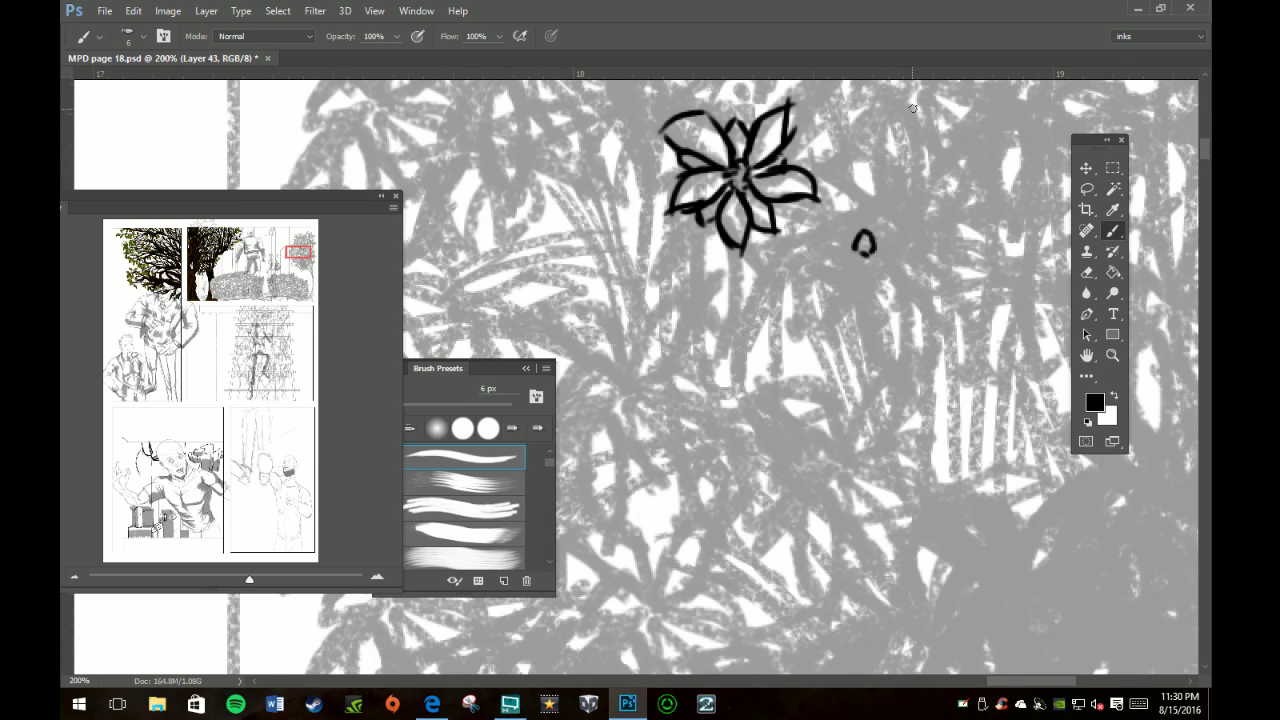
drag(862, 228, 870, 166)
mouse_move(880, 226)
mouse_down()
mouse_move(876, 168)
mouse_move(856, 194)
mouse_move(864, 222)
mouse_move(836, 292)
mouse_move(862, 326)
mouse_up()
mouse_move(866, 254)
mouse_down()
mouse_move(874, 306)
mouse_move(858, 334)
mouse_up()
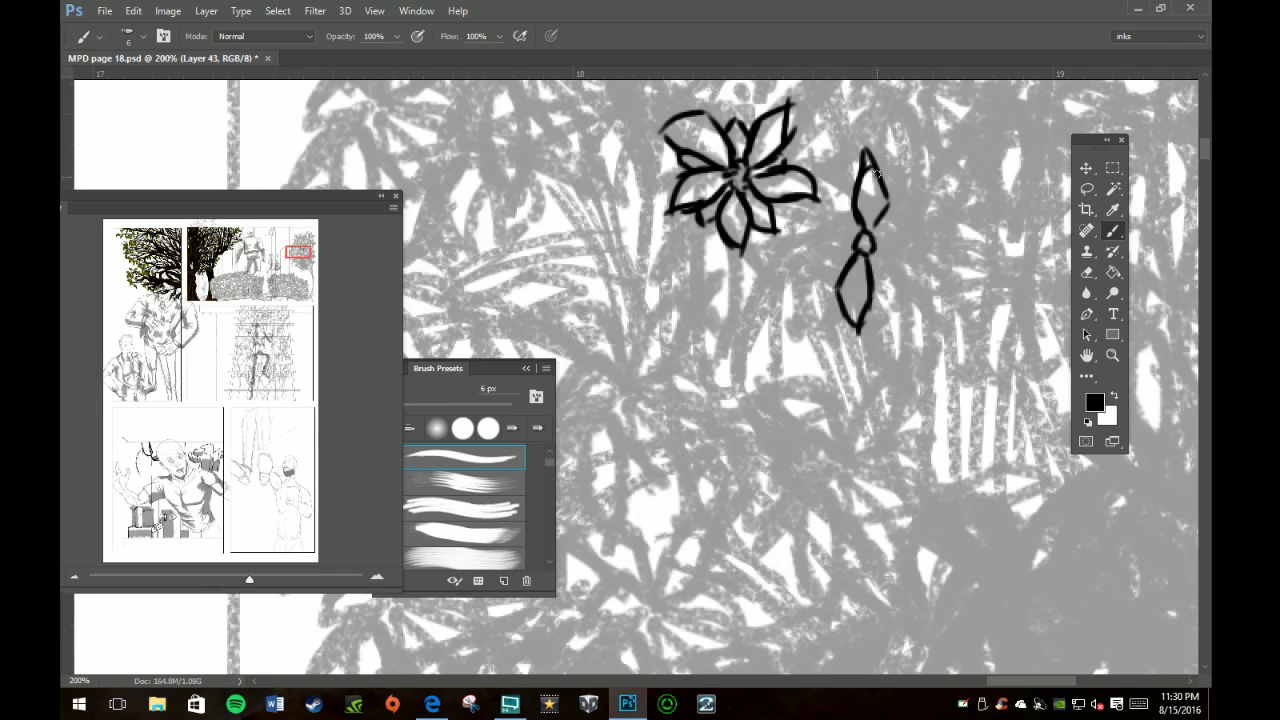
mouse_move(872, 240)
mouse_down()
mouse_move(918, 224)
mouse_move(904, 268)
mouse_move(948, 244)
mouse_up()
mouse_move(858, 236)
mouse_down()
mouse_move(824, 222)
mouse_move(790, 262)
mouse_move(828, 262)
mouse_move(782, 257)
mouse_up()
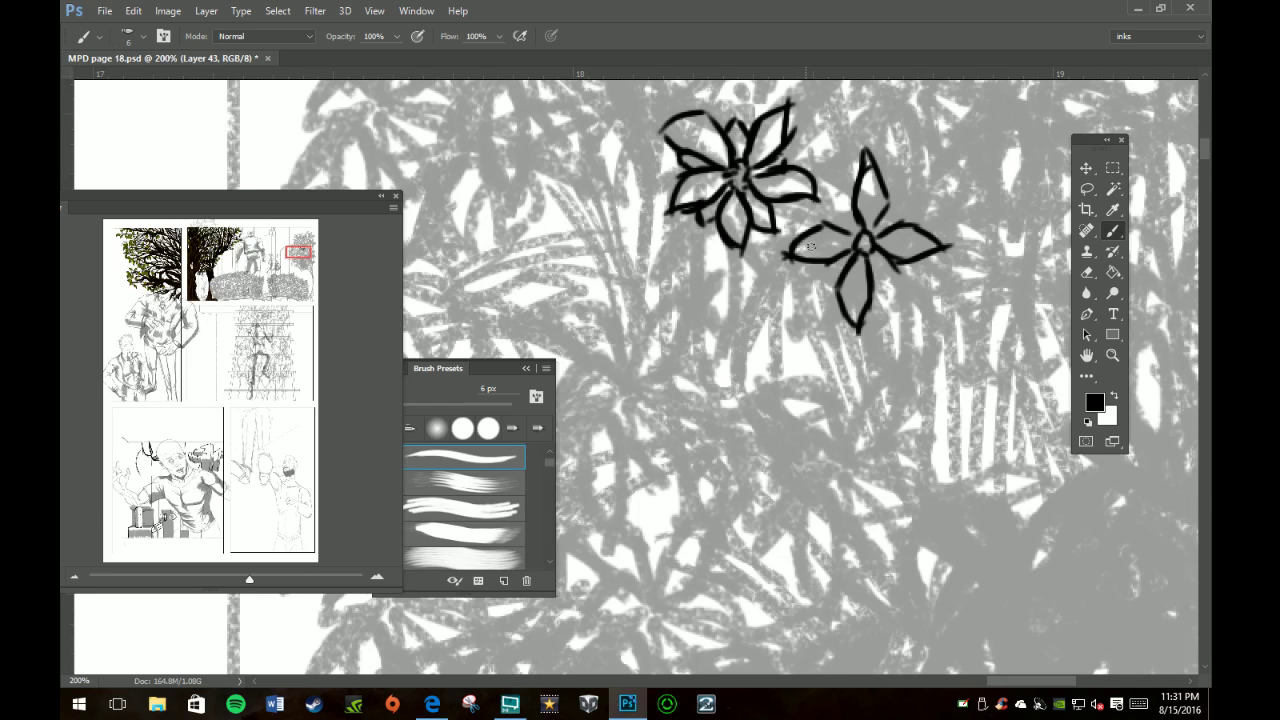
mouse_move(886, 198)
mouse_down()
mouse_move(920, 188)
mouse_move(897, 301)
mouse_up()
mouse_move(828, 258)
mouse_down()
mouse_move(803, 272)
mouse_move(804, 296)
mouse_move(836, 286)
mouse_up()
drag(858, 200, 822, 224)
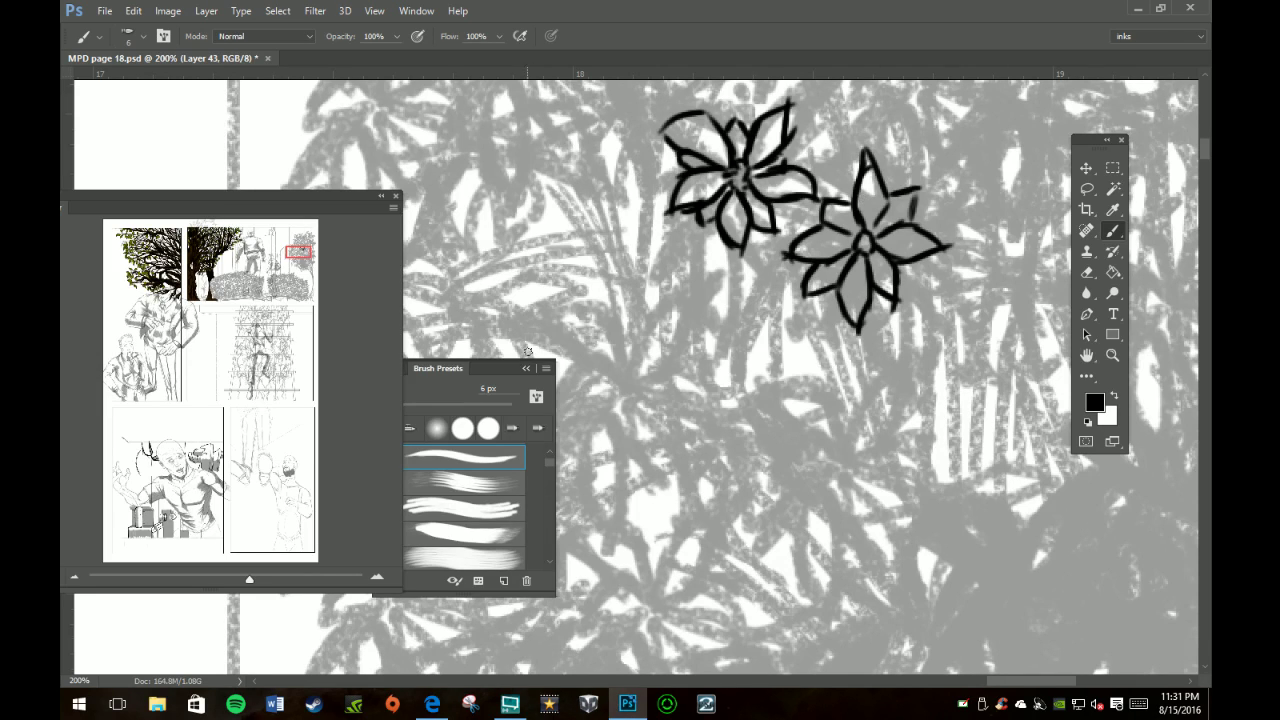
key(F5)
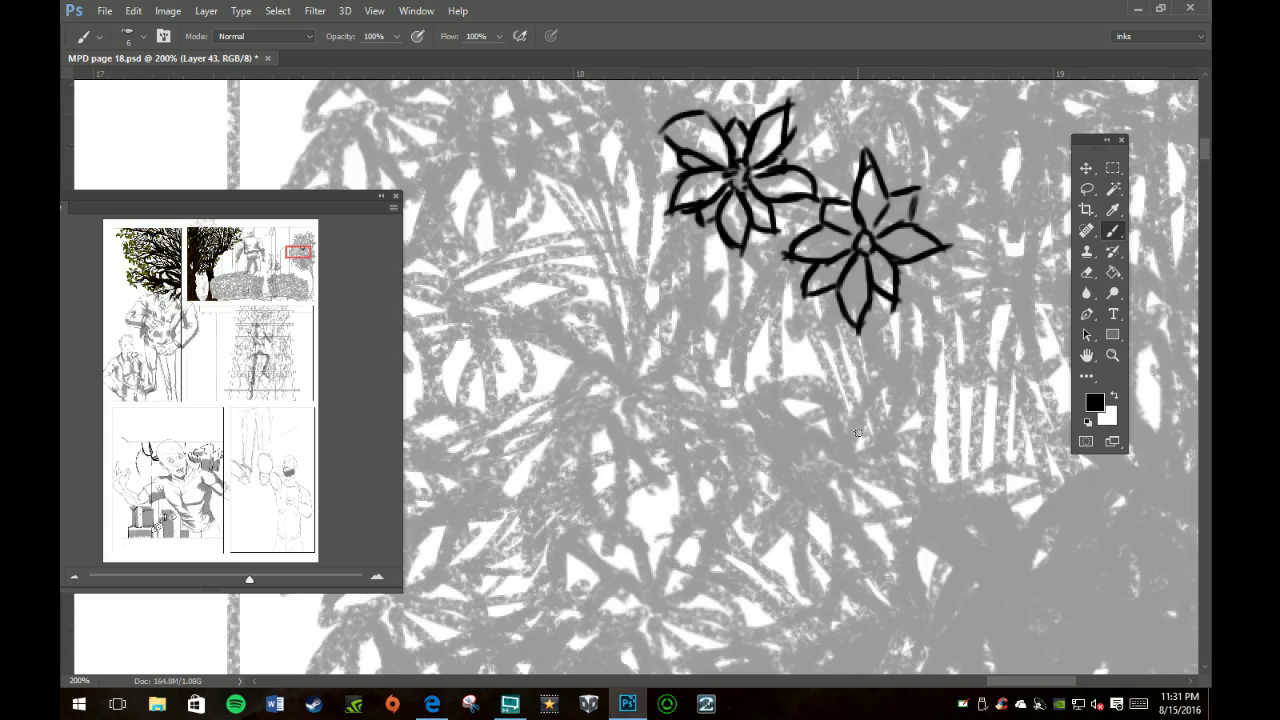
Step: Ink a new black-outlined flower in the lower right of the foliage
mouse_move(846, 455)
mouse_down()
mouse_move(836, 446)
mouse_move(826, 464)
mouse_move(854, 476)
mouse_move(828, 460)
mouse_move(838, 472)
mouse_move(852, 458)
mouse_move(841, 475)
mouse_move(849, 400)
mouse_move(893, 369)
mouse_move(902, 425)
mouse_move(905, 360)
mouse_move(846, 432)
mouse_up()
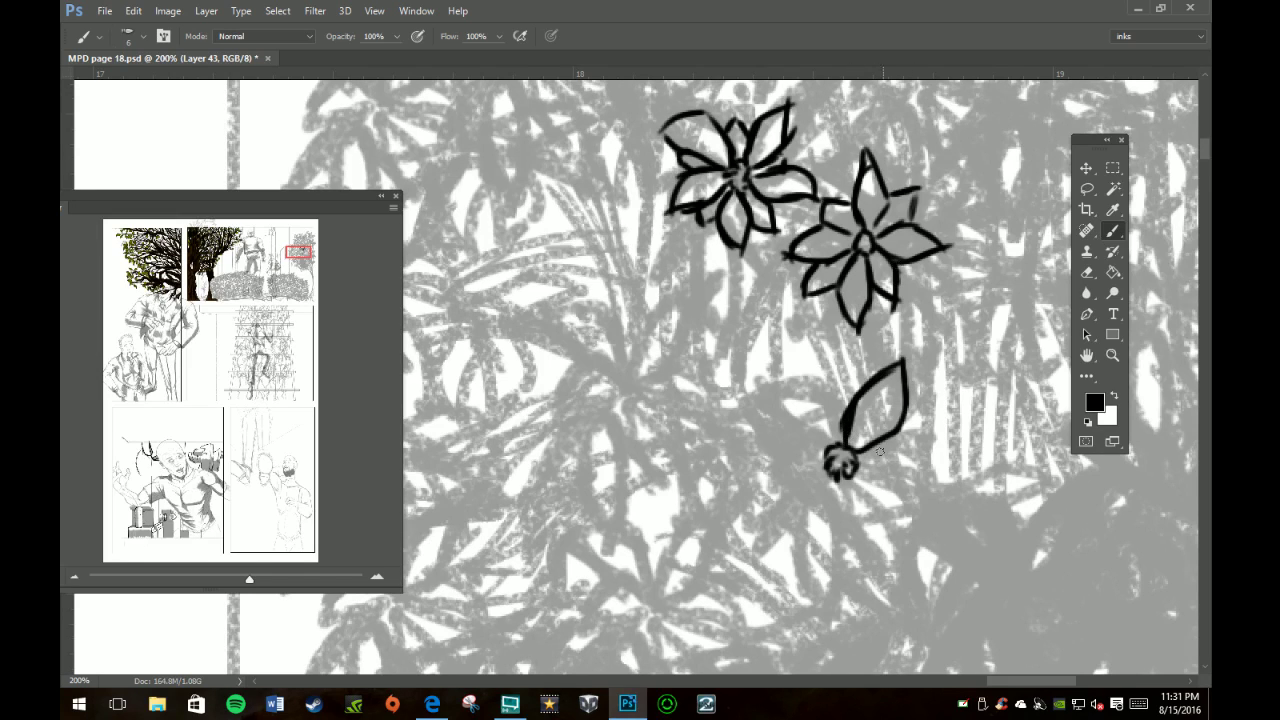
mouse_move(835, 437)
mouse_down()
mouse_move(777, 377)
mouse_move(748, 381)
mouse_move(830, 450)
mouse_up()
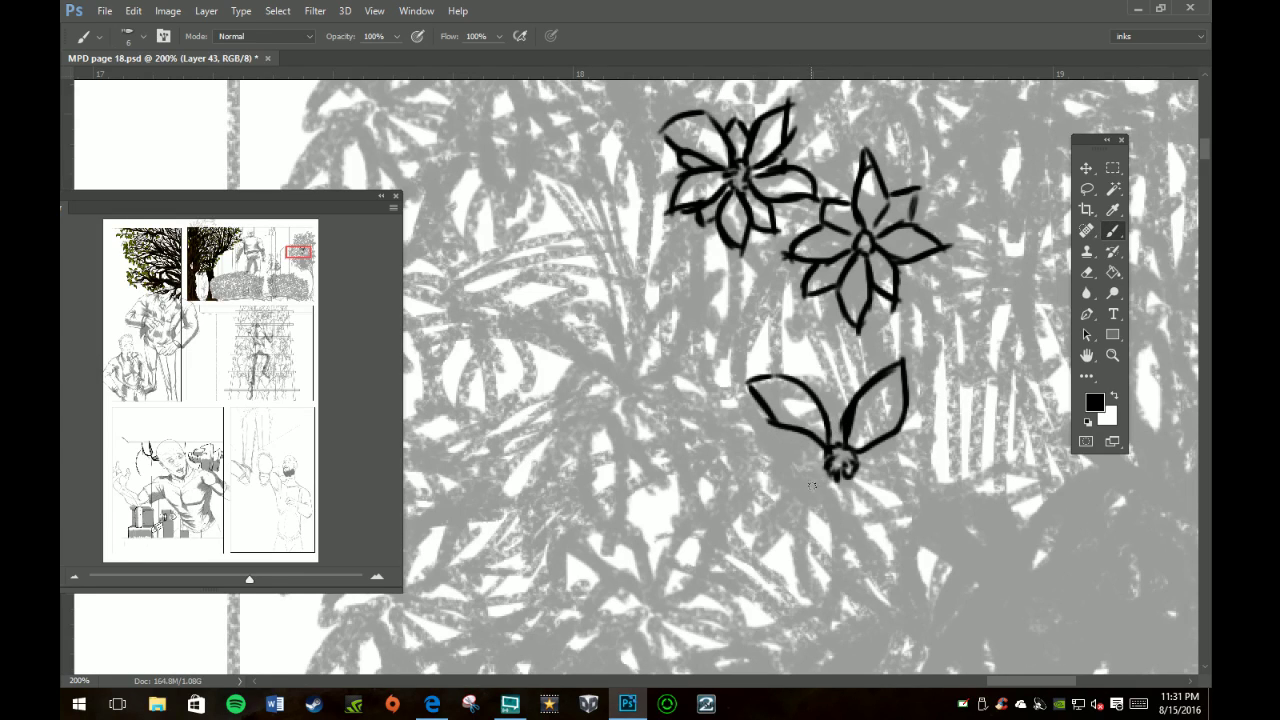
mouse_move(826, 466)
mouse_down()
mouse_move(795, 475)
mouse_move(764, 550)
mouse_move(821, 517)
mouse_move(752, 560)
mouse_up()
mouse_move(850, 481)
mouse_down()
mouse_move(864, 533)
mouse_move(920, 552)
mouse_move(910, 508)
mouse_move(918, 550)
mouse_up()
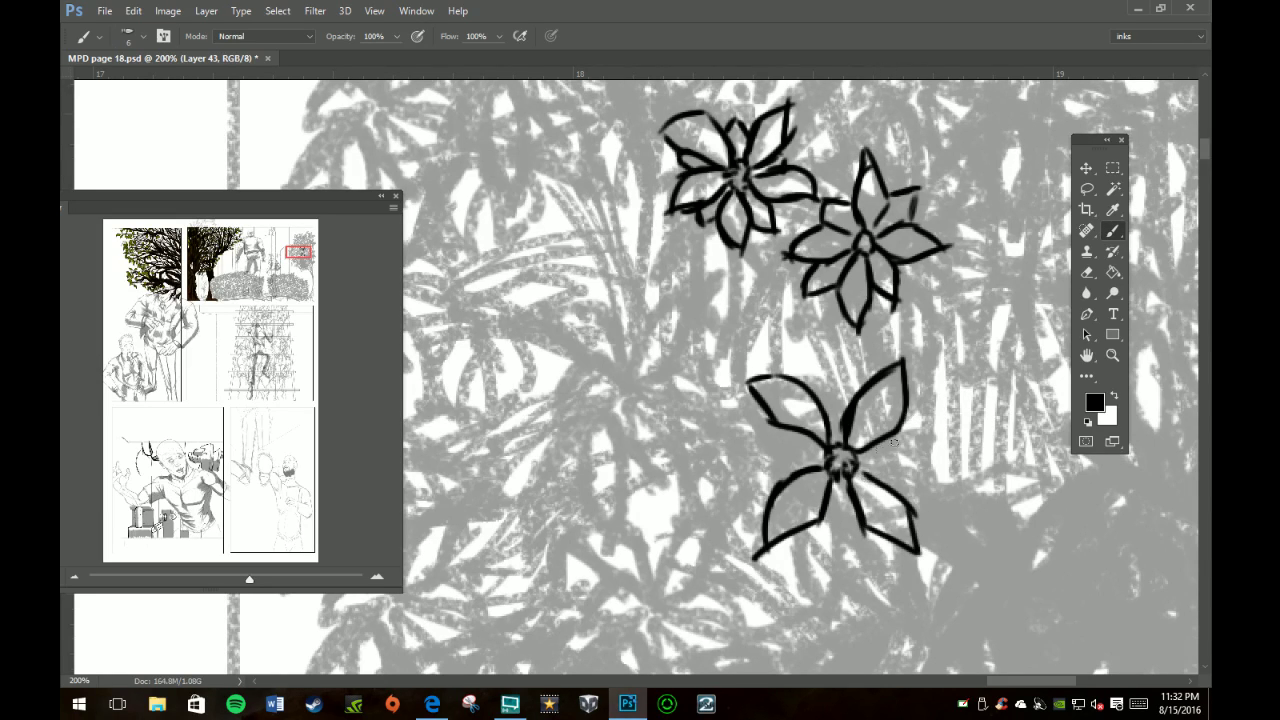
mouse_move(878, 440)
mouse_down()
mouse_move(918, 470)
mouse_move(870, 478)
mouse_up()
mouse_move(826, 421)
mouse_down()
mouse_move(834, 393)
mouse_move(852, 396)
mouse_up()
mouse_move(802, 440)
mouse_down()
mouse_move(768, 444)
mouse_move(802, 476)
mouse_up()
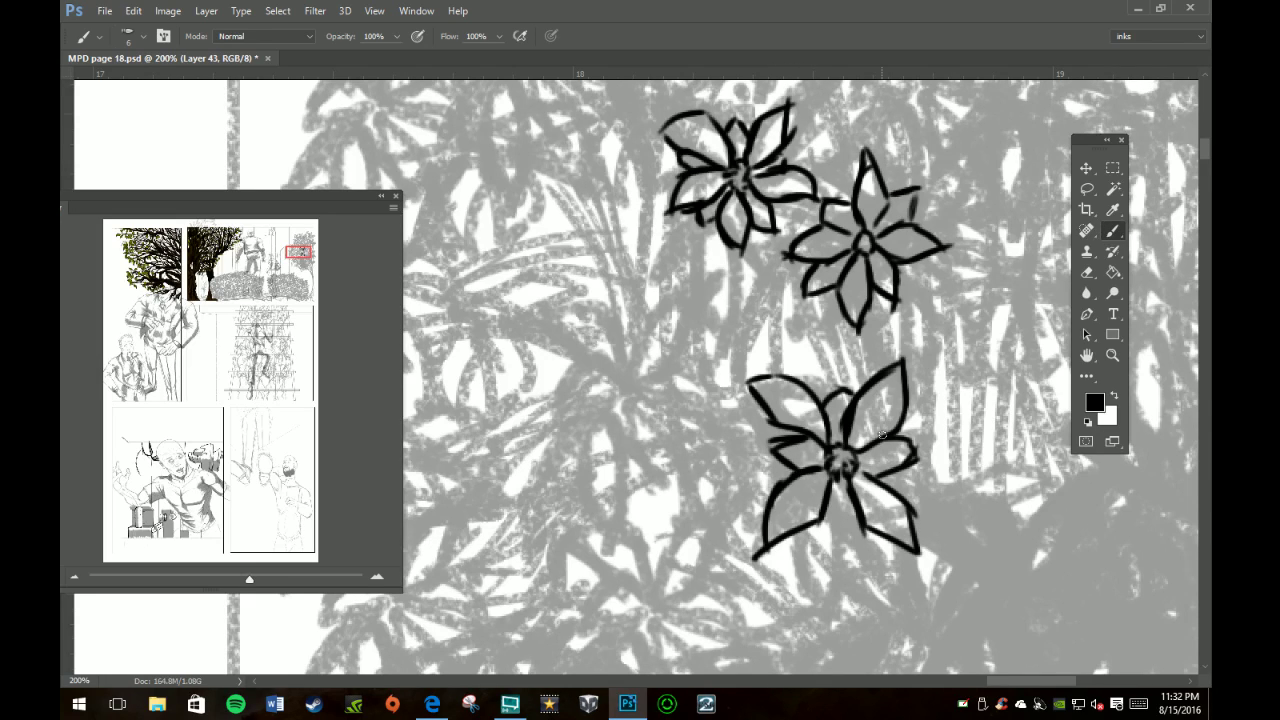
Step: Ink a flower in the middle left of the foliage and move the Navigator aside
mouse_move(632, 368)
mouse_down()
mouse_move(612, 380)
mouse_move(620, 398)
mouse_move(645, 378)
mouse_move(630, 372)
mouse_move(645, 318)
mouse_move(704, 298)
mouse_move(685, 337)
mouse_move(642, 372)
mouse_move(560, 308)
mouse_move(580, 366)
mouse_up()
mouse_move(560, 318)
mouse_down()
mouse_move(624, 370)
mouse_move(580, 378)
mouse_move(570, 400)
mouse_move(619, 404)
mouse_move(617, 374)
mouse_move(648, 444)
mouse_up()
mouse_move(632, 396)
mouse_down()
mouse_move(654, 450)
mouse_move(698, 454)
mouse_move(692, 426)
mouse_move(690, 462)
mouse_up()
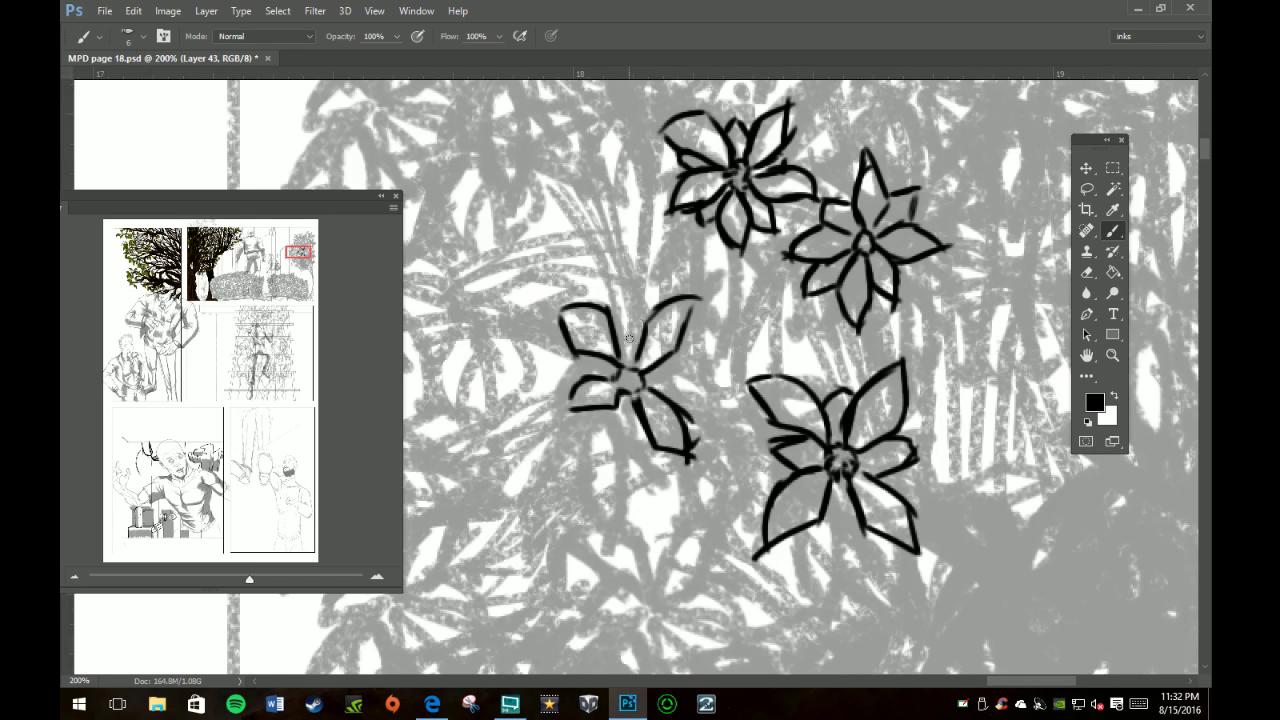
mouse_move(564, 354)
mouse_down()
mouse_move(642, 414)
mouse_move(706, 356)
mouse_up()
drag(613, 349, 660, 331)
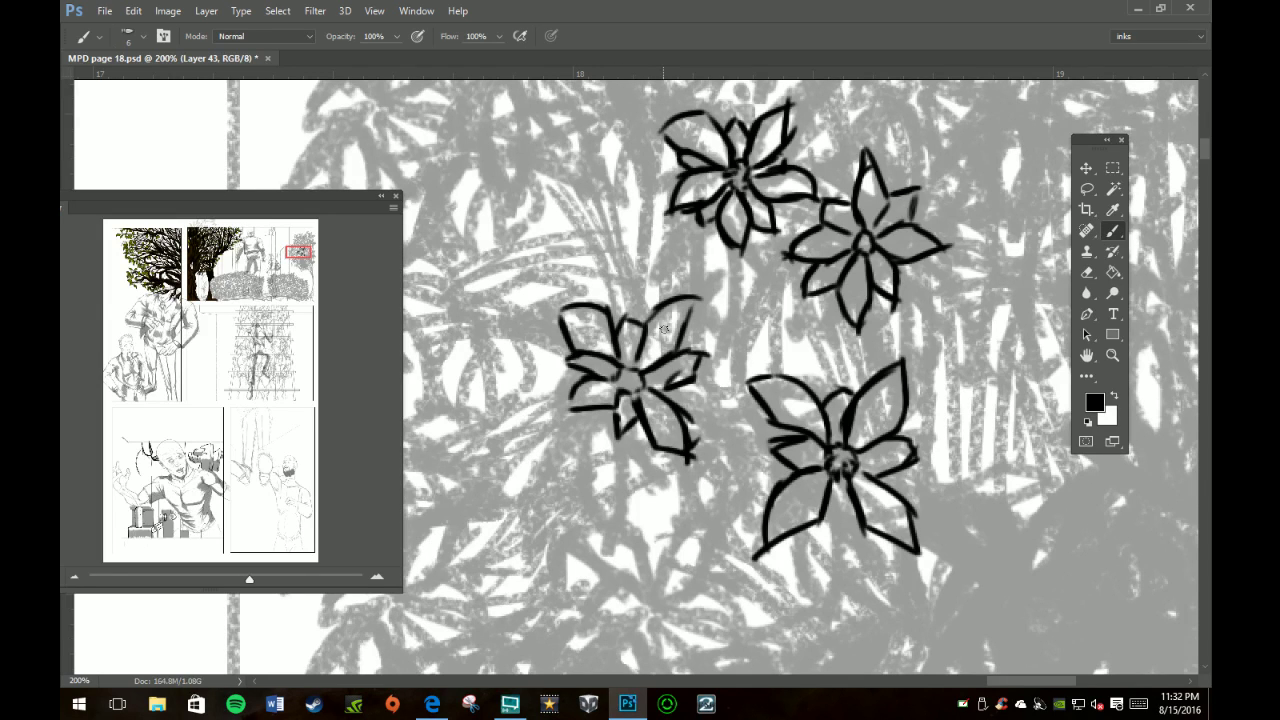
drag(272, 205, 1070, 208)
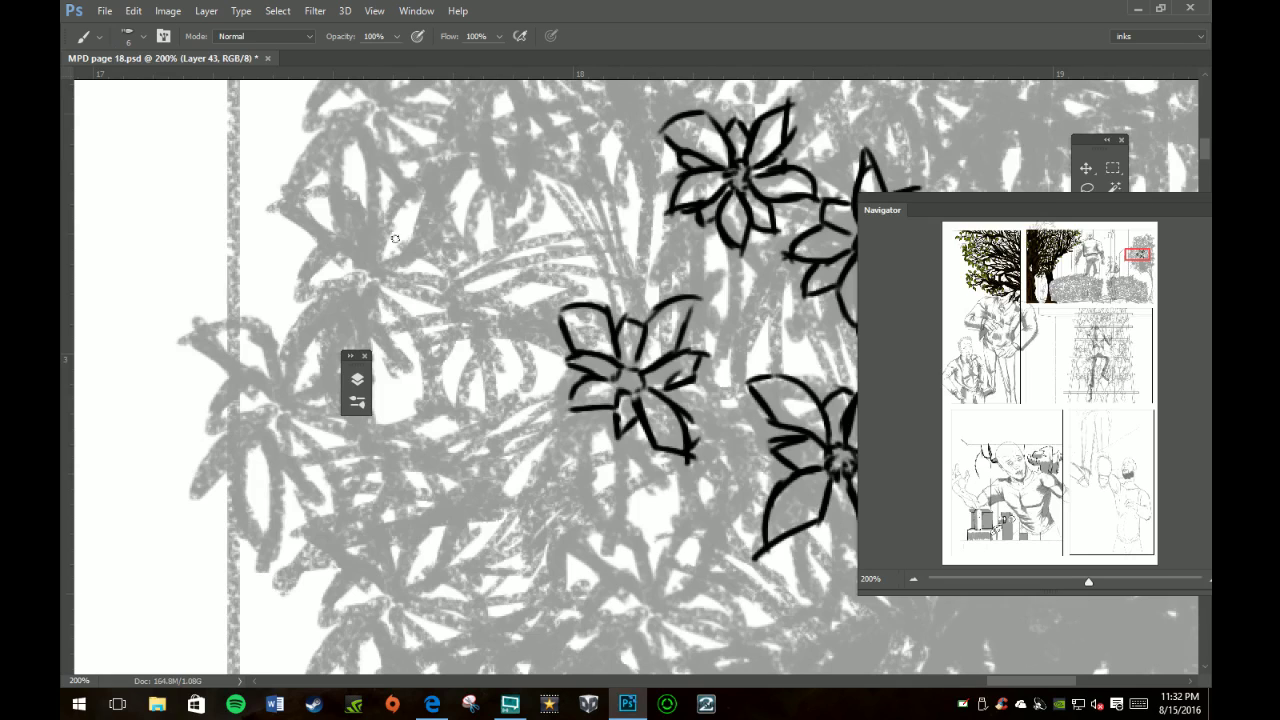
Step: Ink an upper-left flower with petal outlines and inner detail lines
mouse_move(376, 252)
mouse_down()
mouse_move(366, 243)
mouse_move(356, 274)
mouse_move(386, 276)
mouse_move(372, 246)
mouse_move(432, 176)
mouse_up()
drag(388, 258, 430, 180)
mouse_move(358, 233)
mouse_down()
mouse_move(330, 212)
mouse_move(302, 238)
mouse_move(298, 264)
mouse_move(322, 269)
mouse_up()
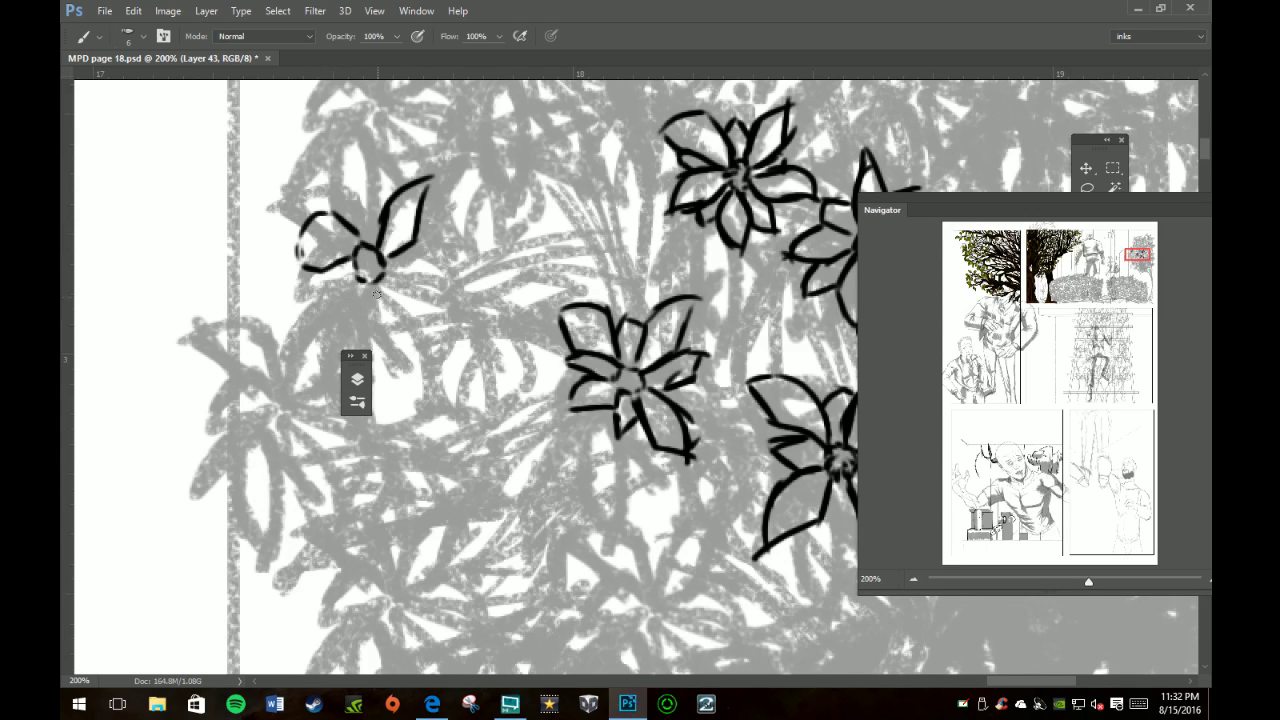
mouse_move(350, 277)
mouse_down()
mouse_move(312, 352)
mouse_move(376, 320)
mouse_up()
drag(342, 278, 372, 322)
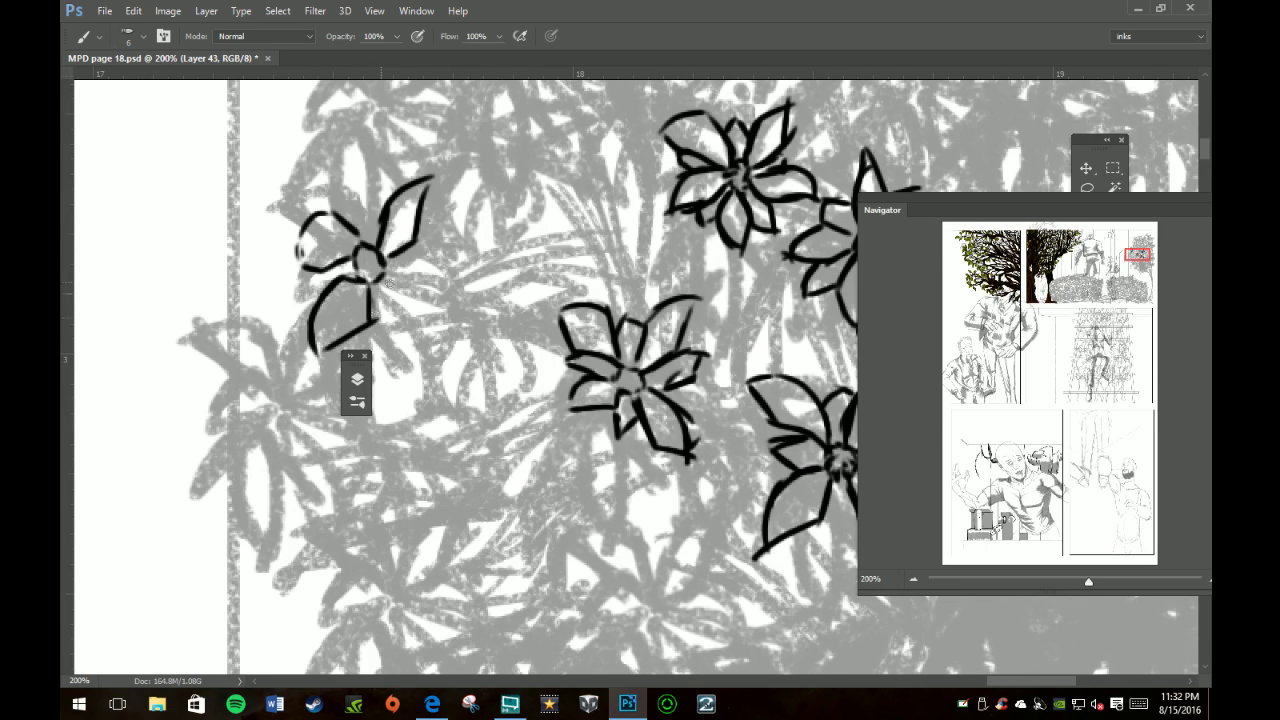
mouse_move(380, 272)
mouse_down()
mouse_move(446, 282)
mouse_move(454, 306)
mouse_move(418, 320)
mouse_move(458, 334)
mouse_up()
drag(446, 282, 456, 330)
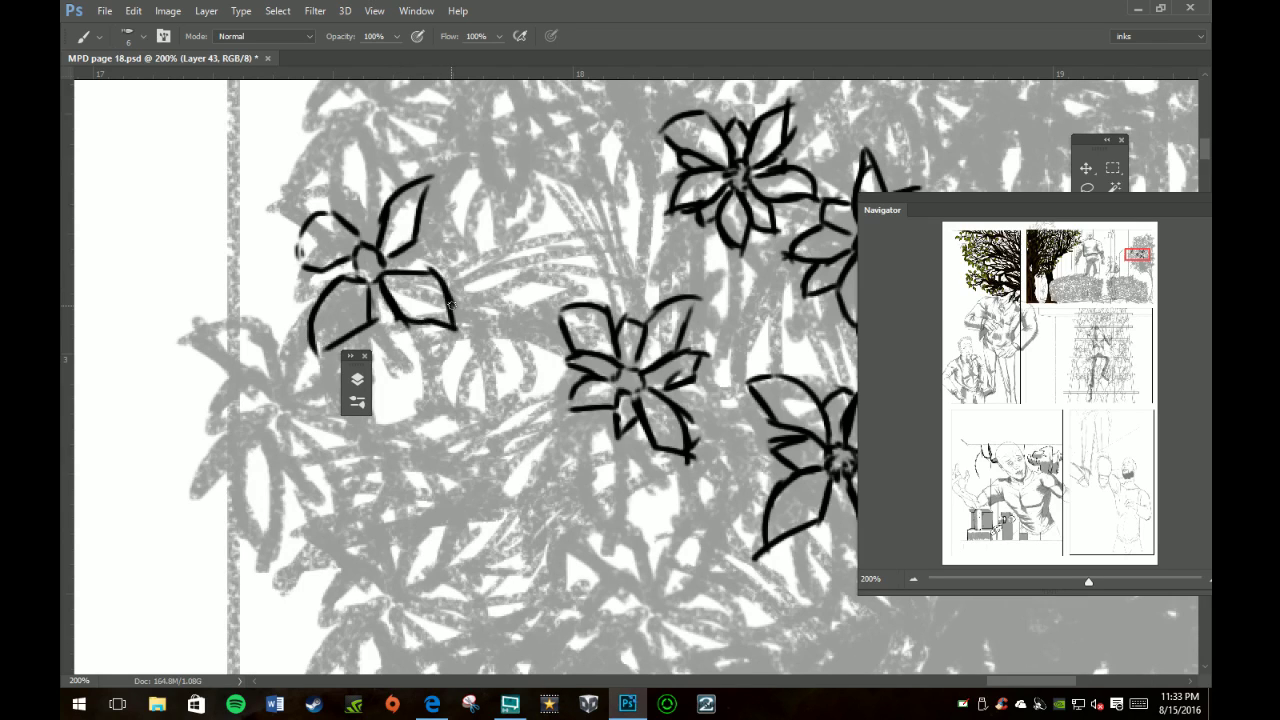
drag(343, 213, 362, 238)
mouse_move(372, 200)
mouse_down()
mouse_move(355, 222)
mouse_move(440, 270)
mouse_up()
mouse_move(374, 314)
mouse_down()
mouse_move(366, 342)
mouse_move(402, 344)
mouse_up()
mouse_move(314, 272)
mouse_down()
mouse_move(326, 284)
mouse_move(350, 276)
mouse_up()
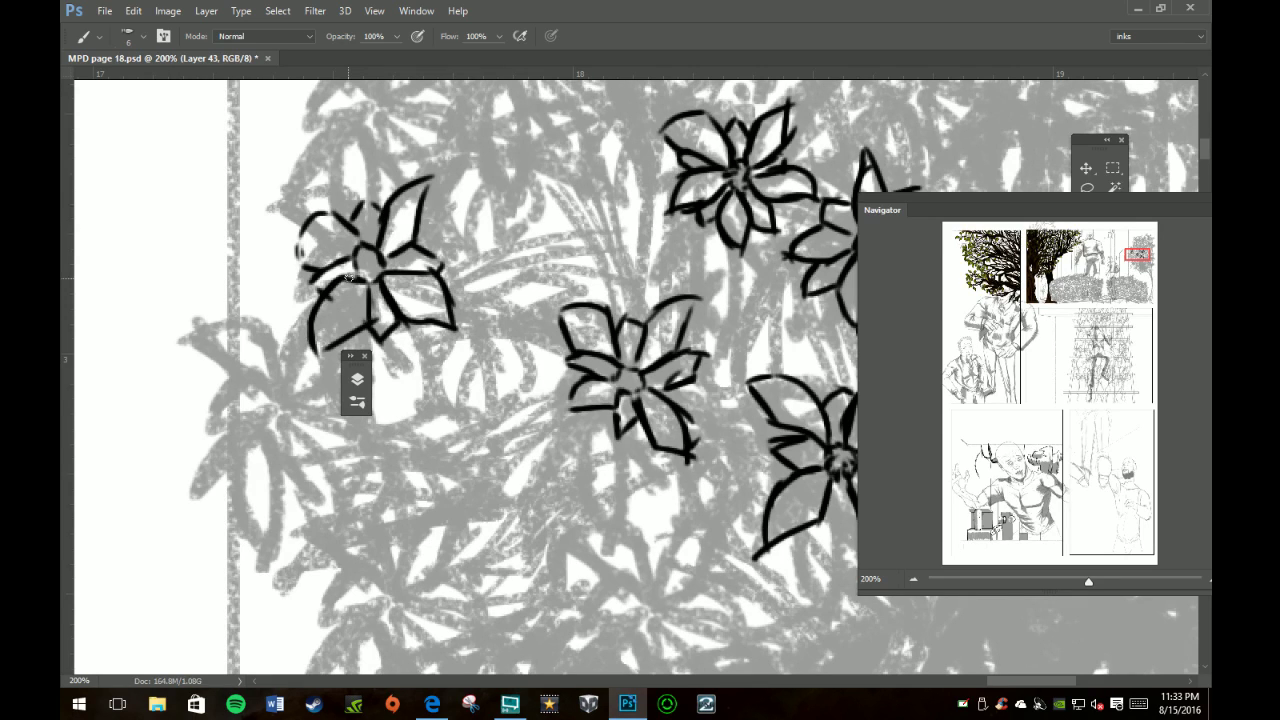
Step: Move the floating panel away and ink a flower on the far left of the foliage
drag(345, 358, 716, 530)
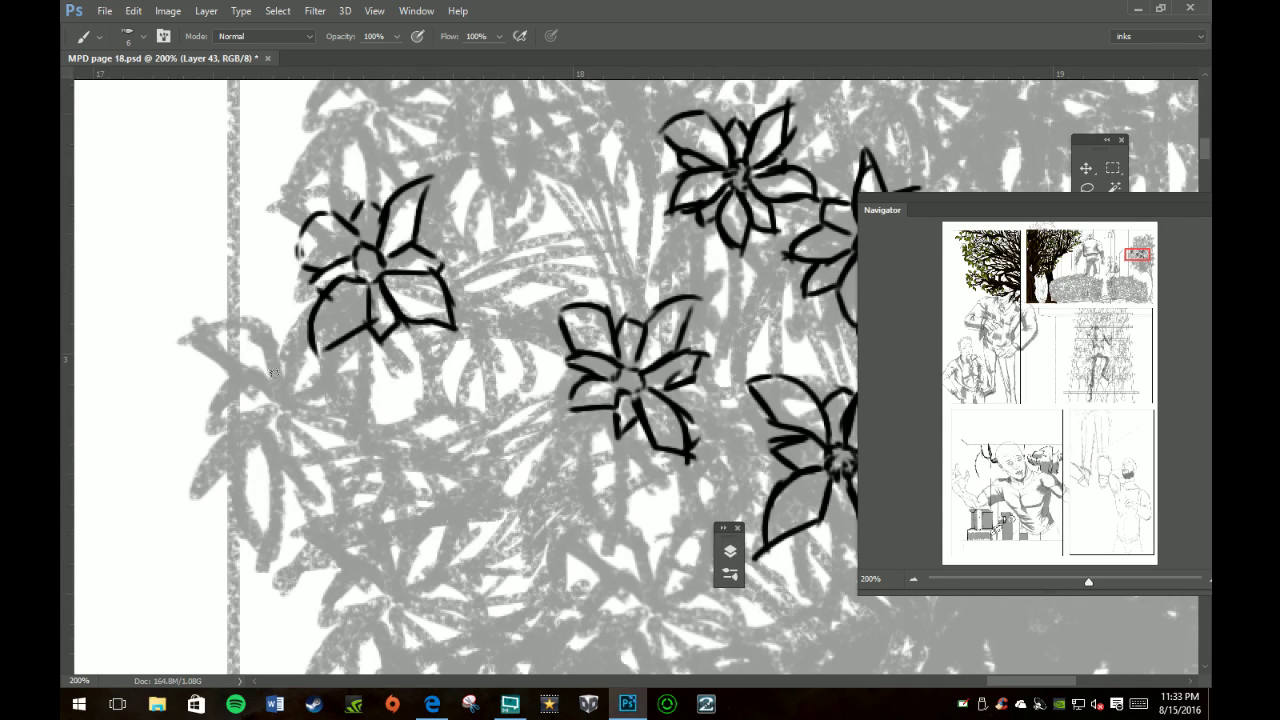
mouse_move(200, 330)
mouse_down()
mouse_move(270, 400)
mouse_move(265, 335)
mouse_move(276, 405)
mouse_move(195, 430)
mouse_move(254, 440)
mouse_move(298, 412)
mouse_move(284, 398)
mouse_move(189, 522)
mouse_move(282, 456)
mouse_move(266, 468)
mouse_up()
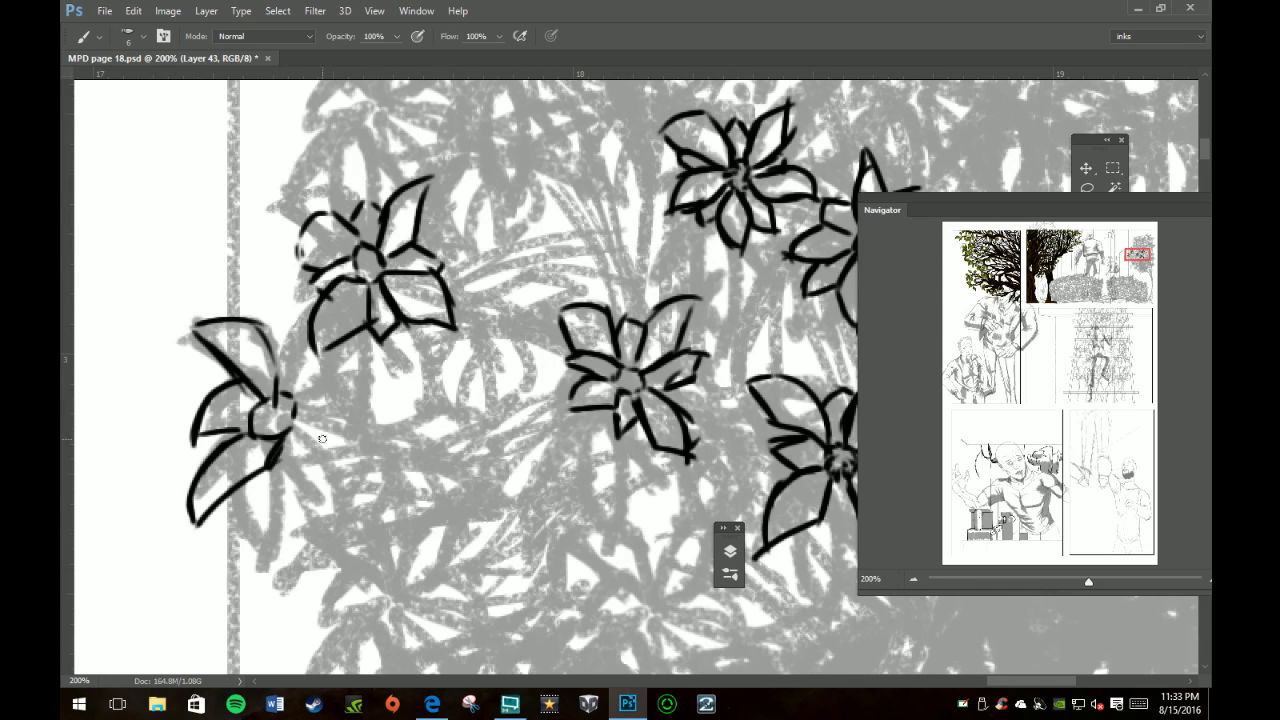
mouse_move(288, 436)
mouse_down()
mouse_move(334, 488)
mouse_move(396, 490)
mouse_up()
drag(300, 412, 404, 504)
mouse_move(275, 458)
mouse_down()
mouse_move(290, 530)
mouse_move(306, 538)
mouse_up()
drag(316, 478, 298, 530)
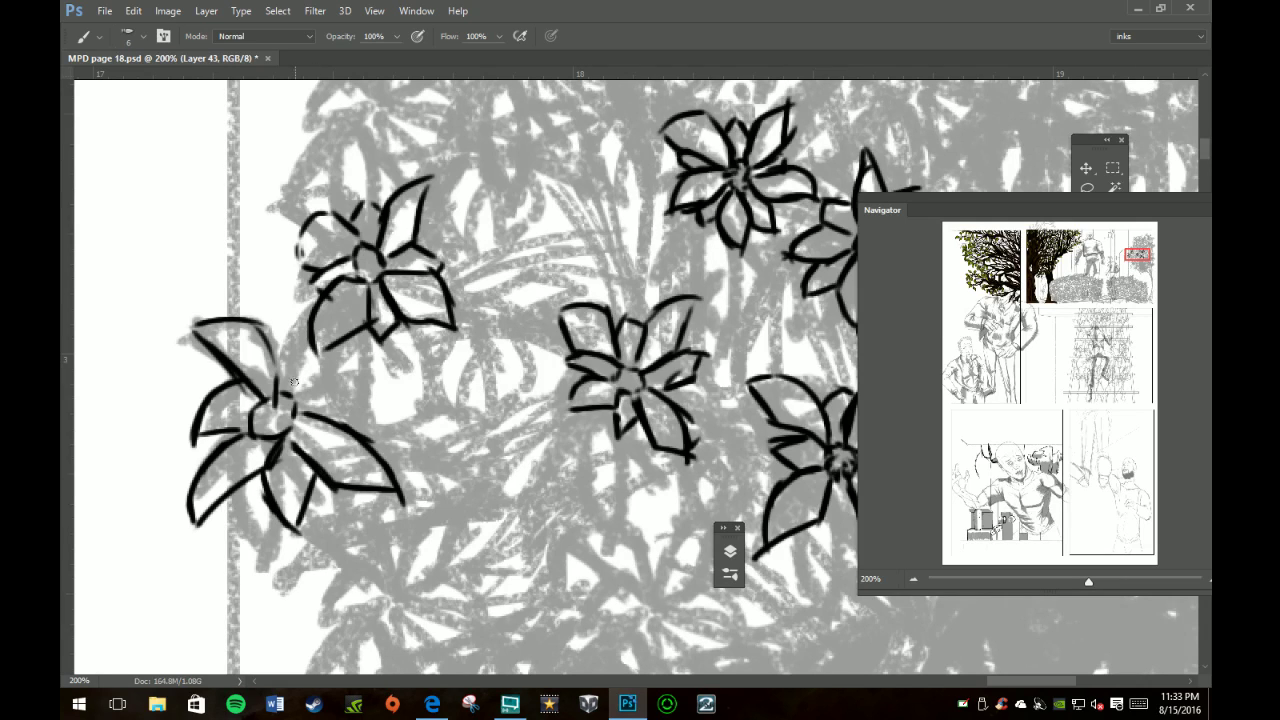
drag(288, 392, 314, 336)
drag(308, 405, 350, 336)
drag(270, 348, 305, 325)
drag(348, 383, 376, 410)
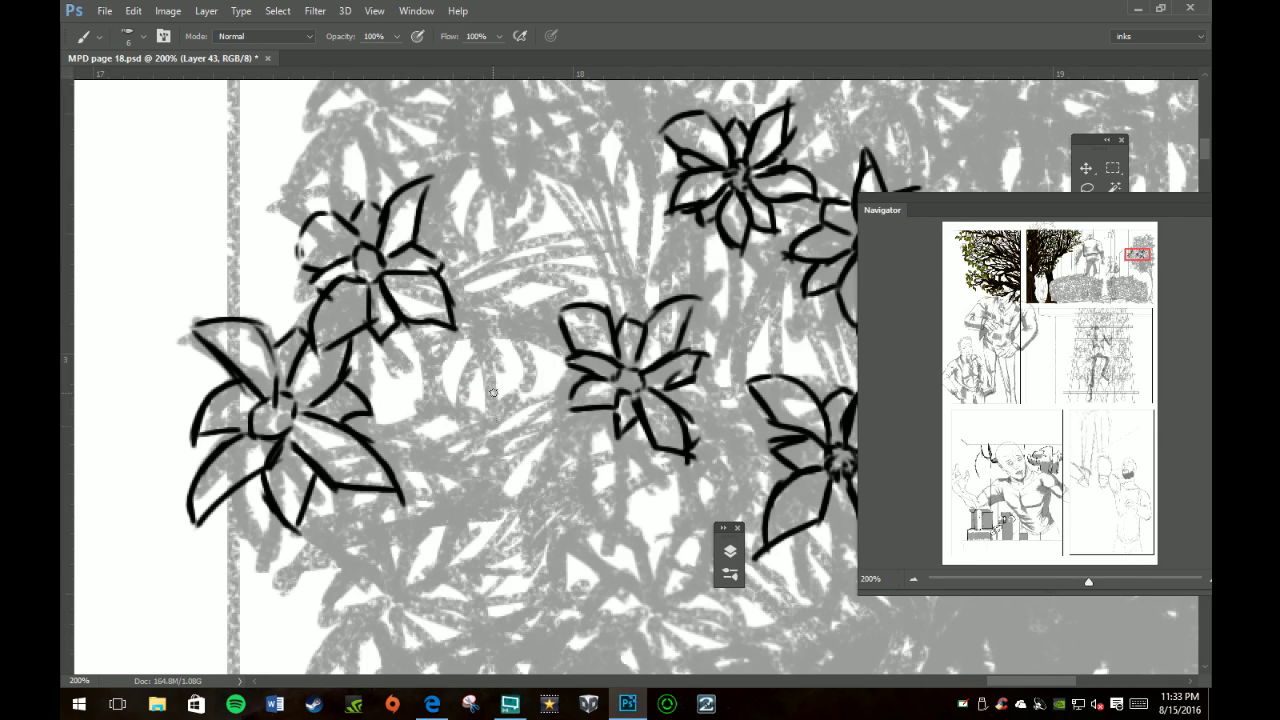
Step: Ink a small flower between the upper-left pair and the middle flower
mouse_move(483, 313)
mouse_down()
mouse_move(445, 352)
mouse_move(438, 400)
mouse_move(455, 418)
mouse_move(462, 385)
mouse_move(455, 420)
mouse_up()
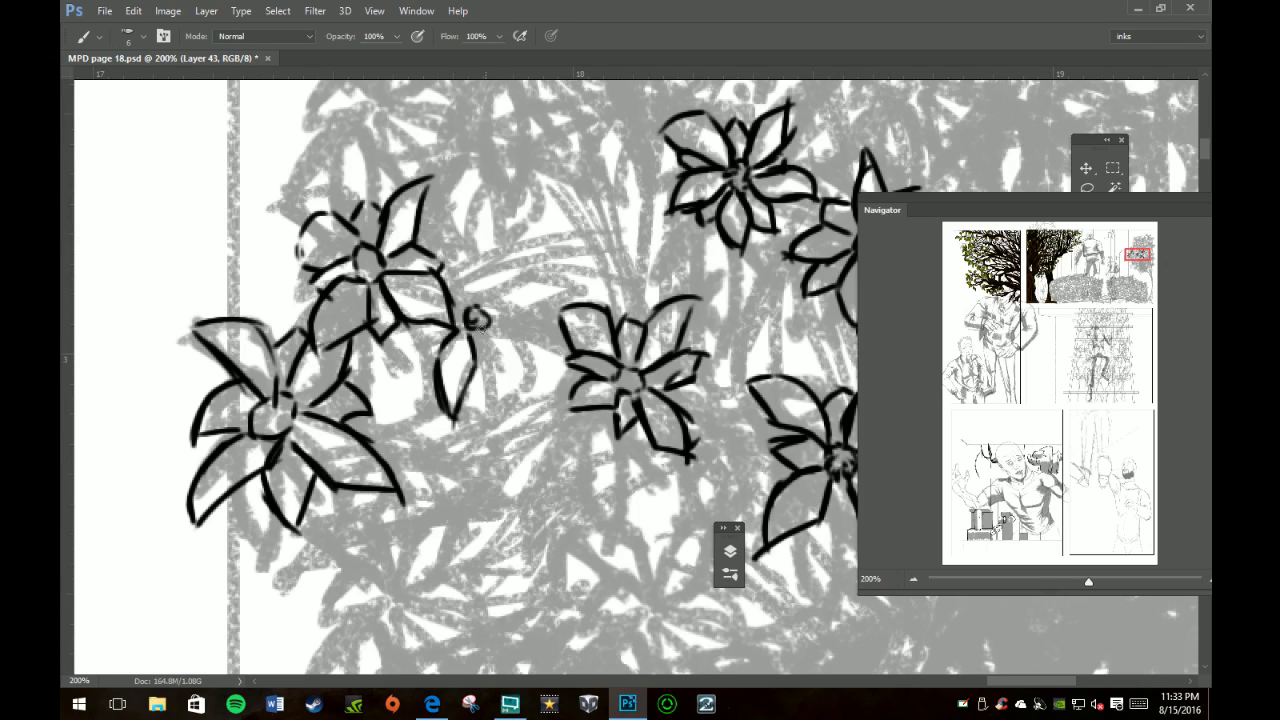
mouse_move(484, 318)
mouse_down()
mouse_move(508, 318)
mouse_move(533, 348)
mouse_move(534, 394)
mouse_move(488, 412)
mouse_move(529, 372)
mouse_up()
mouse_move(476, 298)
mouse_down()
mouse_move(466, 266)
mouse_move(432, 236)
mouse_up()
mouse_move(475, 300)
mouse_down()
mouse_move(505, 260)
mouse_move(533, 262)
mouse_move(498, 305)
mouse_move(549, 261)
mouse_move(490, 242)
mouse_up()
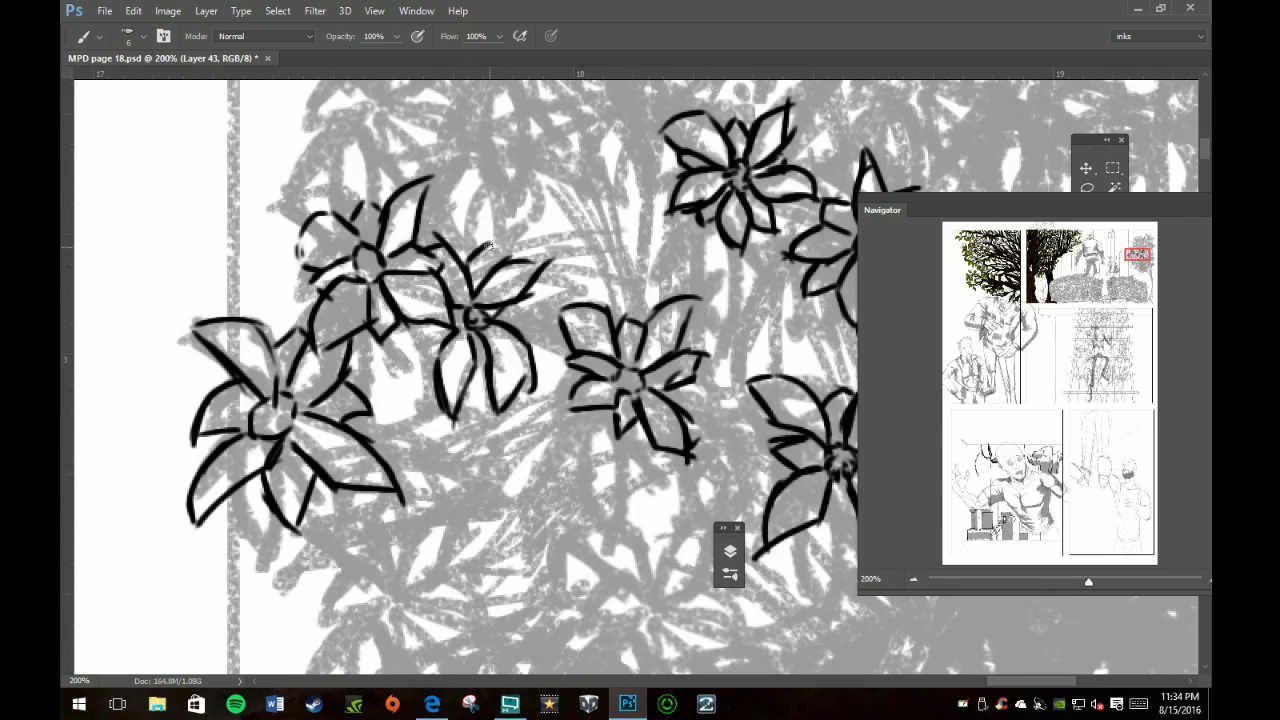
mouse_move(540, 298)
mouse_down()
mouse_move(508, 330)
mouse_move(416, 345)
mouse_move(455, 358)
mouse_up()
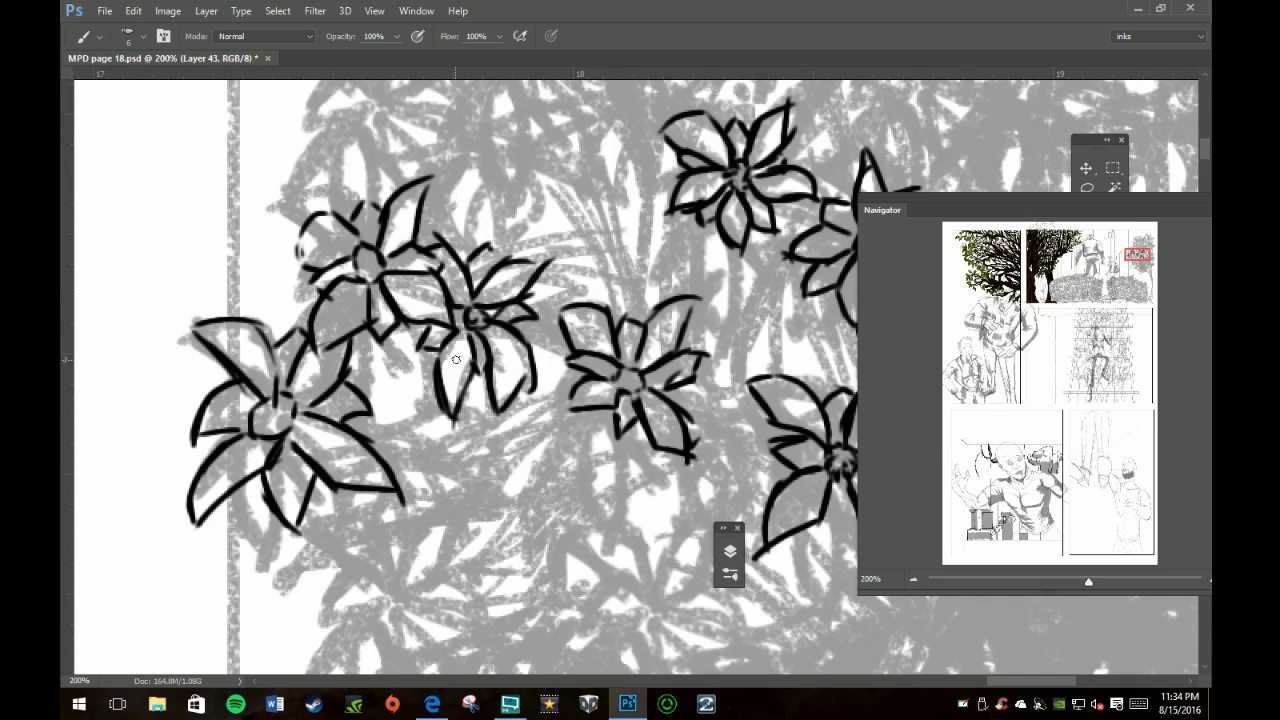
drag(1131, 254, 1122, 246)
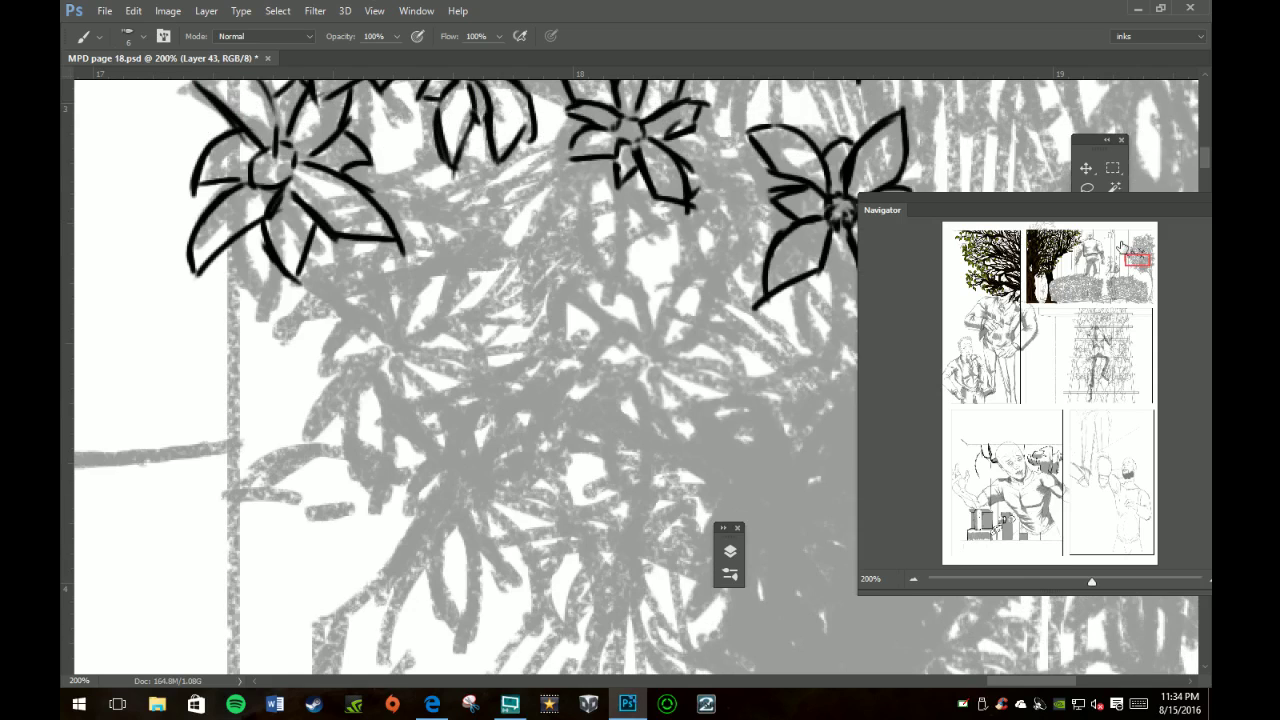
Step: Ink a new flower with petals right of and below its centre
mouse_move(392, 328)
mouse_down()
mouse_move(388, 360)
mouse_move(447, 264)
mouse_move(400, 328)
mouse_move(364, 305)
mouse_move(368, 330)
mouse_move(322, 326)
mouse_move(308, 352)
mouse_move(372, 358)
mouse_move(376, 396)
mouse_move(410, 364)
mouse_move(420, 398)
mouse_move(487, 397)
mouse_up()
drag(412, 348, 467, 371)
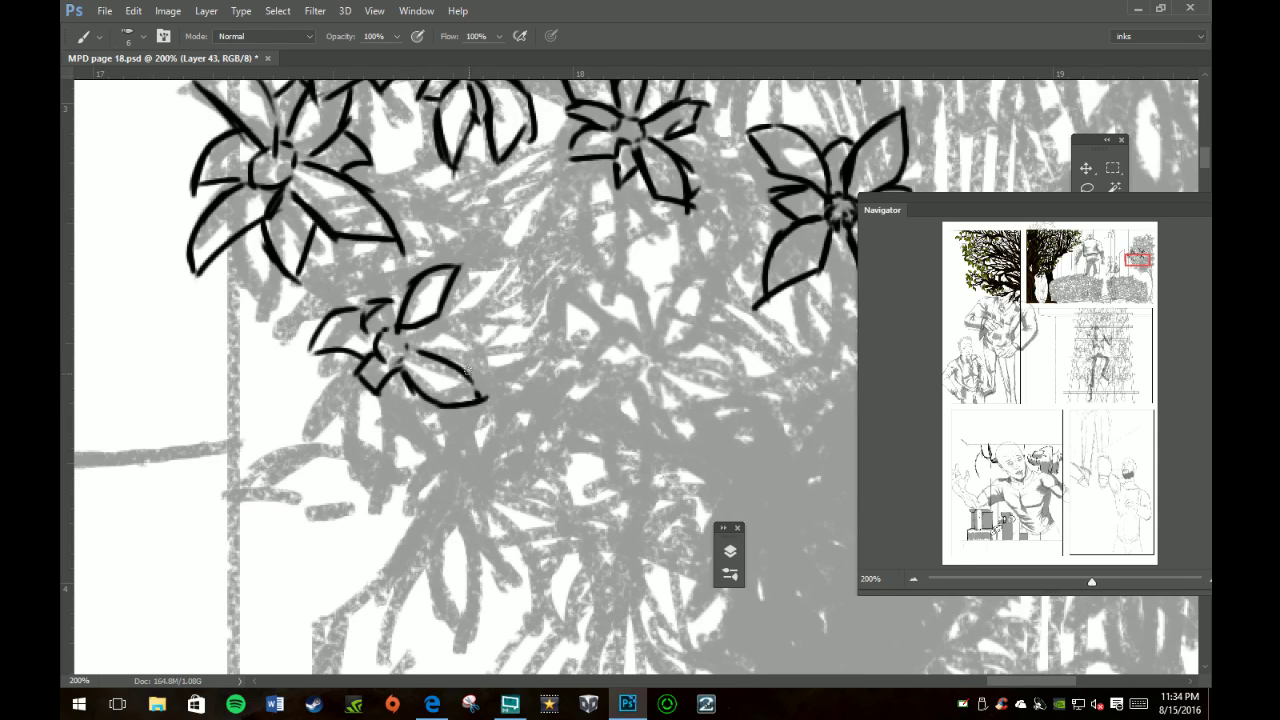
drag(413, 333, 468, 312)
drag(432, 357, 470, 326)
mouse_move(356, 396)
mouse_down()
mouse_move(362, 460)
mouse_move(406, 360)
mouse_up()
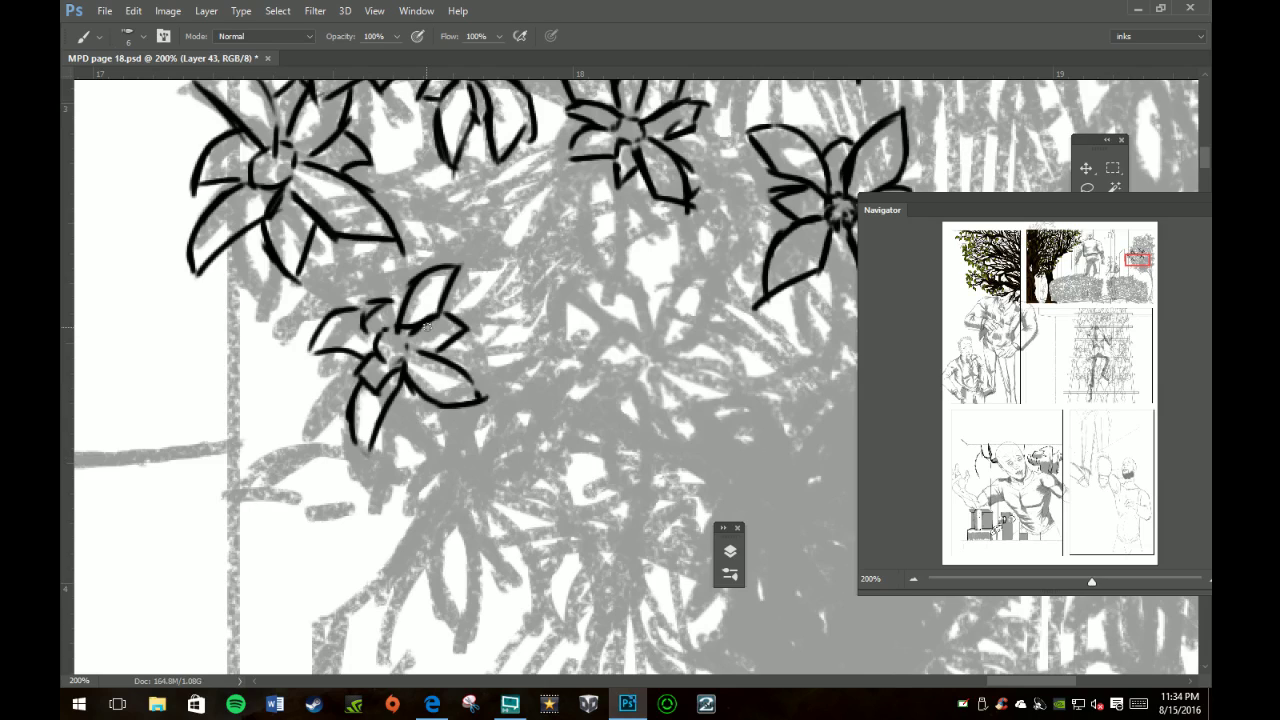
Step: Ink a lower flower starting from an oval petal, outlining all its petals
mouse_move(486, 488)
mouse_down()
mouse_move(450, 486)
mouse_move(476, 506)
mouse_move(434, 570)
mouse_move(466, 636)
mouse_move(490, 580)
mouse_move(466, 636)
mouse_up()
mouse_move(453, 461)
mouse_down()
mouse_move(405, 442)
mouse_move(382, 515)
mouse_move(448, 494)
mouse_up()
mouse_move(478, 452)
mouse_down()
mouse_move(466, 424)
mouse_move(530, 402)
mouse_move(544, 446)
mouse_up()
mouse_move(530, 402)
mouse_down()
mouse_move(555, 433)
mouse_move(504, 460)
mouse_move(562, 512)
mouse_up()
mouse_move(486, 497)
mouse_down()
mouse_move(530, 568)
mouse_move(586, 562)
mouse_move(552, 504)
mouse_up()
mouse_move(518, 460)
mouse_down()
mouse_move(570, 466)
mouse_move(546, 494)
mouse_up()
drag(482, 562, 520, 560)
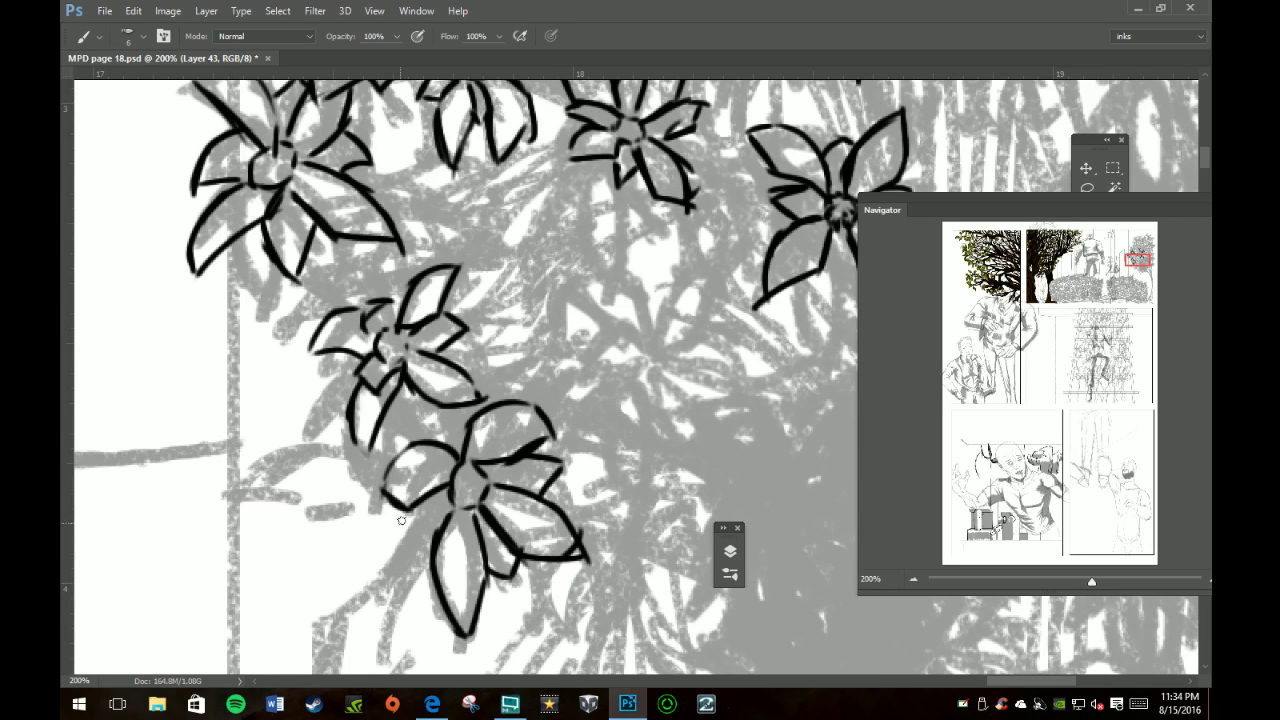
mouse_move(416, 508)
mouse_down()
mouse_move(396, 548)
mouse_move(440, 530)
mouse_up()
drag(478, 414, 437, 433)
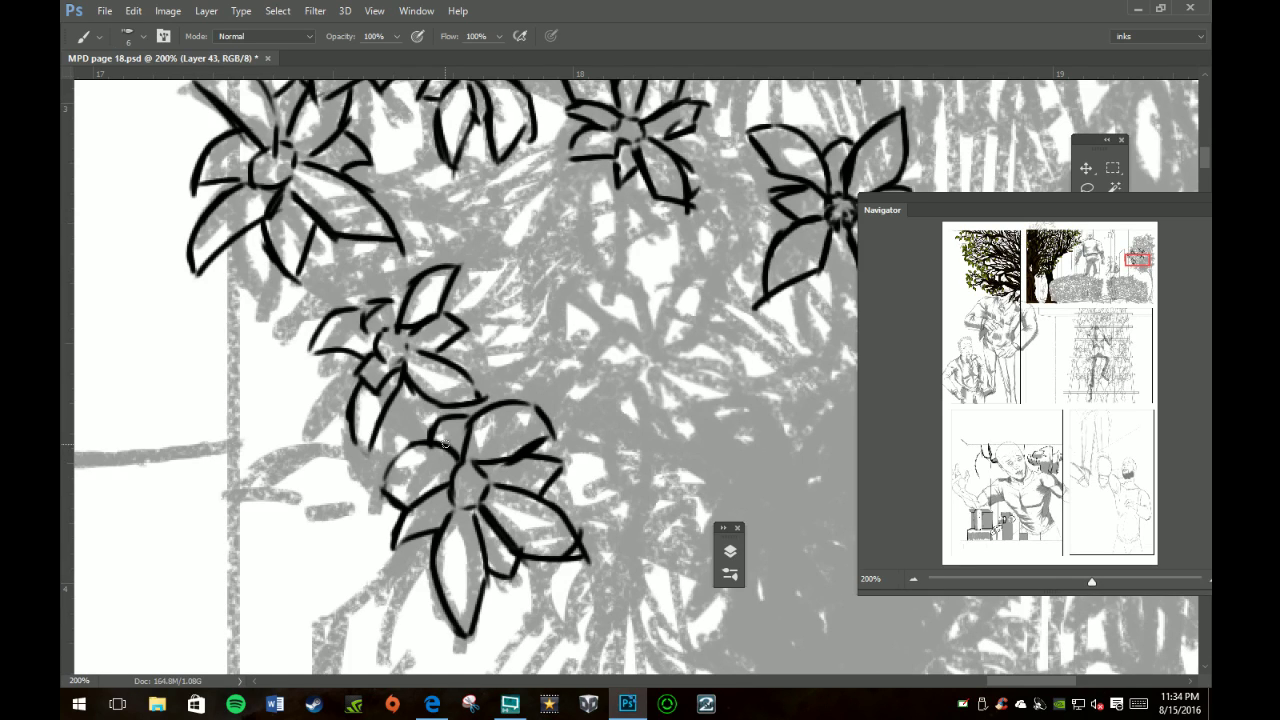
Step: Ink petal outlines around another flower to the right, including an arching top petal
drag(648, 336, 646, 367)
mouse_move(645, 318)
mouse_down()
mouse_move(612, 270)
mouse_move(572, 288)
mouse_move(621, 331)
mouse_move(652, 336)
mouse_move(690, 296)
mouse_move(706, 318)
mouse_move(707, 307)
mouse_up()
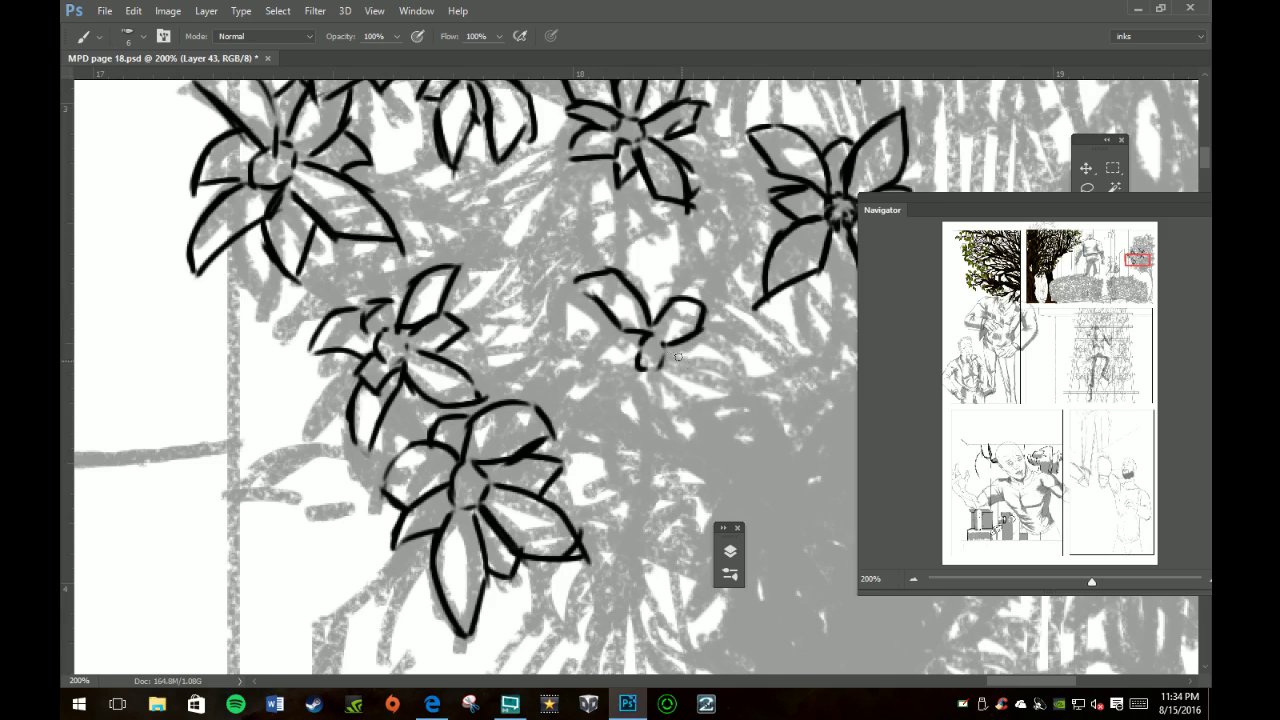
mouse_move(664, 348)
mouse_down()
mouse_move(708, 358)
mouse_move(736, 390)
mouse_move(700, 406)
mouse_move(746, 398)
mouse_up()
mouse_move(640, 368)
mouse_down()
mouse_move(598, 385)
mouse_move(605, 435)
mouse_move(640, 420)
mouse_move(604, 432)
mouse_up()
mouse_move(640, 328)
mouse_down()
mouse_move(594, 348)
mouse_move(630, 370)
mouse_up()
mouse_move(641, 298)
mouse_down()
mouse_move(686, 310)
mouse_move(712, 370)
mouse_move(668, 408)
mouse_move(685, 386)
mouse_up()
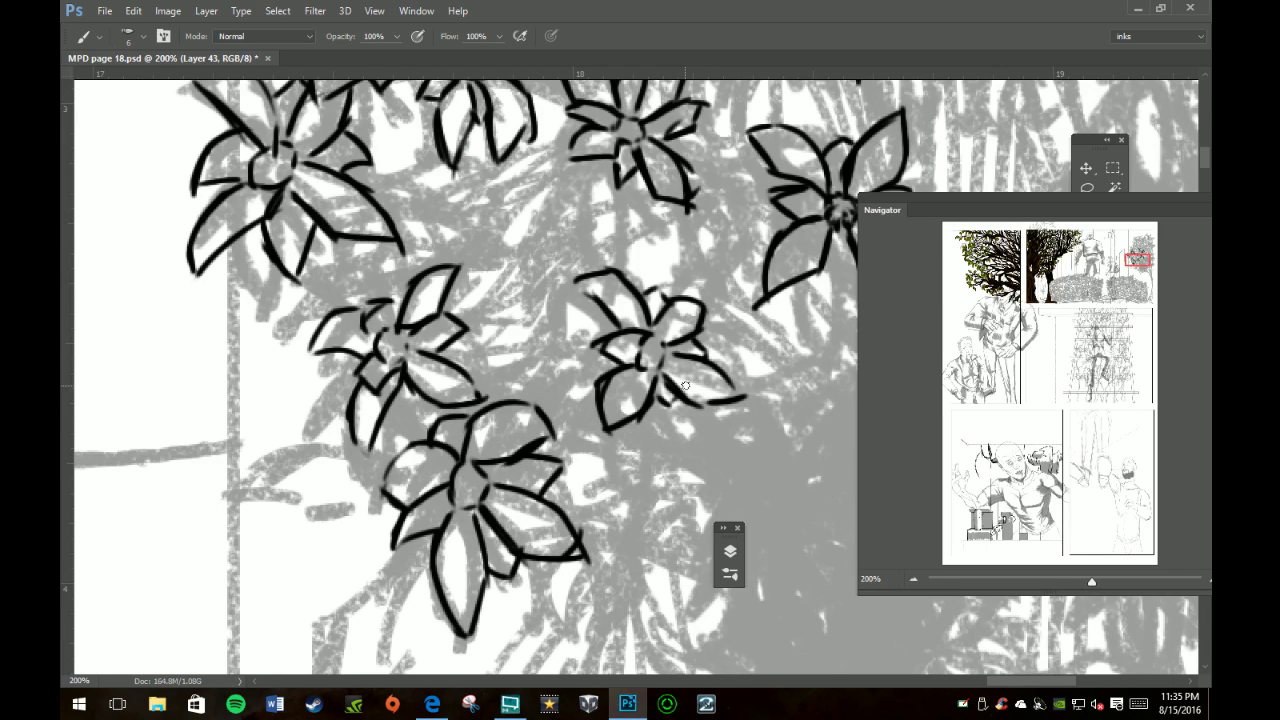
Step: Ink an upper-middle flower with its surrounding petal edges, then pan down-right in the Navigator
mouse_move(496, 226)
mouse_down()
mouse_move(476, 252)
mouse_move(484, 262)
mouse_move(500, 222)
mouse_move(416, 180)
mouse_move(430, 232)
mouse_move(472, 242)
mouse_up()
drag(440, 180, 394, 190)
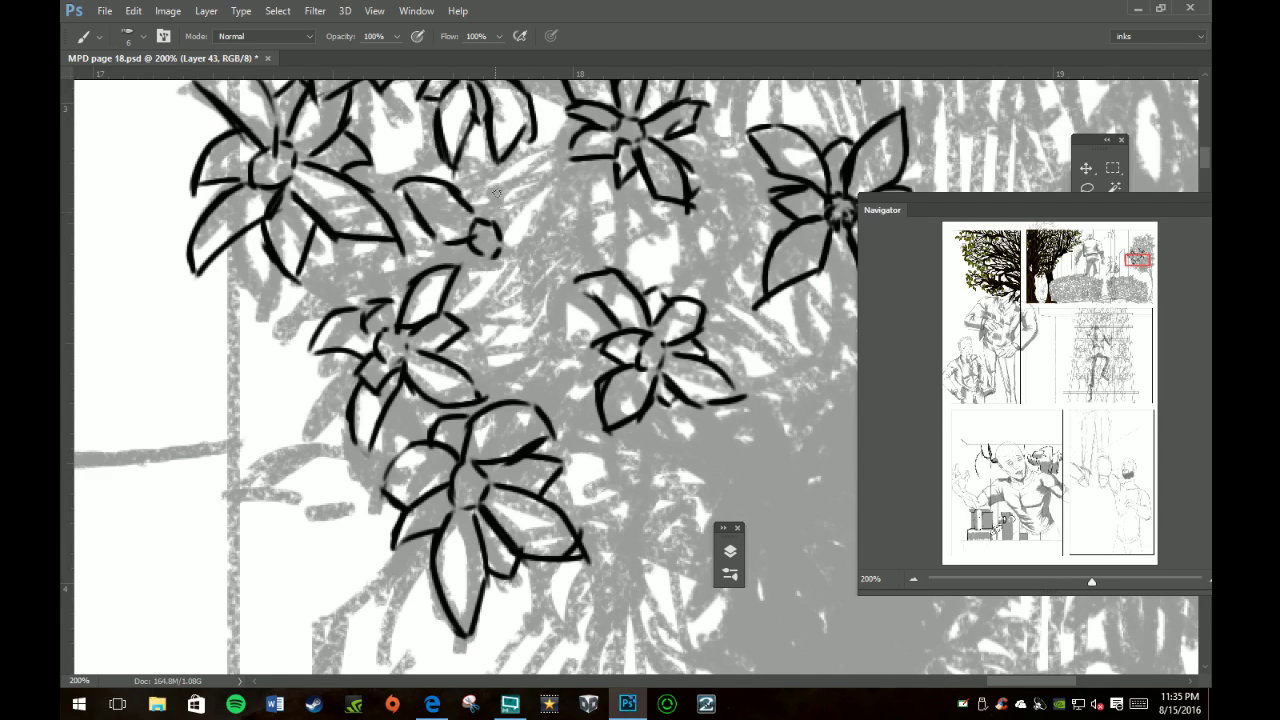
mouse_move(477, 213)
mouse_down()
mouse_move(510, 158)
mouse_move(540, 172)
mouse_up()
mouse_move(508, 228)
mouse_down()
mouse_move(552, 190)
mouse_move(545, 152)
mouse_up()
mouse_move(502, 258)
mouse_down()
mouse_move(506, 305)
mouse_move(460, 330)
mouse_up()
drag(512, 236, 558, 276)
mouse_move(556, 196)
mouse_down()
mouse_move(575, 214)
mouse_move(562, 248)
mouse_up()
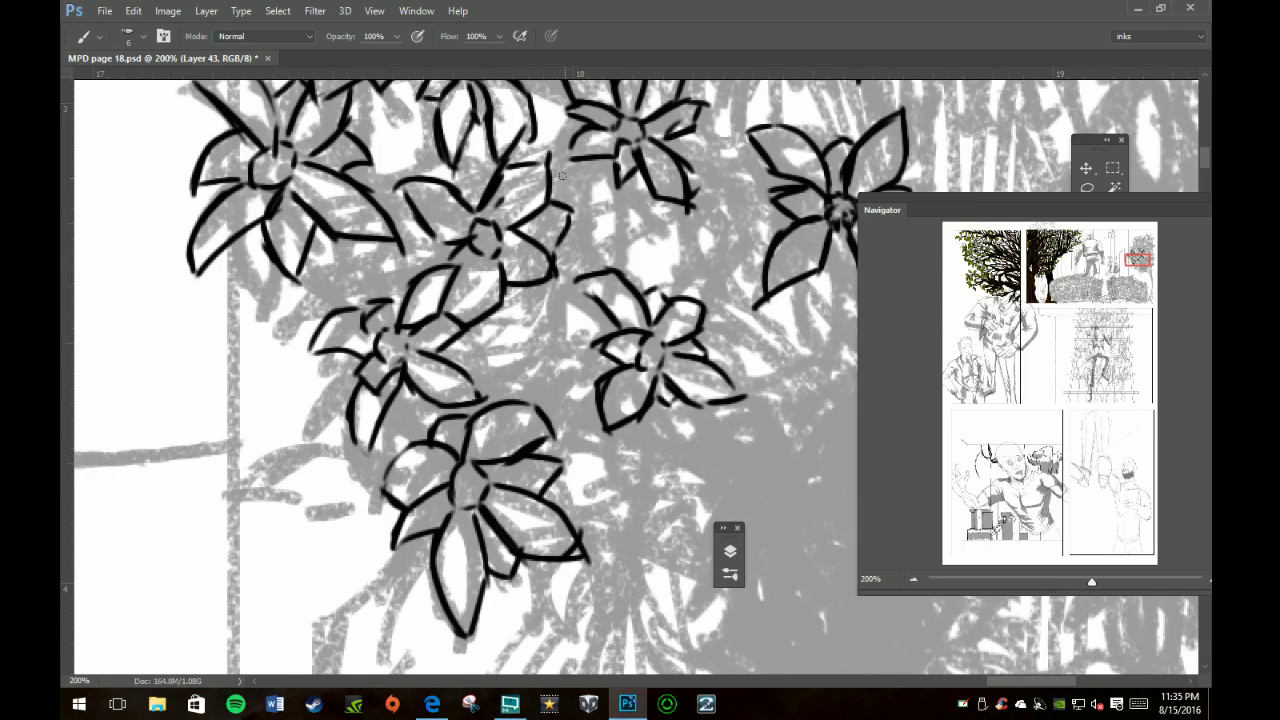
drag(446, 179, 510, 174)
mouse_move(430, 216)
mouse_down()
mouse_move(412, 252)
mouse_move(422, 272)
mouse_up()
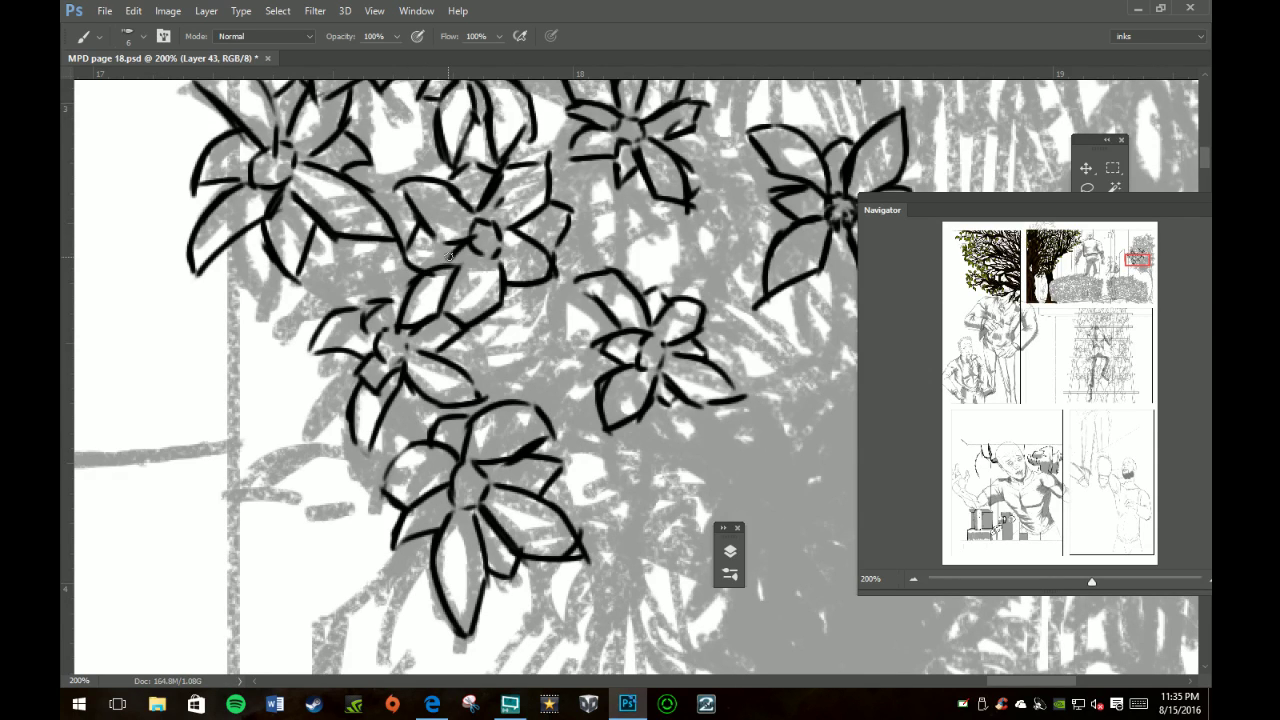
drag(1137, 259, 1142, 268)
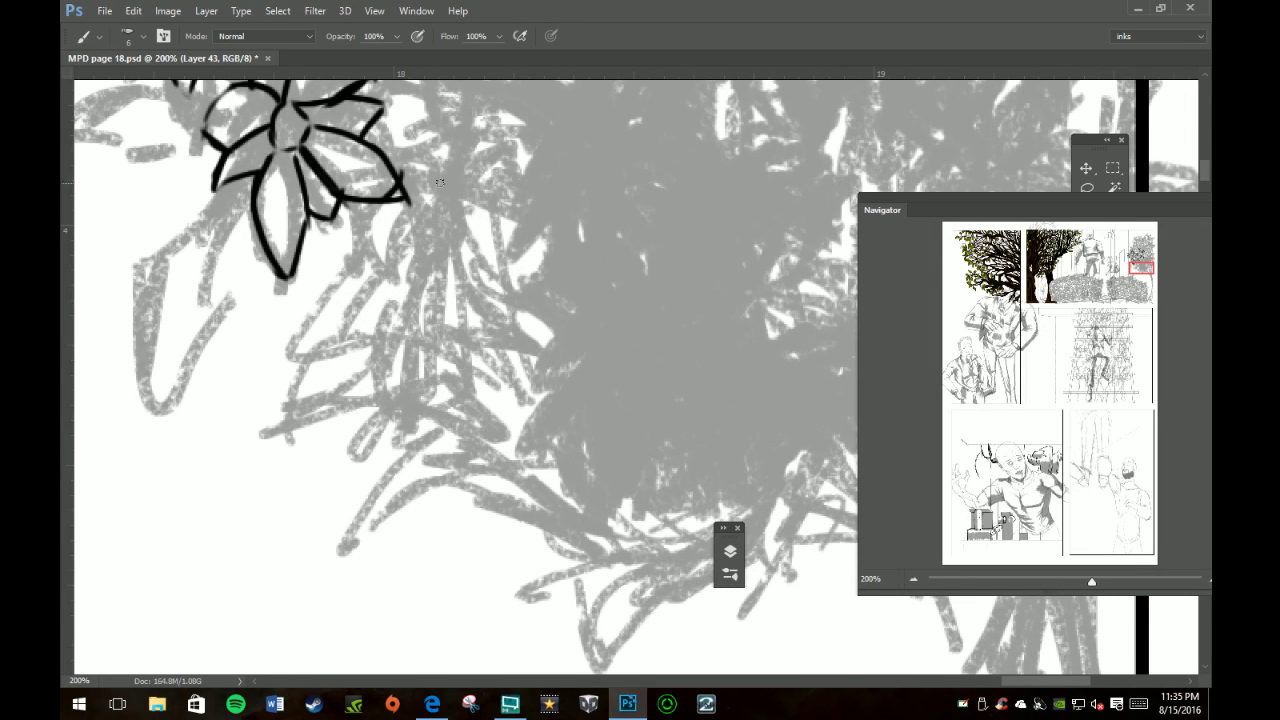
Step: Ink a flower centre, petals and a drooping leaf beside the inked flower
drag(452, 198, 450, 188)
mouse_move(428, 196)
mouse_down()
mouse_move(404, 190)
mouse_move(396, 245)
mouse_move(372, 258)
mouse_move(386, 200)
mouse_move(418, 266)
mouse_move(490, 140)
mouse_move(488, 176)
mouse_move(518, 204)
mouse_up()
drag(456, 237, 485, 230)
mouse_move(440, 160)
mouse_down()
mouse_move(402, 166)
mouse_move(412, 196)
mouse_up()
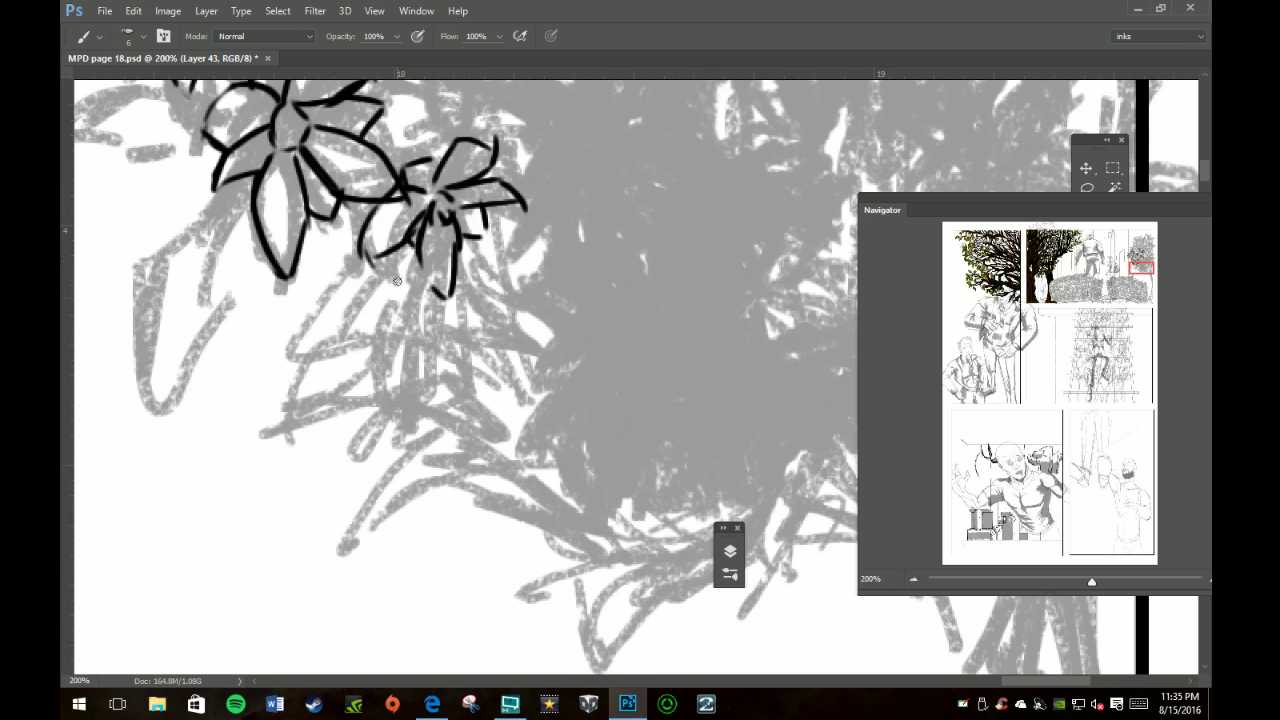
Step: Ink a small flower with petals, centre and leaf edge below the right flower
mouse_move(394, 277)
mouse_down()
mouse_move(406, 284)
mouse_move(343, 298)
mouse_move(336, 356)
mouse_move(390, 305)
mouse_move(455, 364)
mouse_up()
drag(420, 293, 455, 368)
drag(400, 312, 452, 360)
drag(398, 314, 381, 356)
drag(359, 255, 344, 289)
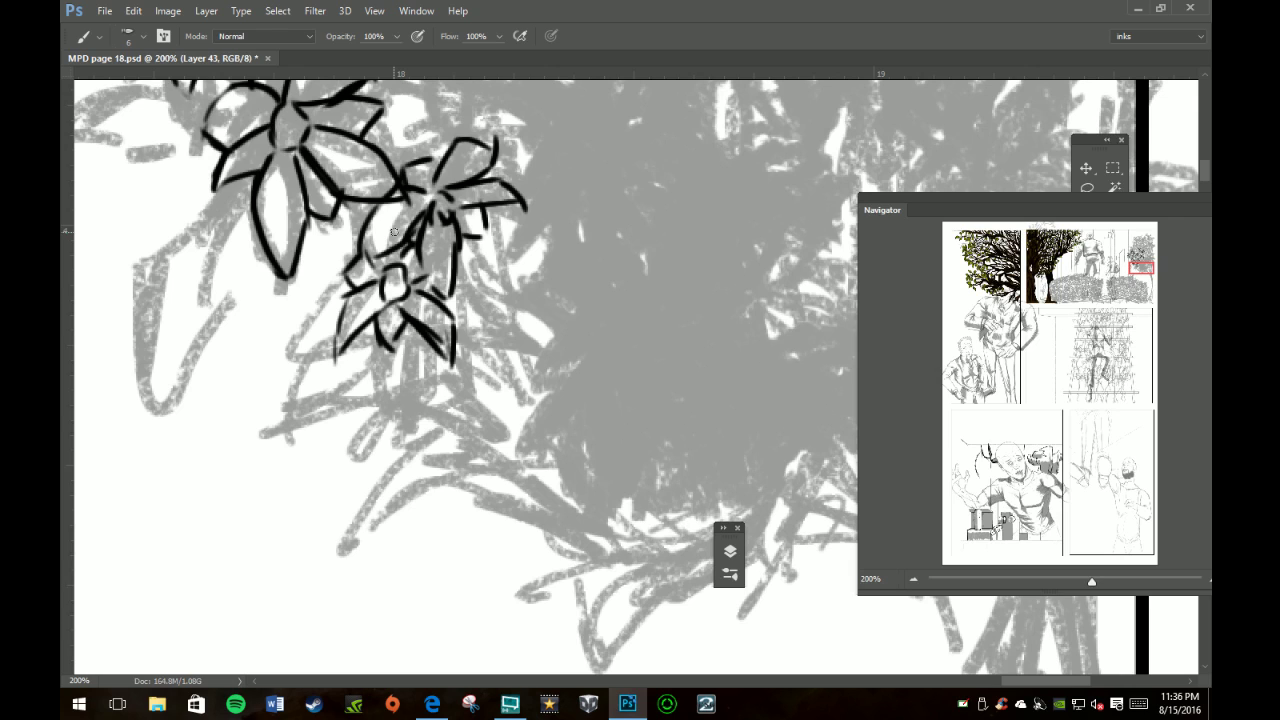
Step: Ink another flower further right, with petals all around and a leaf below
mouse_move(534, 302)
mouse_down()
mouse_move(524, 335)
mouse_move(546, 334)
mouse_move(484, 262)
mouse_move(477, 214)
mouse_move(522, 256)
mouse_move(485, 229)
mouse_up()
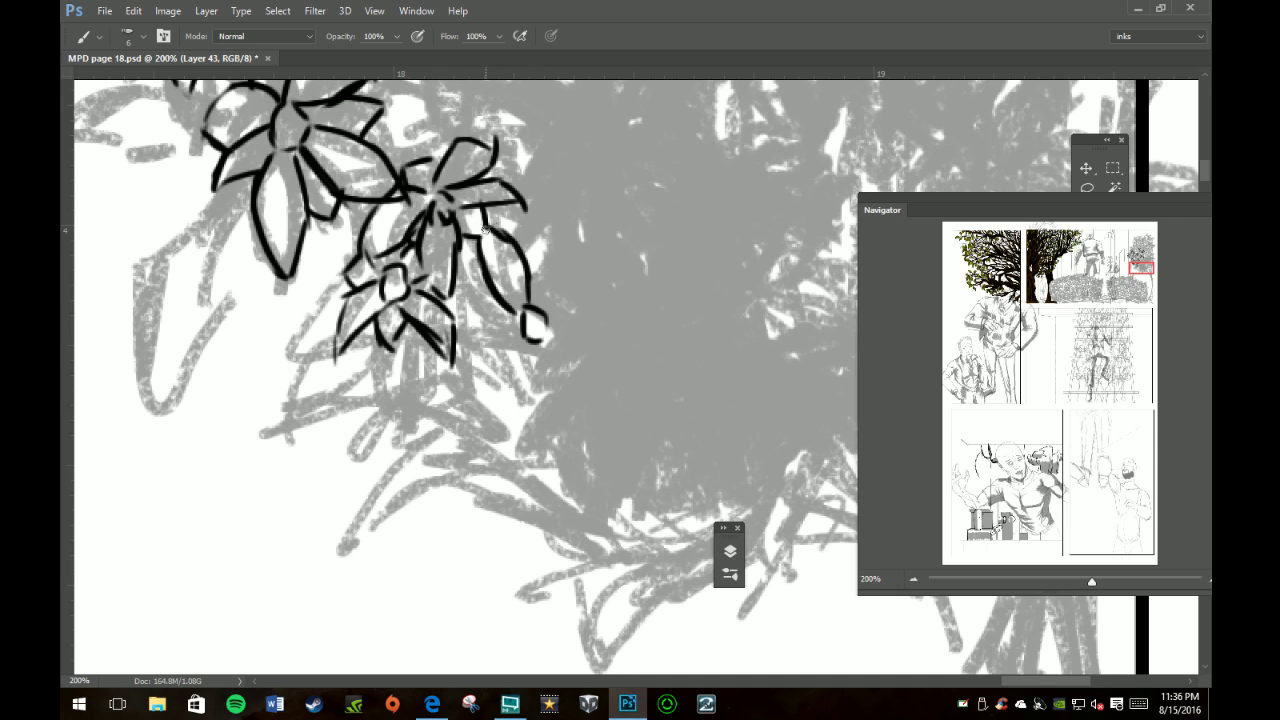
drag(518, 322, 466, 405)
mouse_move(532, 345)
mouse_down()
mouse_move(514, 392)
mouse_move(524, 362)
mouse_move(590, 396)
mouse_up()
drag(558, 330, 602, 400)
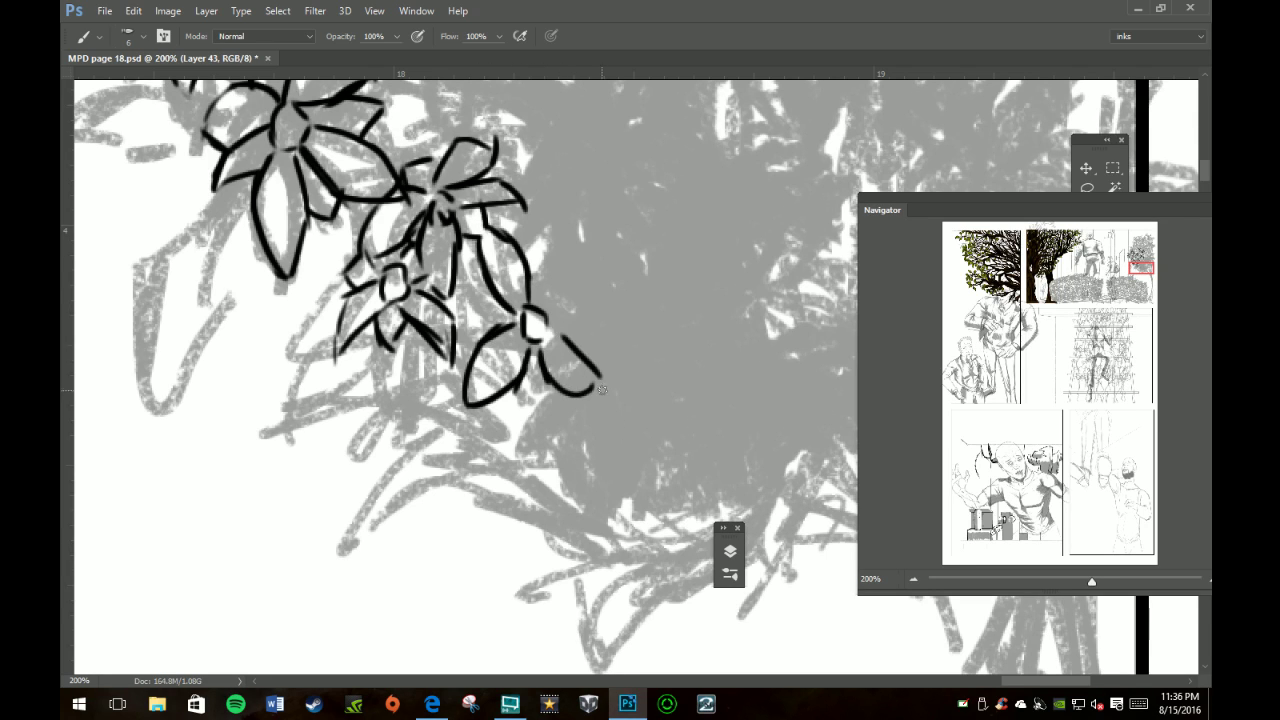
drag(540, 294, 592, 250)
drag(590, 296, 601, 238)
mouse_move(525, 258)
mouse_down()
mouse_move(545, 238)
mouse_move(560, 260)
mouse_up()
drag(500, 292, 472, 330)
drag(528, 370, 546, 392)
drag(576, 313, 597, 358)
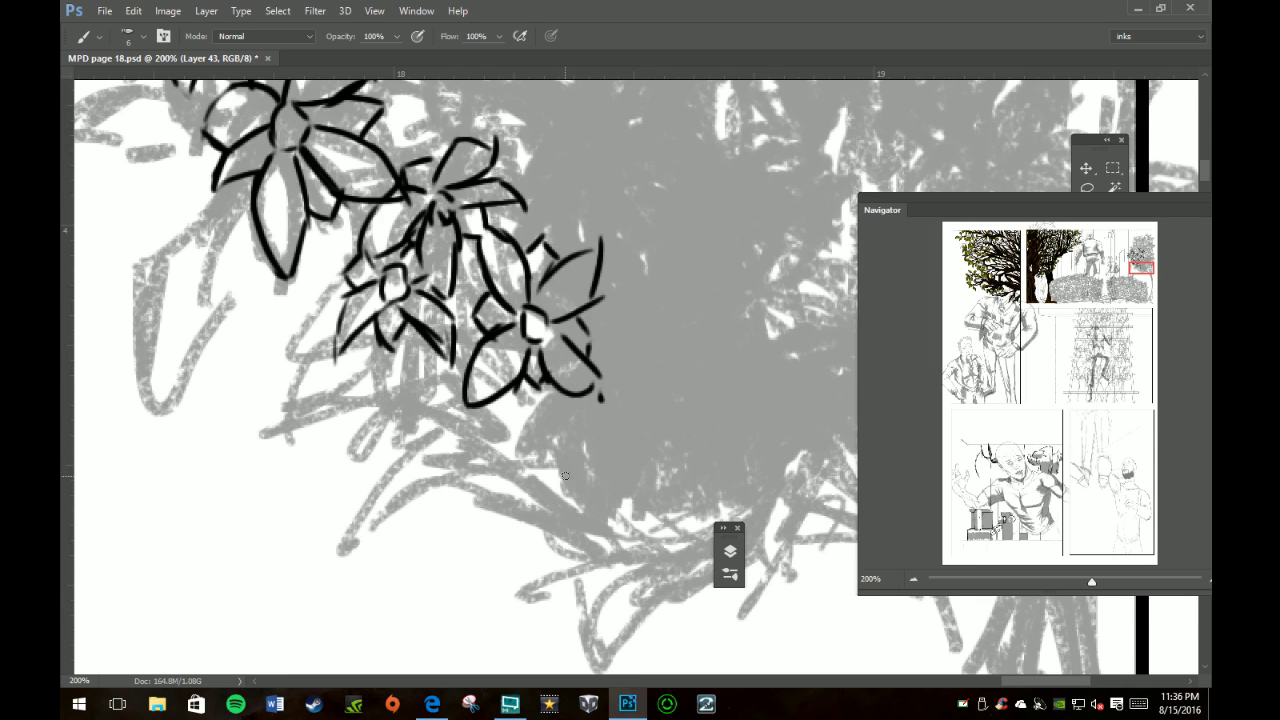
Step: Zoom out to 66.67% to see the whole tree, then return to the Brush tool
key(z)
alt+click(600, 460)
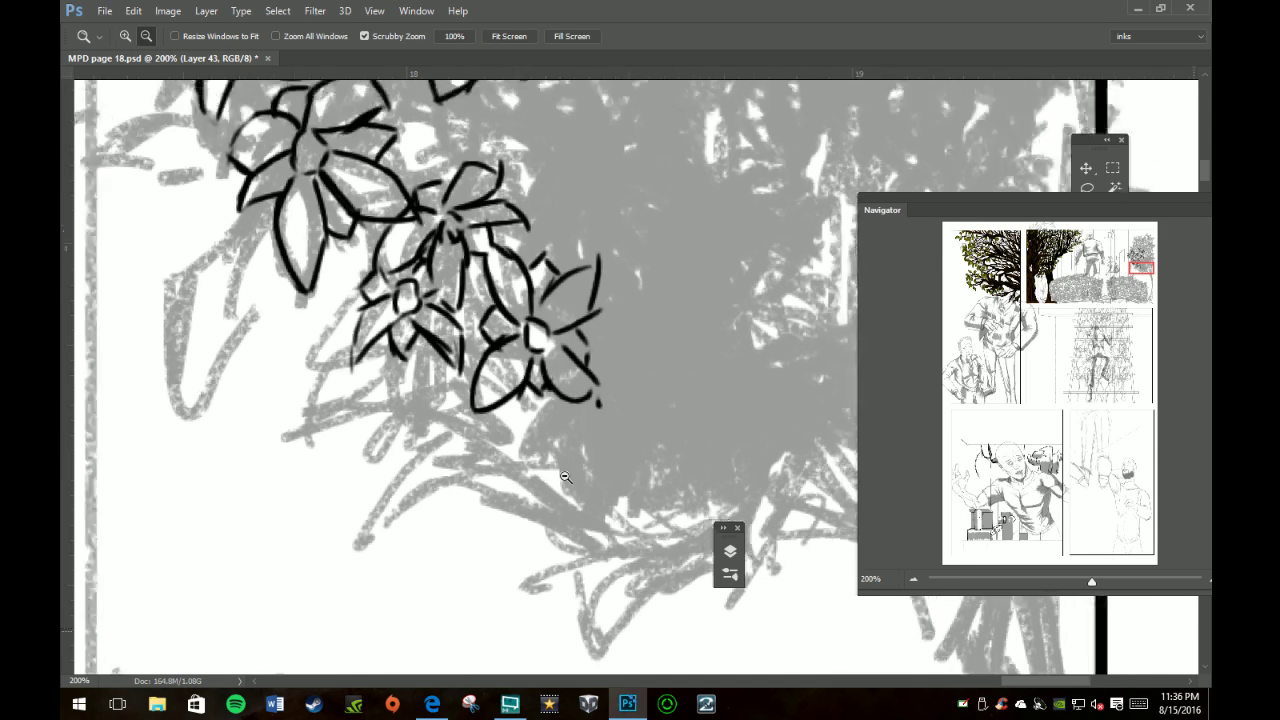
alt+click(652, 433)
scroll(647, 368, up, 2)
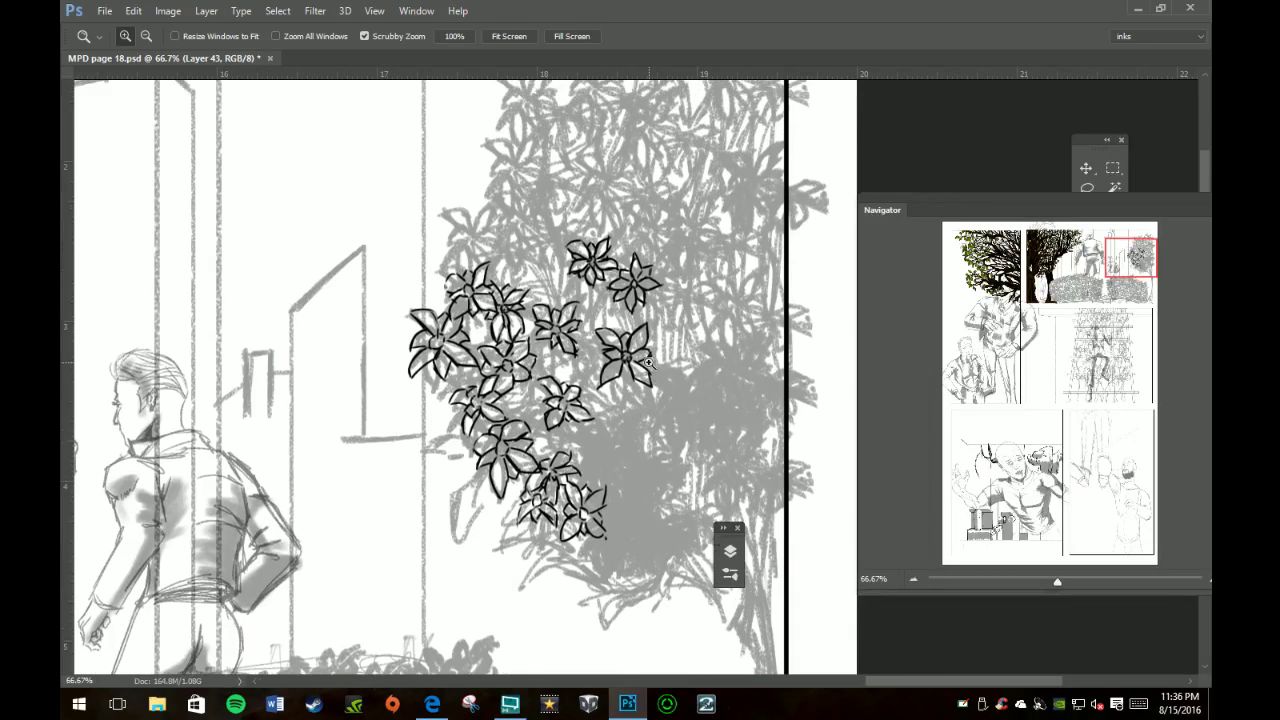
scroll(648, 366, up, 2)
scroll(650, 363, up, 1)
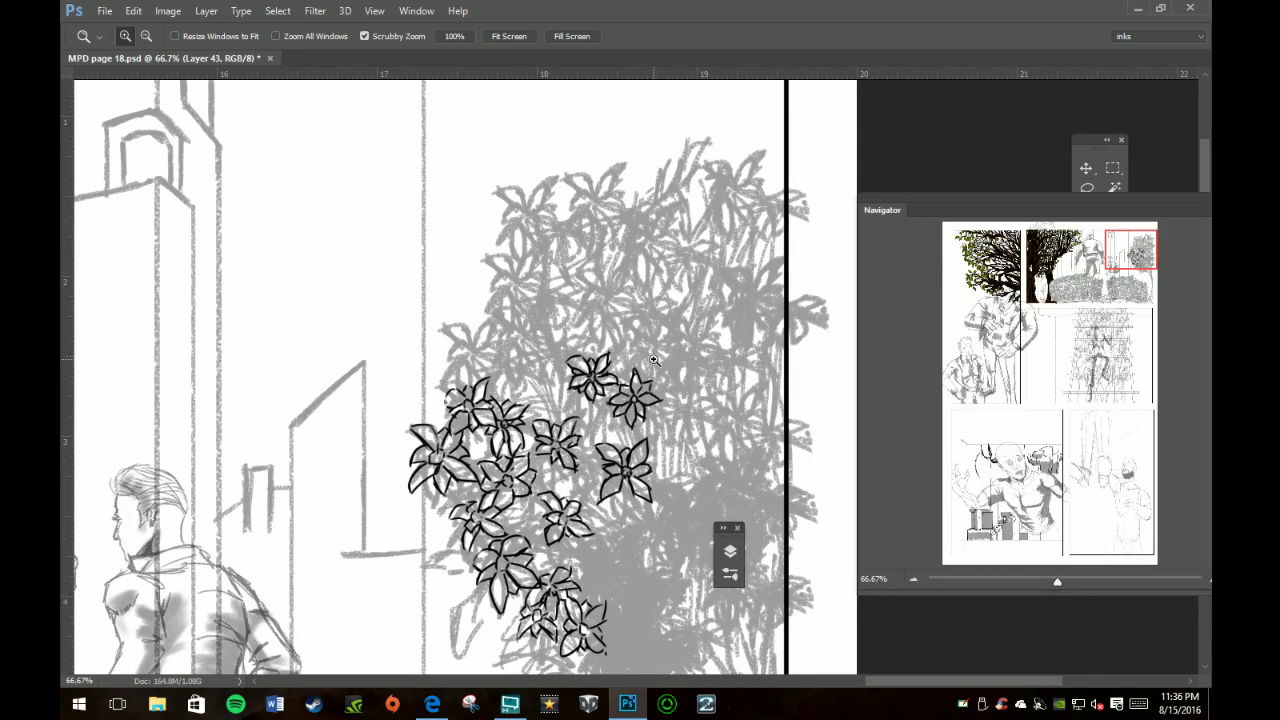
key(b)
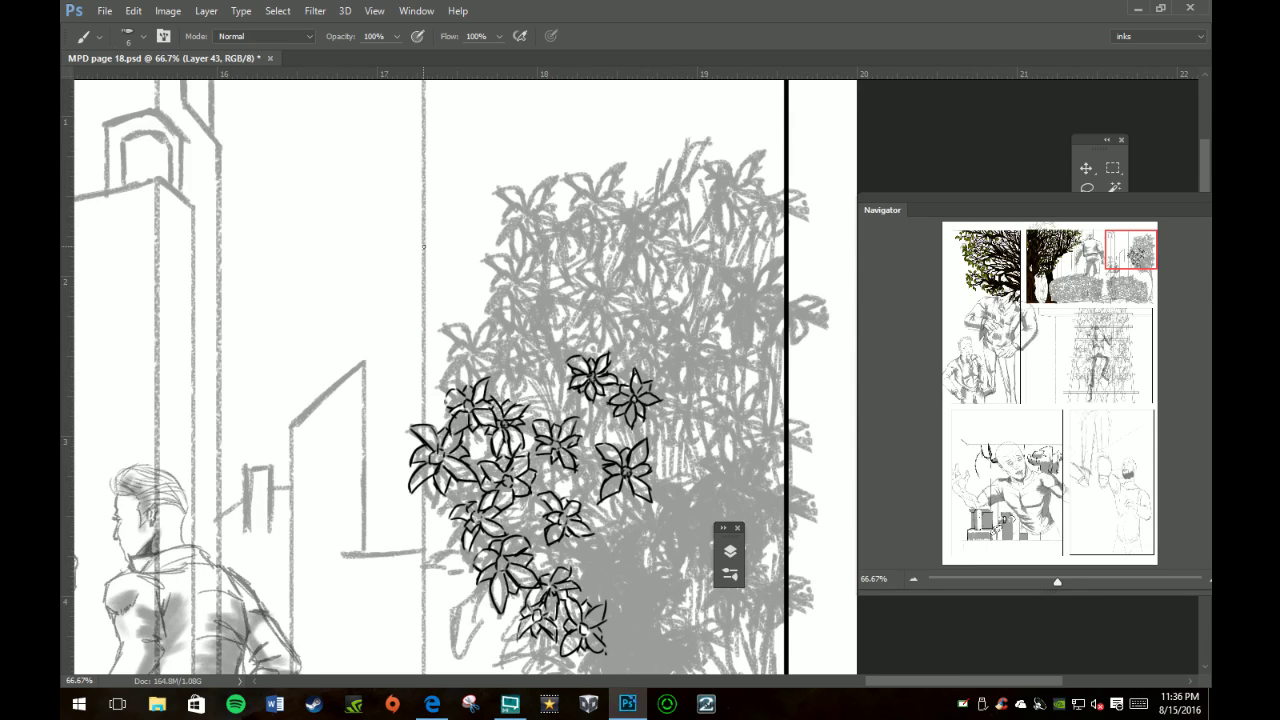
Step: Ink a small flower, leaf and bud climbing above the inked cluster
mouse_move(474, 347)
mouse_down()
mouse_move(468, 327)
mouse_move(447, 322)
mouse_move(470, 346)
mouse_move(498, 321)
mouse_move(492, 341)
mouse_move(500, 318)
mouse_move(480, 372)
mouse_move(502, 374)
mouse_move(476, 328)
mouse_up()
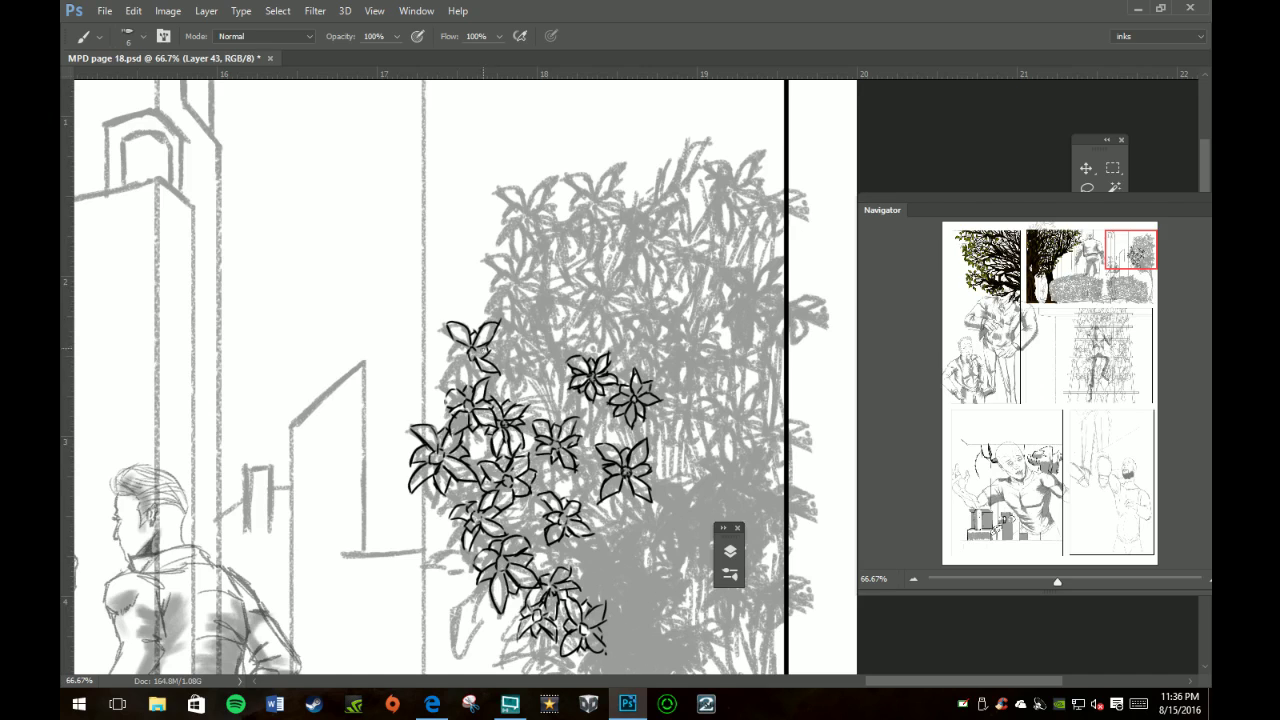
mouse_move(474, 358)
mouse_down()
mouse_move(460, 390)
mouse_move(466, 348)
mouse_move(460, 368)
mouse_up()
mouse_move(520, 362)
mouse_down()
mouse_move(516, 334)
mouse_move(510, 364)
mouse_move(522, 358)
mouse_move(516, 384)
mouse_move(528, 392)
mouse_move(516, 388)
mouse_up()
mouse_move(512, 388)
mouse_down()
mouse_move(528, 390)
mouse_move(540, 354)
mouse_move(541, 368)
mouse_move(504, 368)
mouse_move(500, 382)
mouse_move(518, 364)
mouse_move(538, 369)
mouse_move(536, 351)
mouse_move(501, 367)
mouse_up()
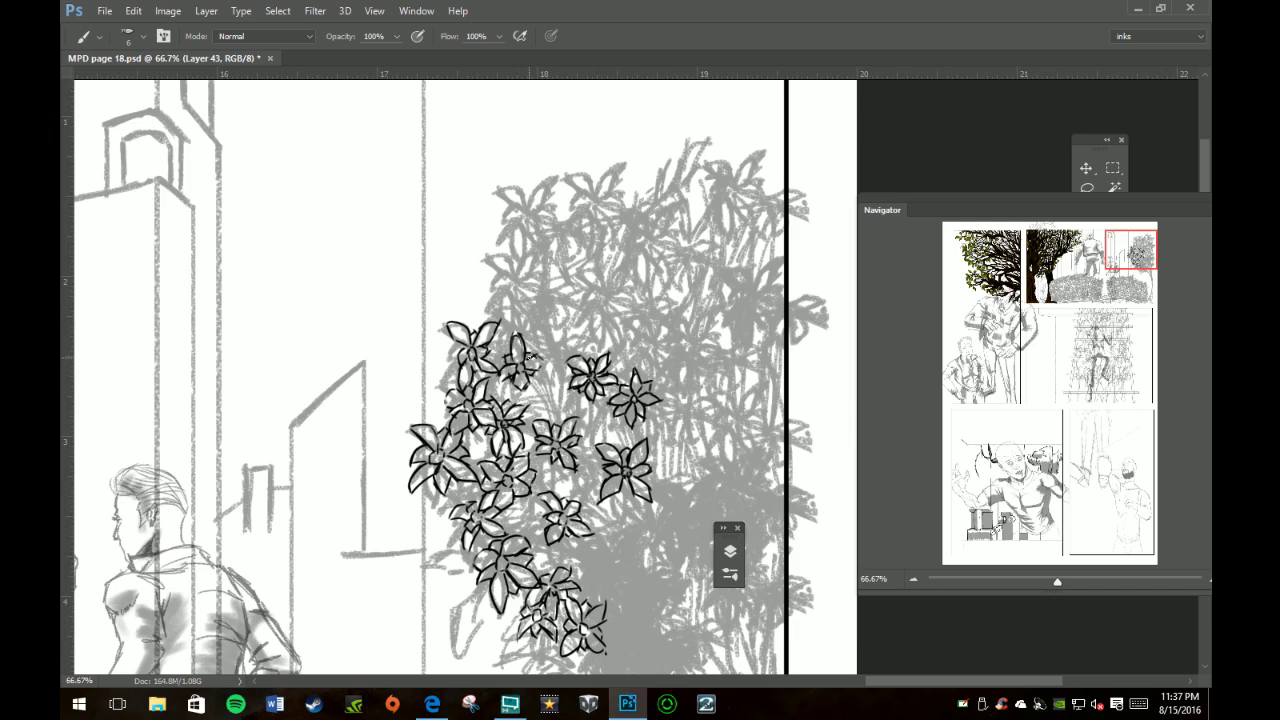
mouse_move(520, 326)
mouse_down()
mouse_move(522, 337)
mouse_move(502, 304)
mouse_move(514, 333)
mouse_move(538, 306)
mouse_move(554, 314)
mouse_move(522, 343)
mouse_move(536, 353)
mouse_up()
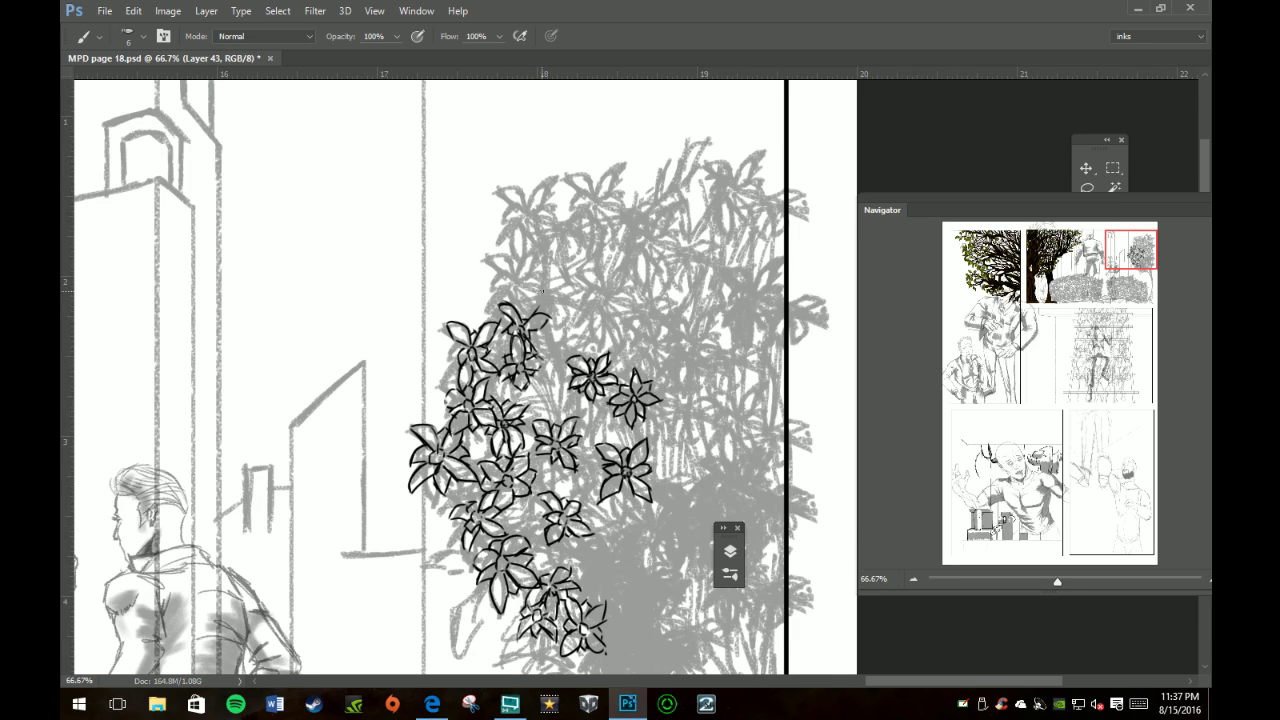
mouse_move(512, 280)
mouse_down()
mouse_move(514, 291)
mouse_move(520, 273)
mouse_move(502, 248)
mouse_move(482, 254)
mouse_move(516, 278)
mouse_move(538, 252)
mouse_move(526, 298)
mouse_move(546, 294)
mouse_move(497, 297)
mouse_move(522, 300)
mouse_up()
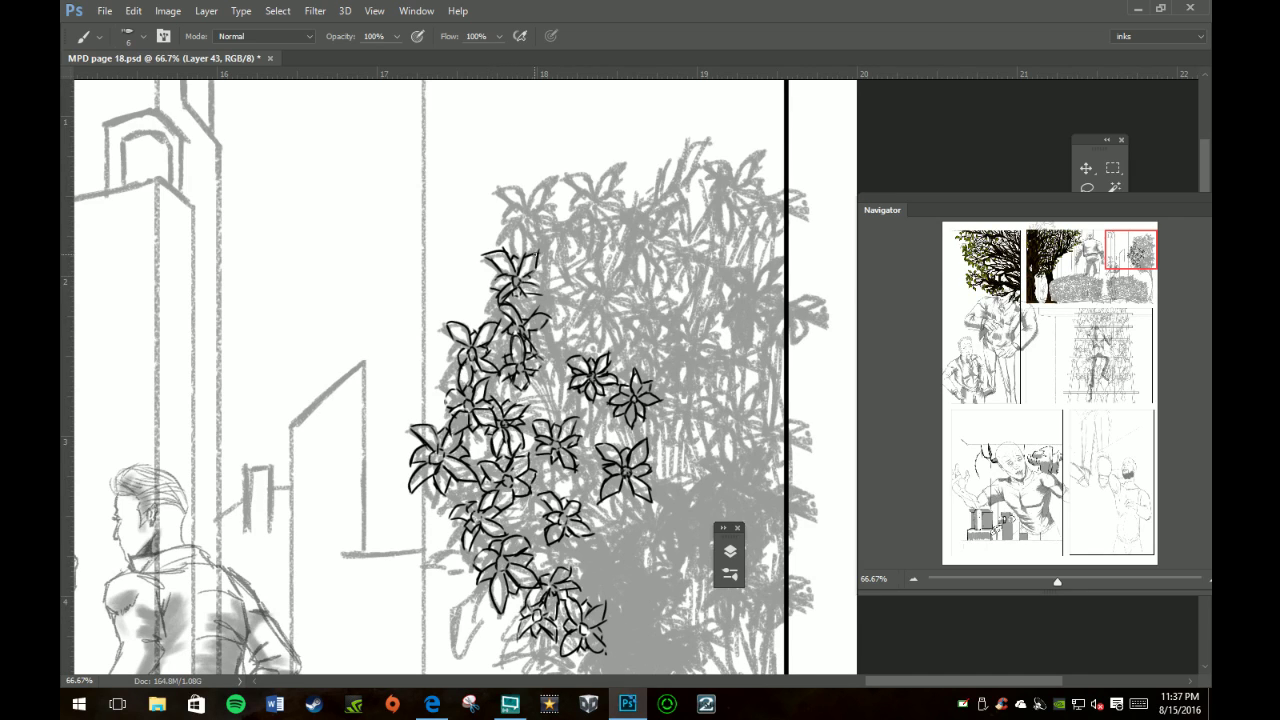
mouse_move(514, 256)
mouse_down()
mouse_move(518, 222)
mouse_move(526, 250)
mouse_move(515, 254)
mouse_move(503, 223)
mouse_move(558, 238)
mouse_move(546, 208)
mouse_move(536, 219)
mouse_move(547, 214)
mouse_move(508, 188)
mouse_move(530, 204)
mouse_up()
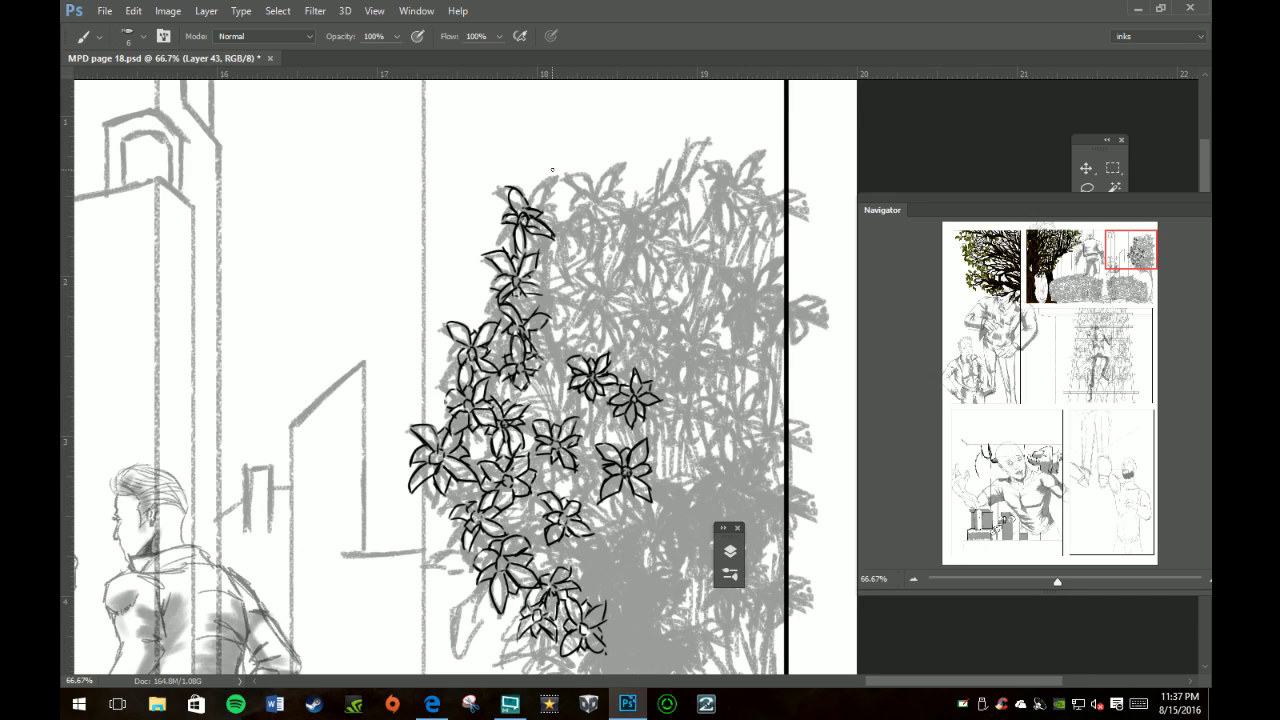
Step: Ink a small flower with stem, petals and centres right of the inked column
mouse_move(603, 293)
mouse_down()
mouse_move(589, 330)
mouse_move(605, 304)
mouse_move(618, 308)
mouse_move(582, 305)
mouse_move(580, 276)
mouse_move(575, 285)
mouse_move(626, 298)
mouse_move(623, 284)
mouse_up()
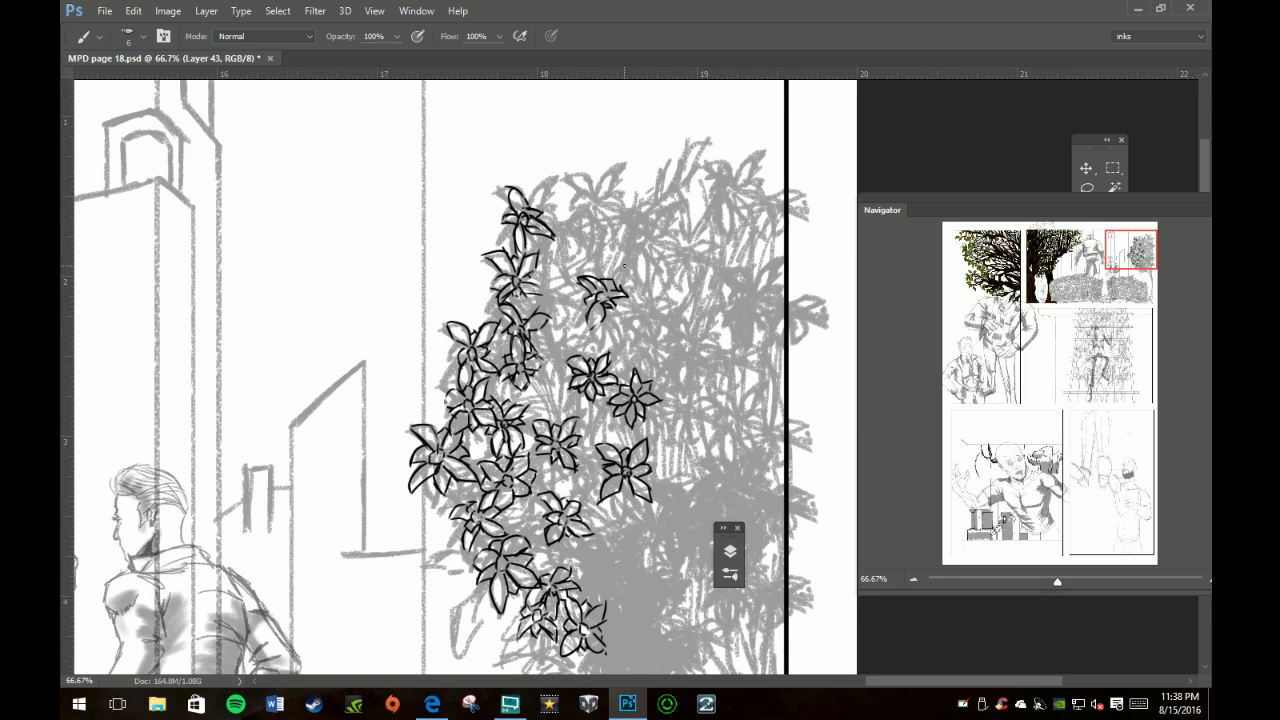
mouse_move(618, 320)
mouse_down()
mouse_move(620, 338)
mouse_move(605, 328)
mouse_move(614, 348)
mouse_move(615, 321)
mouse_move(634, 315)
mouse_move(616, 301)
mouse_move(618, 326)
mouse_up()
mouse_move(684, 406)
mouse_down()
mouse_move(694, 418)
mouse_move(682, 410)
mouse_move(672, 436)
mouse_move(702, 436)
mouse_move(722, 398)
mouse_move(664, 404)
mouse_move(686, 425)
mouse_move(662, 412)
mouse_move(686, 414)
mouse_up()
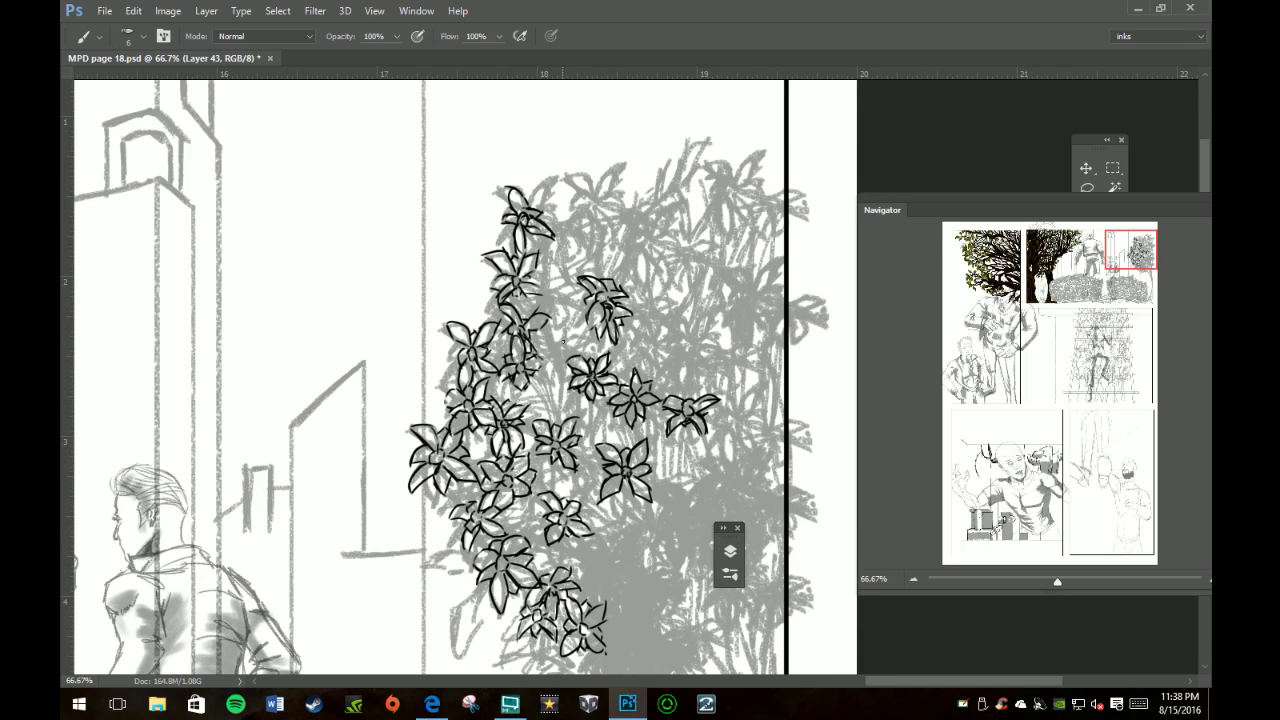
mouse_move(556, 346)
mouse_down()
mouse_move(564, 356)
mouse_move(566, 324)
mouse_move(534, 350)
mouse_move(550, 358)
mouse_up()
mouse_move(566, 342)
mouse_down()
mouse_move(584, 350)
mouse_move(548, 376)
mouse_move(556, 386)
mouse_move(568, 342)
mouse_up()
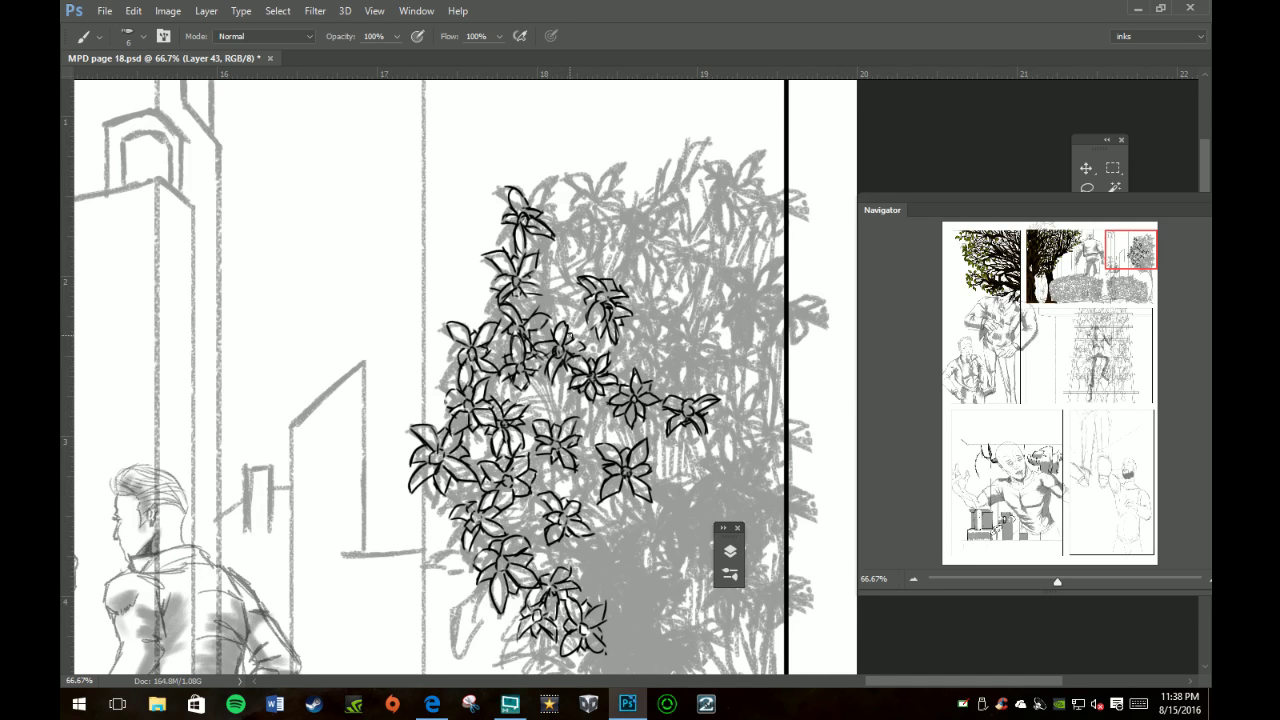
Step: Add petals around the small flower, a flower at the right, and a top centre
mouse_move(657, 308)
mouse_down()
mouse_move(675, 300)
mouse_move(658, 310)
mouse_move(642, 284)
mouse_move(624, 288)
mouse_up()
mouse_move(632, 292)
mouse_down()
mouse_move(668, 294)
mouse_move(658, 350)
mouse_move(630, 326)
mouse_up()
mouse_move(638, 320)
mouse_down()
mouse_move(622, 328)
mouse_move(634, 304)
mouse_move(624, 312)
mouse_up()
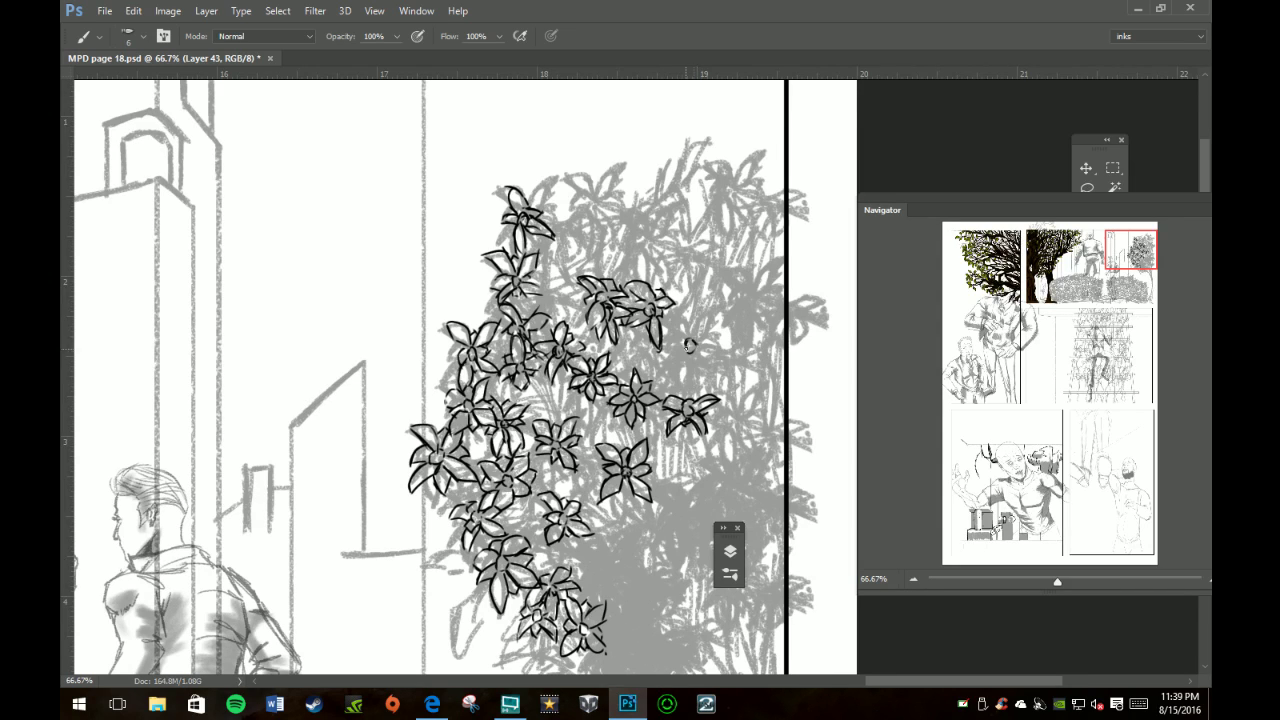
mouse_move(688, 346)
mouse_down()
mouse_move(714, 316)
mouse_move(666, 328)
mouse_move(690, 346)
mouse_move(714, 342)
mouse_move(704, 366)
mouse_move(664, 364)
mouse_move(682, 370)
mouse_up()
drag(684, 362, 662, 372)
drag(702, 332, 690, 366)
mouse_move(596, 192)
mouse_down()
mouse_move(610, 164)
mouse_move(620, 174)
mouse_move(606, 194)
mouse_move(614, 162)
mouse_move(600, 194)
mouse_move(566, 174)
mouse_move(628, 218)
mouse_up()
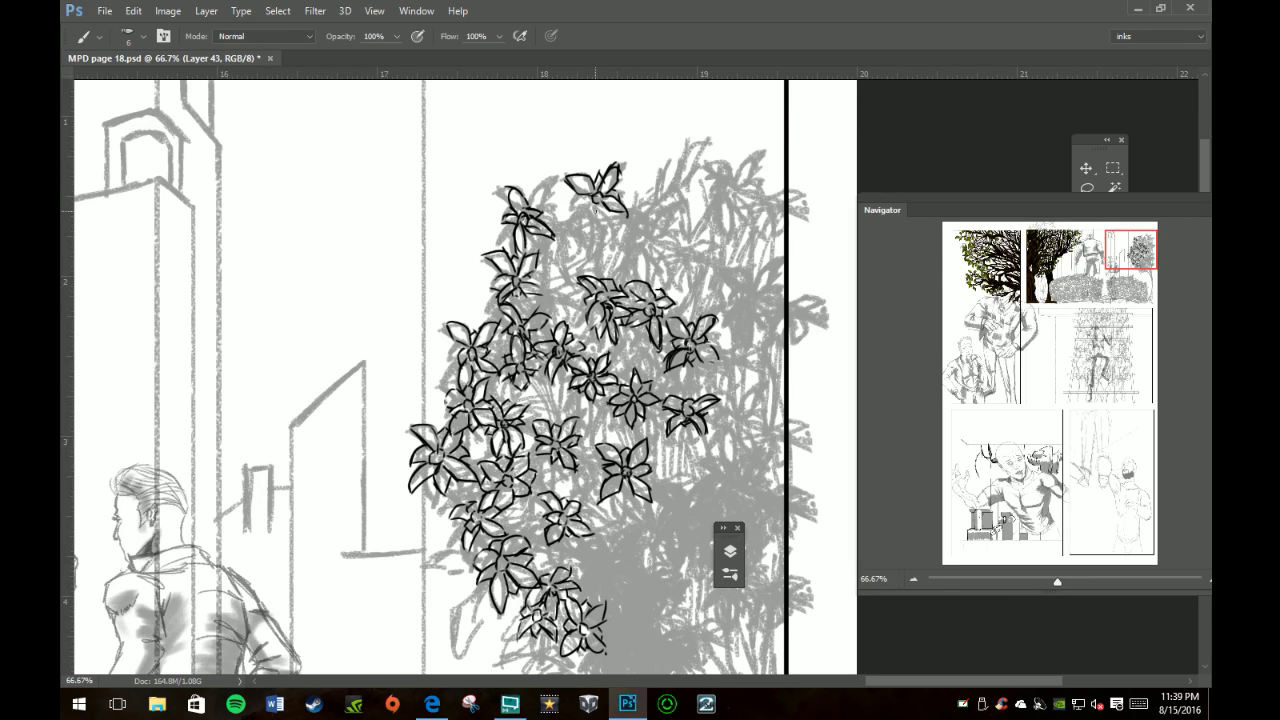
Step: Outline the petals around the top flower's centre and start a new flower below
drag(594, 204, 574, 212)
drag(584, 206, 578, 233)
mouse_move(584, 215)
mouse_down()
mouse_move(597, 232)
mouse_move(598, 221)
mouse_up()
drag(571, 240, 572, 252)
mouse_move(574, 238)
mouse_down()
mouse_move(561, 207)
mouse_move(583, 276)
mouse_move(550, 242)
mouse_move(545, 260)
mouse_move(592, 232)
mouse_move(586, 256)
mouse_move(563, 258)
mouse_move(558, 245)
mouse_up()
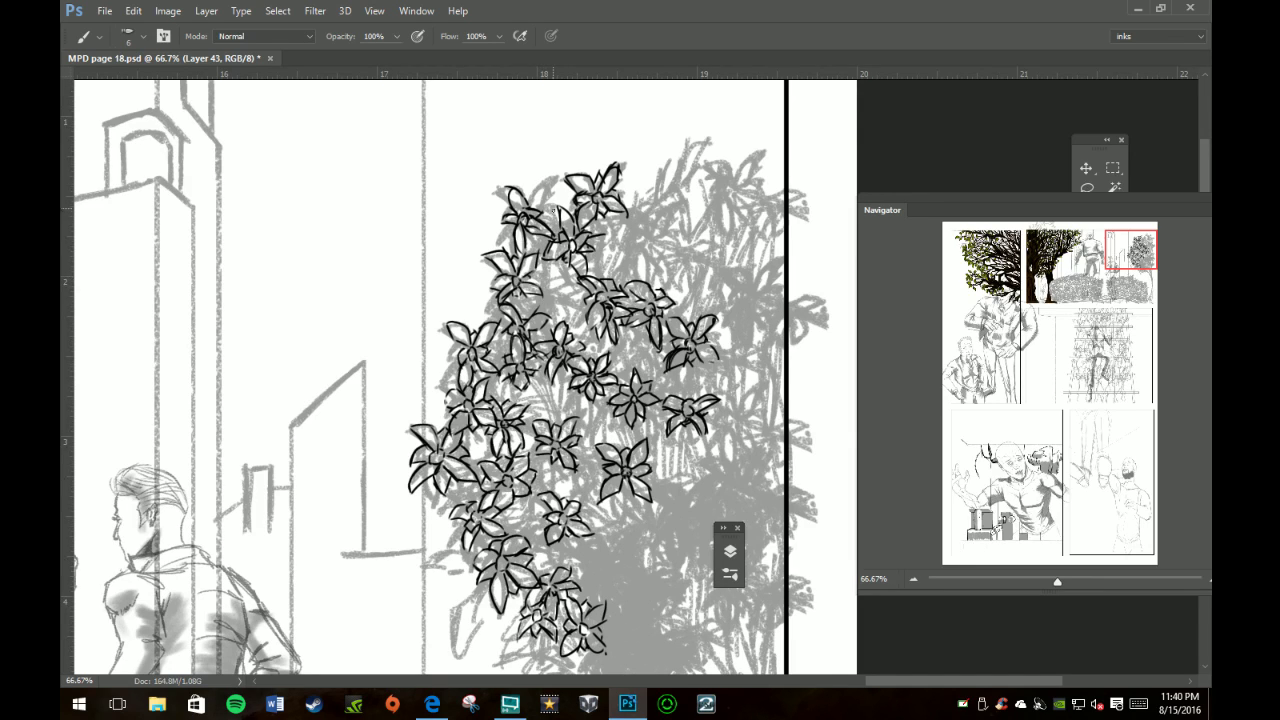
mouse_move(550, 287)
mouse_down()
mouse_move(546, 297)
mouse_move(572, 270)
mouse_move(558, 308)
mouse_move(578, 324)
mouse_move(526, 310)
mouse_move(550, 316)
mouse_move(528, 272)
mouse_move(554, 264)
mouse_move(564, 300)
mouse_move(548, 314)
mouse_move(556, 300)
mouse_move(528, 304)
mouse_up()
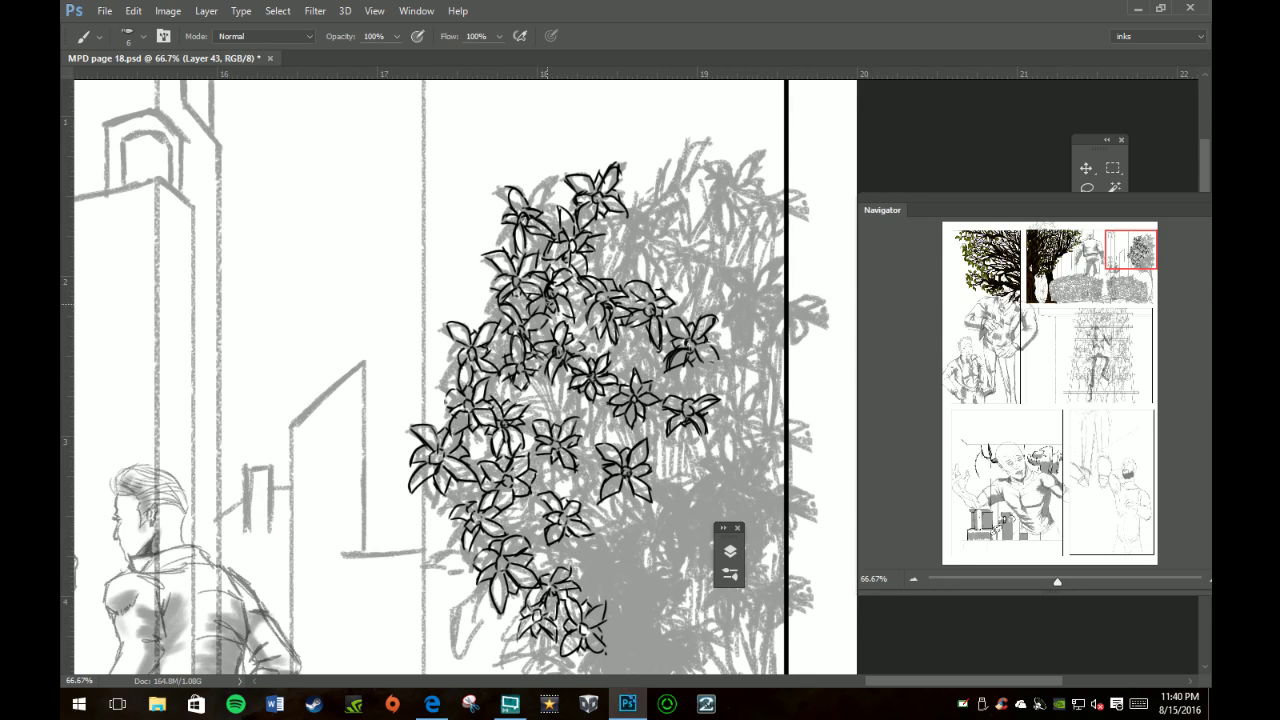
Step: Ink a pair of small joined leaves, undoing one stray stroke
mouse_move(650, 236)
mouse_down()
mouse_move(632, 248)
mouse_move(648, 258)
mouse_move(652, 238)
mouse_move(635, 254)
mouse_move(628, 234)
mouse_move(644, 240)
mouse_move(648, 222)
mouse_move(624, 229)
mouse_move(632, 240)
mouse_move(618, 222)
mouse_move(666, 254)
mouse_move(658, 220)
mouse_move(664, 246)
mouse_up()
key(ctrl+z)
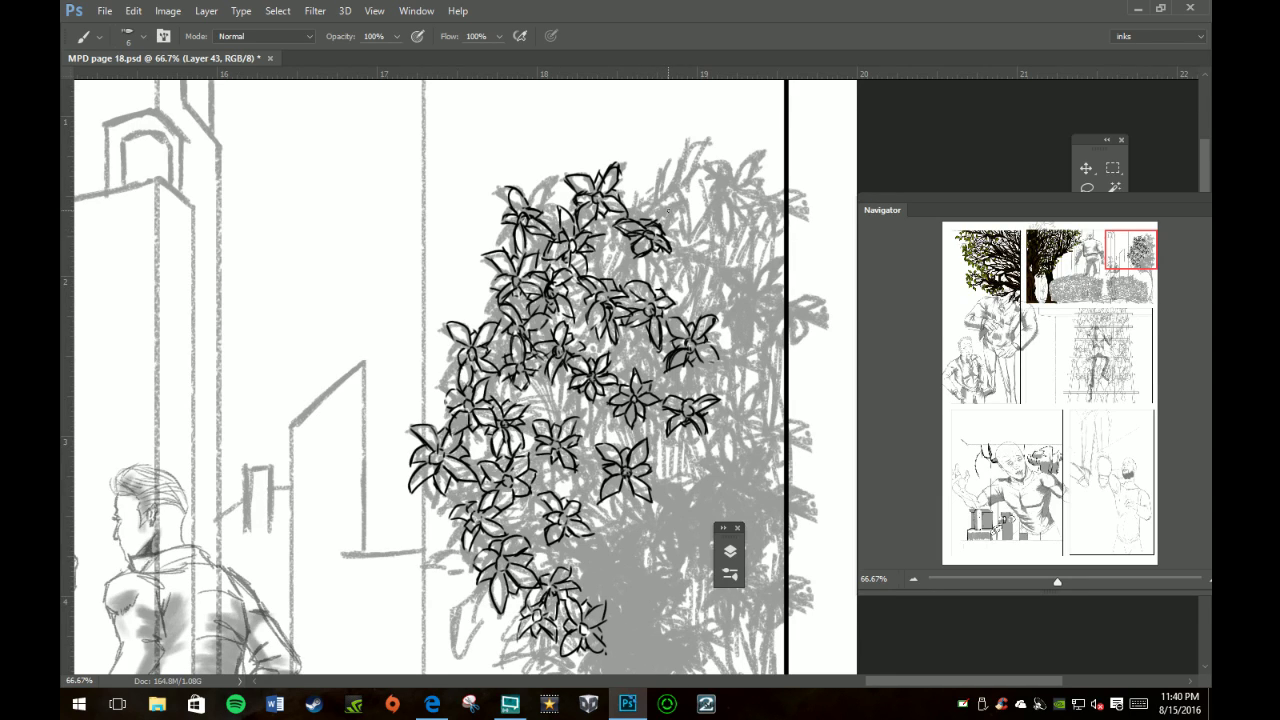
mouse_move(682, 253)
mouse_down()
mouse_move(666, 276)
mouse_move(684, 273)
mouse_move(664, 282)
mouse_move(660, 254)
mouse_move(650, 258)
mouse_move(714, 270)
mouse_move(714, 250)
mouse_move(724, 268)
mouse_up()
mouse_move(694, 258)
mouse_down()
mouse_move(722, 268)
mouse_move(698, 238)
mouse_move(720, 248)
mouse_up()
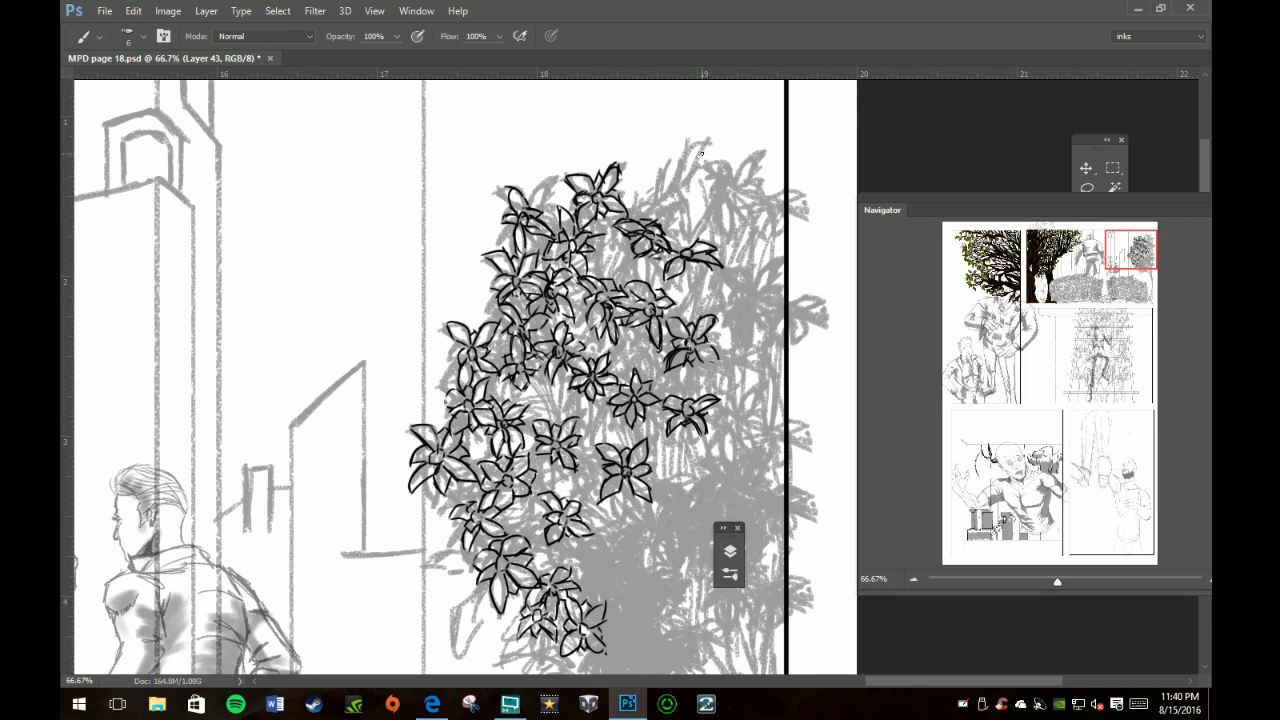
drag(688, 245, 666, 246)
Step: Ink a top-right flower centre with a curl and petal, plus a leaf on the right side
mouse_move(727, 189)
mouse_down()
mouse_move(768, 157)
mouse_move(702, 160)
mouse_move(699, 173)
mouse_move(697, 206)
mouse_move(710, 206)
mouse_move(694, 214)
mouse_move(734, 228)
mouse_move(722, 210)
mouse_move(732, 230)
mouse_move(754, 195)
mouse_move(728, 208)
mouse_move(757, 207)
mouse_up()
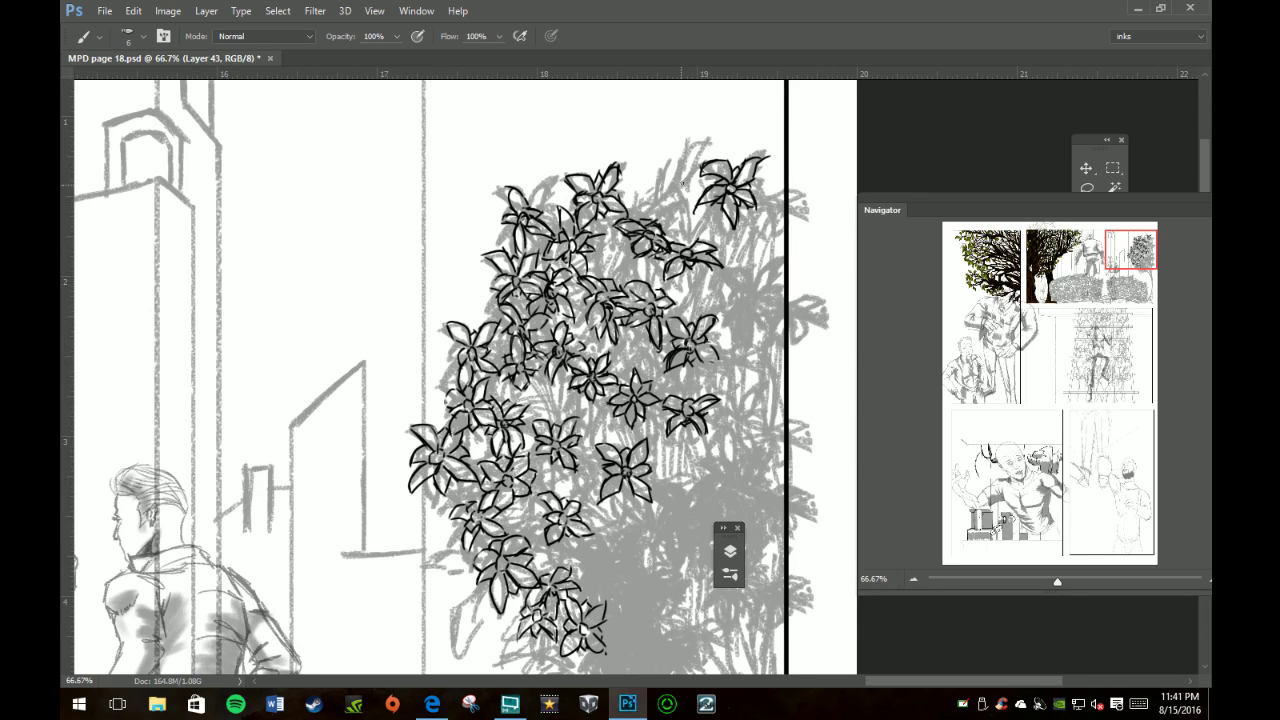
drag(676, 181, 678, 186)
mouse_move(678, 182)
mouse_down()
mouse_move(704, 143)
mouse_move(630, 192)
mouse_move(688, 212)
mouse_move(676, 218)
mouse_move(688, 187)
mouse_move(664, 200)
mouse_move(664, 172)
mouse_move(704, 195)
mouse_move(674, 214)
mouse_up()
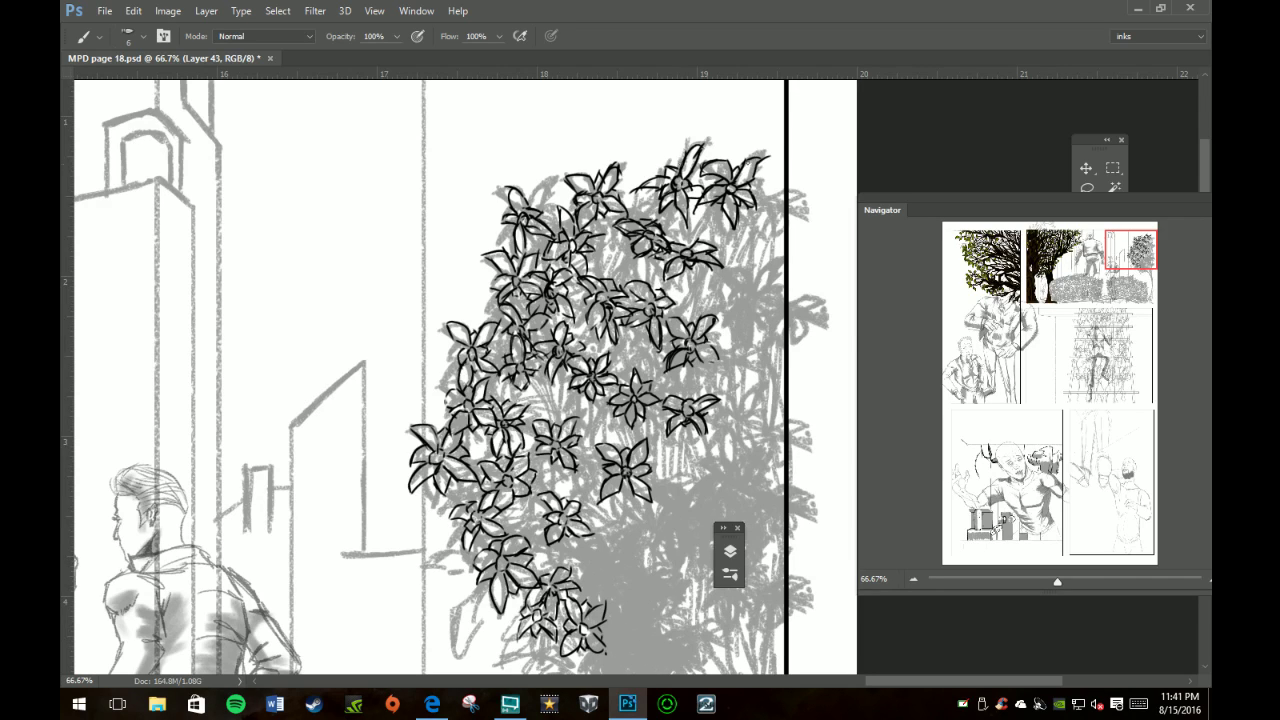
mouse_move(754, 292)
mouse_down()
mouse_move(750, 302)
mouse_move(778, 260)
mouse_move(781, 272)
mouse_move(777, 260)
mouse_move(755, 277)
mouse_move(737, 269)
mouse_move(748, 296)
mouse_move(731, 274)
mouse_move(752, 287)
mouse_up()
mouse_move(753, 279)
mouse_down()
mouse_move(749, 291)
mouse_move(775, 294)
mouse_move(756, 305)
mouse_move(779, 312)
mouse_move(760, 318)
mouse_move(752, 300)
mouse_move(742, 330)
mouse_move(754, 320)
mouse_up()
mouse_move(753, 318)
mouse_down()
mouse_move(737, 327)
mouse_move(733, 298)
mouse_move(750, 283)
mouse_move(769, 301)
mouse_up()
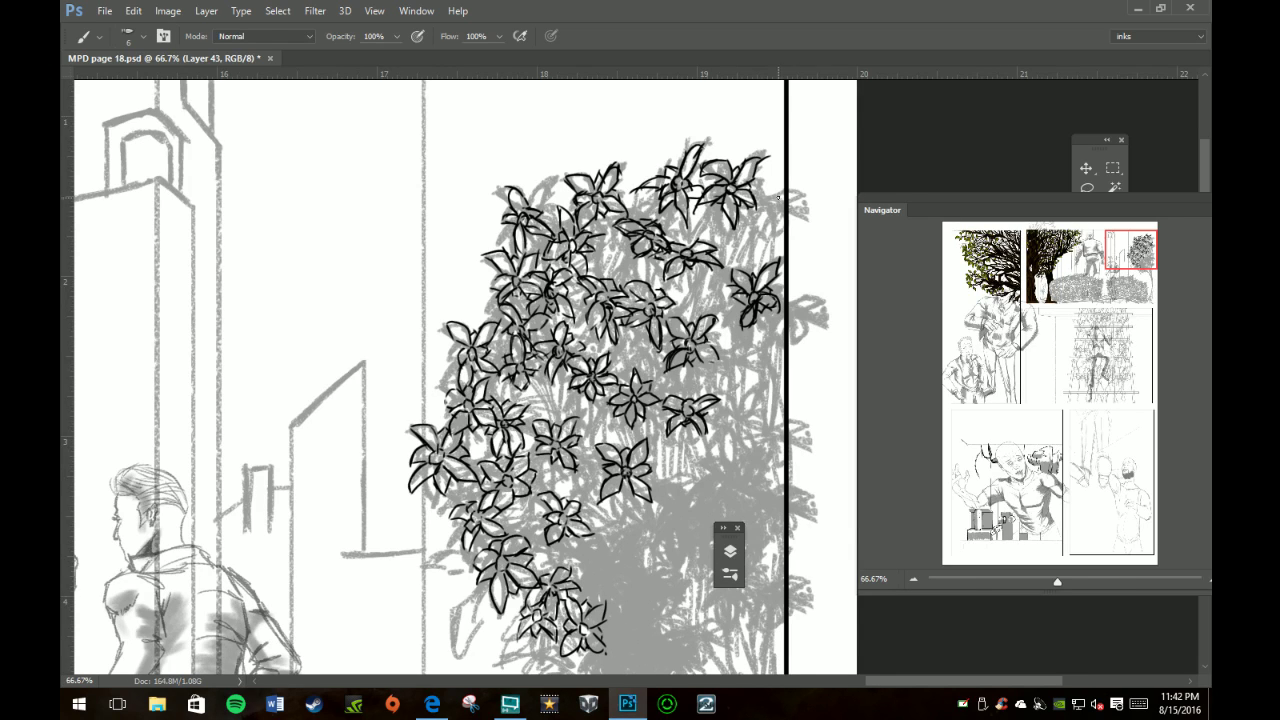
Step: Outline and touch up the edges of the top-right flower
drag(771, 203, 782, 226)
mouse_move(748, 204)
mouse_down()
mouse_move(764, 227)
mouse_move(750, 237)
mouse_up()
mouse_move(752, 188)
mouse_down()
mouse_move(771, 207)
mouse_move(786, 198)
mouse_move(768, 234)
mouse_up()
drag(762, 186, 776, 190)
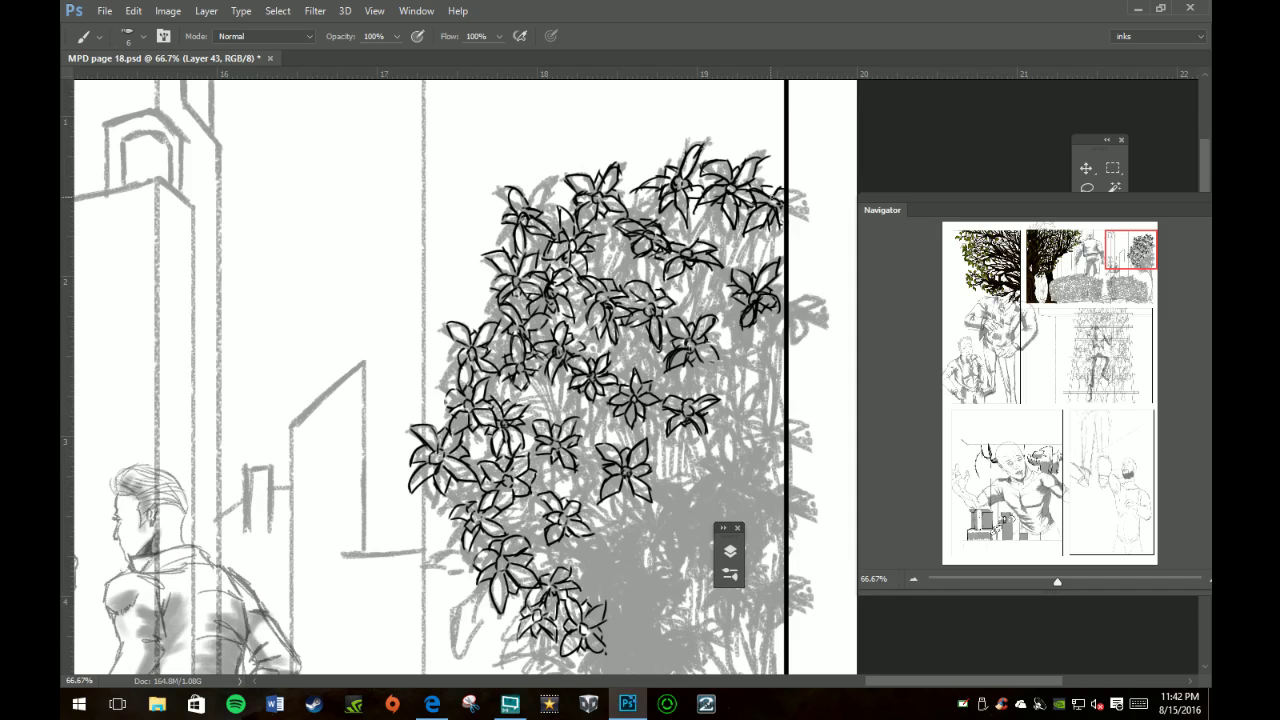
drag(766, 187, 775, 192)
Step: Ink curved petals along the cluster's right edge
drag(784, 320, 774, 352)
drag(782, 312, 754, 337)
drag(743, 412, 738, 419)
mouse_move(741, 414)
mouse_down()
mouse_move(756, 386)
mouse_move(748, 418)
mouse_move(758, 406)
mouse_move(728, 378)
mouse_up()
mouse_move(716, 392)
mouse_down()
mouse_move(734, 384)
mouse_move(722, 416)
mouse_move(743, 391)
mouse_move(726, 454)
mouse_move(744, 448)
mouse_move(726, 462)
mouse_up()
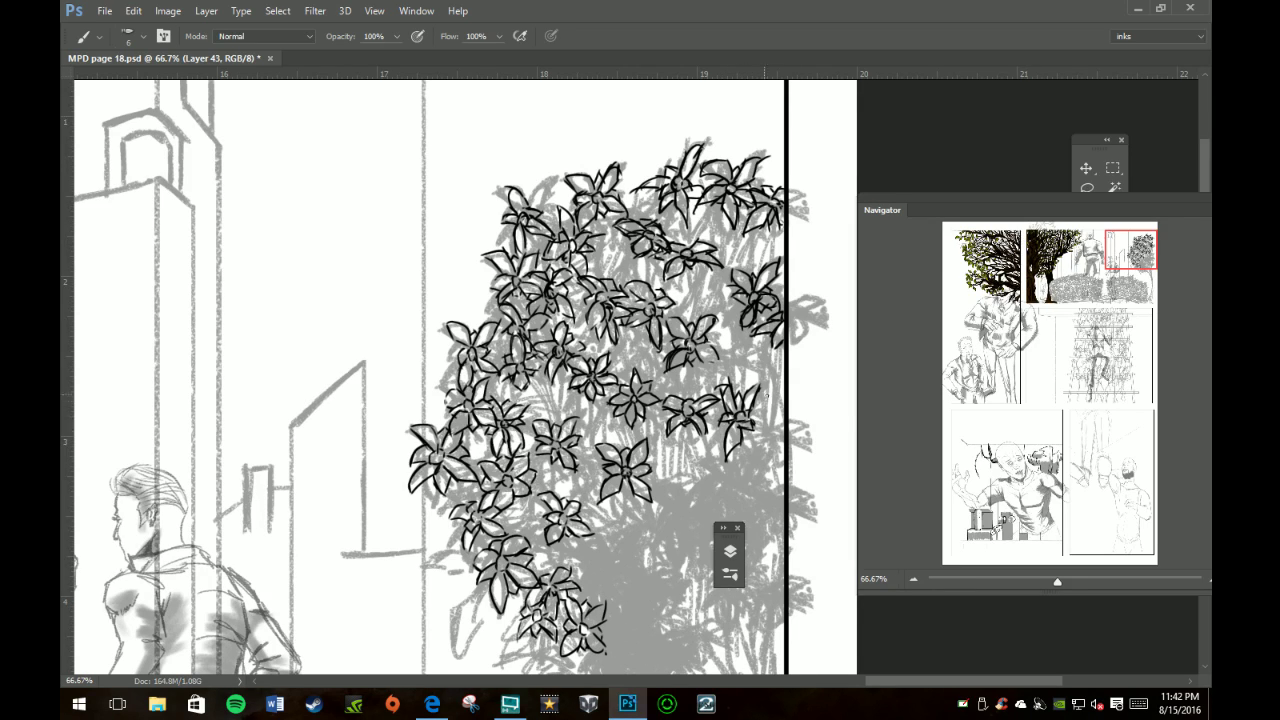
Step: Finish the right-hand flower's petals and ink a lower flower with a right-edge petal
mouse_move(752, 412)
mouse_down()
mouse_move(775, 399)
mouse_move(770, 418)
mouse_up()
drag(766, 404, 774, 422)
mouse_move(734, 356)
mouse_down()
mouse_move(705, 374)
mouse_move(758, 346)
mouse_move(748, 358)
mouse_move(722, 330)
mouse_move(748, 392)
mouse_up()
drag(754, 362, 752, 392)
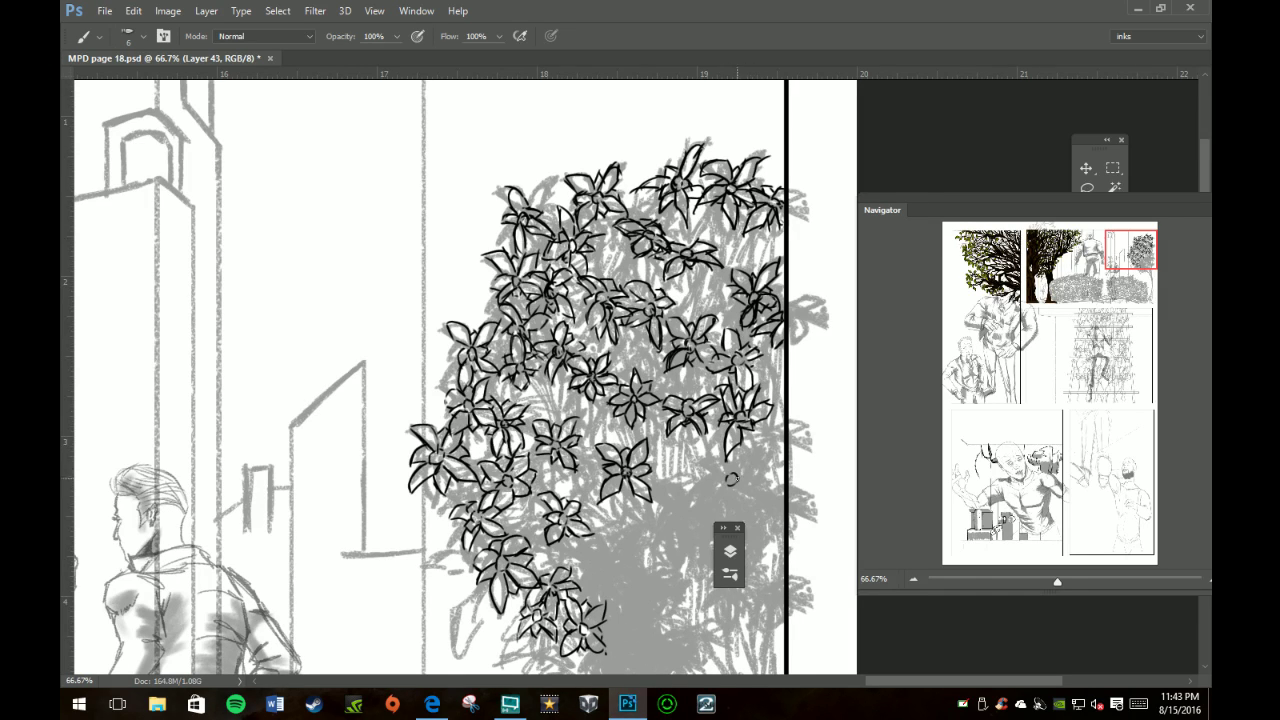
mouse_move(729, 477)
mouse_down()
mouse_move(728, 499)
mouse_move(768, 474)
mouse_move(698, 479)
mouse_move(722, 490)
mouse_up()
drag(713, 476, 758, 465)
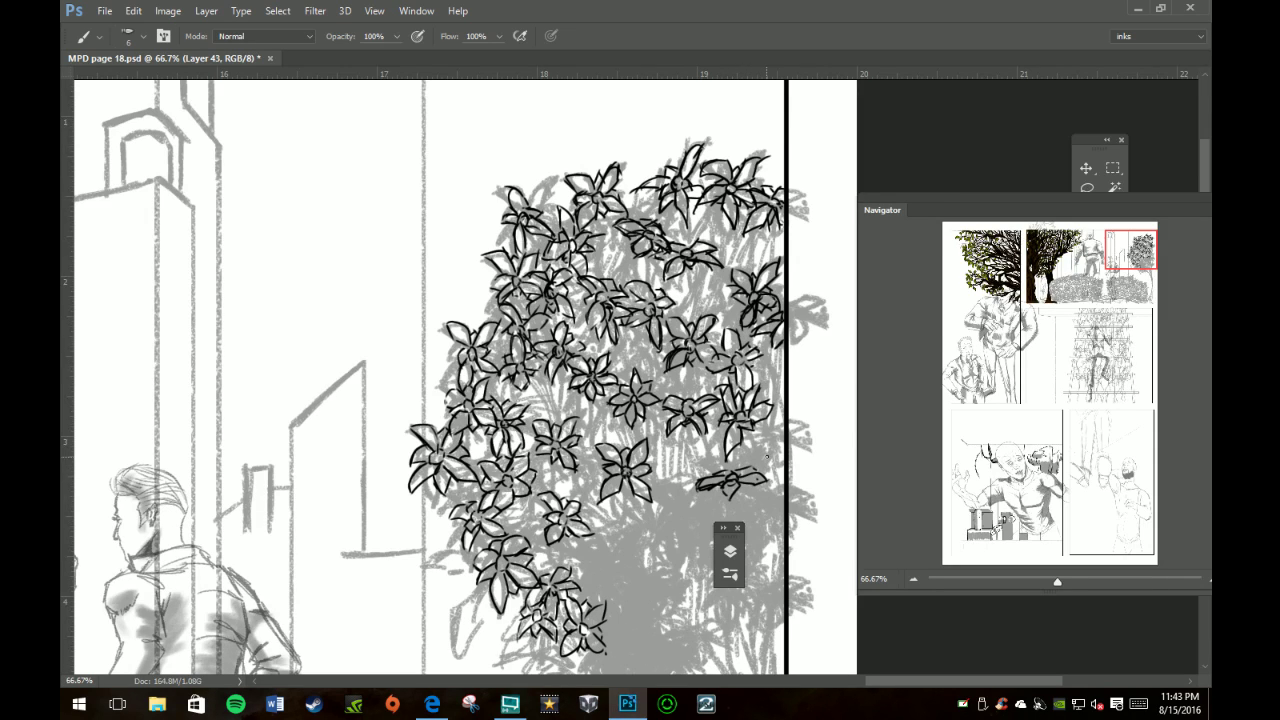
drag(766, 434, 779, 431)
mouse_move(770, 432)
mouse_down()
mouse_move(745, 442)
mouse_move(784, 435)
mouse_move(754, 448)
mouse_move(756, 460)
mouse_move(789, 438)
mouse_up()
Step: Ink a leafy branch and a small curl, then move the floating panel off the foliage
mouse_move(662, 484)
mouse_down()
mouse_move(702, 476)
mouse_move(656, 496)
mouse_up()
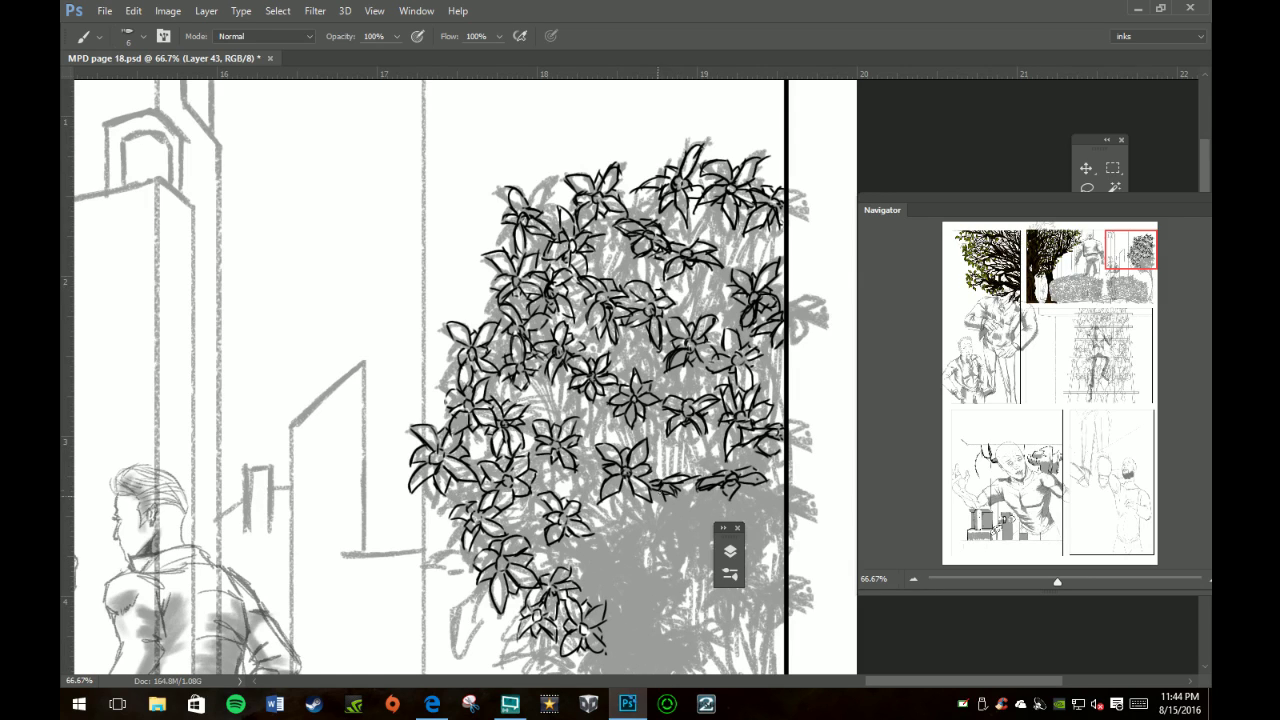
mouse_move(656, 478)
mouse_down()
mouse_move(640, 482)
mouse_move(684, 470)
mouse_up()
mouse_move(645, 542)
mouse_down()
mouse_move(662, 503)
mouse_move(664, 520)
mouse_move(620, 536)
mouse_move(648, 534)
mouse_move(668, 564)
mouse_move(656, 537)
mouse_up()
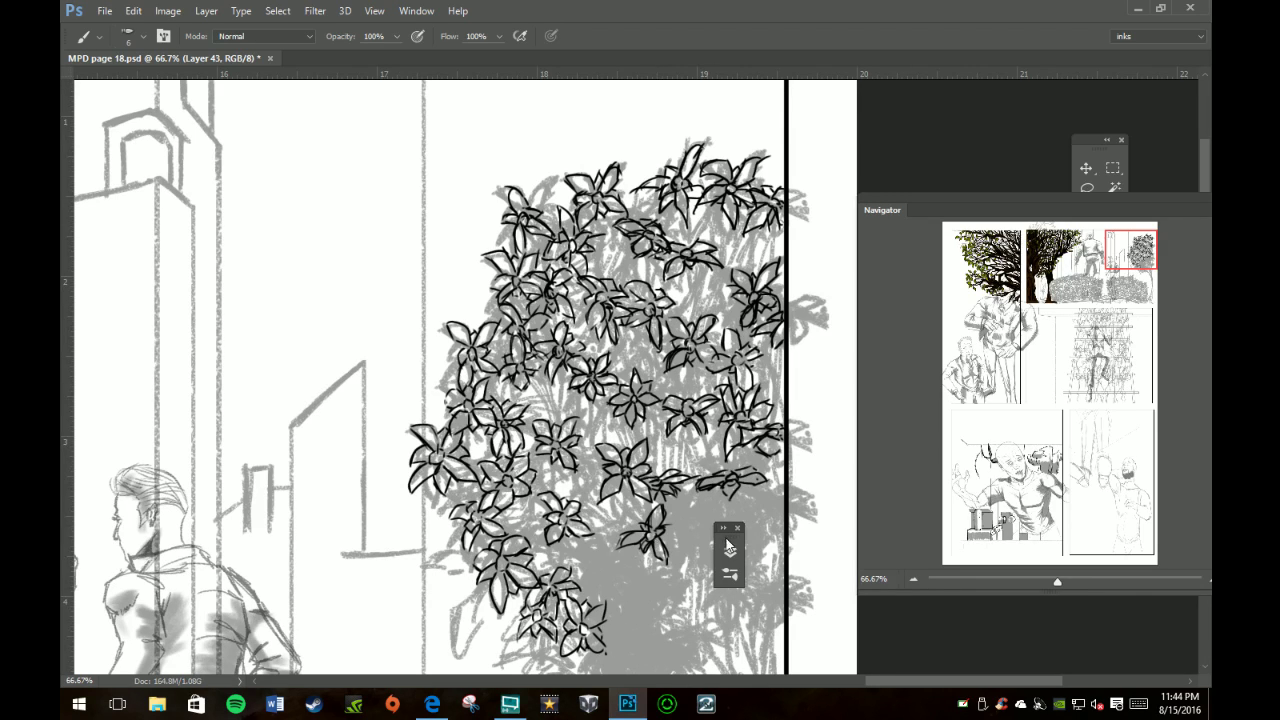
mouse_move(729, 538)
mouse_down()
mouse_move(843, 287)
mouse_move(843, 258)
mouse_up()
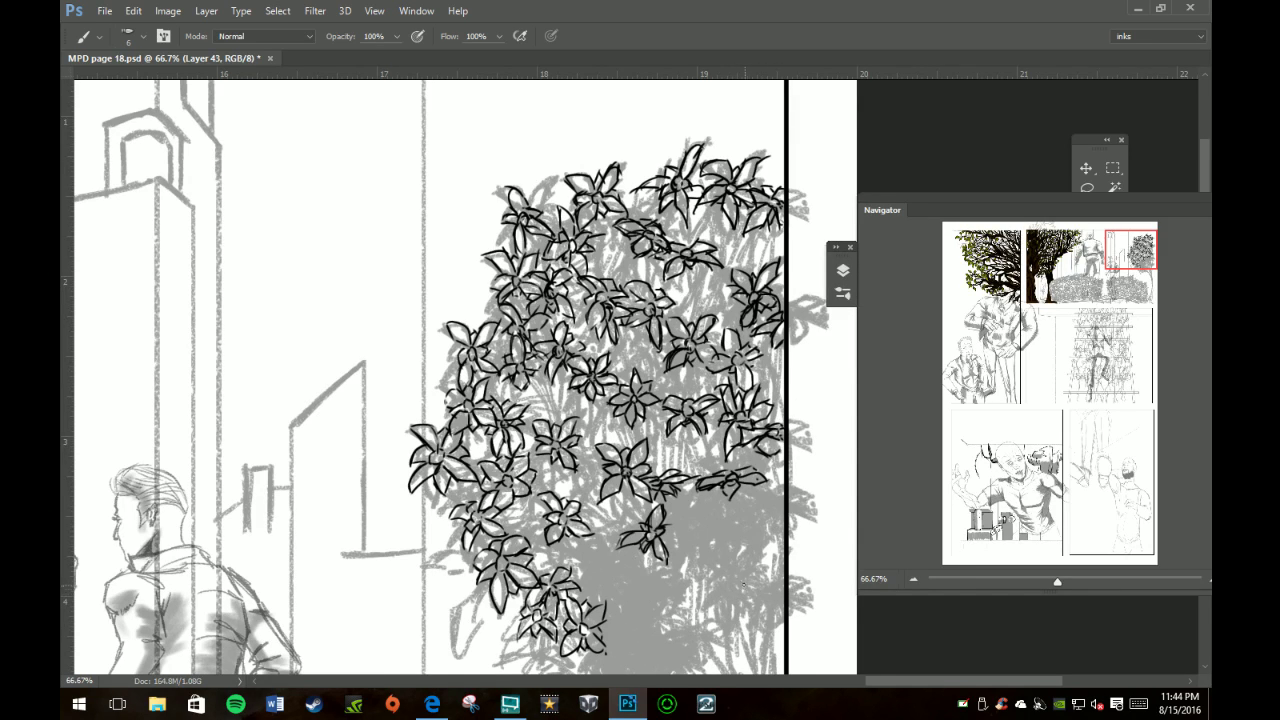
Step: Reposition the Navigator and Layers mini panels, pan down to the lower-right foliage, and resume brushing
drag(1113, 251, 1120, 280)
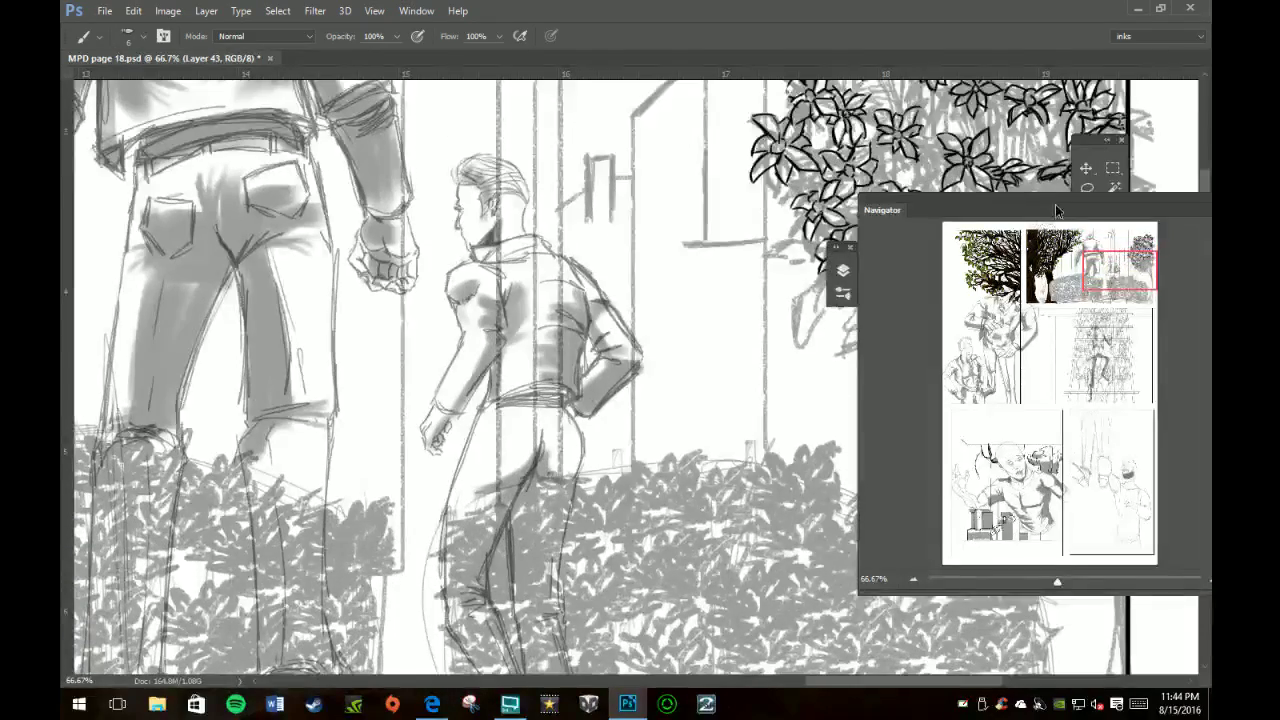
drag(1056, 210, 373, 180)
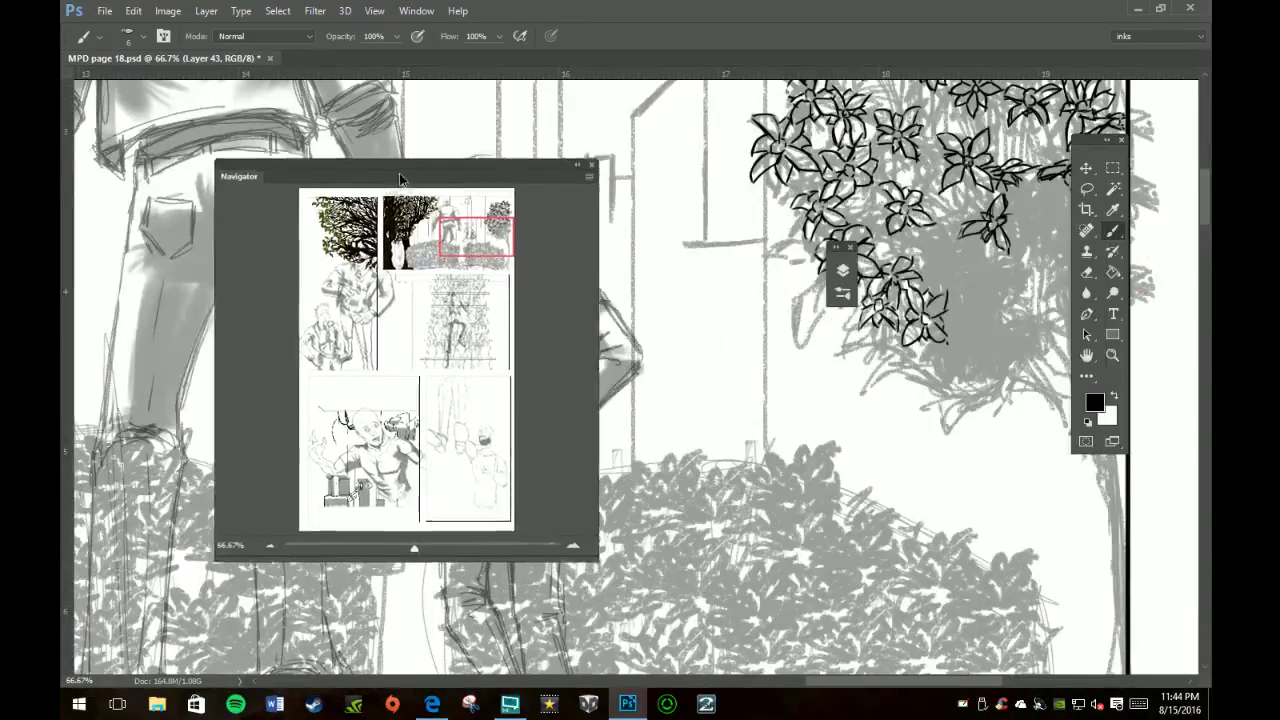
key(h)
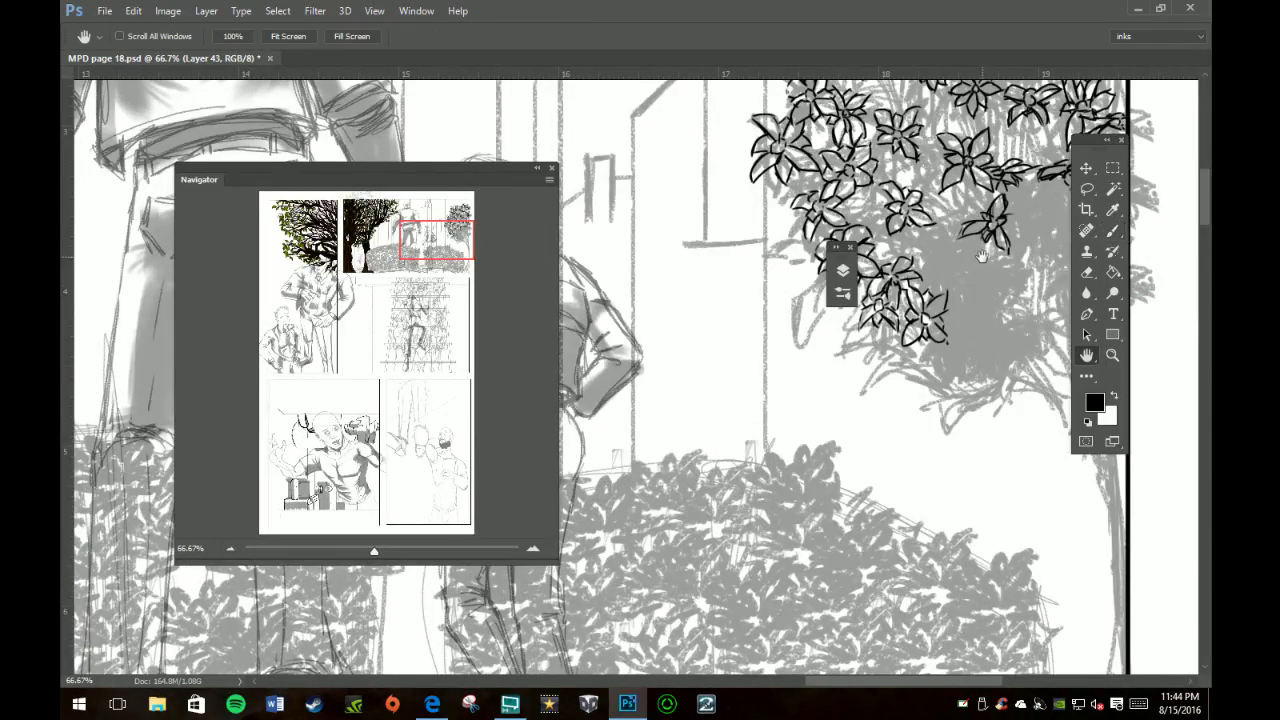
drag(980, 260, 731, 401)
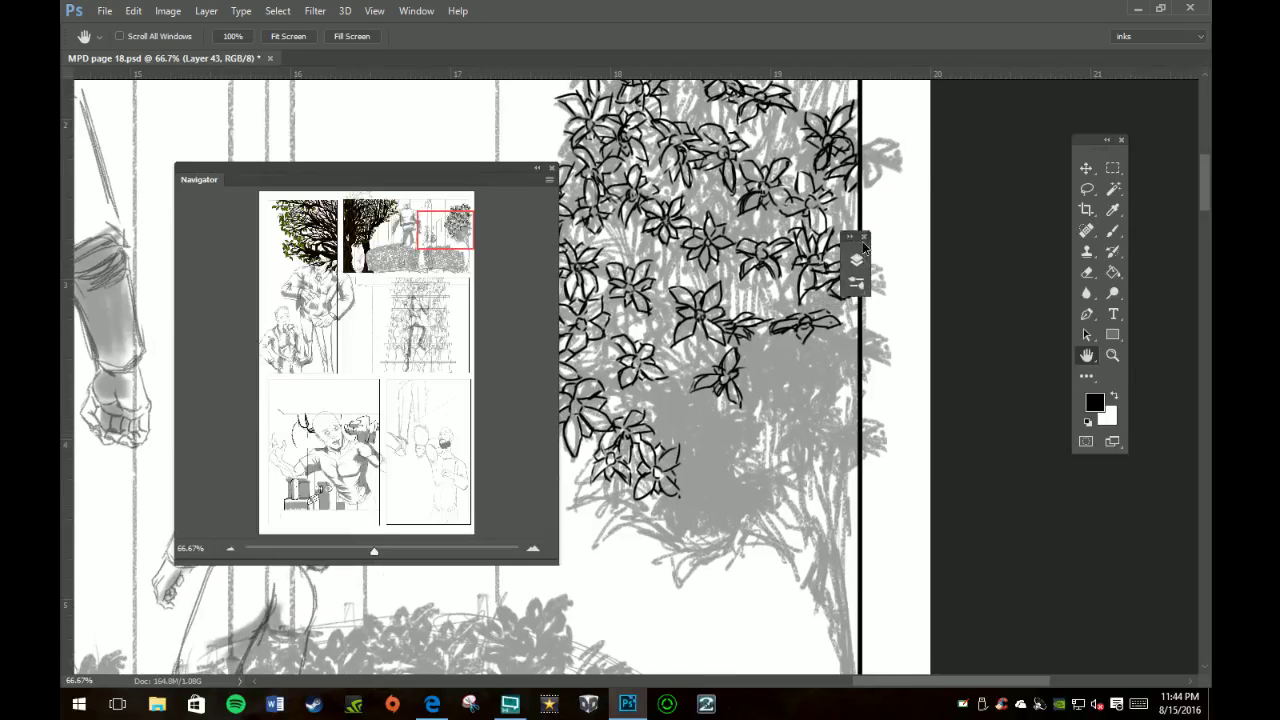
drag(843, 248, 964, 147)
key(b)
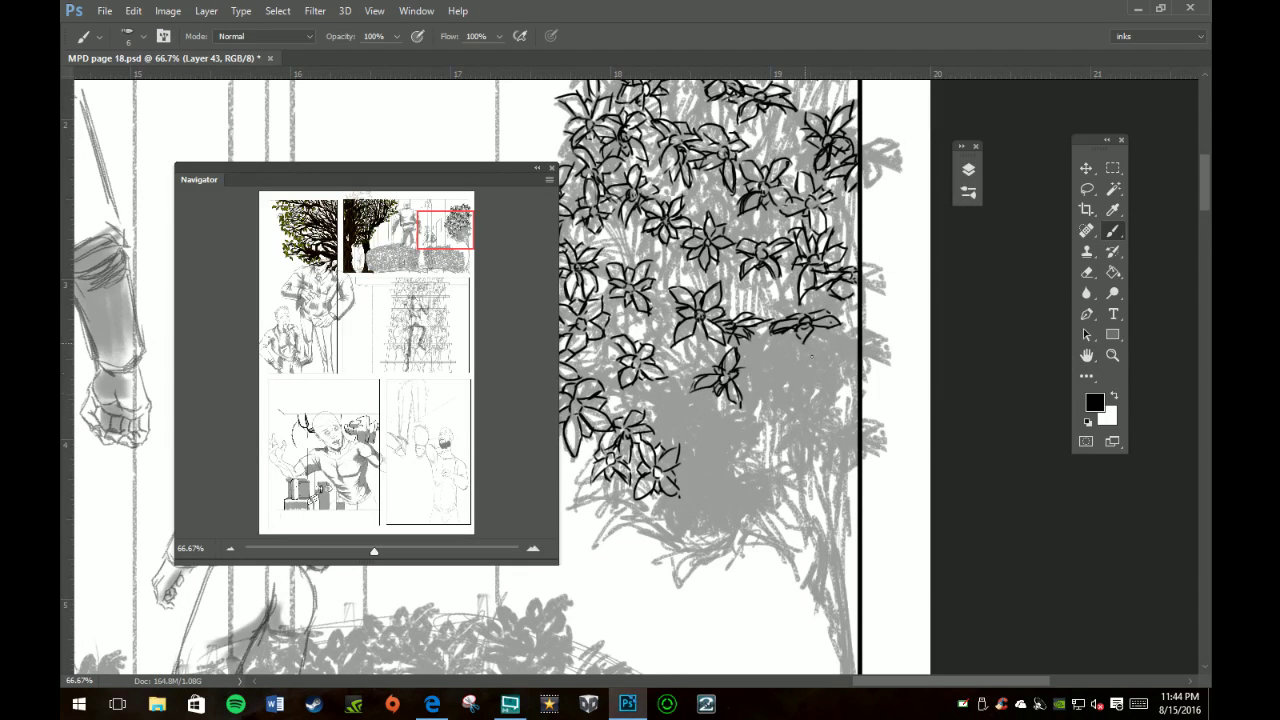
Step: Ink small loops, a leaf stroke and hatching among the lower flowers
mouse_move(689, 426)
mouse_down()
mouse_move(684, 457)
mouse_move(703, 461)
mouse_move(686, 458)
mouse_up()
drag(694, 456, 705, 467)
mouse_move(698, 430)
mouse_down()
mouse_move(728, 404)
mouse_move(664, 440)
mouse_move(673, 425)
mouse_up()
drag(701, 407, 673, 423)
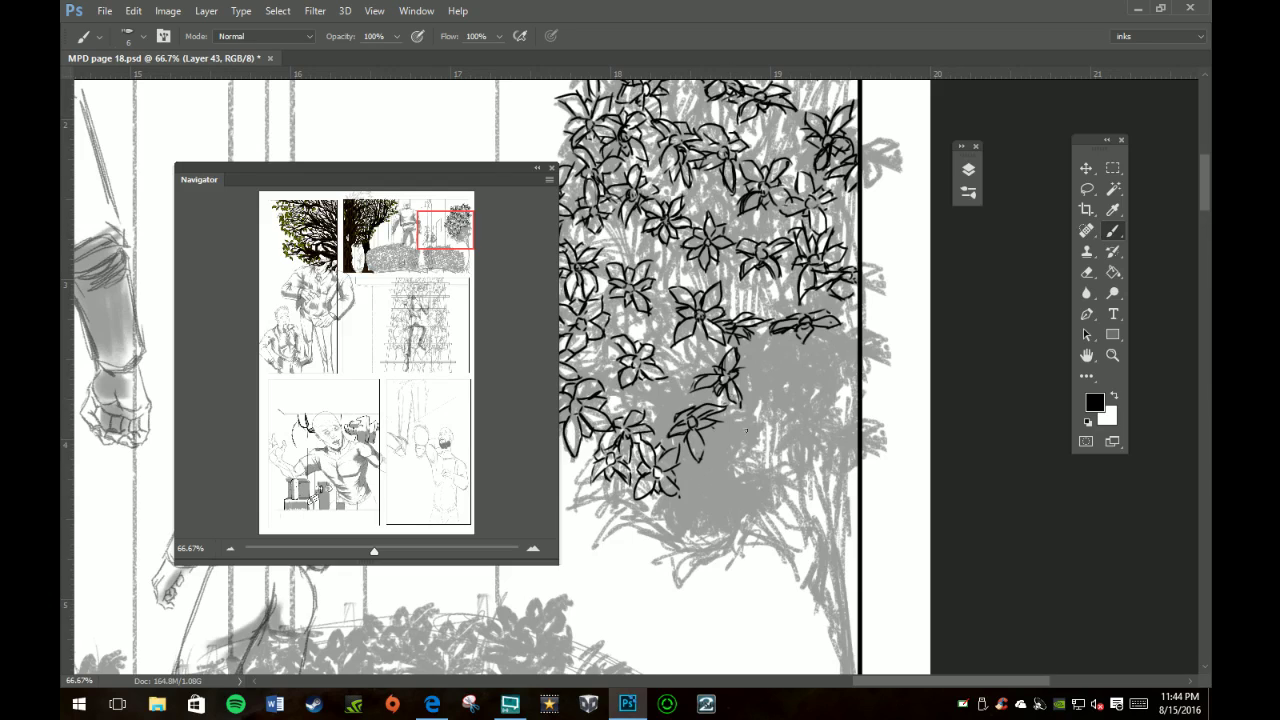
mouse_move(781, 400)
mouse_down()
mouse_move(777, 412)
mouse_move(794, 380)
mouse_move(798, 390)
mouse_move(740, 413)
mouse_move(806, 396)
mouse_move(812, 410)
mouse_move(760, 426)
mouse_move(802, 430)
mouse_up()
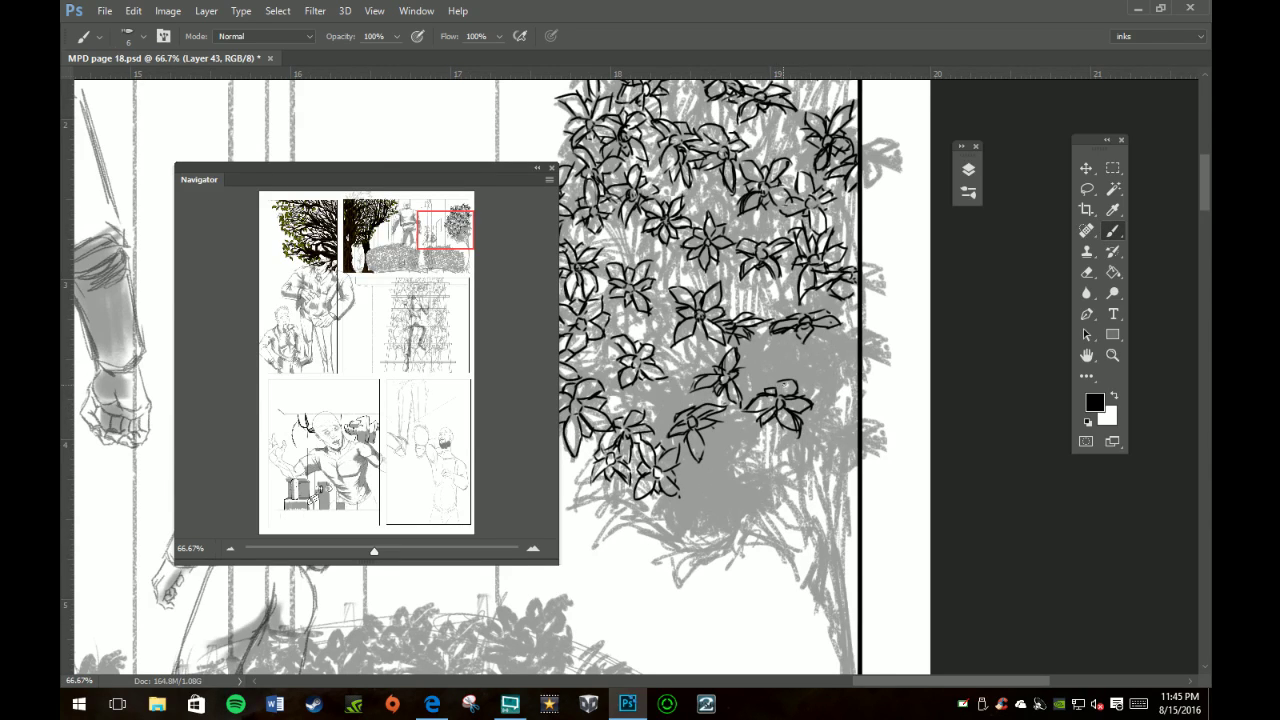
Step: Ink a curl, leaf and petal to the right, plus branch lines and marks below
drag(843, 366, 846, 356)
mouse_move(834, 360)
mouse_down()
mouse_move(800, 364)
mouse_move(858, 363)
mouse_move(826, 376)
mouse_move(858, 380)
mouse_move(856, 356)
mouse_move(844, 384)
mouse_move(834, 358)
mouse_up()
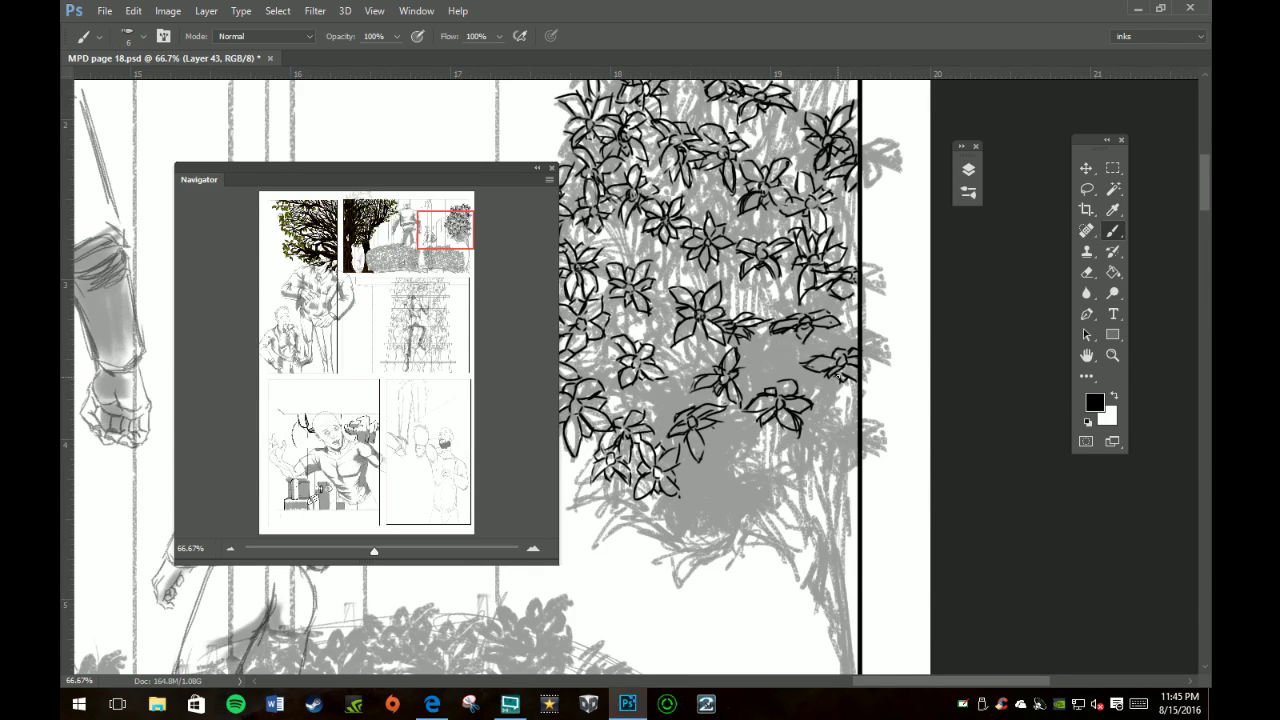
drag(848, 430, 846, 440)
mouse_move(848, 430)
mouse_down()
mouse_move(820, 448)
mouse_move(852, 440)
mouse_up()
mouse_move(766, 478)
mouse_down()
mouse_move(730, 488)
mouse_move(804, 467)
mouse_move(766, 484)
mouse_move(782, 486)
mouse_move(768, 470)
mouse_move(785, 462)
mouse_up()
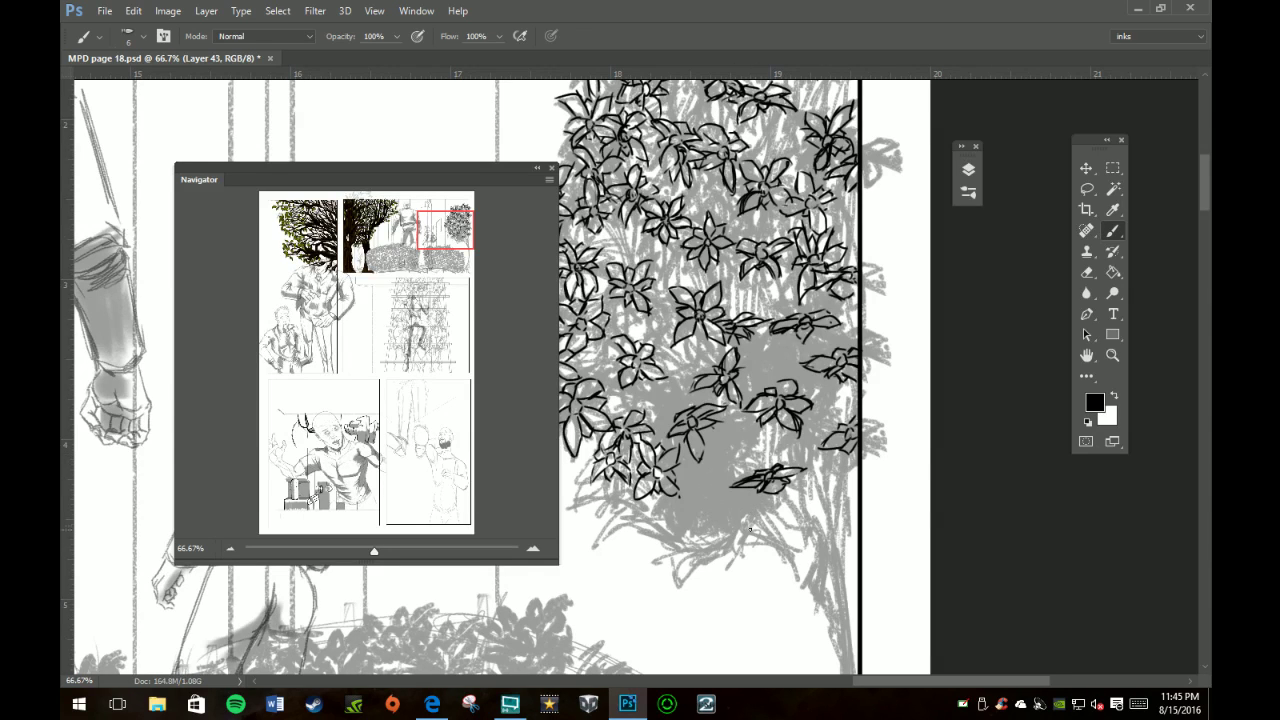
mouse_move(750, 529)
mouse_down()
mouse_move(748, 518)
mouse_move(708, 534)
mouse_move(772, 512)
mouse_move(730, 552)
mouse_move(750, 534)
mouse_move(724, 536)
mouse_up()
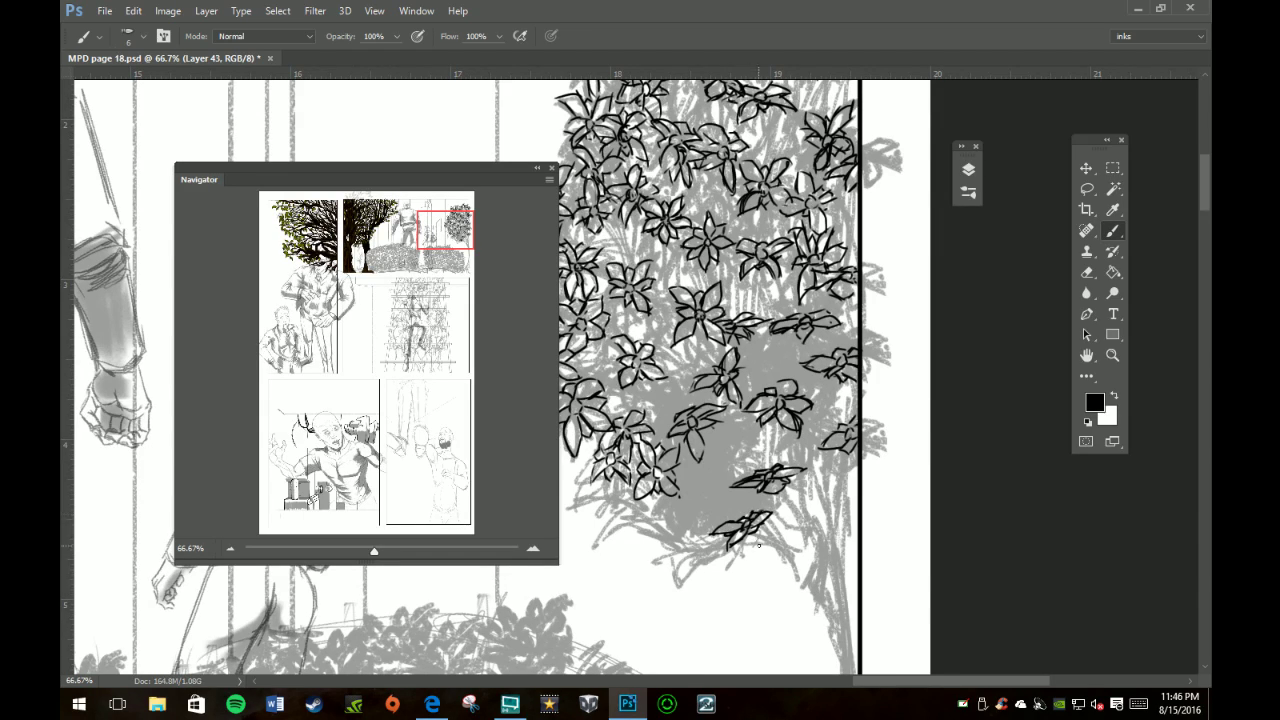
Step: Ink strokes along the flower's right edge and outline a small leaf among the leaves
mouse_move(818, 414)
mouse_down()
mouse_move(806, 442)
mouse_move(780, 446)
mouse_up()
mouse_move(818, 400)
mouse_down()
mouse_move(826, 414)
mouse_move(842, 406)
mouse_up()
mouse_move(840, 398)
mouse_down()
mouse_move(838, 412)
mouse_move(852, 398)
mouse_up()
drag(838, 396, 852, 408)
mouse_move(838, 414)
mouse_down()
mouse_move(808, 434)
mouse_move(806, 416)
mouse_up()
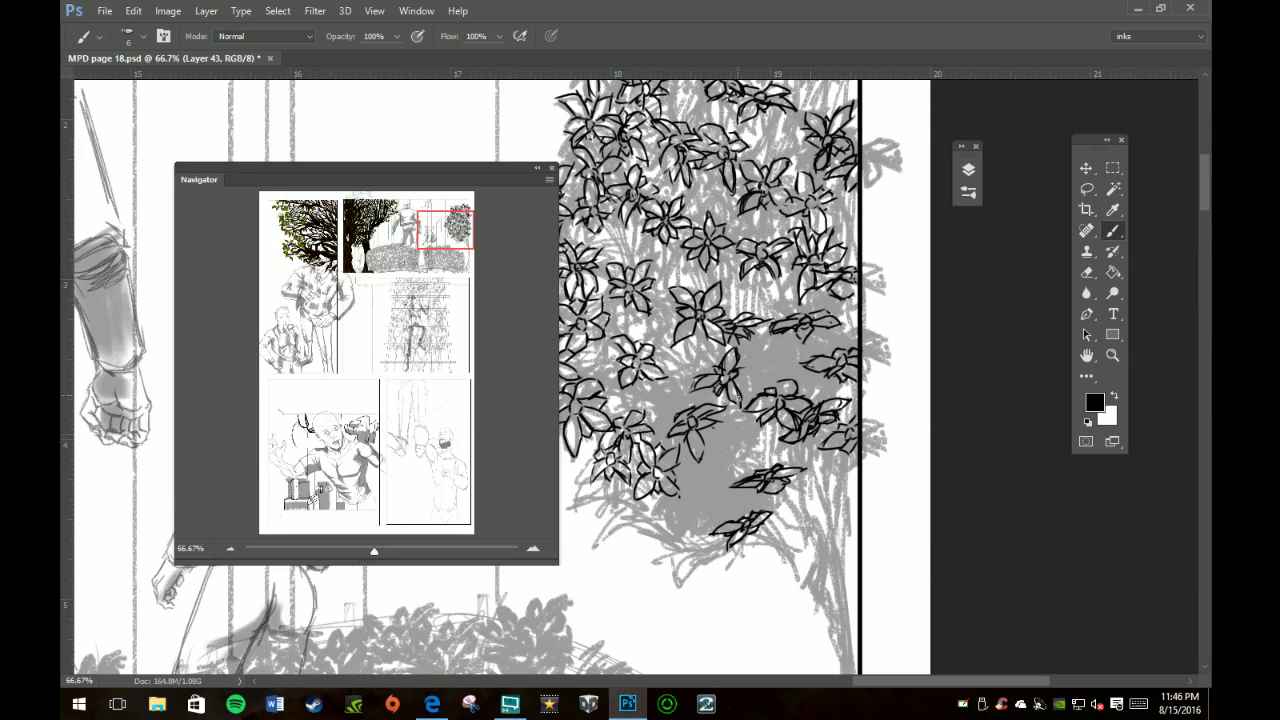
drag(733, 452, 728, 428)
mouse_move(726, 452)
mouse_down()
mouse_move(726, 420)
mouse_move(732, 448)
mouse_up()
mouse_move(744, 418)
mouse_down()
mouse_move(734, 448)
mouse_move(748, 482)
mouse_move(718, 448)
mouse_move(738, 448)
mouse_move(738, 462)
mouse_up()
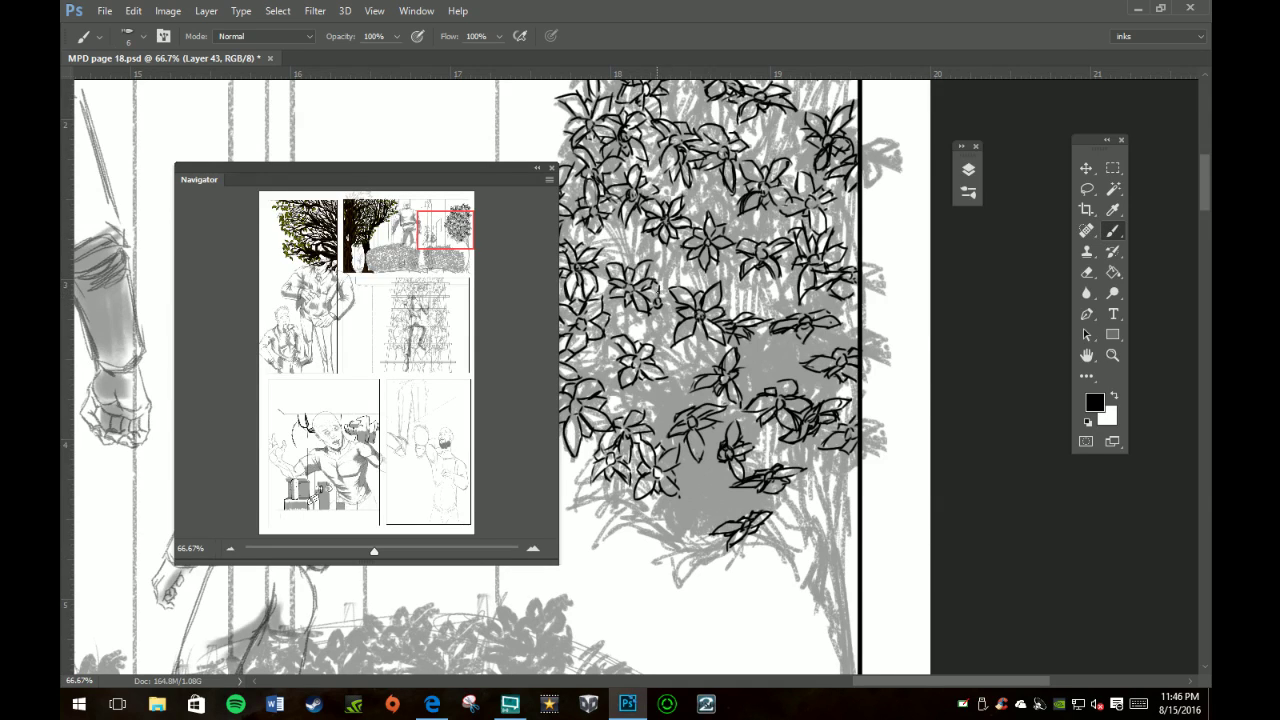
Step: Add spiky leaves and short marks across the lower foliage below the cluster
drag(664, 296, 680, 310)
drag(770, 361, 768, 362)
mouse_move(766, 362)
mouse_down()
mouse_move(788, 350)
mouse_move(758, 374)
mouse_move(790, 358)
mouse_move(763, 376)
mouse_move(780, 374)
mouse_move(780, 350)
mouse_move(758, 366)
mouse_move(788, 348)
mouse_up()
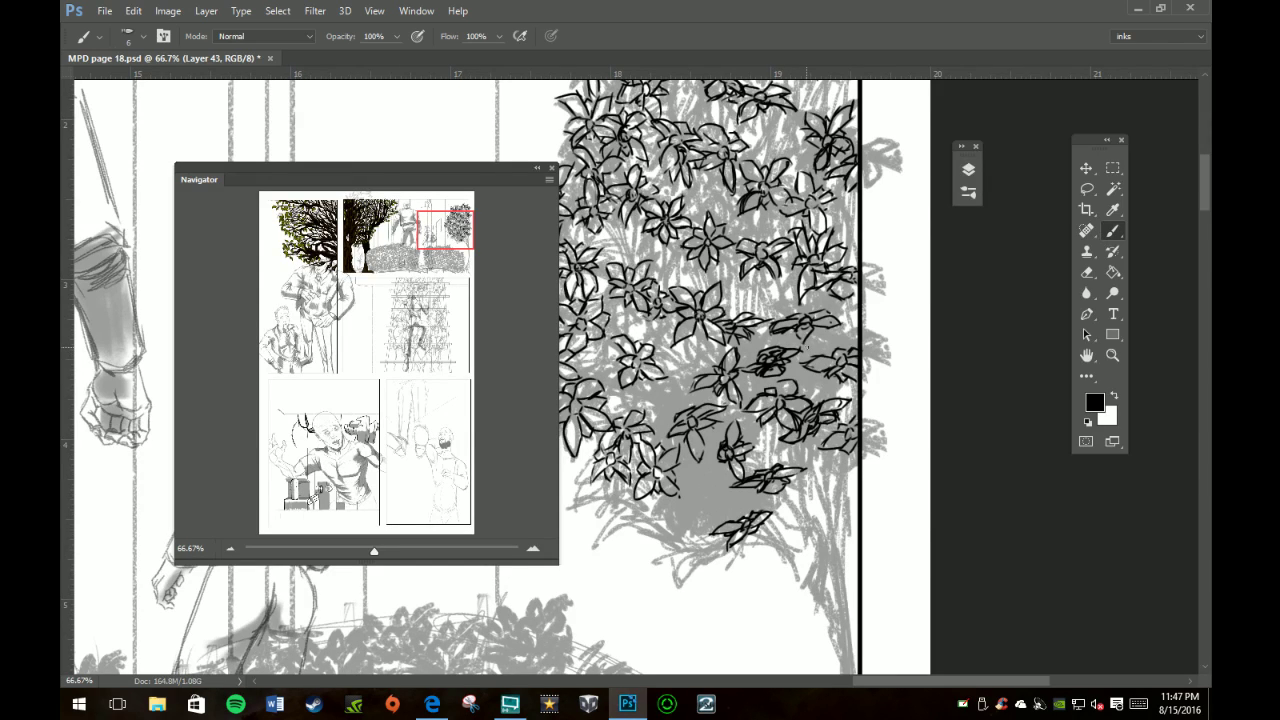
mouse_move(846, 471)
mouse_down()
mouse_move(806, 491)
mouse_move(848, 472)
mouse_move(829, 487)
mouse_move(848, 486)
mouse_move(838, 475)
mouse_up()
mouse_move(694, 511)
mouse_down()
mouse_move(664, 531)
mouse_move(708, 492)
mouse_move(732, 490)
mouse_move(694, 524)
mouse_move(708, 511)
mouse_move(694, 496)
mouse_move(682, 514)
mouse_up()
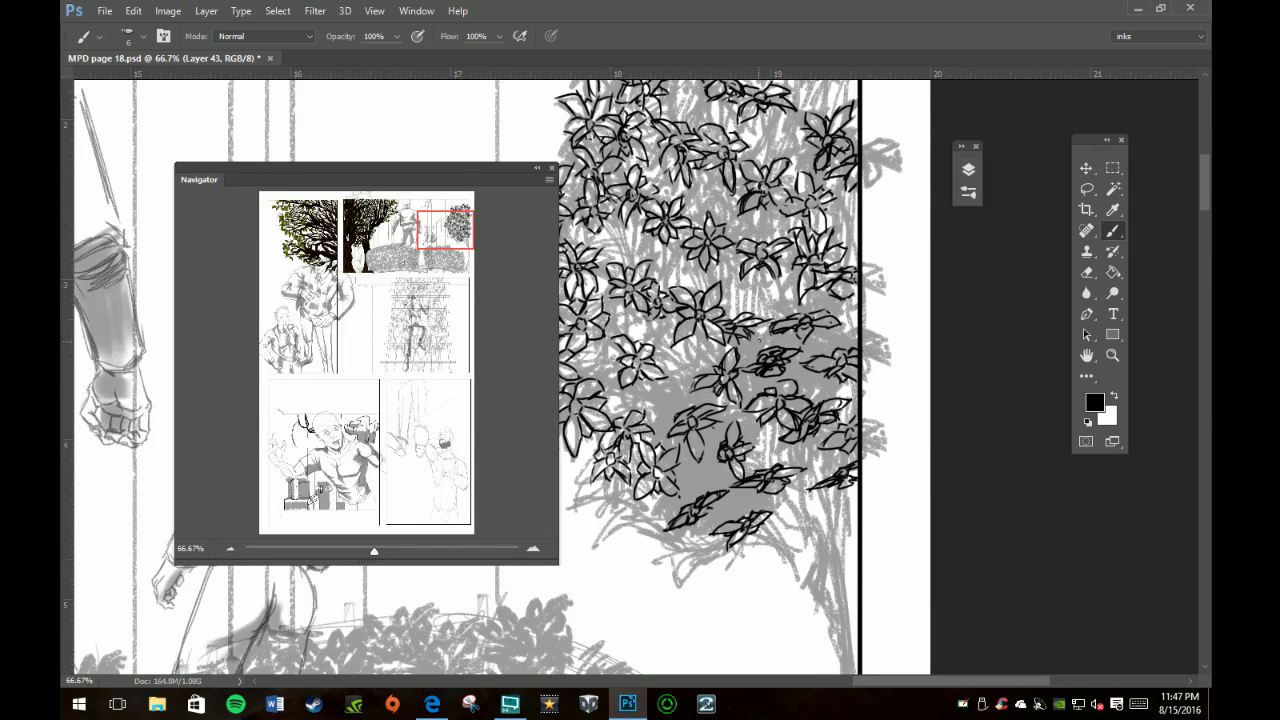
scroll(500, 370, up, 3)
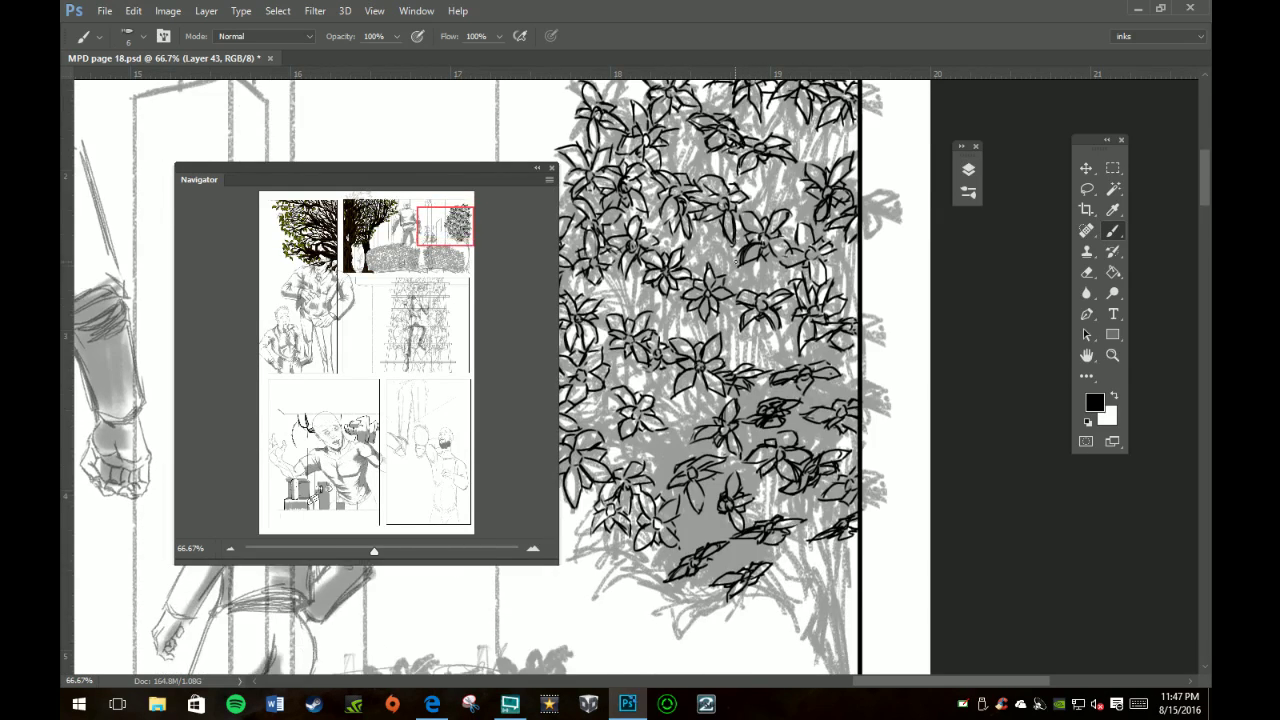
scroll(737, 258, down, 3)
scroll(735, 258, down, 2)
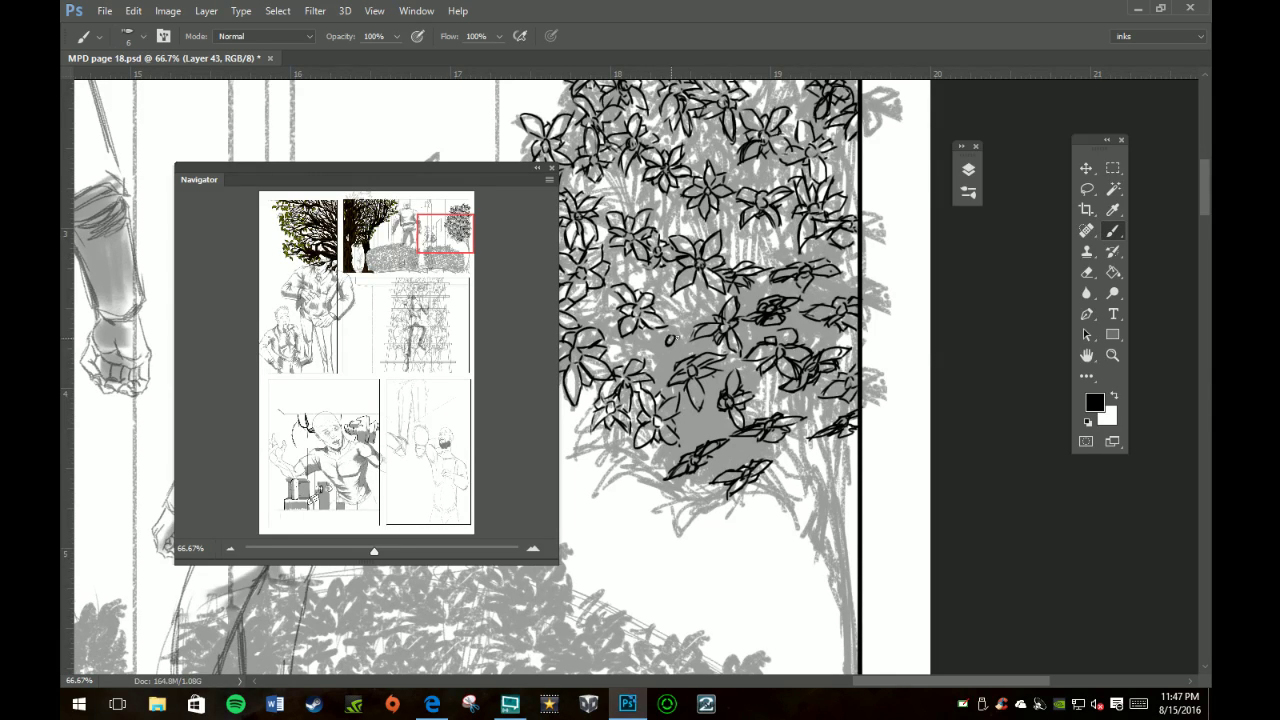
mouse_move(671, 336)
mouse_down()
mouse_move(656, 365)
mouse_move(677, 345)
mouse_move(672, 334)
mouse_move(662, 344)
mouse_up()
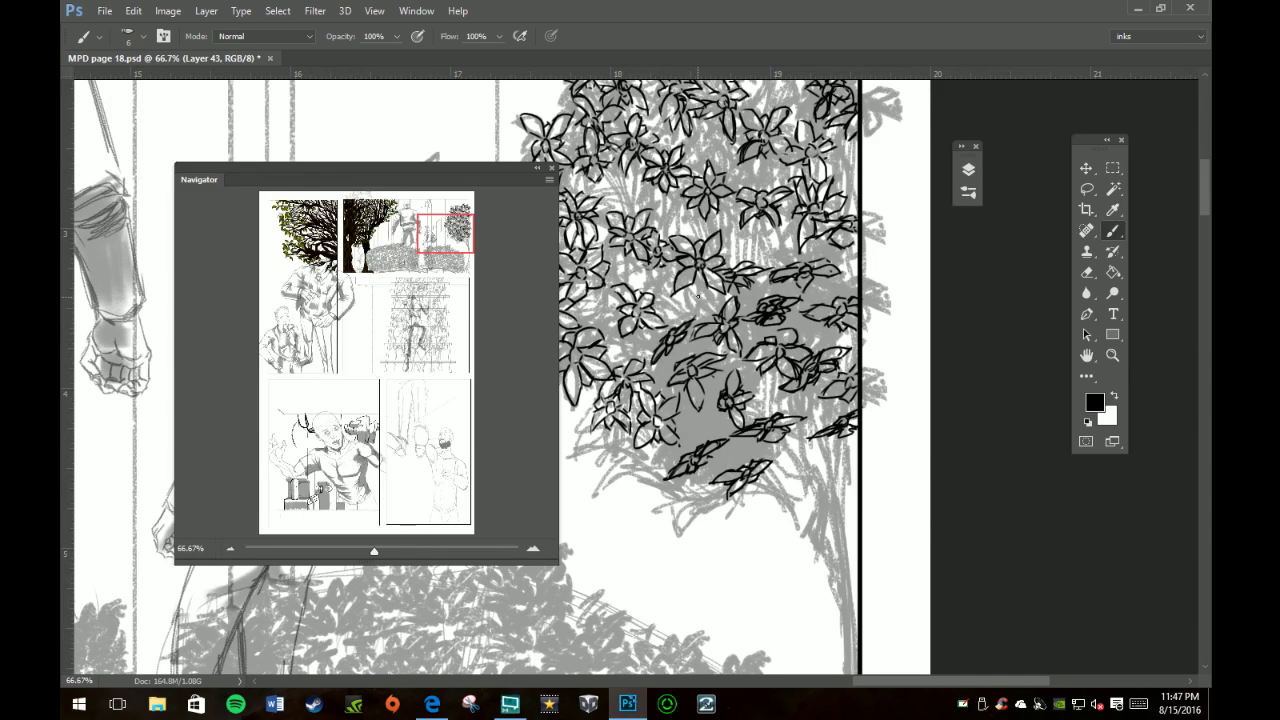
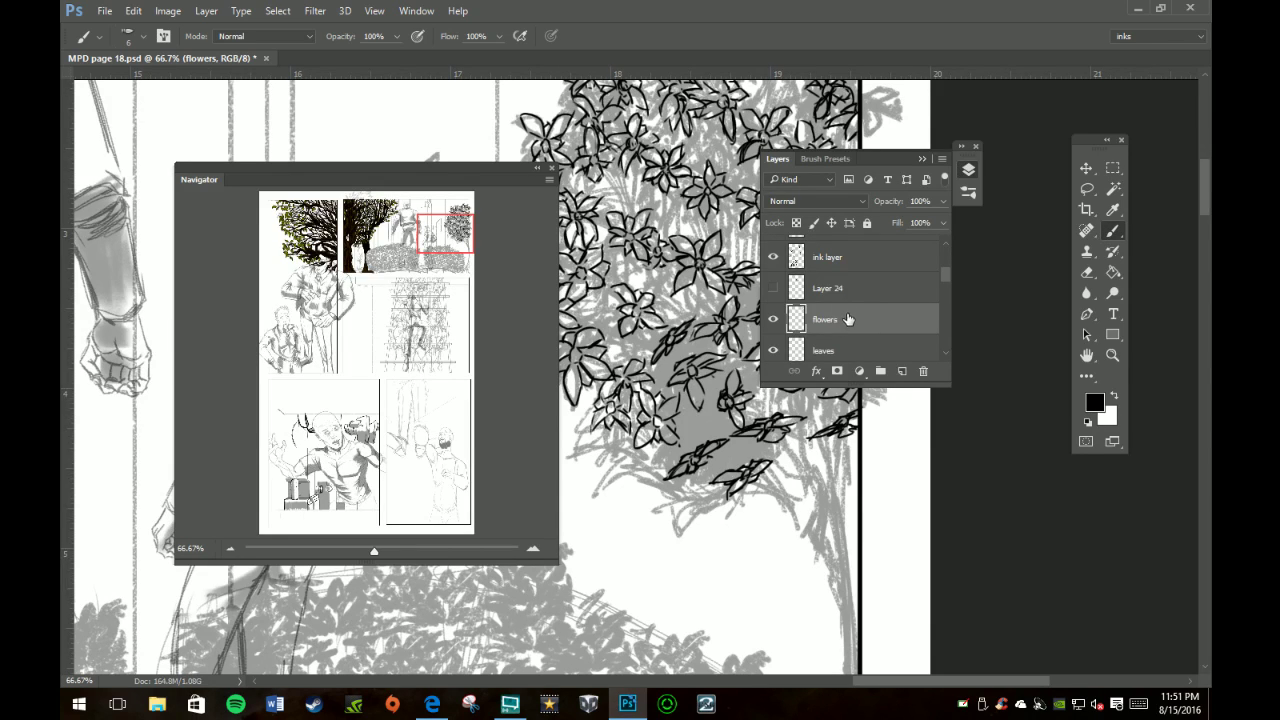
Step: Toggle the leaves layer to check the inks, then rename the flowers layer 'flowers panel 2'
scroll(838, 320, down, 1)
click(774, 316)
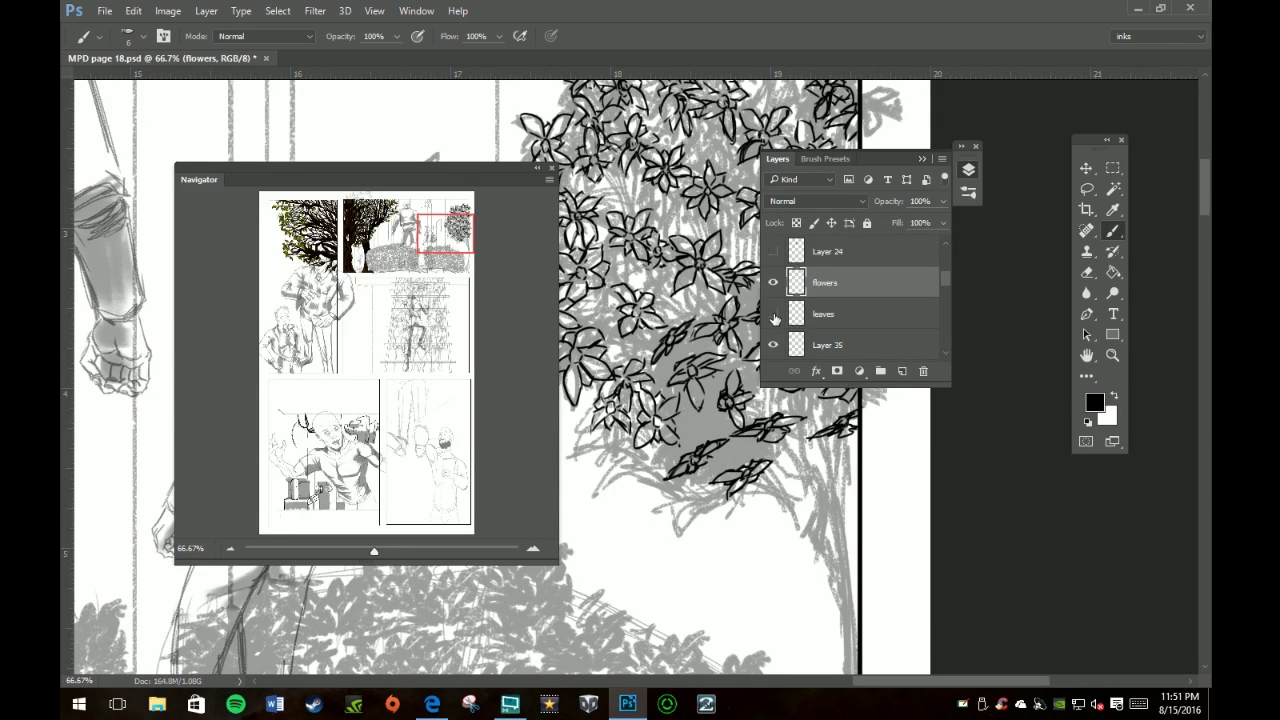
click(774, 316)
double_click(829, 284)
click(848, 284)
text(pa)
text(nel 2)
key(Return)
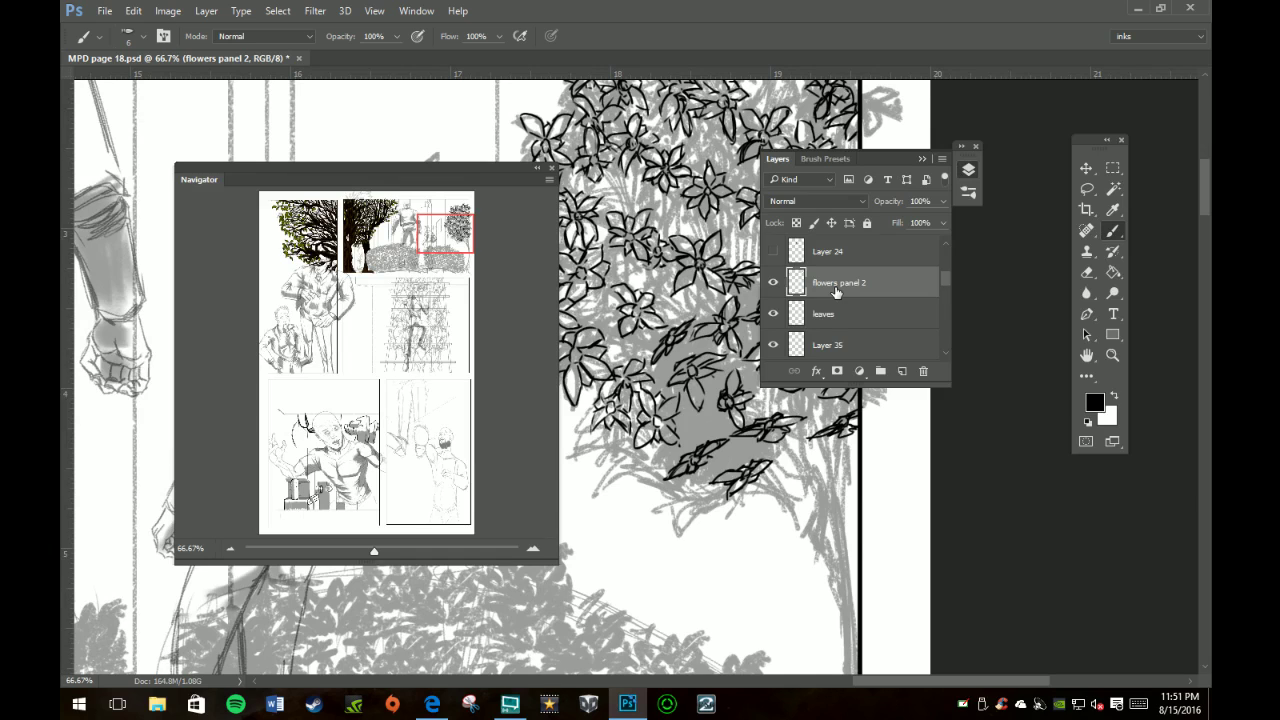
Step: Add a new layer above it and name it 'leaves panel 2'
click(902, 371)
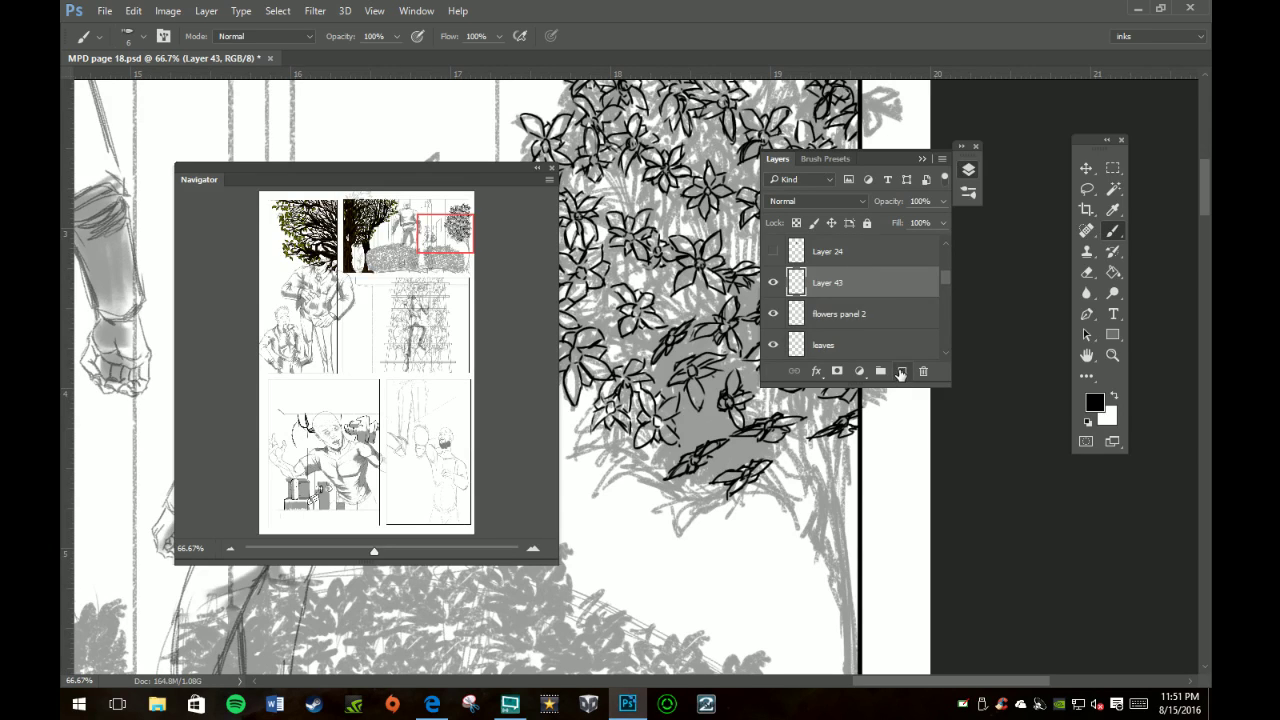
double_click(829, 286)
text(leaves panel)
text(2)
key(Return)
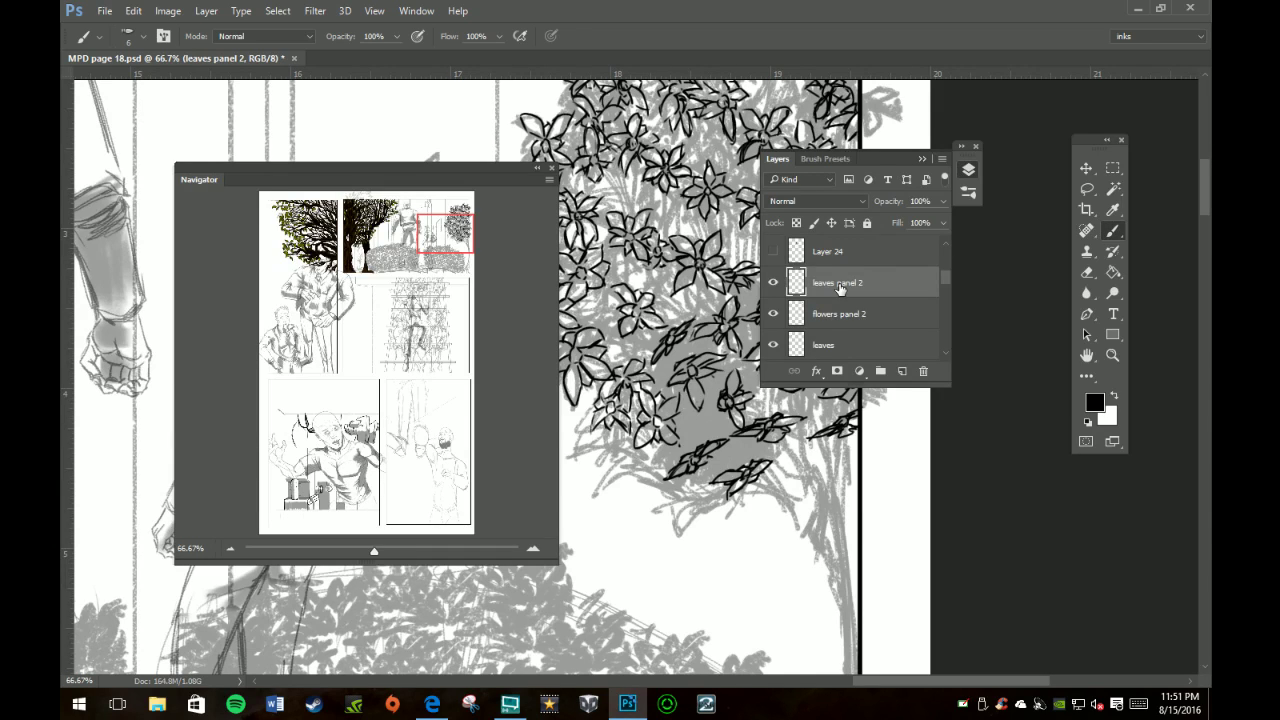
Step: Collapse the Layers panel, move the Navigator aside, and ink the first lower leaf outlines
click(920, 158)
drag(452, 178, 334, 166)
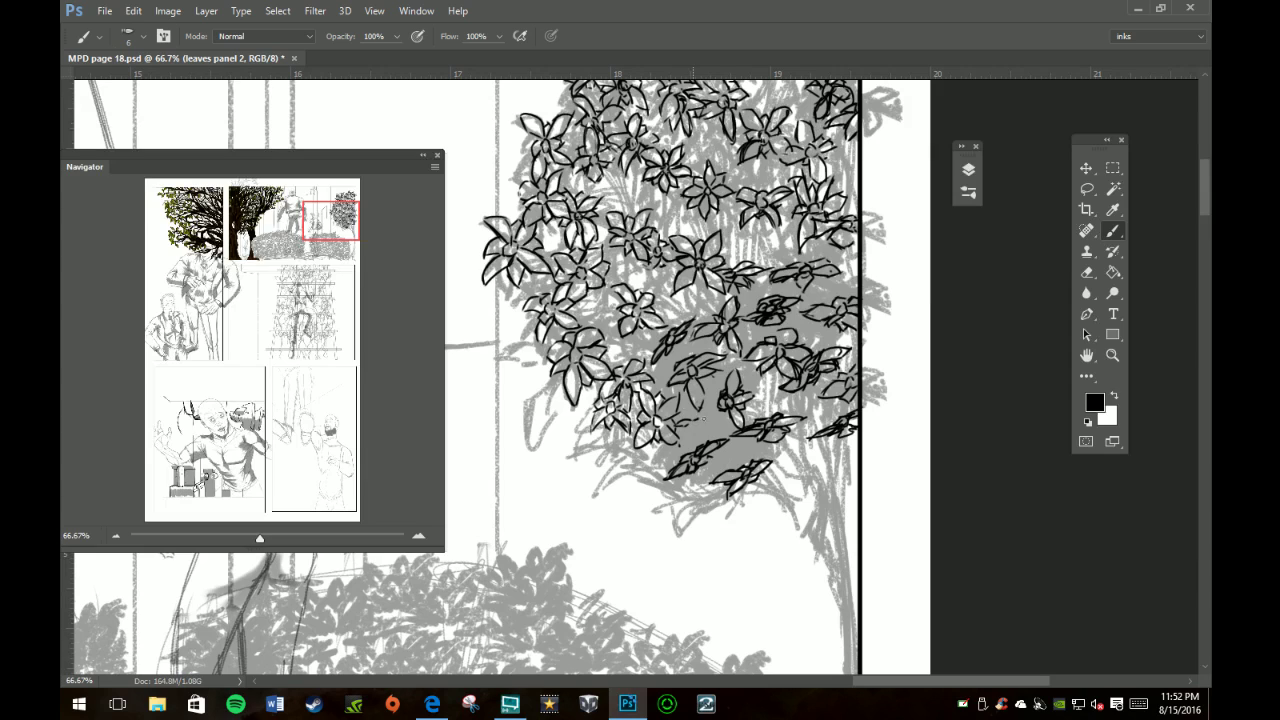
mouse_move(693, 422)
mouse_down()
mouse_move(704, 426)
mouse_move(688, 444)
mouse_move(692, 426)
mouse_move(722, 415)
mouse_move(686, 414)
mouse_up()
mouse_move(668, 450)
mouse_down()
mouse_move(704, 438)
mouse_move(662, 443)
mouse_move(668, 474)
mouse_move(732, 460)
mouse_move(726, 450)
mouse_move(744, 452)
mouse_move(718, 438)
mouse_move(730, 436)
mouse_move(688, 435)
mouse_move(738, 428)
mouse_up()
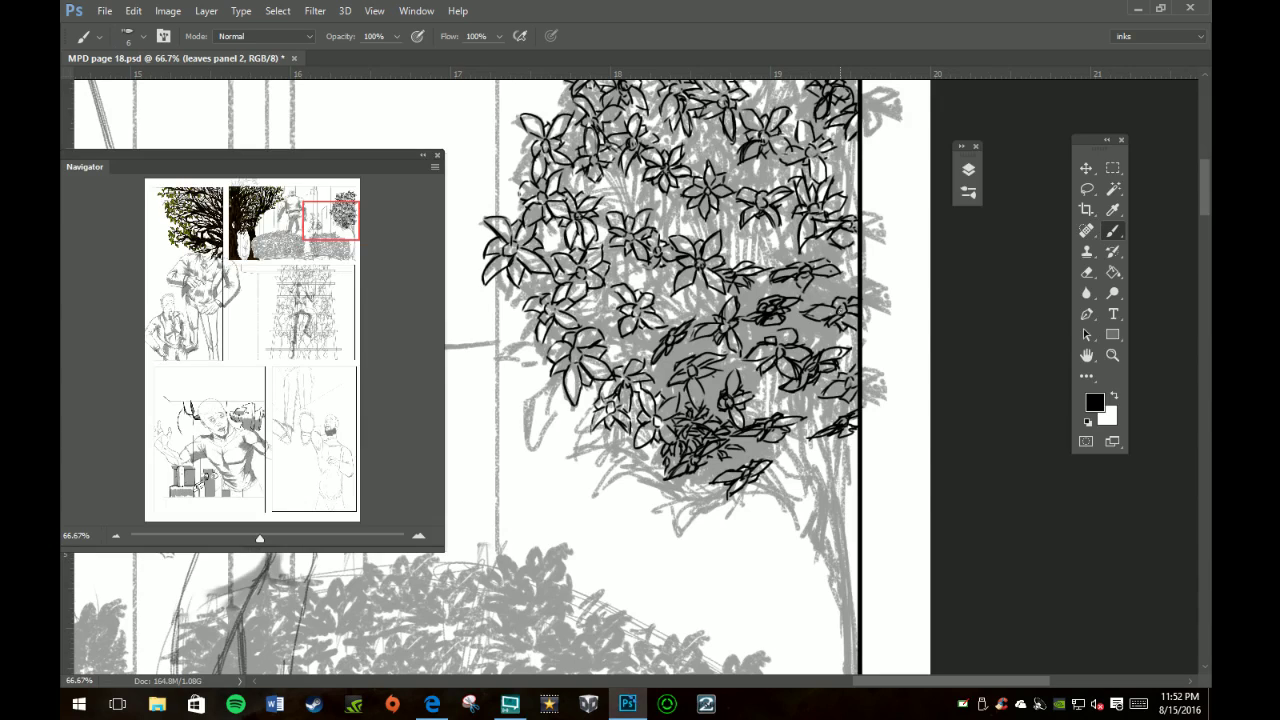
Step: Ink more leaf strokes along the cluster bottom and up into the flowers
mouse_move(738, 438)
mouse_down()
mouse_move(754, 448)
mouse_move(733, 459)
mouse_up()
mouse_move(708, 470)
mouse_down()
mouse_move(763, 445)
mouse_move(749, 453)
mouse_up()
mouse_move(735, 467)
mouse_down()
mouse_move(775, 448)
mouse_move(761, 443)
mouse_up()
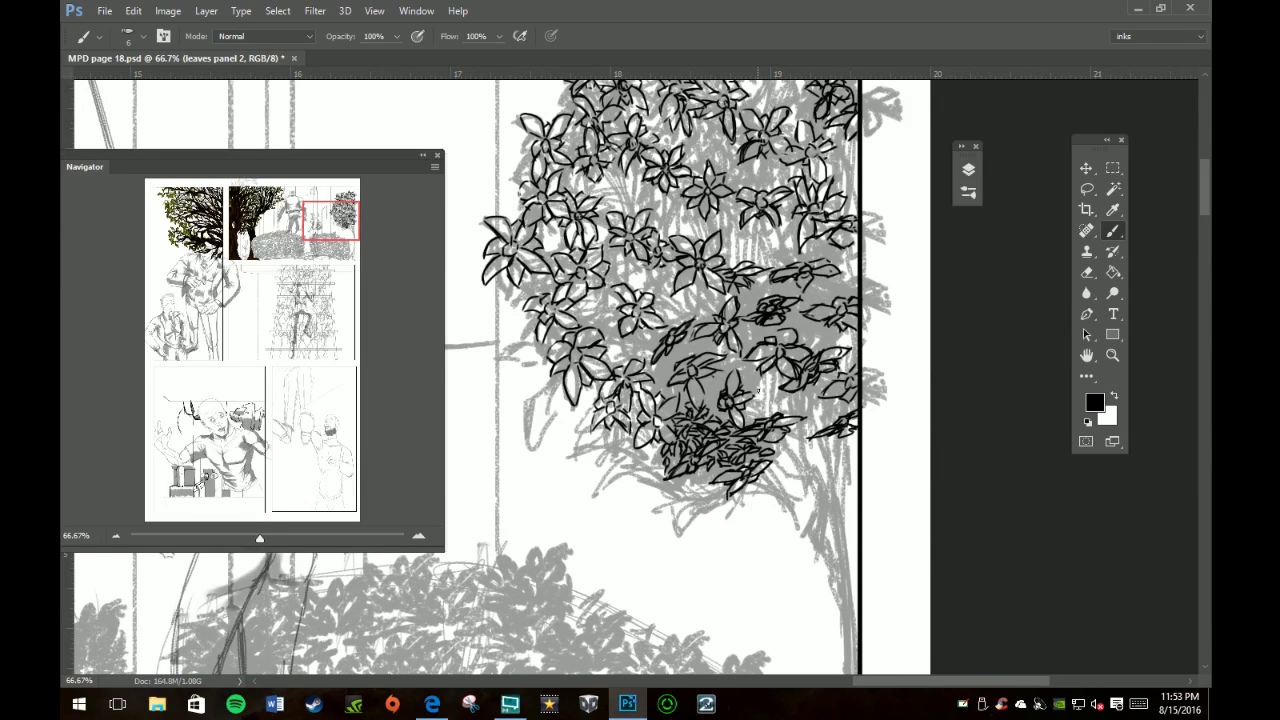
mouse_move(727, 446)
mouse_down()
mouse_move(743, 437)
mouse_move(706, 404)
mouse_move(729, 383)
mouse_move(663, 392)
mouse_move(727, 369)
mouse_move(655, 387)
mouse_up()
drag(669, 377, 659, 394)
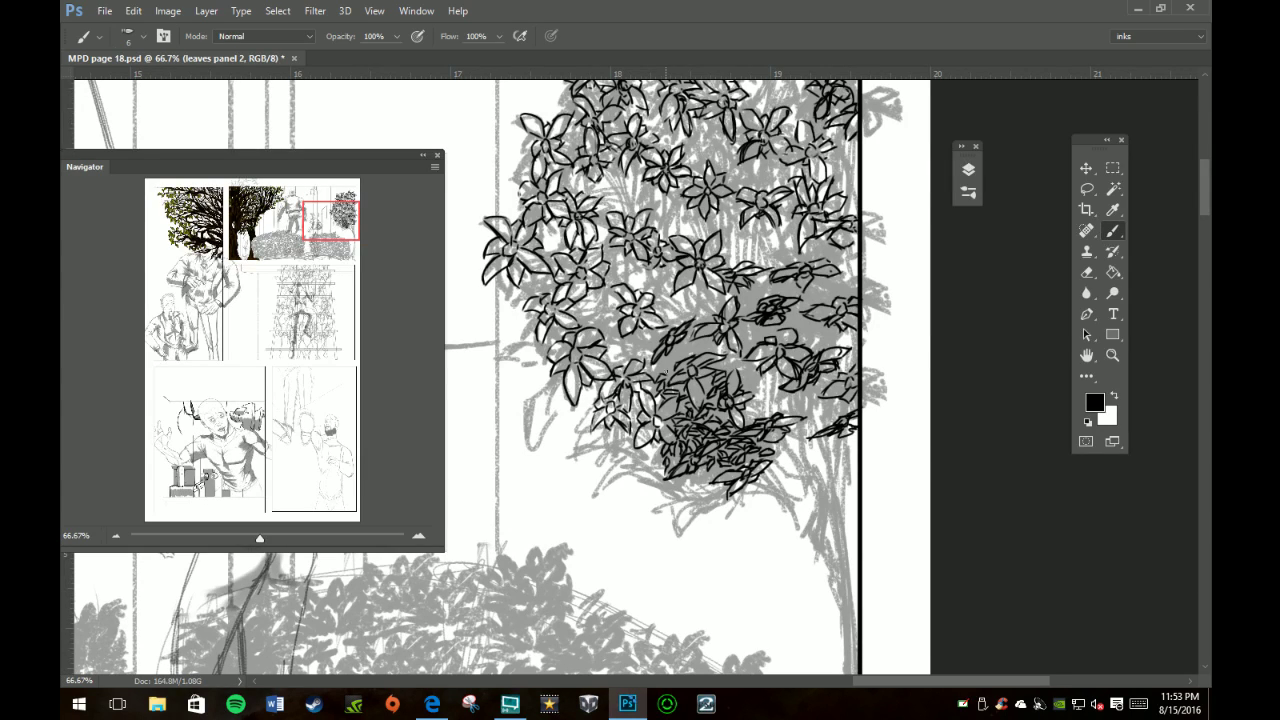
mouse_move(677, 357)
mouse_down()
mouse_move(653, 376)
mouse_move(694, 347)
mouse_move(789, 391)
mouse_move(762, 400)
mouse_move(774, 387)
mouse_move(837, 408)
mouse_up()
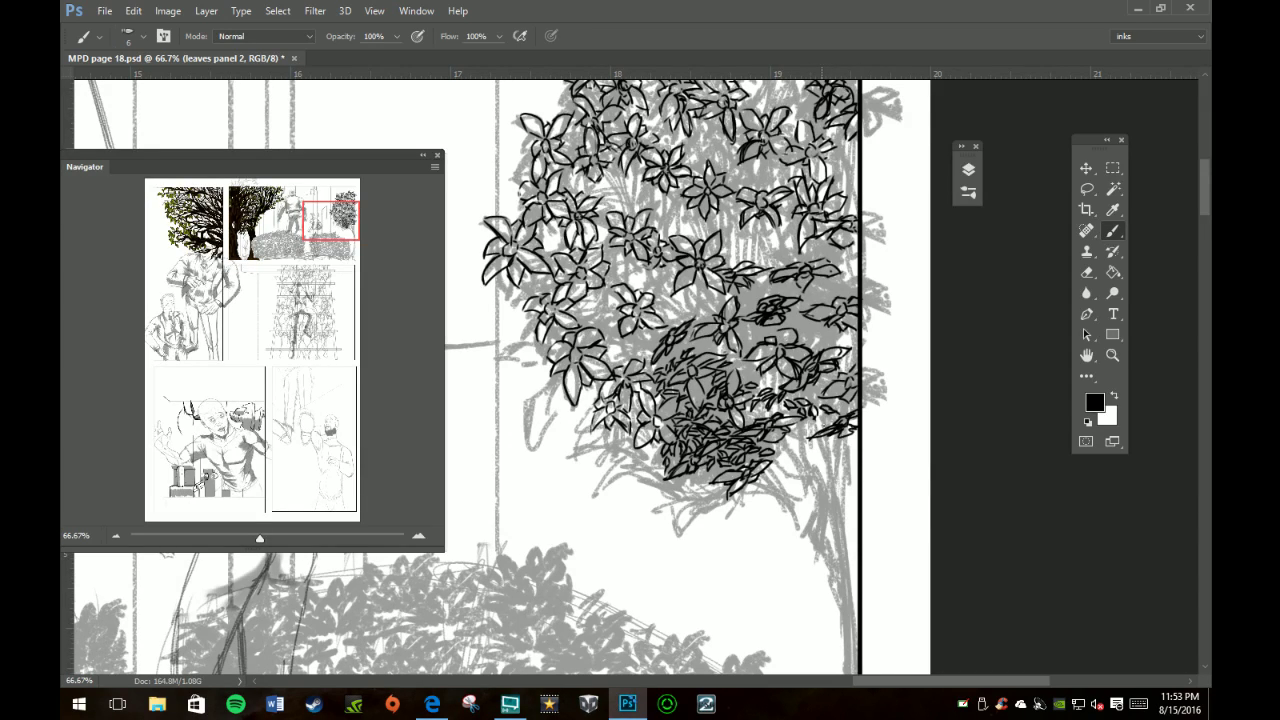
Step: Hatch the right side, middle and lower left of the dark leaf cluster
mouse_move(814, 404)
mouse_down()
mouse_move(830, 396)
mouse_move(796, 393)
mouse_up()
mouse_move(785, 404)
mouse_down()
mouse_move(800, 392)
mouse_move(786, 400)
mouse_up()
drag(756, 416, 766, 402)
mouse_move(757, 420)
mouse_down()
mouse_move(766, 405)
mouse_move(754, 406)
mouse_up()
drag(747, 422, 756, 411)
drag(745, 393, 747, 402)
mouse_move(726, 418)
mouse_down()
mouse_move(709, 433)
mouse_move(707, 419)
mouse_up()
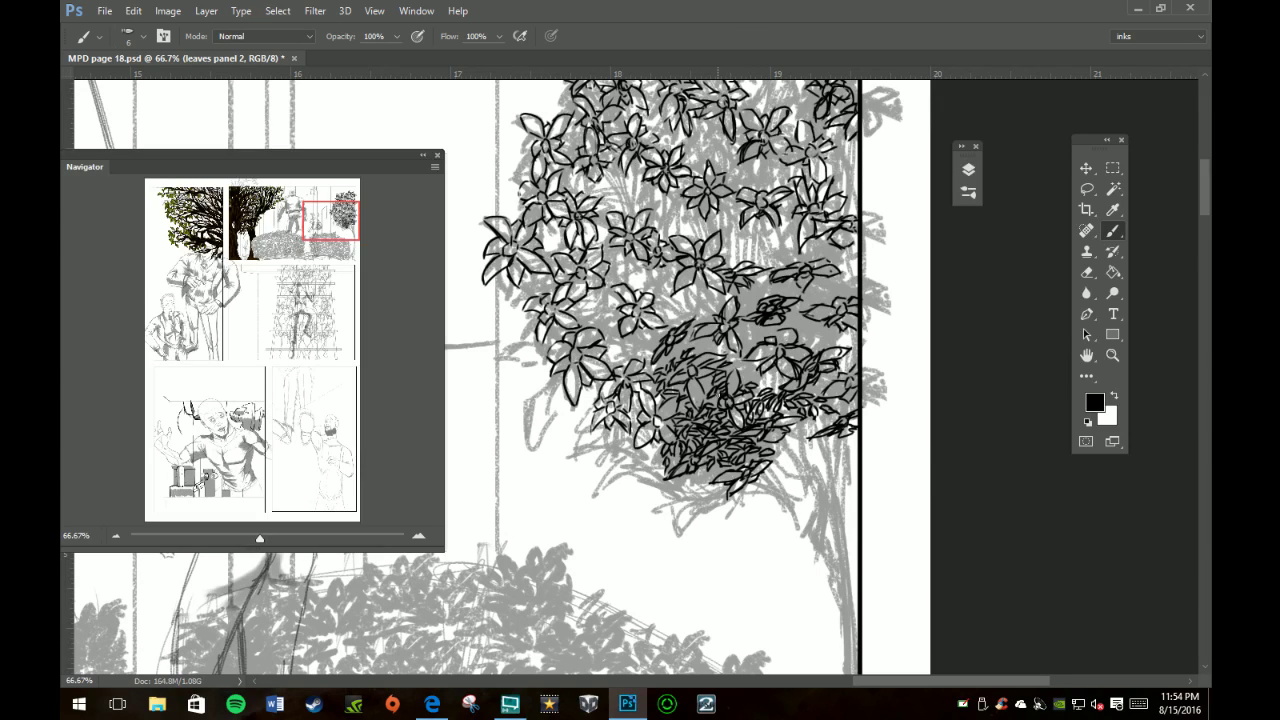
Step: Hatch the cluster's centre, right edge, upper right and upper middle
mouse_move(751, 373)
mouse_down()
mouse_move(739, 387)
mouse_move(816, 392)
mouse_move(804, 395)
mouse_up()
mouse_move(815, 387)
mouse_down()
mouse_move(751, 396)
mouse_move(765, 381)
mouse_move(783, 388)
mouse_up()
mouse_move(822, 339)
mouse_down()
mouse_move(809, 349)
mouse_move(826, 348)
mouse_move(821, 373)
mouse_up()
drag(837, 364, 826, 384)
mouse_move(812, 337)
mouse_down()
mouse_move(804, 348)
mouse_move(835, 344)
mouse_move(824, 340)
mouse_up()
mouse_move(834, 328)
mouse_down()
mouse_move(825, 346)
mouse_move(744, 344)
mouse_up()
mouse_move(754, 338)
mouse_down()
mouse_move(740, 350)
mouse_move(748, 376)
mouse_move(708, 370)
mouse_up()
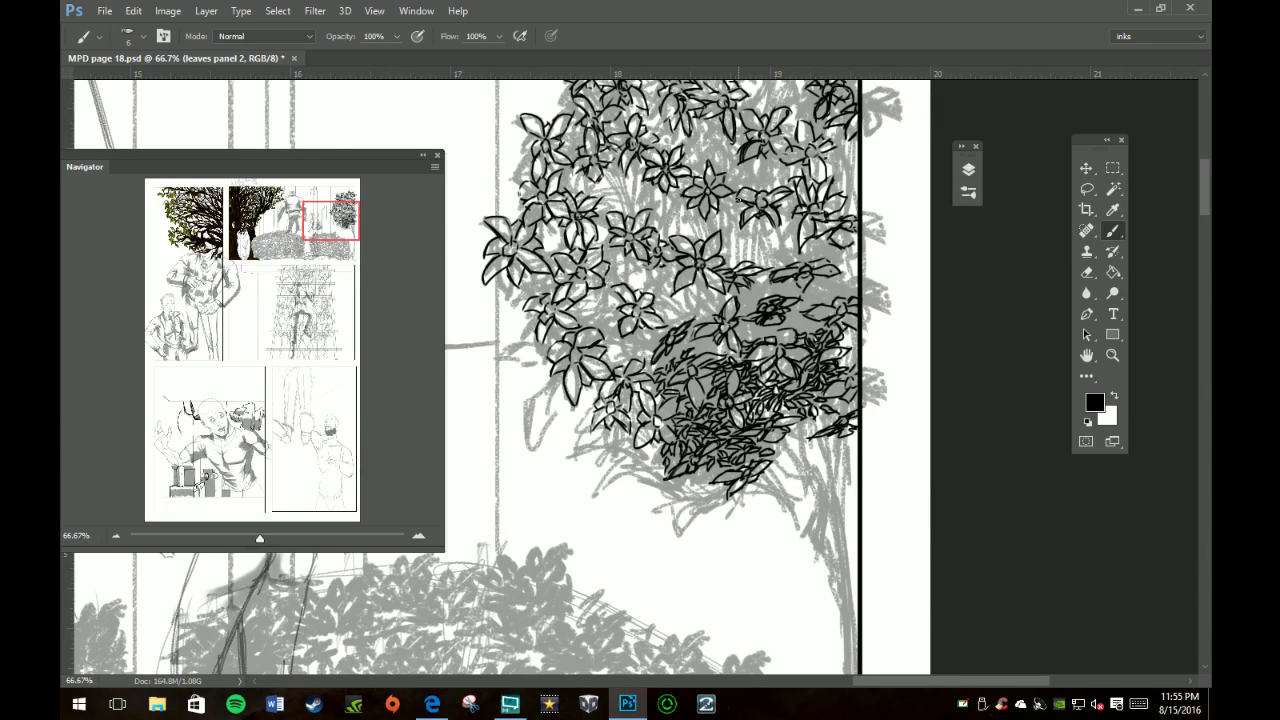
Step: Add three short ink strokes along the top of the dense leaf cluster
drag(782, 322, 798, 322)
mouse_move(752, 330)
mouse_down()
mouse_move(734, 354)
mouse_move(667, 355)
mouse_move(686, 350)
mouse_move(659, 365)
mouse_move(704, 391)
mouse_move(670, 391)
mouse_move(681, 415)
mouse_move(649, 395)
mouse_up()
mouse_move(757, 326)
mouse_down()
mouse_move(733, 333)
mouse_move(808, 334)
mouse_move(804, 324)
mouse_up()
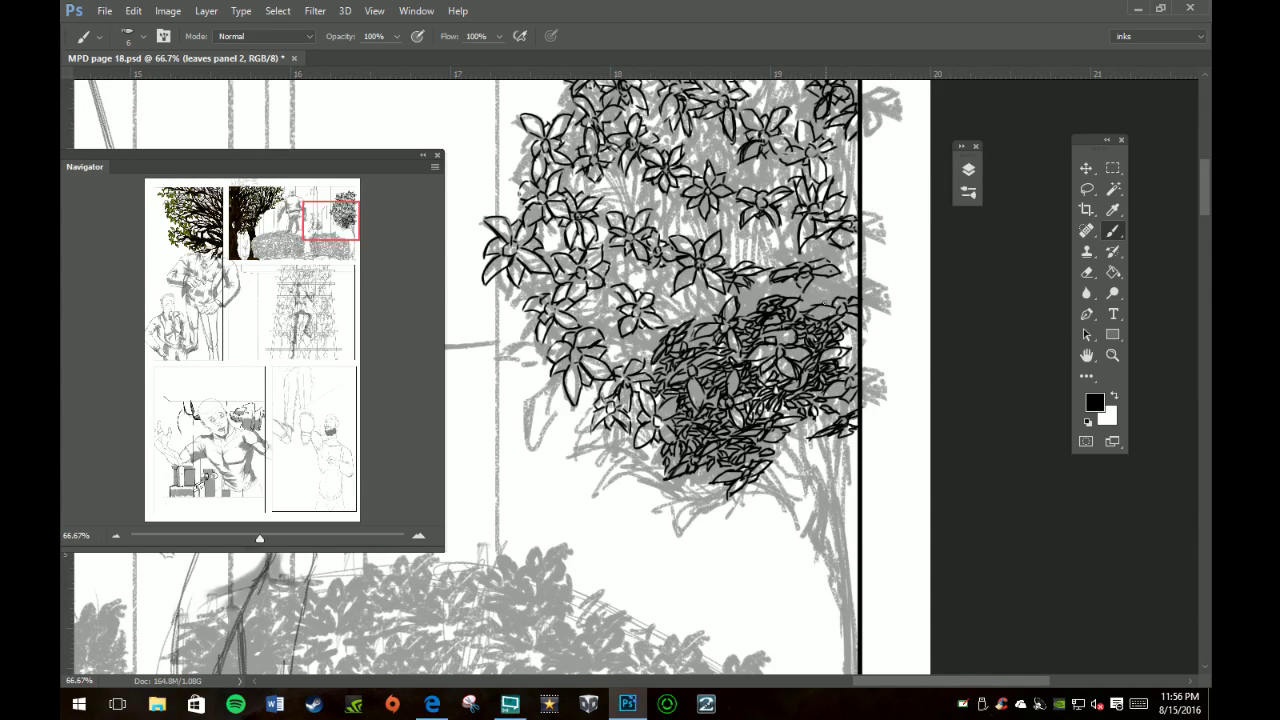
Step: Ink small leaf strokes across the cluster's top and upper right
mouse_move(799, 315)
mouse_down()
mouse_move(828, 298)
mouse_move(799, 307)
mouse_move(821, 290)
mouse_move(840, 293)
mouse_up()
drag(828, 308, 844, 284)
mouse_move(834, 286)
mouse_down()
mouse_move(822, 296)
mouse_move(857, 295)
mouse_move(713, 322)
mouse_move(713, 341)
mouse_move(671, 354)
mouse_up()
mouse_move(752, 297)
mouse_down()
mouse_move(759, 307)
mouse_move(741, 313)
mouse_move(849, 286)
mouse_up()
mouse_move(694, 319)
mouse_down()
mouse_move(703, 327)
mouse_move(646, 354)
mouse_move(702, 320)
mouse_up()
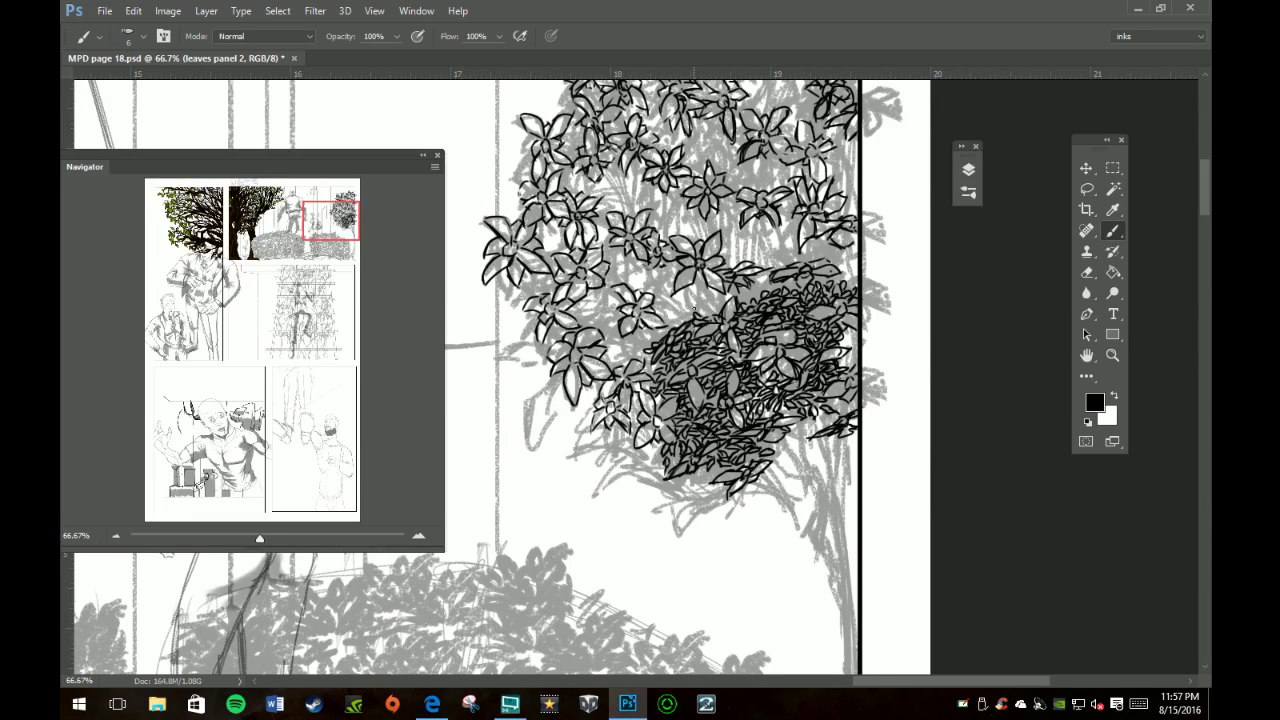
Step: Fill in leaves on the cluster's left edges, lower left and beside the panel border
mouse_move(626, 408)
mouse_down()
mouse_move(635, 423)
mouse_move(640, 412)
mouse_move(638, 430)
mouse_up()
mouse_move(631, 384)
mouse_down()
mouse_move(643, 391)
mouse_move(640, 352)
mouse_move(656, 350)
mouse_move(620, 366)
mouse_up()
drag(658, 450, 642, 454)
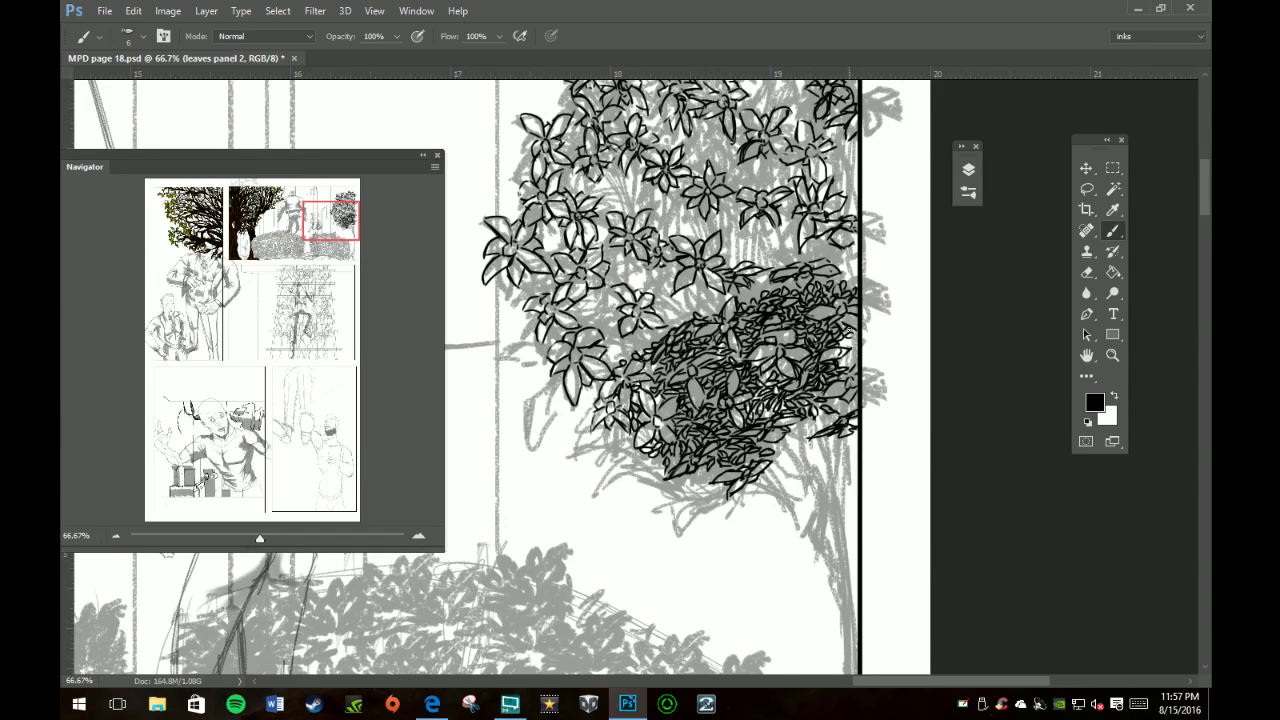
mouse_move(842, 341)
mouse_down()
mouse_move(846, 366)
mouse_move(862, 343)
mouse_up()
mouse_move(846, 270)
mouse_down()
mouse_move(845, 288)
mouse_move(740, 302)
mouse_move(755, 291)
mouse_move(700, 316)
mouse_move(714, 310)
mouse_up()
mouse_move(768, 274)
mouse_down()
mouse_move(758, 292)
mouse_move(764, 282)
mouse_up()
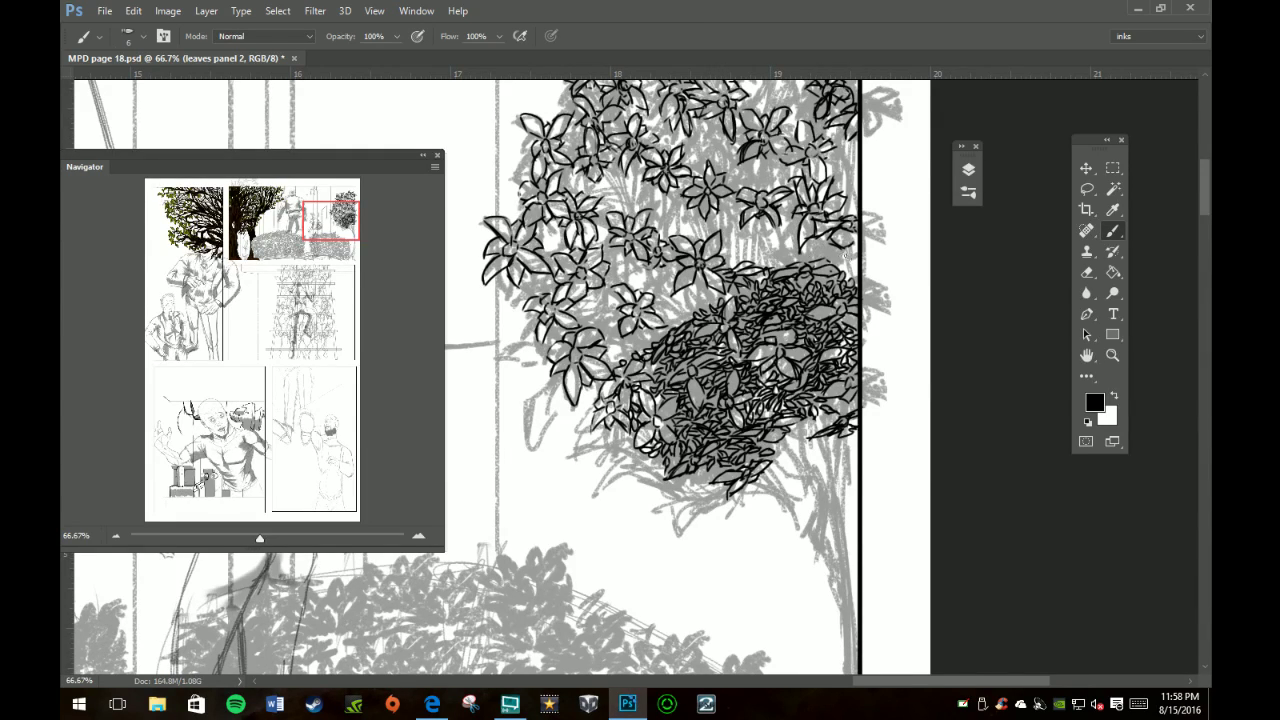
drag(846, 270, 856, 272)
mouse_move(652, 364)
mouse_down()
mouse_move(658, 378)
mouse_move(600, 396)
mouse_up()
scroll(680, 380, up, 1)
Step: Ink more small leaves in the dense clump and lower foliage
scroll(680, 380, up, 1)
scroll(680, 380, up, 1)
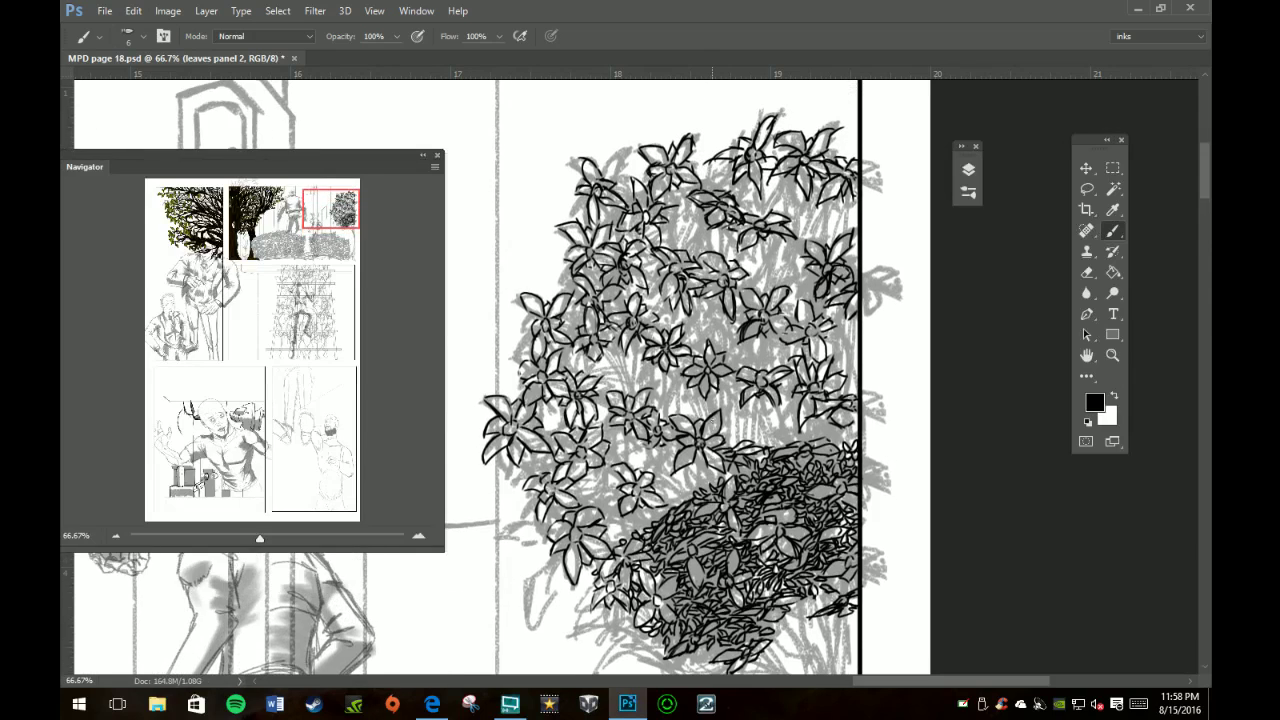
scroll(680, 380, up, 1)
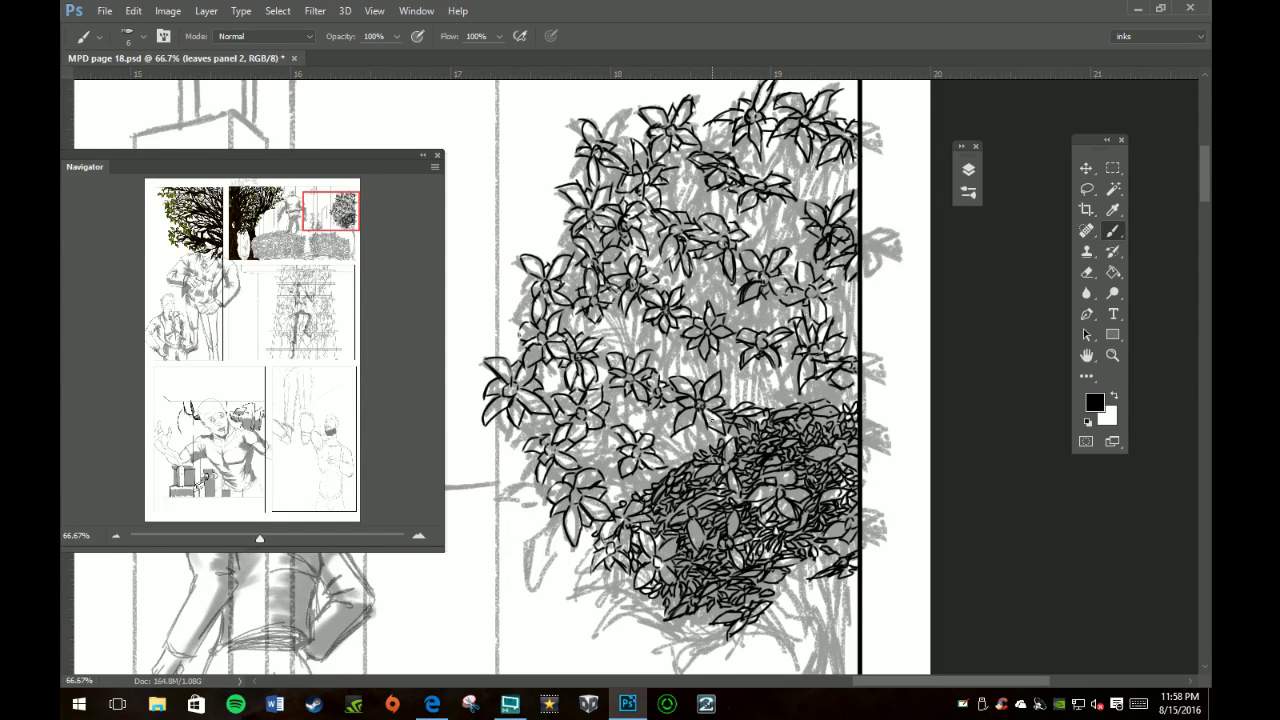
mouse_move(778, 398)
mouse_down()
mouse_move(772, 412)
mouse_move(738, 400)
mouse_move(758, 398)
mouse_move(728, 402)
mouse_up()
mouse_move(745, 399)
mouse_down()
mouse_move(730, 405)
mouse_move(778, 408)
mouse_move(727, 396)
mouse_move(749, 385)
mouse_move(774, 390)
mouse_move(722, 411)
mouse_move(726, 383)
mouse_move(766, 379)
mouse_up()
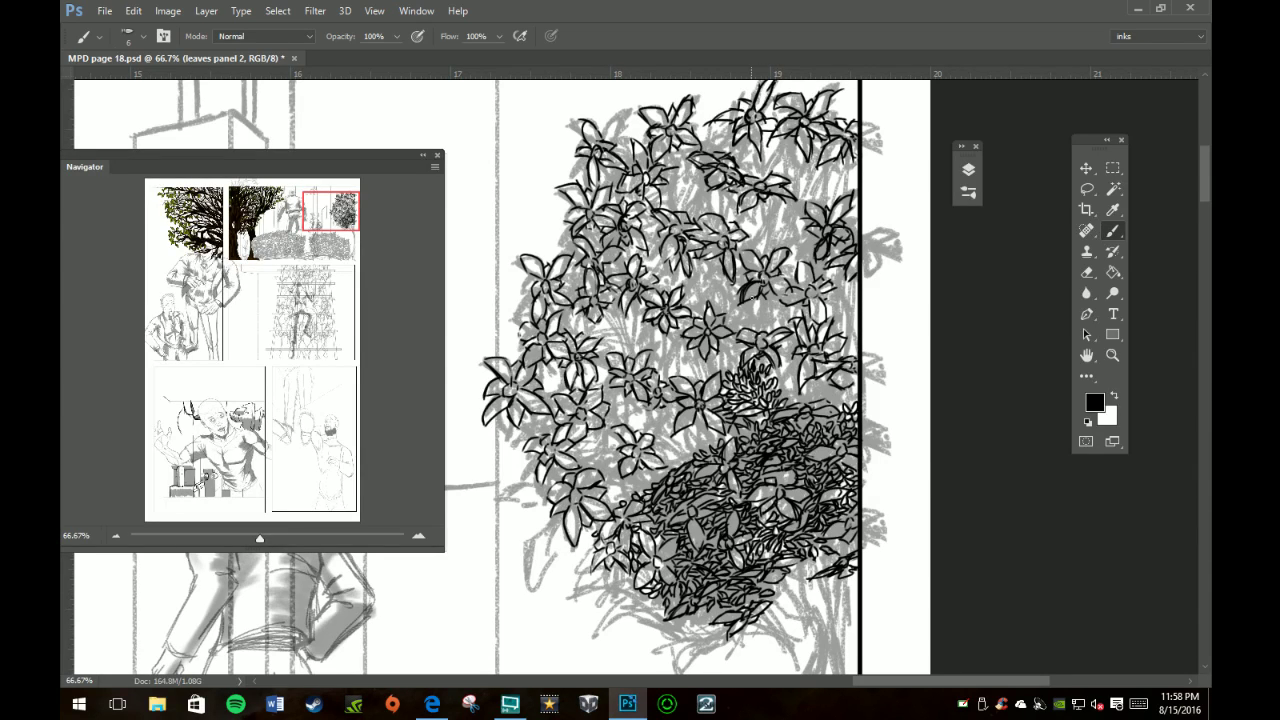
mouse_move(691, 457)
mouse_down()
mouse_move(664, 463)
mouse_move(651, 487)
mouse_move(657, 459)
mouse_move(641, 482)
mouse_move(608, 465)
mouse_move(615, 443)
mouse_move(603, 459)
mouse_up()
mouse_move(634, 417)
mouse_down()
mouse_move(630, 433)
mouse_move(654, 448)
mouse_move(597, 449)
mouse_move(614, 422)
mouse_move(640, 428)
mouse_move(586, 440)
mouse_up()
Step: Add small leaf outlines among the flowers on the bush's left side
drag(595, 435, 585, 442)
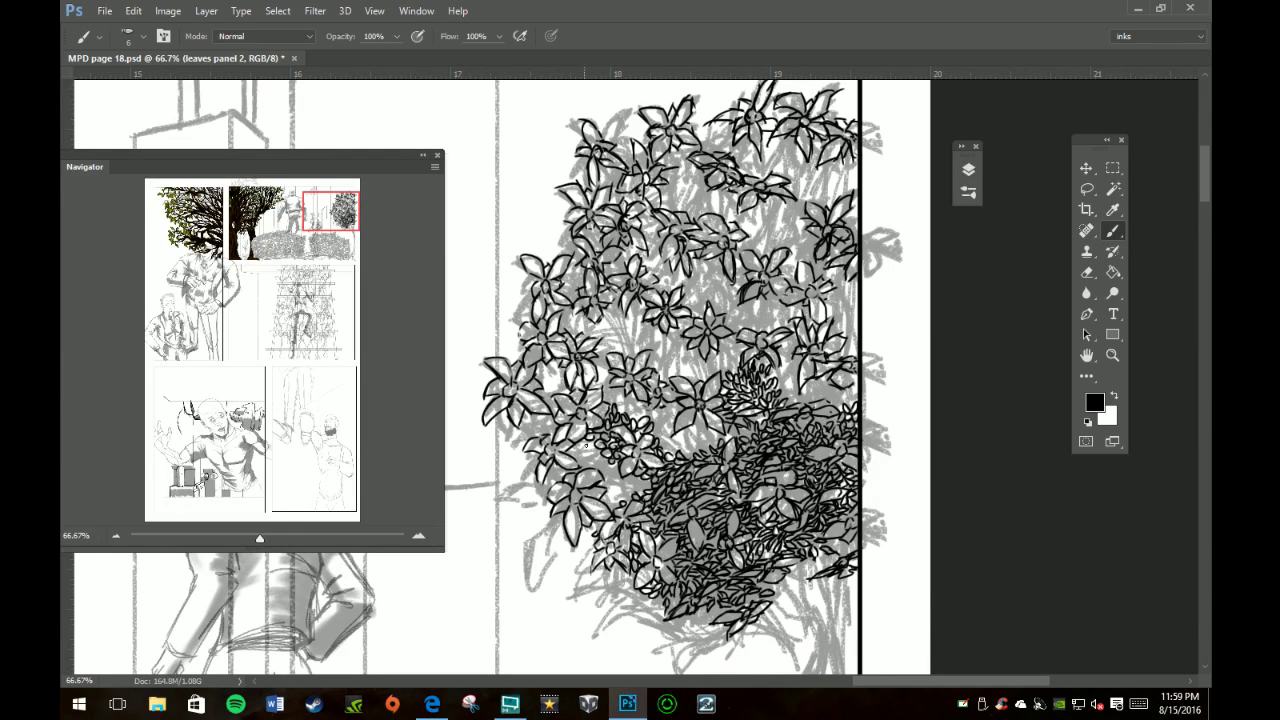
drag(592, 438, 584, 444)
drag(554, 422, 548, 430)
mouse_move(561, 385)
mouse_down()
mouse_move(611, 397)
mouse_move(563, 395)
mouse_up()
drag(558, 398, 548, 408)
drag(601, 373, 554, 391)
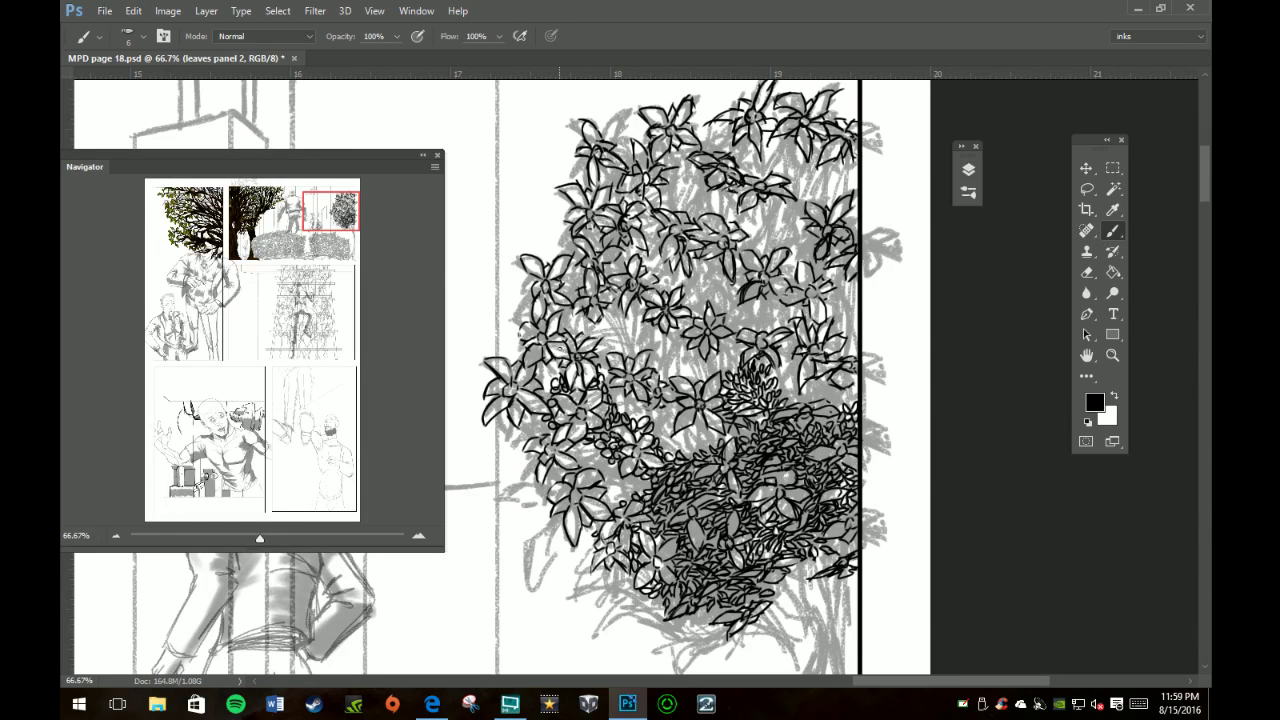
drag(663, 453, 659, 431)
Step: Ink rows of small leaves on the right side up to the panel border
mouse_move(736, 364)
mouse_down()
mouse_move(708, 374)
mouse_move(746, 350)
mouse_move(785, 400)
mouse_up()
drag(756, 354, 762, 366)
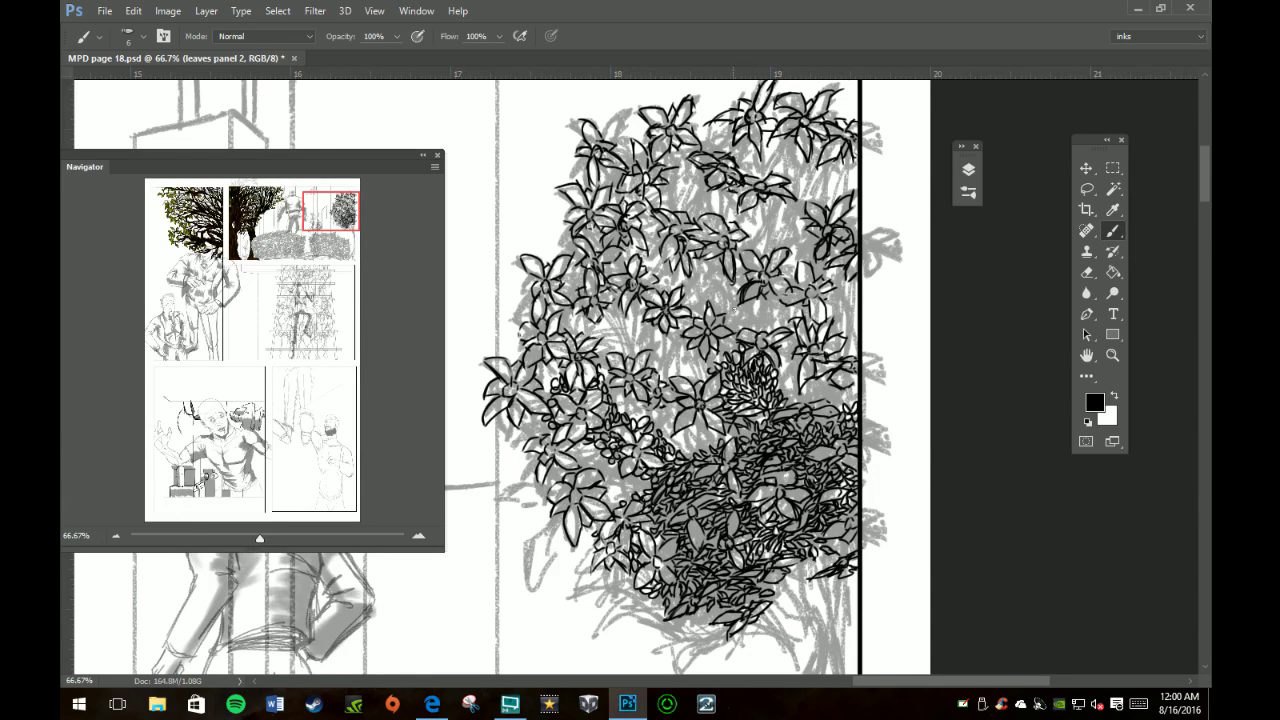
drag(735, 340, 709, 378)
mouse_move(733, 334)
mouse_down()
mouse_move(725, 344)
mouse_move(737, 327)
mouse_move(726, 319)
mouse_move(751, 329)
mouse_move(740, 322)
mouse_up()
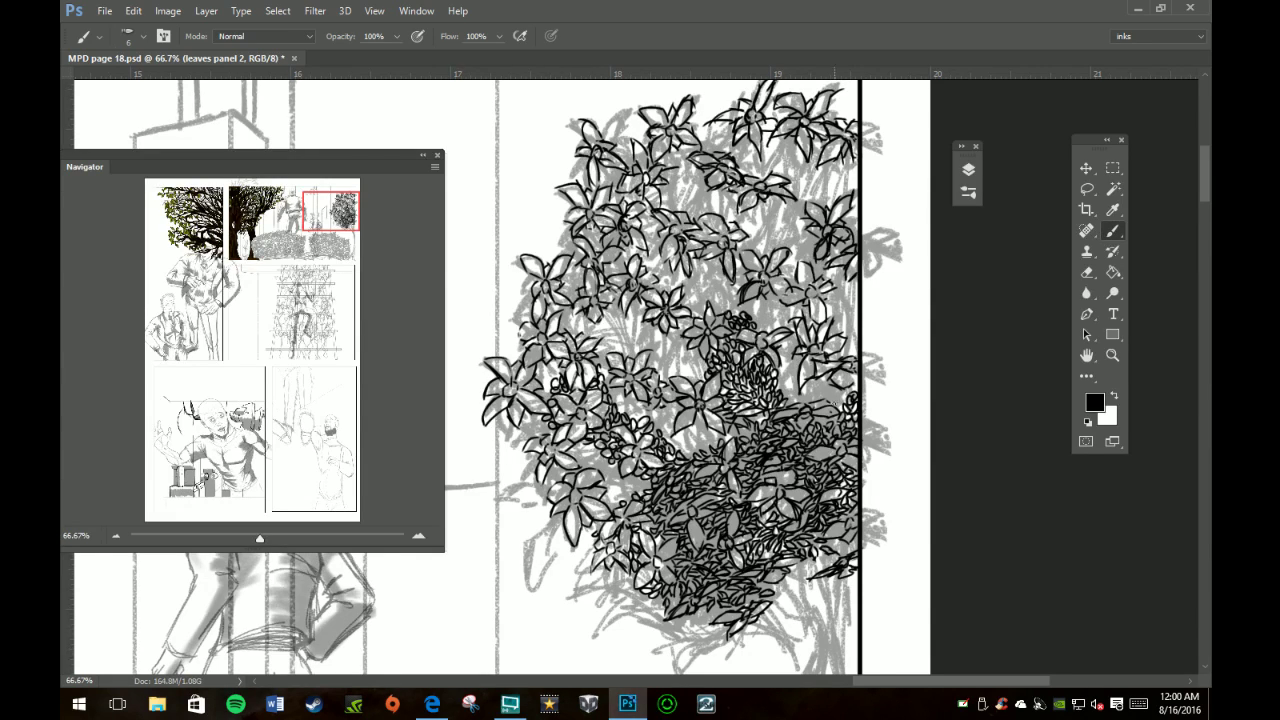
drag(853, 388, 852, 381)
drag(828, 378, 824, 385)
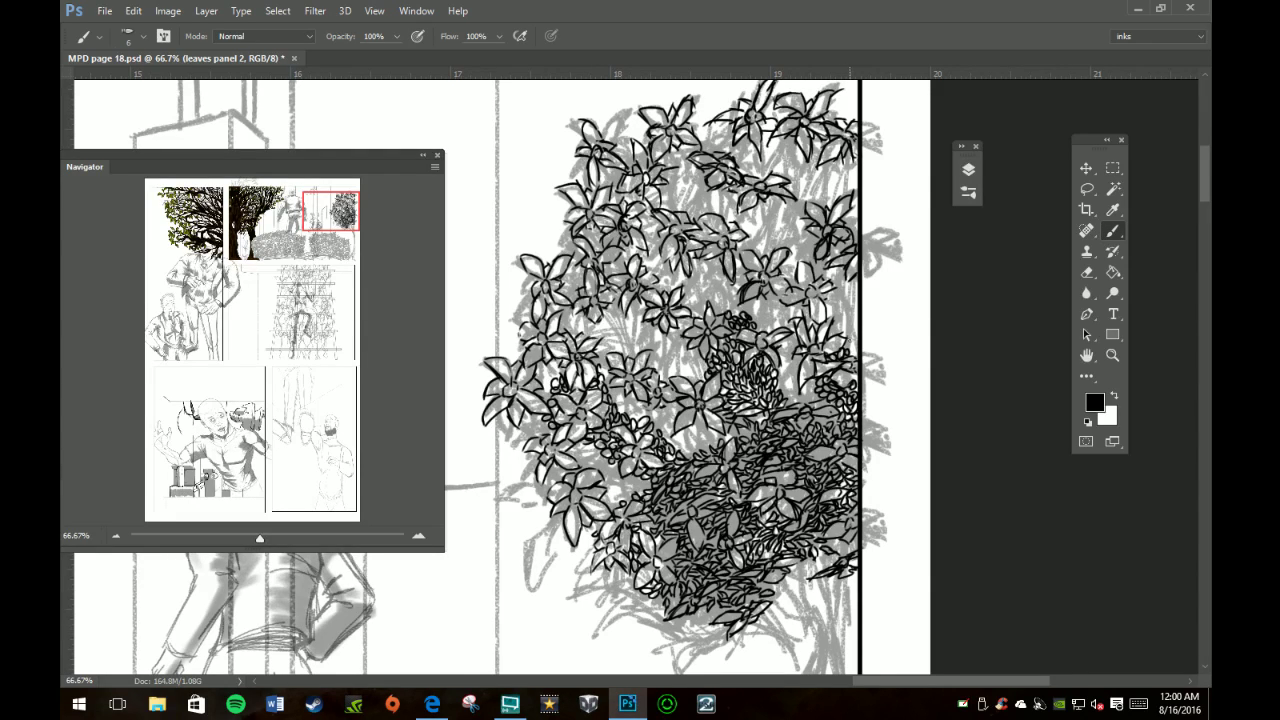
drag(830, 326, 838, 338)
drag(844, 386, 838, 321)
mouse_move(840, 328)
mouse_down()
mouse_move(832, 302)
mouse_move(806, 314)
mouse_move(792, 303)
mouse_up()
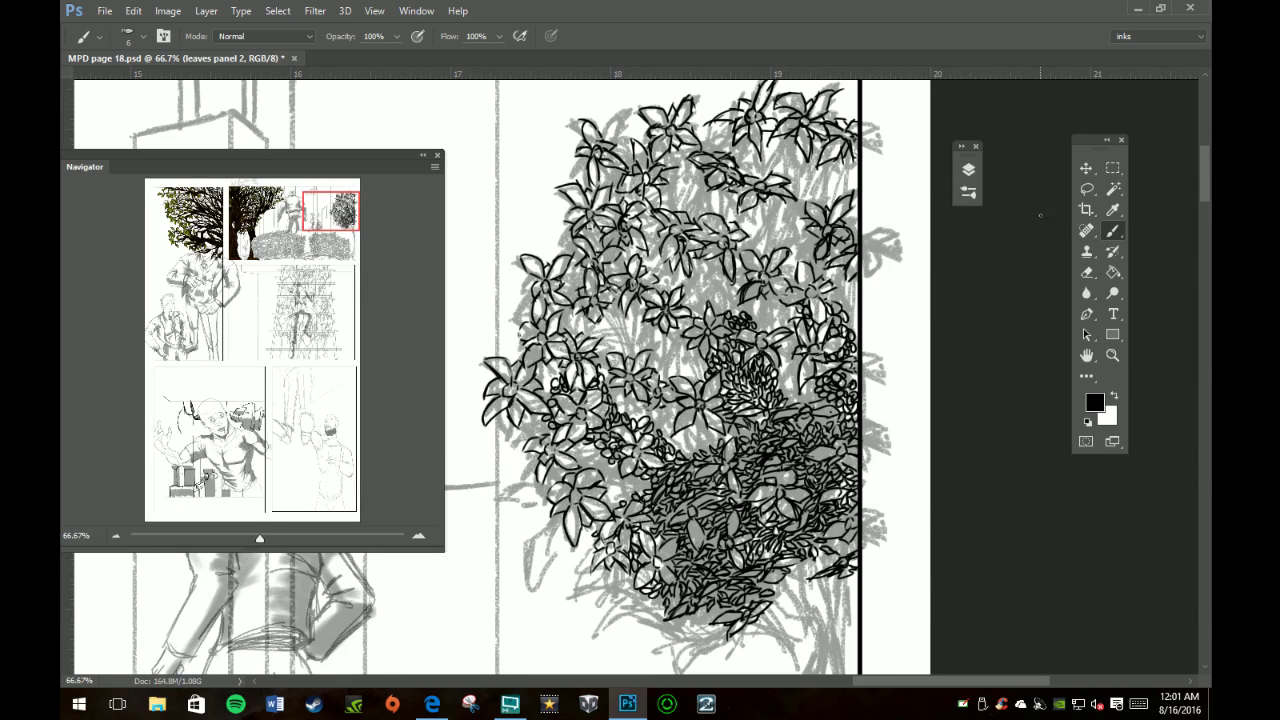
scroll(680, 380, down, 3)
scroll(680, 380, down, 1)
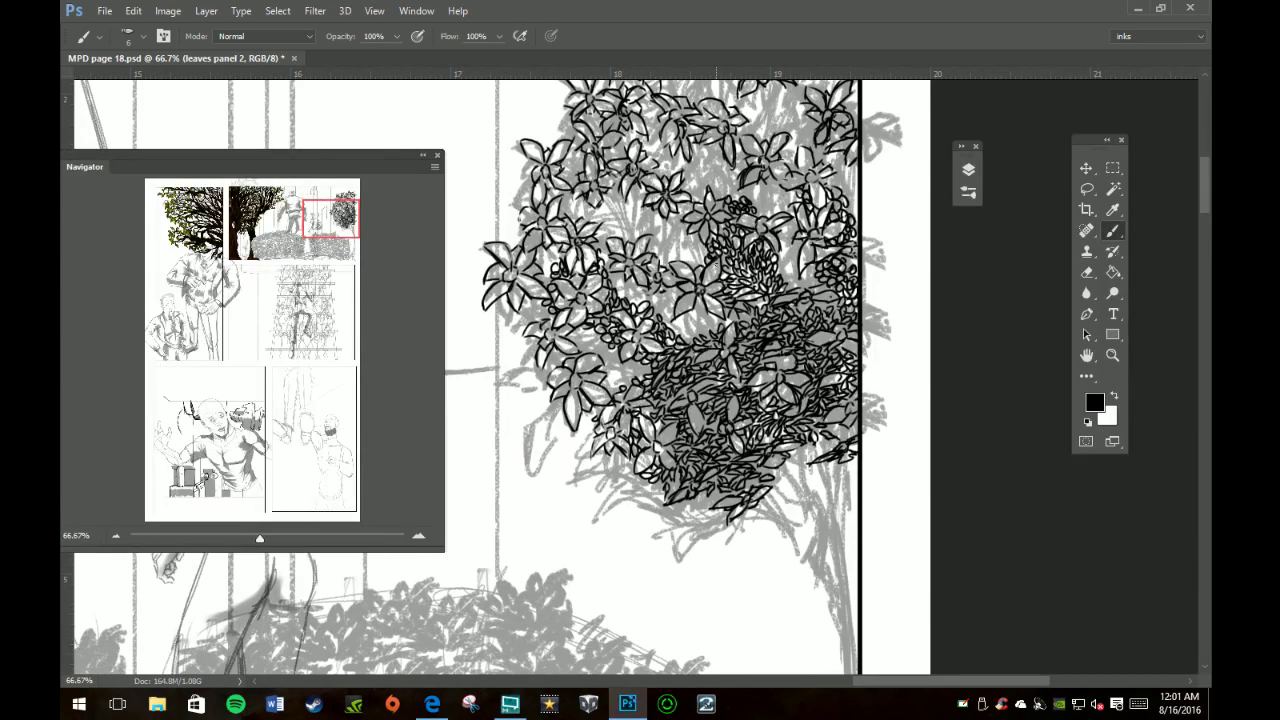
scroll(680, 380, up, 2)
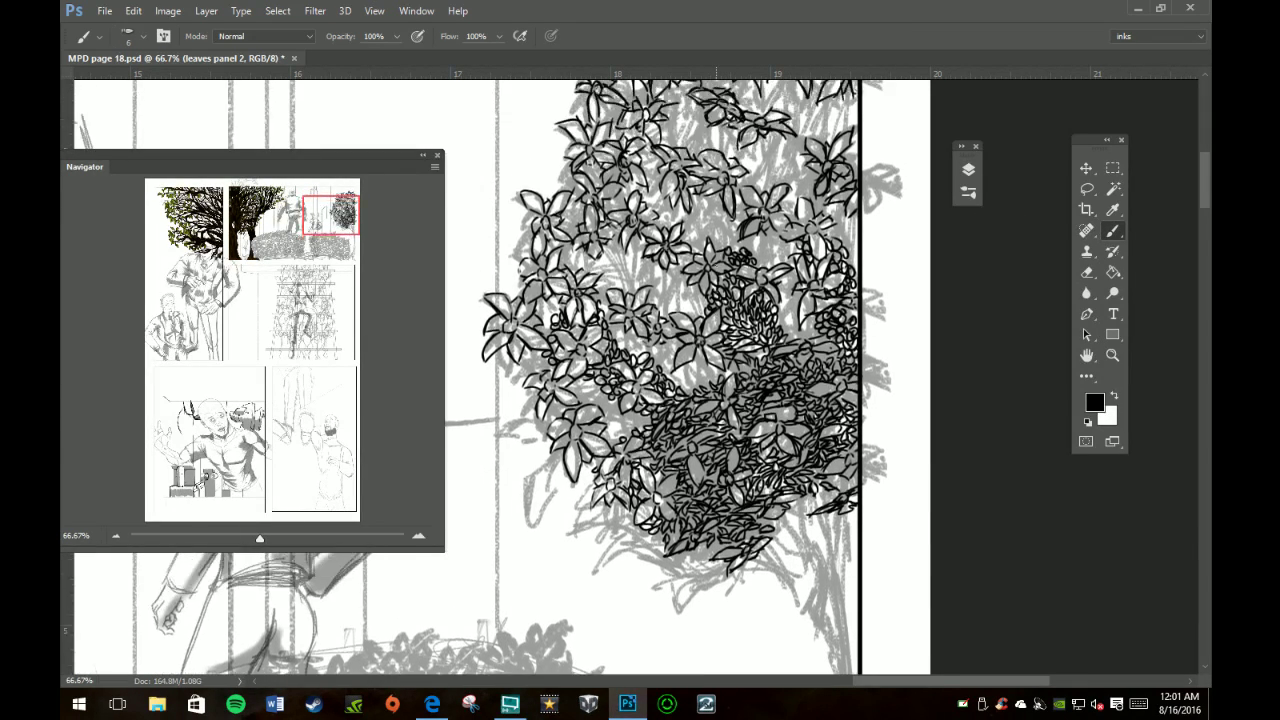
scroll(680, 380, up, 1)
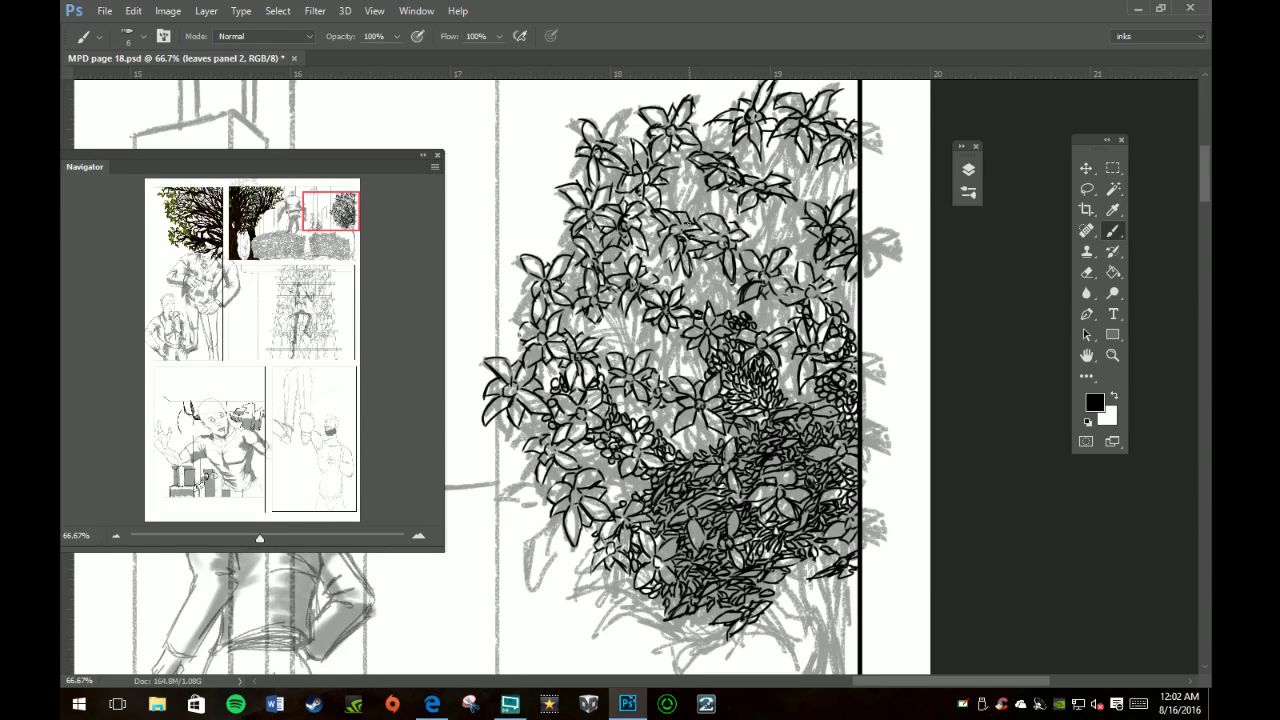
Step: Hide the backgrounds pencil group to view the inks alone
click(968, 170)
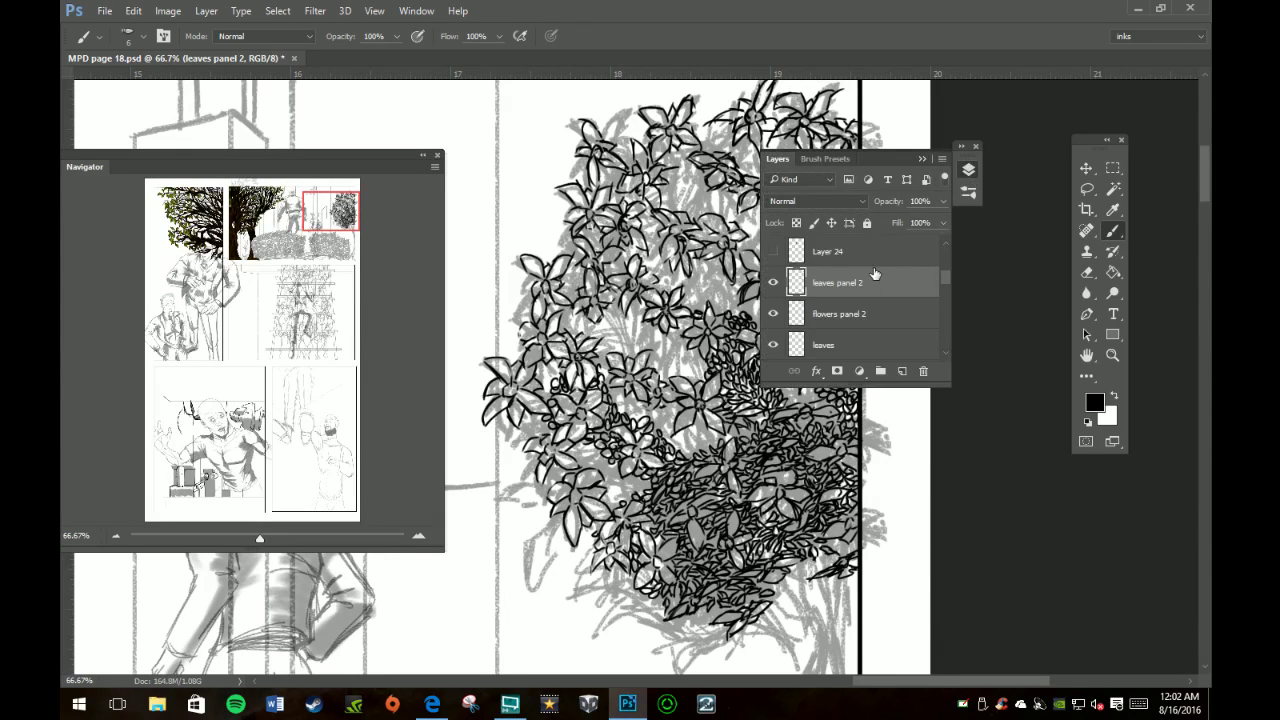
scroll(843, 316, down, 1)
scroll(843, 314, down, 2)
scroll(842, 312, down, 2)
scroll(841, 308, down, 2)
scroll(841, 308, down, 2)
scroll(845, 304, down, 2)
scroll(866, 298, down, 1)
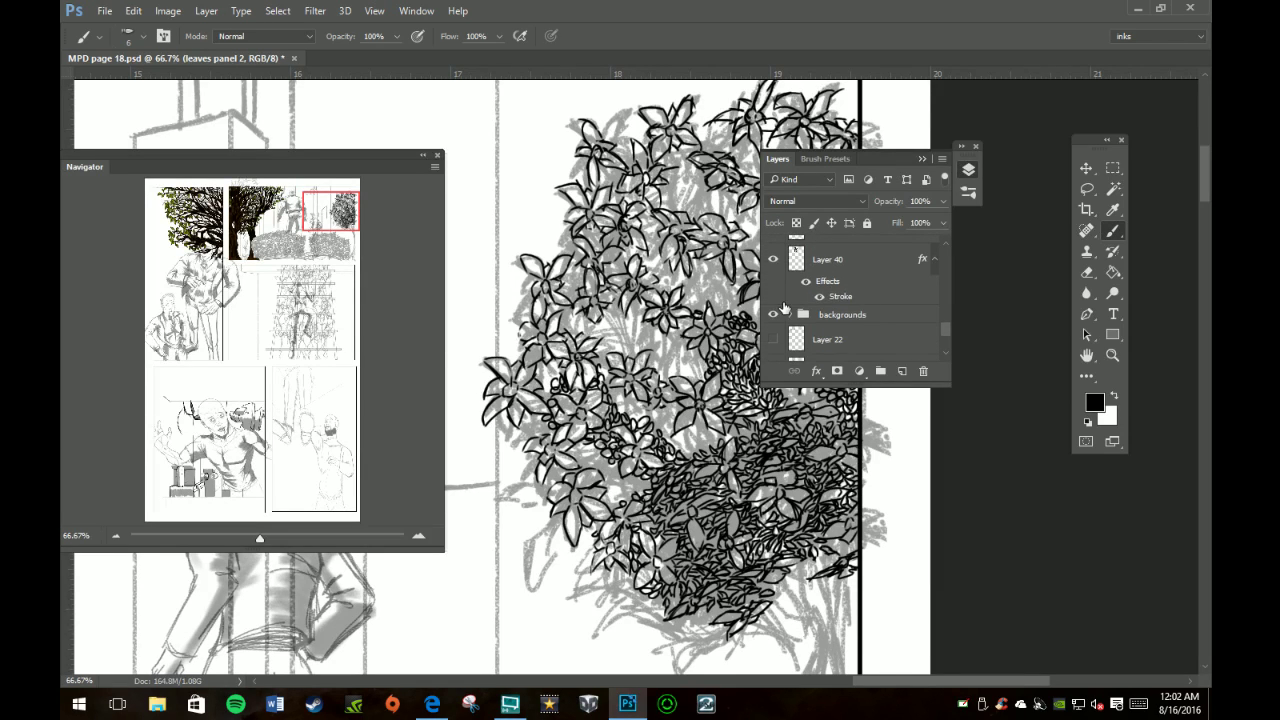
click(774, 316)
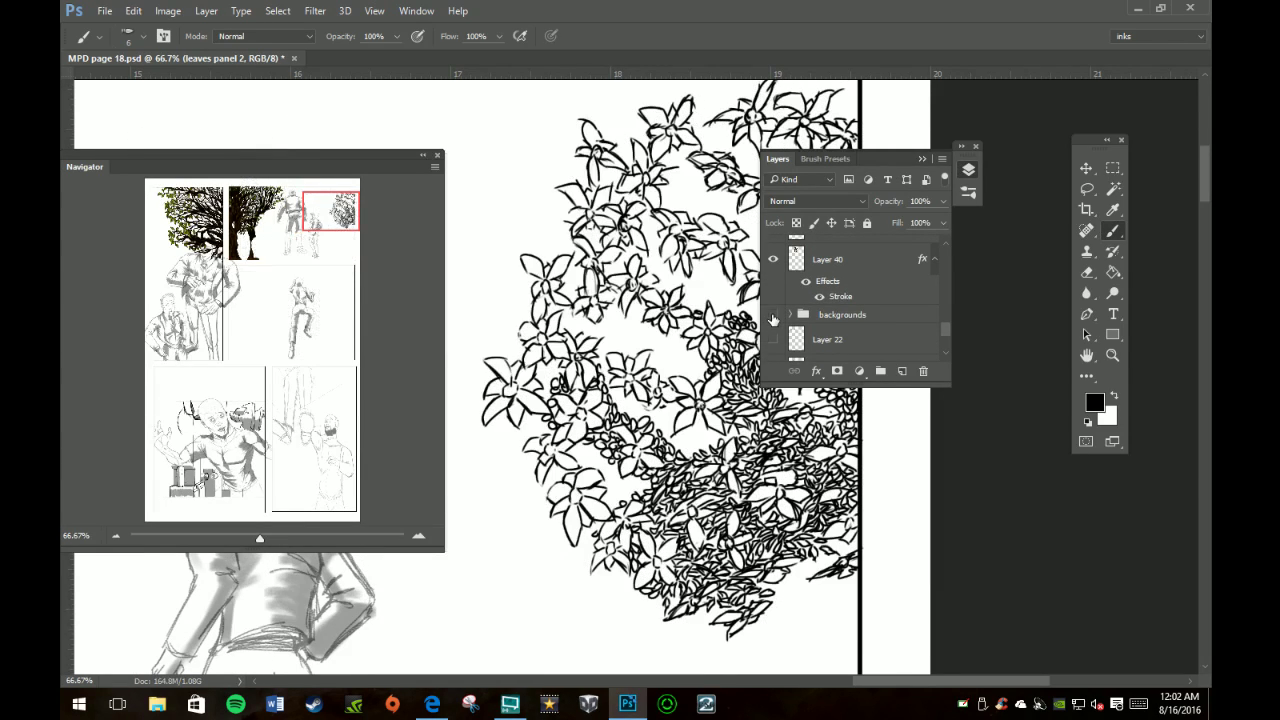
Step: Collapse the Layers panel, then reopen it and show the backgrounds group again
click(923, 159)
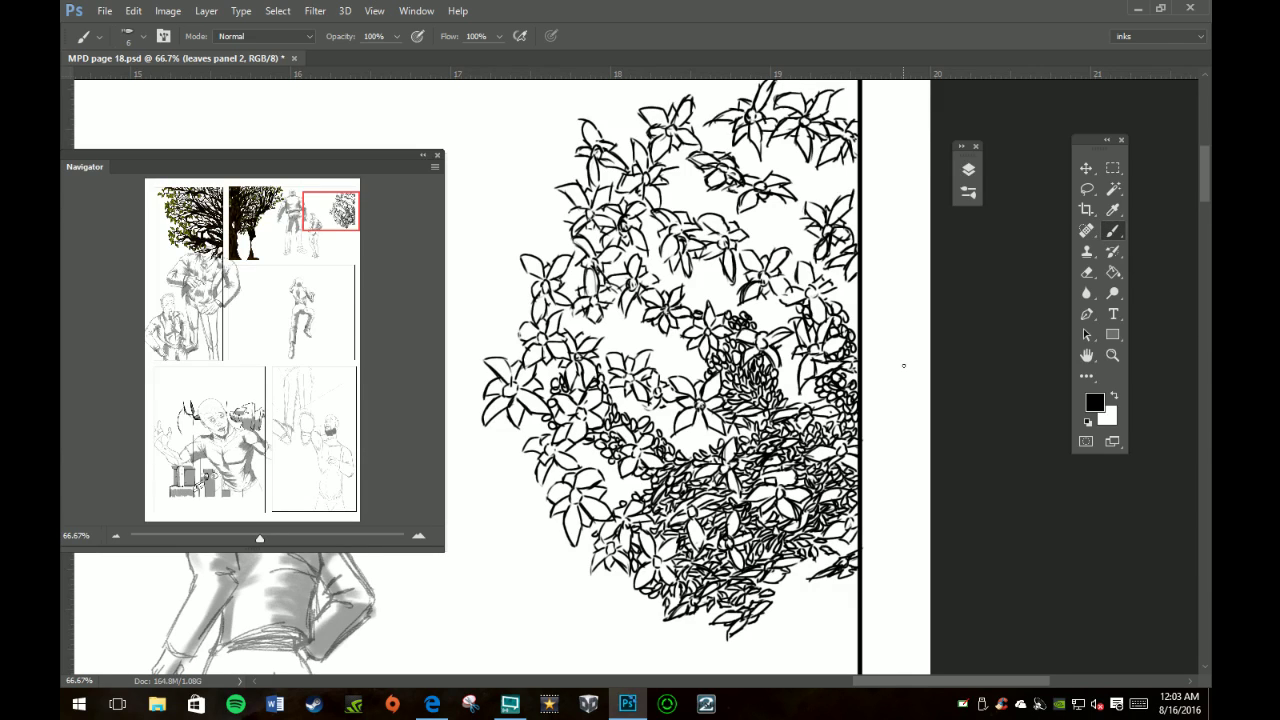
click(968, 169)
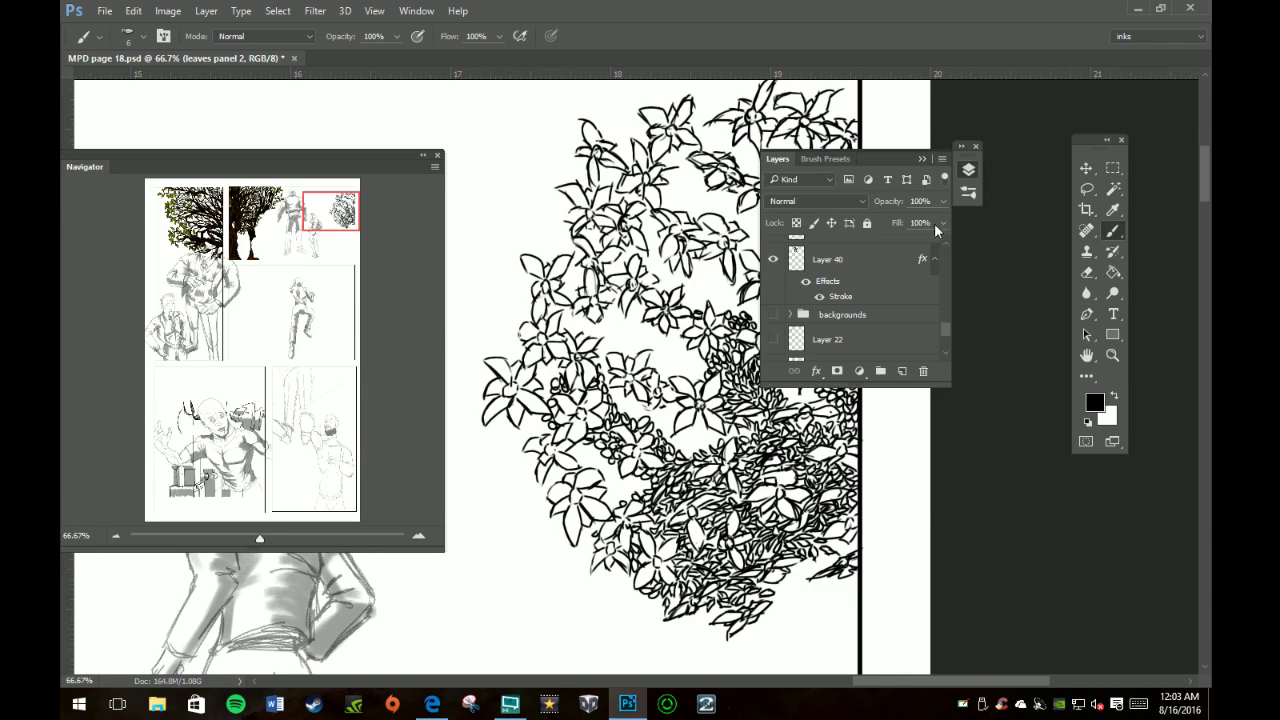
click(772, 315)
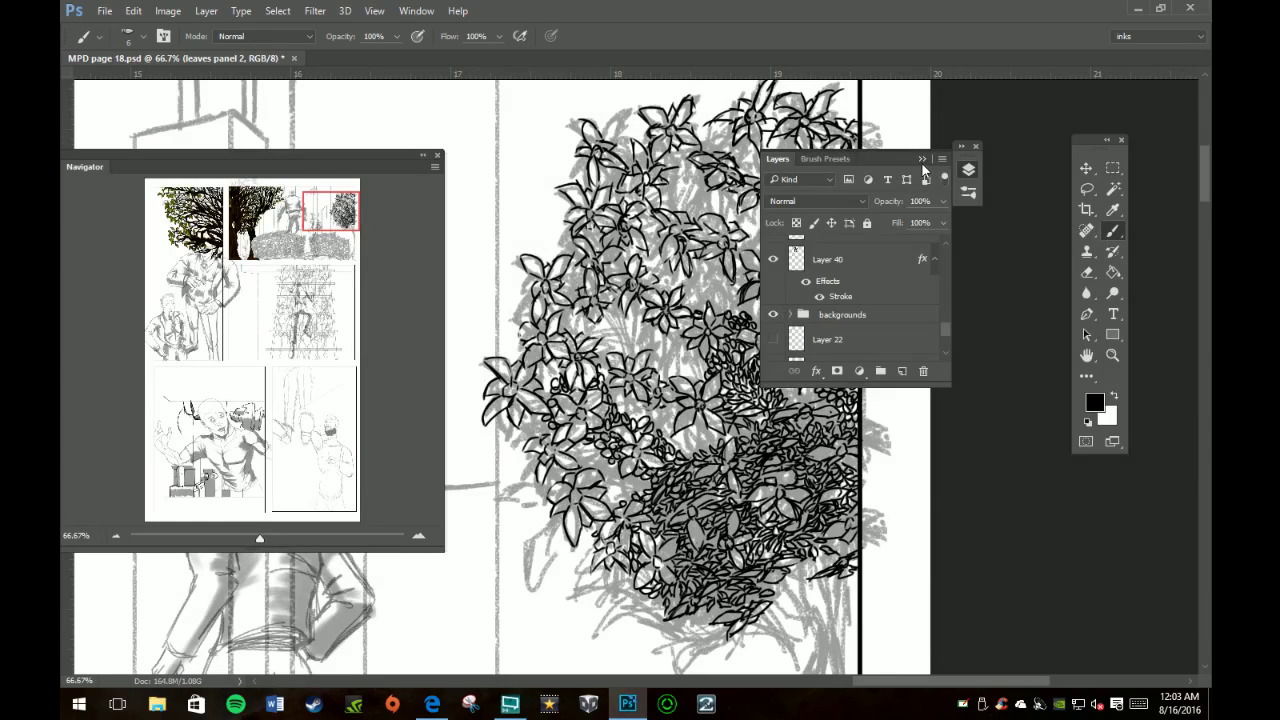
click(922, 159)
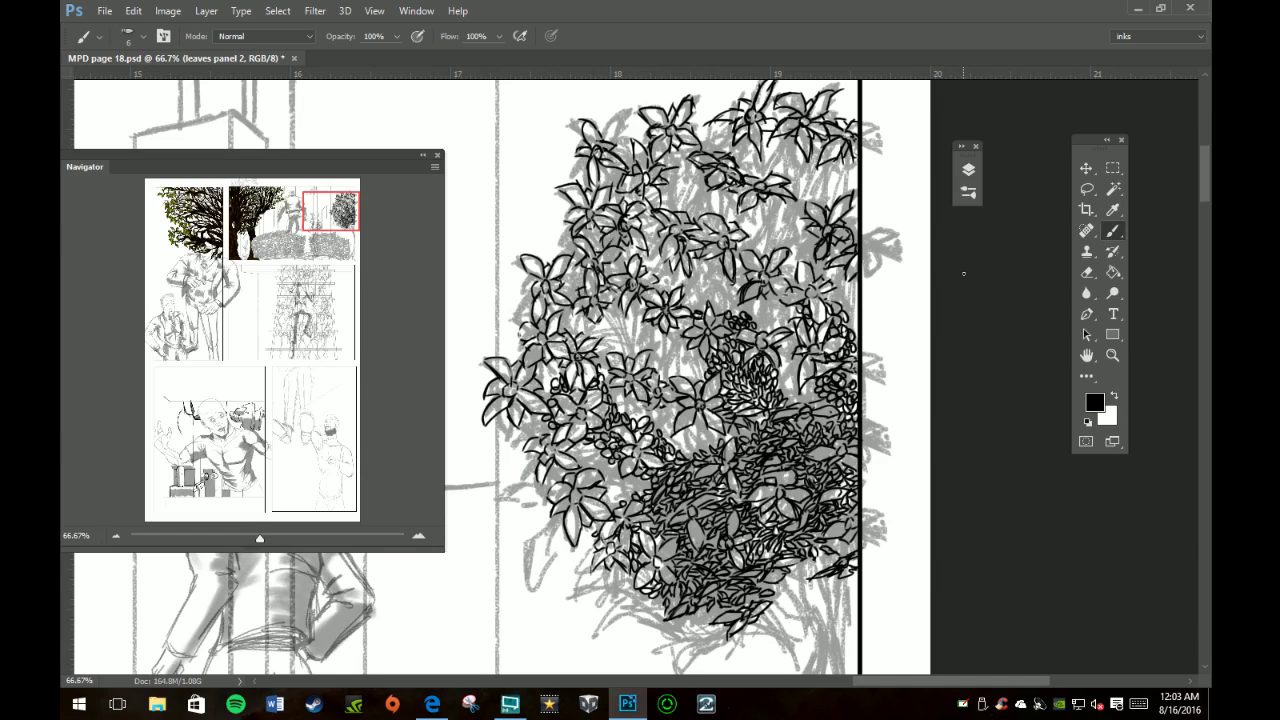
click(968, 169)
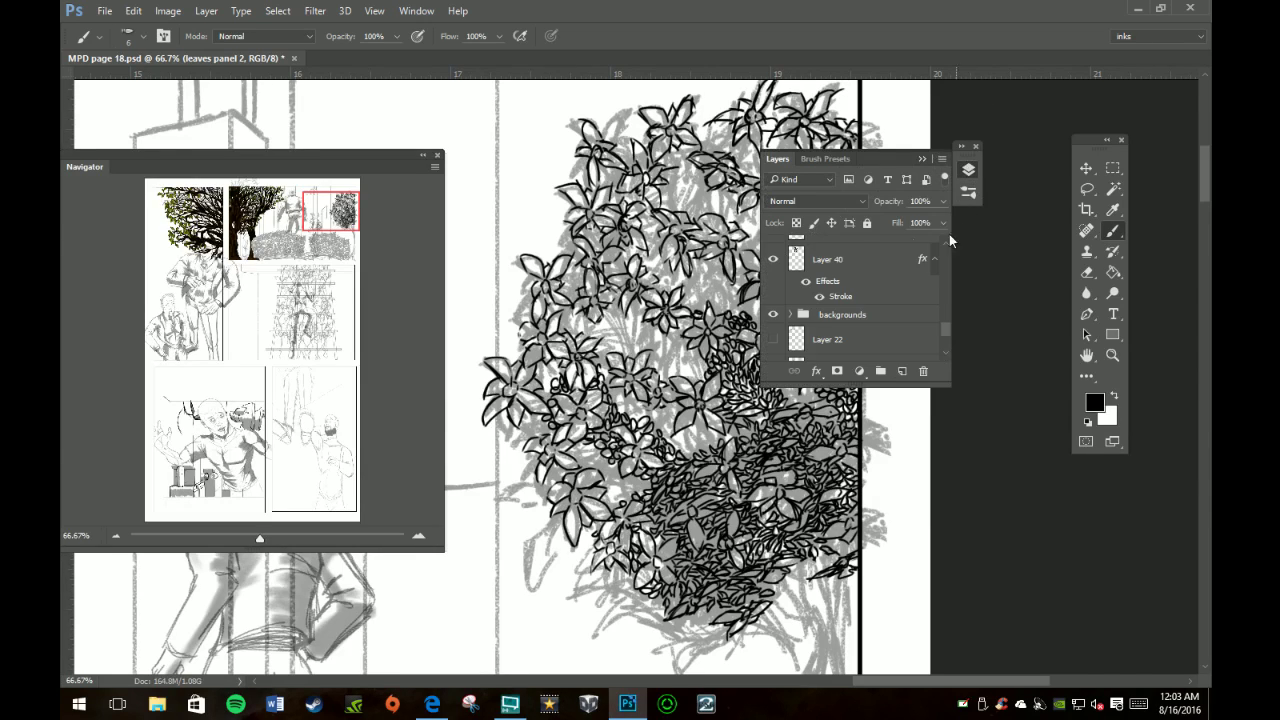
scroll(870, 268, up, 2)
scroll(870, 265, up, 2)
Step: Create a layer named 'branches panel 2' above leaves panel 2, then collapse the layer list
scroll(870, 262, up, 2)
scroll(870, 259, up, 2)
scroll(870, 258, down, 2)
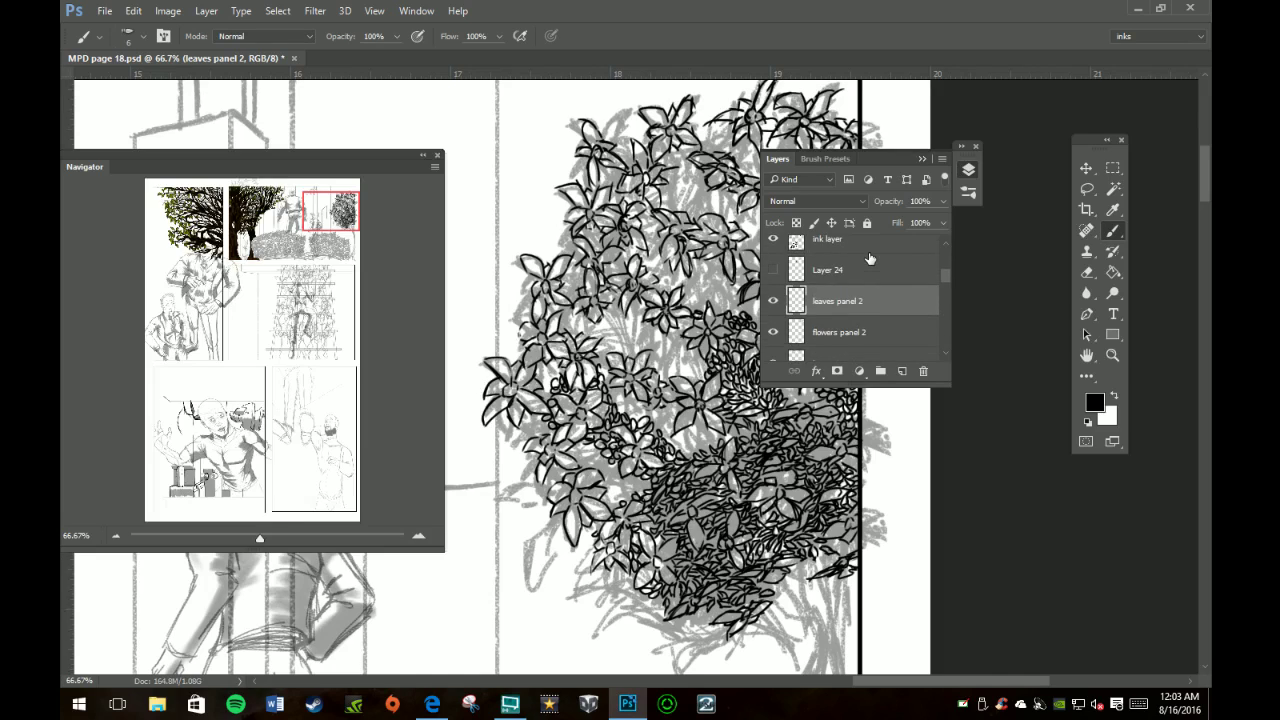
scroll(869, 259, down, 1)
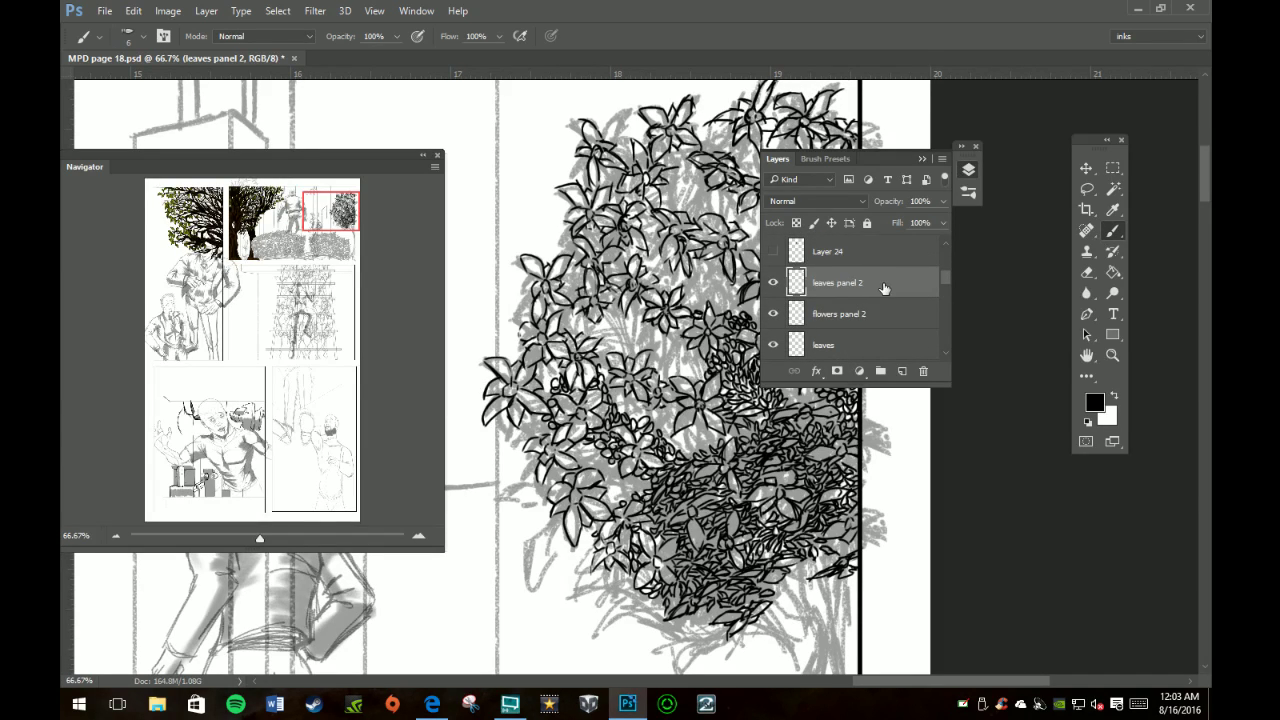
click(902, 371)
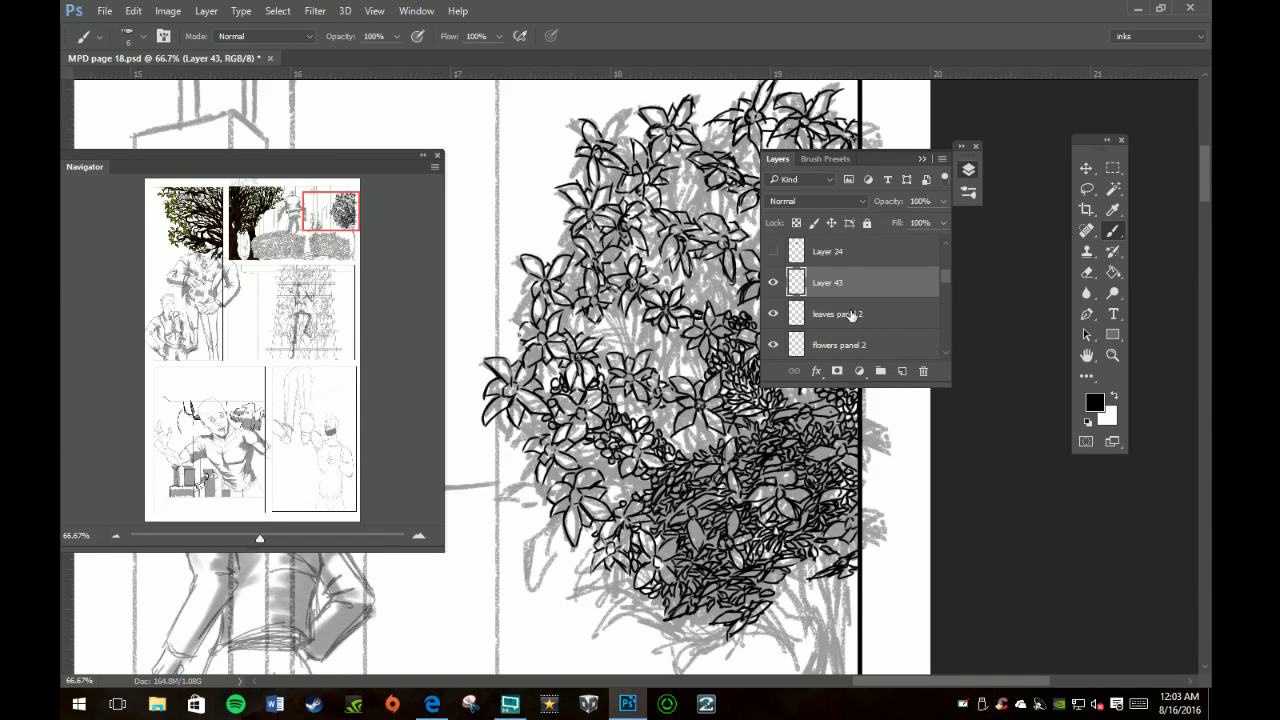
double_click(829, 283)
text(branches panel 2)
key(Return)
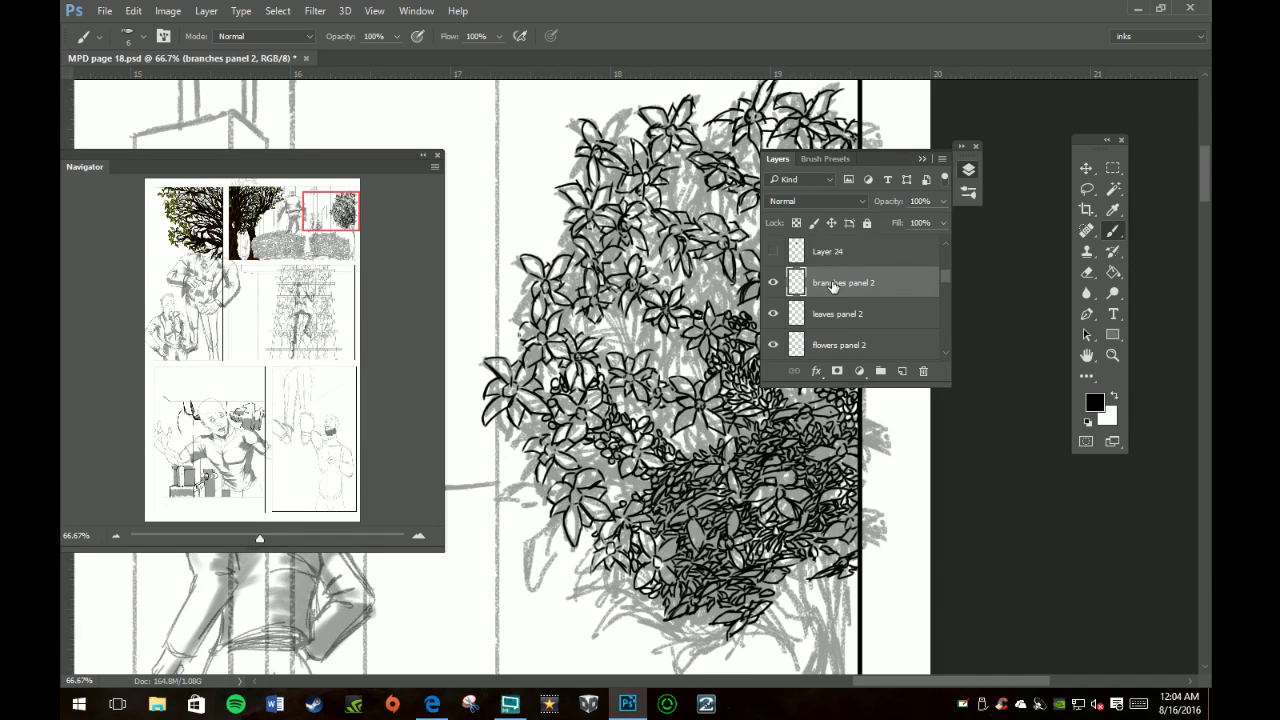
click(922, 159)
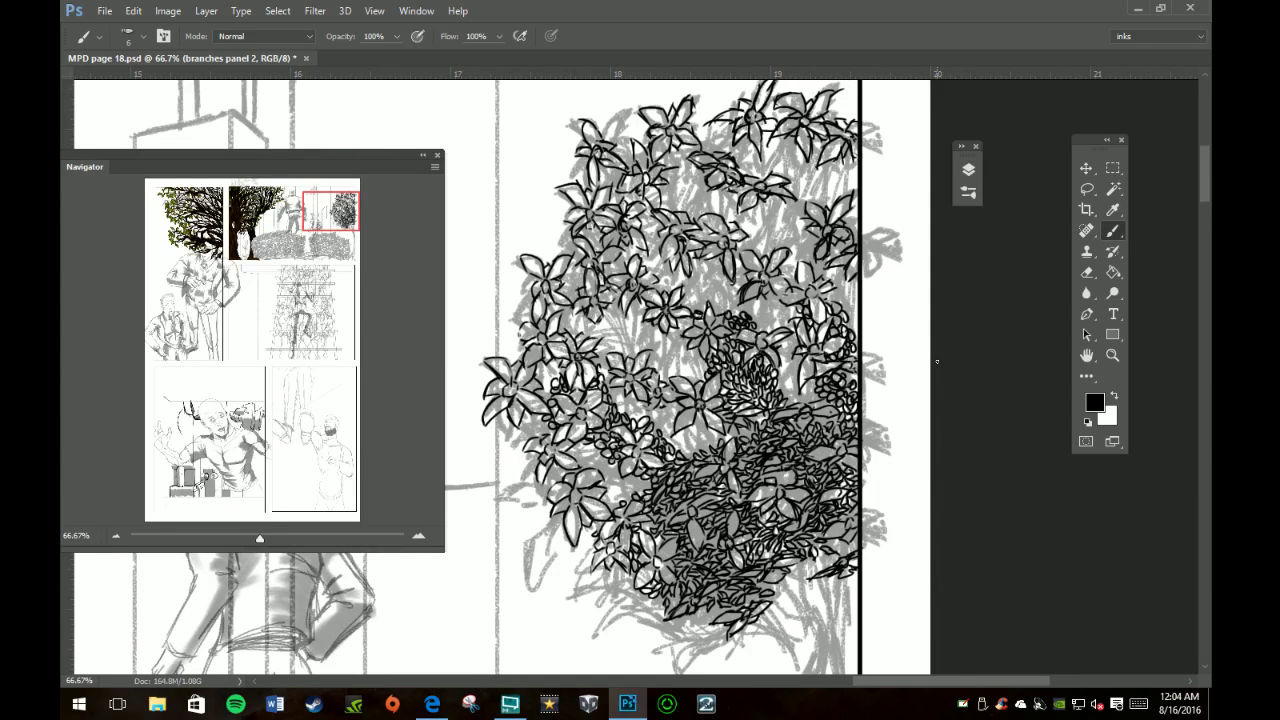
Step: Pan down to the trunk and ink its first lines below the foliage
key(h)
drag(788, 364, 767, 257)
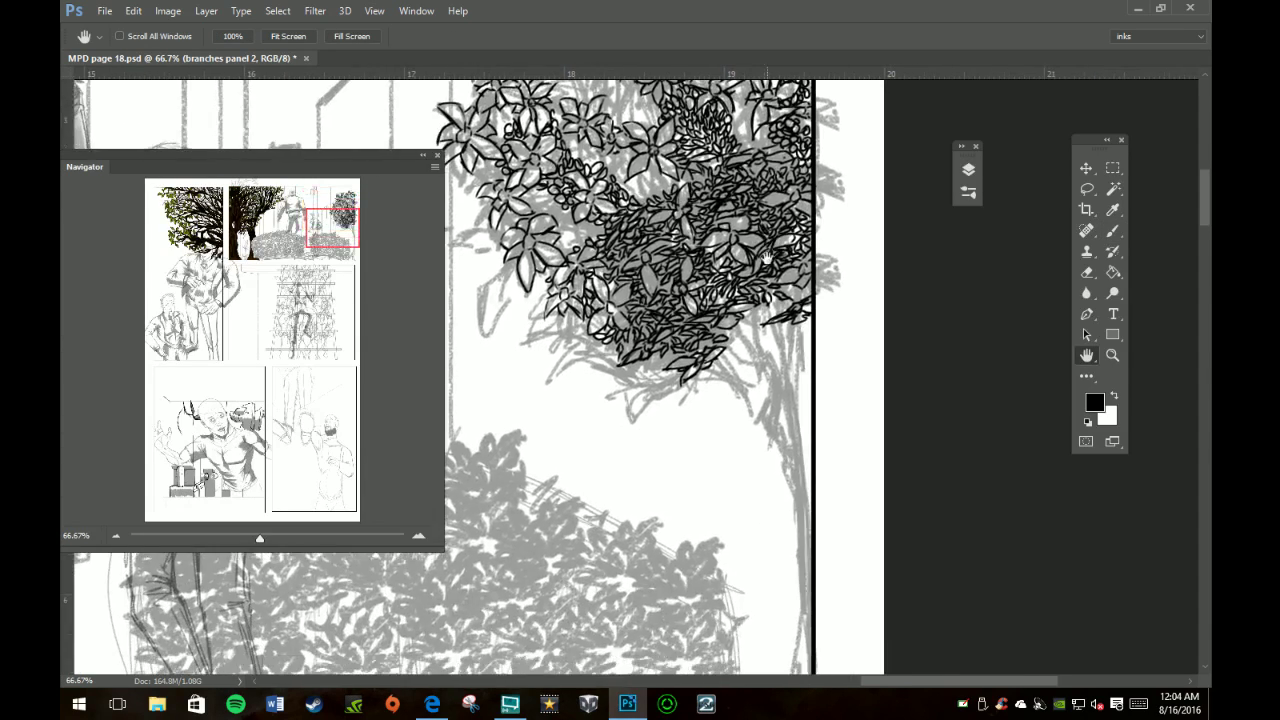
mouse_move(784, 404)
mouse_down()
mouse_move(737, 223)
mouse_move(715, 212)
mouse_up()
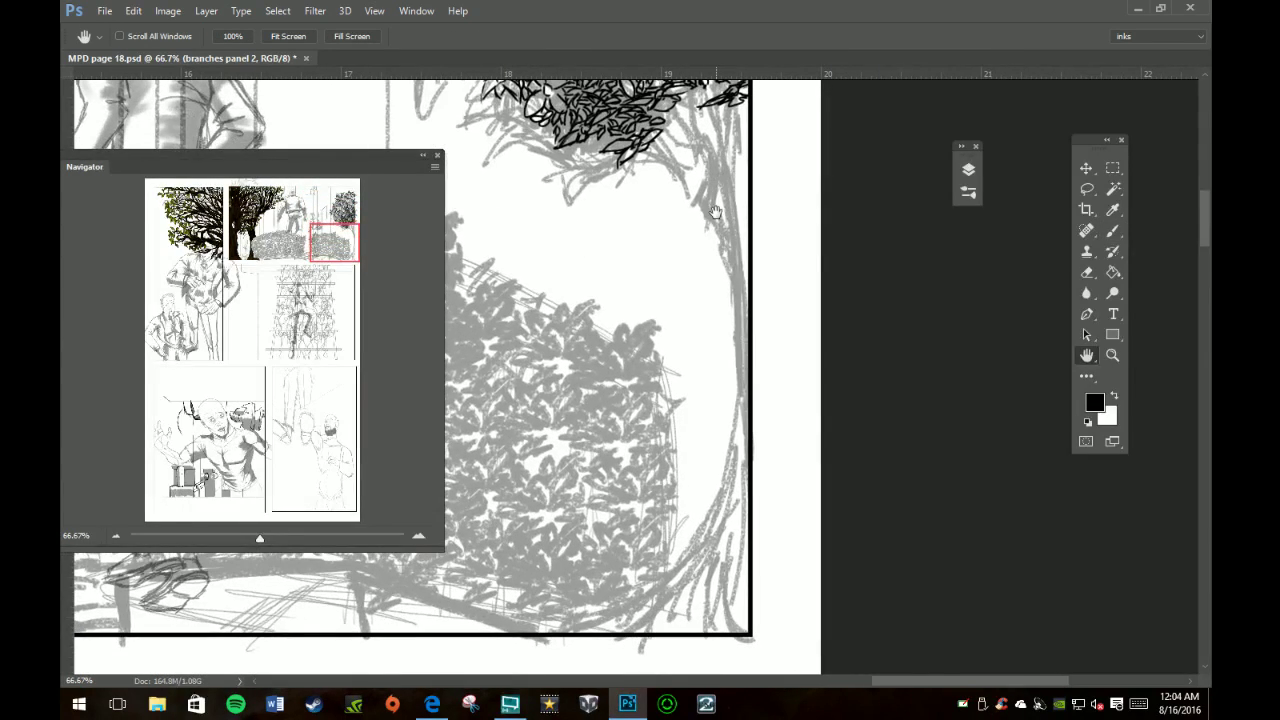
key(b)
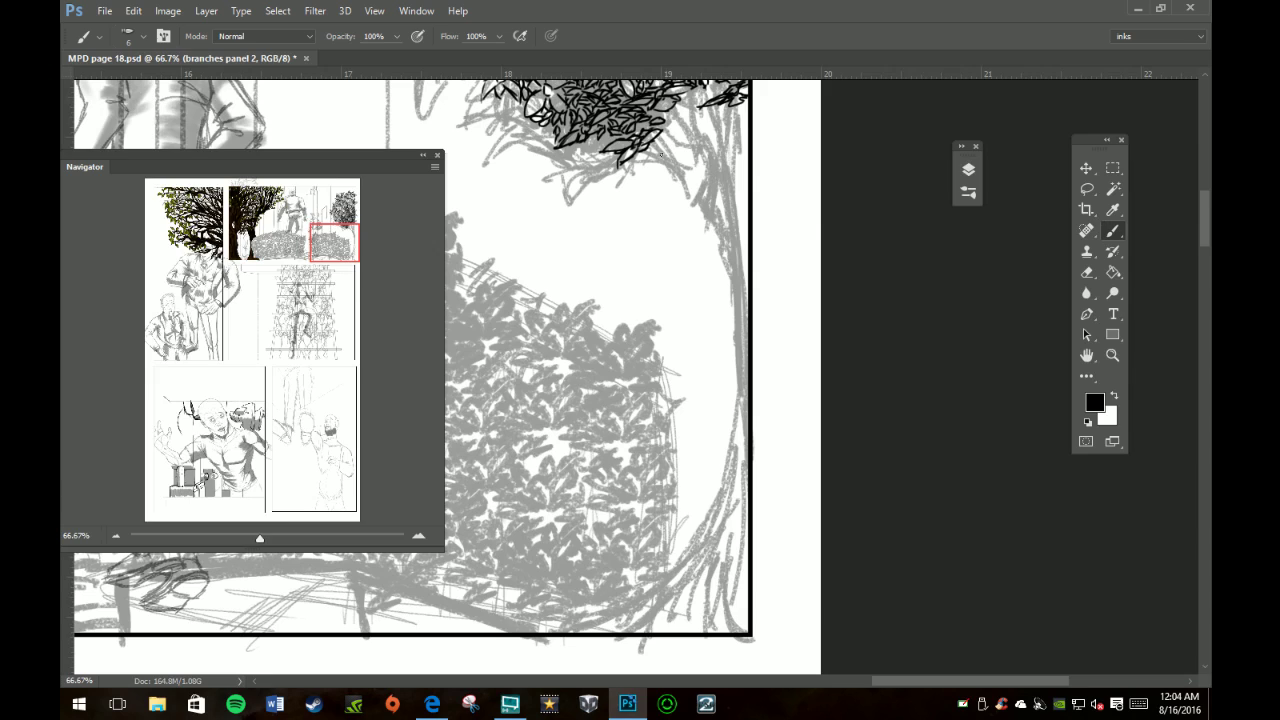
mouse_move(650, 140)
mouse_down()
mouse_move(704, 210)
mouse_move(727, 270)
mouse_move(740, 403)
mouse_move(698, 568)
mouse_move(648, 634)
mouse_up()
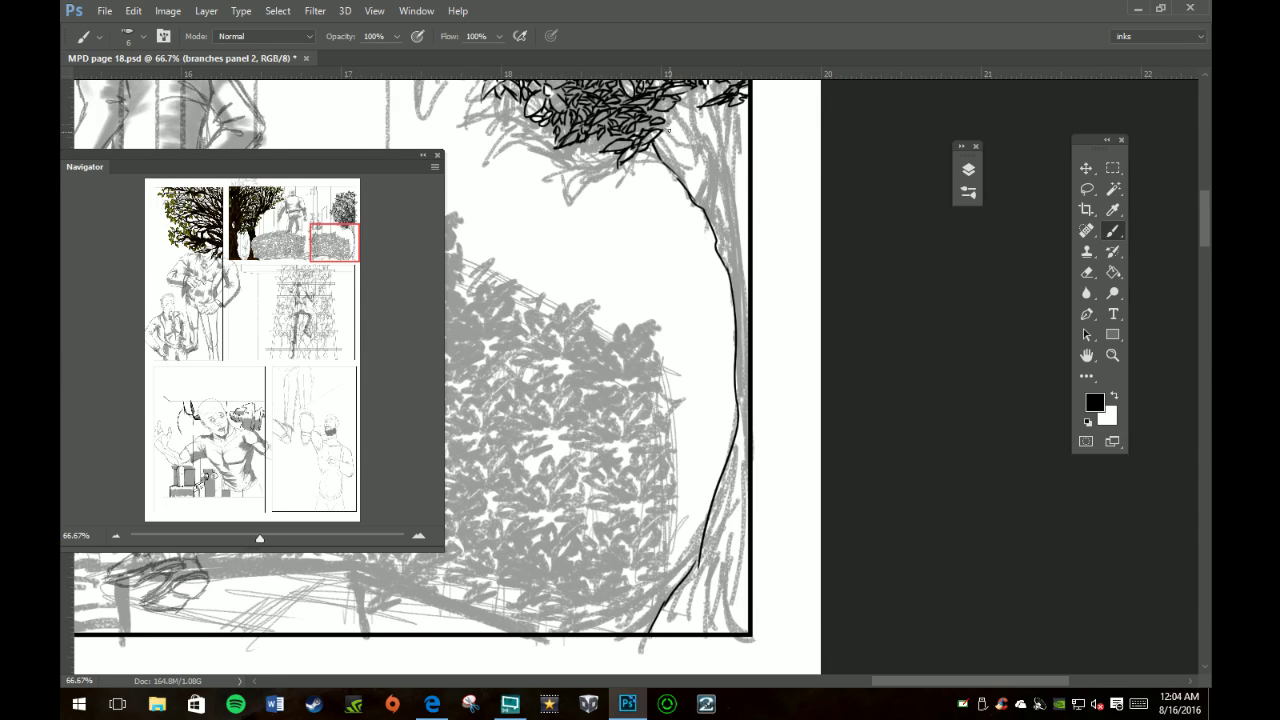
mouse_move(675, 131)
mouse_down()
mouse_move(694, 133)
mouse_move(677, 142)
mouse_move(679, 119)
mouse_up()
drag(694, 124, 702, 166)
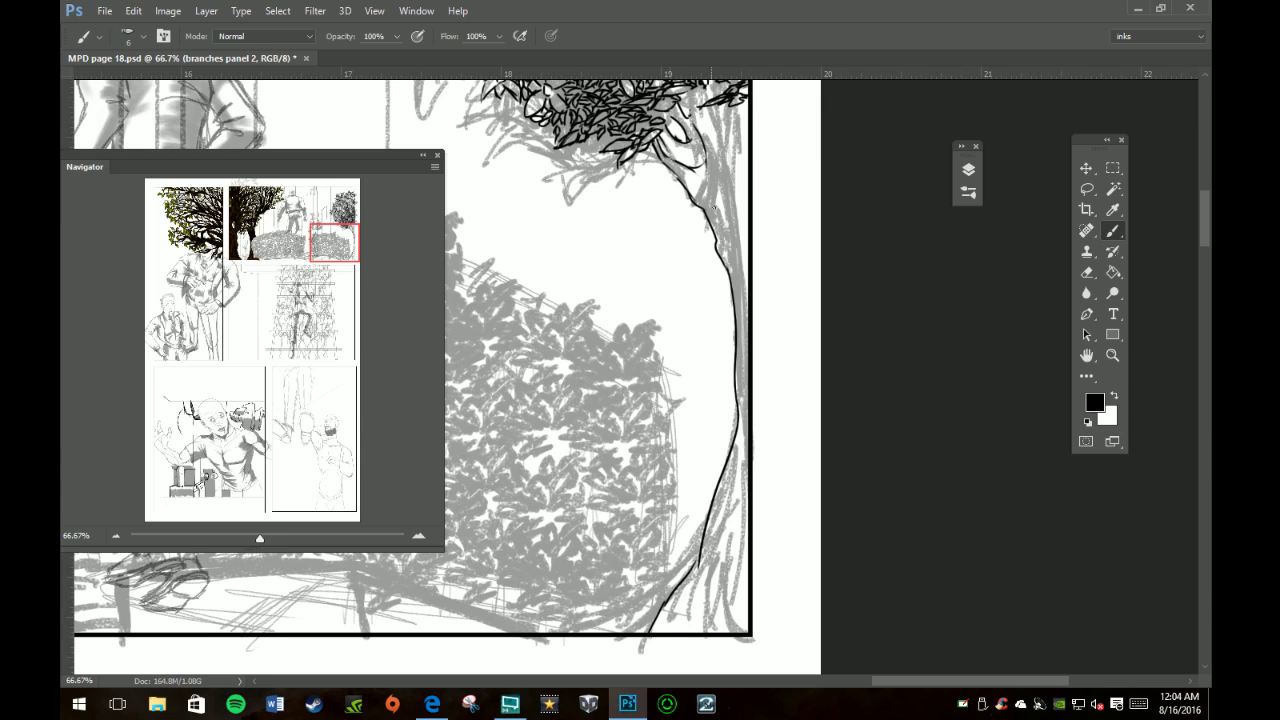
drag(665, 117, 677, 124)
Step: Ink the trunk's sides down to the bottom along the panel border
drag(710, 106, 722, 178)
drag(734, 124, 745, 296)
drag(705, 188, 740, 284)
drag(748, 166, 748, 200)
mouse_move(753, 252)
mouse_down()
mouse_move(748, 480)
mouse_move(706, 580)
mouse_up()
drag(740, 532, 730, 544)
mouse_move(732, 542)
mouse_down()
mouse_move(718, 620)
mouse_move(736, 562)
mouse_move(734, 624)
mouse_move(684, 622)
mouse_up()
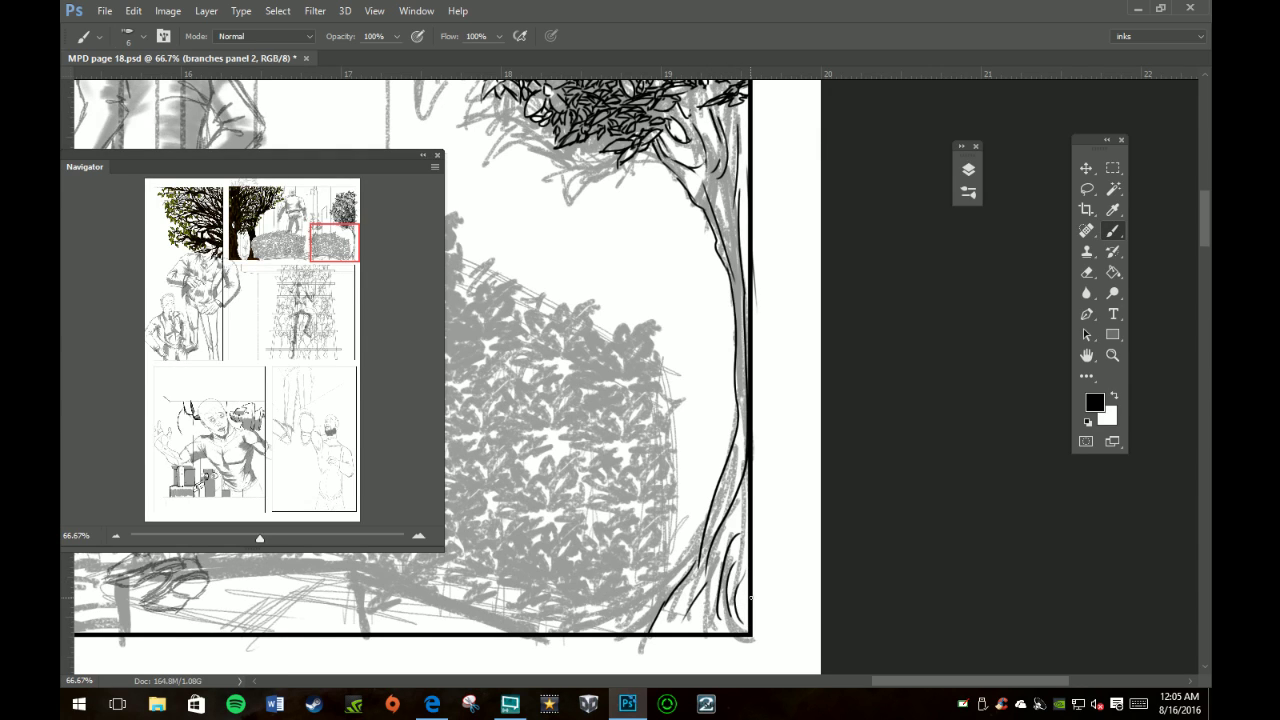
mouse_move(732, 236)
mouse_down()
mouse_move(746, 456)
mouse_move(716, 528)
mouse_move(746, 576)
mouse_up()
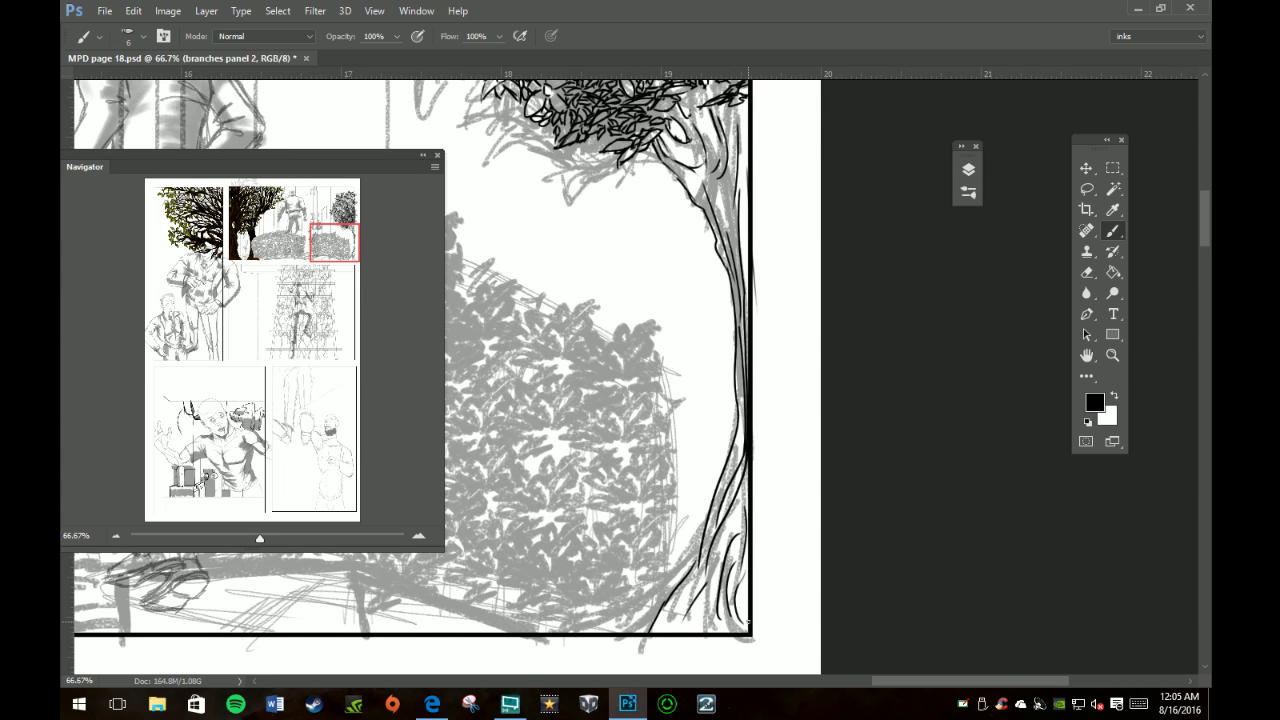
scroll(740, 395, up, 1)
Step: Scroll up and add one more stroke on the trunk's right edge
scroll(730, 395, up, 3)
scroll(720, 395, up, 1)
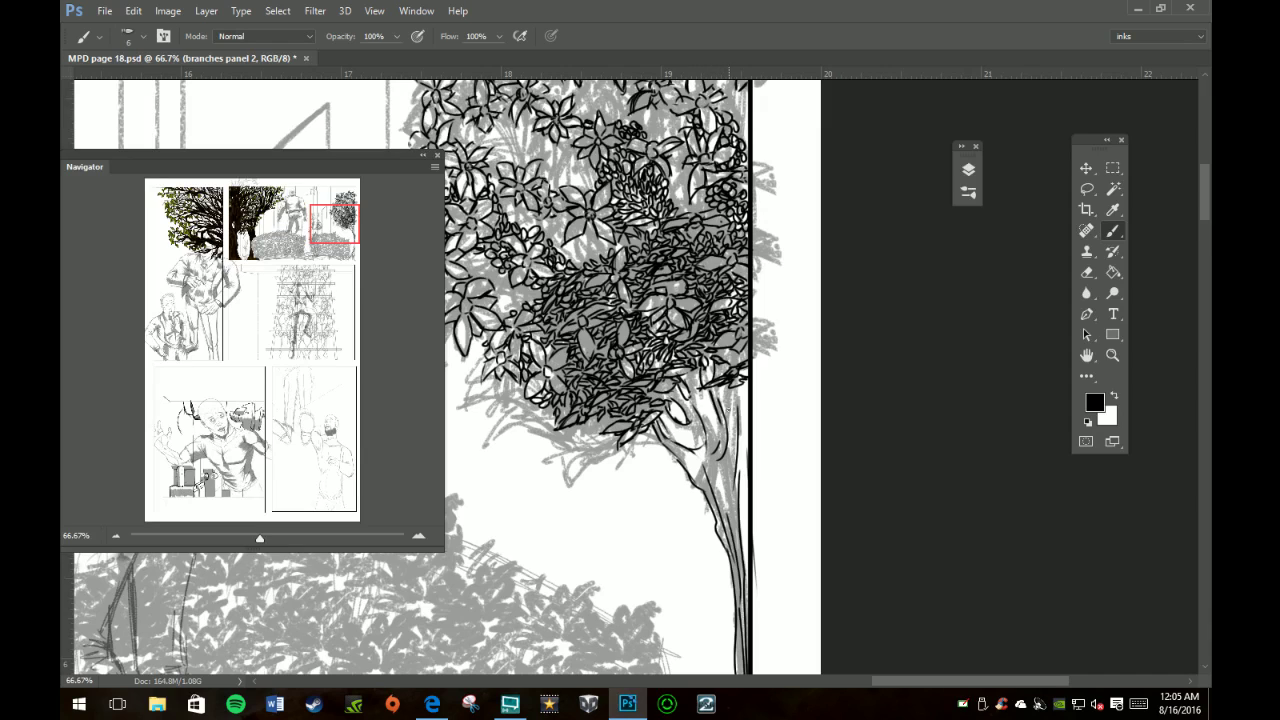
drag(748, 414, 745, 381)
scroll(799, 423, up, 1)
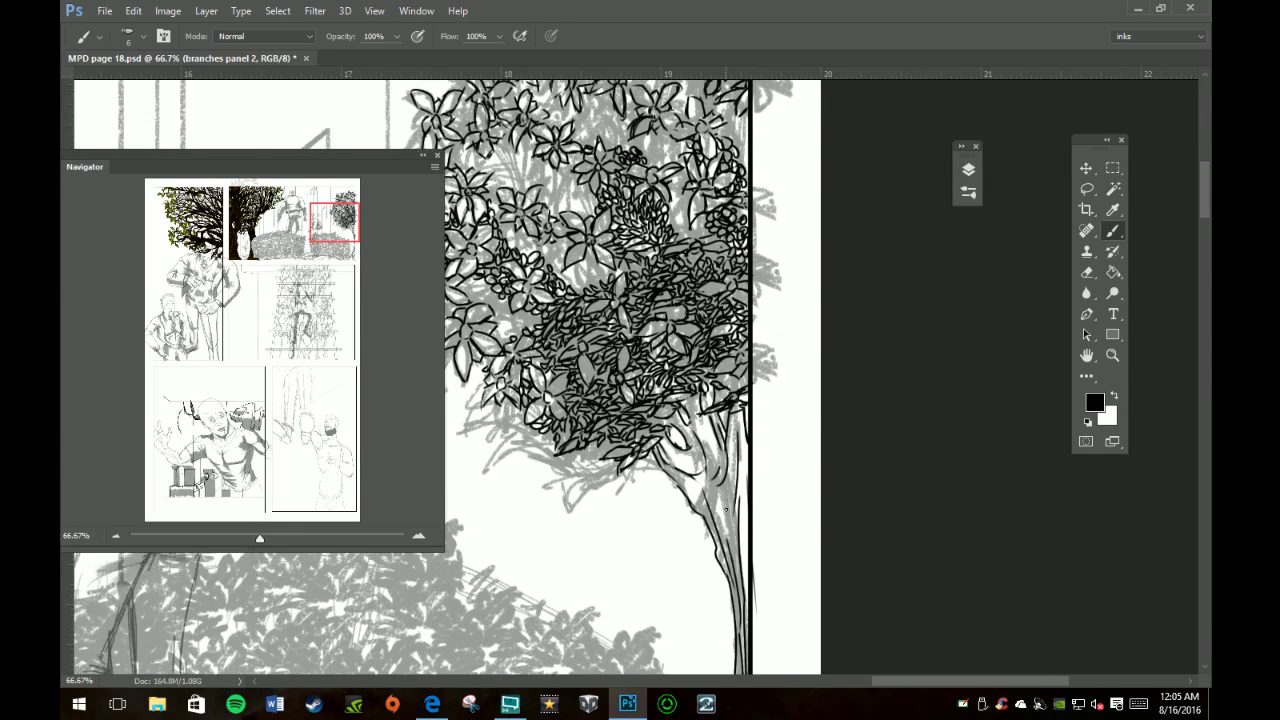
scroll(799, 423, up, 1)
Step: Move the Navigator to the right side and add ink marks in the dense foliage
drag(242, 168, 1030, 186)
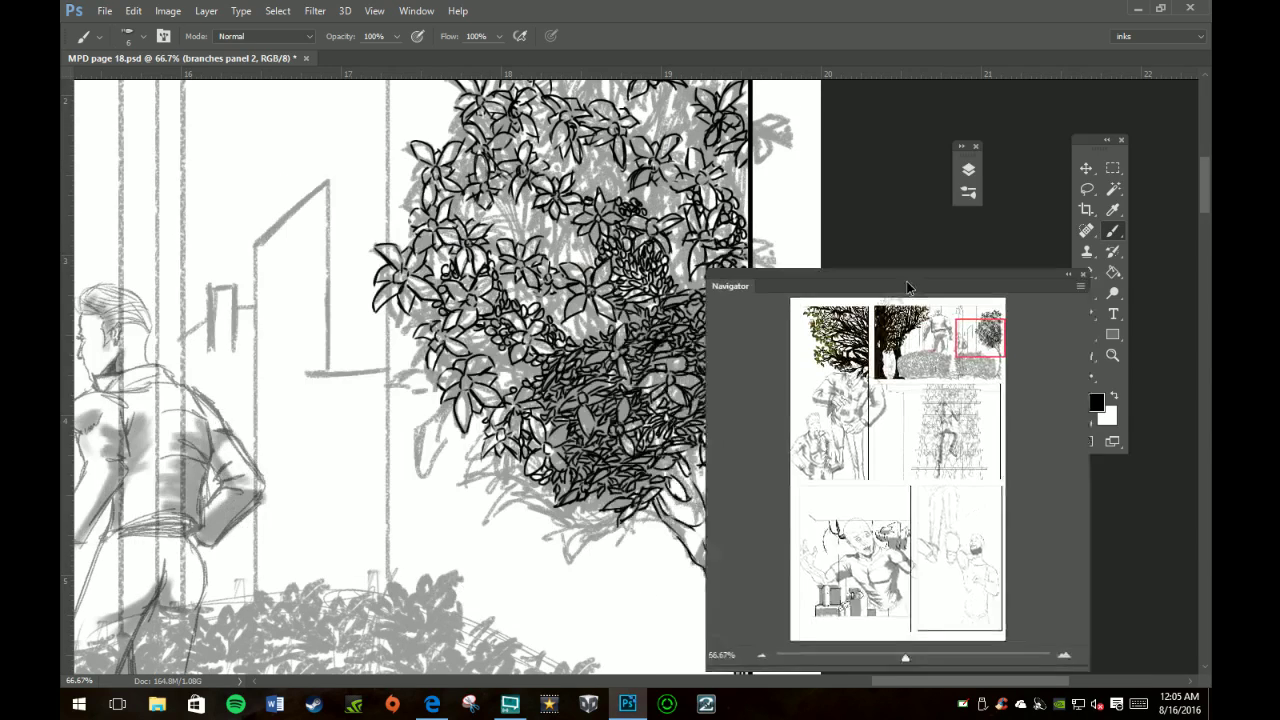
scroll(440, 370, up, 1)
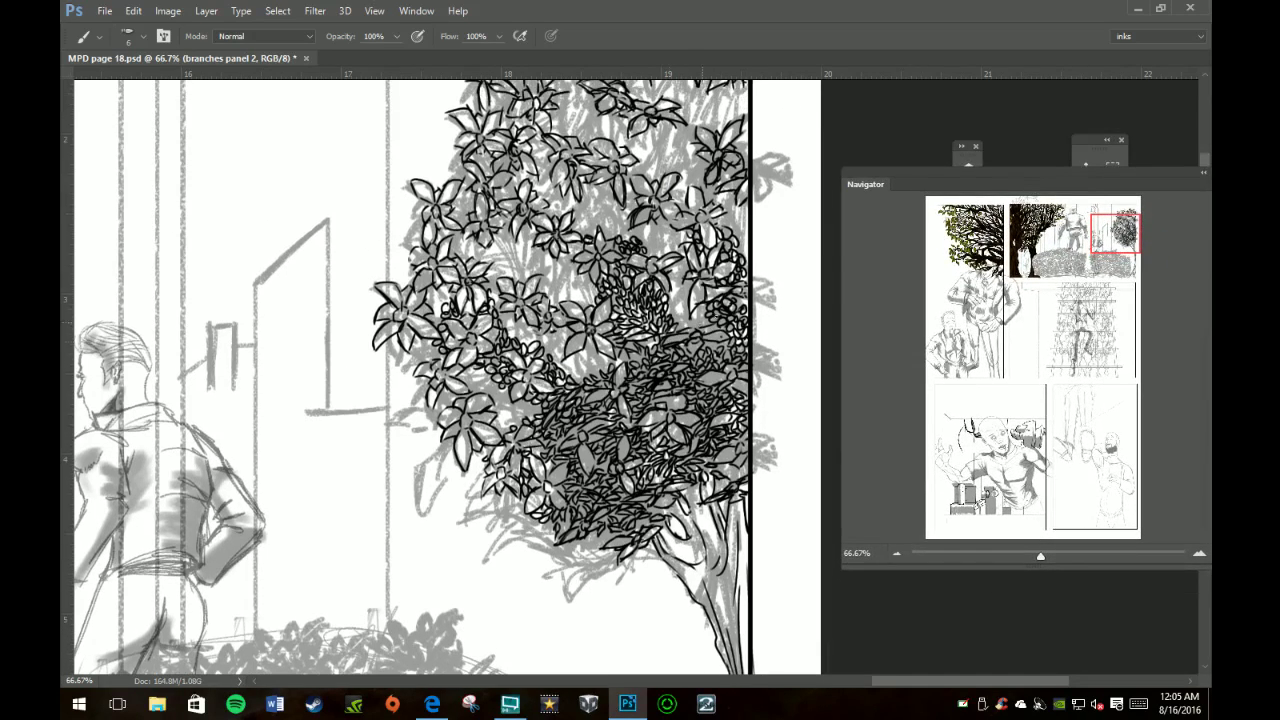
scroll(723, 262, up, 1)
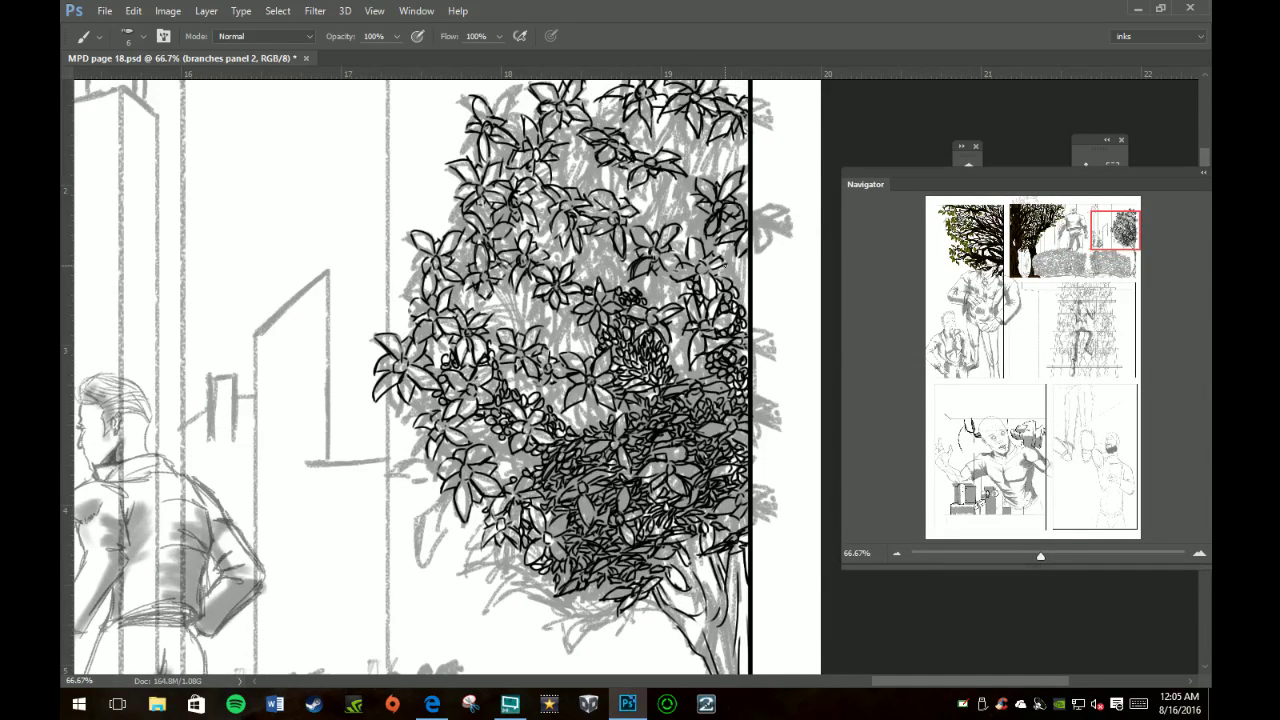
mouse_move(589, 382)
mouse_down()
mouse_move(600, 428)
mouse_move(556, 412)
mouse_move(548, 374)
mouse_move(510, 364)
mouse_up()
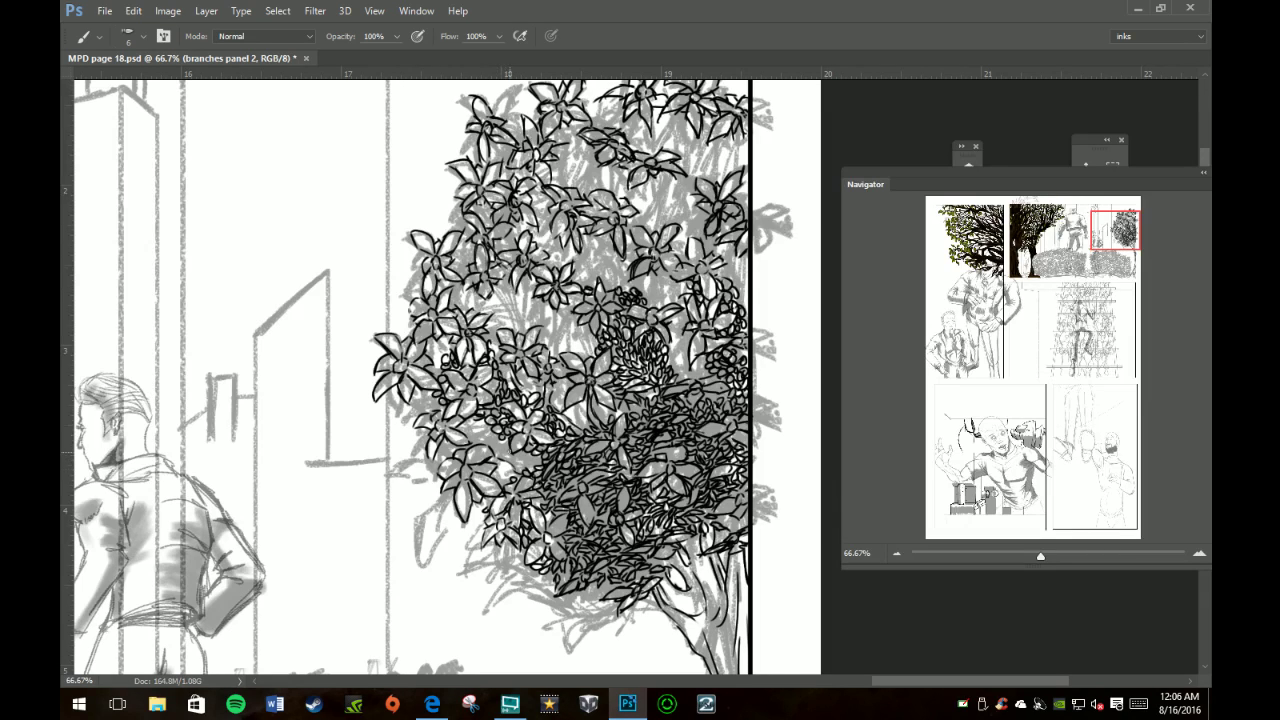
Step: Add four small black ink marks to fill gaps in the tree crown's dense foliage
drag(490, 432, 512, 454)
mouse_move(466, 432)
mouse_down()
mouse_move(480, 442)
mouse_move(492, 424)
mouse_up()
drag(522, 459, 538, 462)
drag(576, 424, 582, 412)
Step: Ink details in the berry cluster and petal edges in the central flower cluster
mouse_move(582, 350)
mouse_down()
mouse_move(576, 316)
mouse_move(594, 362)
mouse_move(581, 320)
mouse_move(557, 328)
mouse_up()
mouse_move(557, 332)
mouse_down()
mouse_move(556, 311)
mouse_move(552, 330)
mouse_up()
mouse_move(552, 330)
mouse_down()
mouse_move(547, 296)
mouse_move(522, 326)
mouse_up()
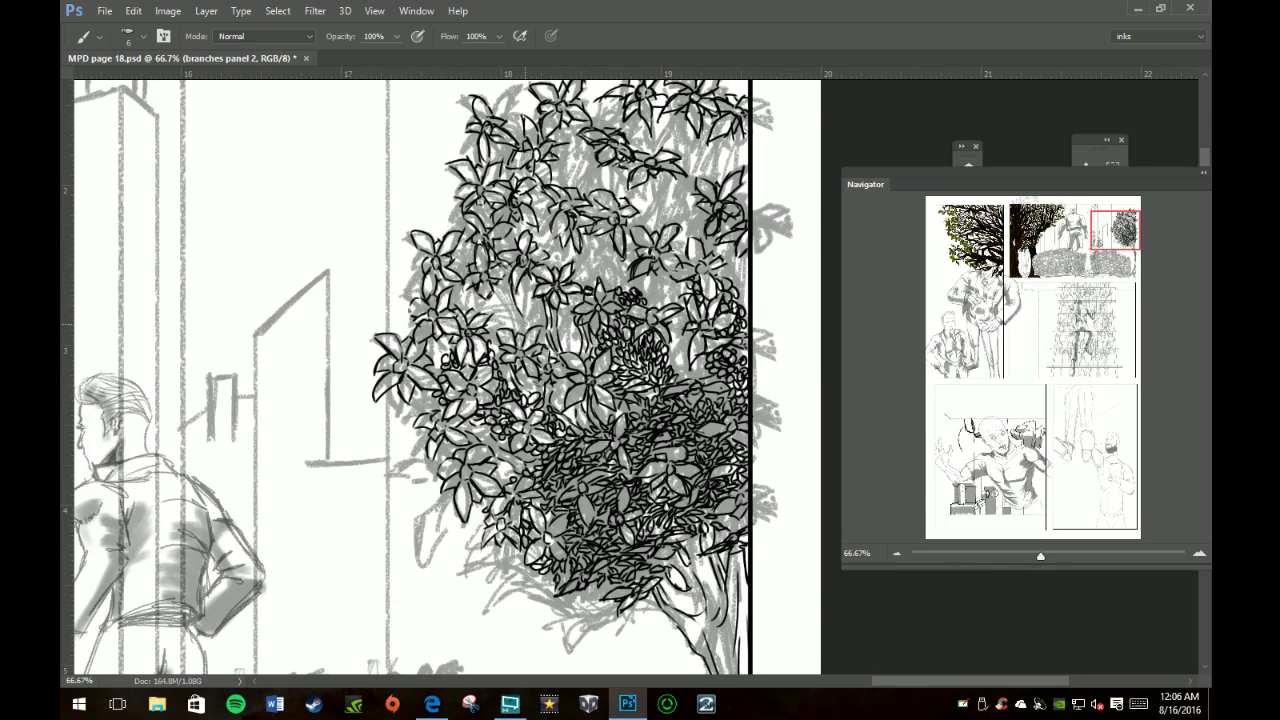
mouse_move(498, 284)
mouse_down()
mouse_move(518, 336)
mouse_move(508, 302)
mouse_up()
mouse_move(579, 268)
mouse_down()
mouse_move(592, 240)
mouse_move(600, 270)
mouse_move(612, 226)
mouse_up()
drag(558, 262, 550, 216)
mouse_move(552, 265)
mouse_down()
mouse_move(540, 218)
mouse_move(553, 266)
mouse_move(585, 273)
mouse_move(598, 238)
mouse_up()
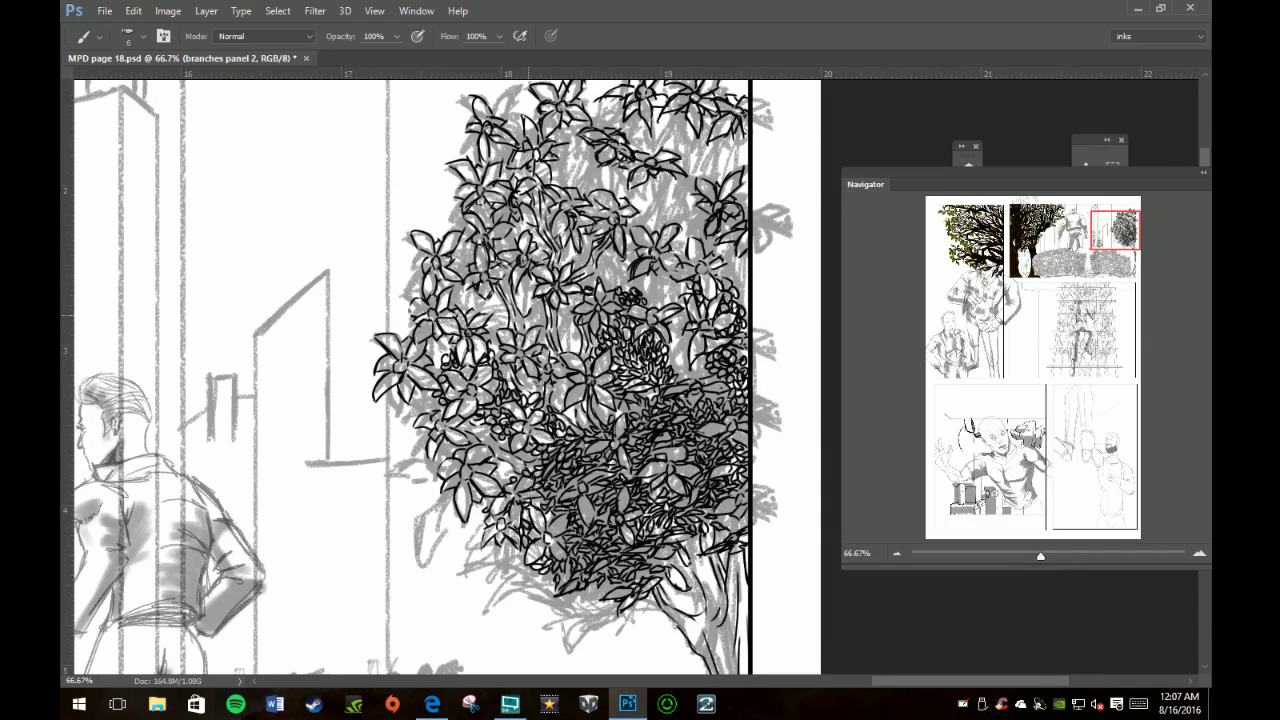
Step: Add short petal strokes and tiny details to flowers across the middle and right of the cluster
mouse_move(542, 303)
mouse_down()
mouse_move(541, 315)
mouse_move(544, 303)
mouse_up()
drag(679, 368, 687, 334)
drag(684, 344, 658, 270)
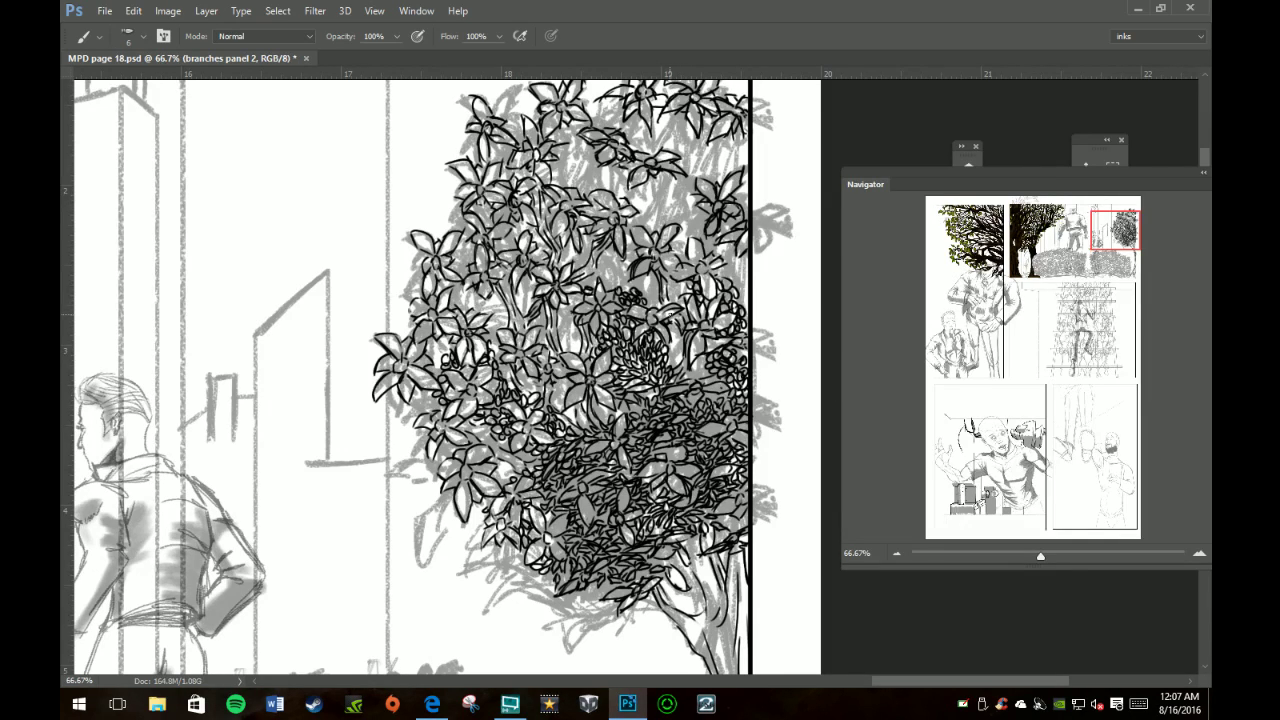
drag(616, 272, 606, 250)
drag(614, 296, 612, 250)
mouse_move(646, 300)
mouse_down()
mouse_move(658, 280)
mouse_move(652, 298)
mouse_up()
Step: Ink the flowers beside the panel border and the upper flowers of the bush
drag(738, 284, 748, 262)
mouse_move(742, 306)
mouse_down()
mouse_move(750, 274)
mouse_move(718, 230)
mouse_move(664, 212)
mouse_move(670, 180)
mouse_up()
mouse_move(664, 226)
mouse_down()
mouse_move(668, 210)
mouse_move(676, 224)
mouse_move(704, 208)
mouse_move(692, 162)
mouse_move(706, 138)
mouse_move(696, 186)
mouse_up()
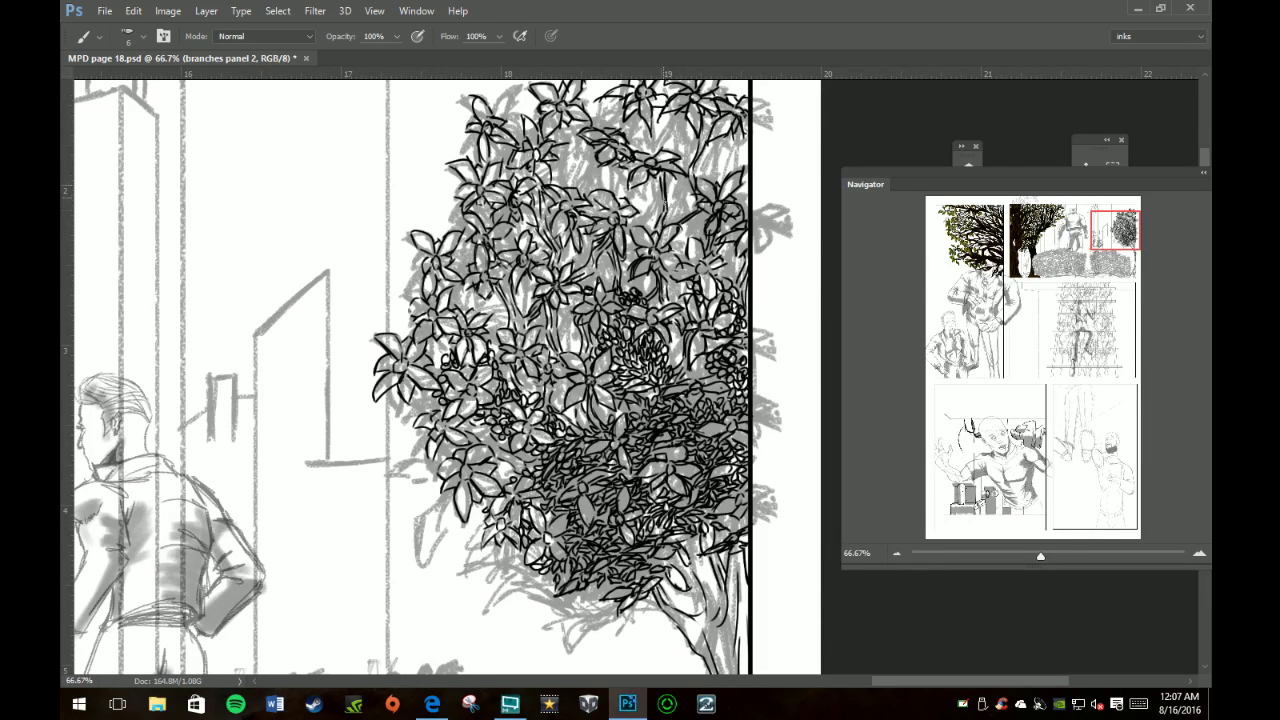
drag(653, 186, 662, 220)
drag(514, 300, 521, 288)
Step: Brush small ink strokes across the middle flowers and the dense cluster
drag(521, 274, 528, 280)
drag(506, 322, 458, 296)
mouse_move(464, 294)
mouse_down()
mouse_move(452, 282)
mouse_move(508, 320)
mouse_move(470, 314)
mouse_up()
drag(478, 310, 468, 322)
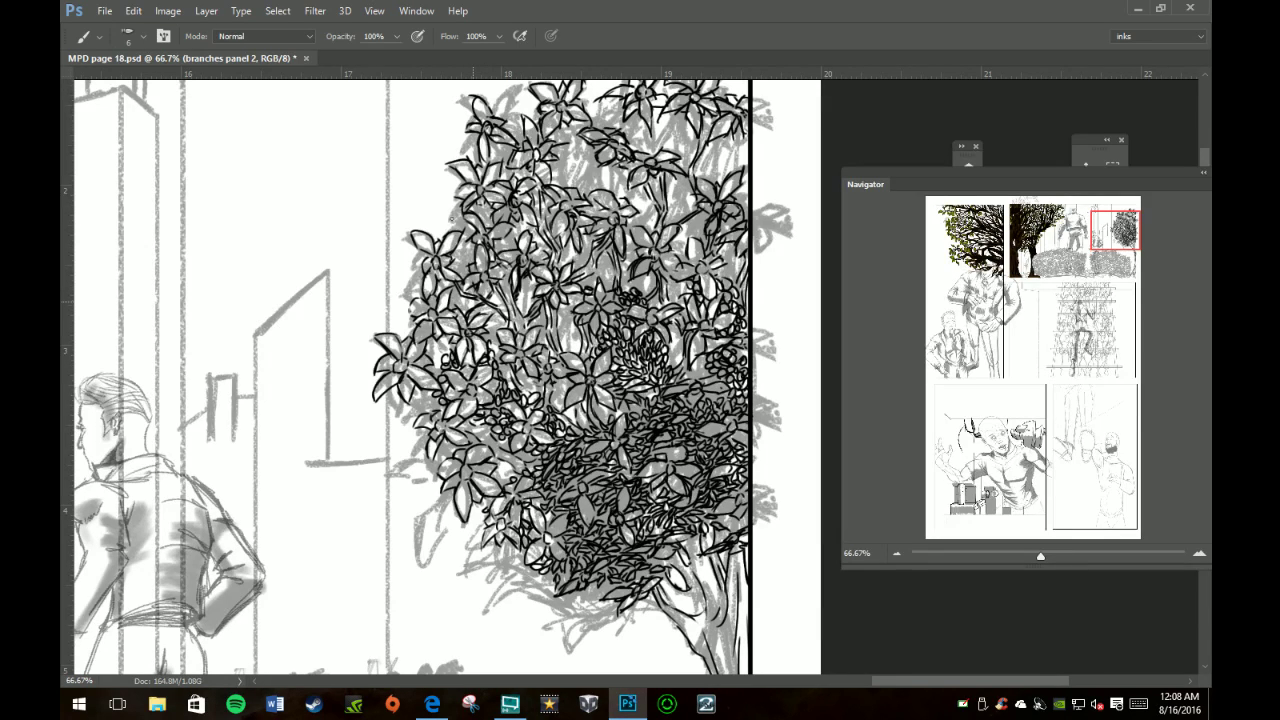
drag(472, 268, 458, 256)
drag(600, 360, 610, 372)
mouse_move(568, 326)
mouse_down()
mouse_move(566, 304)
mouse_move(577, 354)
mouse_up()
Step: Ink short petal and hatching strokes among the upper flowers at the top of the bush
mouse_move(590, 152)
mouse_down()
mouse_move(592, 200)
mouse_move(616, 186)
mouse_up()
mouse_move(612, 180)
mouse_down()
mouse_move(614, 194)
mouse_move(658, 206)
mouse_move(656, 220)
mouse_up()
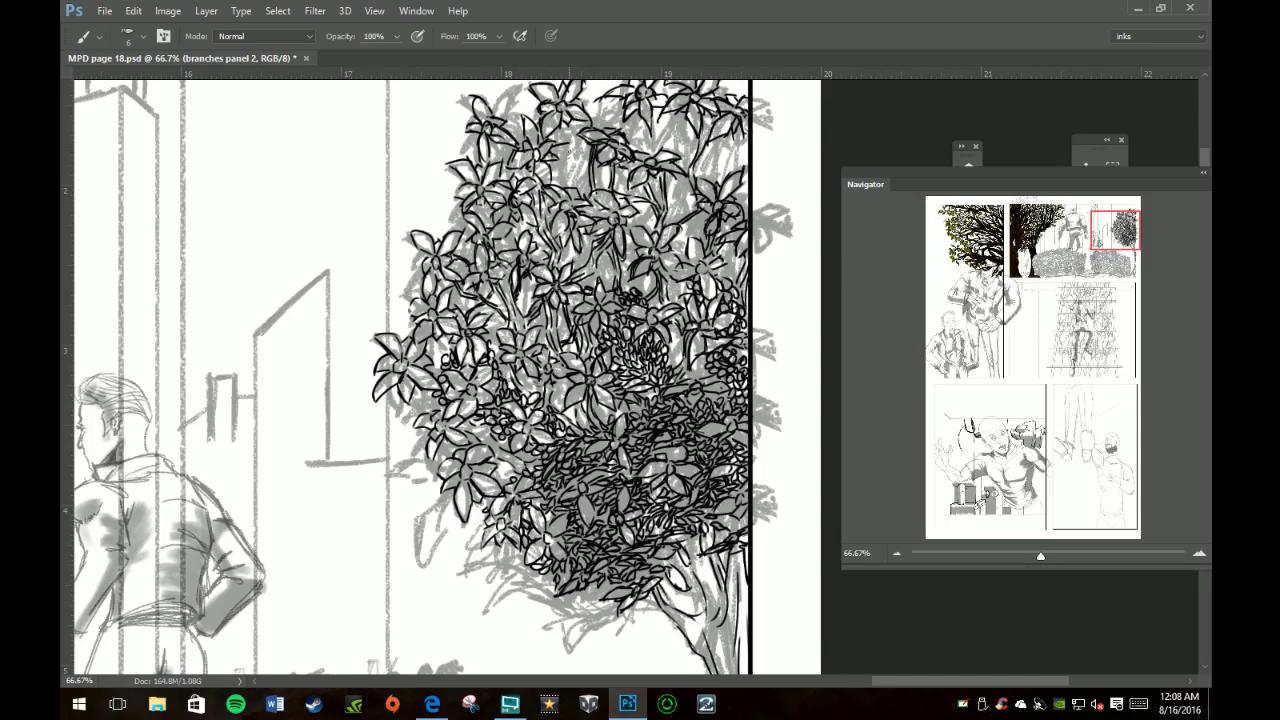
drag(564, 146, 590, 190)
mouse_move(672, 114)
mouse_down()
mouse_move(658, 150)
mouse_move(664, 140)
mouse_up()
drag(668, 136, 662, 152)
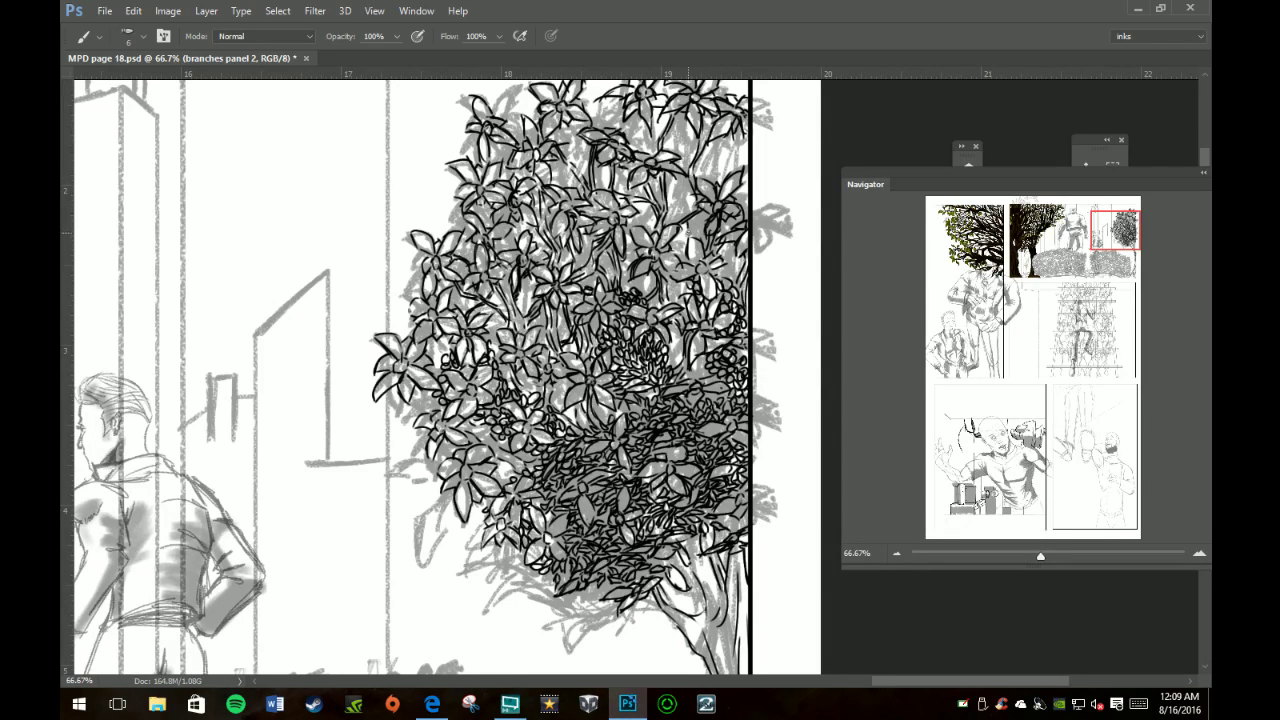
drag(687, 248, 681, 268)
mouse_move(688, 214)
mouse_down()
mouse_move(670, 168)
mouse_move(690, 208)
mouse_up()
drag(681, 187, 689, 177)
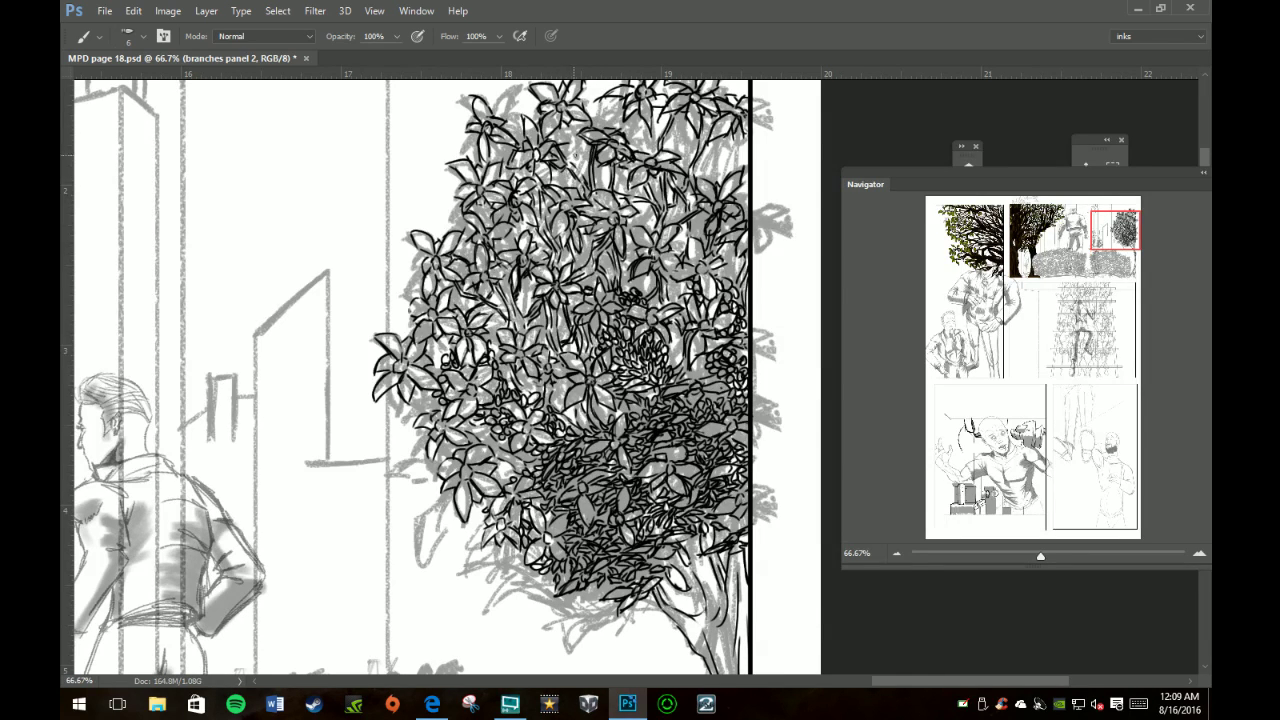
Step: Ink short strokes at the top of the bush and through the upper foliage
mouse_move(577, 170)
mouse_down()
mouse_move(563, 124)
mouse_move(577, 172)
mouse_move(594, 168)
mouse_up()
drag(609, 250, 600, 272)
drag(684, 287, 668, 292)
drag(646, 208, 634, 225)
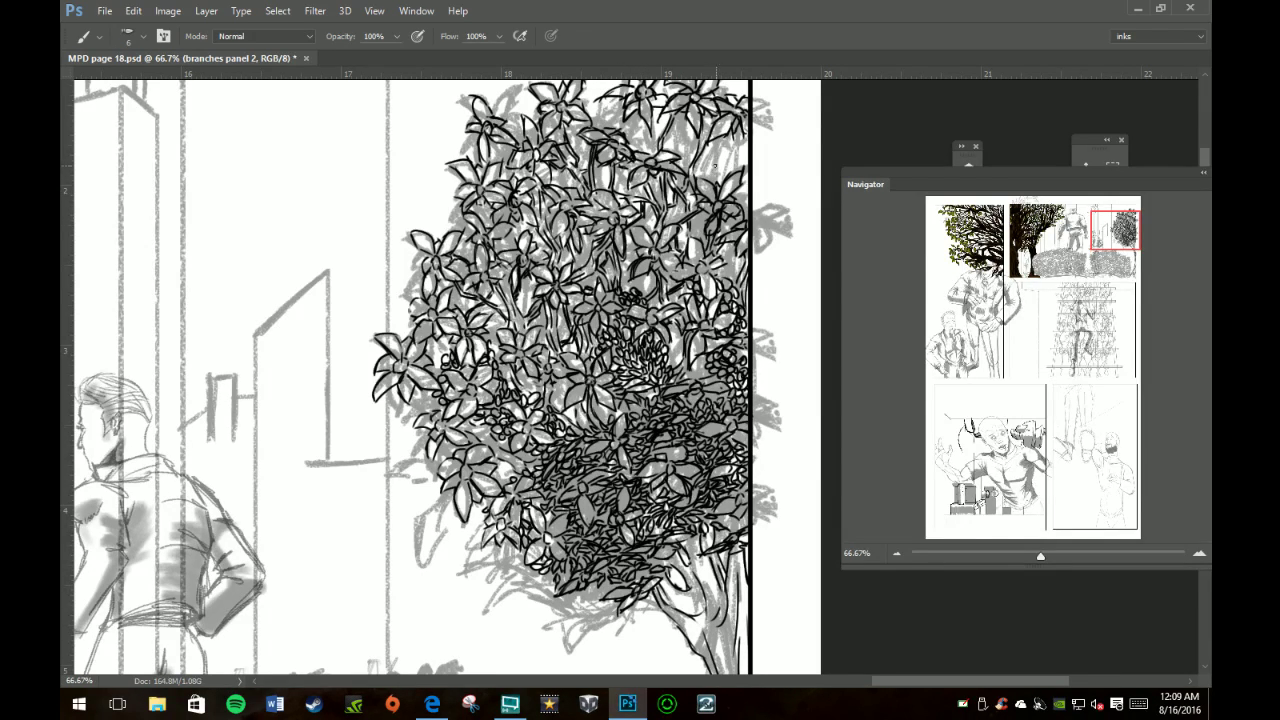
mouse_move(698, 172)
mouse_down()
mouse_move(712, 145)
mouse_move(716, 162)
mouse_move(695, 178)
mouse_move(714, 172)
mouse_up()
mouse_move(694, 148)
mouse_down()
mouse_move(696, 160)
mouse_move(678, 132)
mouse_move(686, 144)
mouse_up()
mouse_move(606, 174)
mouse_down()
mouse_move(600, 190)
mouse_move(594, 178)
mouse_move(606, 190)
mouse_up()
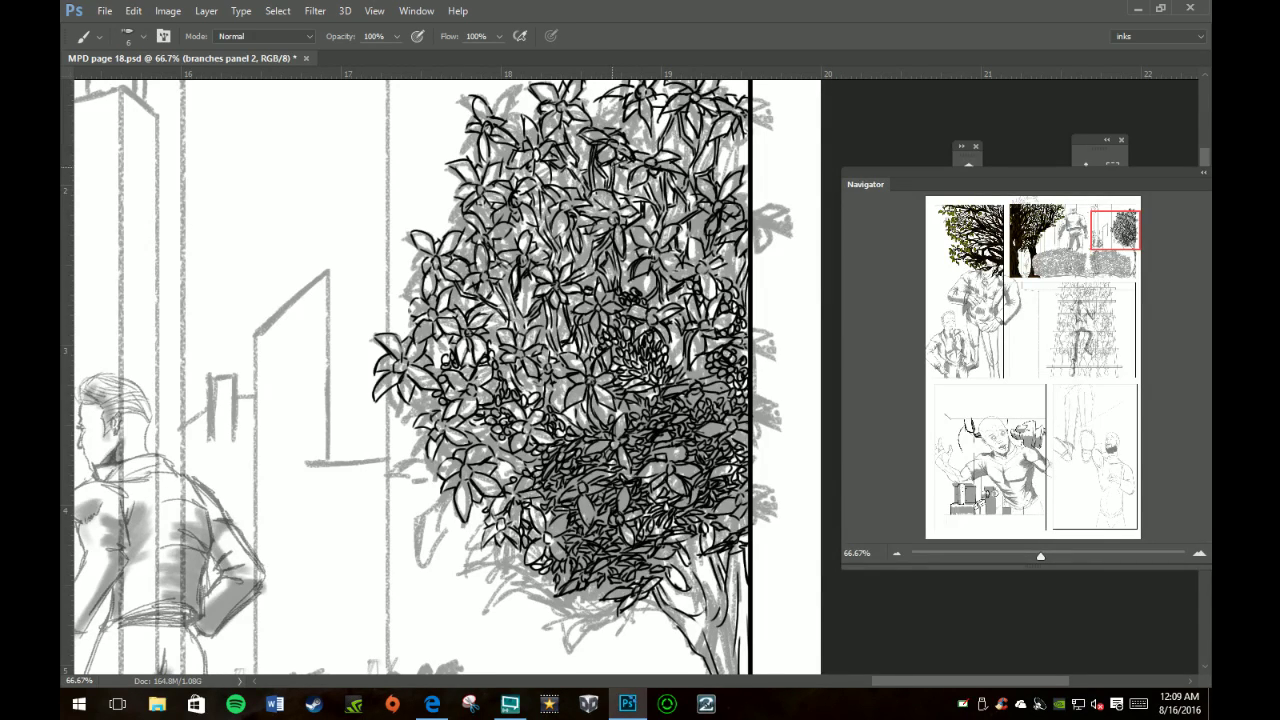
drag(642, 132, 624, 148)
Step: Add several short ink strokes through the middle and central foliage
mouse_move(650, 270)
mouse_down()
mouse_move(642, 296)
mouse_move(646, 276)
mouse_move(622, 270)
mouse_move(622, 290)
mouse_move(637, 289)
mouse_up()
drag(634, 229, 628, 251)
drag(655, 197, 647, 225)
mouse_move(646, 181)
mouse_down()
mouse_move(633, 203)
mouse_move(617, 195)
mouse_up()
mouse_move(627, 167)
mouse_down()
mouse_move(621, 193)
mouse_move(633, 191)
mouse_up()
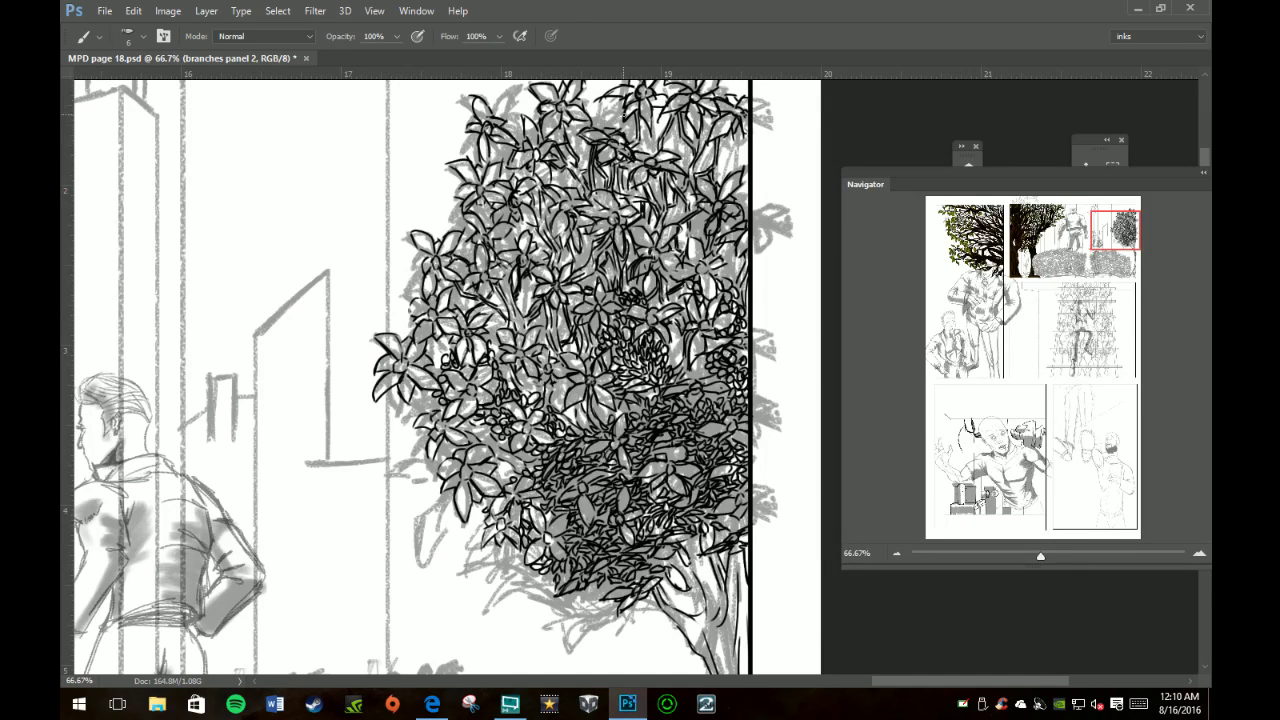
drag(526, 292, 519, 306)
drag(527, 272, 524, 310)
mouse_move(531, 276)
mouse_down()
mouse_move(532, 332)
mouse_move(556, 336)
mouse_up()
drag(503, 328, 497, 316)
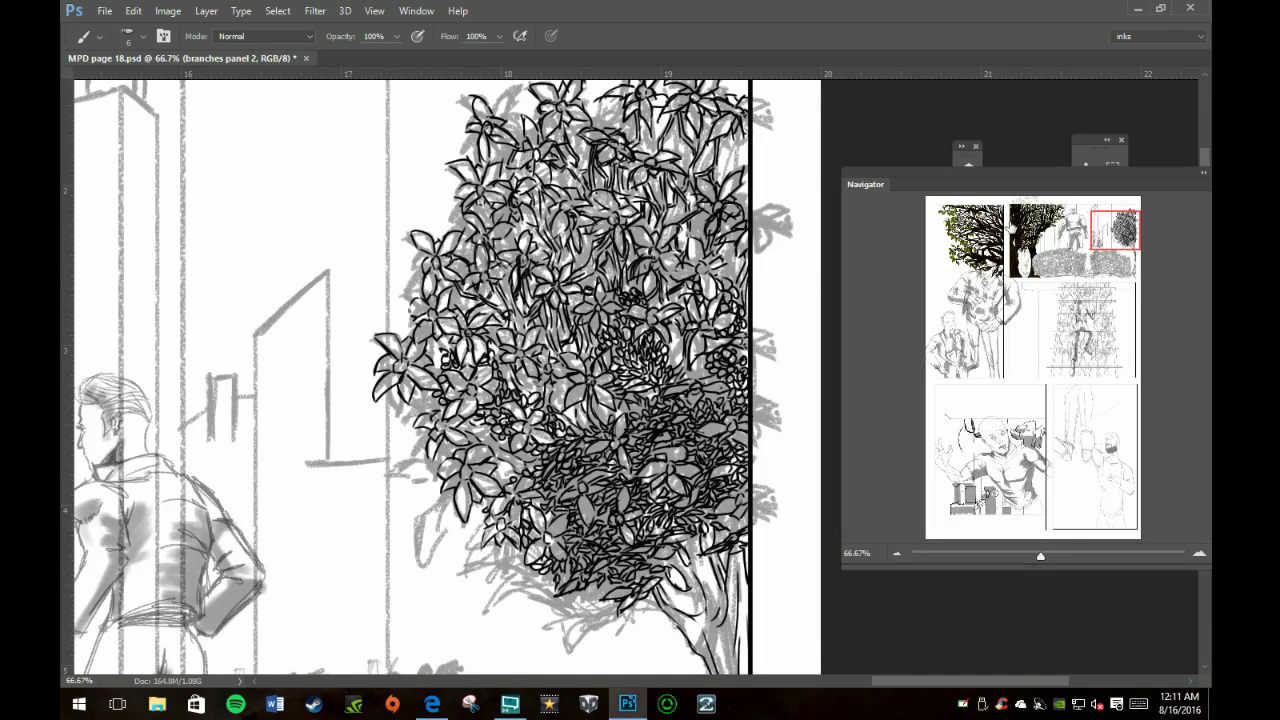
drag(1006, 187, 966, 258)
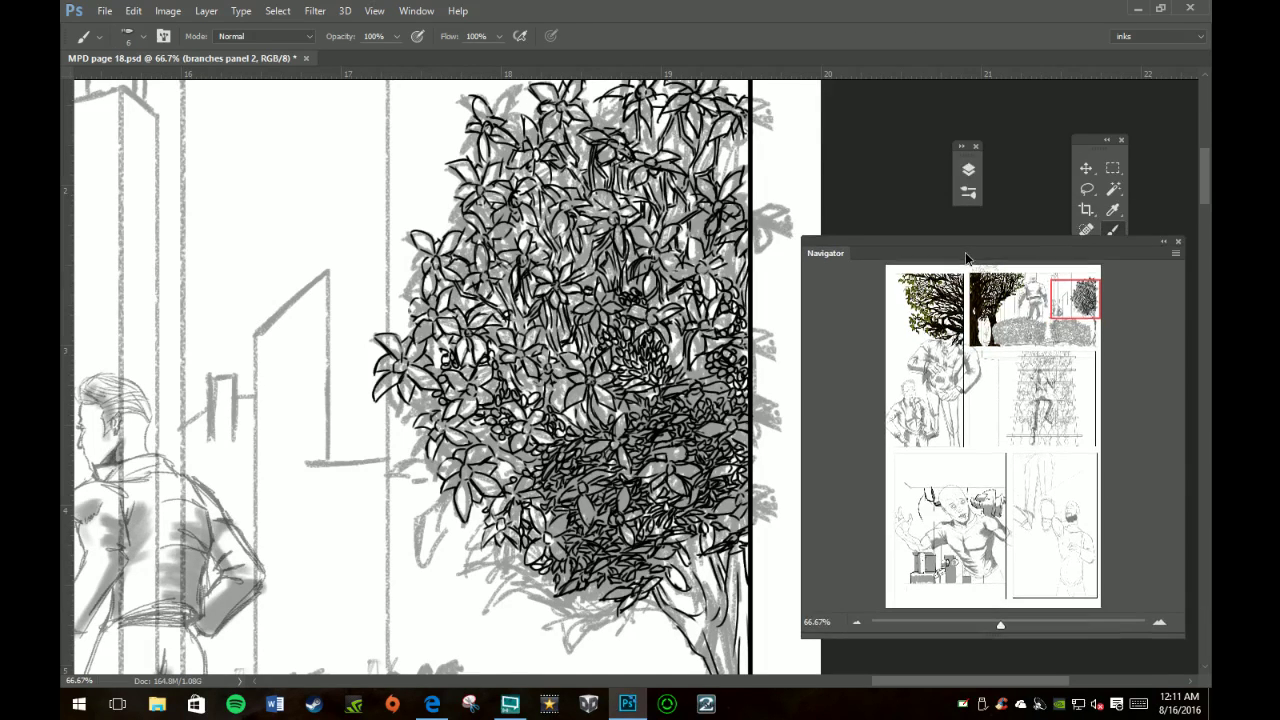
Step: Show the layer list and briefly hide then re-show the background pencils to check the inks
click(968, 169)
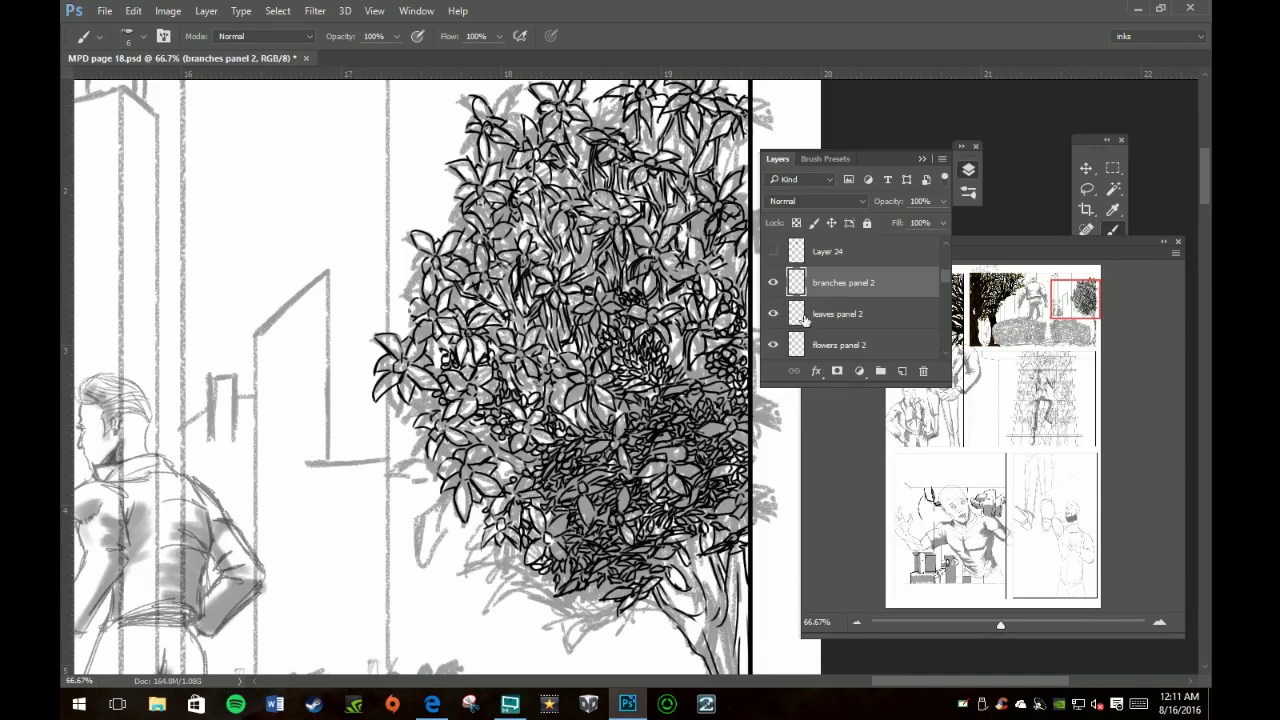
scroll(822, 280, down, 3)
scroll(817, 283, down, 3)
scroll(817, 283, down, 2)
scroll(817, 283, down, 2)
scroll(817, 282, down, 2)
scroll(817, 280, down, 1)
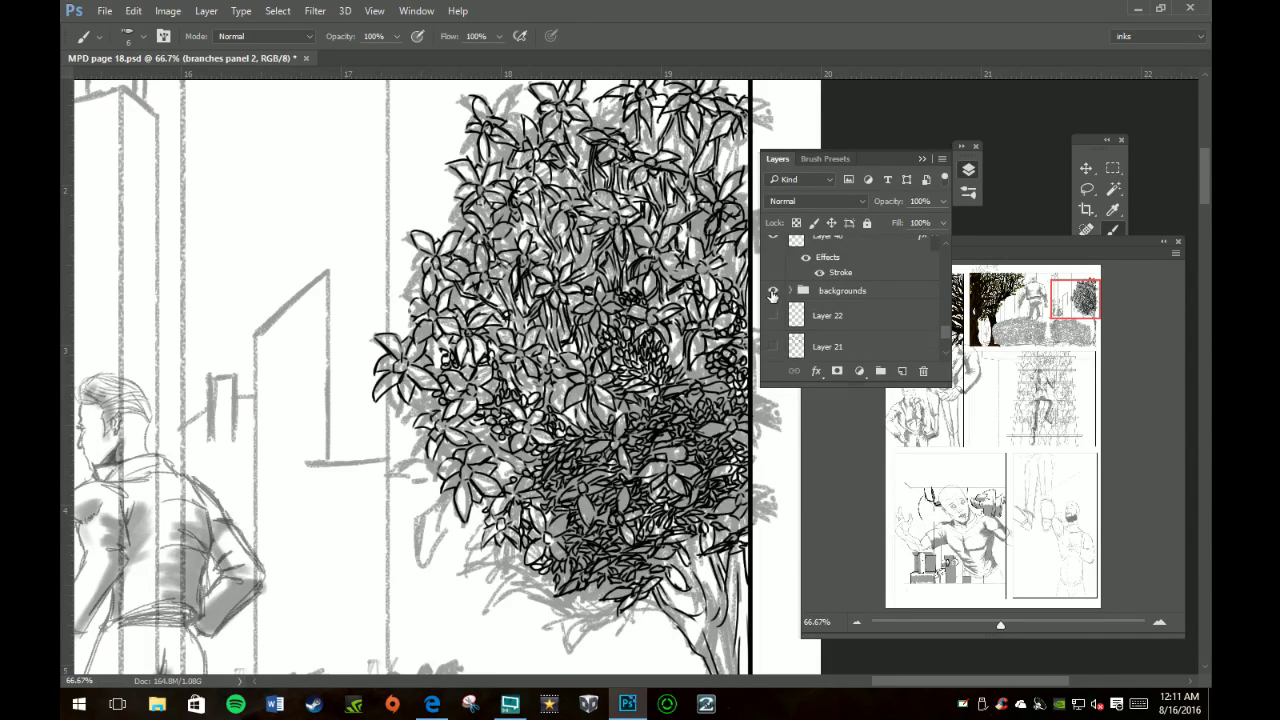
click(773, 291)
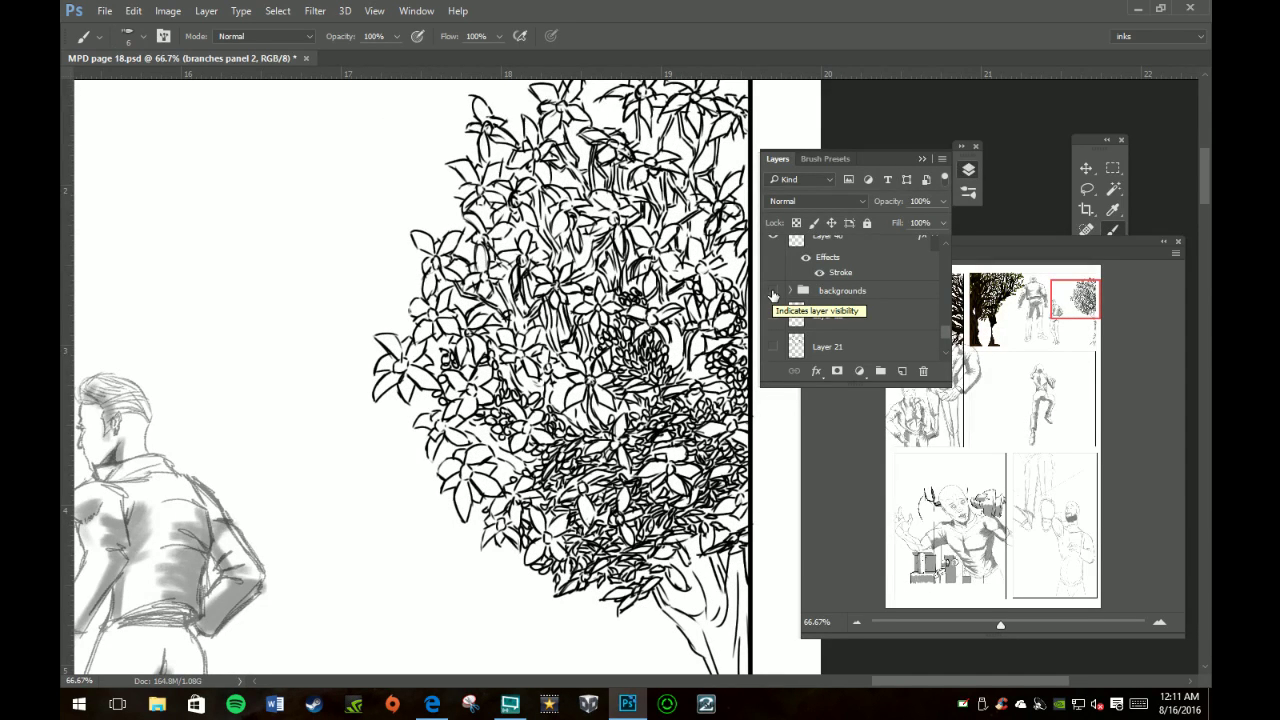
click(773, 291)
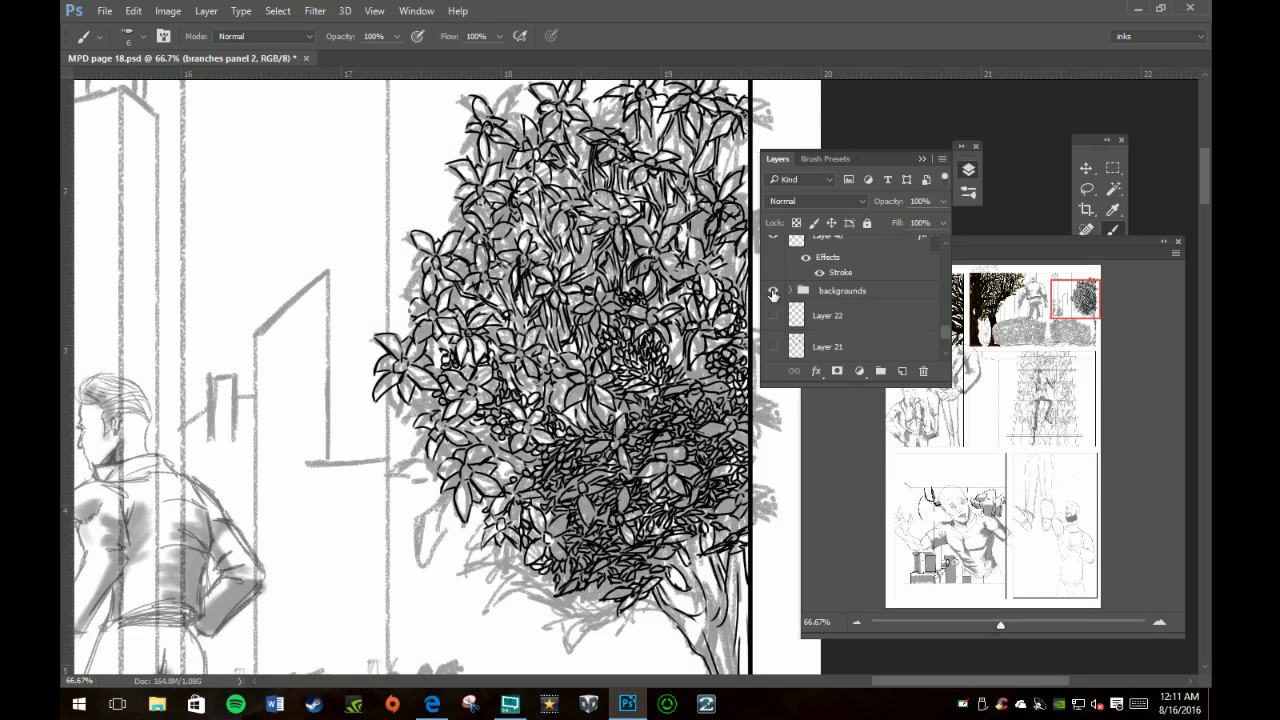
Step: Make leaves panel 2 the active layer
scroll(876, 272, up, 1)
scroll(860, 275, up, 1)
scroll(850, 278, up, 1)
click(840, 290)
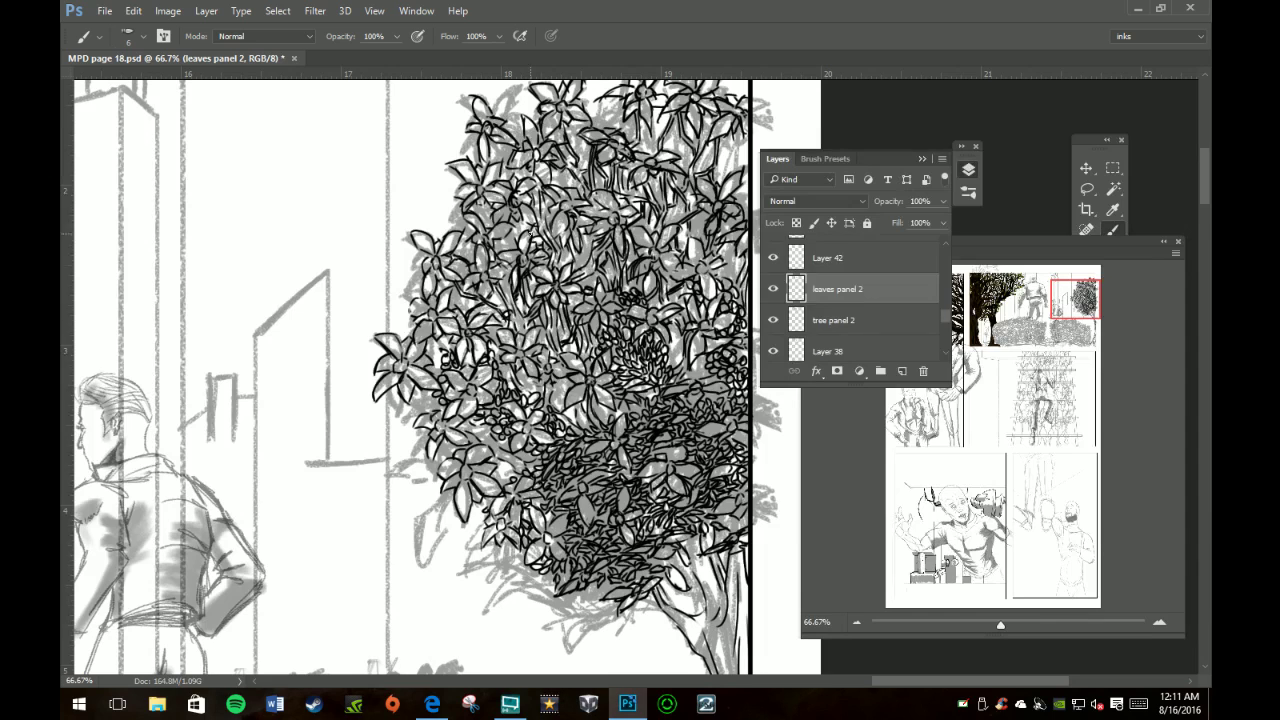
Step: Ink small marks among the leaves and leaf edges in the lower foliage
drag(510, 238, 522, 228)
drag(484, 309, 497, 300)
drag(497, 299, 500, 298)
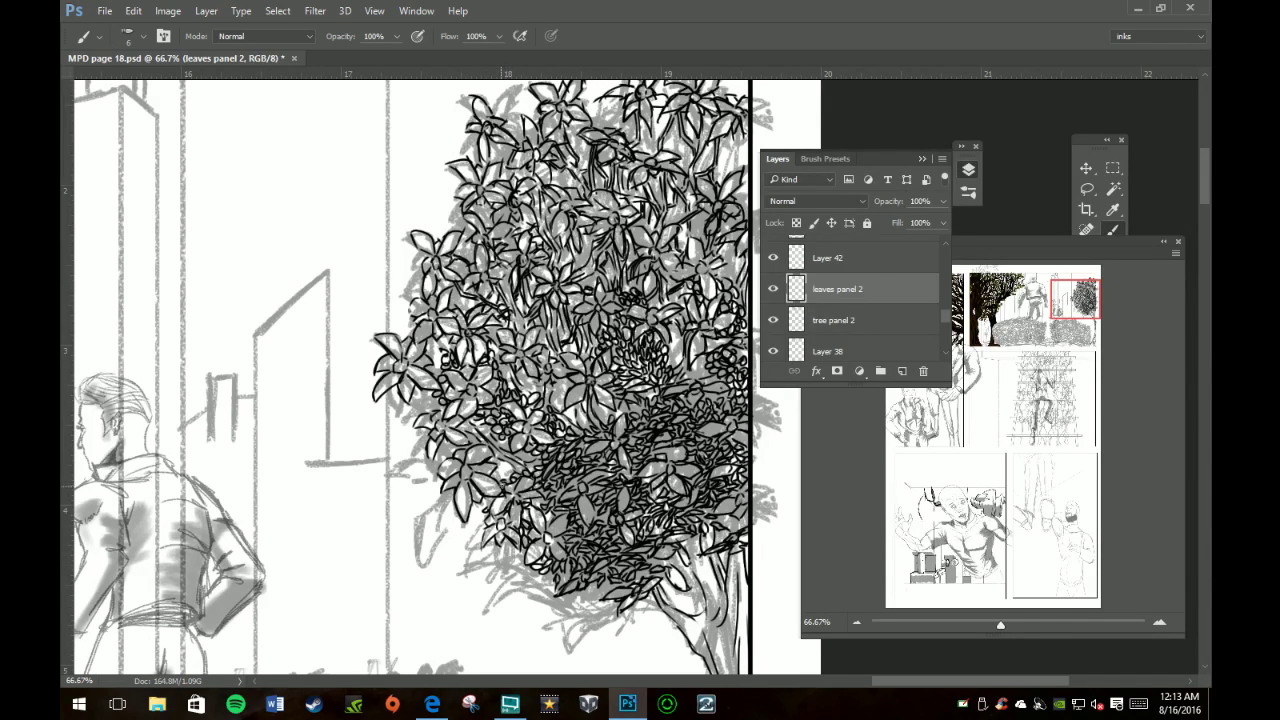
drag(505, 474, 500, 480)
mouse_move(498, 465)
mouse_down()
mouse_move(534, 452)
mouse_move(514, 460)
mouse_up()
Step: Ink leaf outlines in the middle and upper bush, then move the Layers panel aside
drag(518, 370, 548, 392)
mouse_move(468, 298)
mouse_down()
mouse_move(474, 310)
mouse_move(436, 288)
mouse_up()
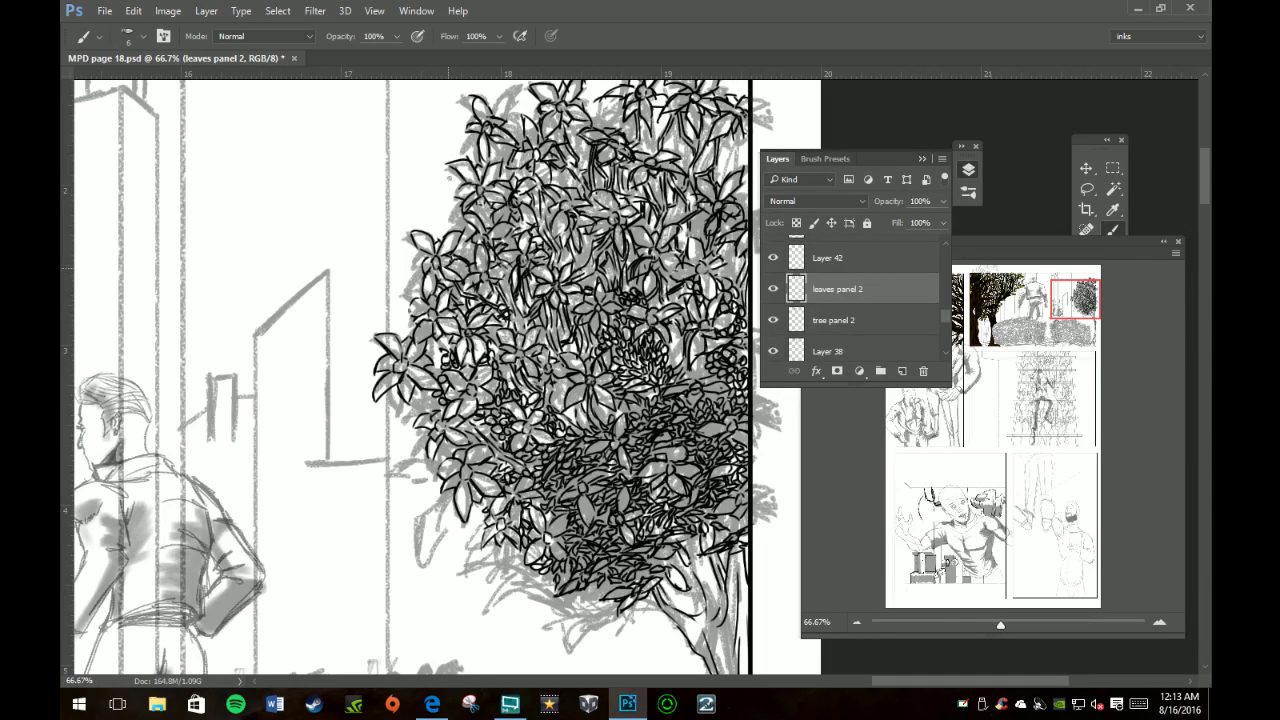
mouse_move(468, 246)
mouse_down()
mouse_move(470, 262)
mouse_move(491, 220)
mouse_up()
drag(572, 352, 566, 328)
drag(570, 319, 576, 295)
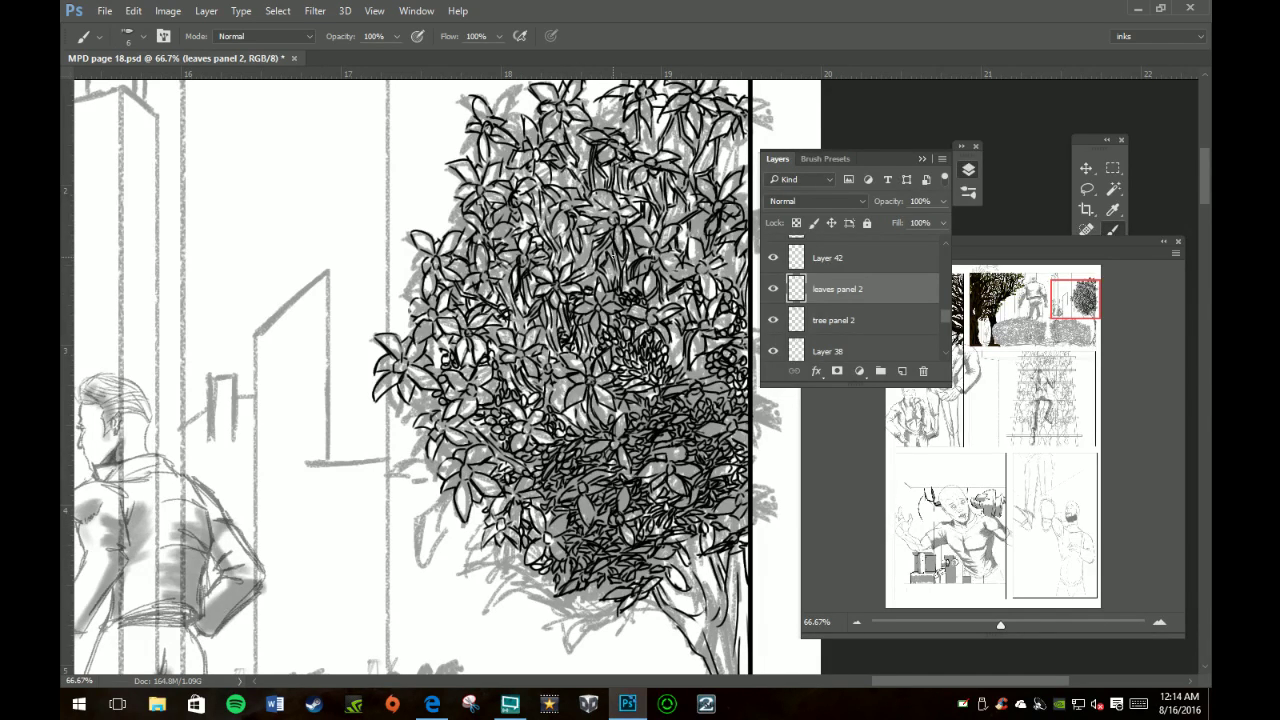
drag(876, 156, 959, 148)
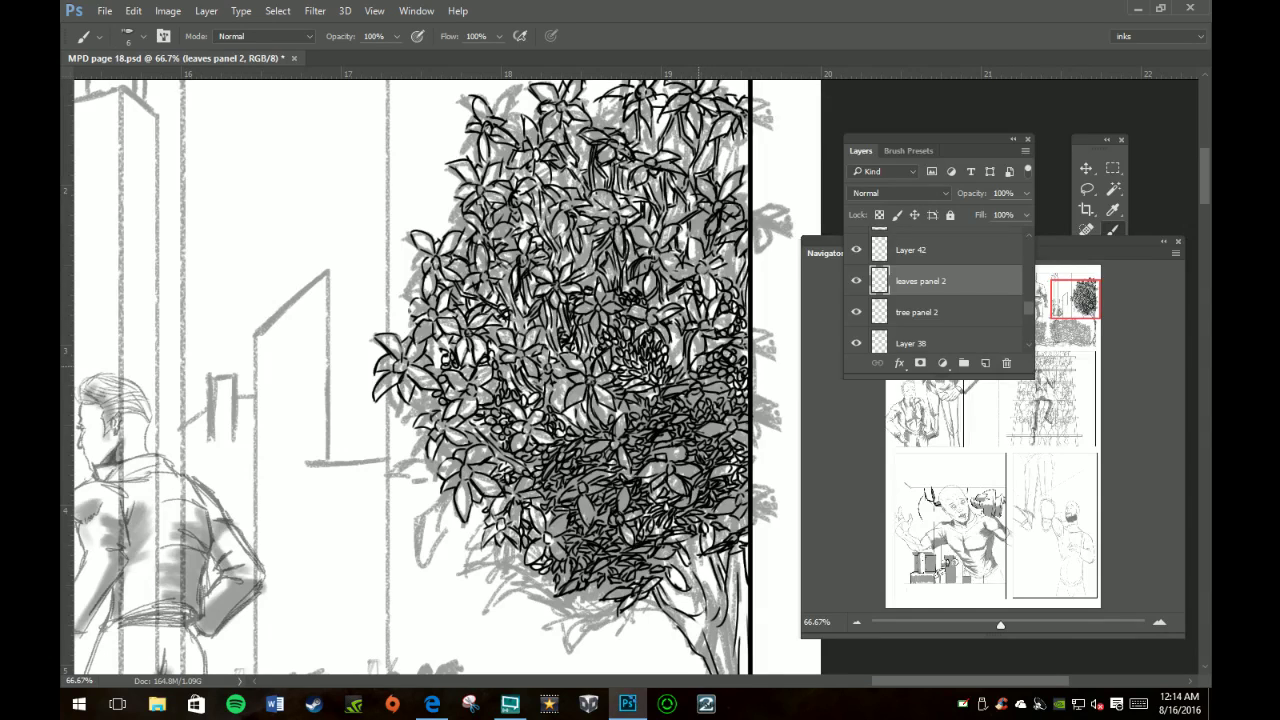
Step: Ink leaves along the right edge and upper-right foliage of the bush
mouse_move(700, 360)
mouse_down()
mouse_move(684, 370)
mouse_move(690, 382)
mouse_up()
mouse_move(670, 294)
mouse_down()
mouse_move(678, 302)
mouse_move(650, 308)
mouse_move(634, 278)
mouse_up()
drag(684, 202, 678, 212)
mouse_move(682, 208)
mouse_down()
mouse_move(672, 226)
mouse_move(670, 204)
mouse_move(654, 200)
mouse_up()
drag(660, 198, 654, 240)
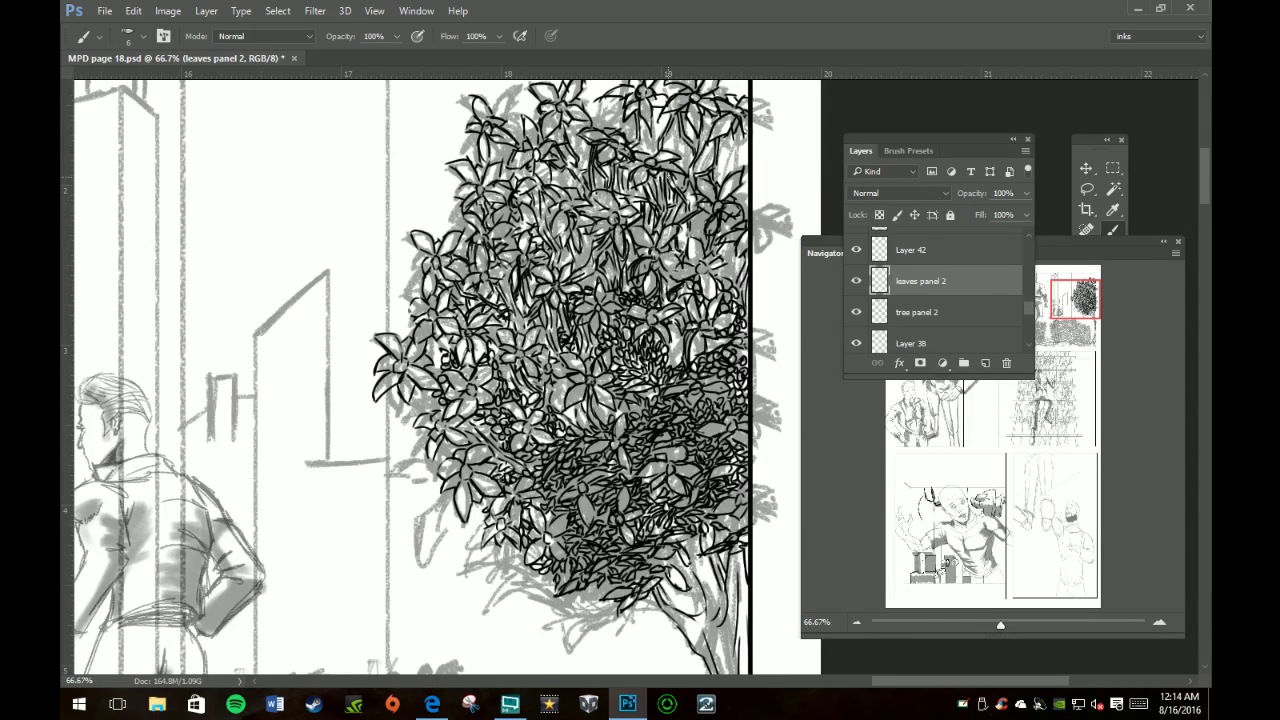
mouse_move(688, 150)
mouse_down()
mouse_move(684, 170)
mouse_move(676, 158)
mouse_up()
mouse_move(674, 126)
mouse_down()
mouse_move(670, 156)
mouse_move(718, 170)
mouse_move(692, 176)
mouse_move(710, 158)
mouse_move(714, 186)
mouse_move(728, 152)
mouse_move(738, 170)
mouse_up()
Step: Ink leaves along the top, top centre and upper-left foliage of the bush
drag(668, 130, 660, 142)
drag(662, 116, 654, 132)
mouse_move(658, 136)
mouse_down()
mouse_move(654, 152)
mouse_move(642, 144)
mouse_move(650, 154)
mouse_up()
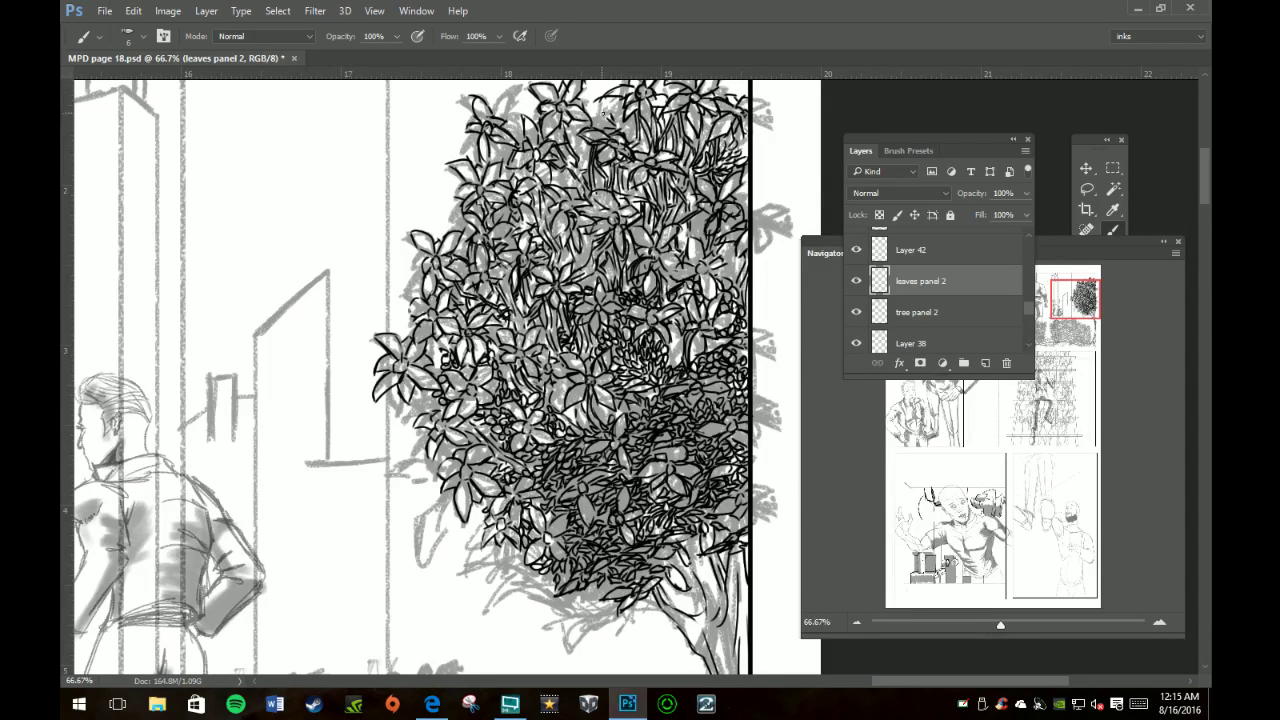
mouse_move(608, 108)
mouse_down()
mouse_move(603, 131)
mouse_move(590, 119)
mouse_move(624, 139)
mouse_move(594, 110)
mouse_move(579, 167)
mouse_move(556, 183)
mouse_move(567, 189)
mouse_move(538, 175)
mouse_move(541, 185)
mouse_up()
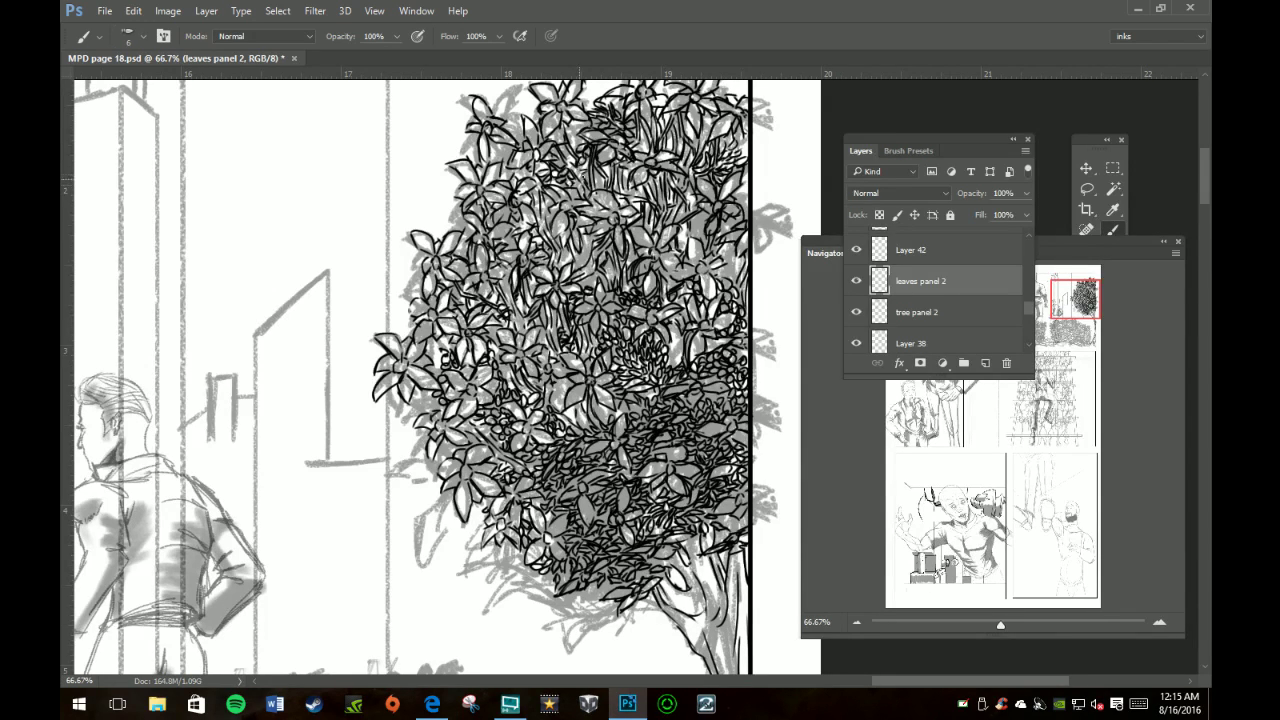
mouse_move(573, 134)
mouse_down()
mouse_move(558, 162)
mouse_move(570, 148)
mouse_up()
drag(510, 152, 500, 160)
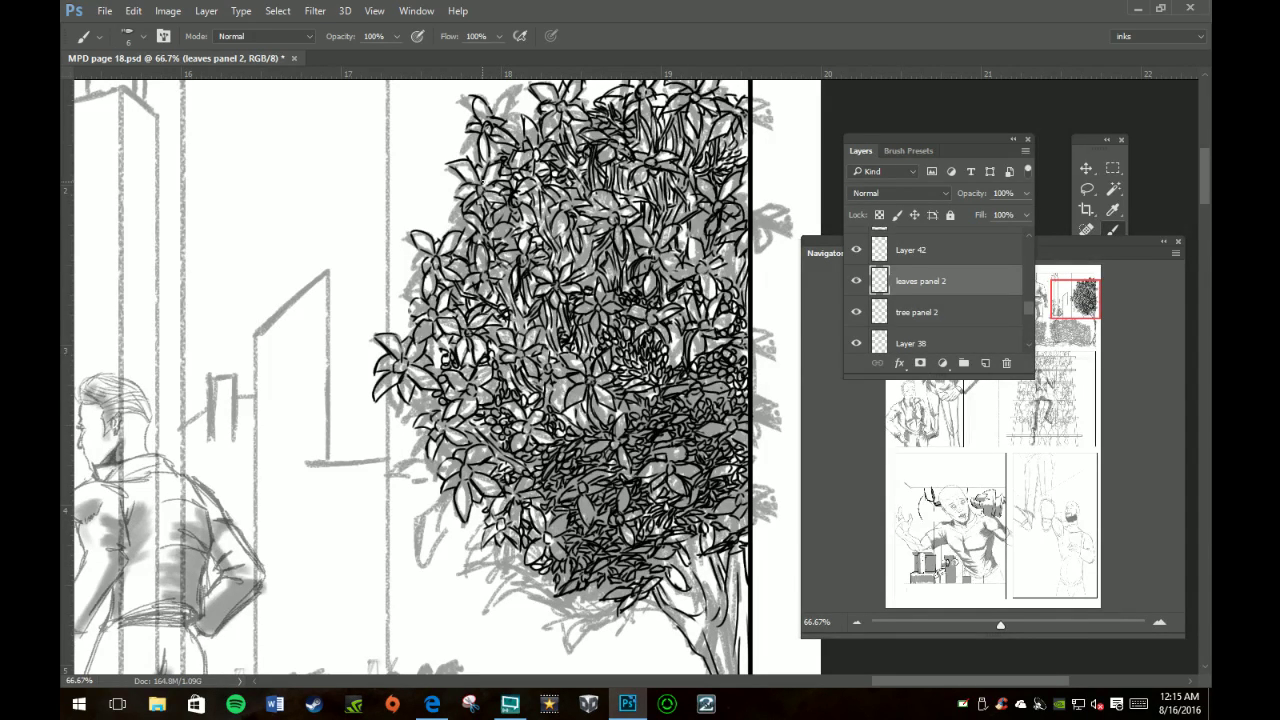
Step: Add strokes to the middle leaves and finish the leaves against the panel border
mouse_move(584, 260)
mouse_down()
mouse_move(586, 240)
mouse_move(598, 282)
mouse_move(582, 290)
mouse_move(566, 256)
mouse_move(564, 268)
mouse_up()
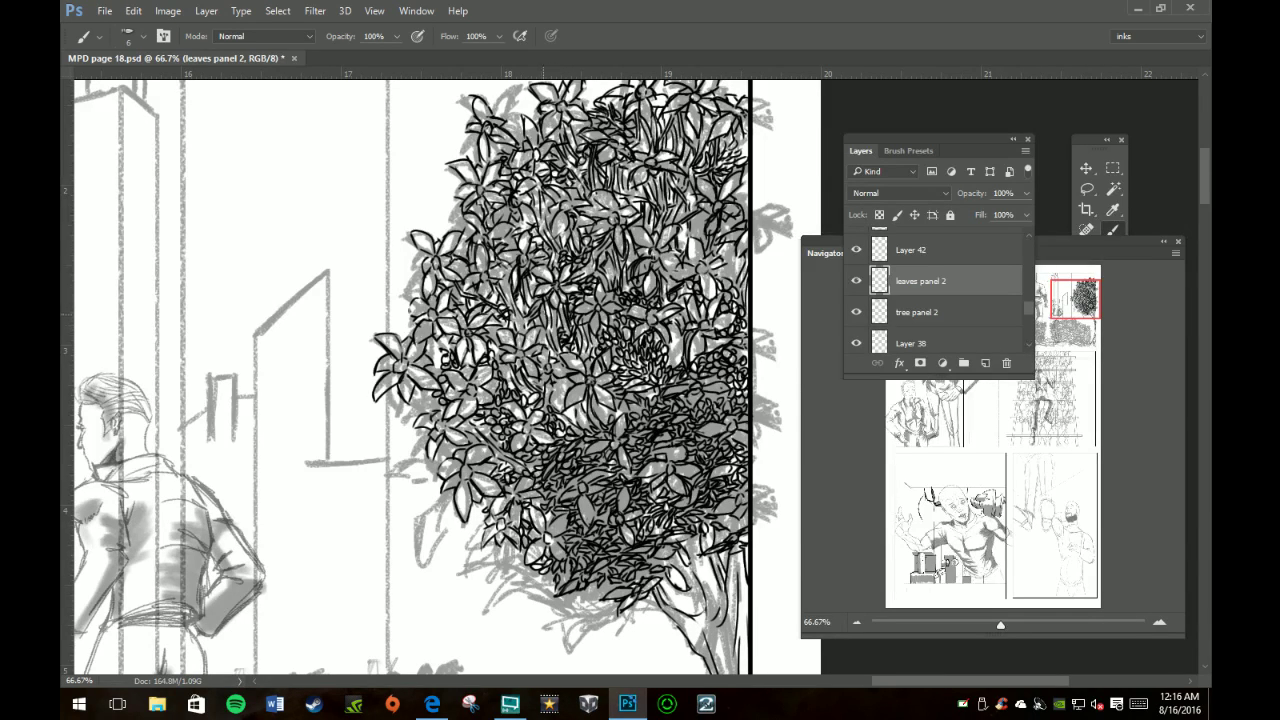
drag(542, 300, 545, 328)
mouse_move(533, 270)
mouse_down()
mouse_move(510, 326)
mouse_move(500, 279)
mouse_up()
drag(492, 329, 498, 350)
mouse_move(698, 226)
mouse_down()
mouse_move(678, 254)
mouse_move(706, 250)
mouse_up()
mouse_move(746, 186)
mouse_down()
mouse_move(720, 234)
mouse_move(730, 226)
mouse_move(730, 260)
mouse_move(716, 260)
mouse_move(726, 272)
mouse_up()
mouse_move(740, 252)
mouse_down()
mouse_move(714, 276)
mouse_move(732, 270)
mouse_move(730, 288)
mouse_move(716, 280)
mouse_up()
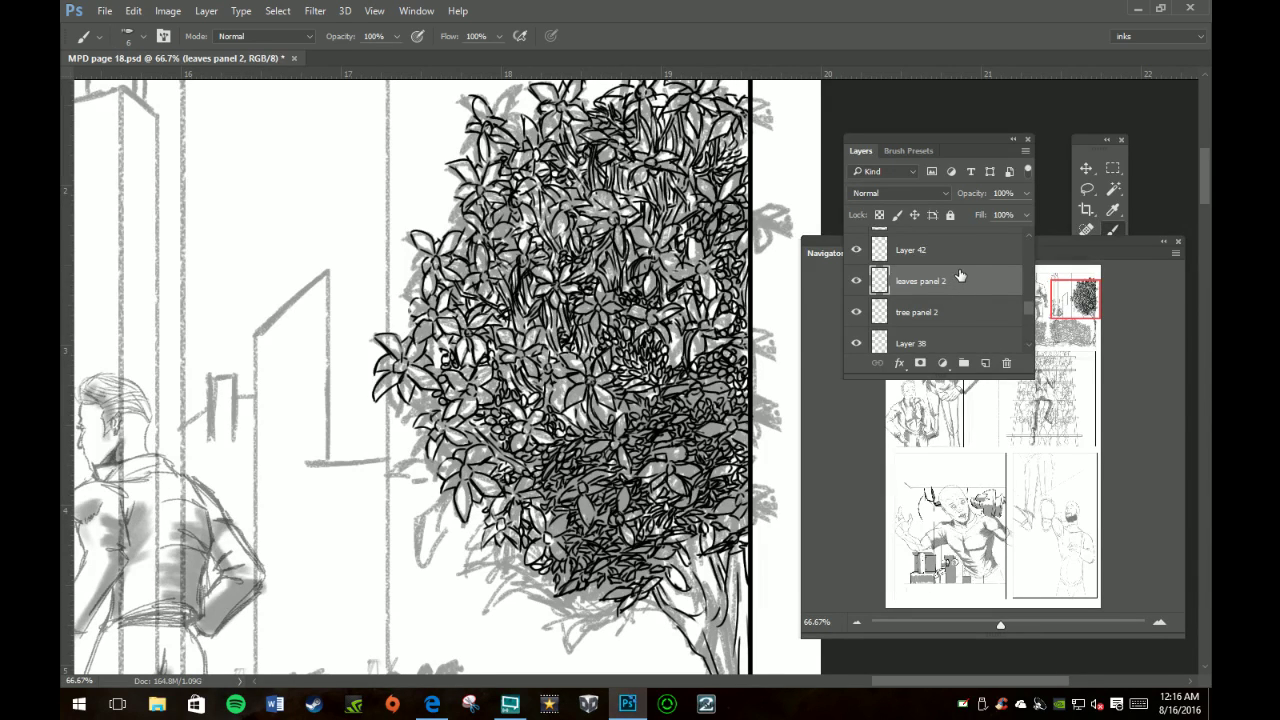
Step: Hide the backgrounds group so only the black inks show
scroll(960, 273, down, 1)
scroll(960, 275, up, 1)
scroll(953, 286, down, 1)
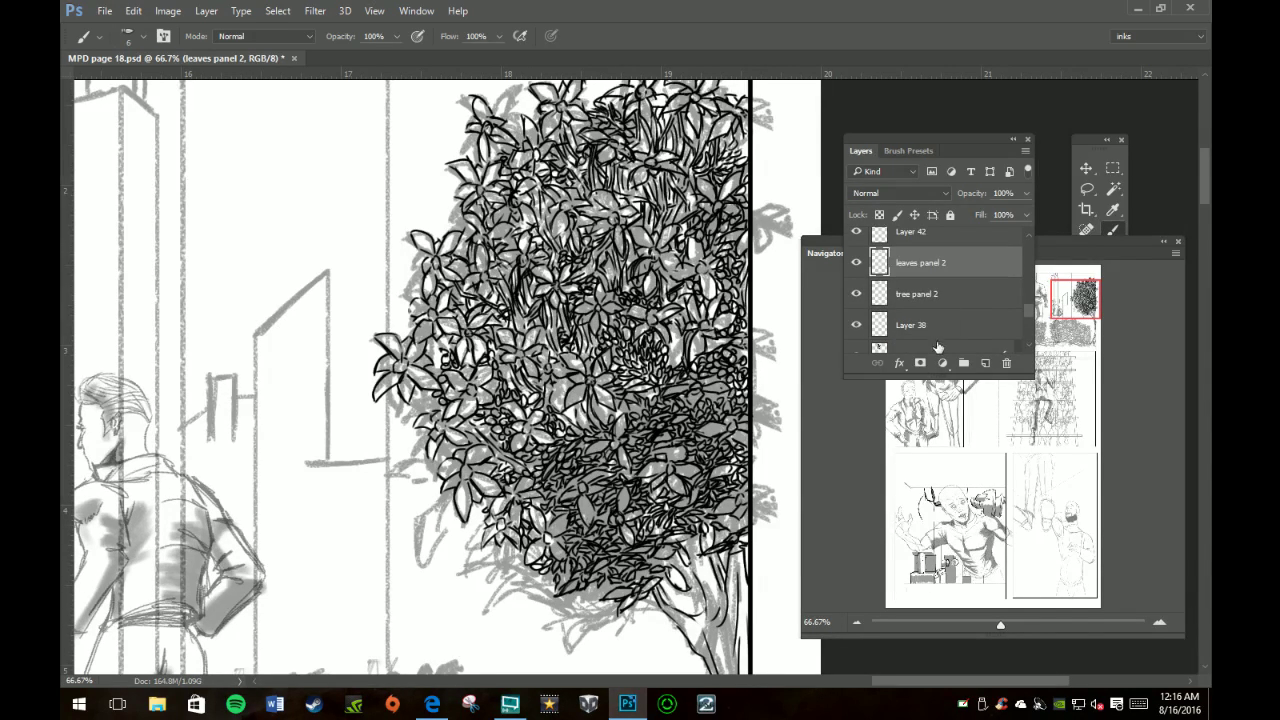
click(856, 325)
scroll(943, 333, down, 2)
scroll(945, 328, down, 2)
scroll(947, 320, down, 1)
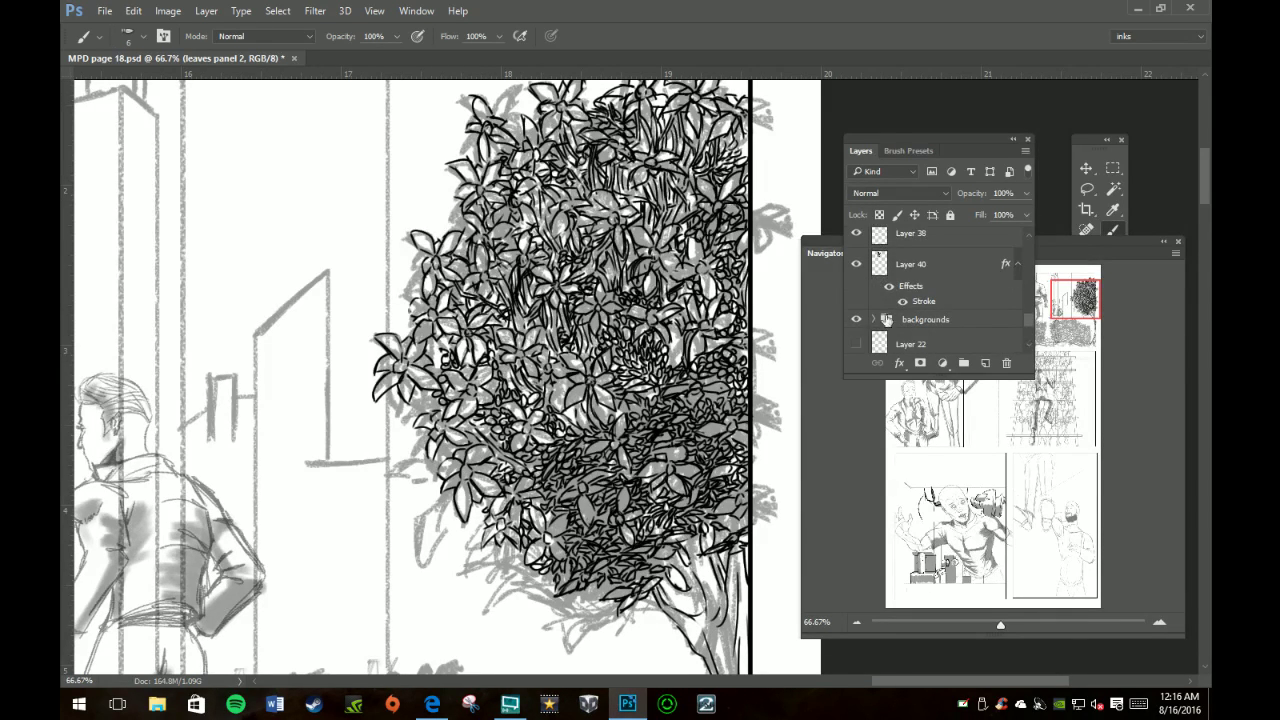
click(856, 320)
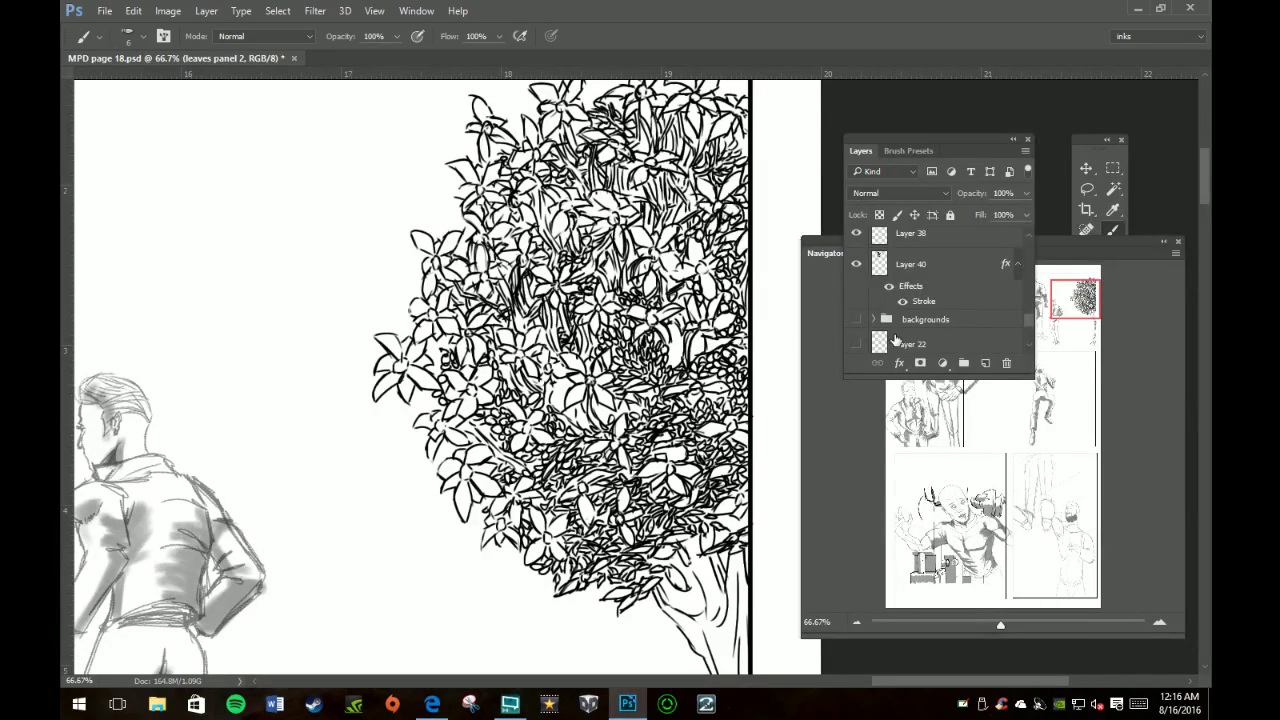
Step: Add a new Layer 43 above Layer 38 and set its fill to 73%
scroll(440, 380, down, 3)
scroll(440, 380, down, 2)
scroll(440, 380, up, 2)
scroll(440, 380, up, 2)
scroll(440, 380, up, 1)
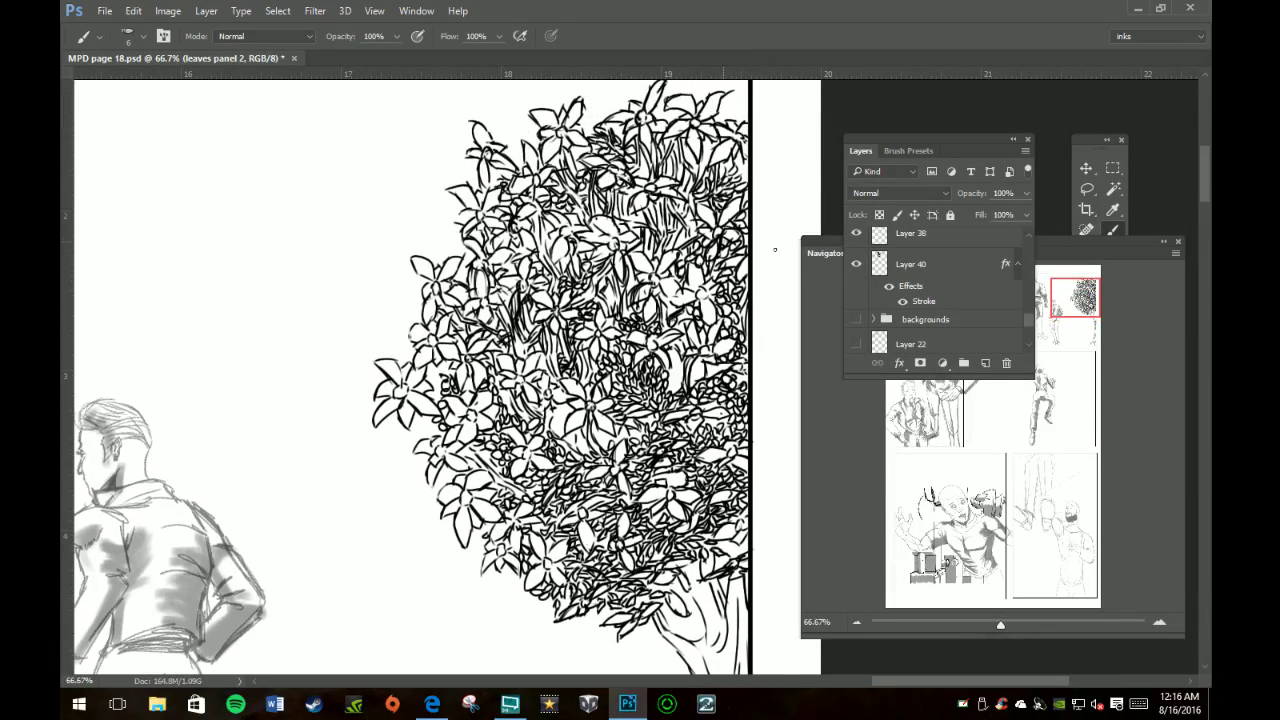
scroll(965, 285, up, 2)
scroll(960, 275, up, 2)
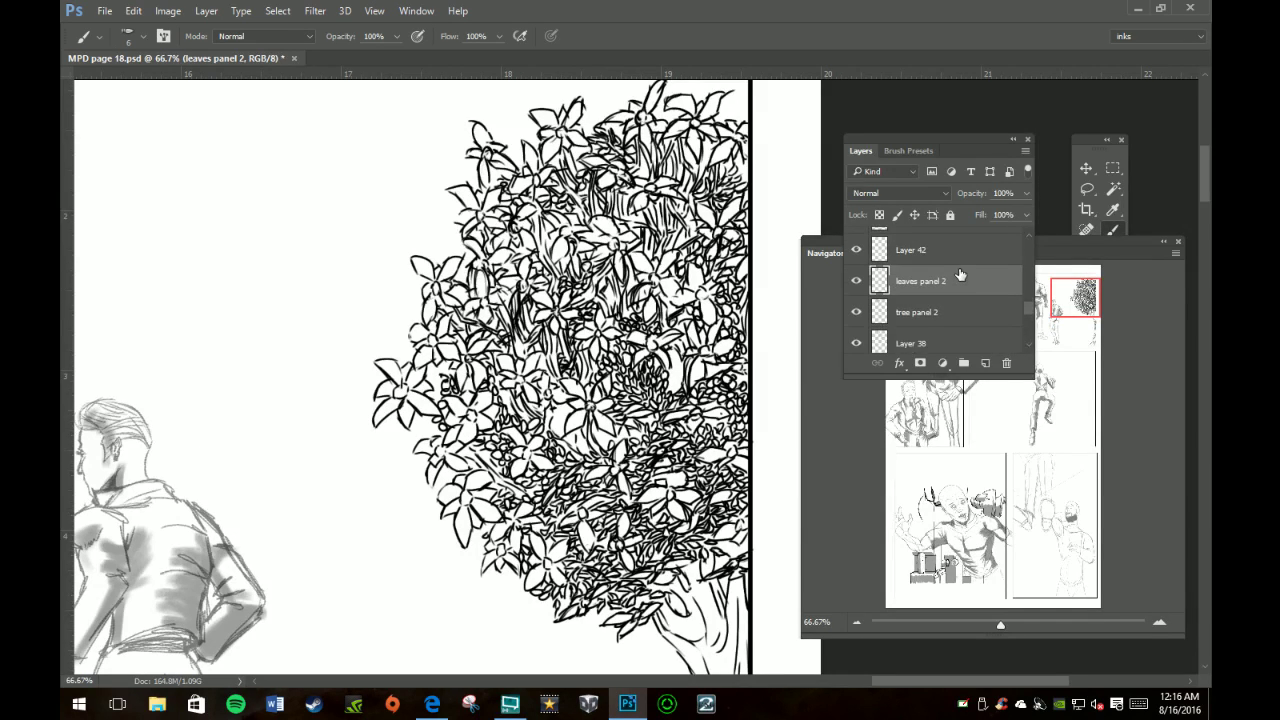
scroll(957, 280, down, 1)
click(943, 325)
click(985, 363)
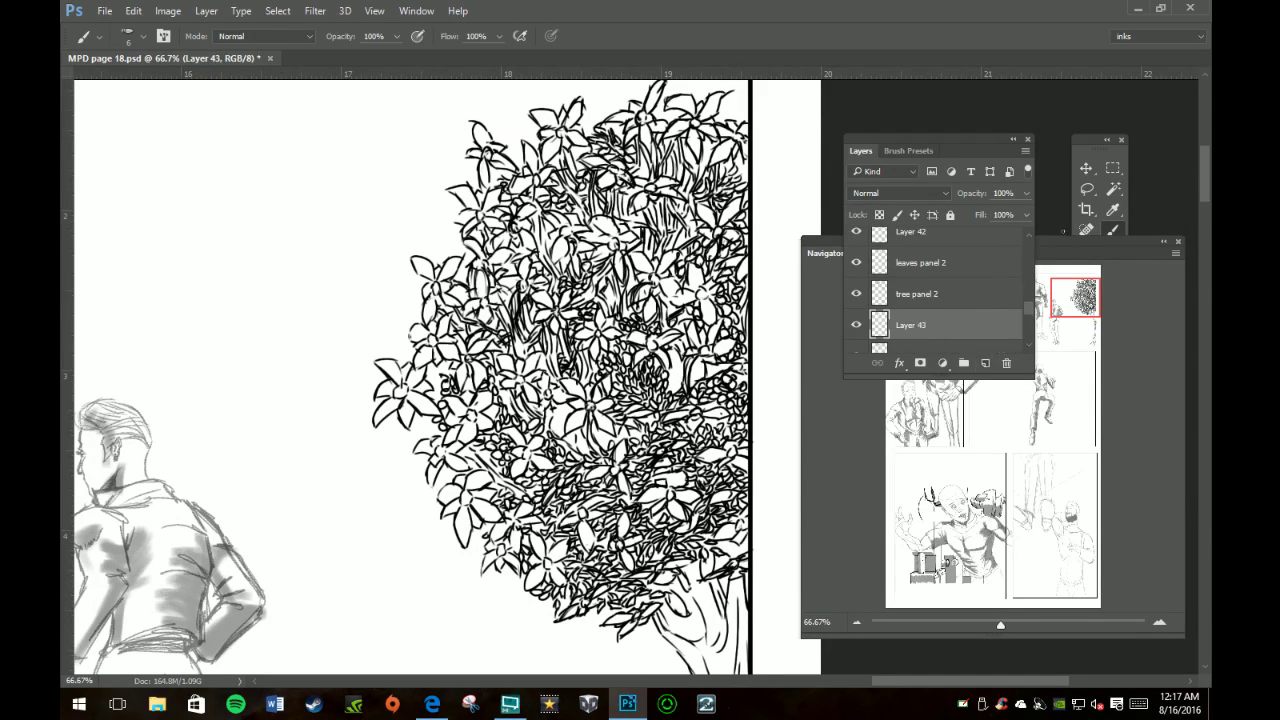
click(1026, 214)
drag(1025, 234, 1023, 240)
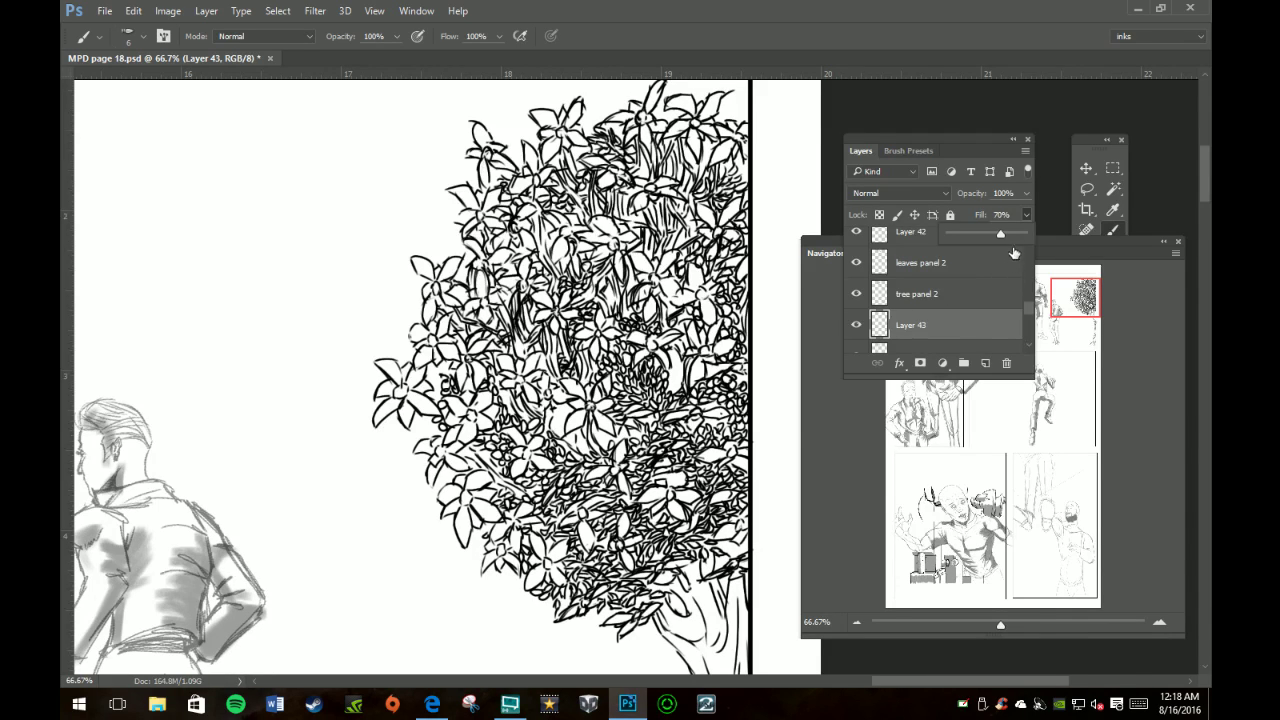
Step: Dismiss the layer fill adjustment and bring up the Brush Presets panel
click(1005, 214)
click(906, 150)
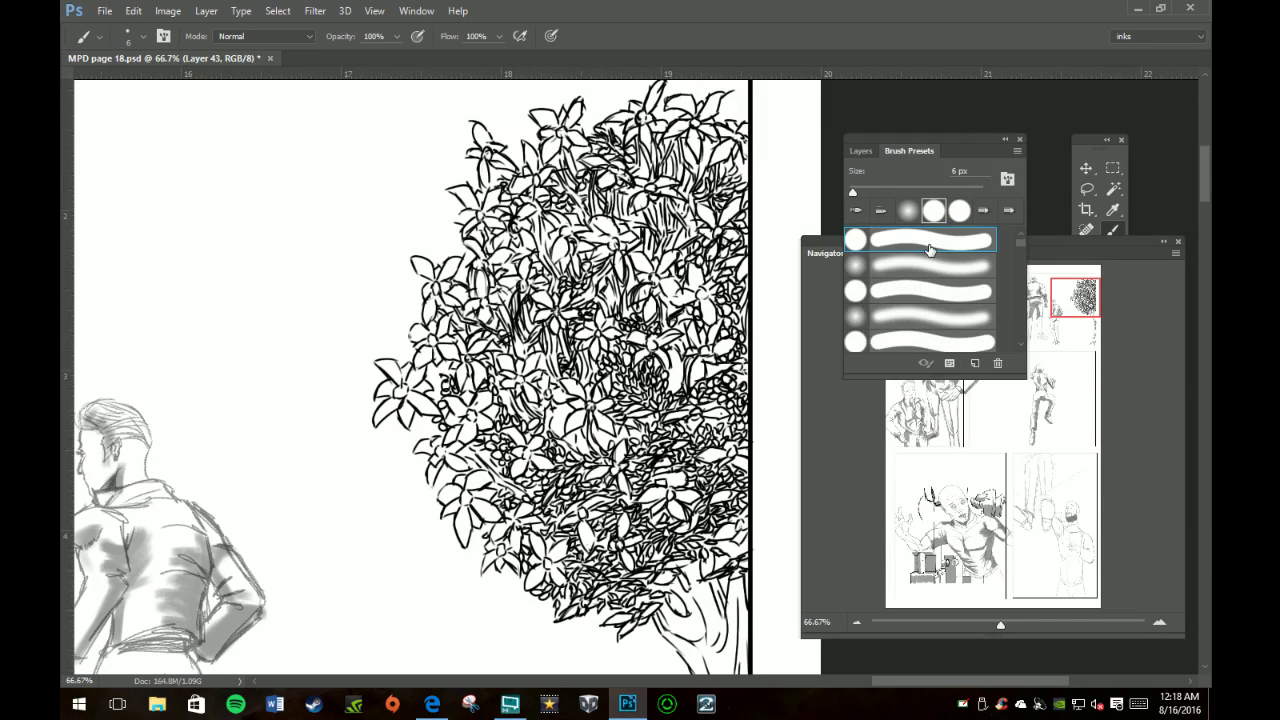
click(930, 245)
scroll(930, 245, down, 1)
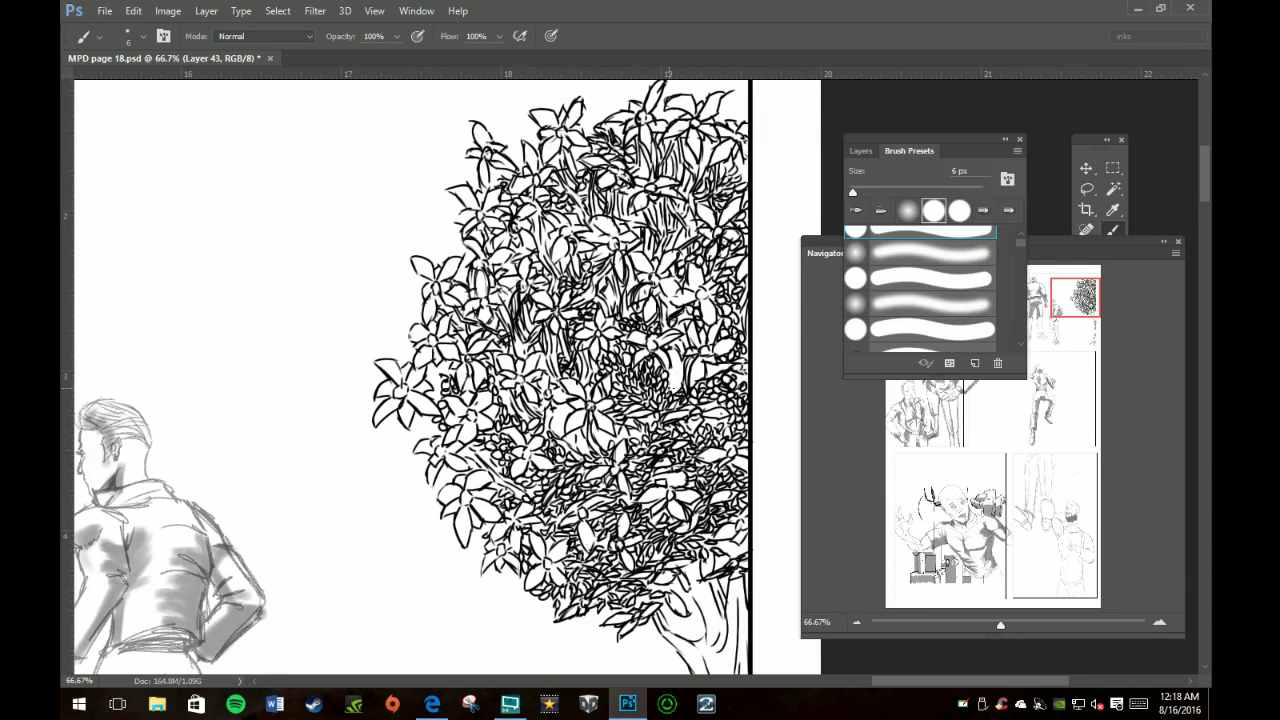
Step: Zoom out to 37.6% so the whole tree and both figures are visible
key(z)
alt+click(618, 400)
alt+scroll(665, 372, down, 2)
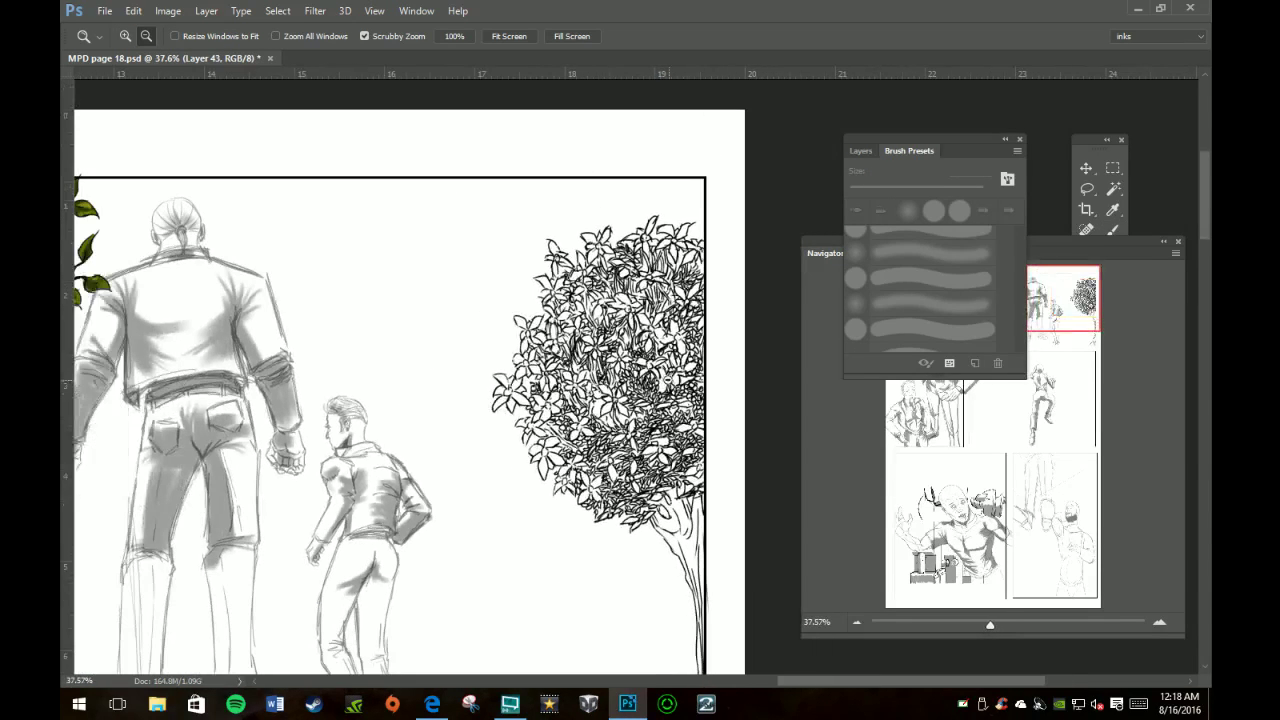
scroll(665, 372, down, 5)
scroll(665, 372, down, 2)
scroll(665, 372, down, 1)
scroll(665, 372, down, 1)
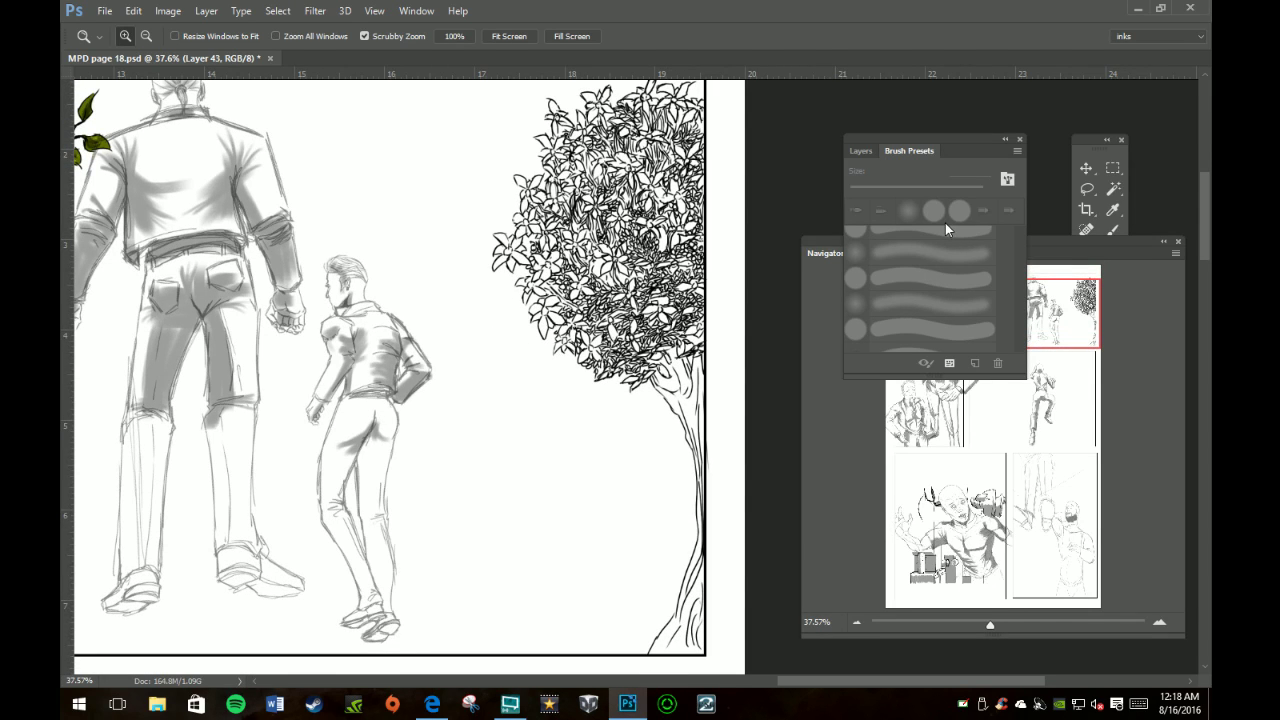
Step: Choose the Square Charcoal dry-brush preset at 6 px
key(b)
scroll(908, 275, down, 2)
scroll(908, 275, down, 2)
scroll(908, 275, down, 2)
scroll(908, 275, down, 2)
scroll(908, 275, down, 1)
scroll(908, 274, down, 2)
scroll(908, 274, down, 2)
scroll(908, 274, down, 2)
scroll(908, 274, down, 2)
click(923, 276)
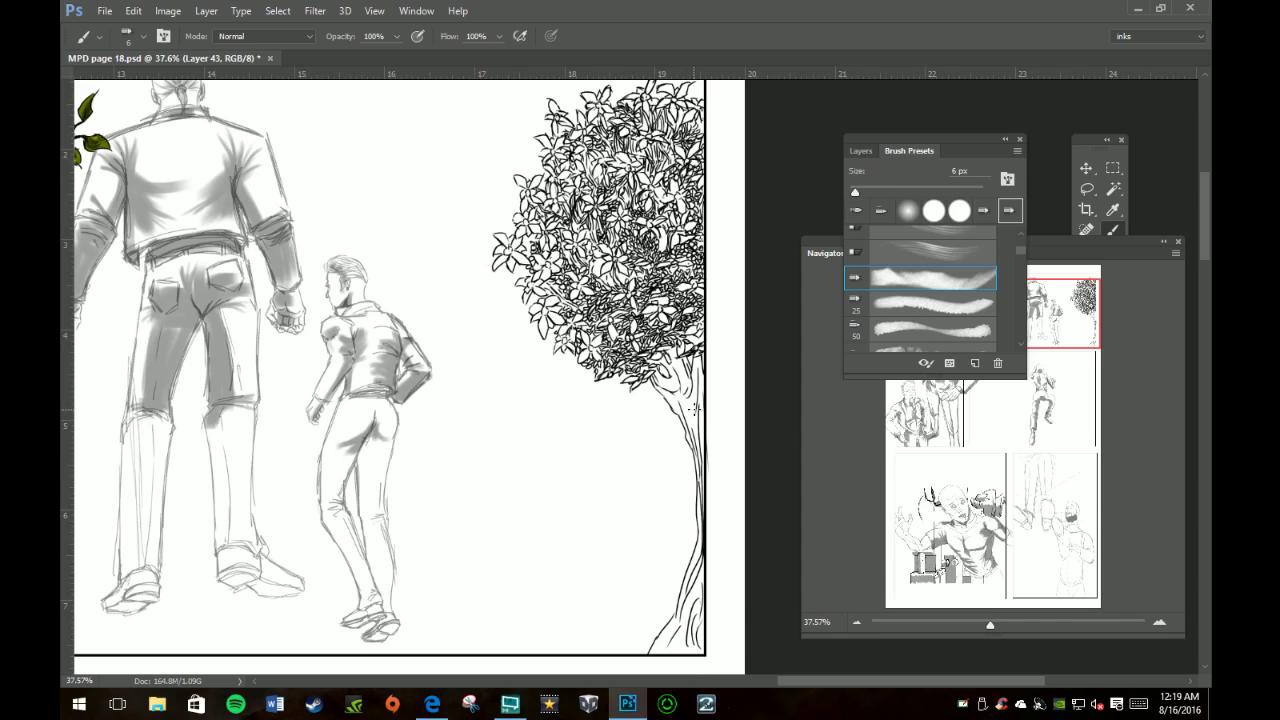
Step: Enlarge the brush to 25 px and shade the trunk's right edge and upper-left side
key(bracketright)
key(bracketright)
key(bracketright)
key(bracketright)
key(bracketright)
key(bracketright)
drag(700, 432, 700, 540)
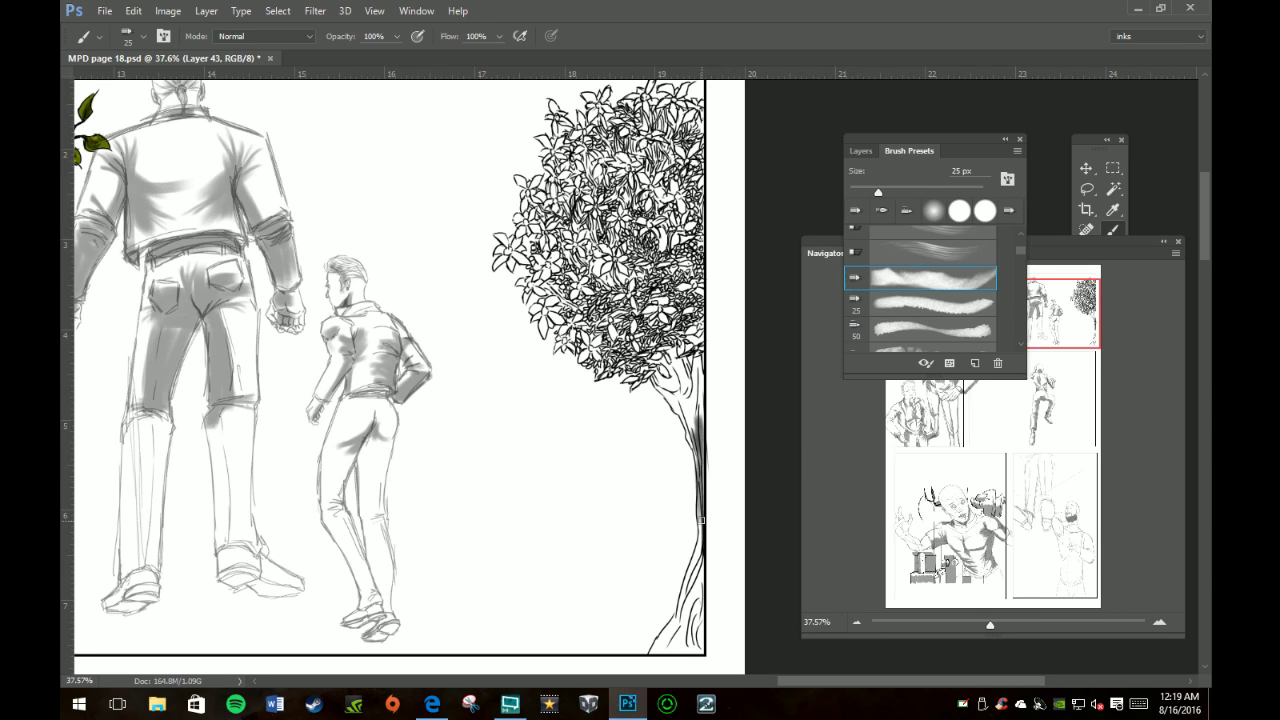
drag(700, 524, 686, 608)
drag(700, 548, 696, 635)
drag(676, 372, 654, 398)
mouse_move(688, 390)
mouse_down()
mouse_move(660, 400)
mouse_move(670, 384)
mouse_up()
mouse_move(698, 358)
mouse_down()
mouse_move(698, 394)
mouse_move(656, 368)
mouse_move(674, 352)
mouse_up()
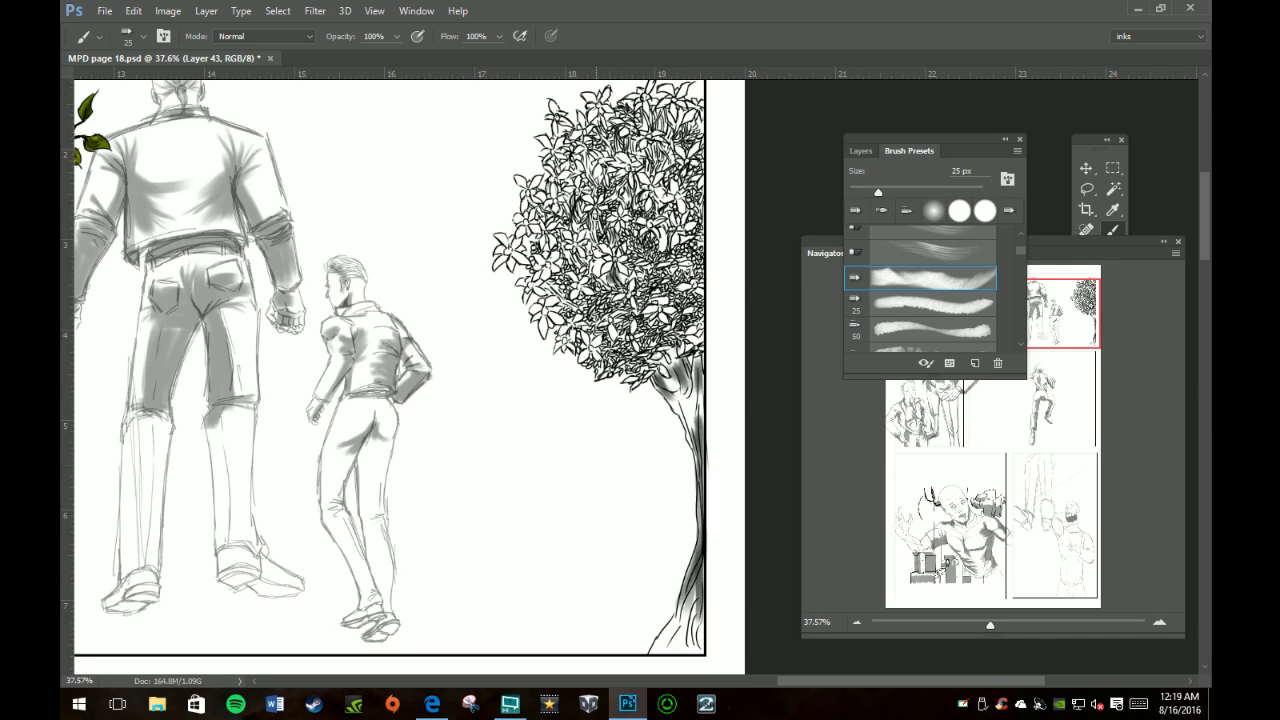
Step: Hatch shadow strokes into the upper and left foliage
mouse_move(654, 142)
mouse_down()
mouse_move(650, 174)
mouse_move(624, 162)
mouse_up()
drag(666, 128, 677, 146)
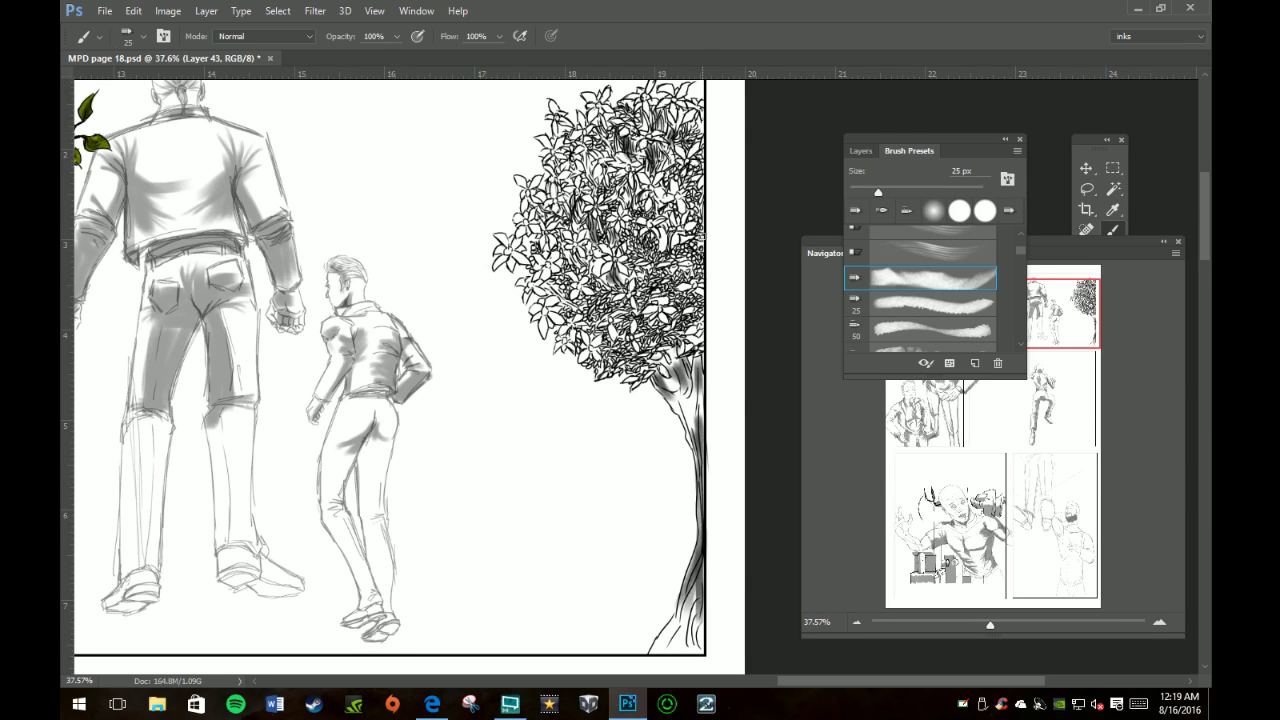
drag(662, 226, 670, 256)
drag(568, 192, 567, 200)
drag(556, 284, 576, 306)
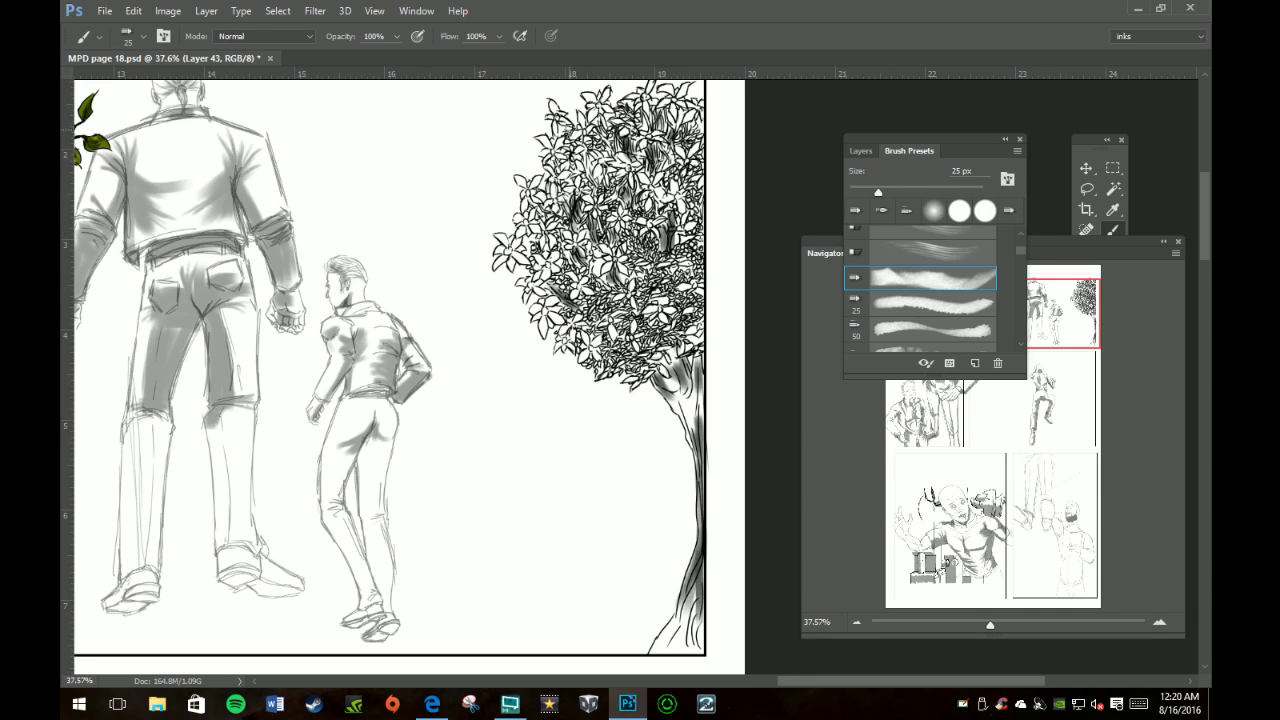
ctrl+click(565, 161)
key(bracketleft)
key(bracketleft)
key(bracketleft)
key(bracketleft)
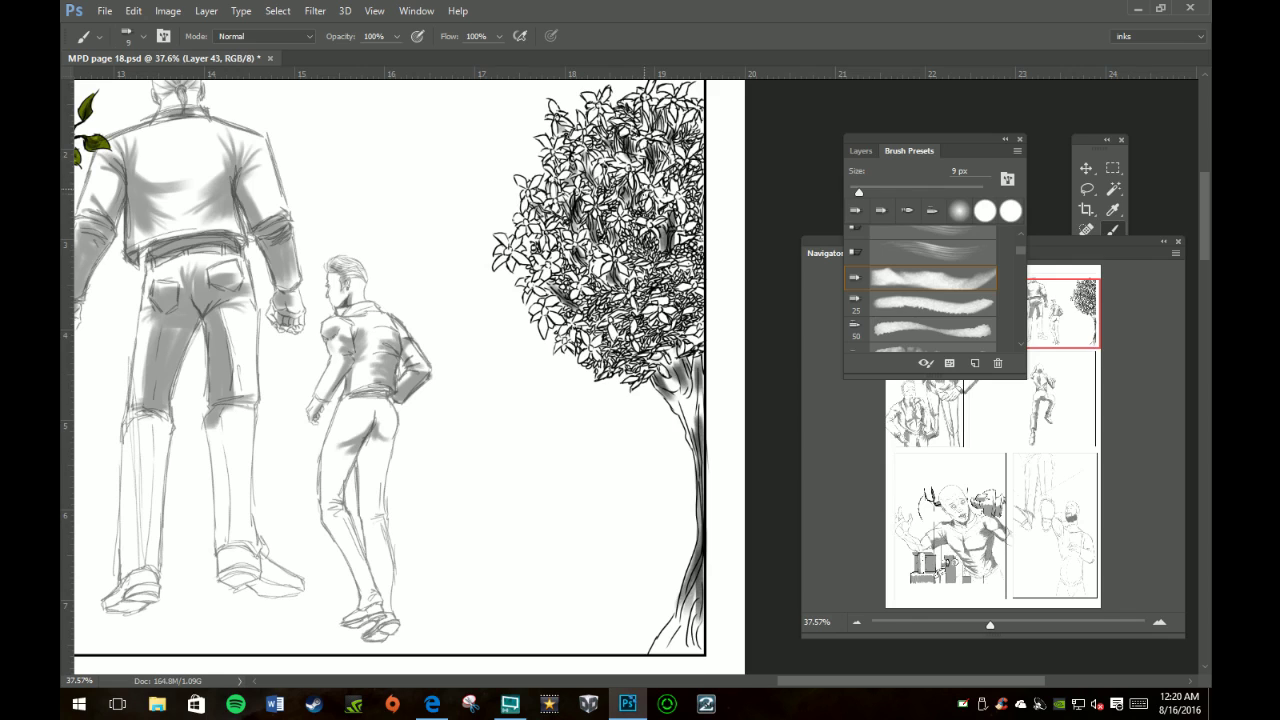
Step: Add 9 px hatch strokes in the upper foliage, along the right edge and above the trunk
mouse_move(638, 176)
mouse_down()
mouse_move(634, 194)
mouse_move(684, 212)
mouse_move(670, 214)
mouse_up()
drag(670, 166, 668, 178)
mouse_move(702, 234)
mouse_down()
mouse_move(690, 300)
mouse_move(672, 300)
mouse_move(656, 326)
mouse_move(646, 316)
mouse_move(656, 328)
mouse_move(598, 328)
mouse_move(572, 354)
mouse_move(586, 370)
mouse_up()
mouse_move(604, 356)
mouse_down()
mouse_move(592, 378)
mouse_move(668, 366)
mouse_up()
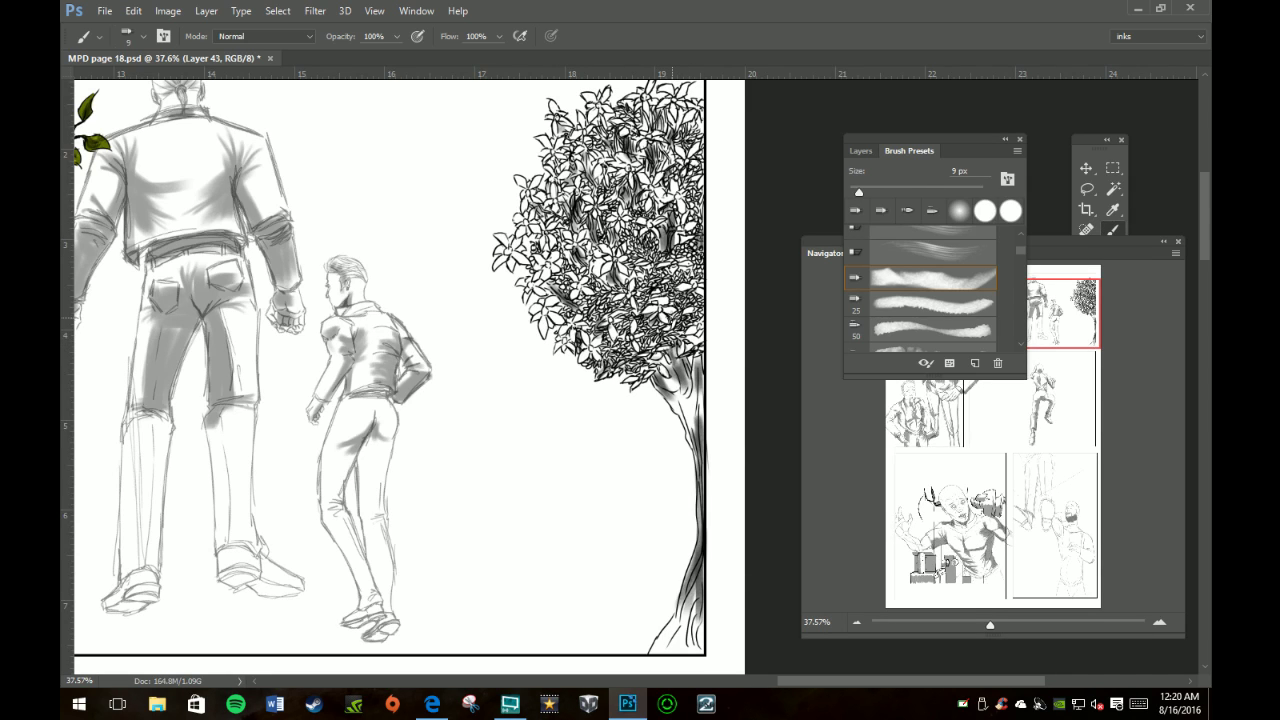
drag(664, 356, 646, 368)
drag(668, 348, 654, 364)
Step: Hatch more short dark strokes into the middle and left foliage
drag(654, 272, 630, 278)
drag(630, 222, 620, 250)
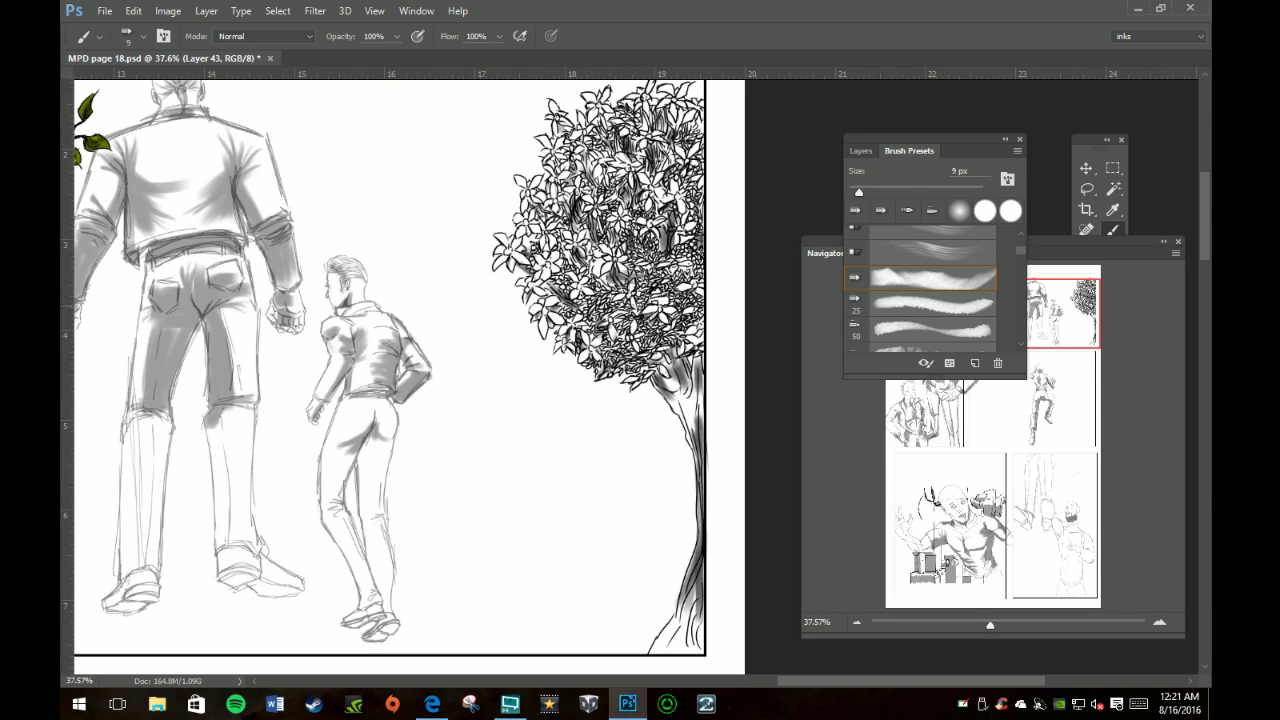
mouse_move(590, 262)
mouse_down()
mouse_move(598, 276)
mouse_move(609, 269)
mouse_up()
drag(601, 216, 600, 228)
drag(597, 180, 576, 199)
click(860, 151)
click(999, 215)
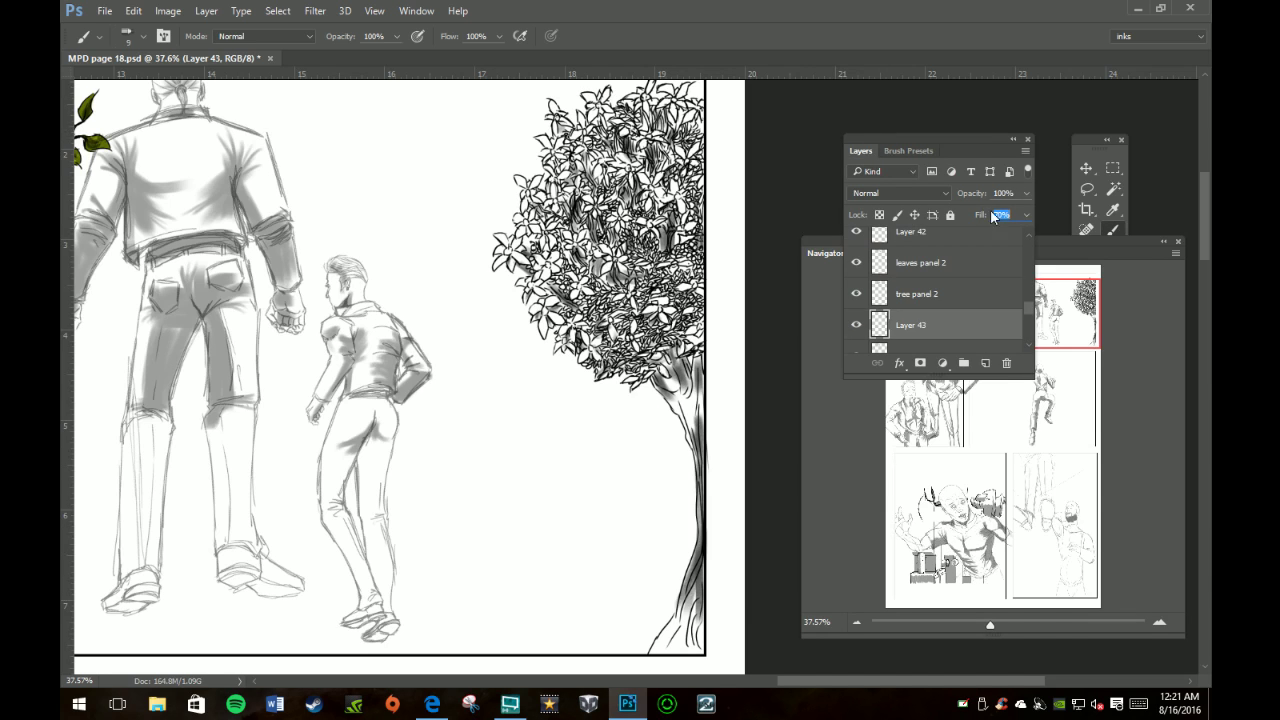
Step: Raise the ink layer's fill to 100% and create new empty Layer 44
click(1027, 216)
drag(1009, 236, 1030, 236)
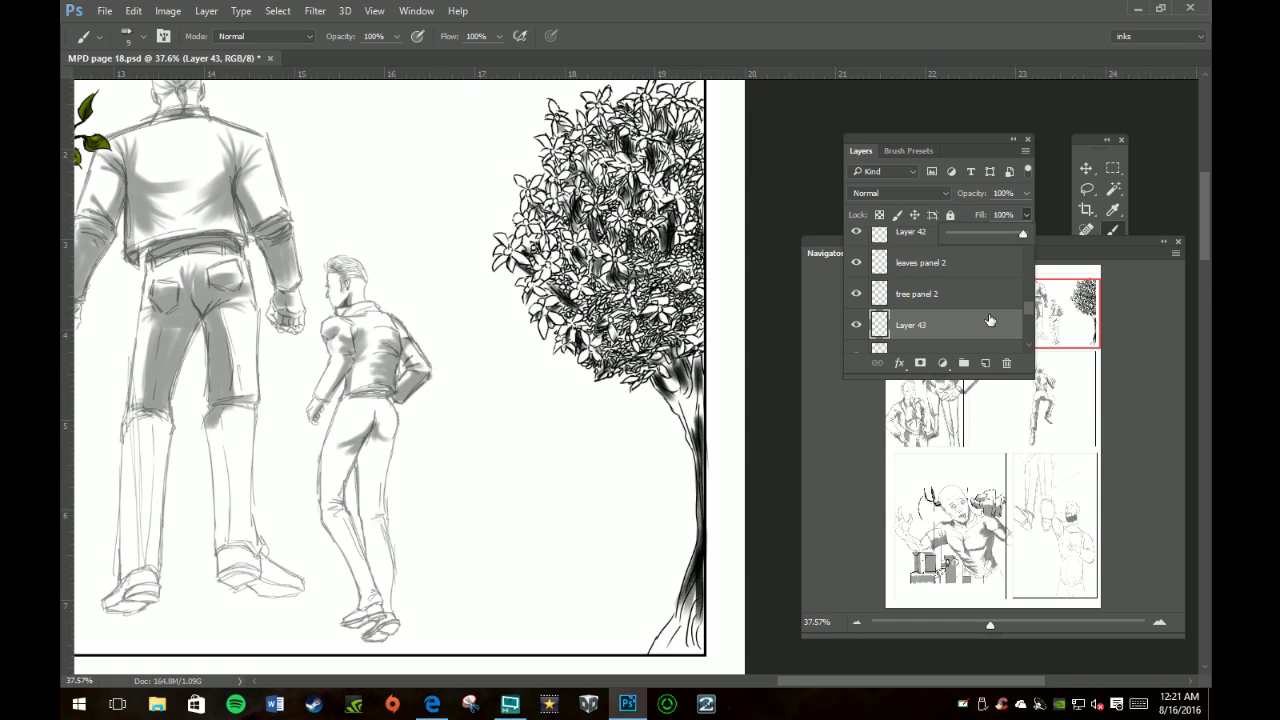
scroll(985, 310, down, 2)
click(950, 300)
key(ctrl+shift+alt+n)
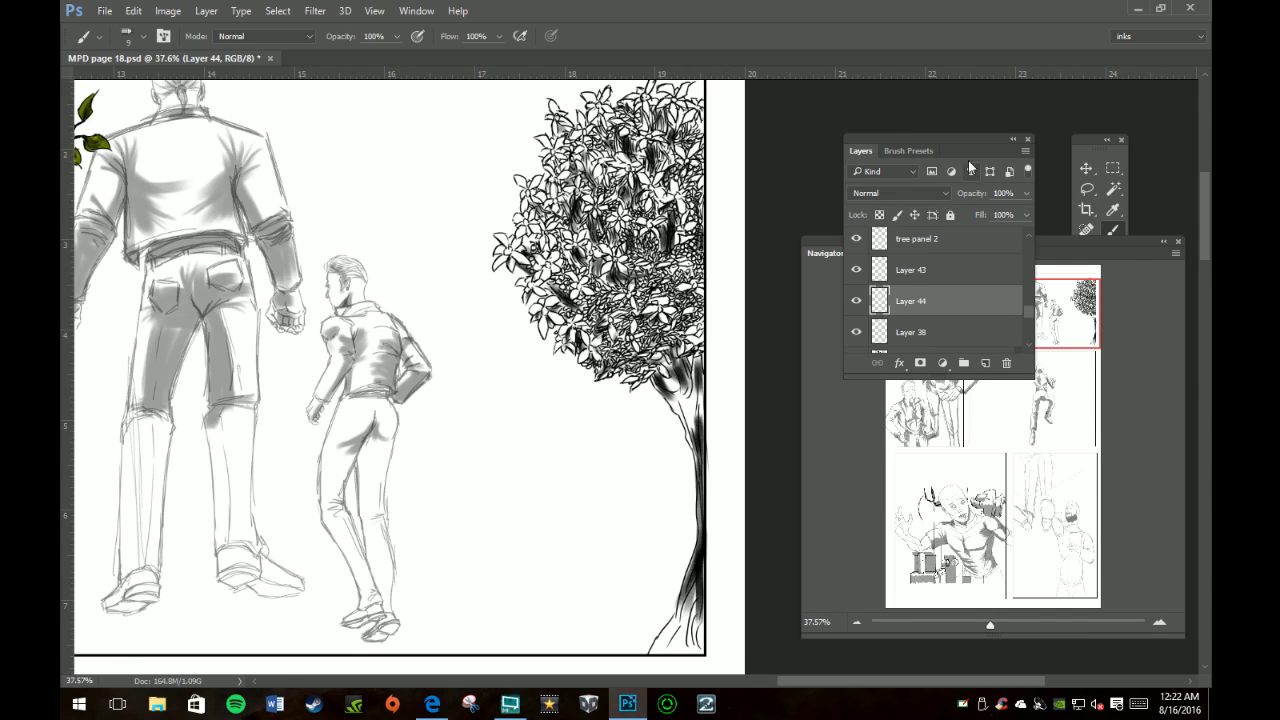
Step: Set the foreground colour to dark green #001c04
click(1100, 140)
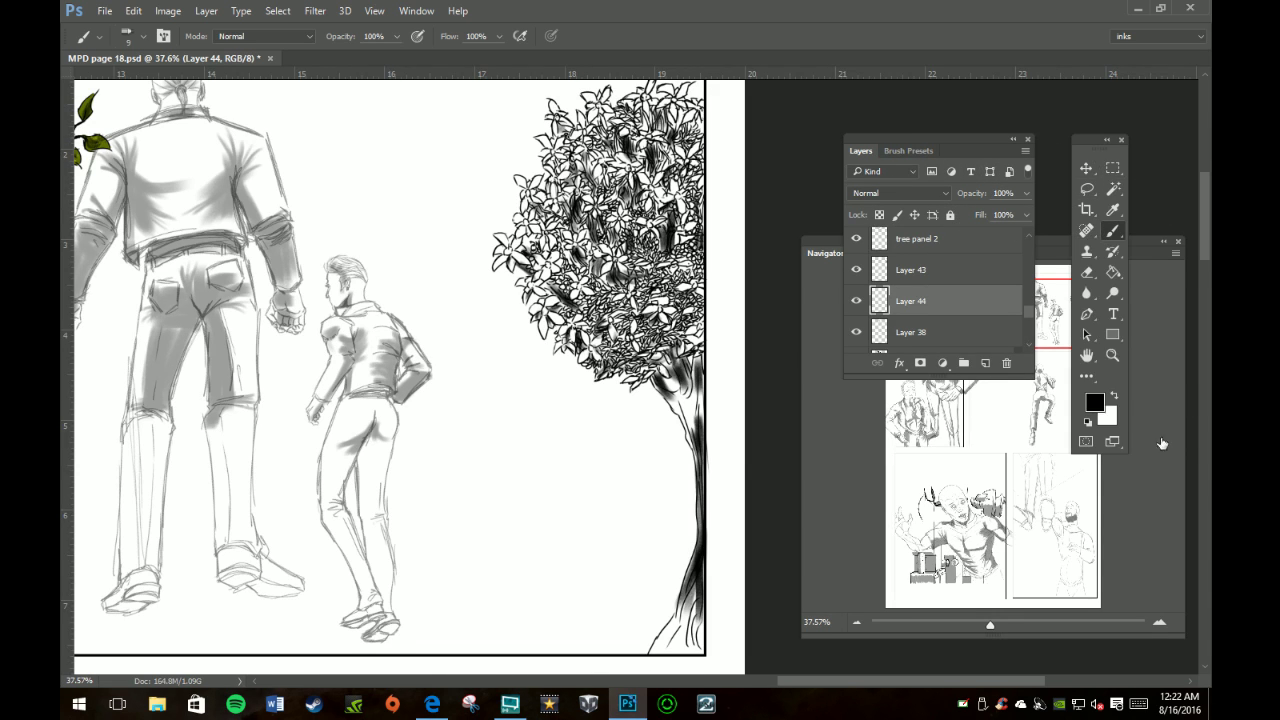
click(1094, 402)
click(641, 260)
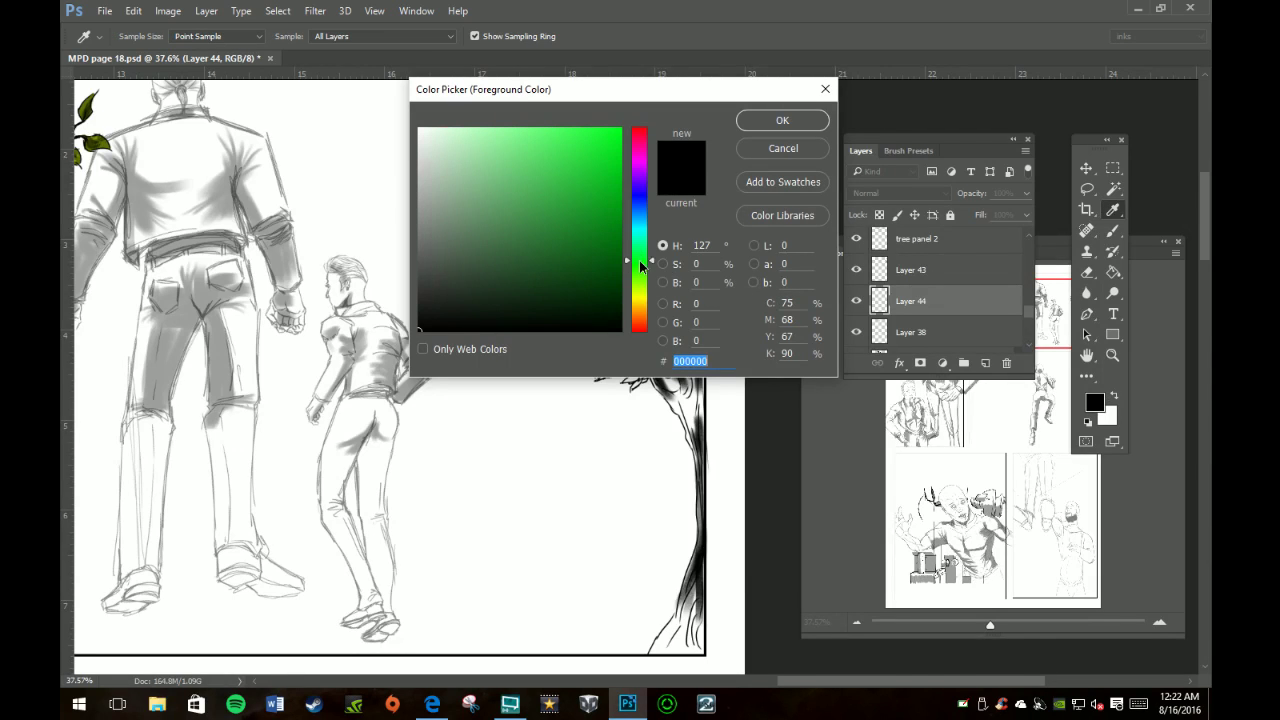
click(618, 309)
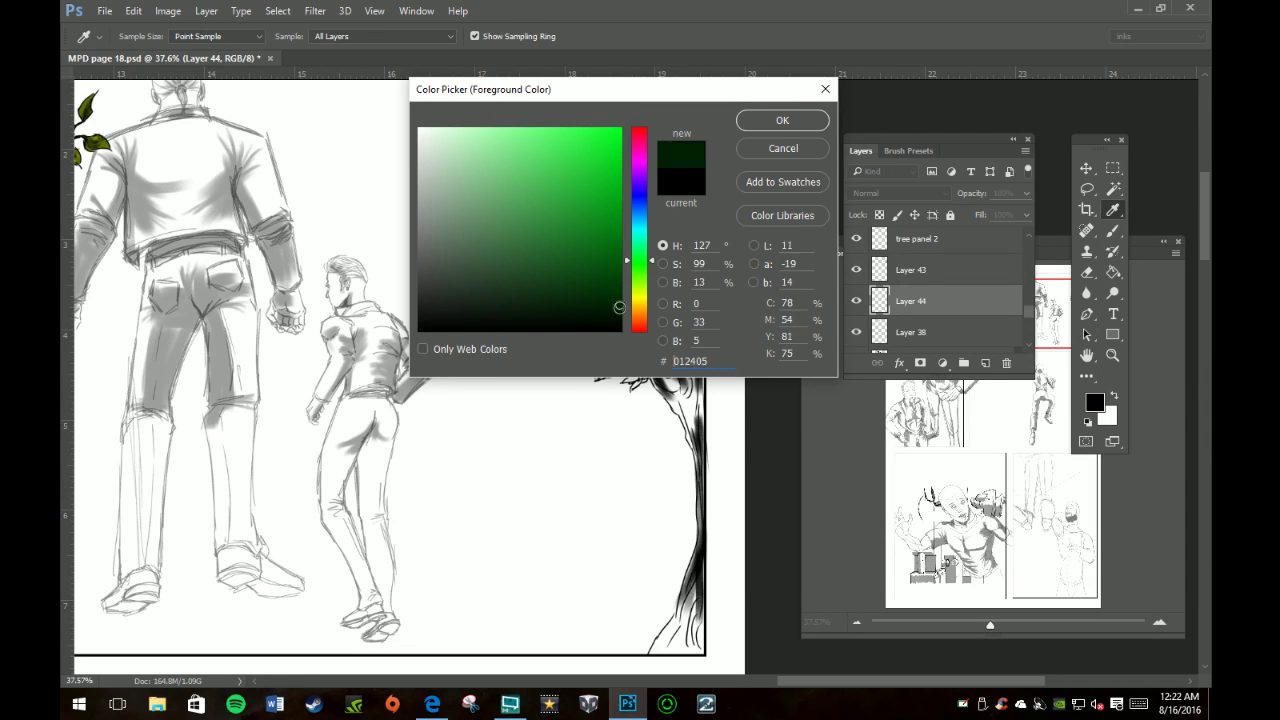
click(775, 120)
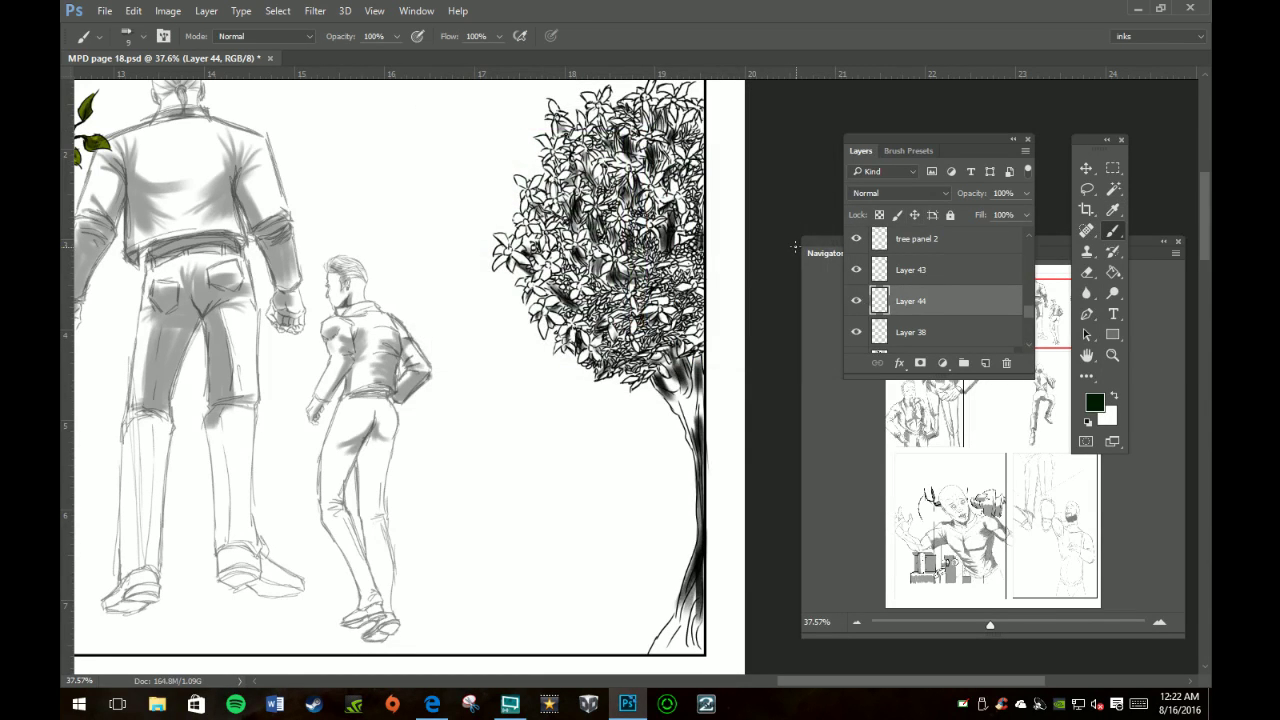
Step: Select the Round Point Stiff brush preset
click(906, 151)
scroll(917, 290, up, 3)
scroll(917, 290, up, 2)
scroll(916, 285, up, 2)
scroll(916, 278, up, 2)
scroll(915, 271, up, 2)
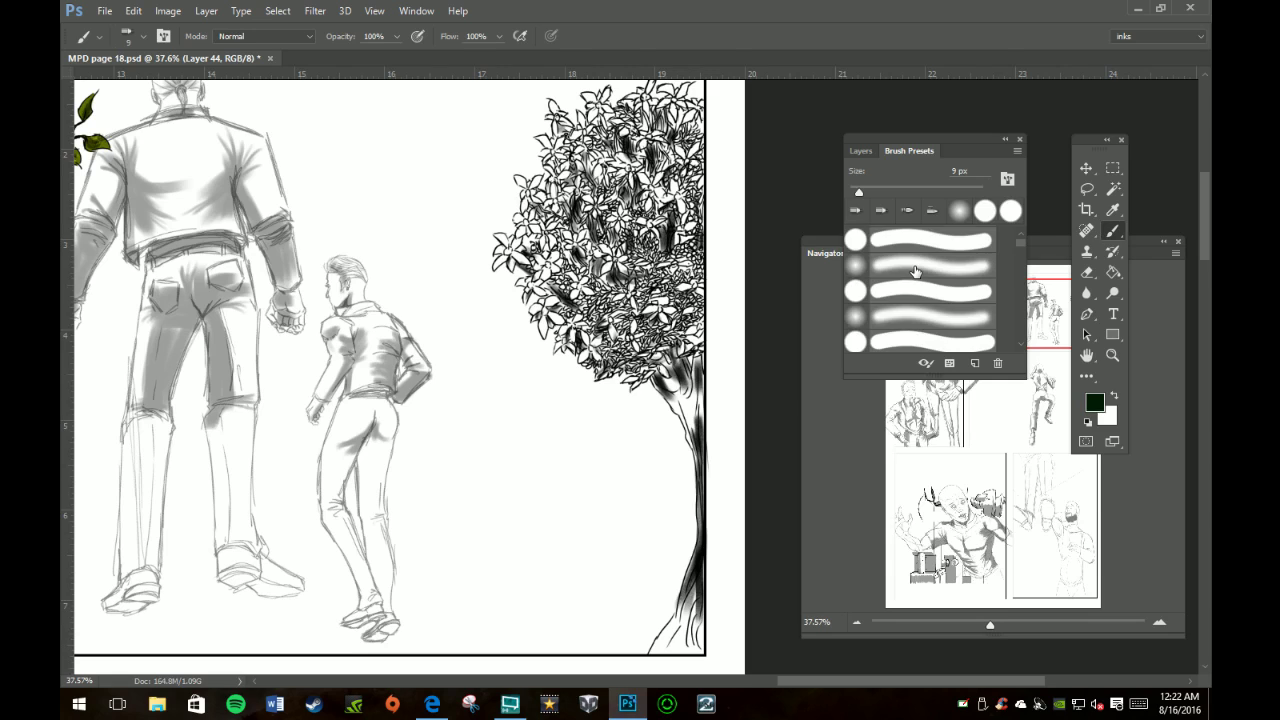
scroll(915, 271, down, 2)
scroll(917, 270, down, 2)
scroll(919, 270, down, 2)
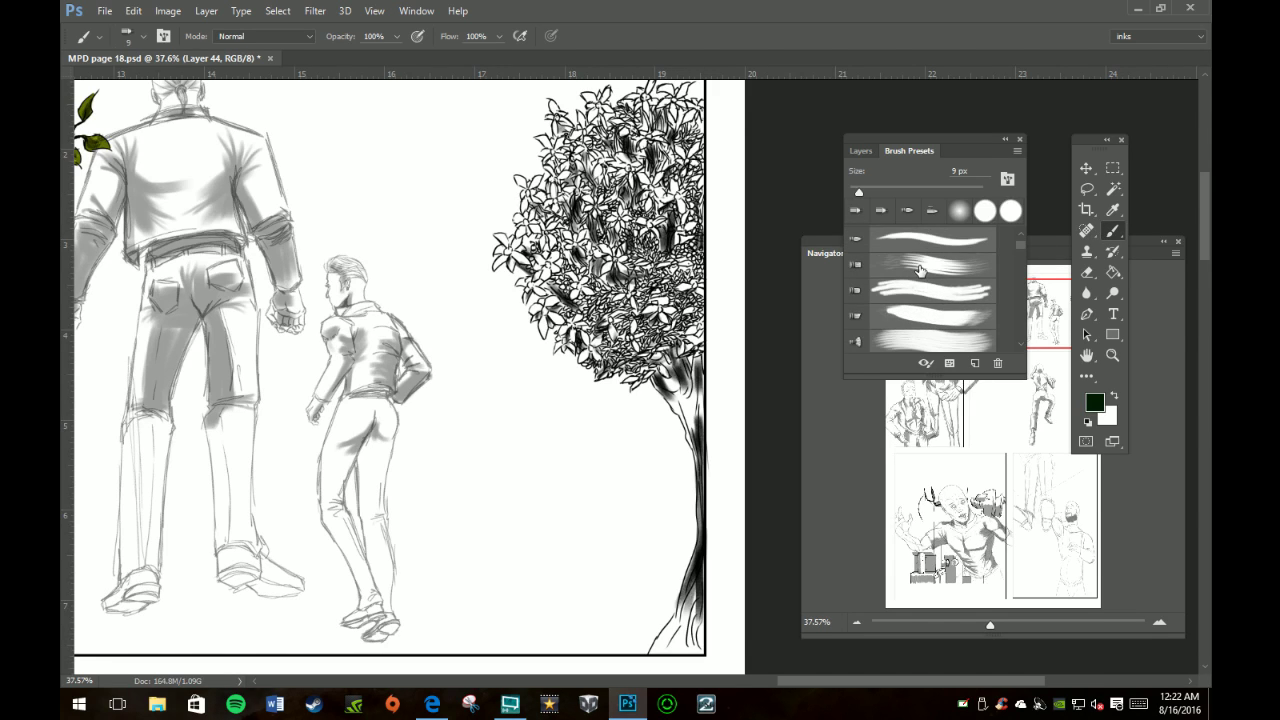
scroll(919, 270, up, 1)
click(926, 254)
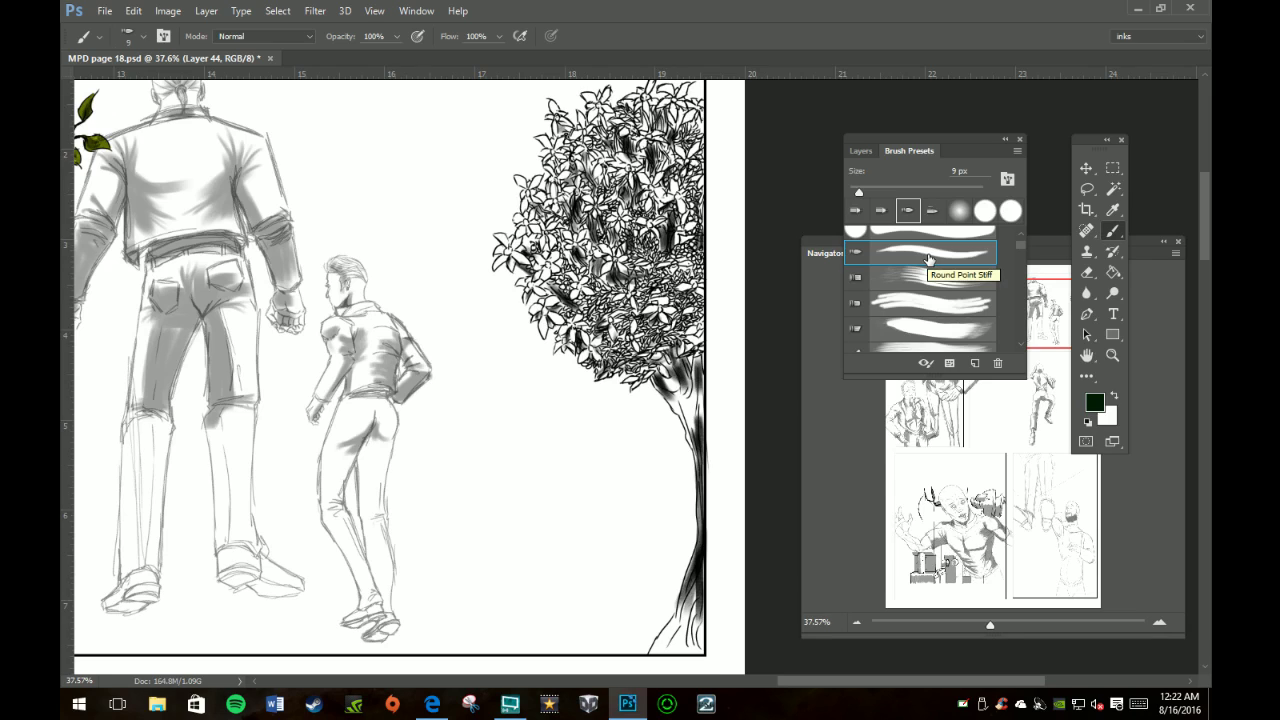
Step: Zoom in to 100% on the foliage and paint small dark strokes
key(z)
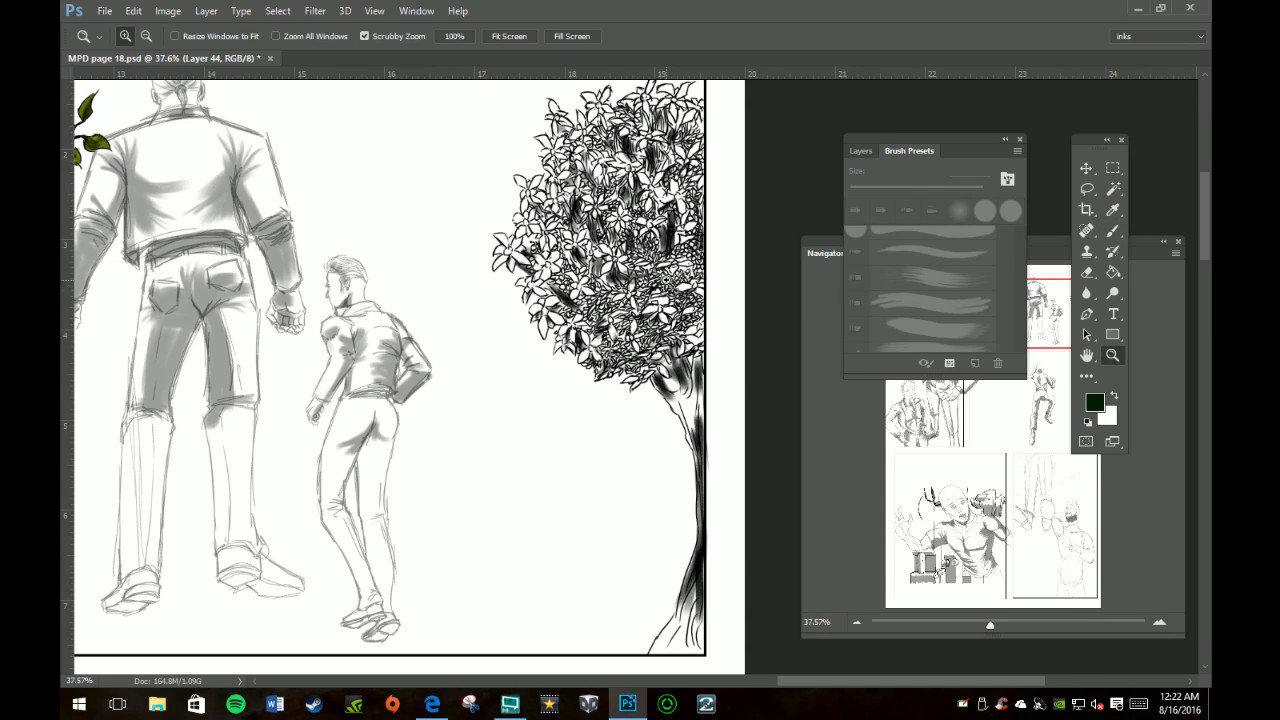
drag(667, 280, 664, 258)
click(658, 278)
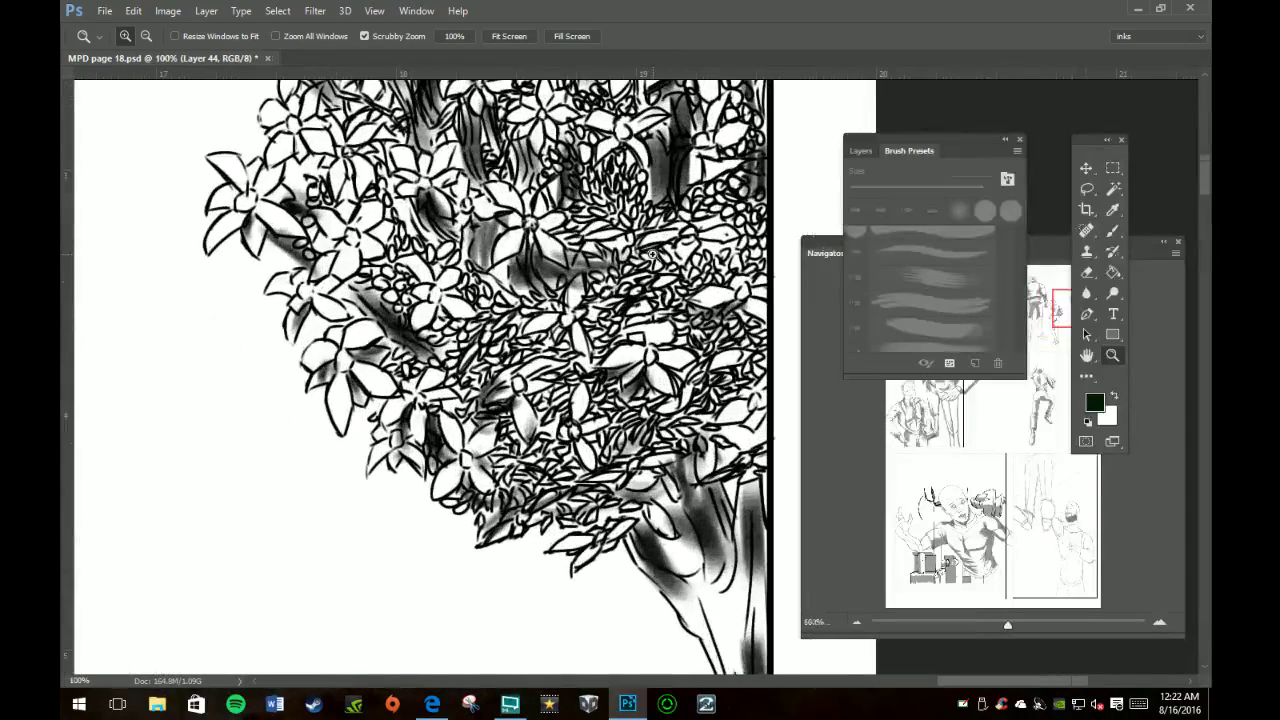
key(b)
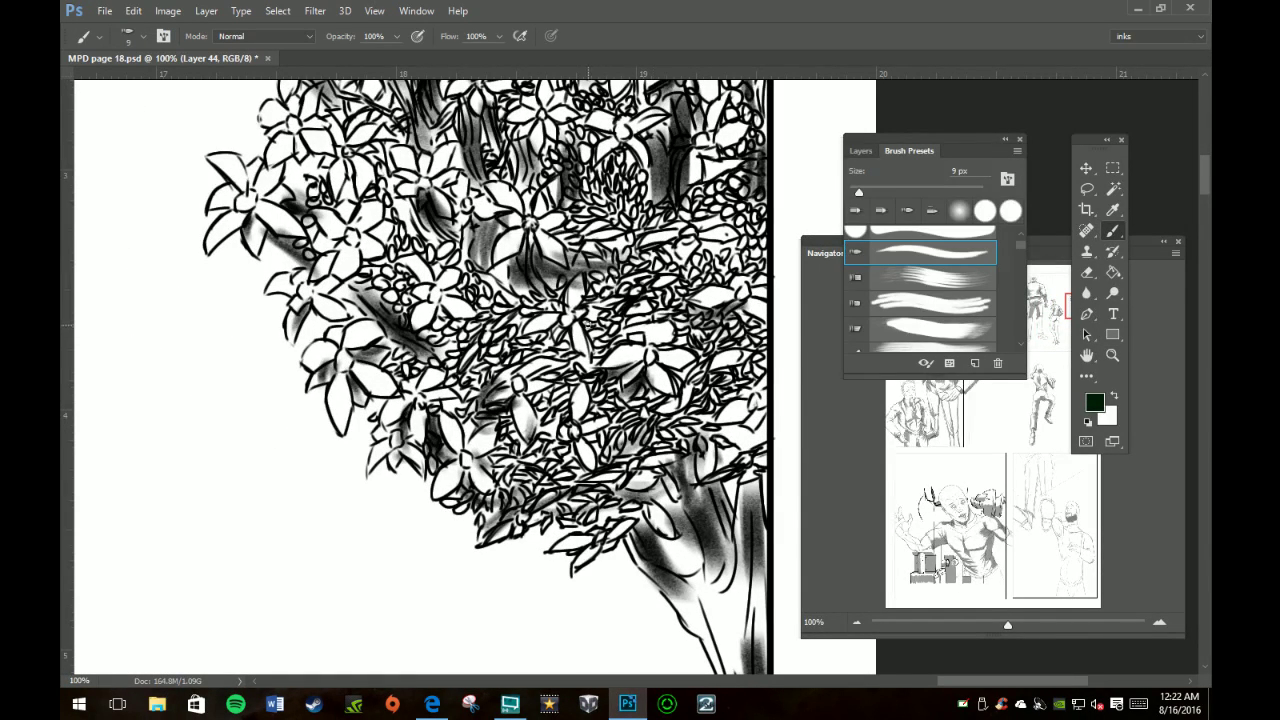
mouse_move(592, 324)
mouse_down()
mouse_move(610, 328)
mouse_move(590, 338)
mouse_move(607, 315)
mouse_move(621, 321)
mouse_up()
Step: Erase the stray dark ink and fill the foliage gap with dark shadow
key(e)
drag(613, 307, 592, 317)
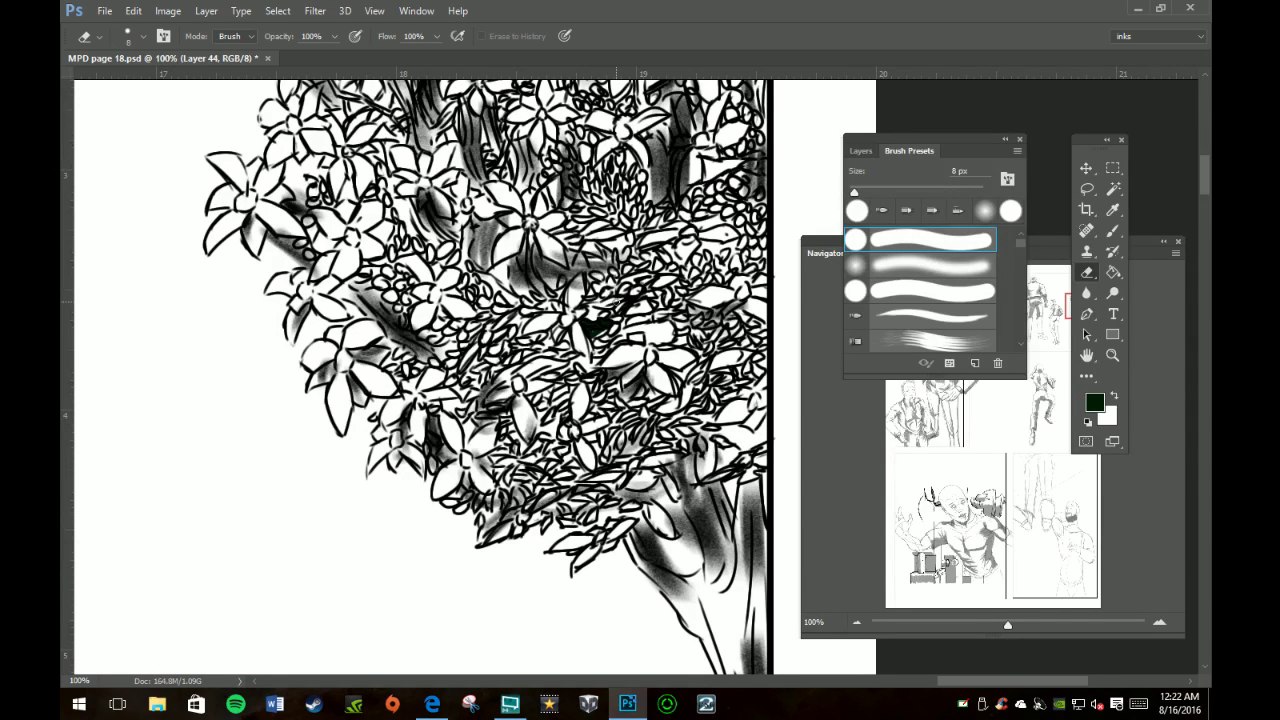
mouse_move(596, 330)
mouse_down()
mouse_move(586, 322)
mouse_move(612, 326)
mouse_up()
key(b)
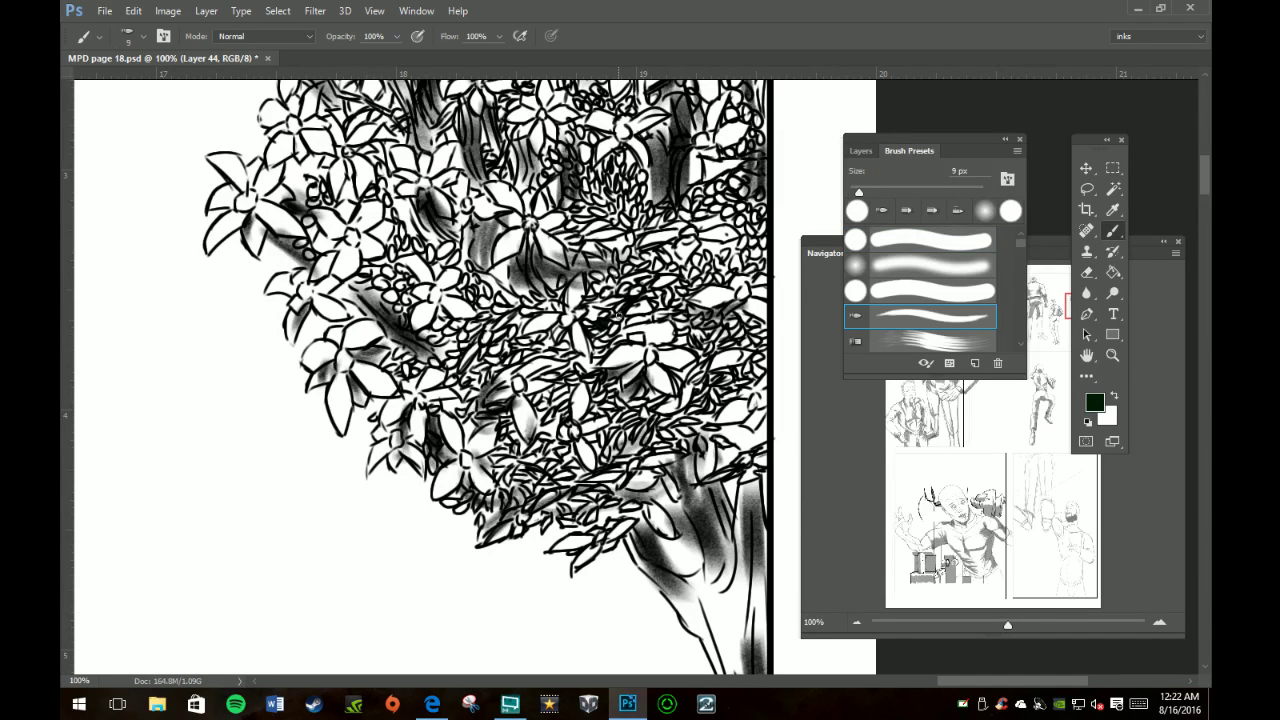
click(607, 318)
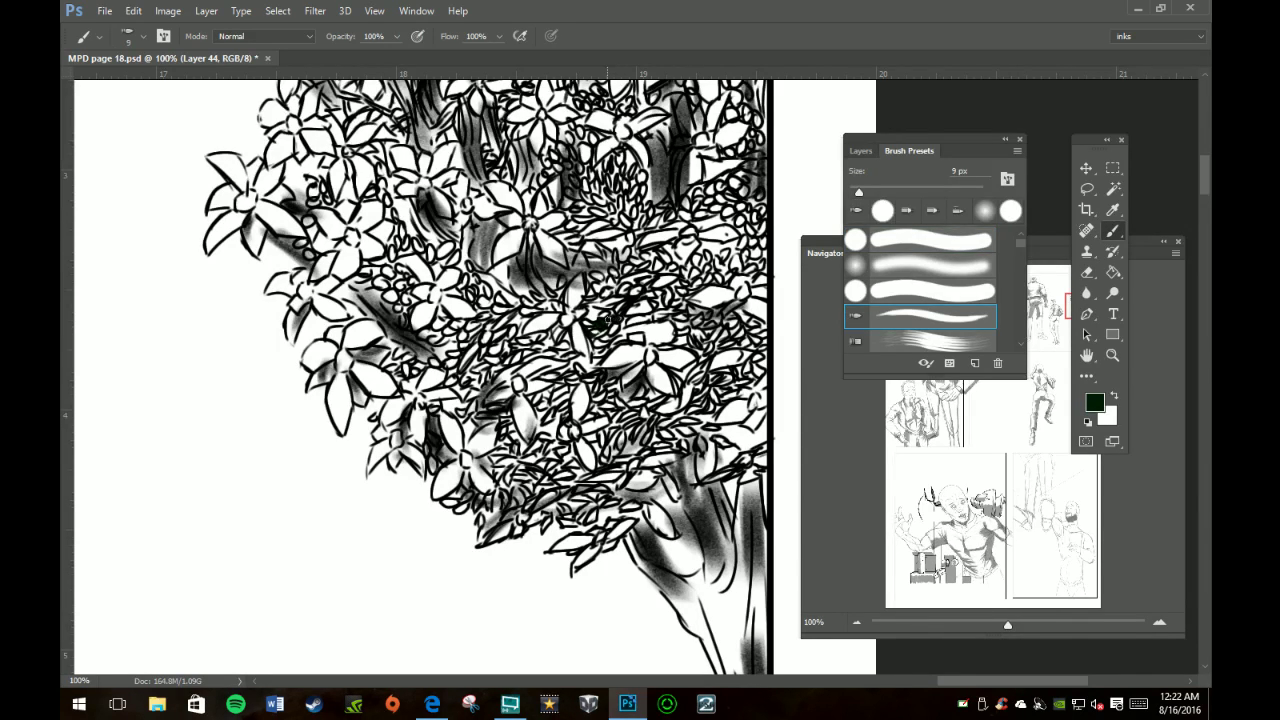
mouse_move(600, 315)
mouse_down()
mouse_move(590, 322)
mouse_move(614, 330)
mouse_move(597, 335)
mouse_move(608, 346)
mouse_move(589, 342)
mouse_move(601, 353)
mouse_move(613, 336)
mouse_up()
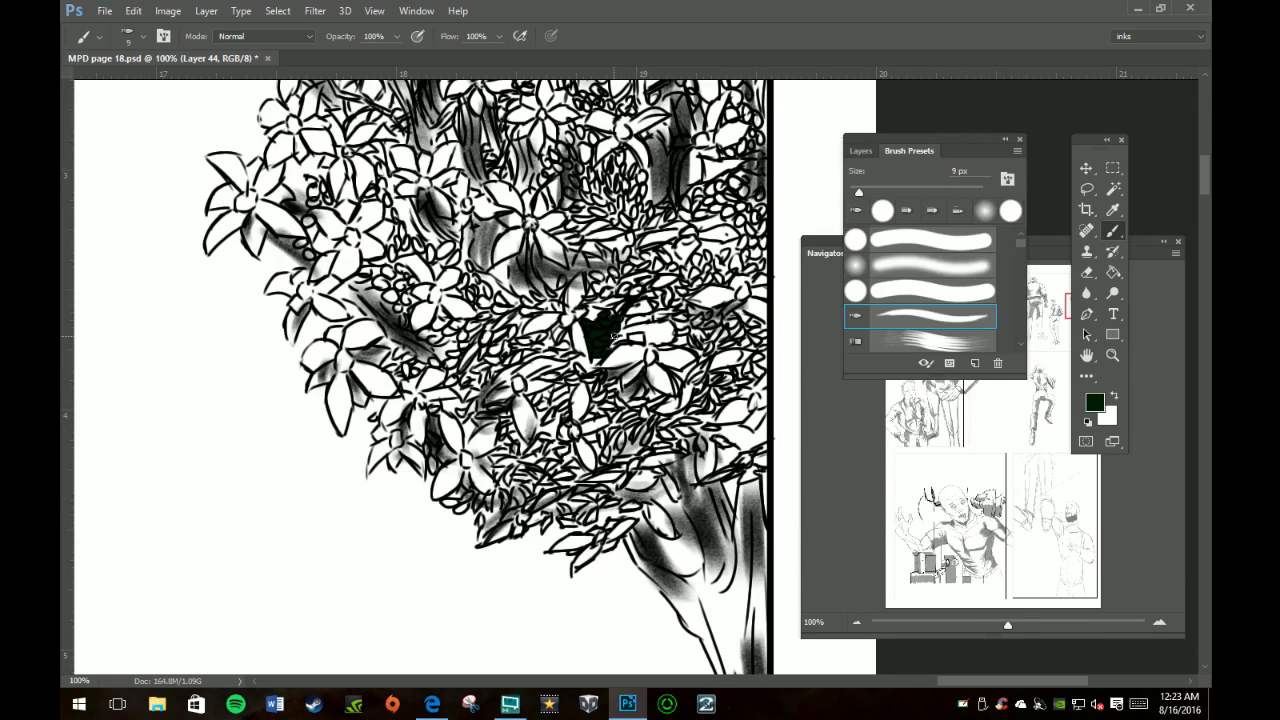
Step: Add new empty Layer 45 for the flower colour
click(1005, 141)
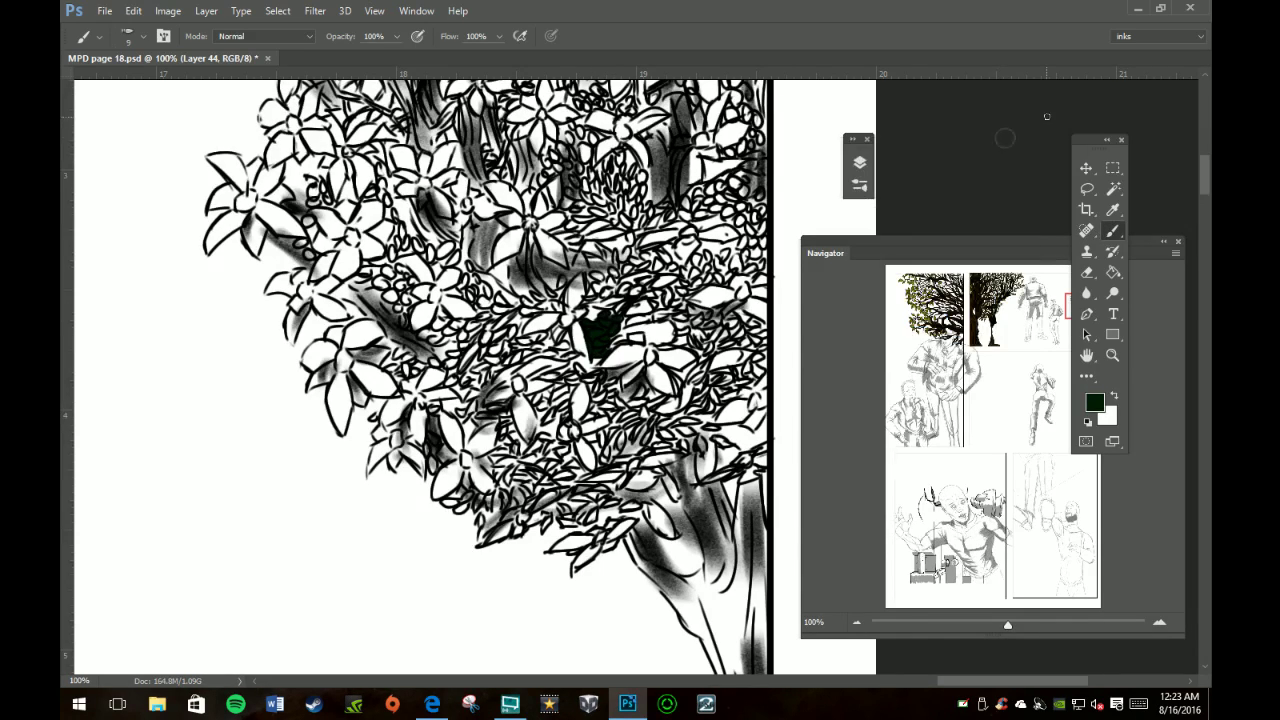
click(859, 162)
ctrl+click(793, 363)
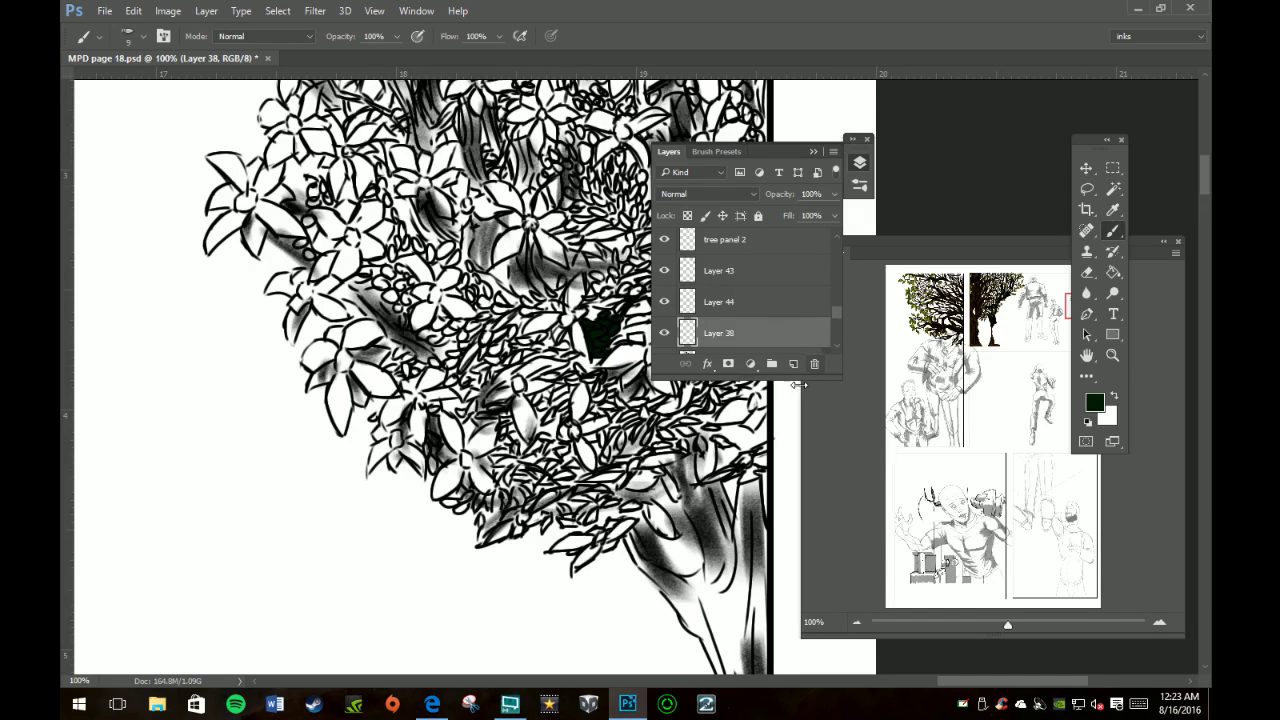
Step: Pick pale pink edb3f8 as the foreground colour in the Color Picker
click(814, 150)
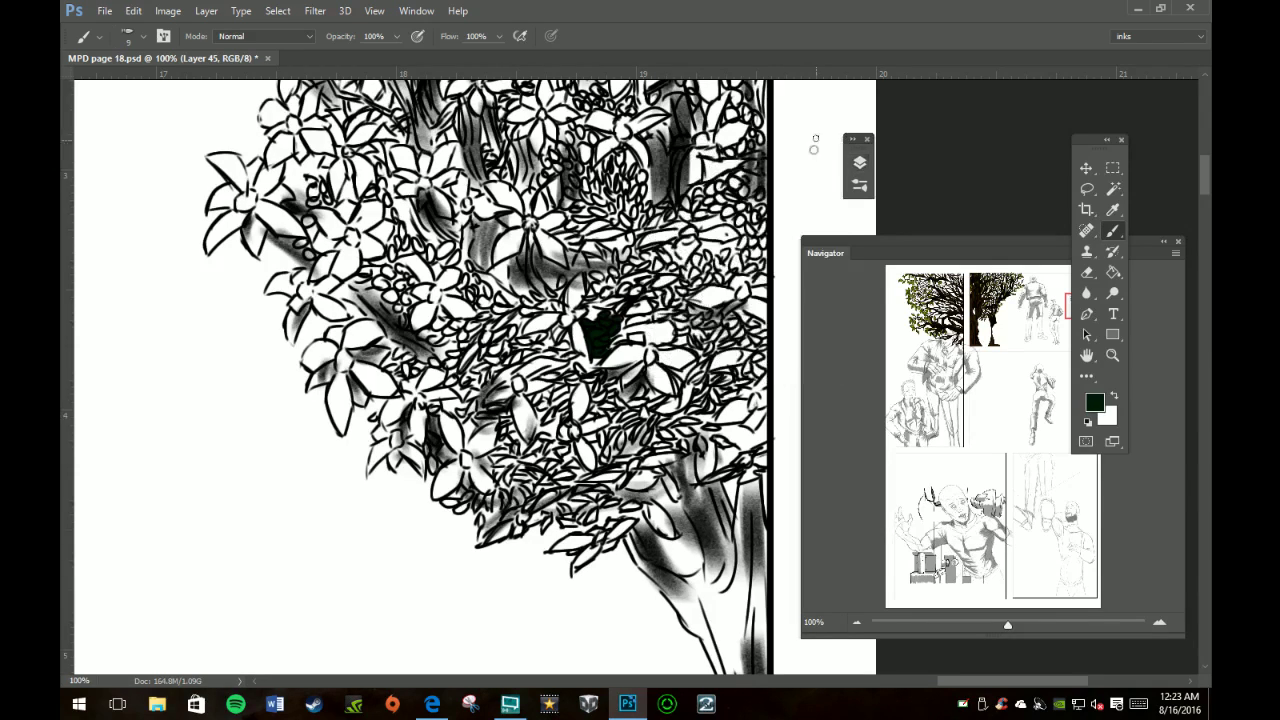
click(1117, 398)
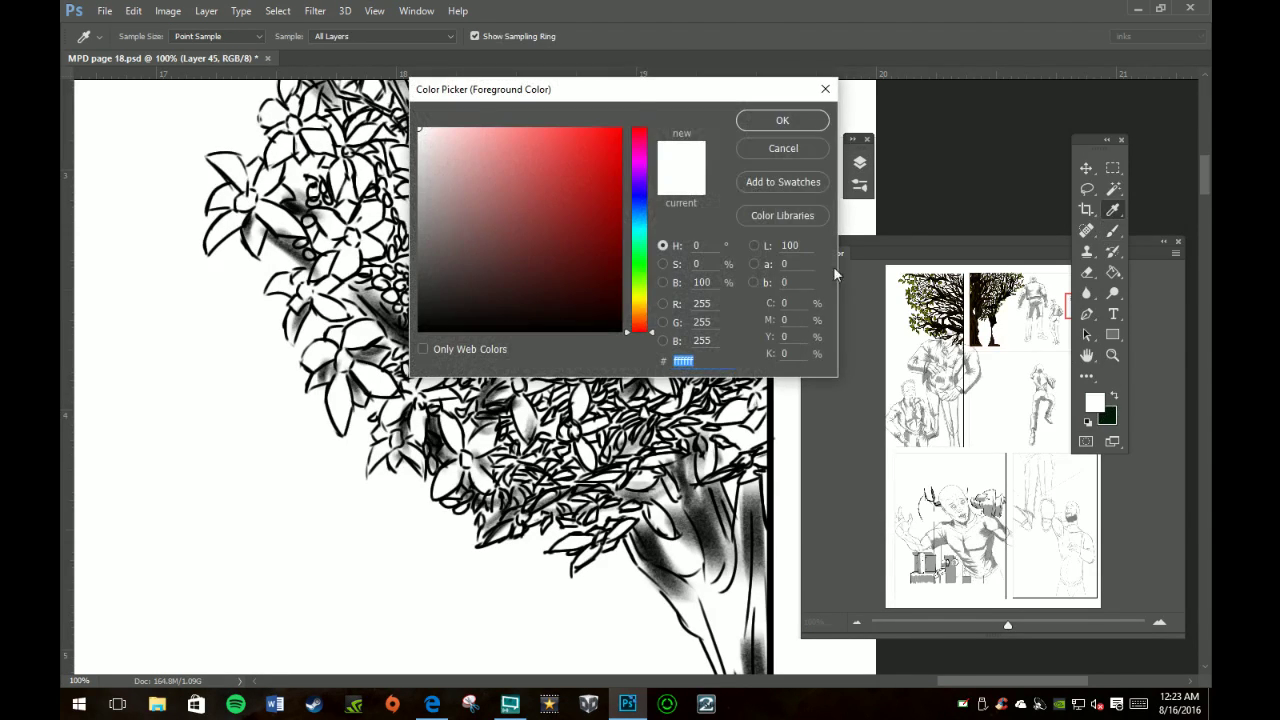
click(637, 168)
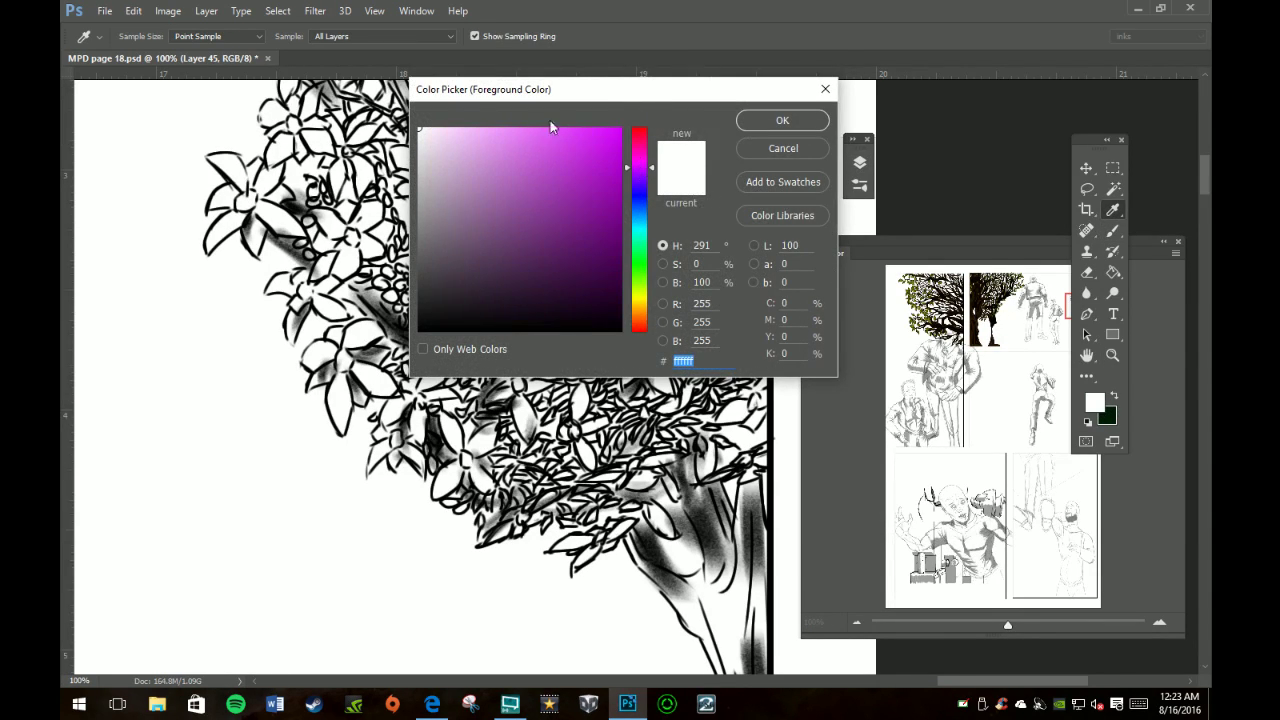
click(474, 133)
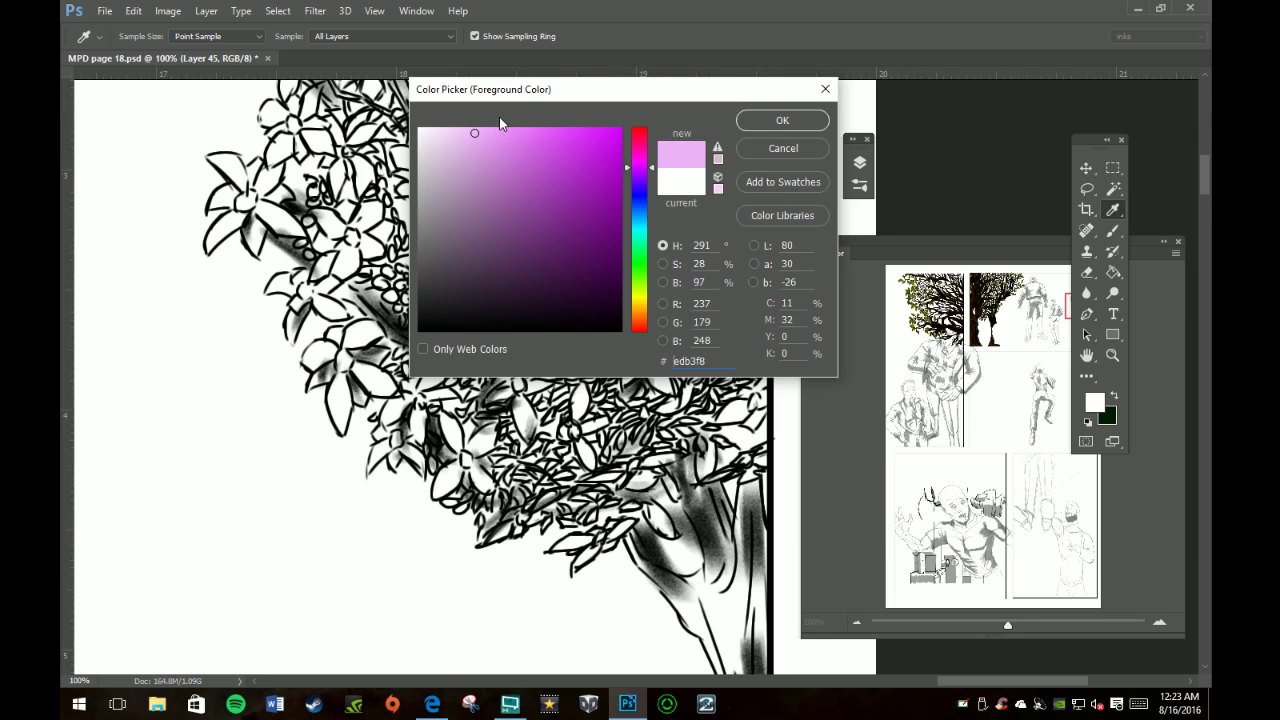
click(783, 121)
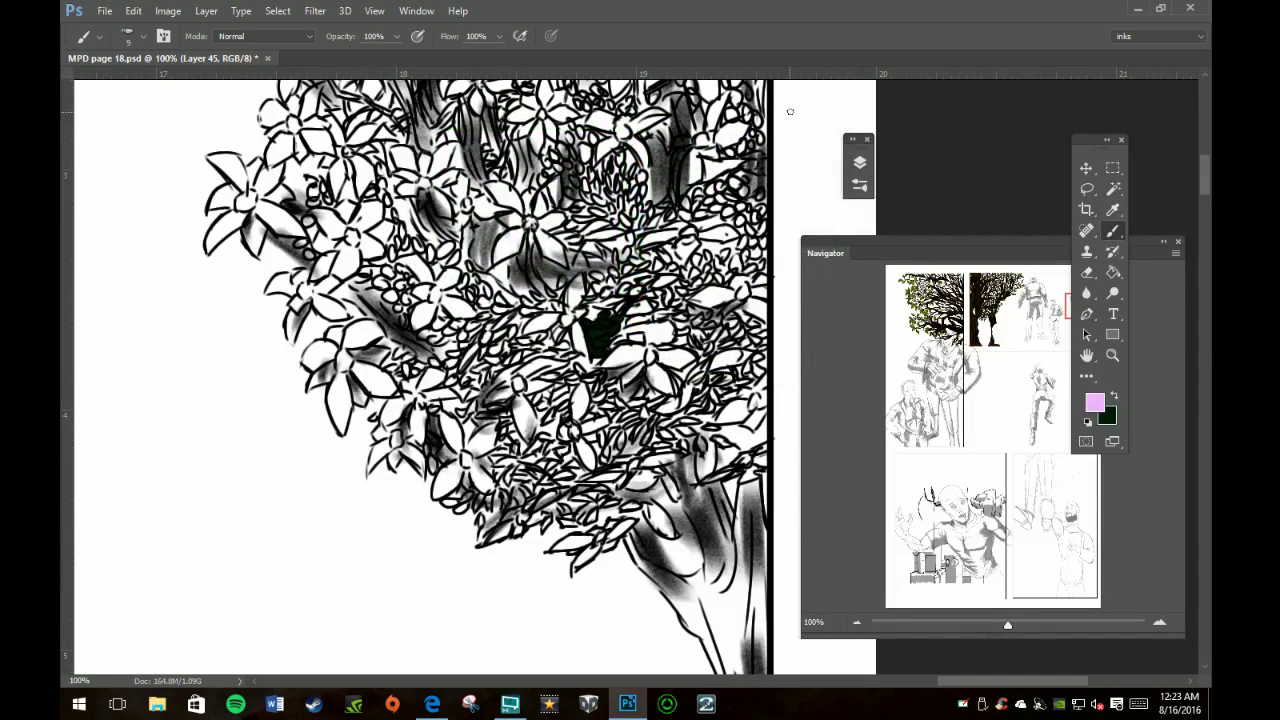
Step: Fill the petals of the left upper flower pale pink, covering white streaks
mouse_move(511, 217)
mouse_down()
mouse_move(540, 228)
mouse_move(558, 260)
mouse_move(558, 236)
mouse_up()
mouse_move(524, 228)
mouse_down()
mouse_move(498, 252)
mouse_move(522, 229)
mouse_up()
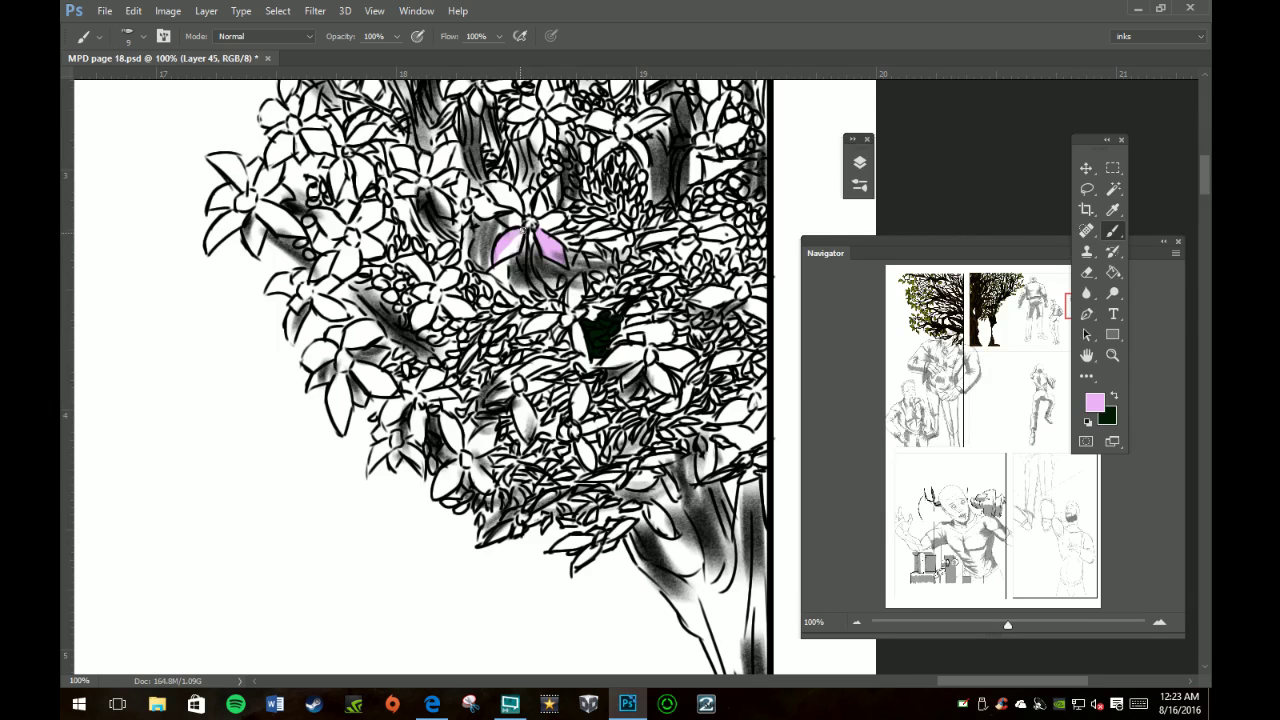
drag(516, 242, 502, 258)
click(543, 219)
mouse_move(543, 220)
mouse_down()
mouse_move(560, 222)
mouse_move(526, 198)
mouse_move(527, 212)
mouse_move(534, 192)
mouse_up()
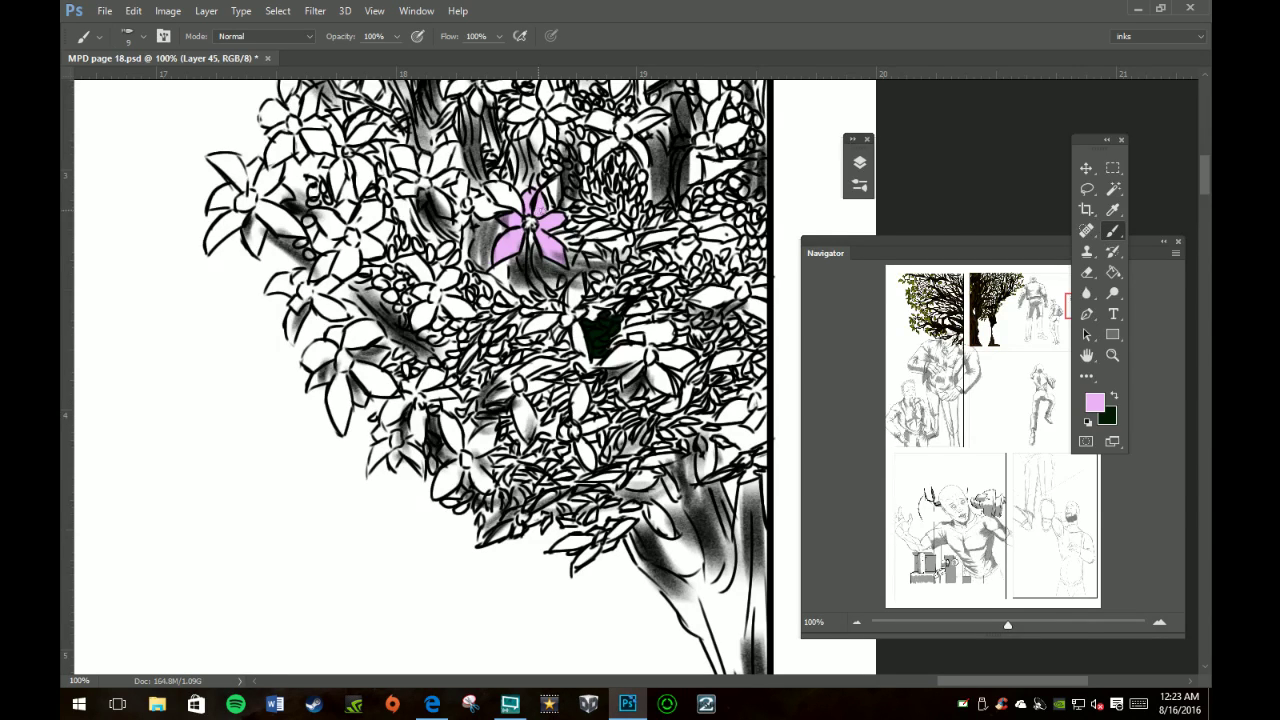
mouse_move(521, 206)
mouse_down()
mouse_move(492, 188)
mouse_move(512, 190)
mouse_up()
drag(553, 197, 559, 182)
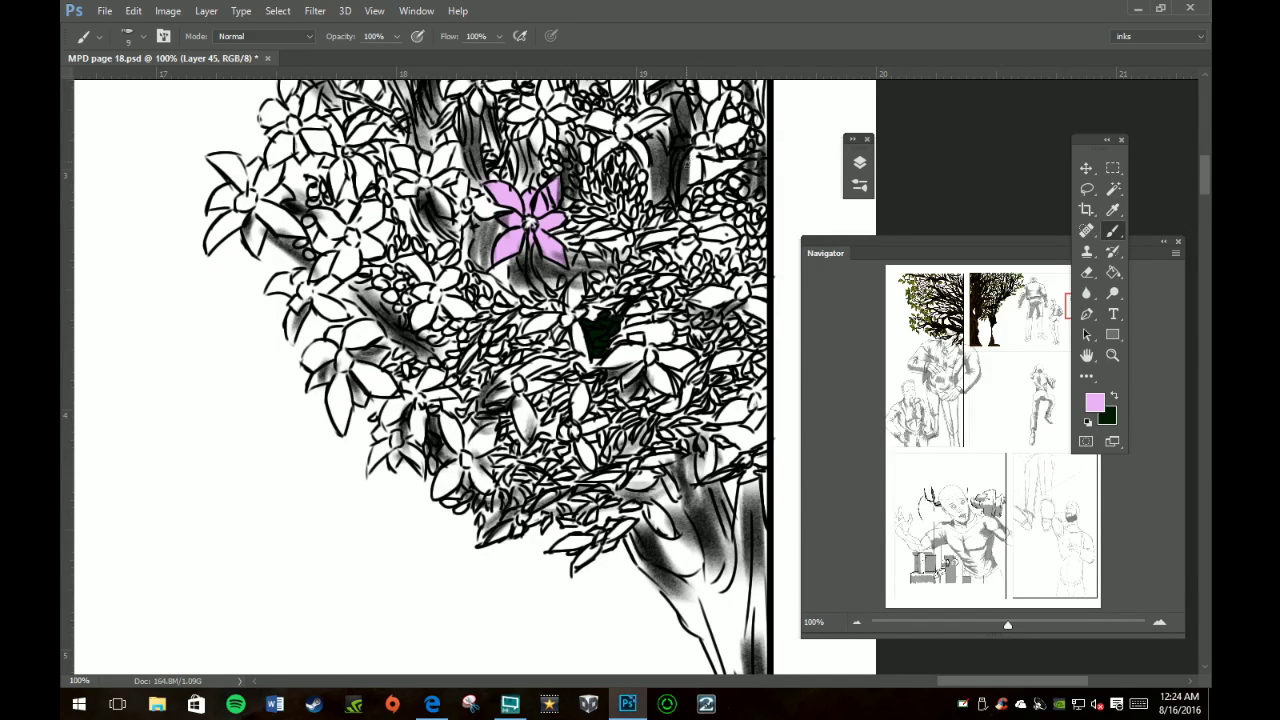
Step: Fill pink the top-right flower, the next blossom, and the petal at the panel's right edge
mouse_move(693, 148)
mouse_down()
mouse_move(697, 172)
mouse_move(724, 100)
mouse_move(713, 122)
mouse_move(726, 138)
mouse_move(734, 128)
mouse_move(730, 142)
mouse_move(746, 127)
mouse_move(737, 140)
mouse_up()
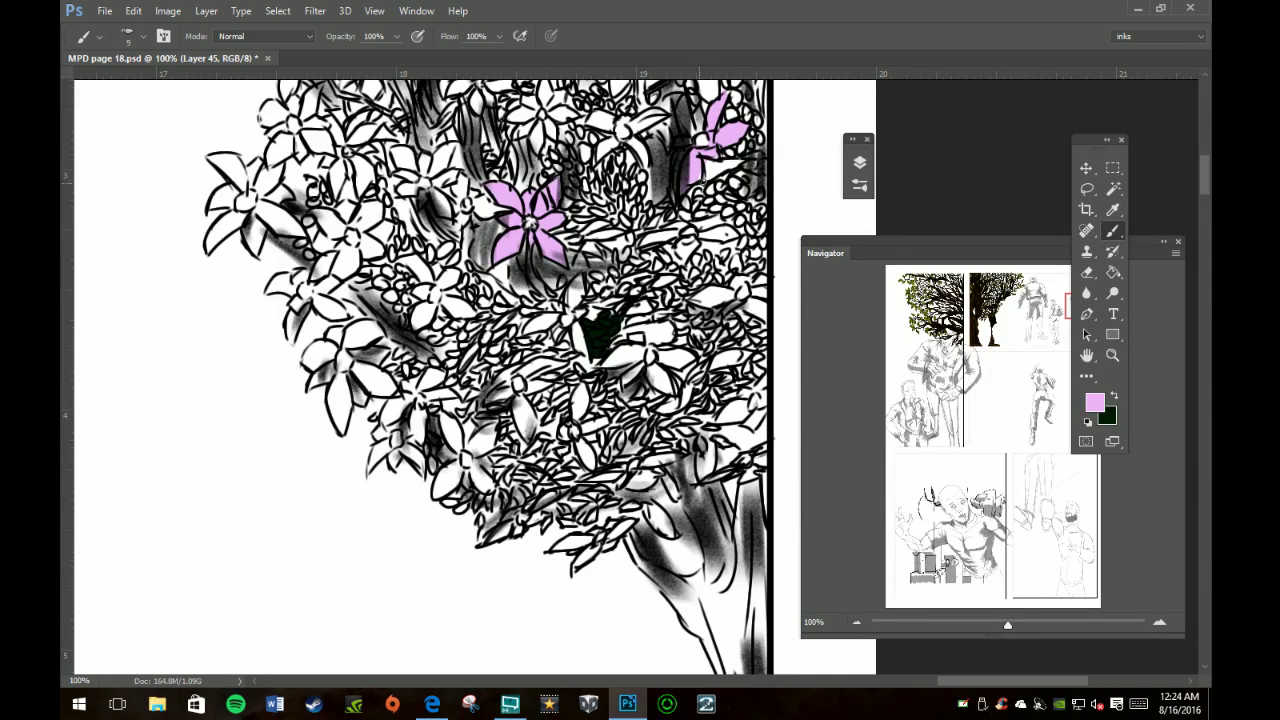
mouse_move(686, 118)
mouse_down()
mouse_move(702, 122)
mouse_move(703, 110)
mouse_up()
mouse_move(687, 244)
mouse_down()
mouse_move(650, 237)
mouse_move(720, 220)
mouse_up()
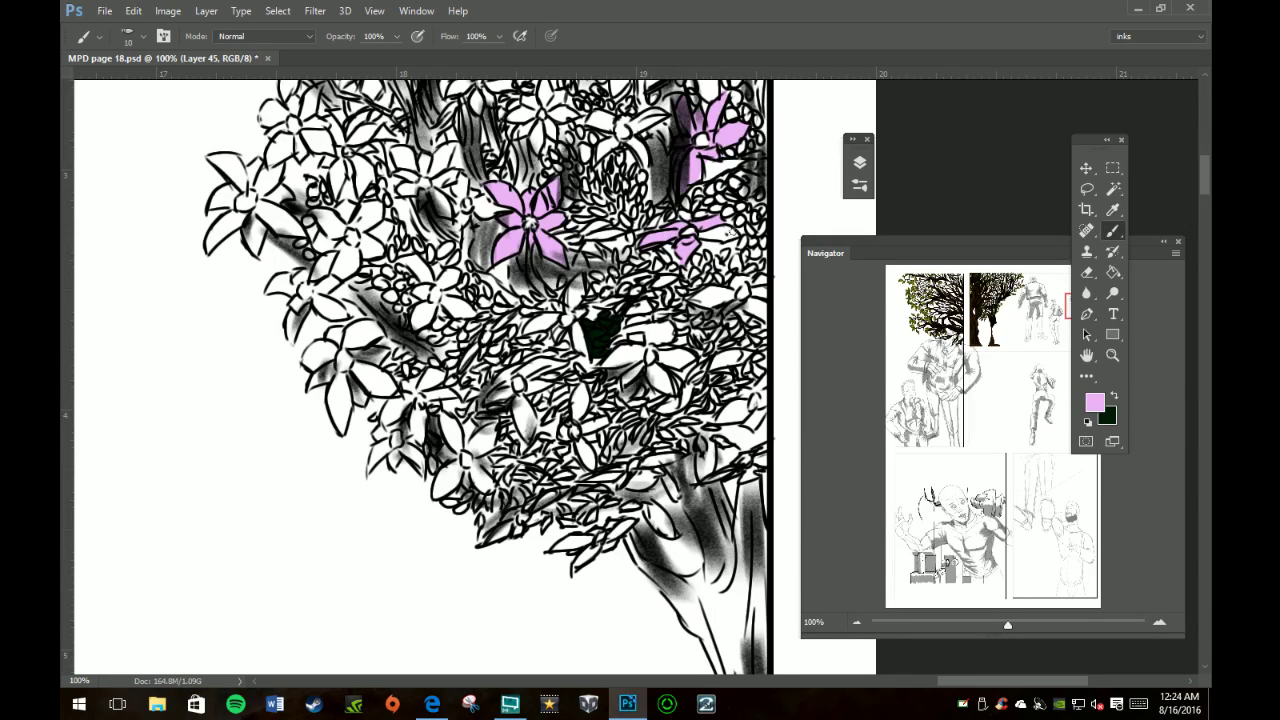
mouse_move(724, 232)
mouse_down()
mouse_move(708, 238)
mouse_move(736, 234)
mouse_up()
mouse_move(668, 278)
mouse_down()
mouse_move(612, 303)
mouse_move(650, 308)
mouse_move(651, 287)
mouse_up()
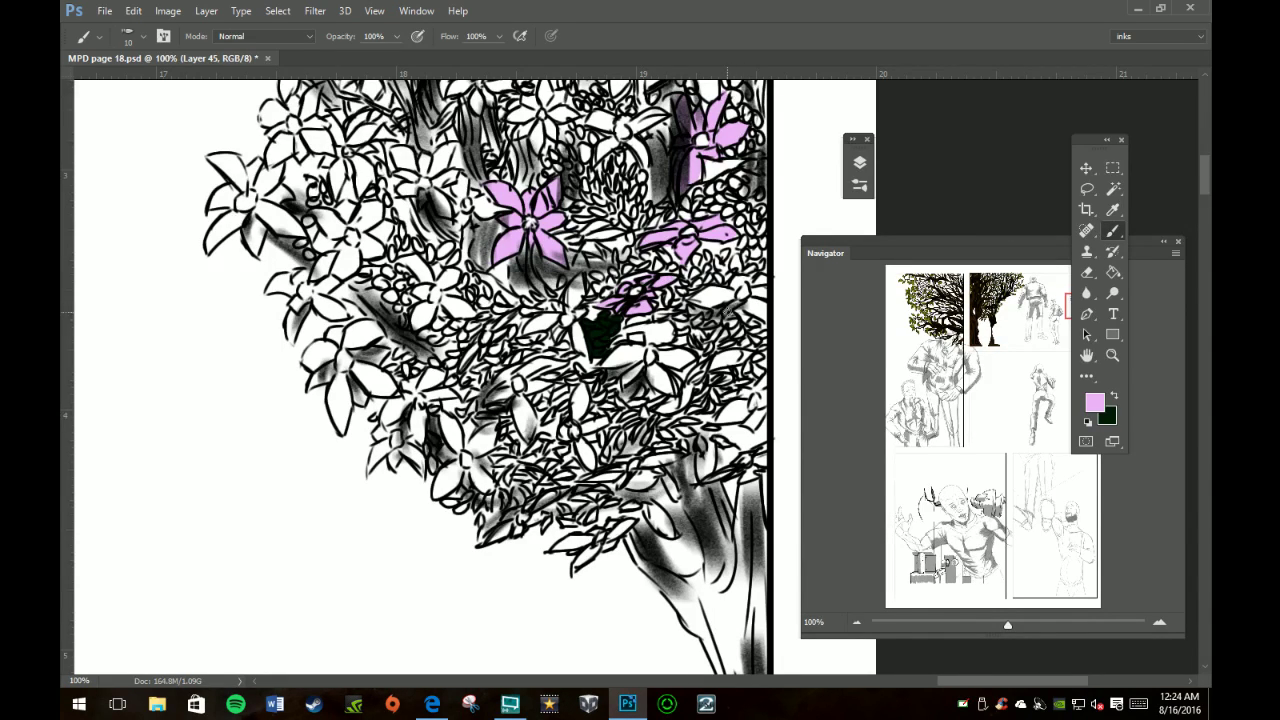
drag(726, 313, 750, 308)
drag(762, 302, 754, 290)
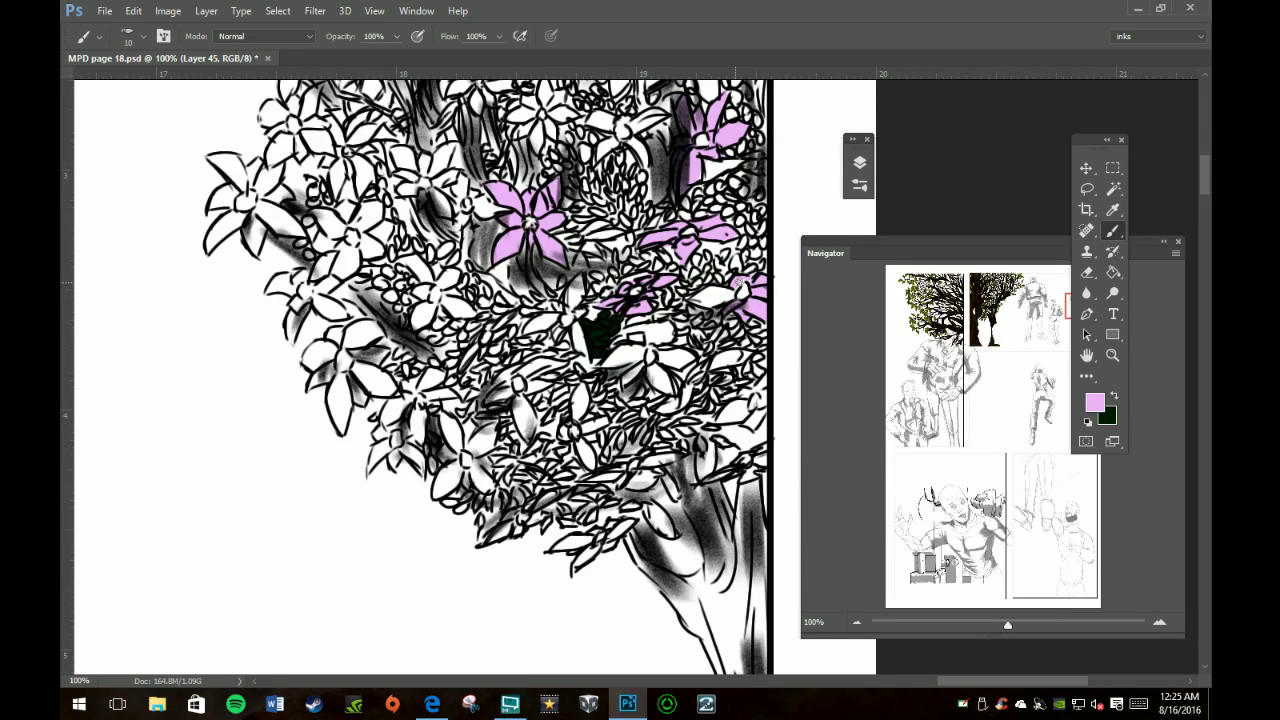
mouse_move(692, 298)
mouse_down()
mouse_move(726, 300)
mouse_move(712, 298)
mouse_up()
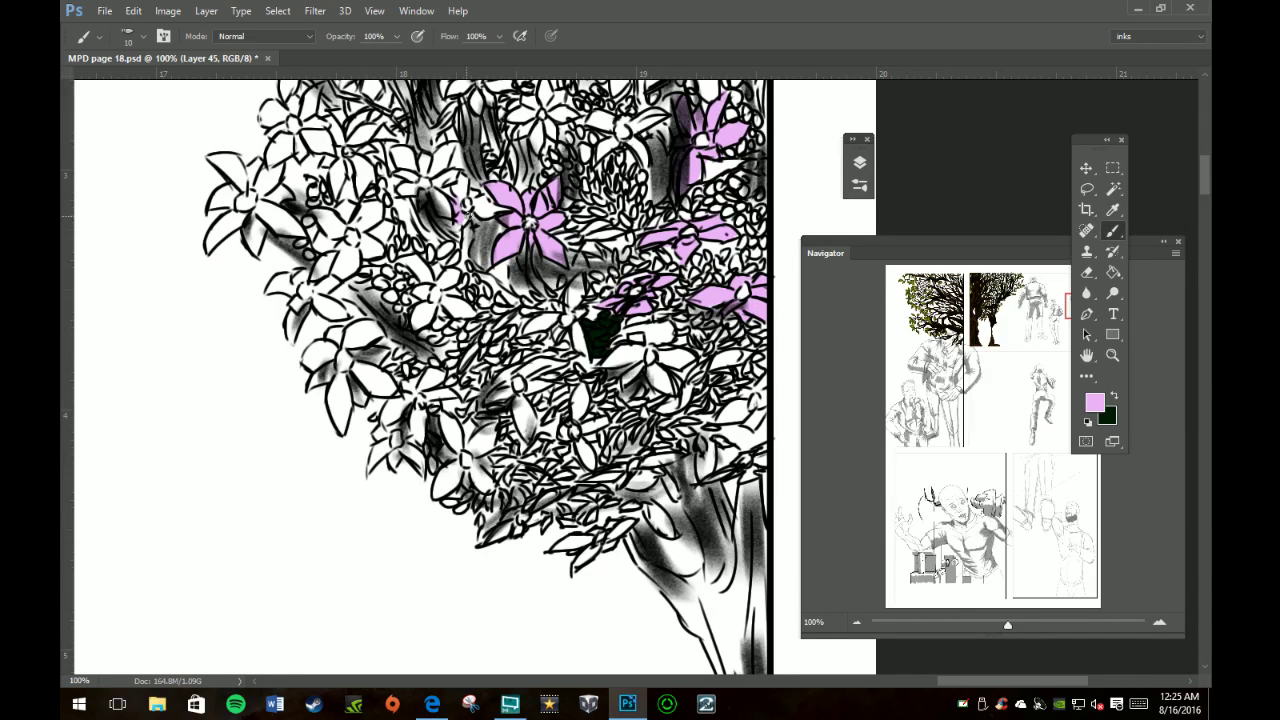
Step: Fill pink the petals left of the big flower and the mid-canopy blossoms down to the lower right
mouse_move(460, 222)
mouse_down()
mouse_move(461, 180)
mouse_move(464, 200)
mouse_move(502, 208)
mouse_up()
mouse_move(491, 211)
mouse_down()
mouse_move(450, 178)
mouse_move(447, 206)
mouse_up()
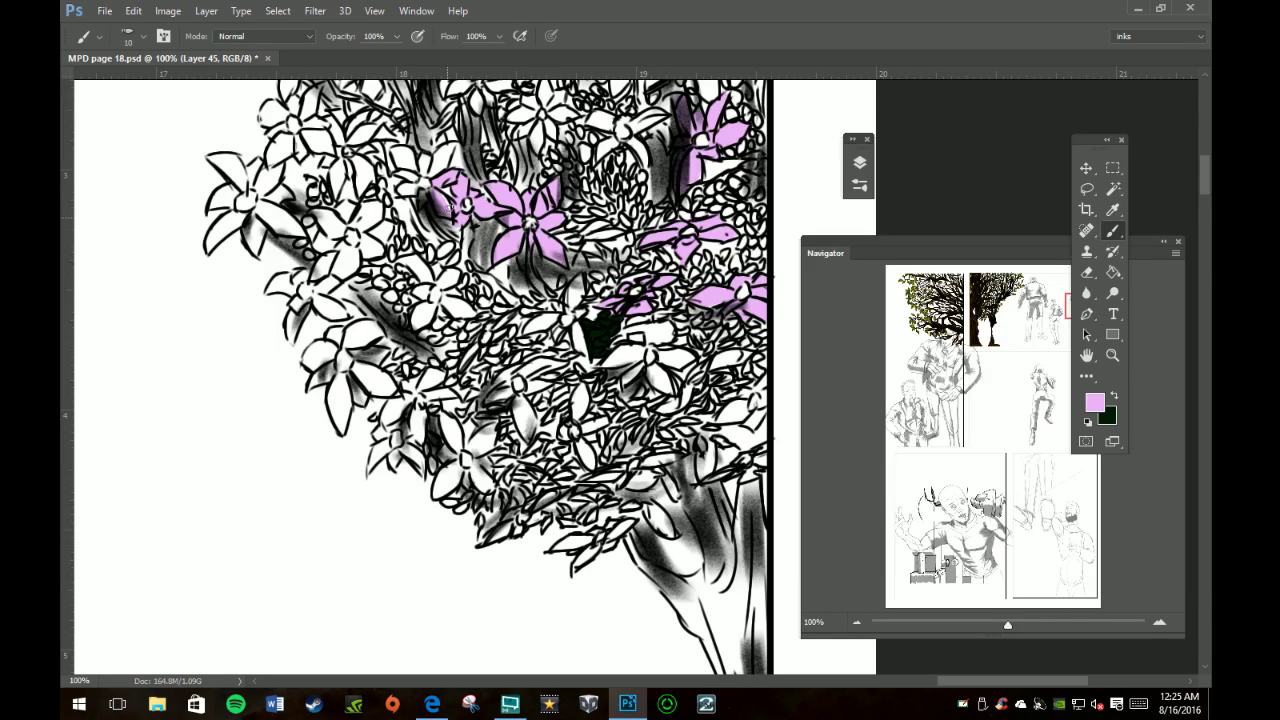
mouse_move(422, 204)
mouse_down()
mouse_move(404, 188)
mouse_move(404, 152)
mouse_move(423, 183)
mouse_up()
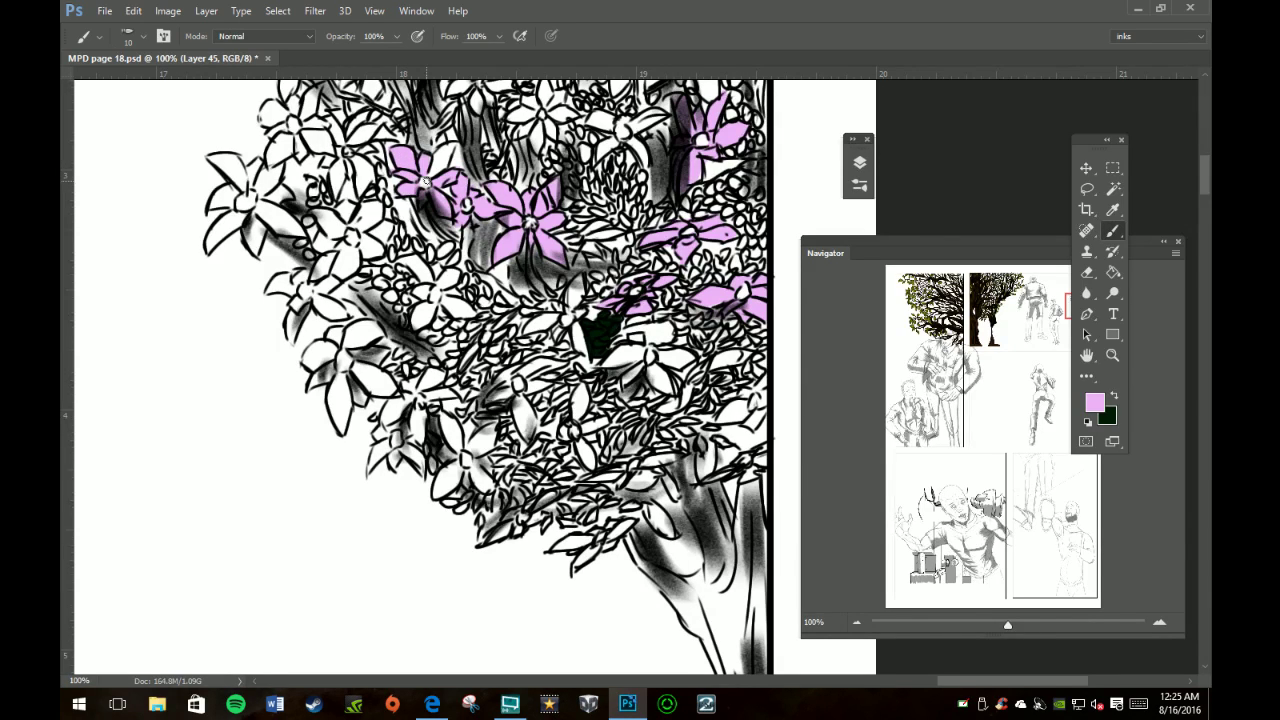
mouse_move(570, 306)
mouse_down()
mouse_move(571, 280)
mouse_move(578, 299)
mouse_move(535, 323)
mouse_up()
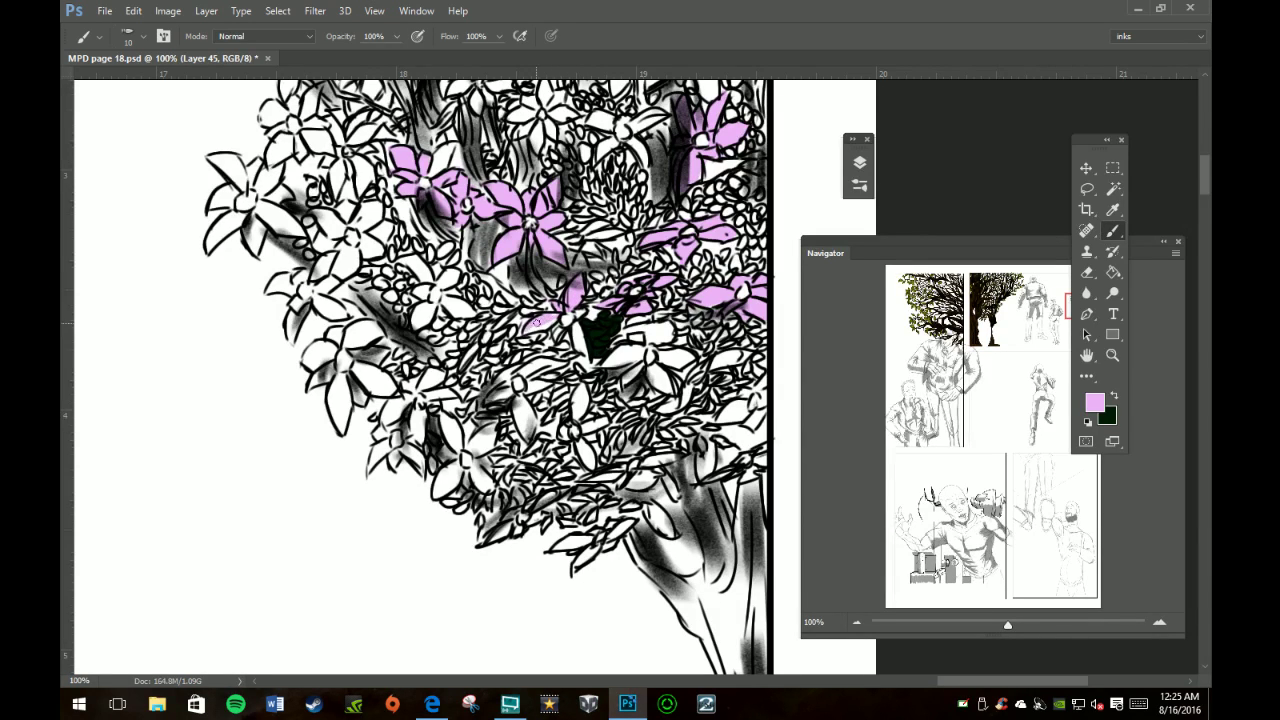
drag(576, 338, 582, 340)
mouse_move(632, 372)
mouse_down()
mouse_move(634, 392)
mouse_move(615, 350)
mouse_move(628, 368)
mouse_move(632, 348)
mouse_up()
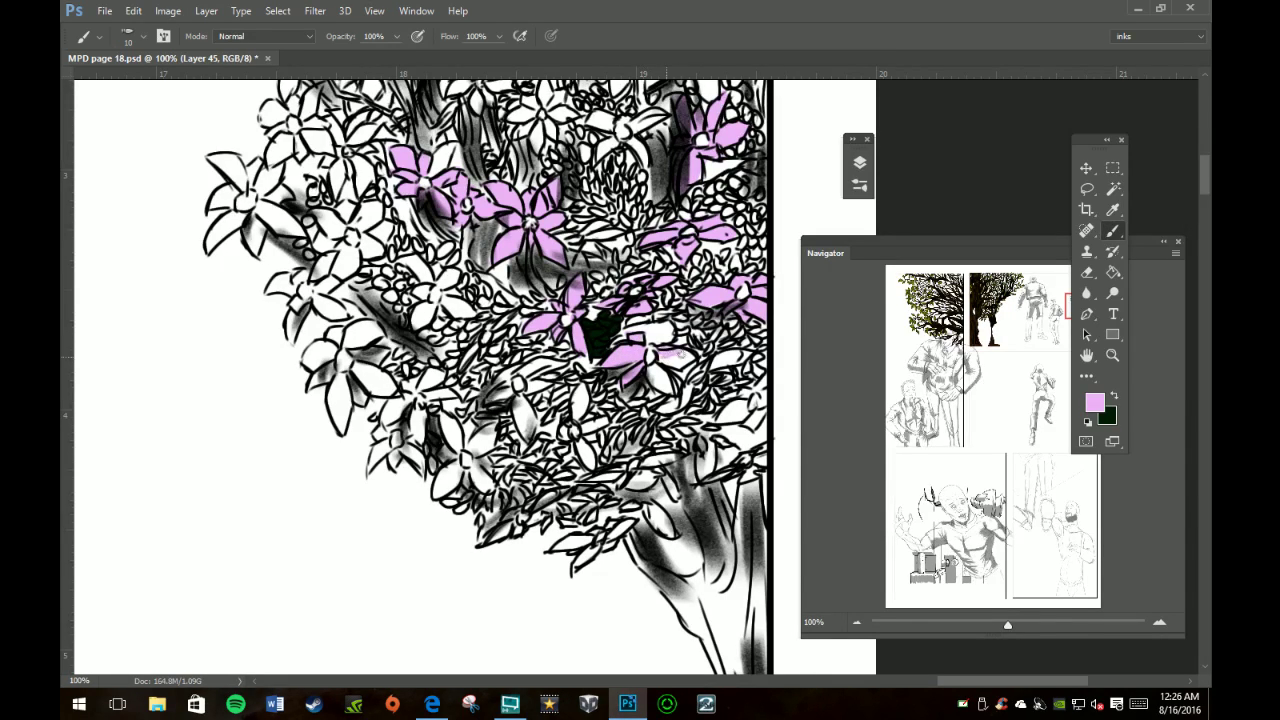
mouse_move(671, 356)
mouse_down()
mouse_move(658, 356)
mouse_move(684, 364)
mouse_up()
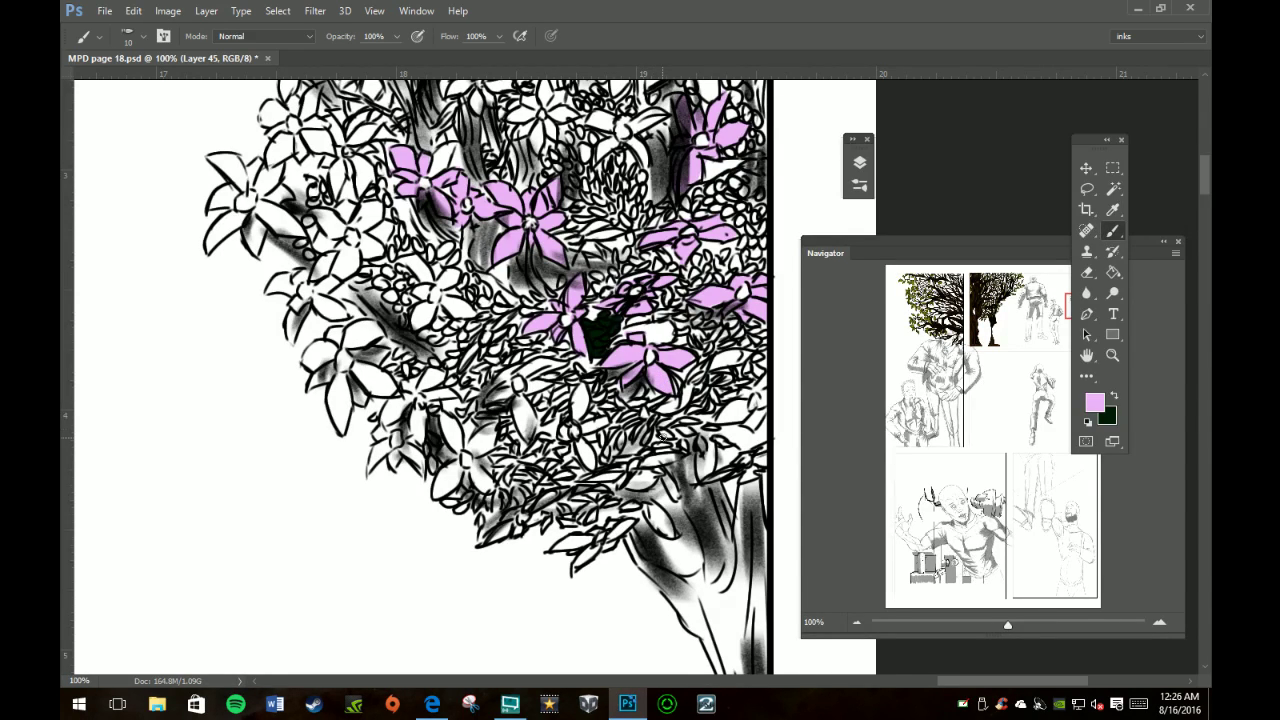
mouse_move(686, 398)
mouse_down()
mouse_move(664, 408)
mouse_move(718, 360)
mouse_move(750, 352)
mouse_up()
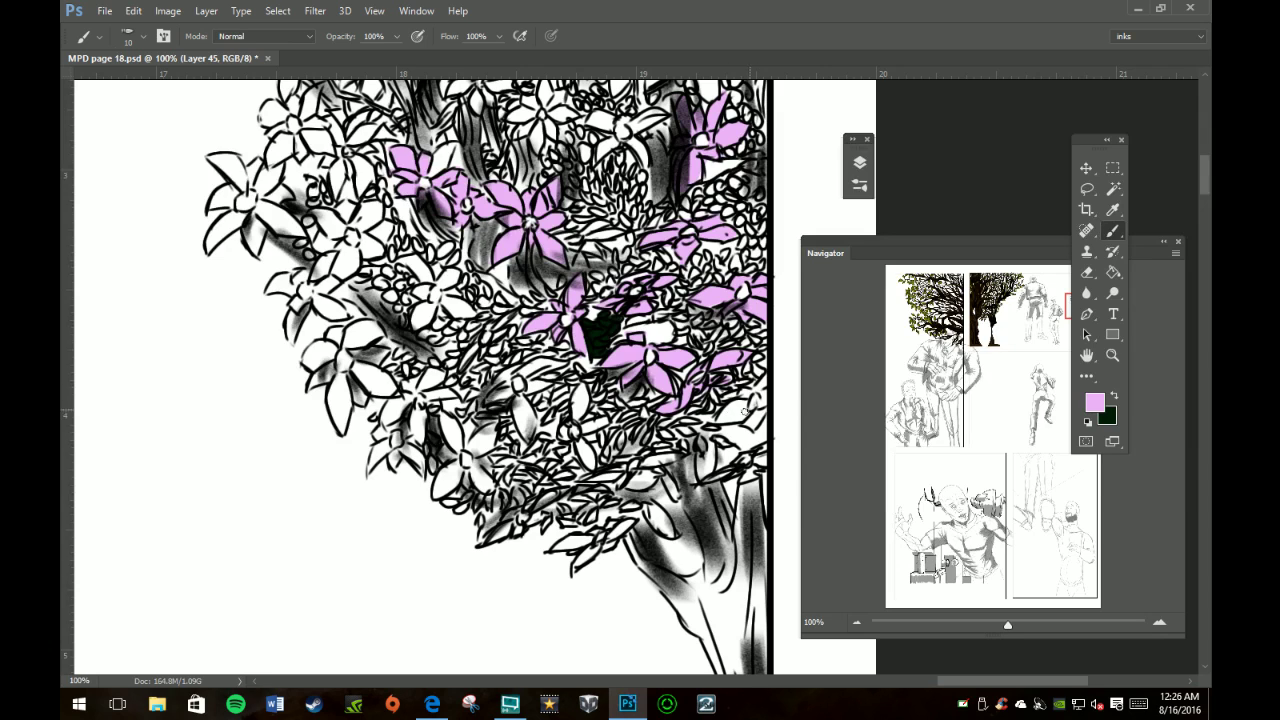
mouse_move(746, 403)
mouse_down()
mouse_move(720, 426)
mouse_move(756, 411)
mouse_up()
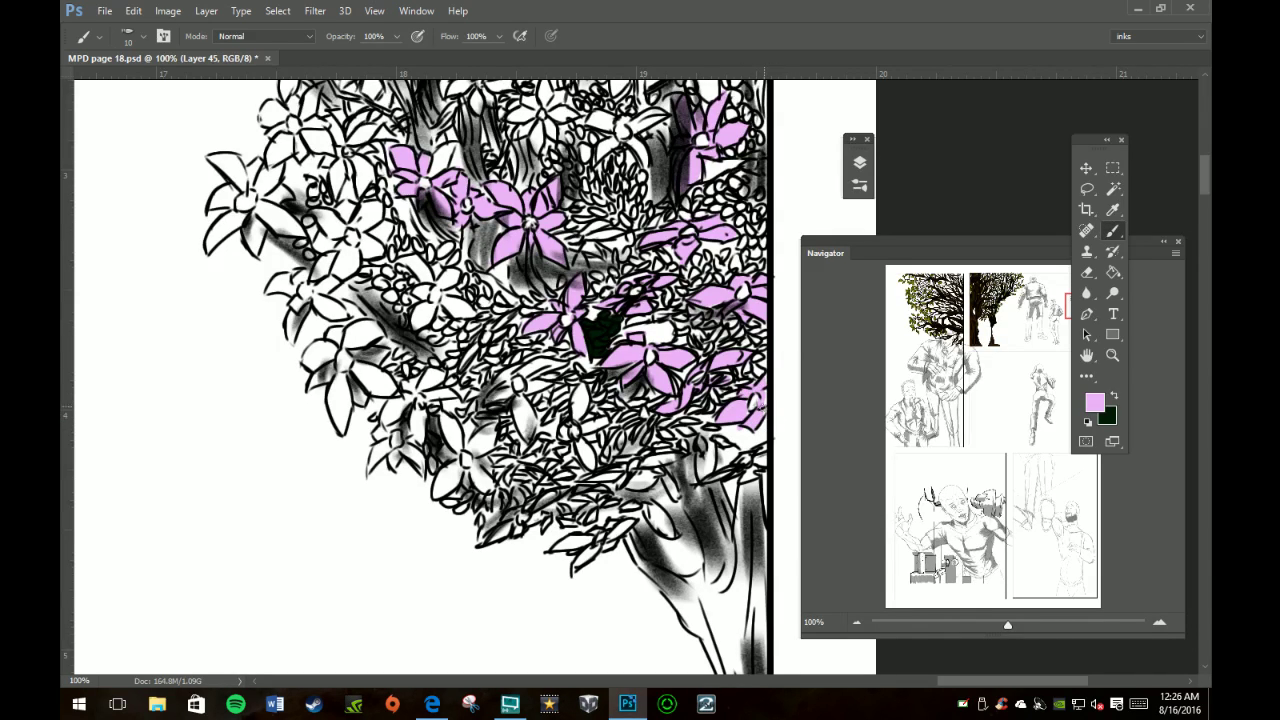
mouse_move(564, 432)
mouse_down()
mouse_move(574, 388)
mouse_move(580, 414)
mouse_move(600, 420)
mouse_move(580, 462)
mouse_move(592, 472)
mouse_move(590, 460)
mouse_up()
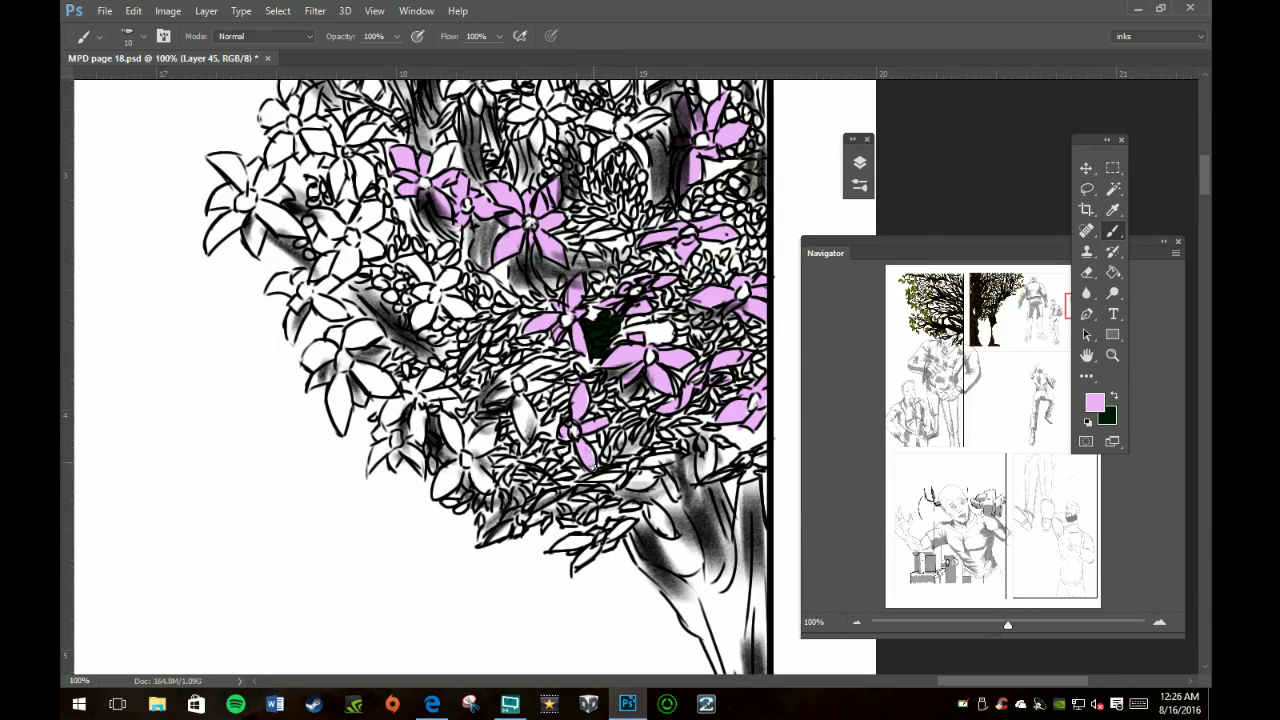
Step: Fill pink the central and lower-left flowers plus the small petals near the trunk
drag(526, 402, 526, 438)
drag(492, 394, 510, 394)
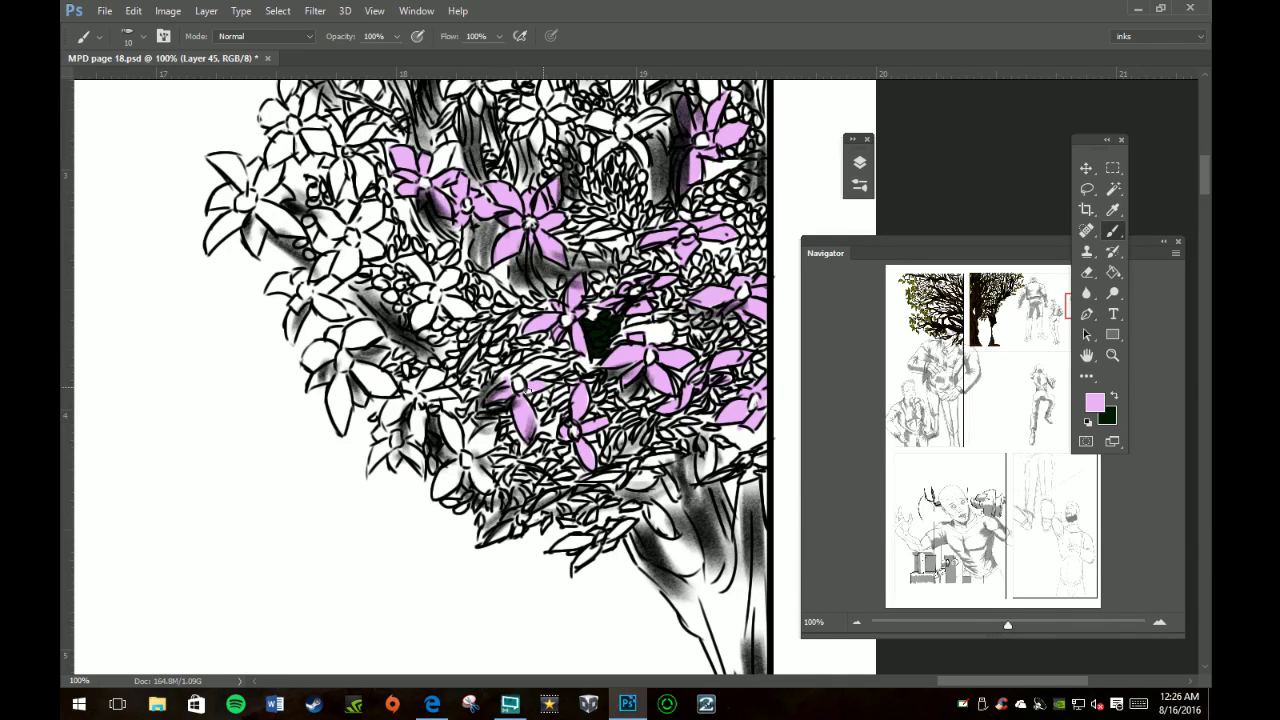
drag(545, 366, 527, 368)
mouse_move(473, 451)
mouse_down()
mouse_move(488, 437)
mouse_move(494, 450)
mouse_up()
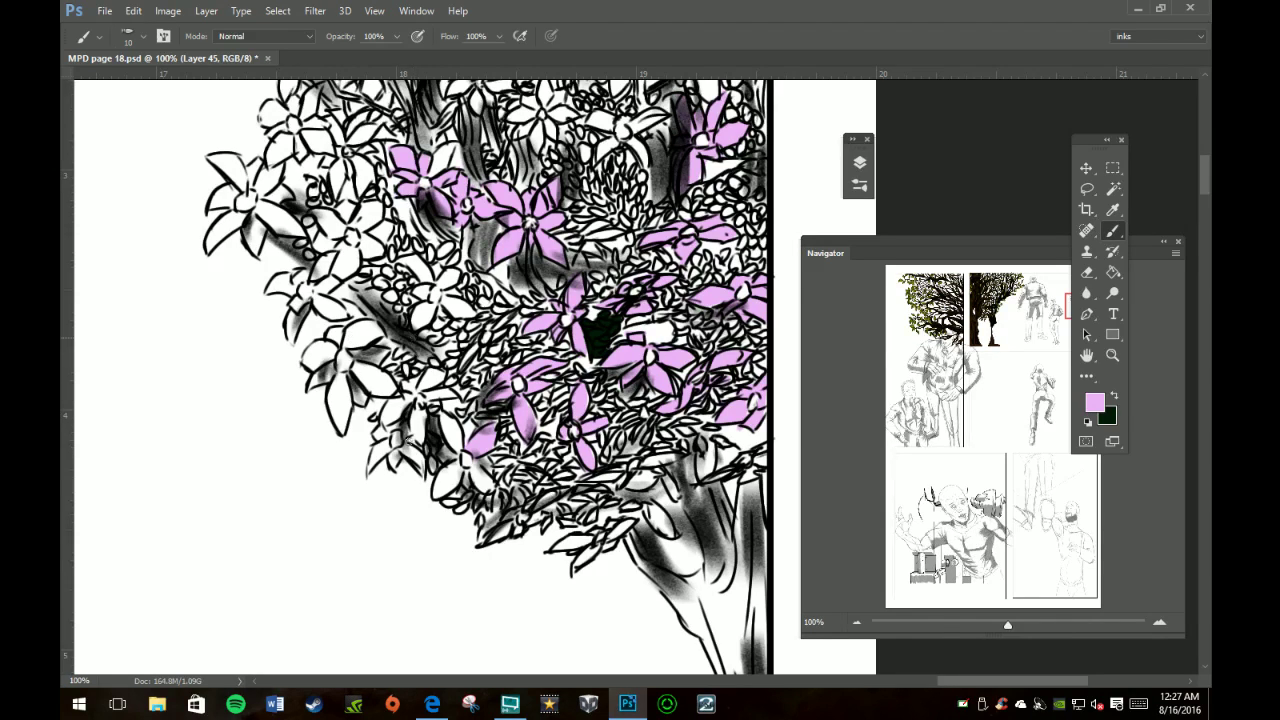
drag(468, 449, 454, 428)
mouse_move(447, 417)
mouse_down()
mouse_move(455, 443)
mouse_move(436, 490)
mouse_move(455, 470)
mouse_move(487, 483)
mouse_up()
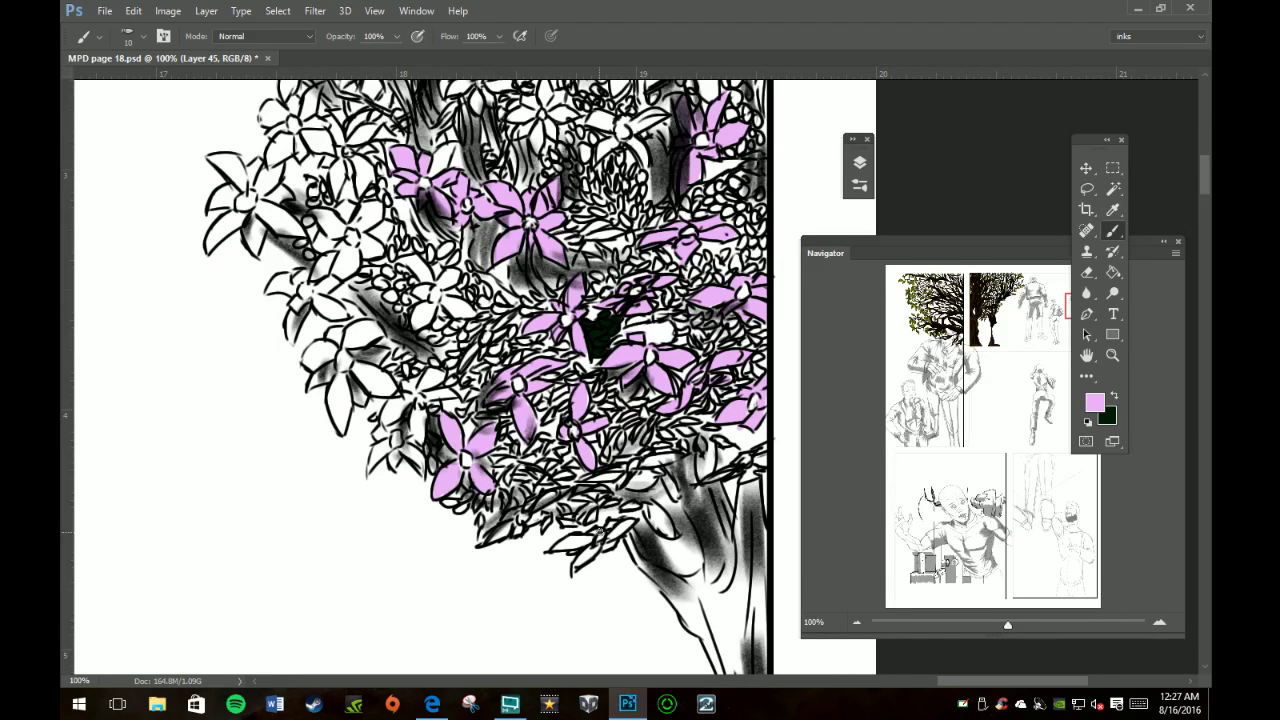
mouse_move(586, 539)
mouse_down()
mouse_move(567, 543)
mouse_move(586, 543)
mouse_move(574, 570)
mouse_move(617, 532)
mouse_up()
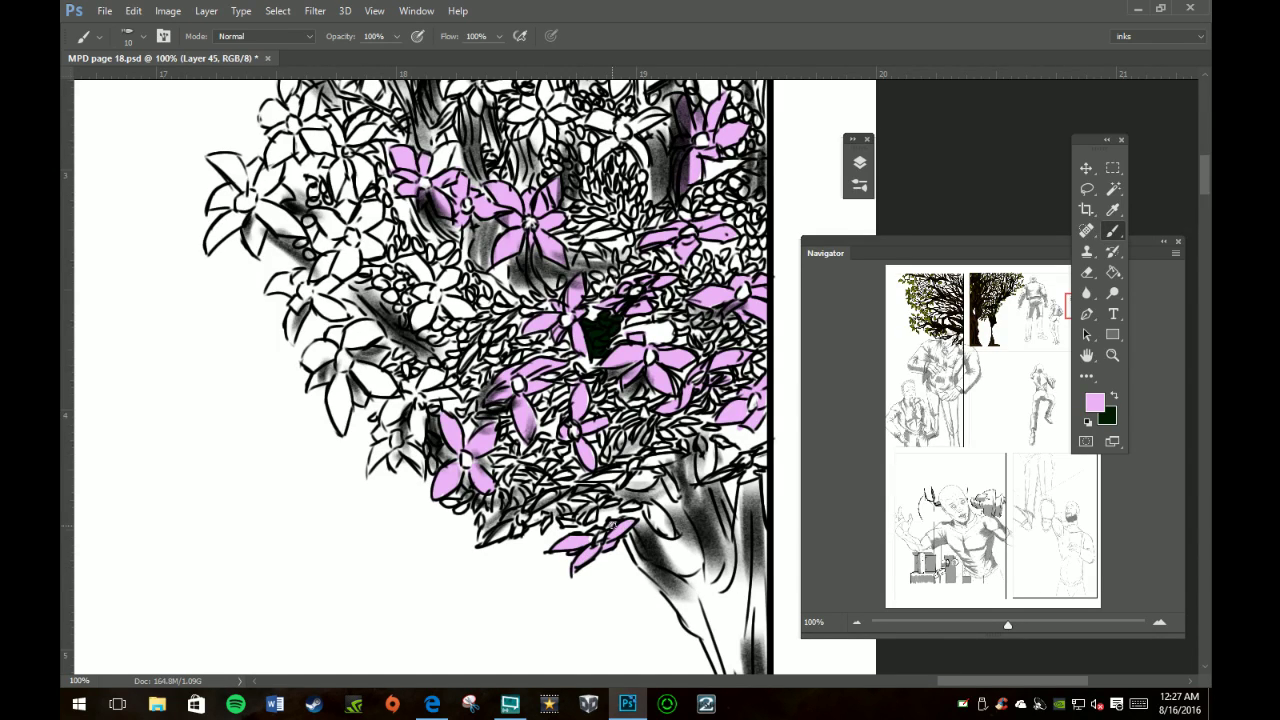
mouse_move(634, 481)
mouse_down()
mouse_move(664, 458)
mouse_move(592, 480)
mouse_up()
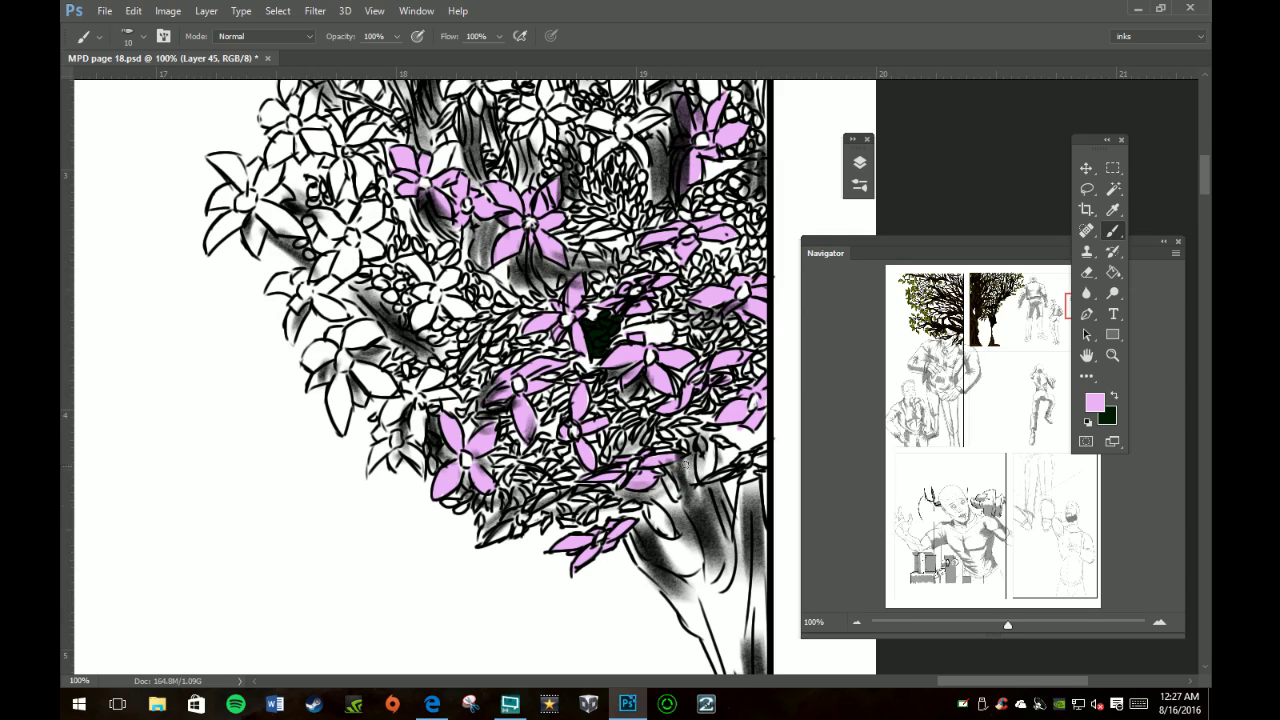
drag(712, 478, 766, 465)
mouse_move(410, 400)
mouse_down()
mouse_move(388, 414)
mouse_move(431, 375)
mouse_move(432, 390)
mouse_move(452, 392)
mouse_move(411, 422)
mouse_up()
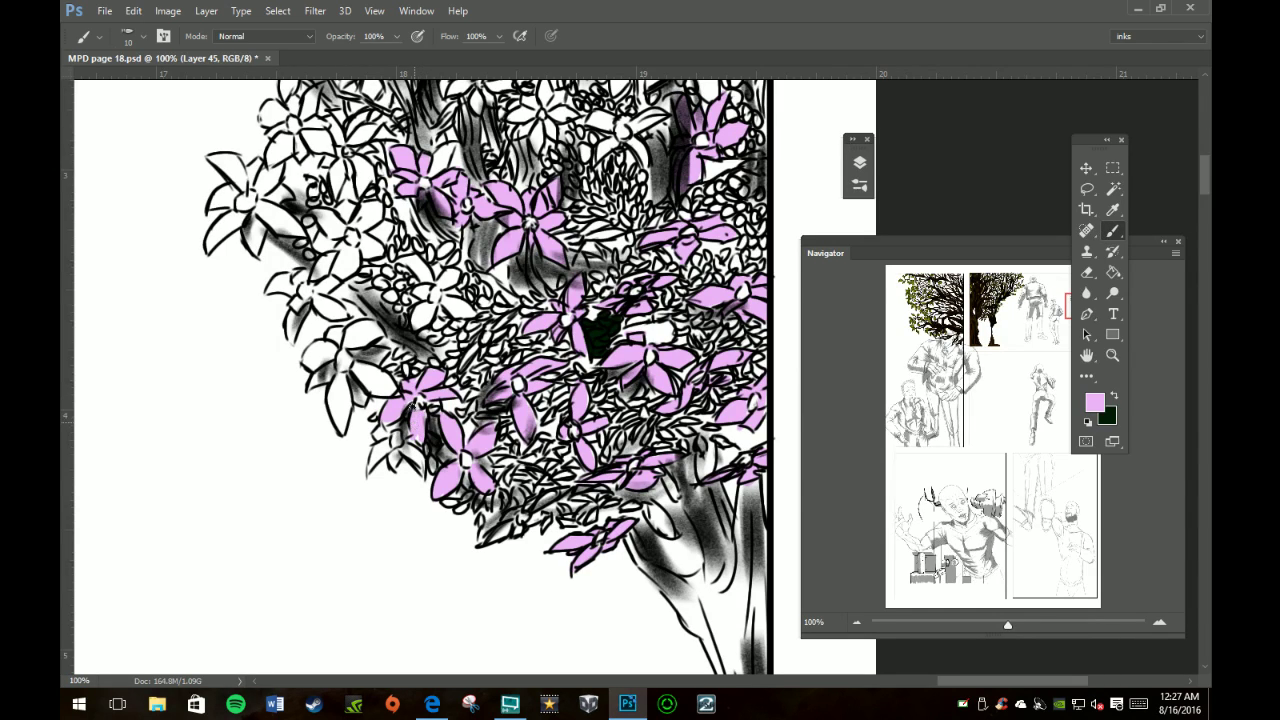
mouse_move(416, 462)
mouse_down()
mouse_move(408, 440)
mouse_move(379, 446)
mouse_move(396, 460)
mouse_move(381, 437)
mouse_up()
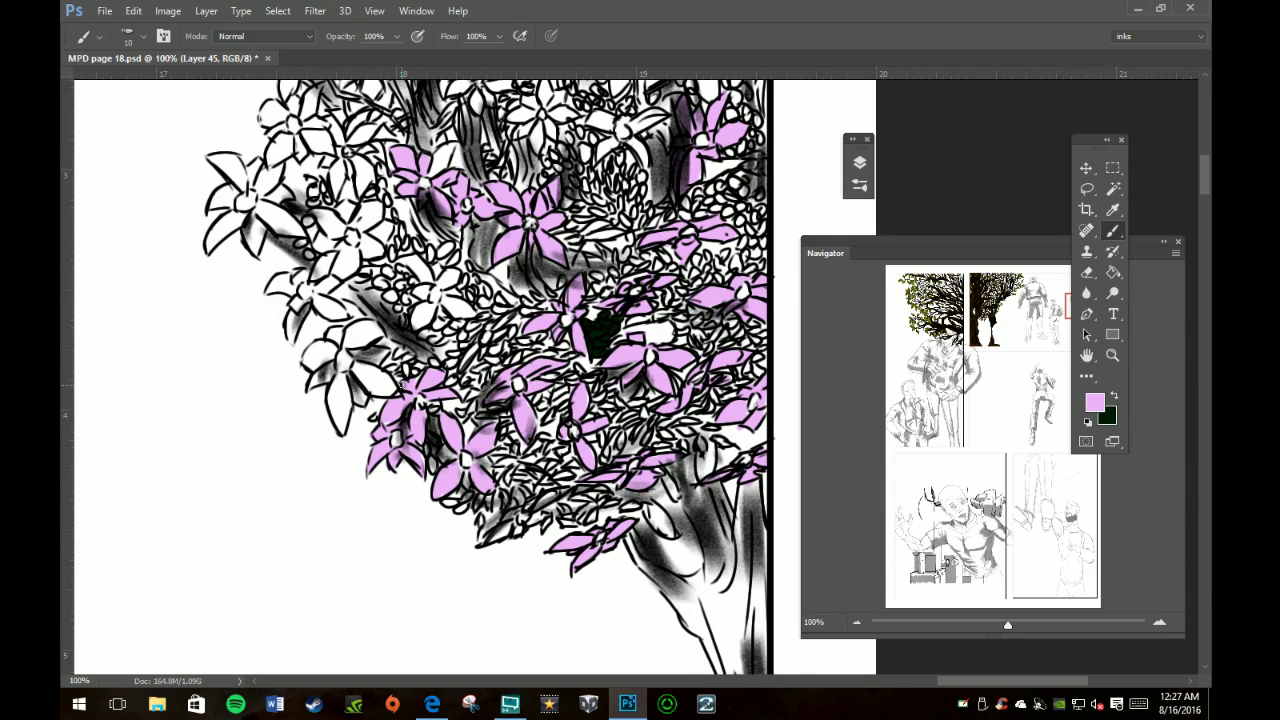
Step: Fill pink the white petals of the flowers along the canopy's left edge
mouse_move(348, 388)
mouse_down()
mouse_move(338, 377)
mouse_move(340, 396)
mouse_up()
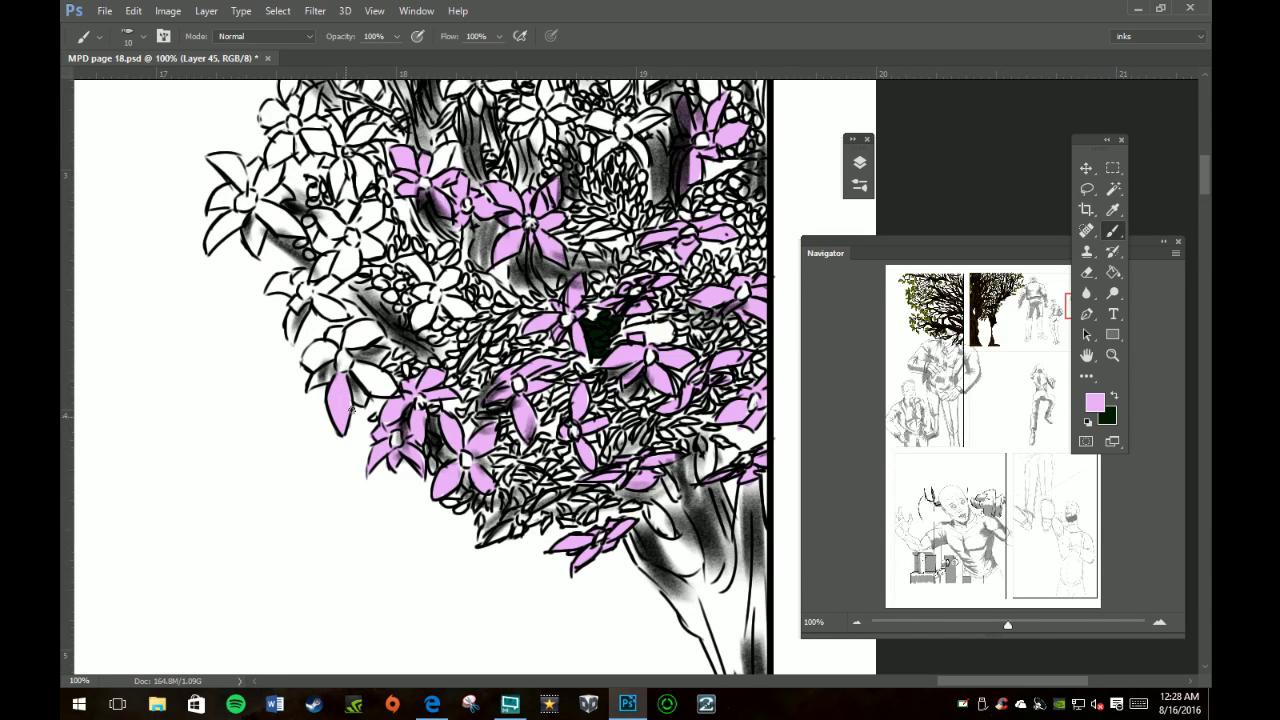
mouse_move(341, 396)
mouse_down()
mouse_move(361, 397)
mouse_move(354, 386)
mouse_up()
mouse_move(325, 377)
mouse_down()
mouse_move(308, 359)
mouse_move(336, 345)
mouse_move(317, 350)
mouse_move(328, 364)
mouse_move(358, 326)
mouse_move(348, 331)
mouse_move(371, 328)
mouse_move(355, 338)
mouse_move(377, 334)
mouse_move(364, 360)
mouse_up()
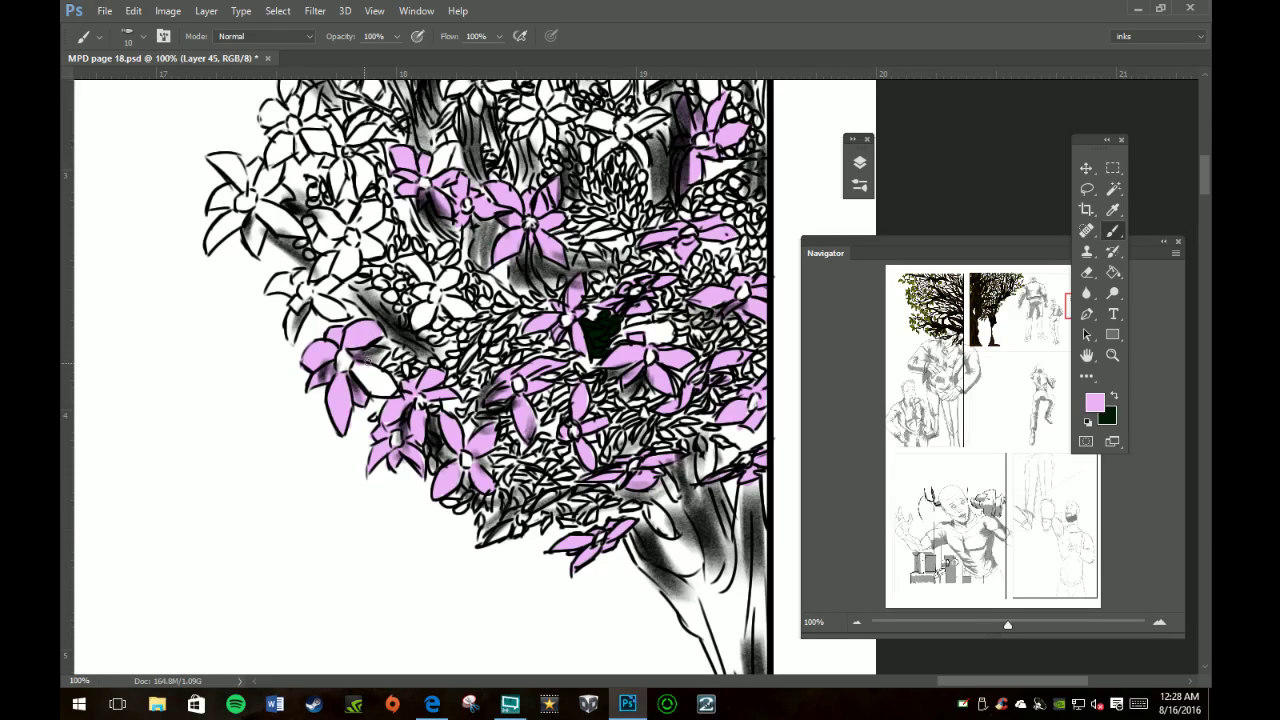
mouse_move(378, 352)
mouse_down()
mouse_move(352, 380)
mouse_move(374, 396)
mouse_move(394, 378)
mouse_up()
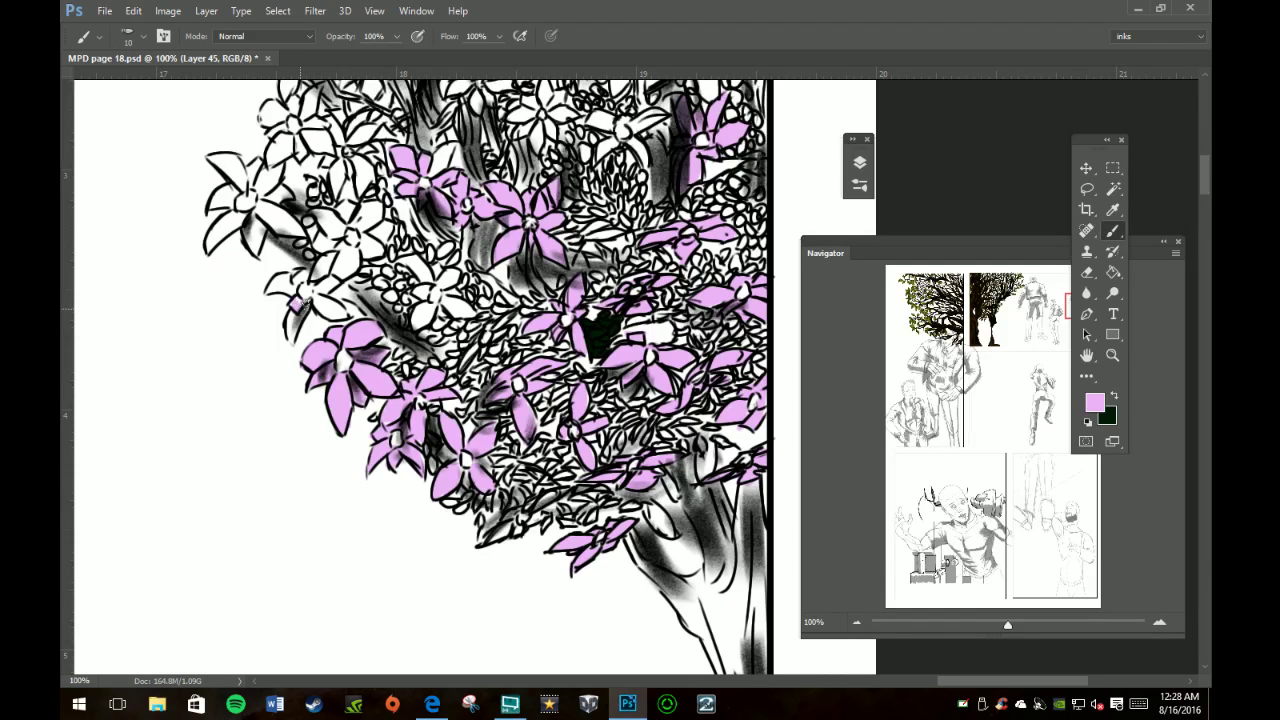
drag(296, 314, 290, 336)
mouse_move(270, 289)
mouse_down()
mouse_move(323, 264)
mouse_move(330, 290)
mouse_move(314, 300)
mouse_move(329, 308)
mouse_up()
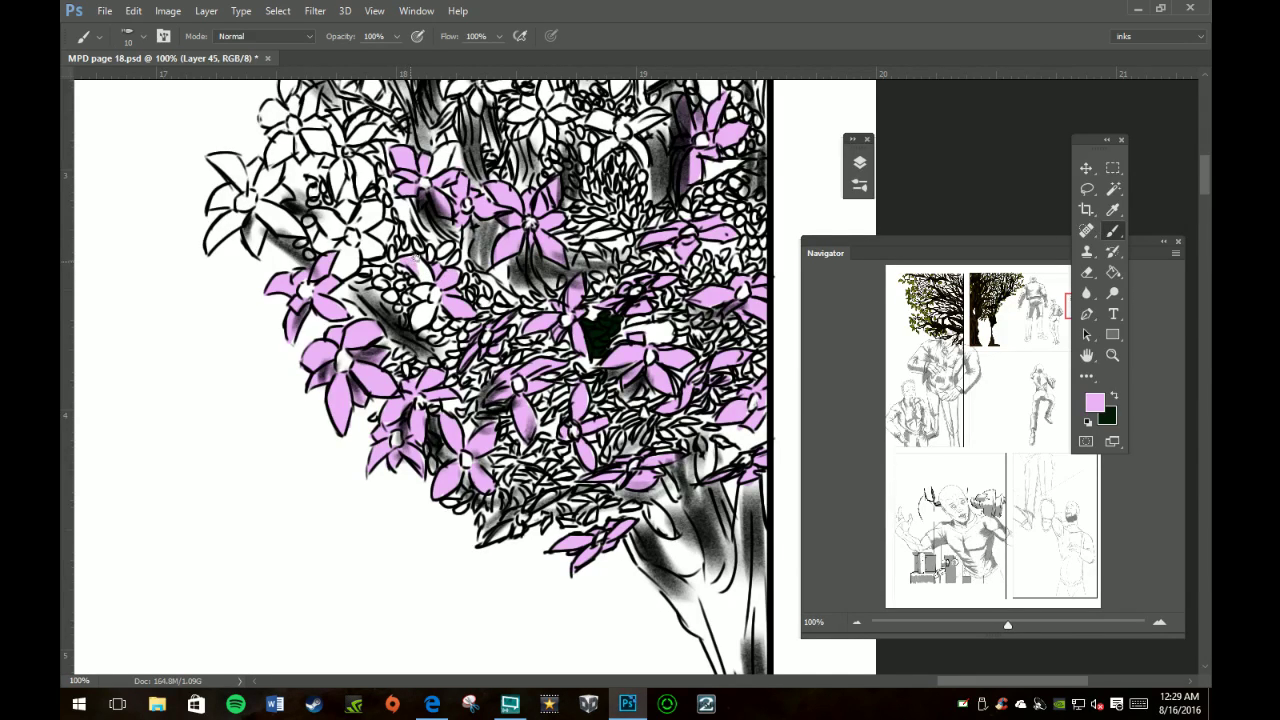
drag(420, 274, 432, 314)
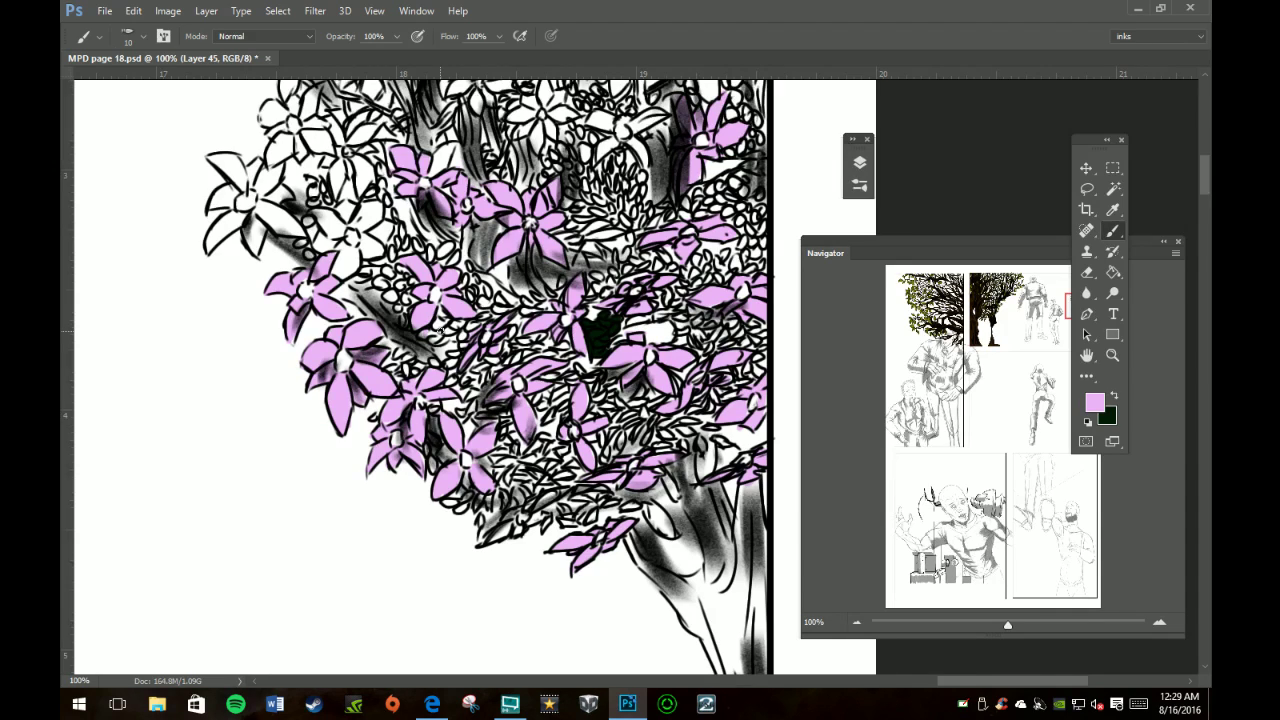
mouse_move(343, 246)
mouse_down()
mouse_move(341, 276)
mouse_move(370, 251)
mouse_move(362, 222)
mouse_move(377, 197)
mouse_move(367, 226)
mouse_move(371, 203)
mouse_move(340, 220)
mouse_move(316, 213)
mouse_move(344, 231)
mouse_move(326, 240)
mouse_up()
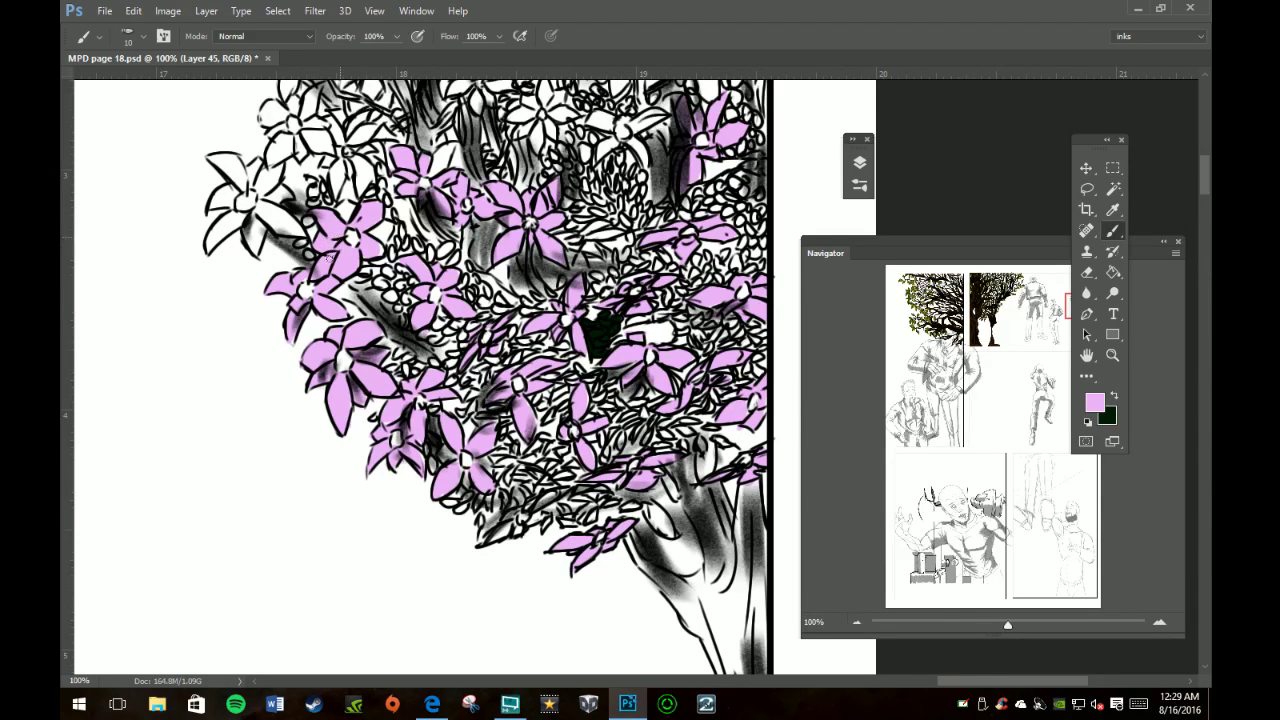
key(space)
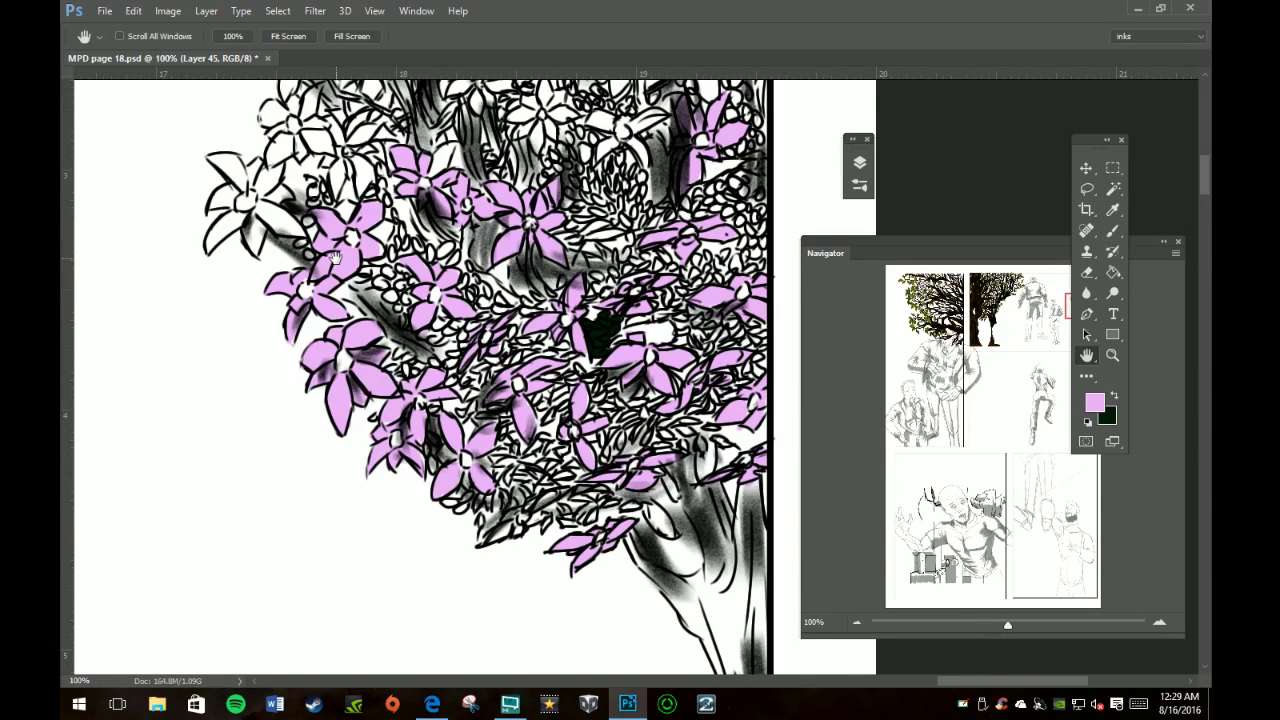
Step: Pan up to the canopy and fill the leftmost flower and the petals above it pale pink
drag(530, 277, 546, 577)
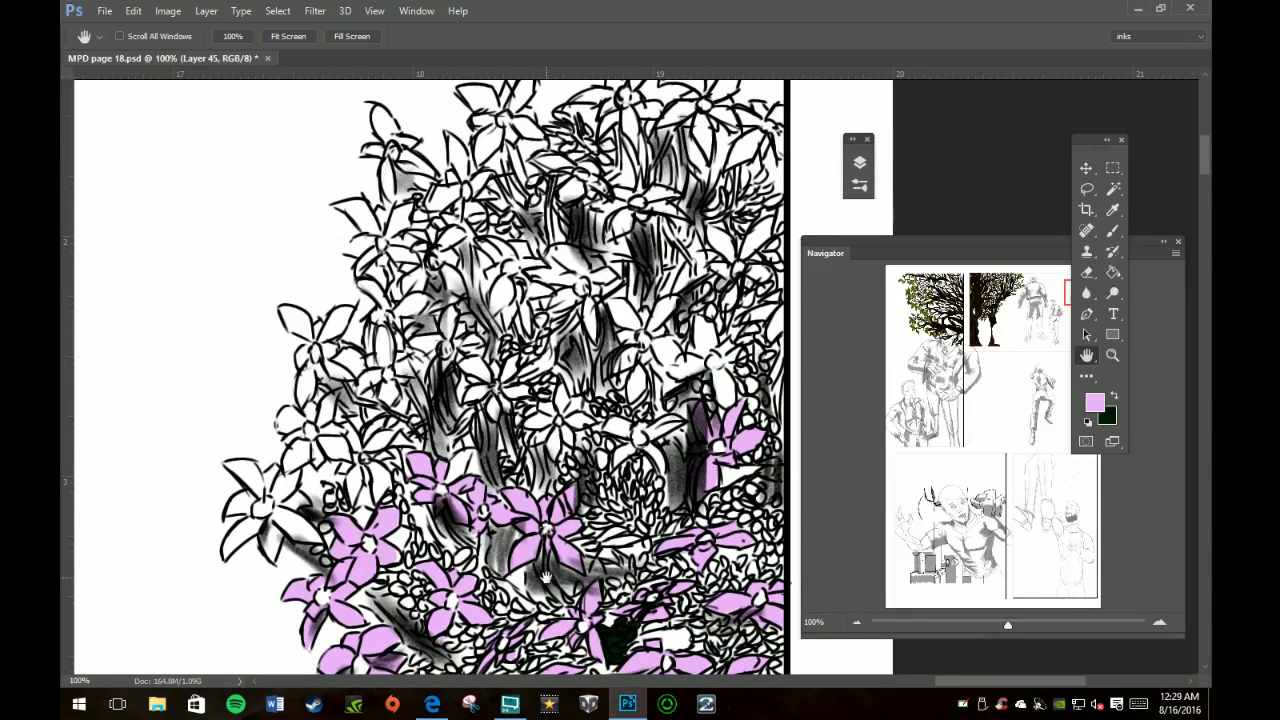
mouse_move(288, 520)
mouse_down()
mouse_move(280, 504)
mouse_move(274, 528)
mouse_move(290, 510)
mouse_move(286, 532)
mouse_move(314, 544)
mouse_move(298, 522)
mouse_move(318, 538)
mouse_move(308, 526)
mouse_move(272, 556)
mouse_move(286, 468)
mouse_move(264, 494)
mouse_move(282, 474)
mouse_move(248, 490)
mouse_move(231, 466)
mouse_move(254, 468)
mouse_move(240, 466)
mouse_move(235, 500)
mouse_up()
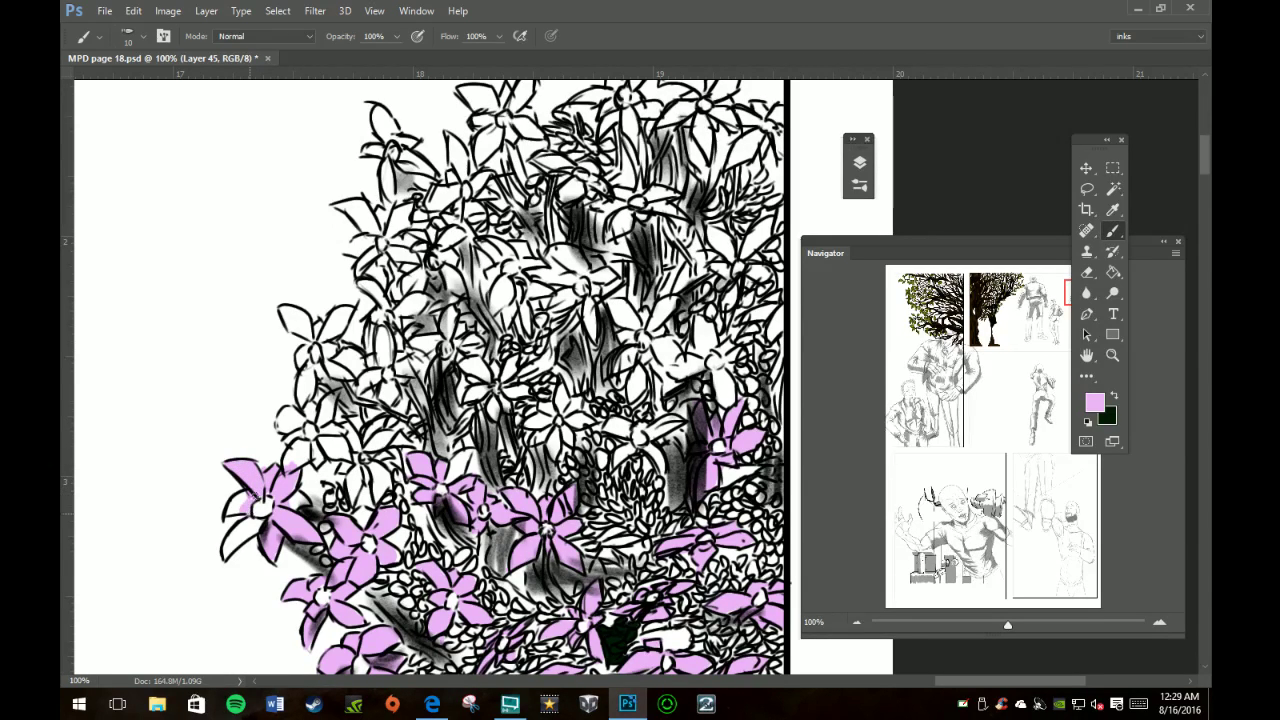
mouse_move(235, 500)
mouse_down()
mouse_move(240, 535)
mouse_move(294, 503)
mouse_up()
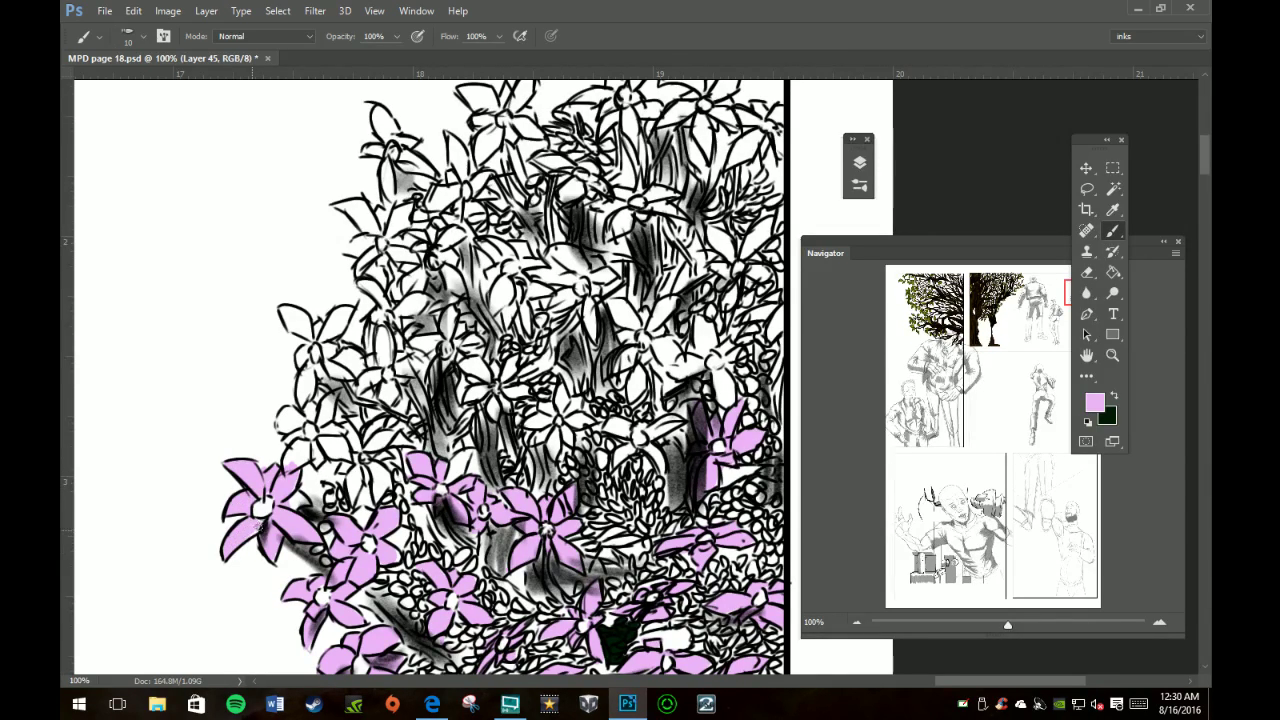
drag(296, 503, 305, 497)
mouse_move(302, 492)
mouse_down()
mouse_move(309, 447)
mouse_move(287, 424)
mouse_move(328, 414)
mouse_move(337, 392)
mouse_up()
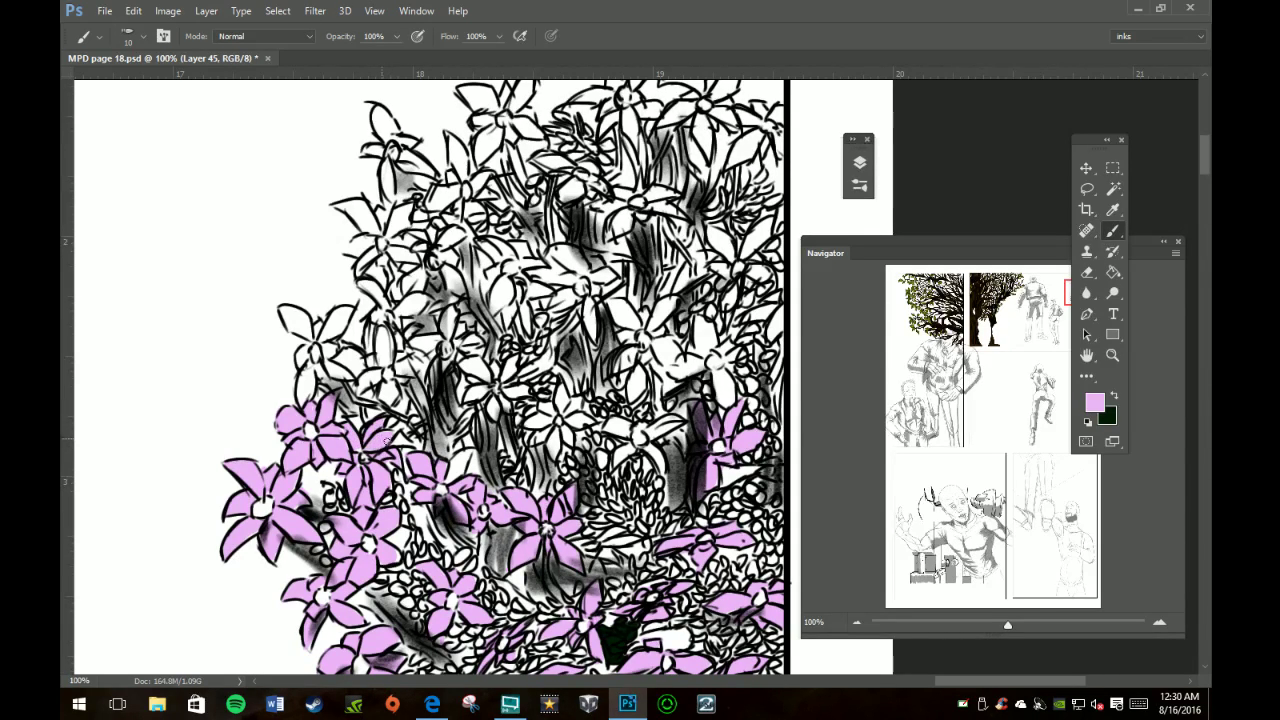
mouse_move(366, 377)
mouse_down()
mouse_move(386, 330)
mouse_move(406, 356)
mouse_move(404, 386)
mouse_up()
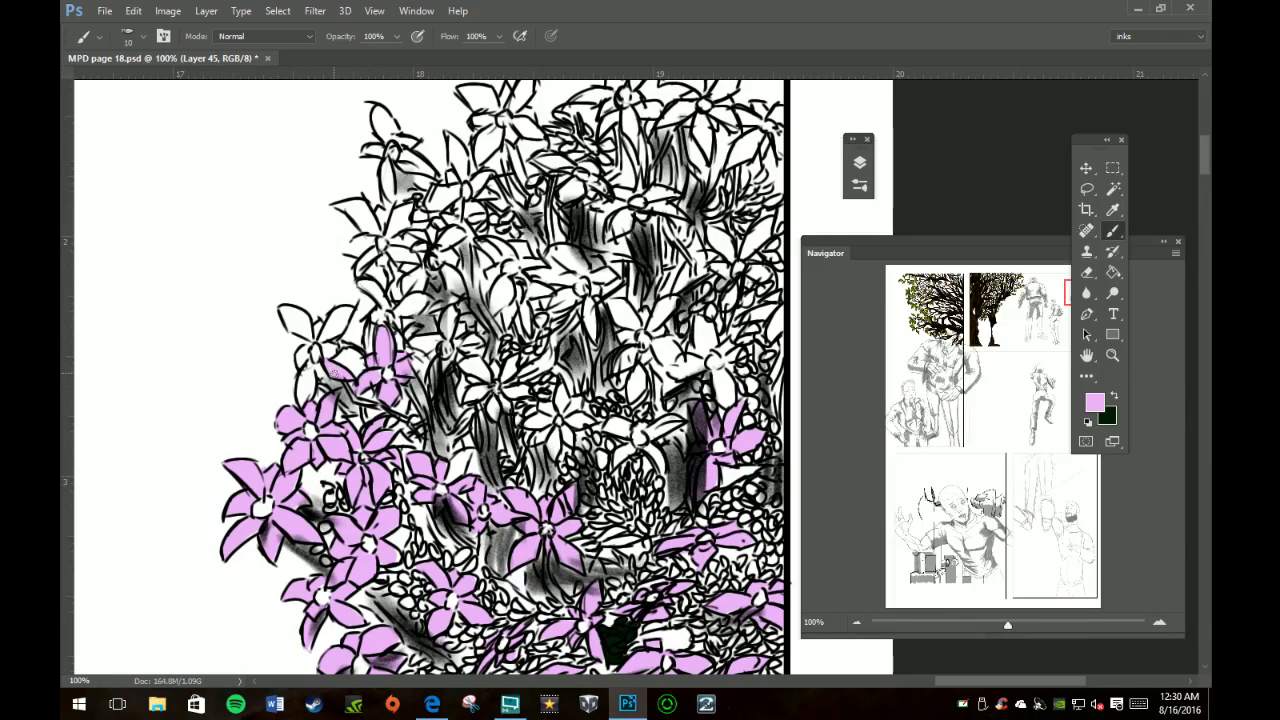
Step: Fill the upper-left flower's petals pale pink and touch up their edges
drag(323, 337, 341, 313)
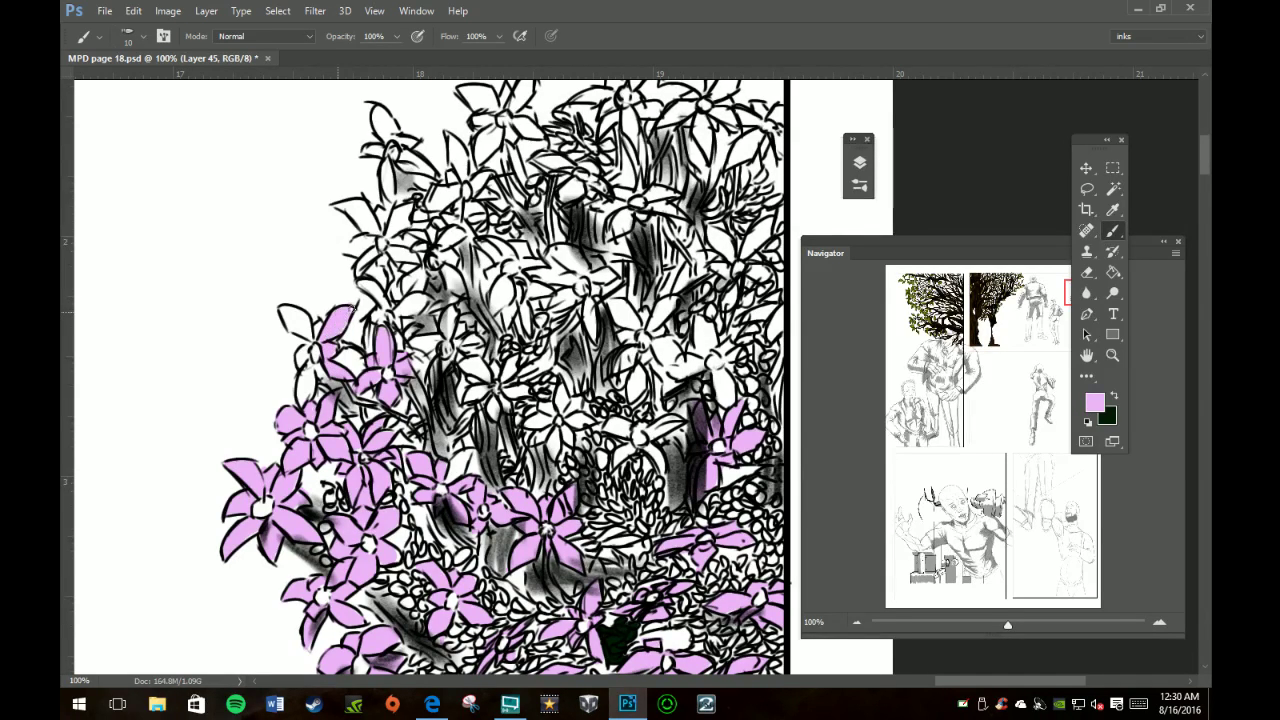
mouse_move(345, 312)
mouse_down()
mouse_move(316, 331)
mouse_move(285, 310)
mouse_move(308, 328)
mouse_move(297, 322)
mouse_move(303, 394)
mouse_move(311, 369)
mouse_up()
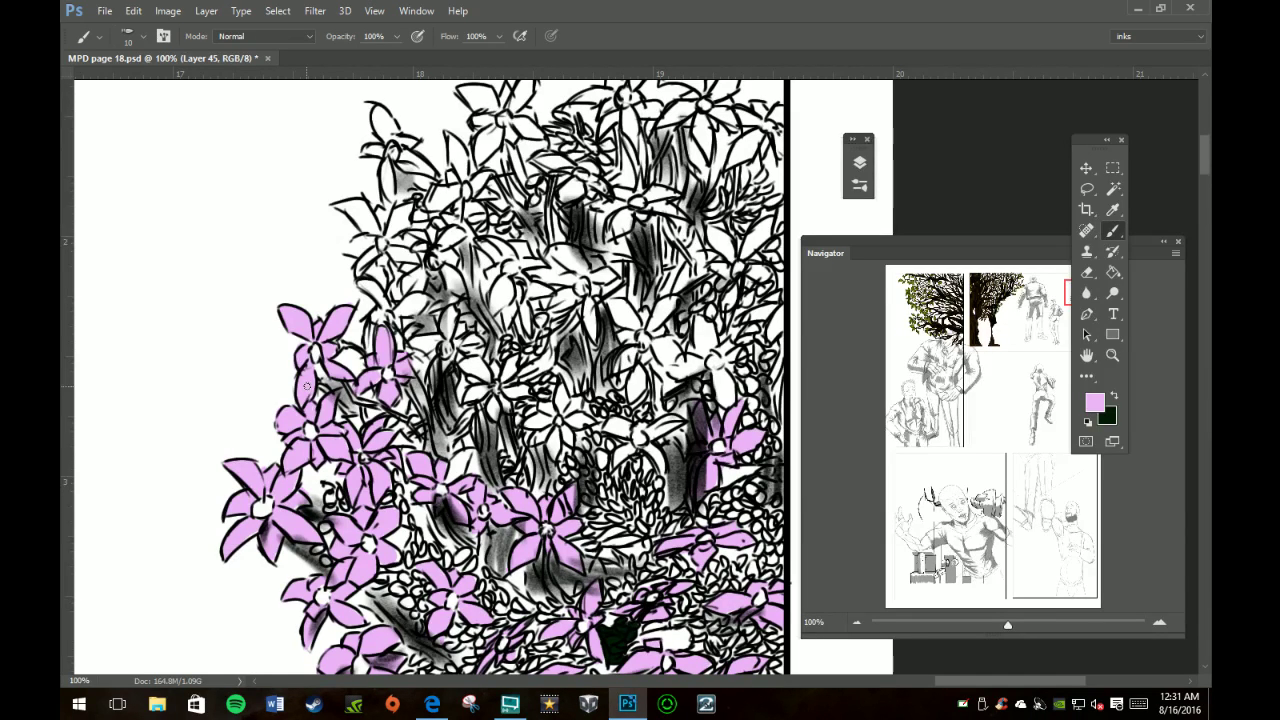
mouse_move(366, 251)
mouse_down()
mouse_move(364, 266)
mouse_move(372, 242)
mouse_move(360, 246)
mouse_up()
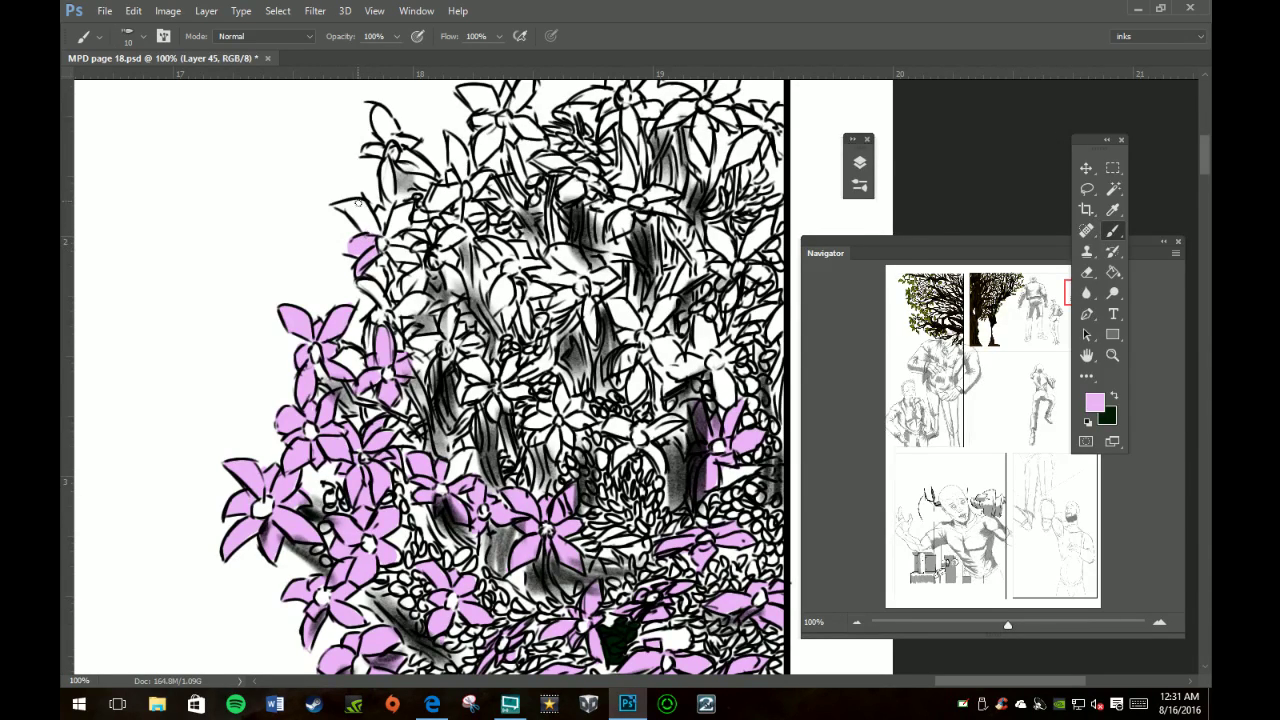
mouse_move(364, 229)
mouse_down()
mouse_move(342, 210)
mouse_move(390, 216)
mouse_move(392, 232)
mouse_move(410, 208)
mouse_move(404, 254)
mouse_up()
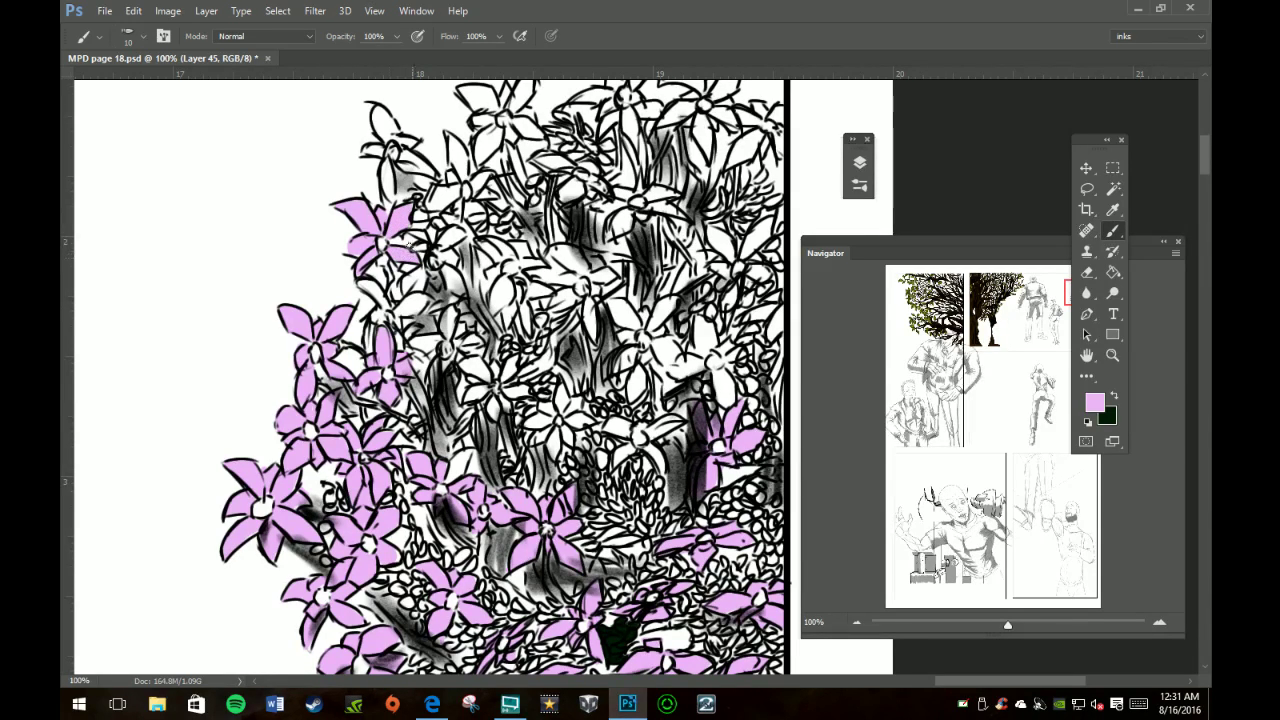
drag(372, 290, 361, 281)
drag(399, 320, 401, 342)
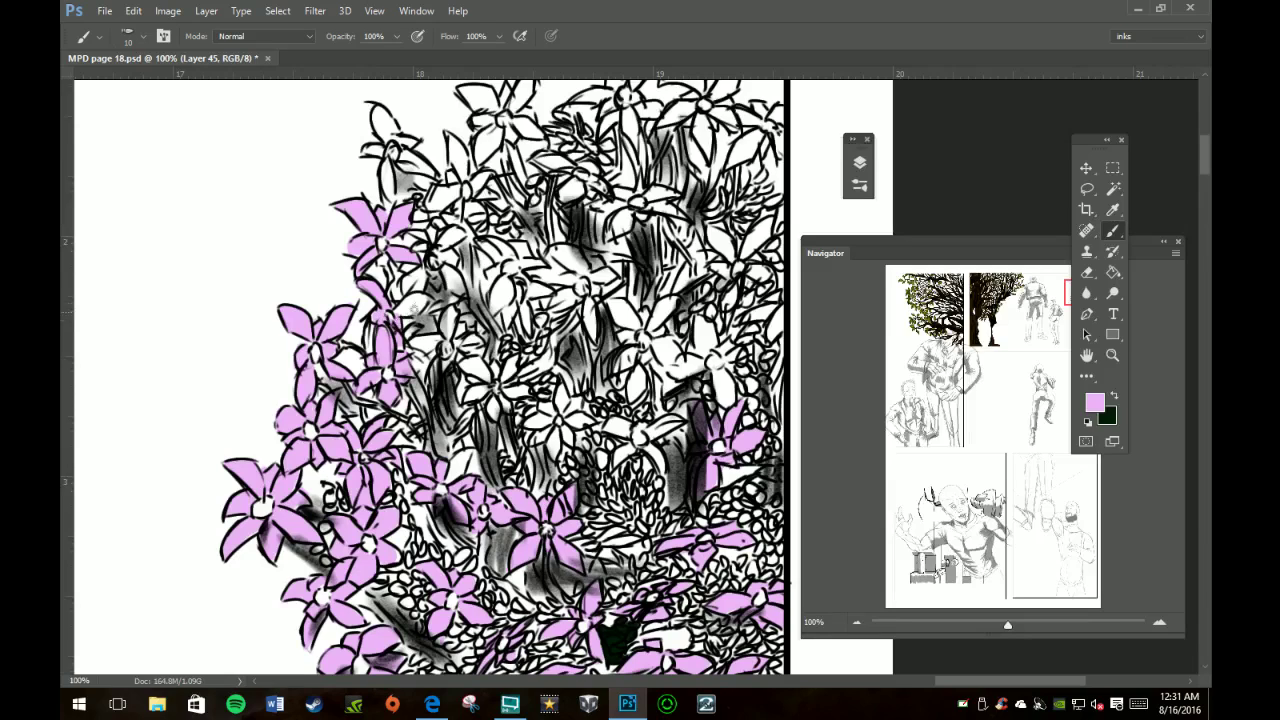
mouse_move(400, 306)
mouse_down()
mouse_move(426, 300)
mouse_move(401, 340)
mouse_move(380, 318)
mouse_up()
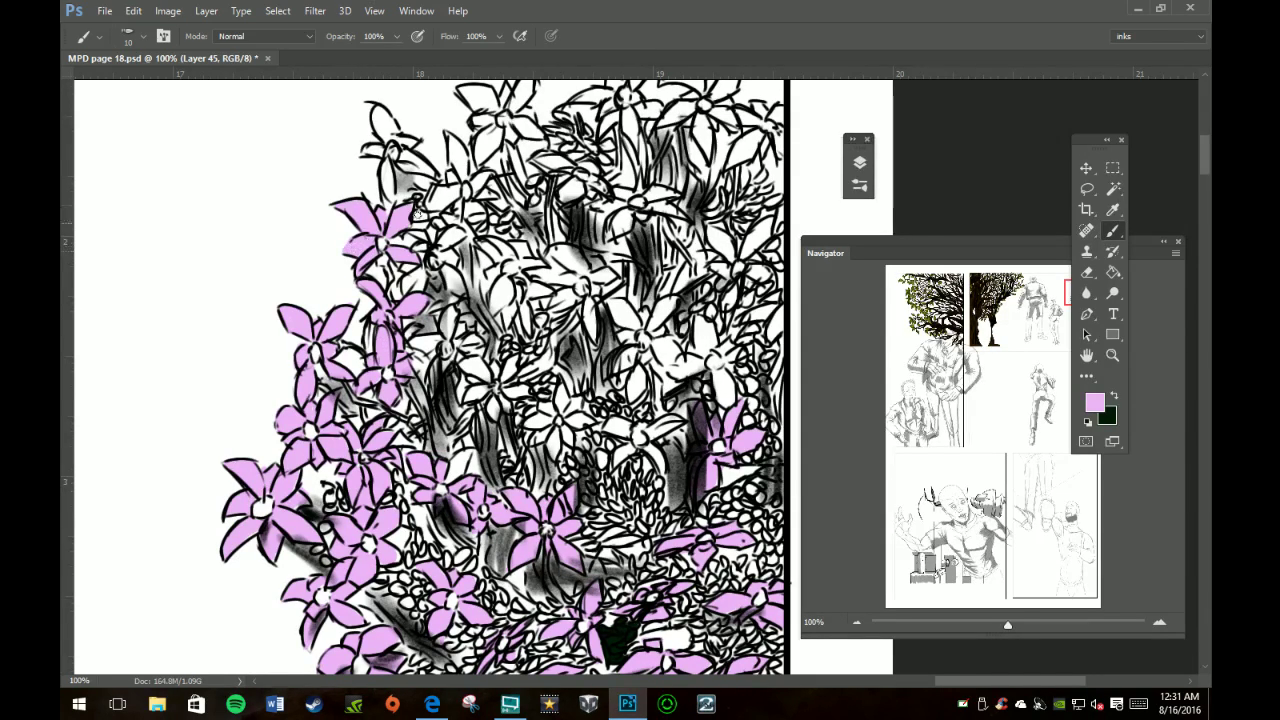
Step: Fill the small upper petals up to the topmost blossom pale pink
drag(389, 173, 392, 200)
drag(375, 145, 384, 156)
mouse_move(383, 112)
mouse_down()
mouse_move(380, 128)
mouse_move(381, 115)
mouse_move(395, 134)
mouse_up()
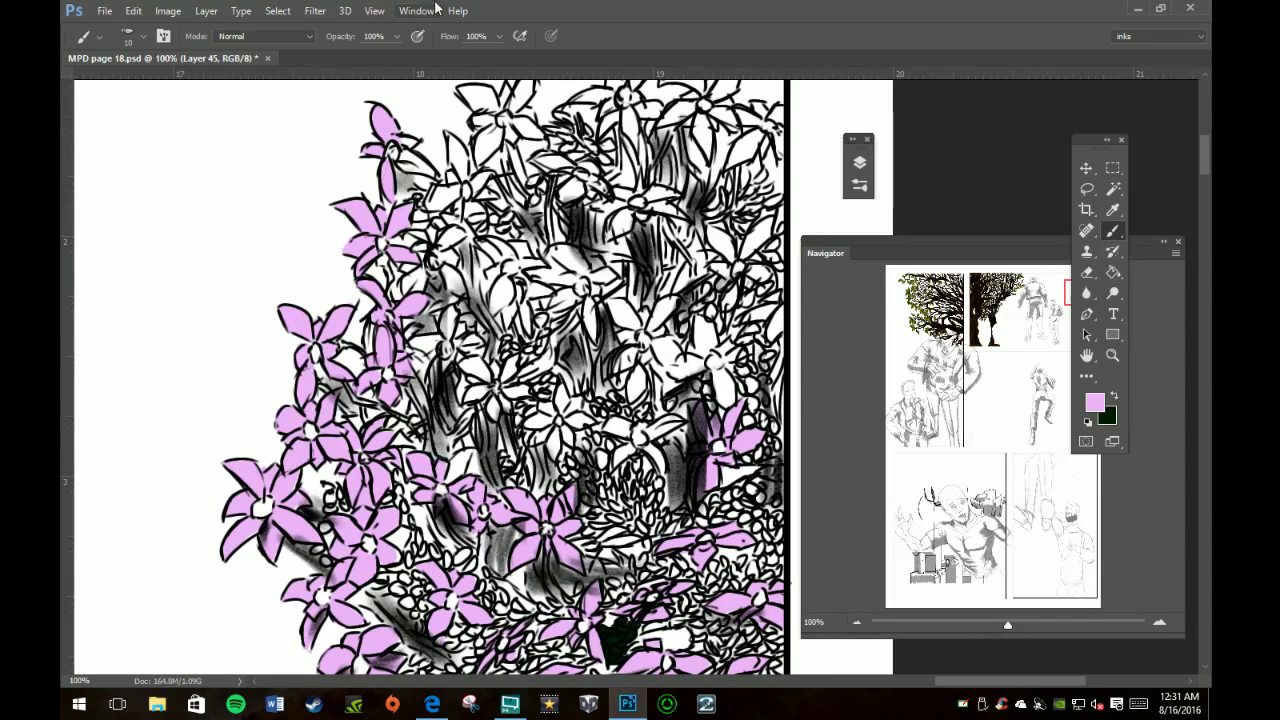
click(860, 165)
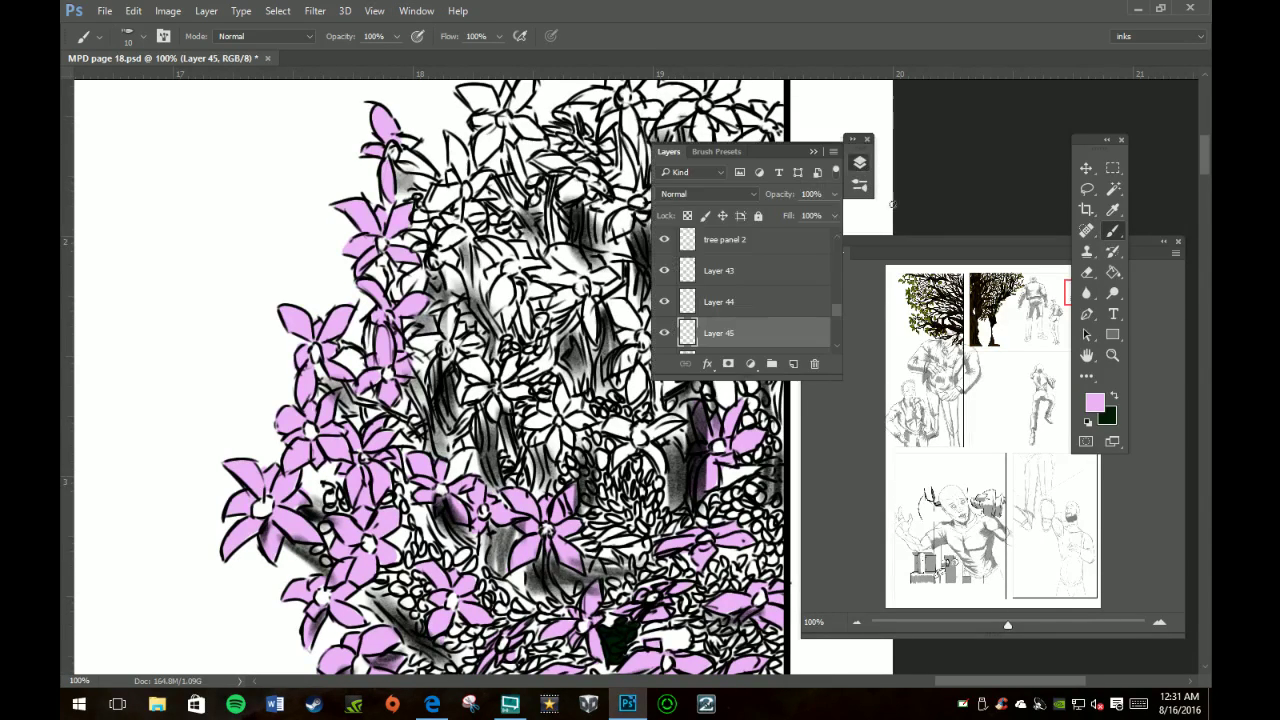
Step: Give Layer 45 a black 1 px outside Stroke effect to outline the pink fills
right_click(755, 334)
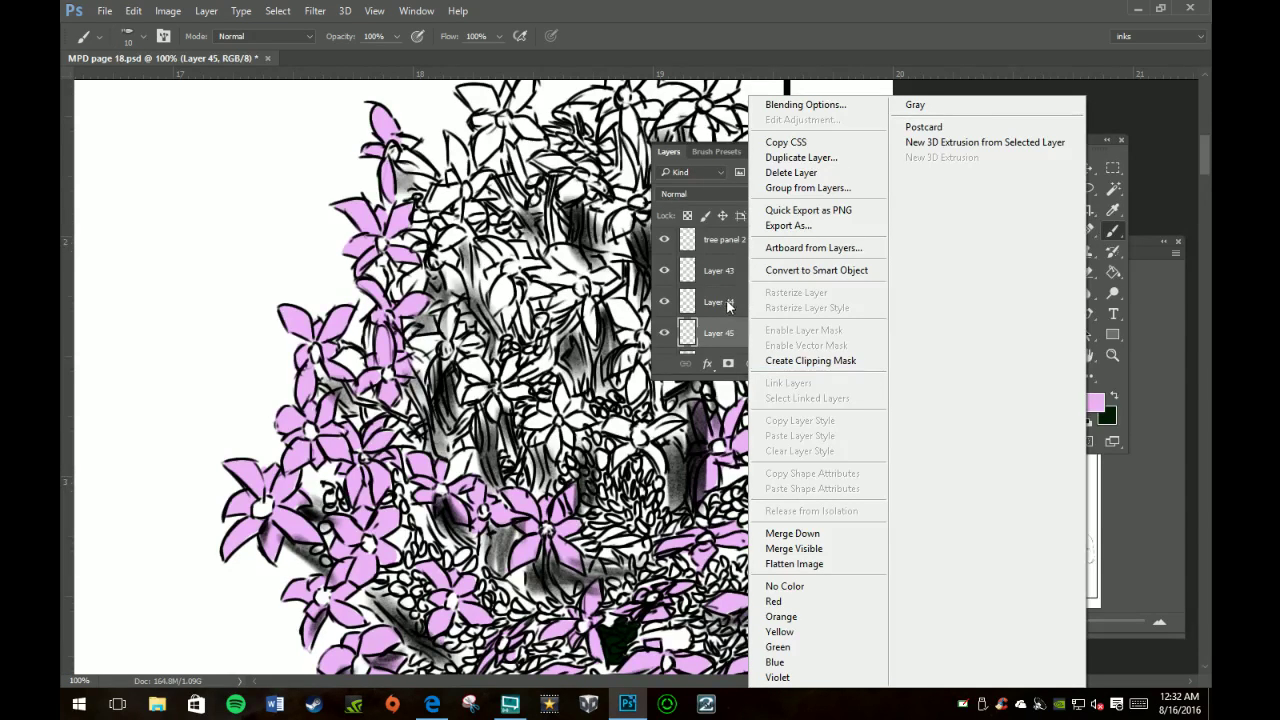
click(728, 325)
click(707, 364)
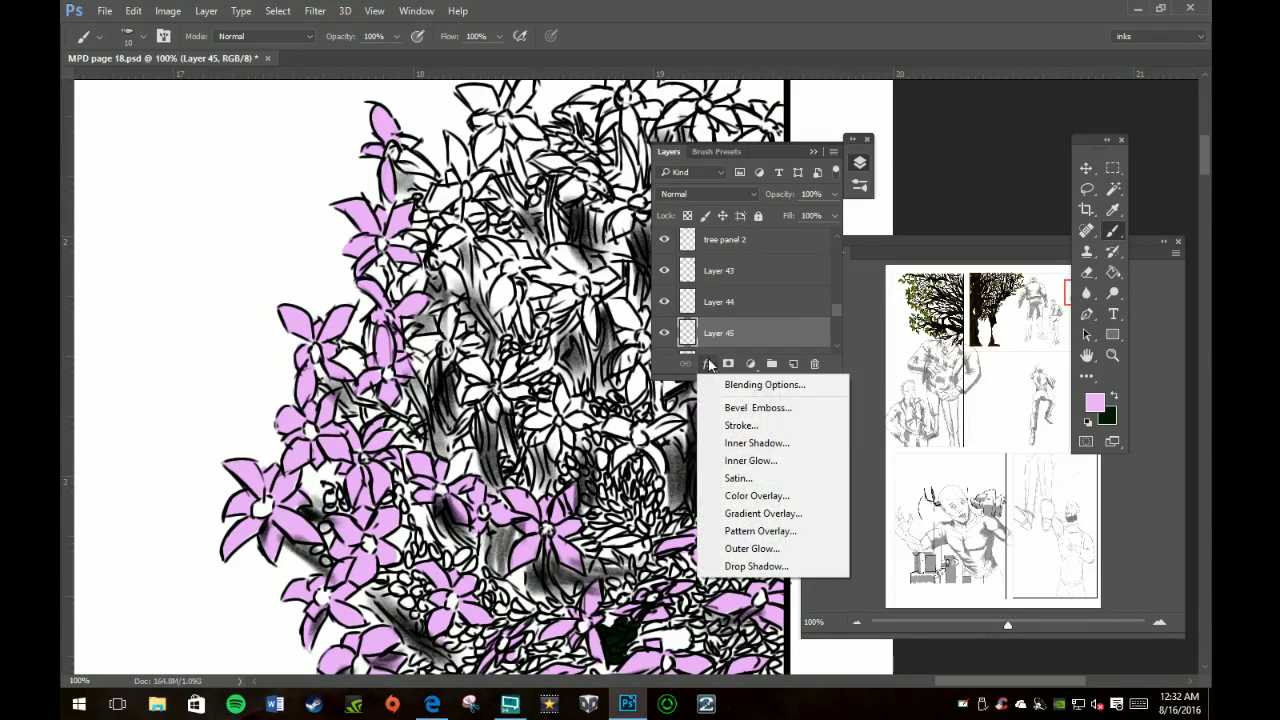
click(750, 426)
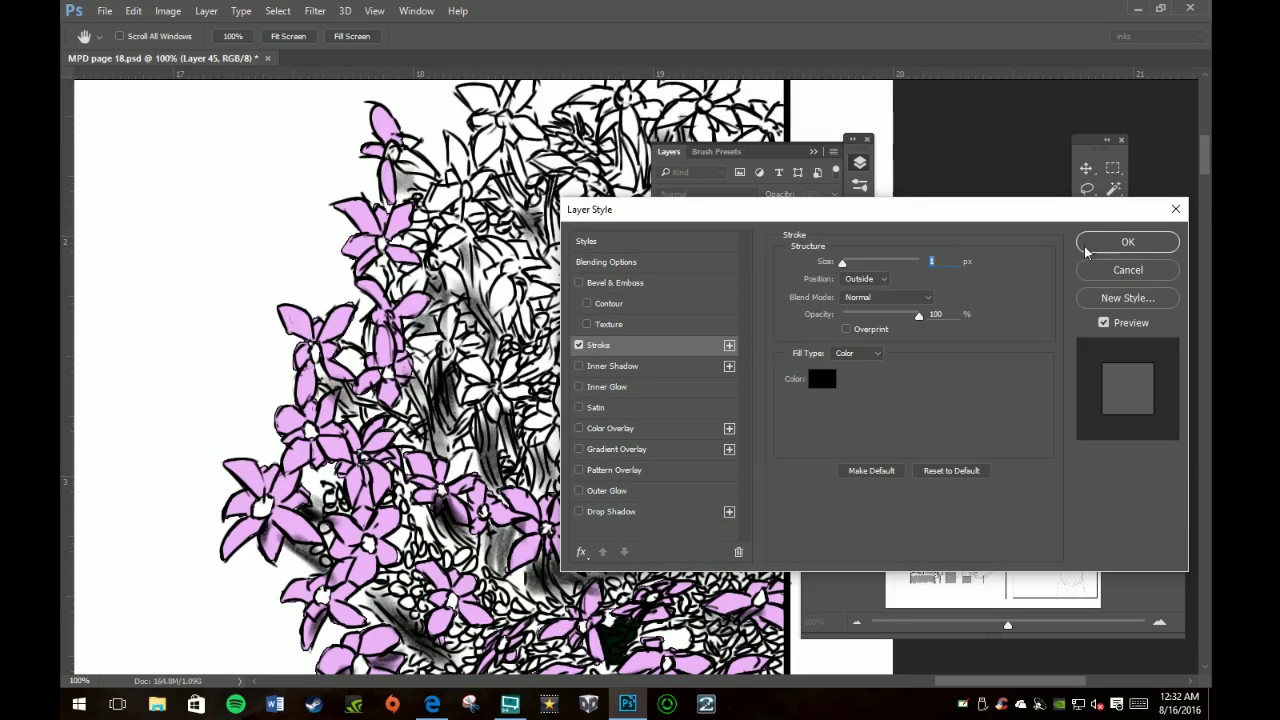
click(1115, 243)
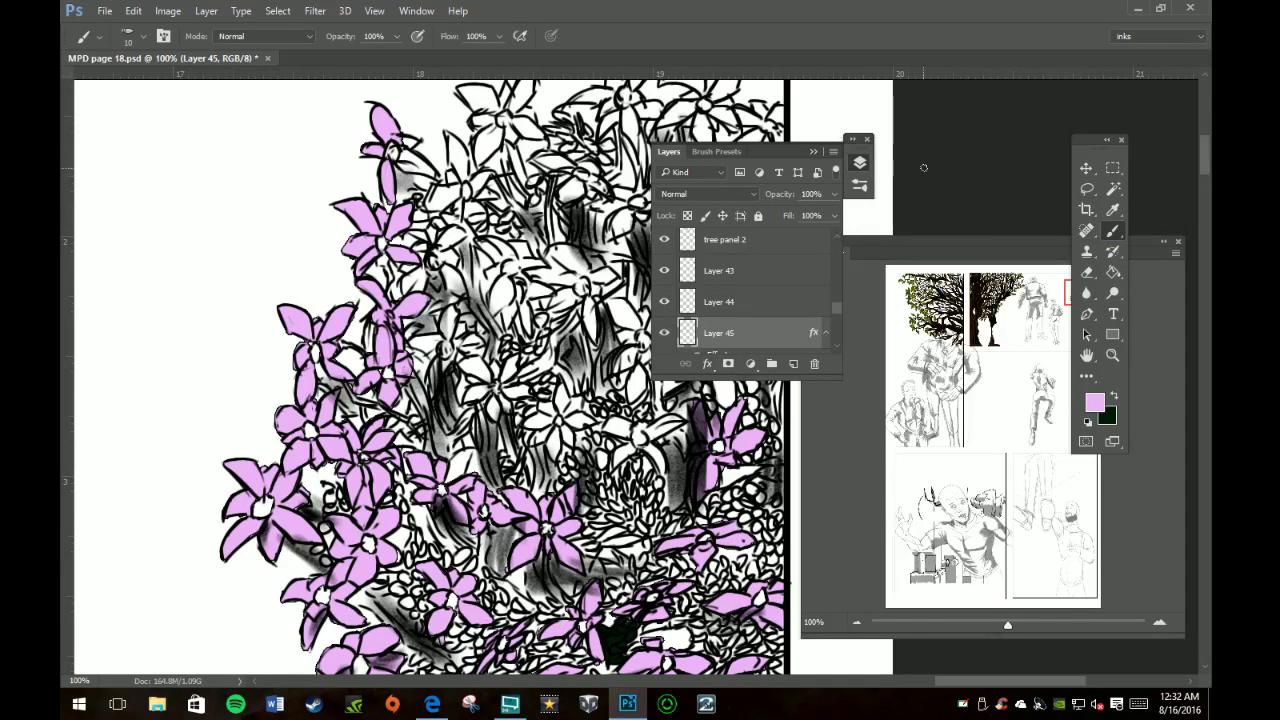
Step: Copy Layer 45's layer style and collapse the Layers panel
right_click(785, 330)
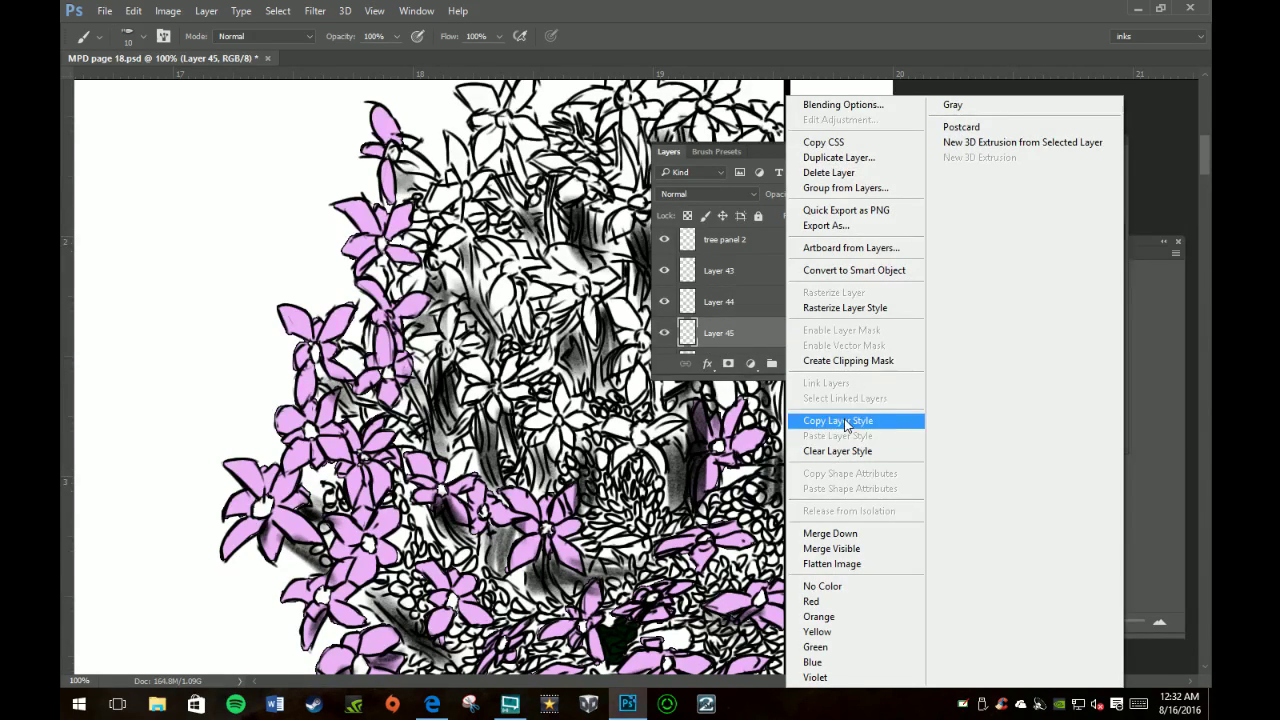
click(845, 421)
click(813, 152)
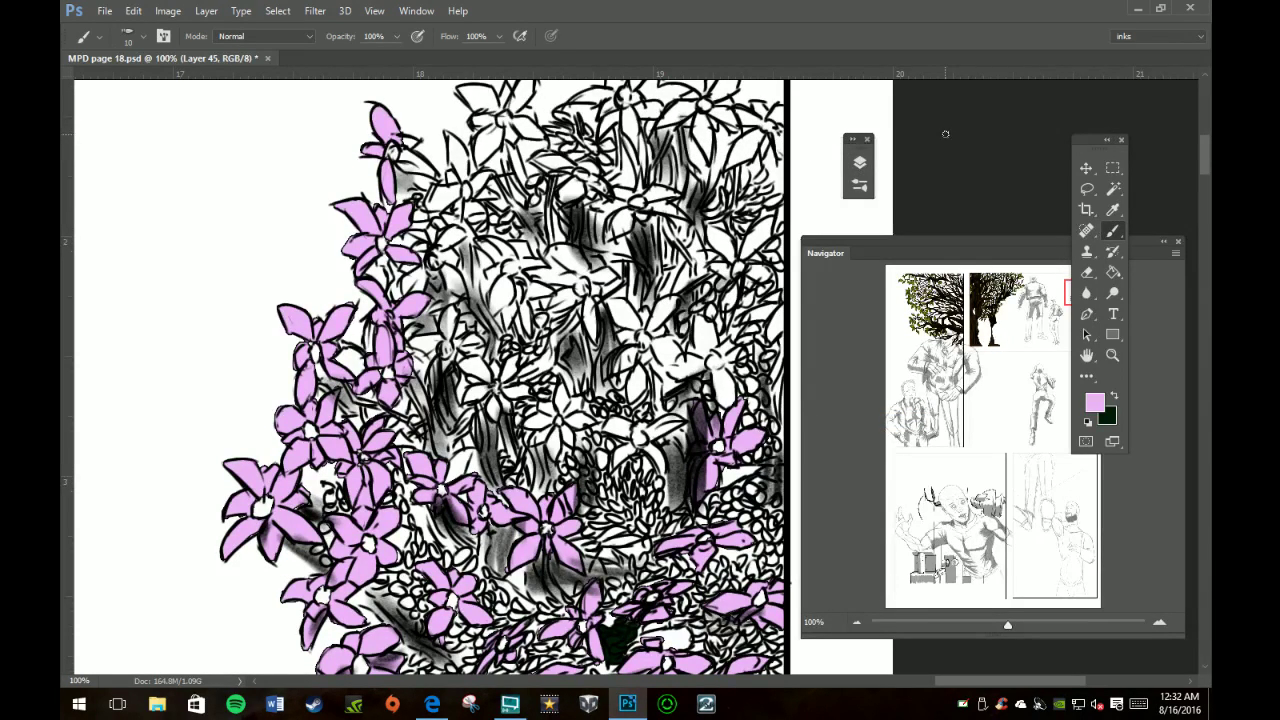
key(e)
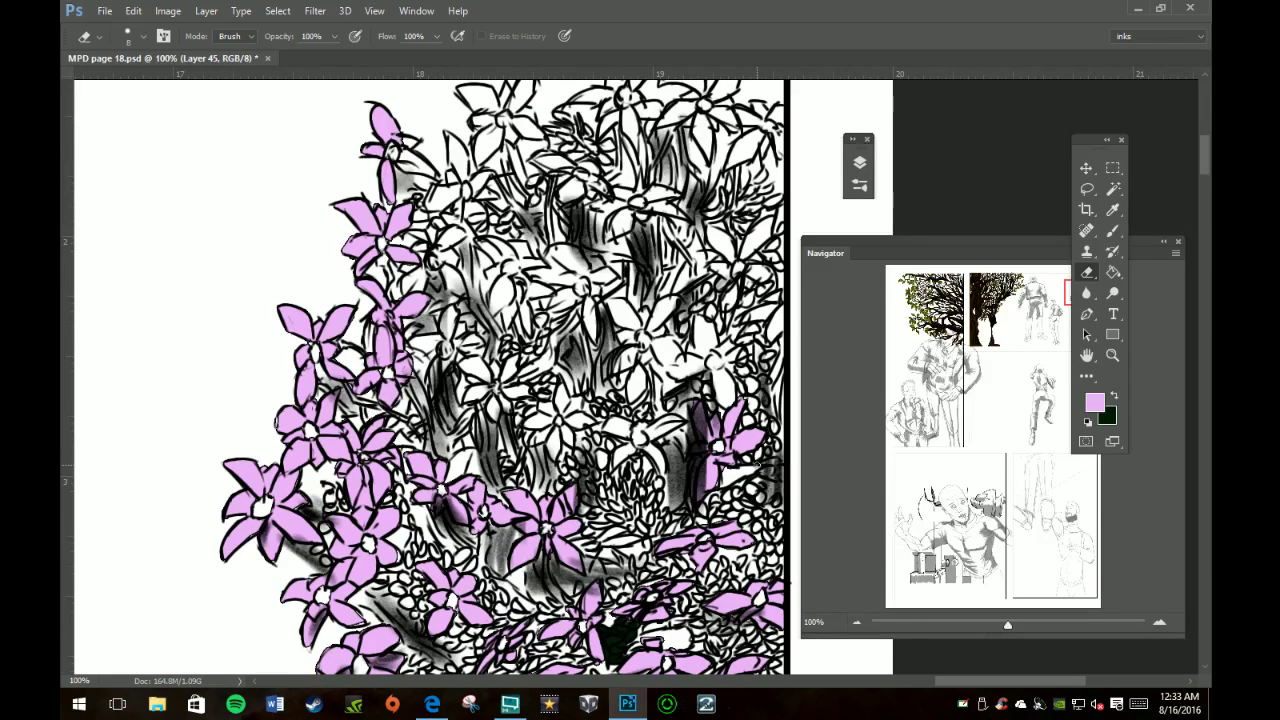
key(b)
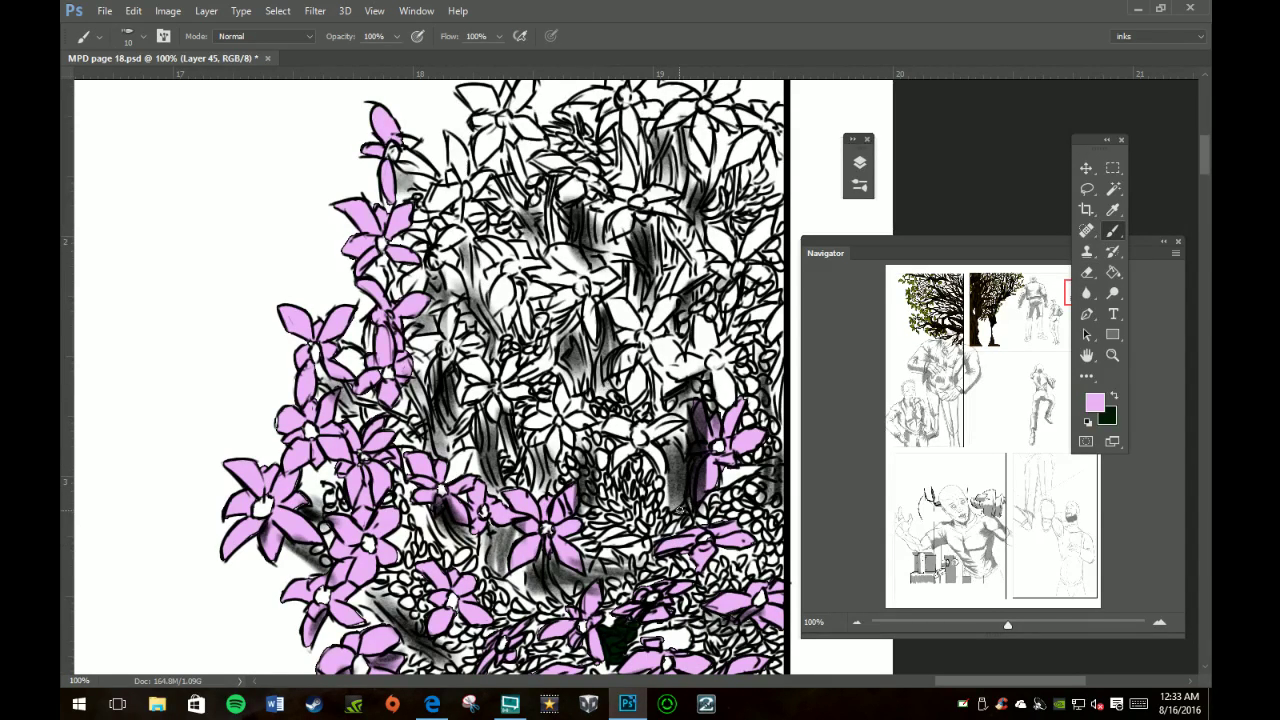
key(e)
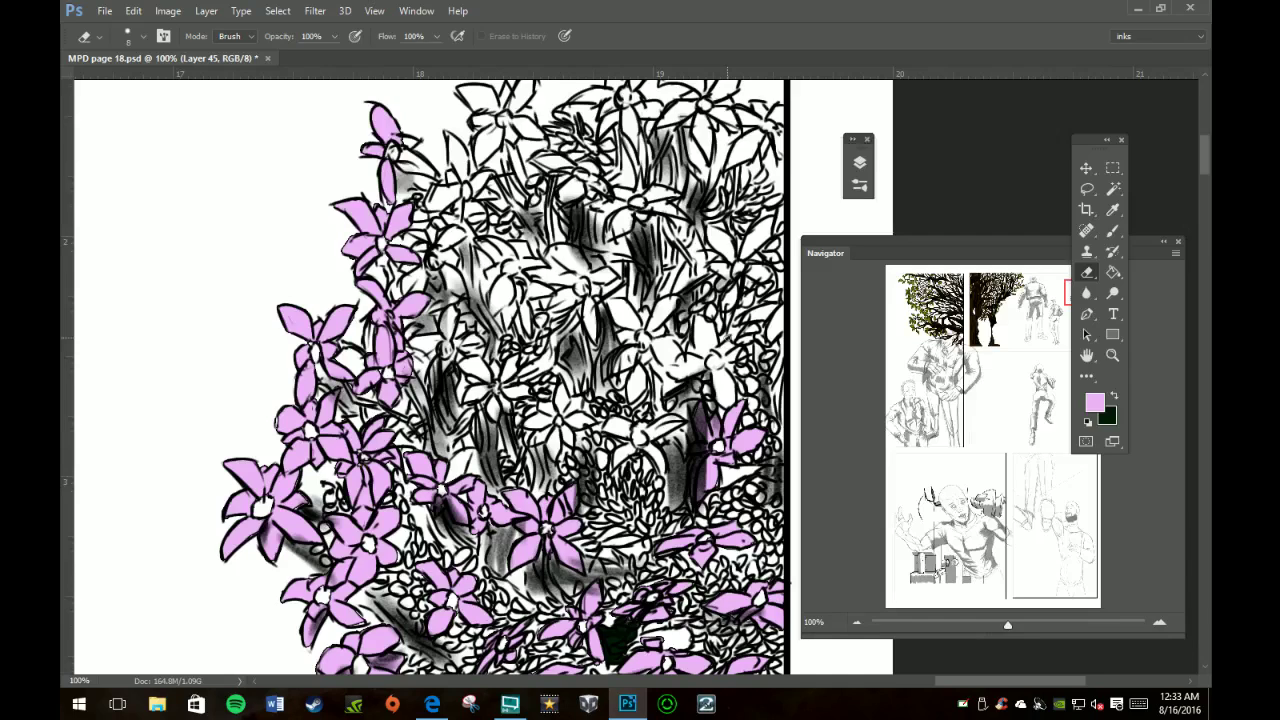
key(b)
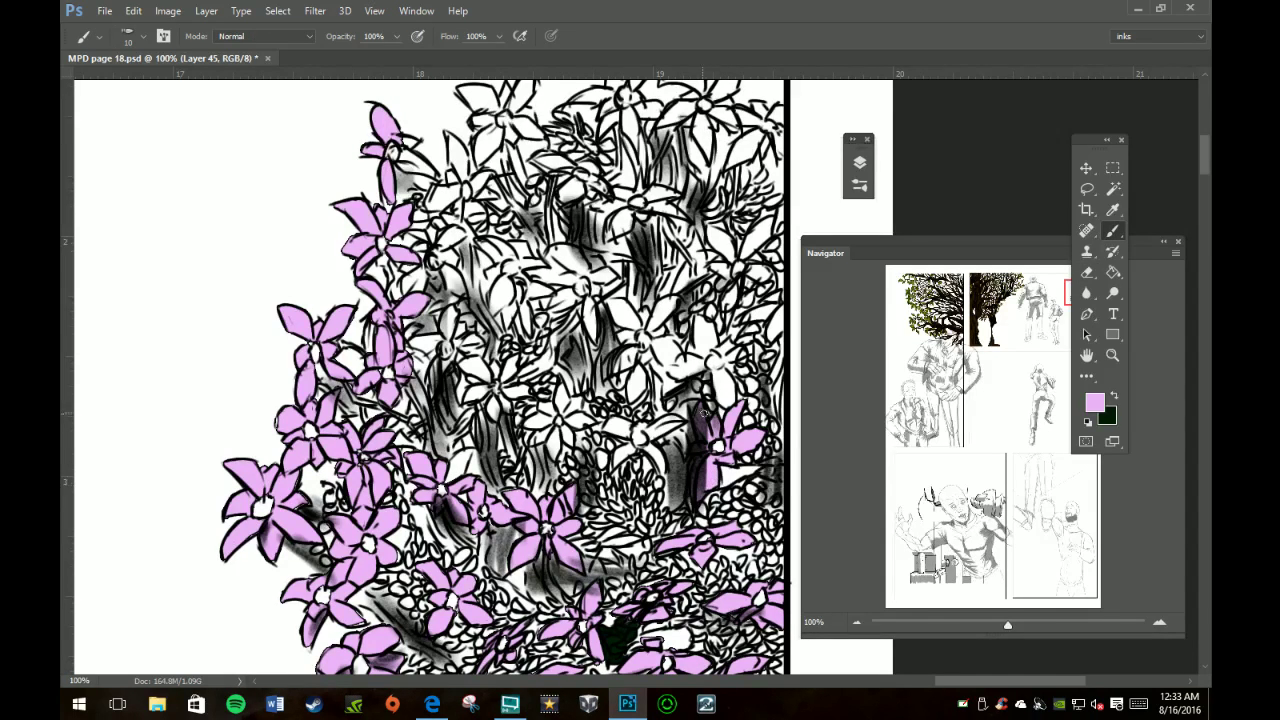
Step: Fill a small flower's petals pink and touch up a flower near the tree's centre
mouse_move(717, 371)
mouse_down()
mouse_move(724, 404)
mouse_move(724, 374)
mouse_move(725, 394)
mouse_move(697, 361)
mouse_move(674, 367)
mouse_move(692, 374)
mouse_move(703, 357)
mouse_move(691, 348)
mouse_move(705, 356)
mouse_move(713, 337)
mouse_move(698, 316)
mouse_move(711, 340)
mouse_move(710, 324)
mouse_up()
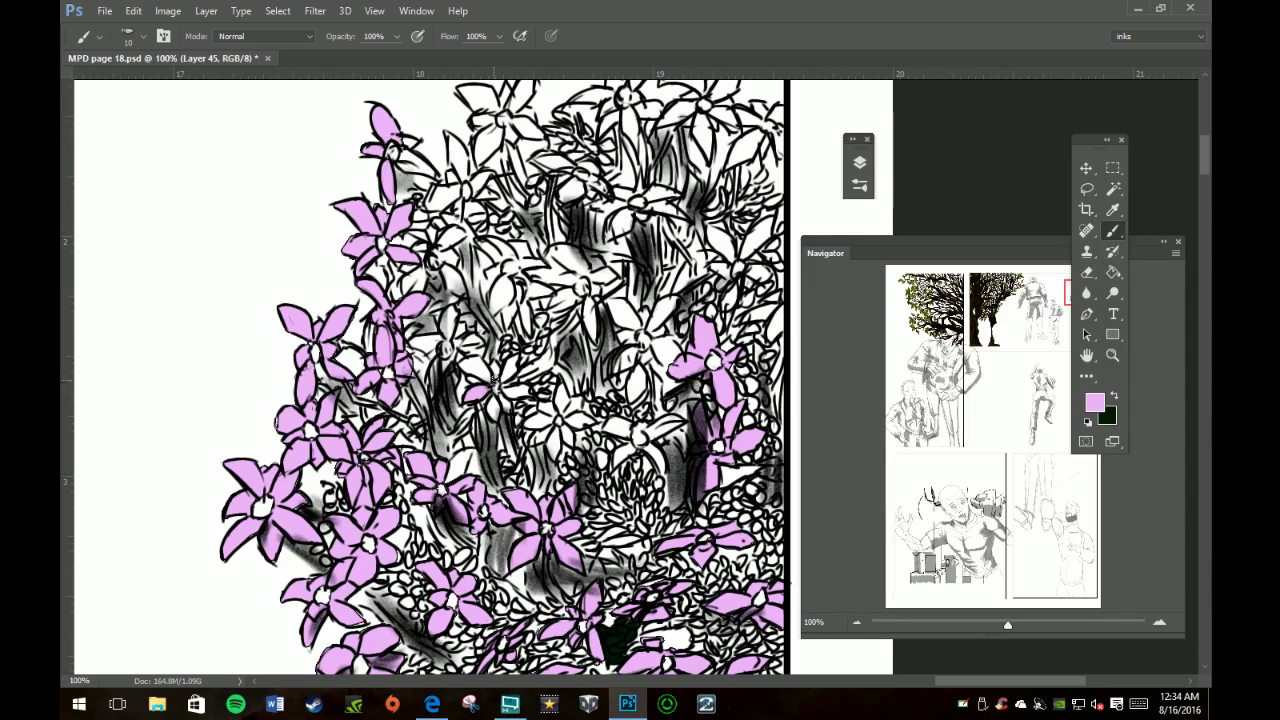
drag(468, 375, 488, 368)
drag(470, 362, 478, 368)
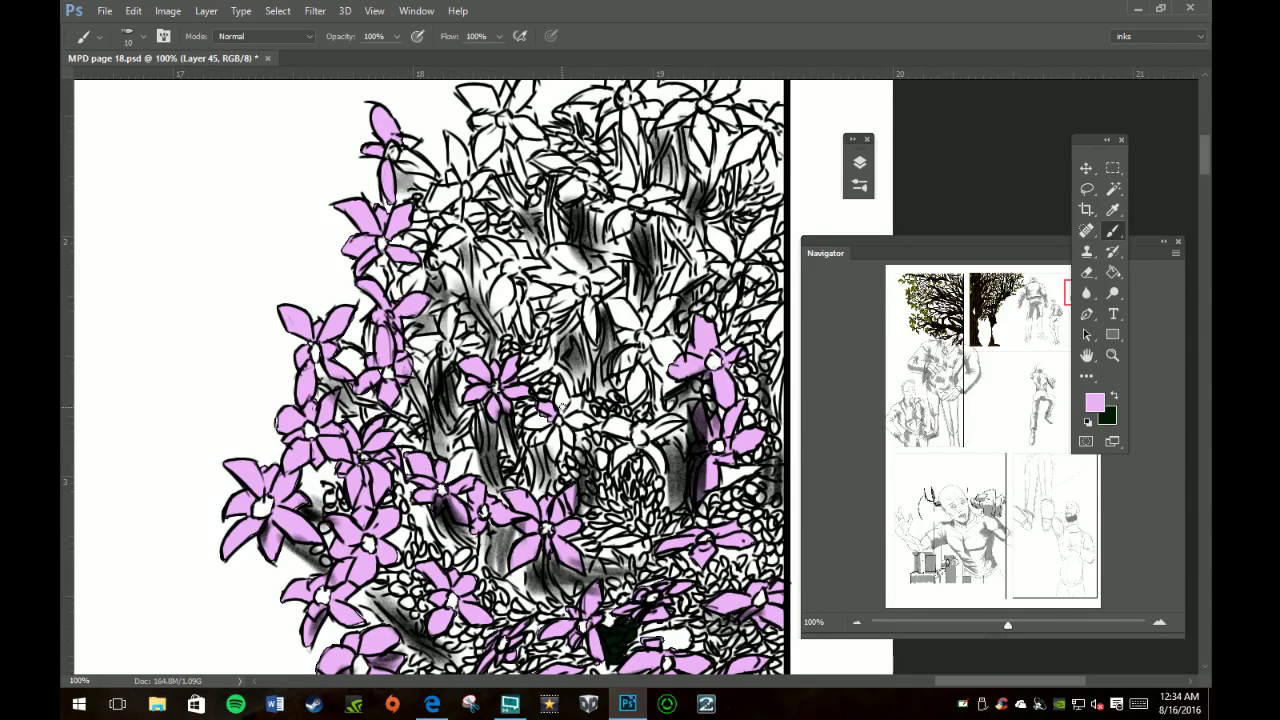
key(e)
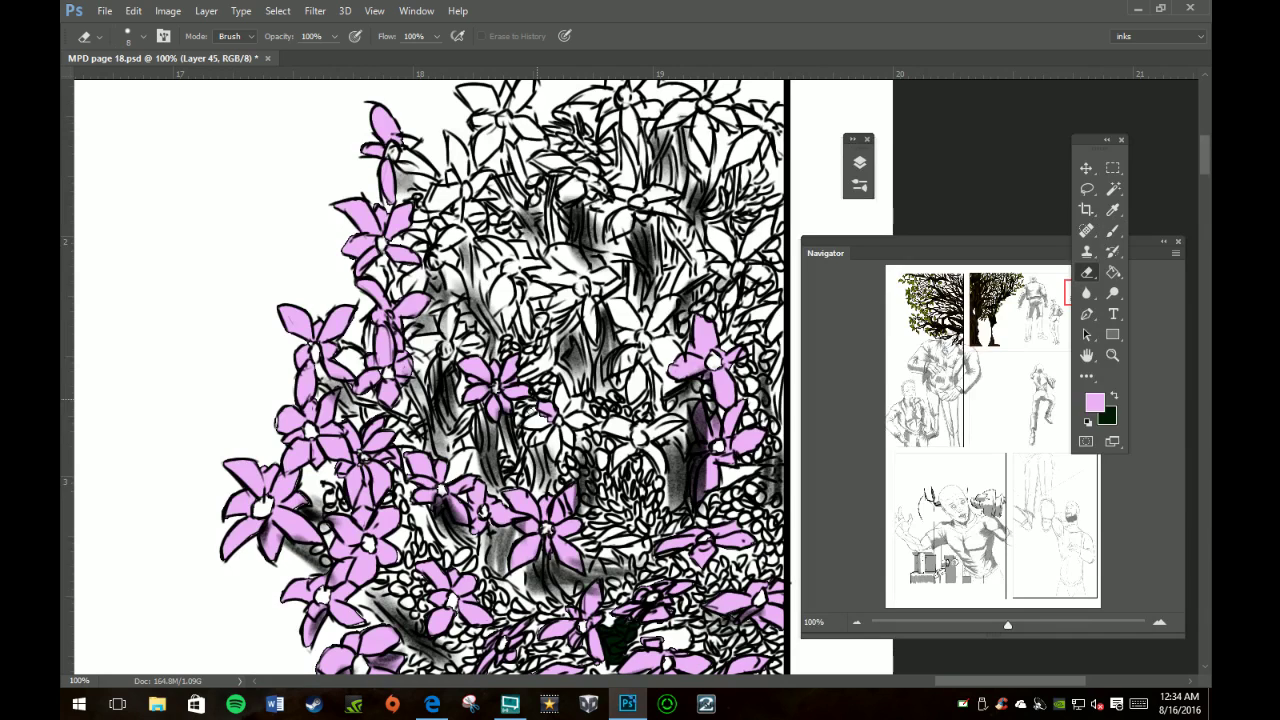
key(b)
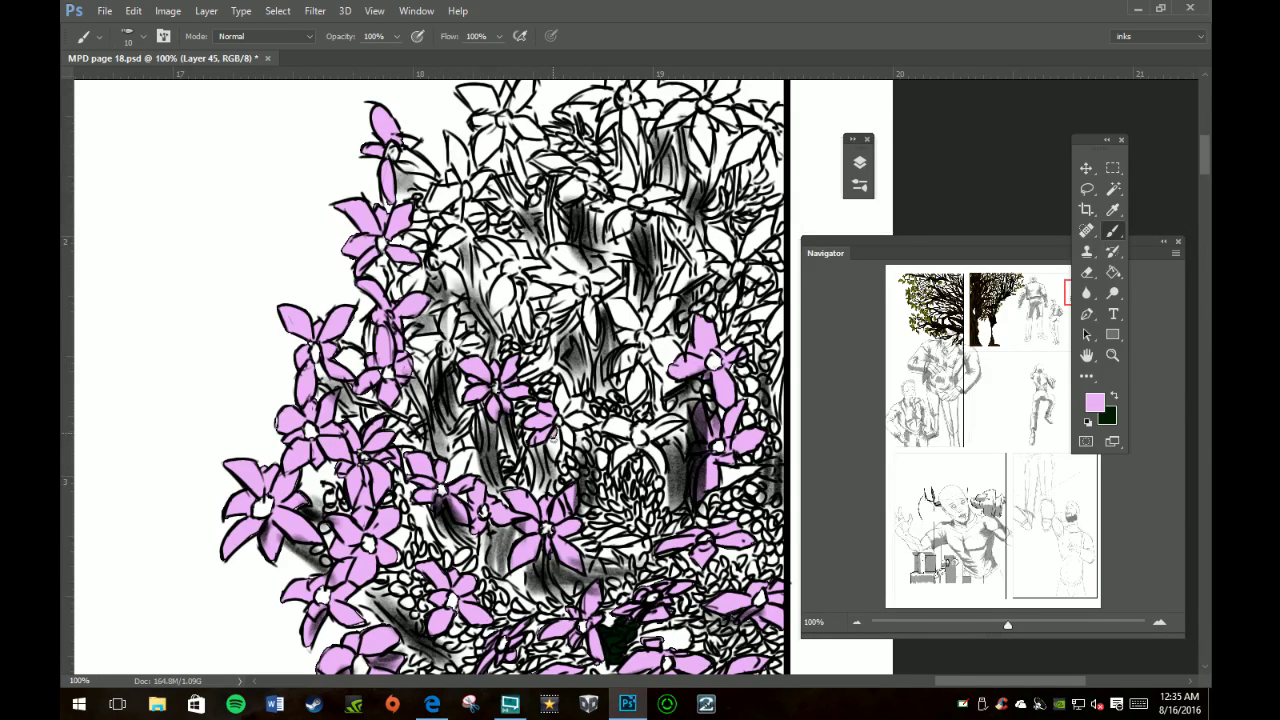
drag(552, 444, 557, 450)
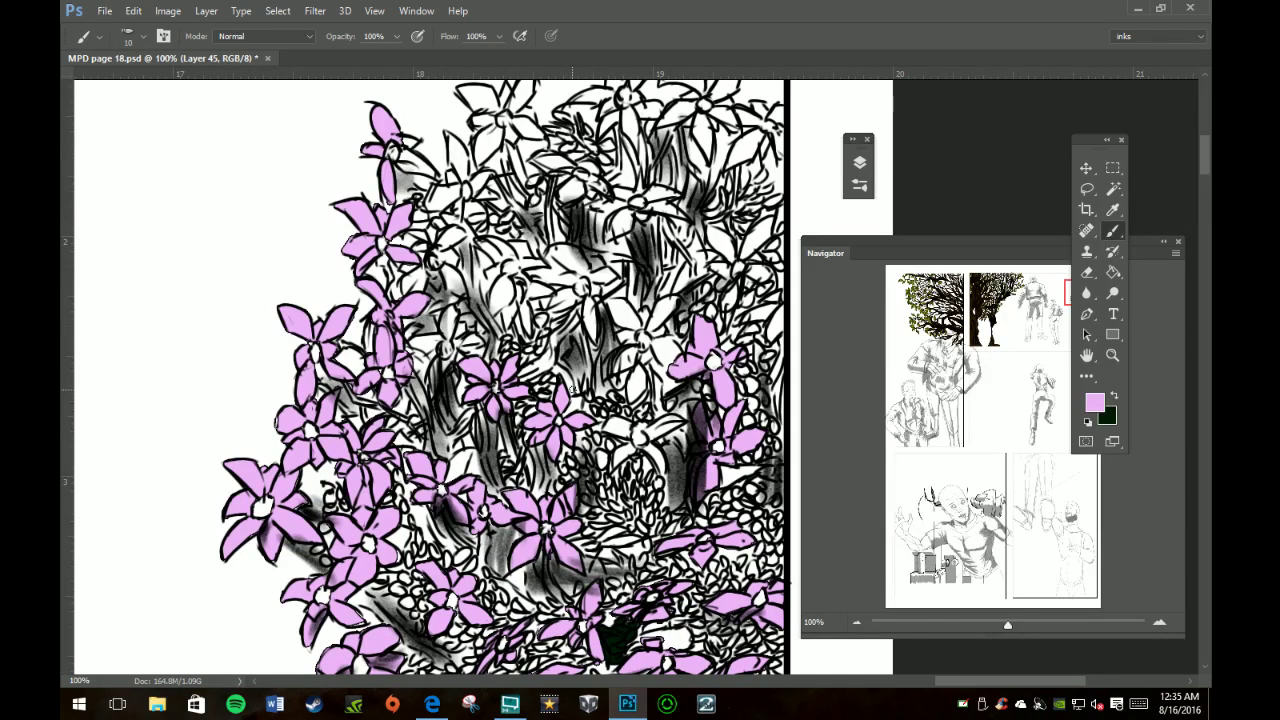
Step: Touch up the edges of the upper pink flower, toggling between Eraser and Brush
mouse_move(422, 270)
mouse_down()
mouse_move(408, 280)
mouse_move(425, 281)
mouse_up()
drag(425, 281, 433, 280)
mouse_move(452, 274)
mouse_down()
mouse_move(462, 292)
mouse_move(450, 290)
mouse_move(444, 246)
mouse_move(474, 228)
mouse_up()
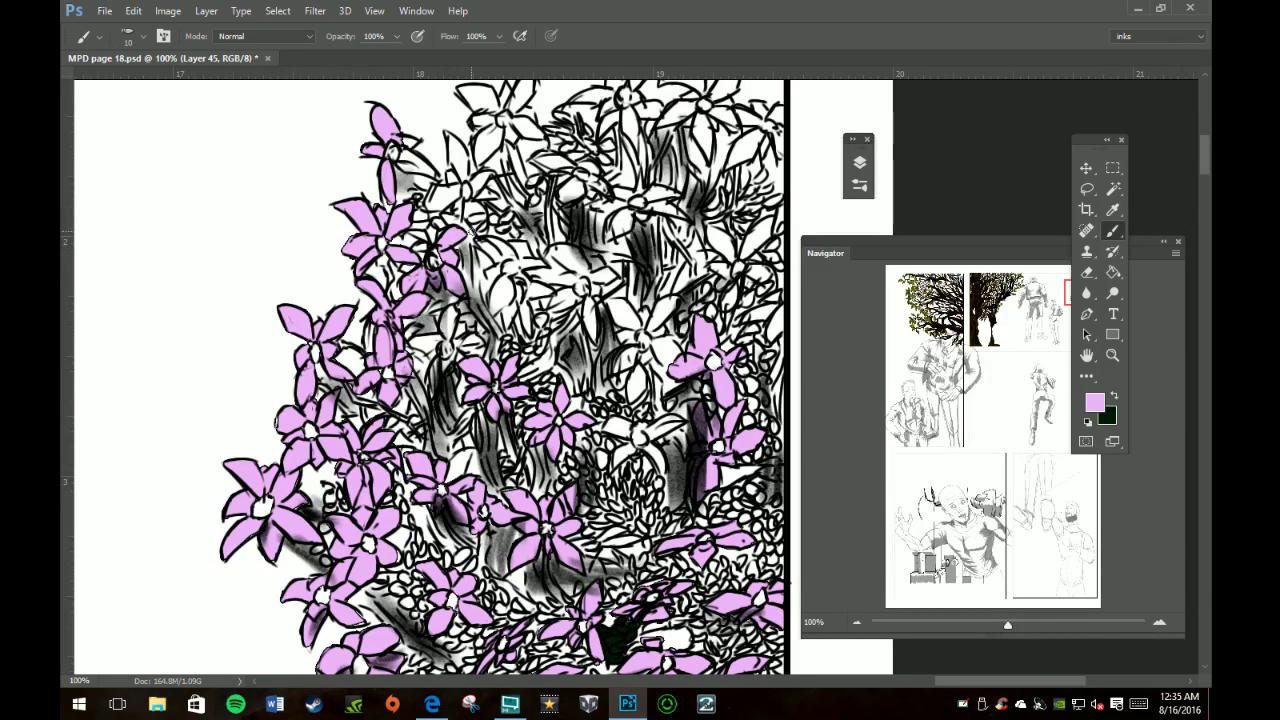
key(e)
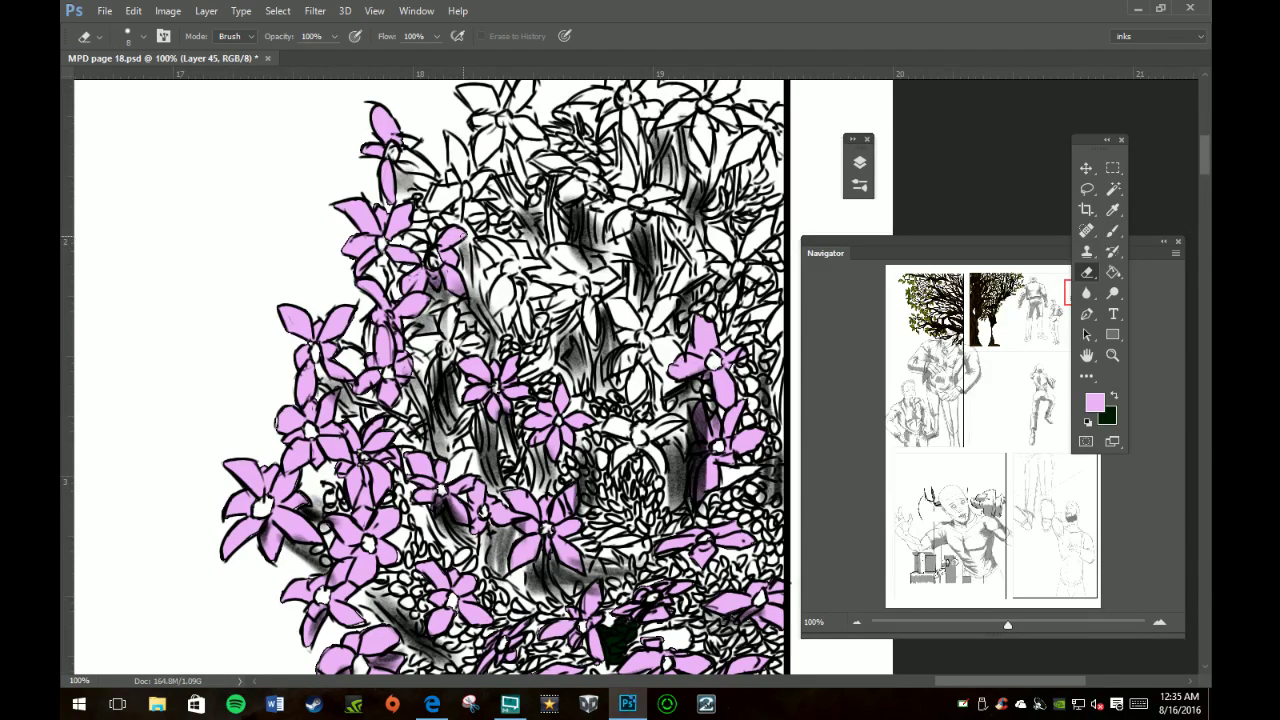
key(b)
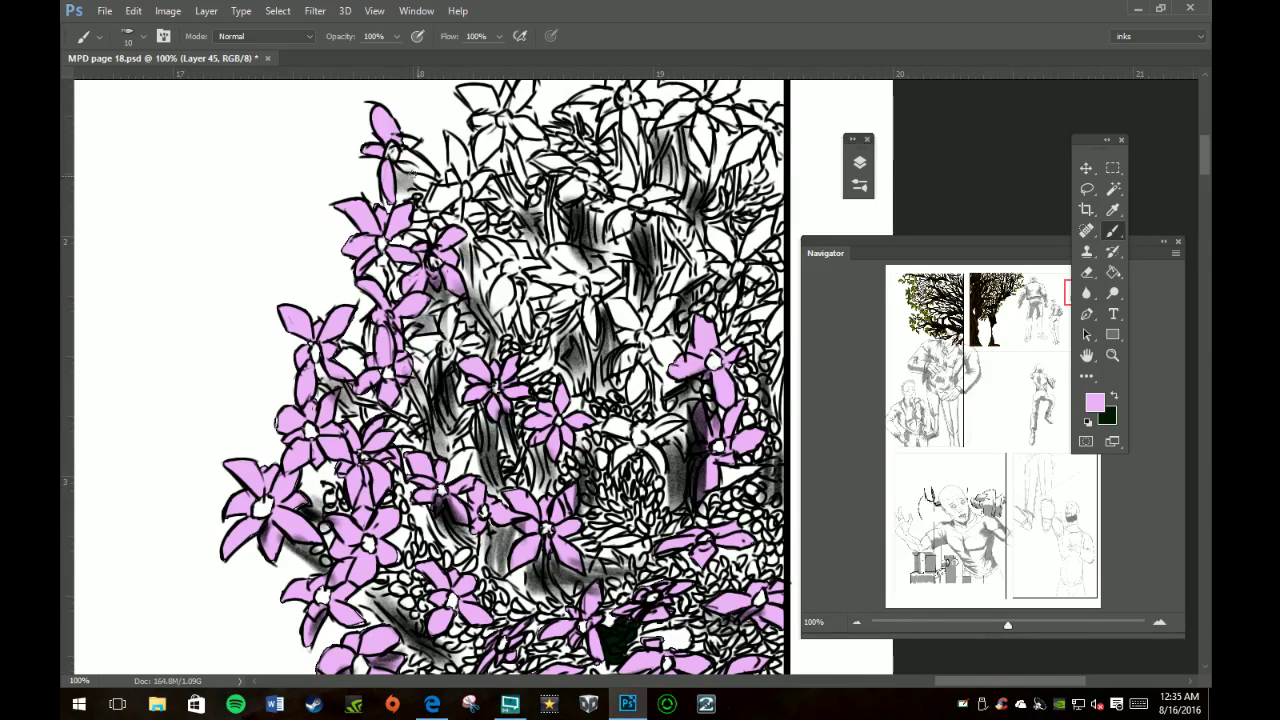
key(e)
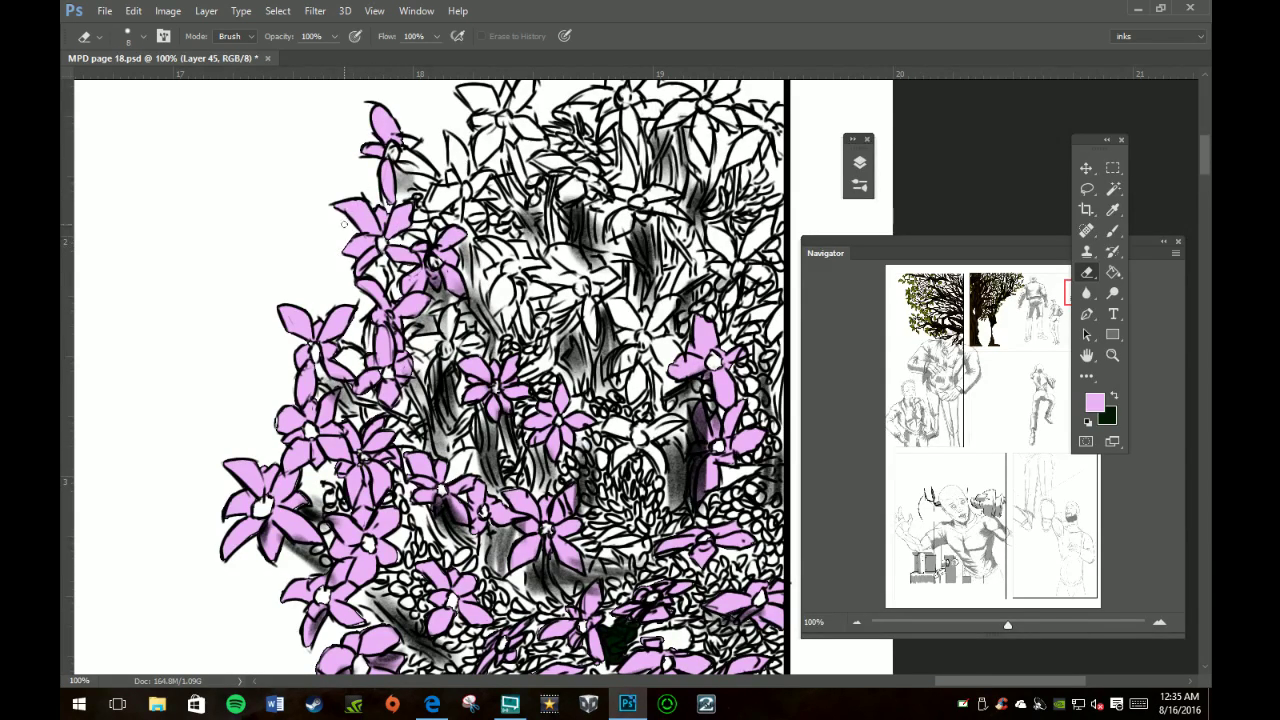
key(b)
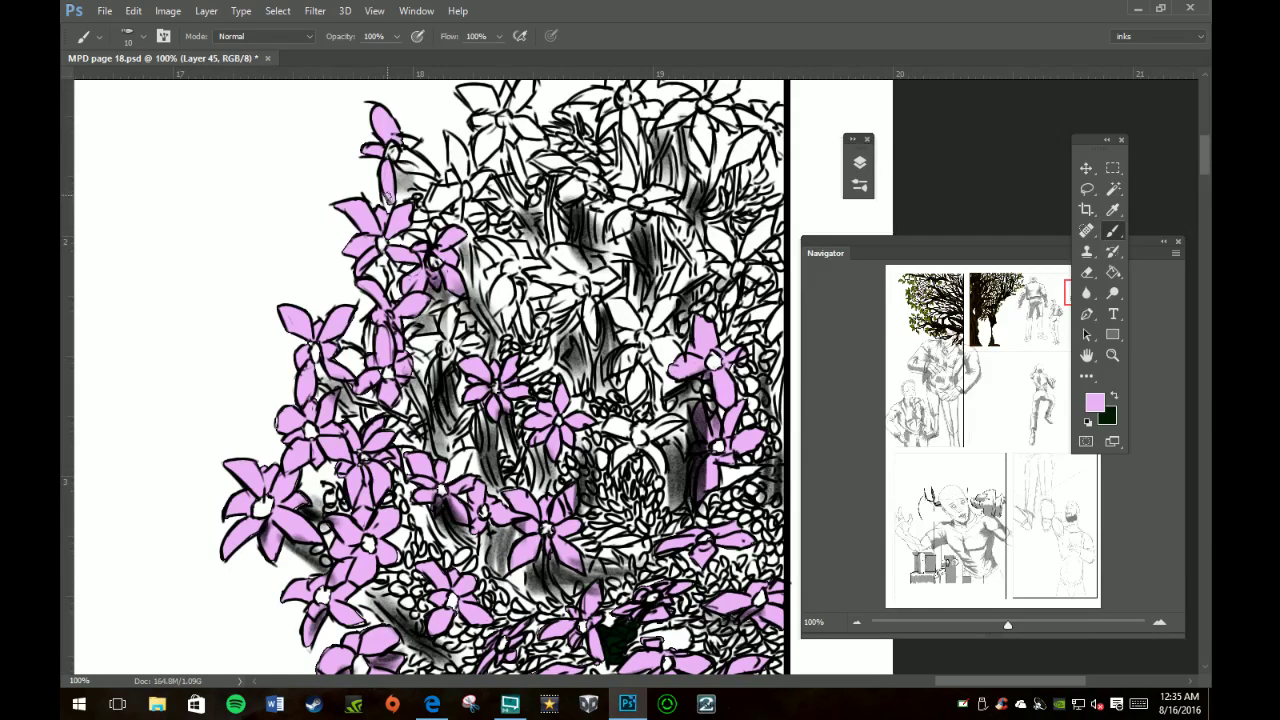
key(e)
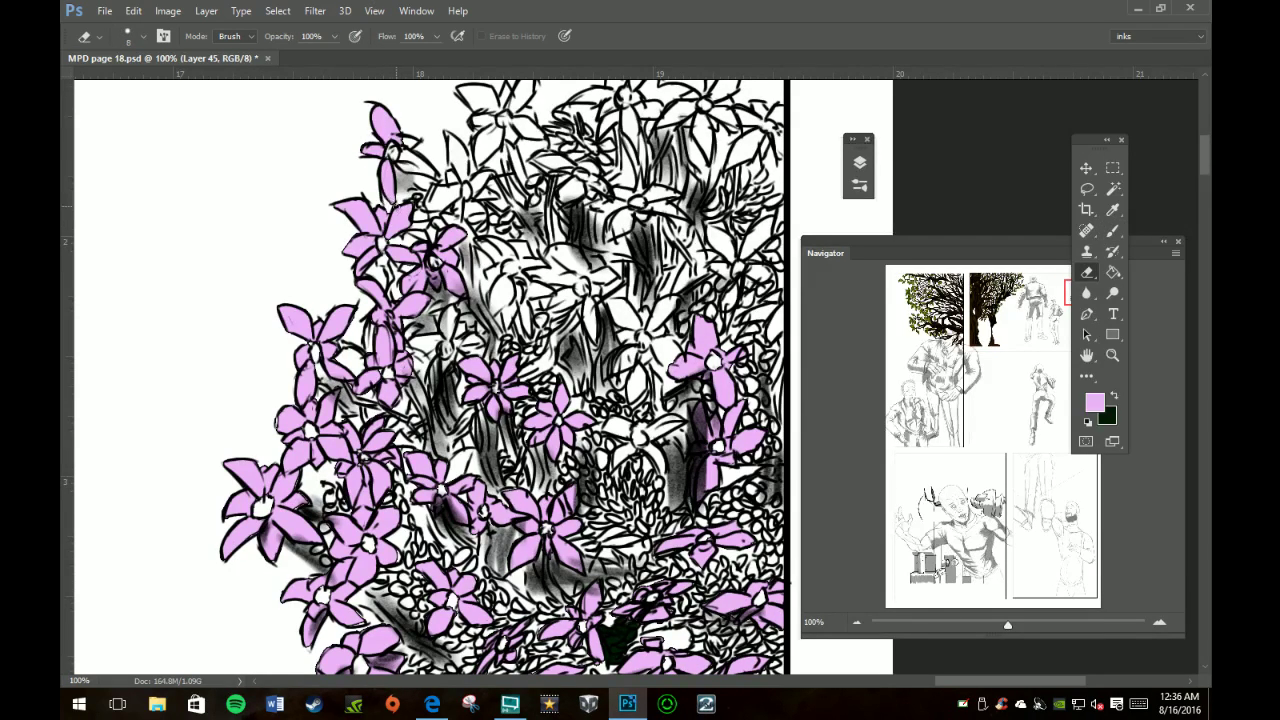
key(b)
Step: Ink the top pink flower's outline and fill a petal near the top-left flowers pink
drag(408, 144, 401, 139)
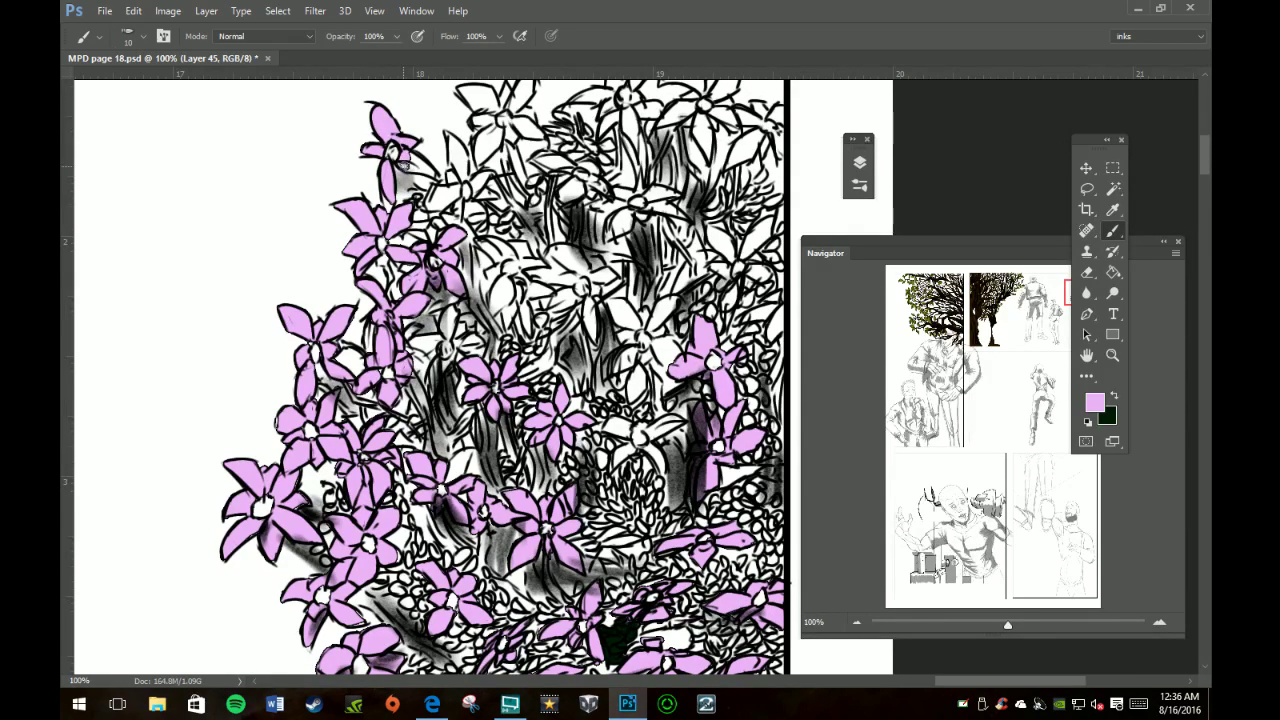
drag(404, 158, 432, 172)
drag(428, 204, 442, 186)
drag(456, 196, 438, 198)
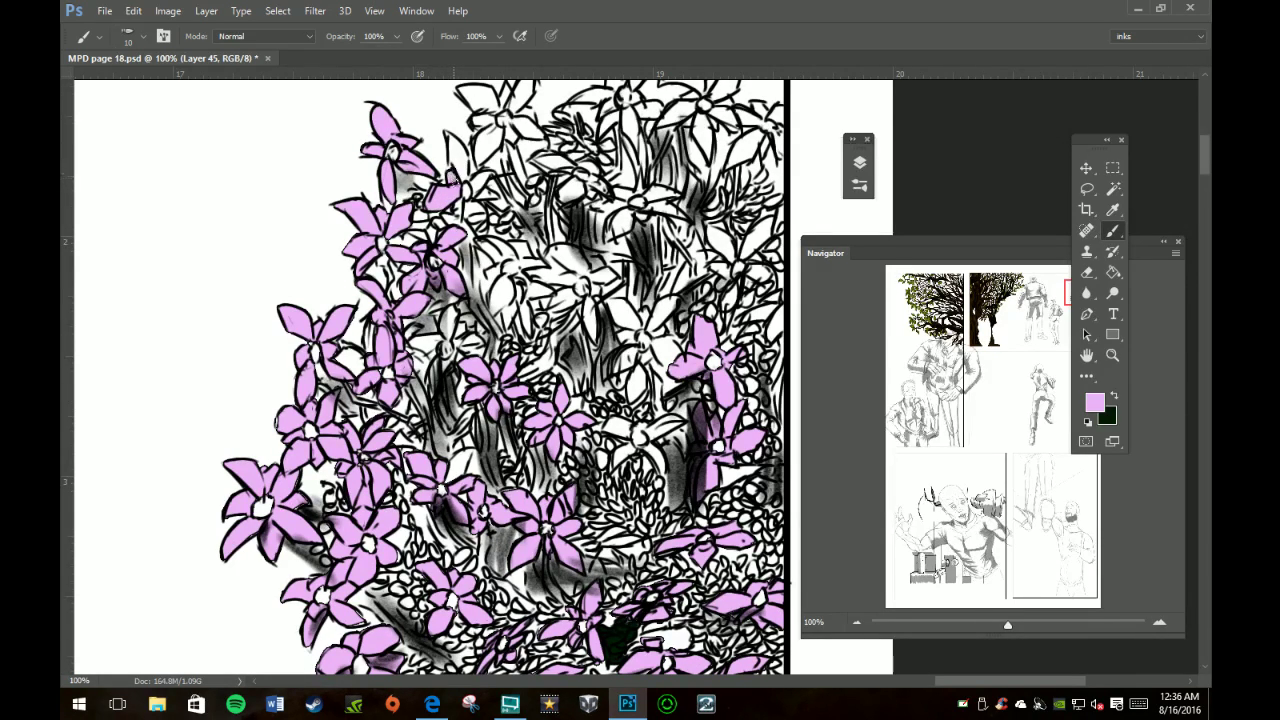
Step: Fill the top-left petal, the petal below it, and another white petal pale pink
drag(456, 174, 452, 140)
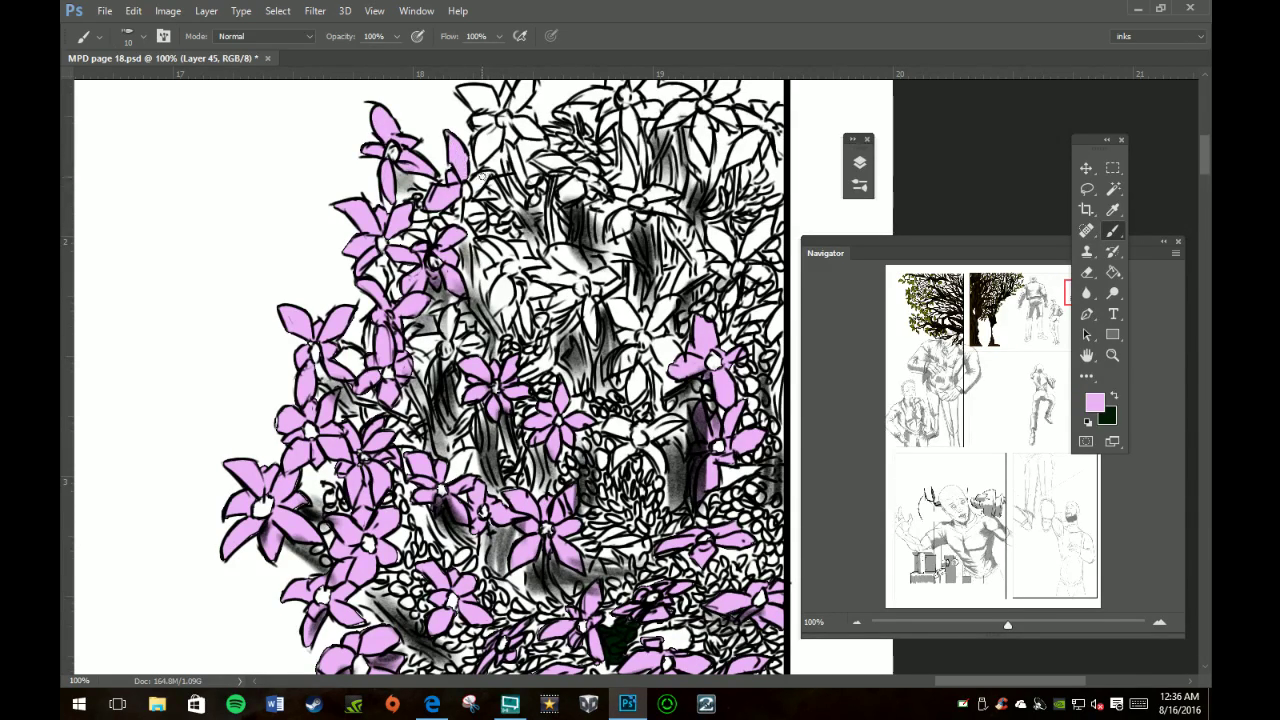
drag(480, 178, 487, 176)
drag(470, 210, 476, 224)
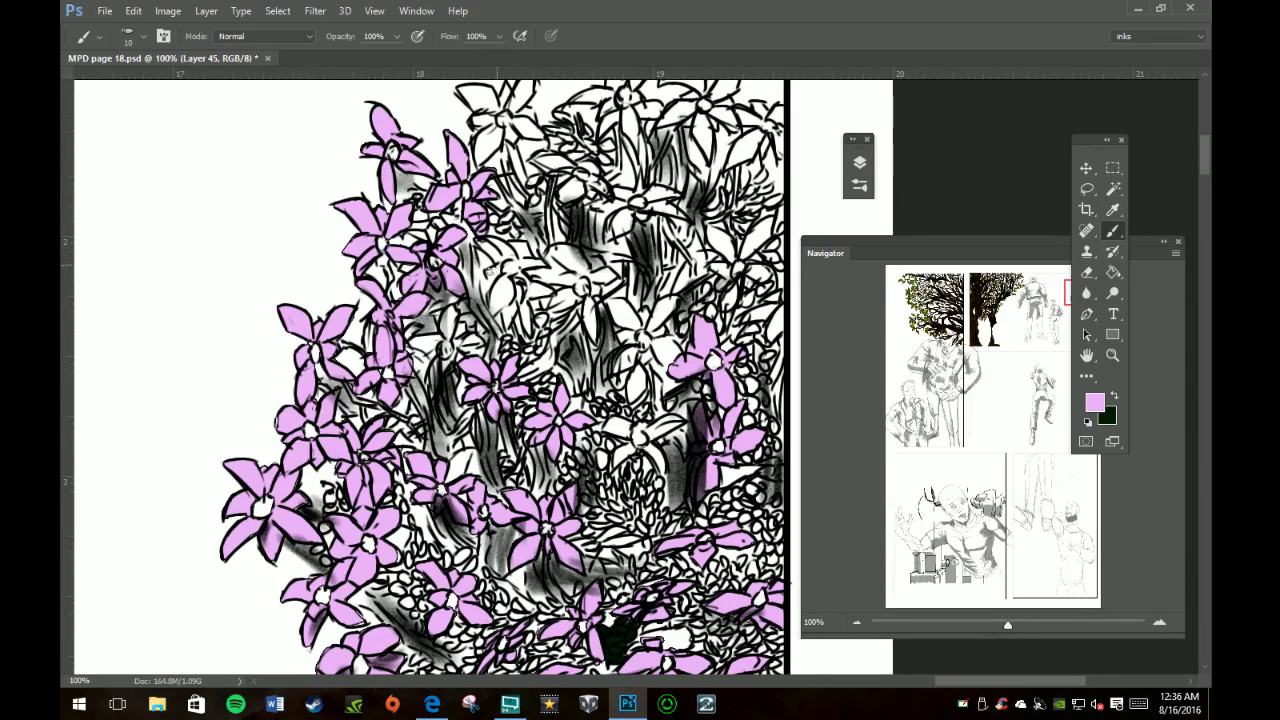
mouse_move(491, 271)
mouse_down()
mouse_move(492, 300)
mouse_move(503, 304)
mouse_move(508, 284)
mouse_move(530, 332)
mouse_move(526, 280)
mouse_up()
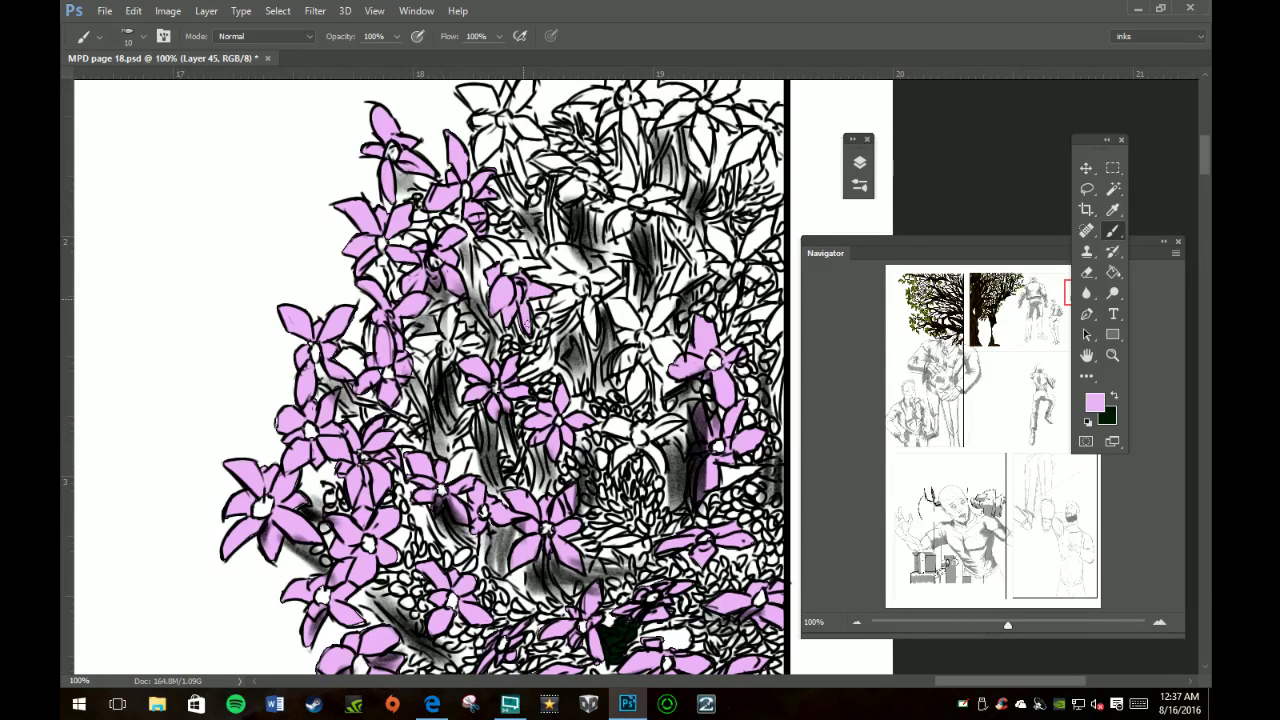
key(e)
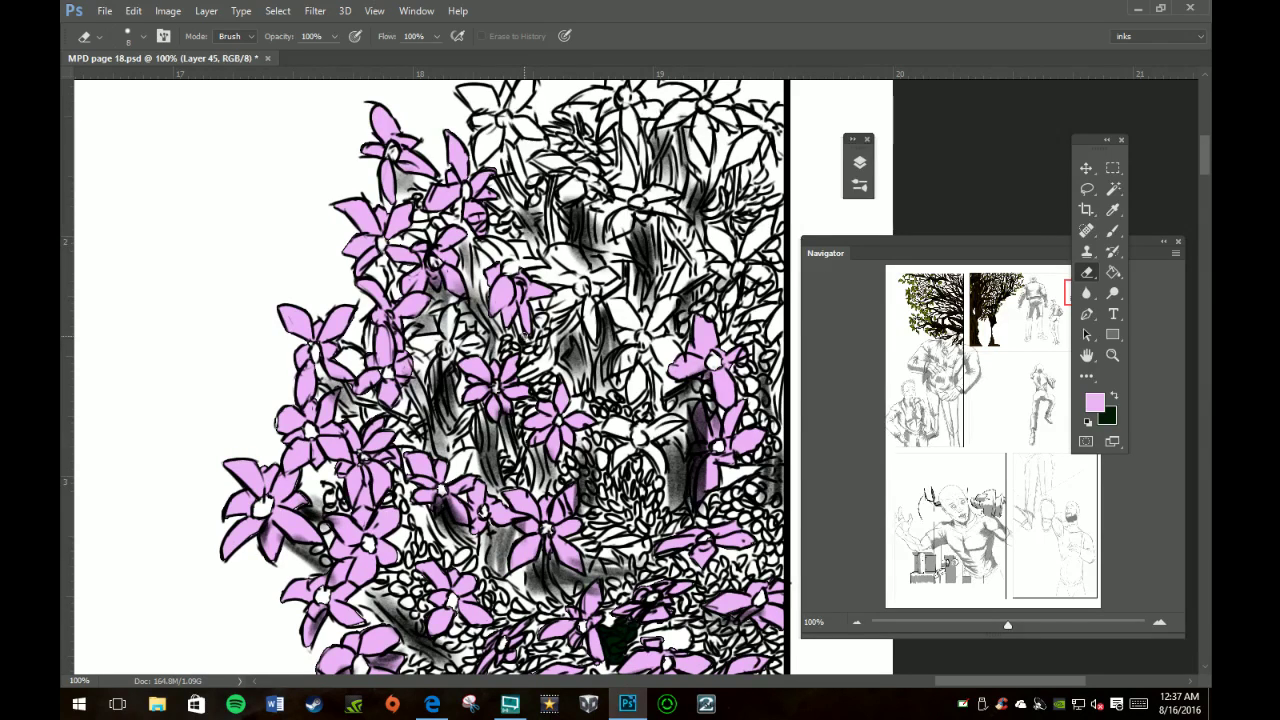
Step: Add small black ink marks and strokes beside the flowers near the top
key(b)
drag(484, 245, 506, 252)
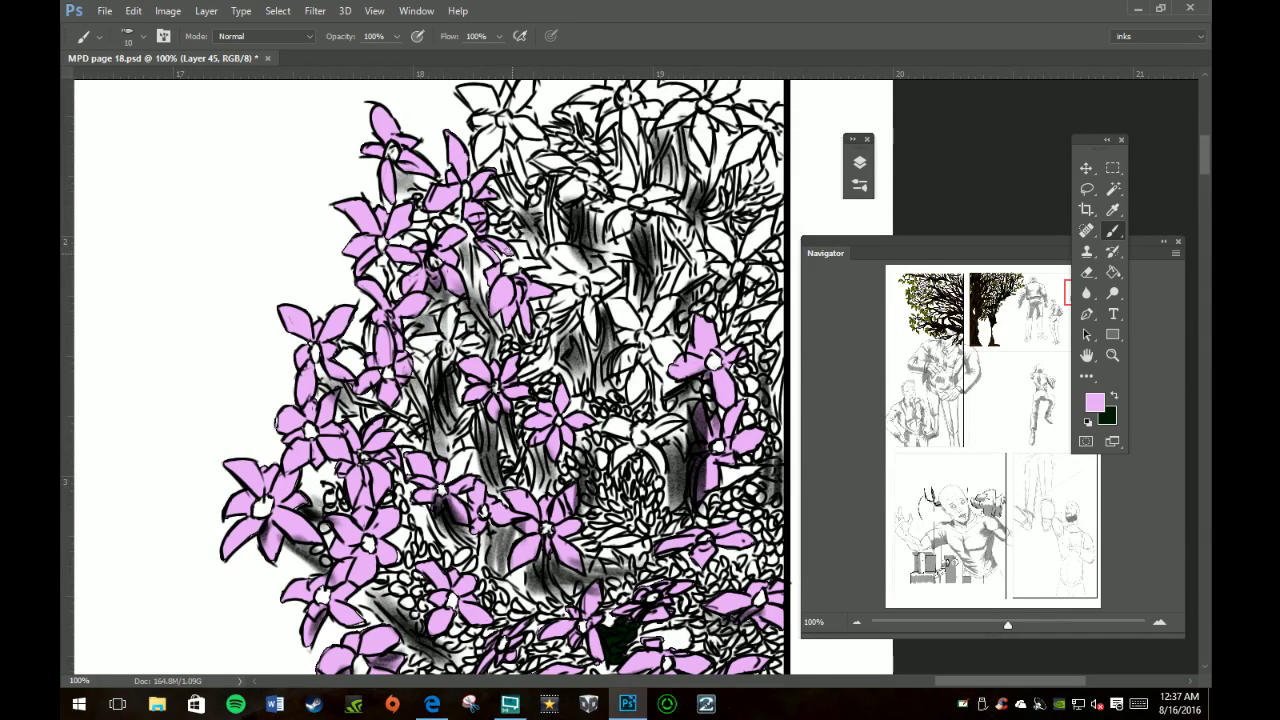
drag(488, 245, 547, 265)
key(e)
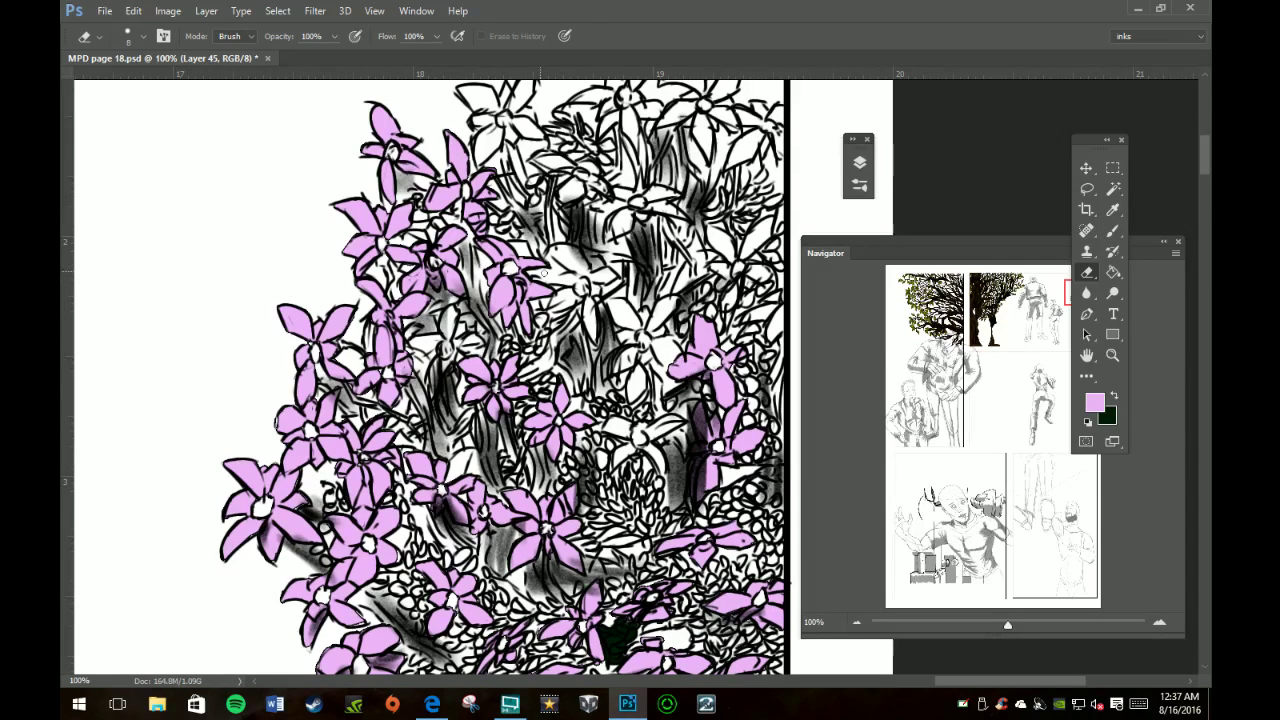
key(b)
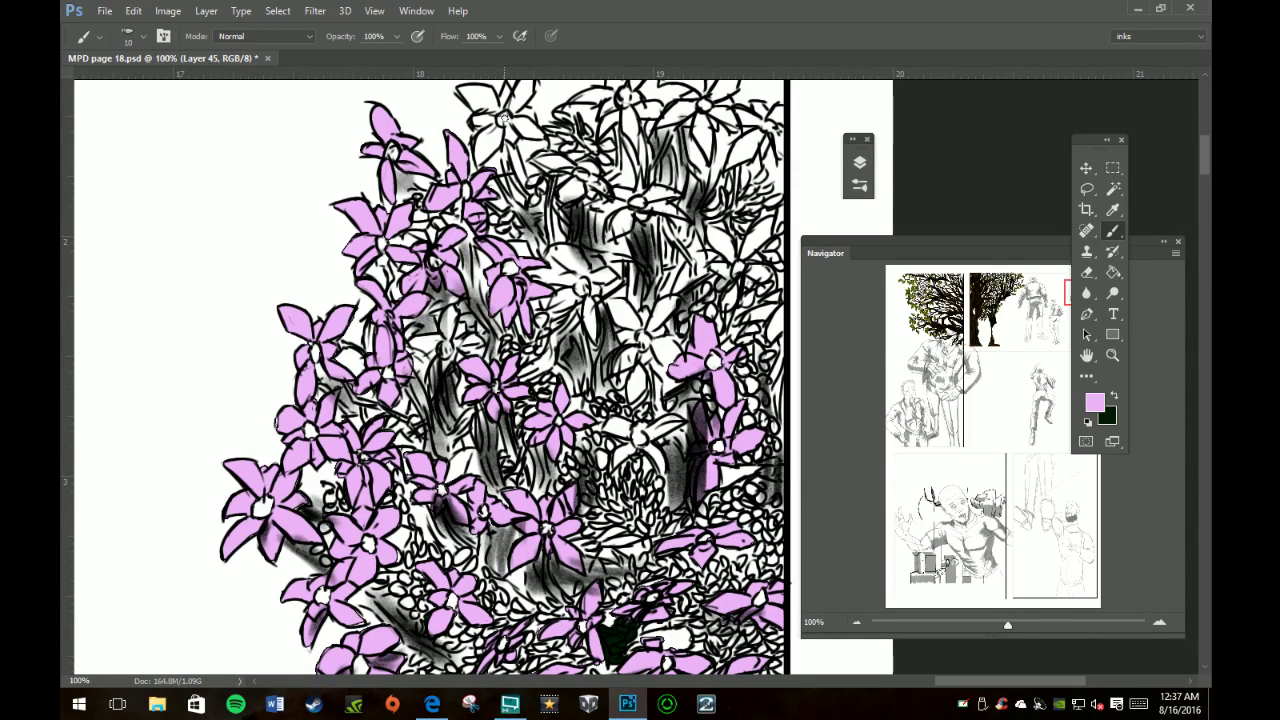
mouse_move(486, 128)
mouse_down()
mouse_move(480, 160)
mouse_move(497, 117)
mouse_up()
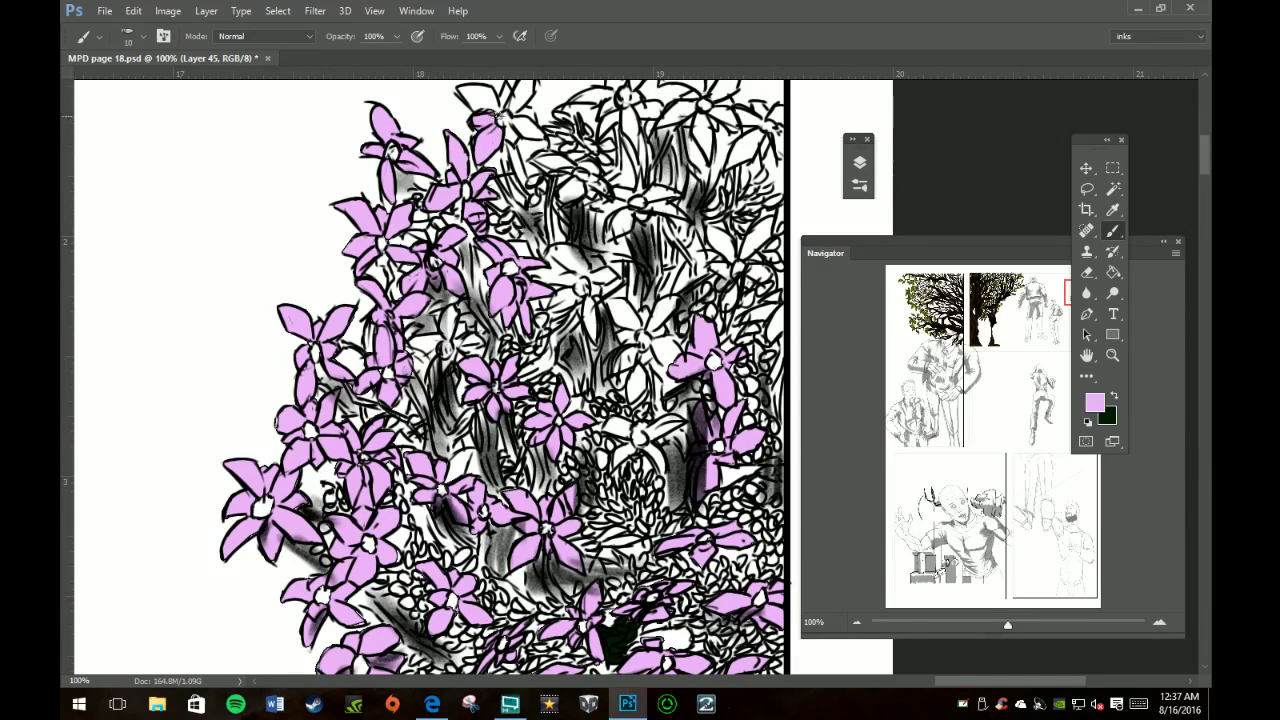
Step: Fill the top flower's petals and a right-side petal pale pink, covering a dark patch
drag(508, 132, 528, 130)
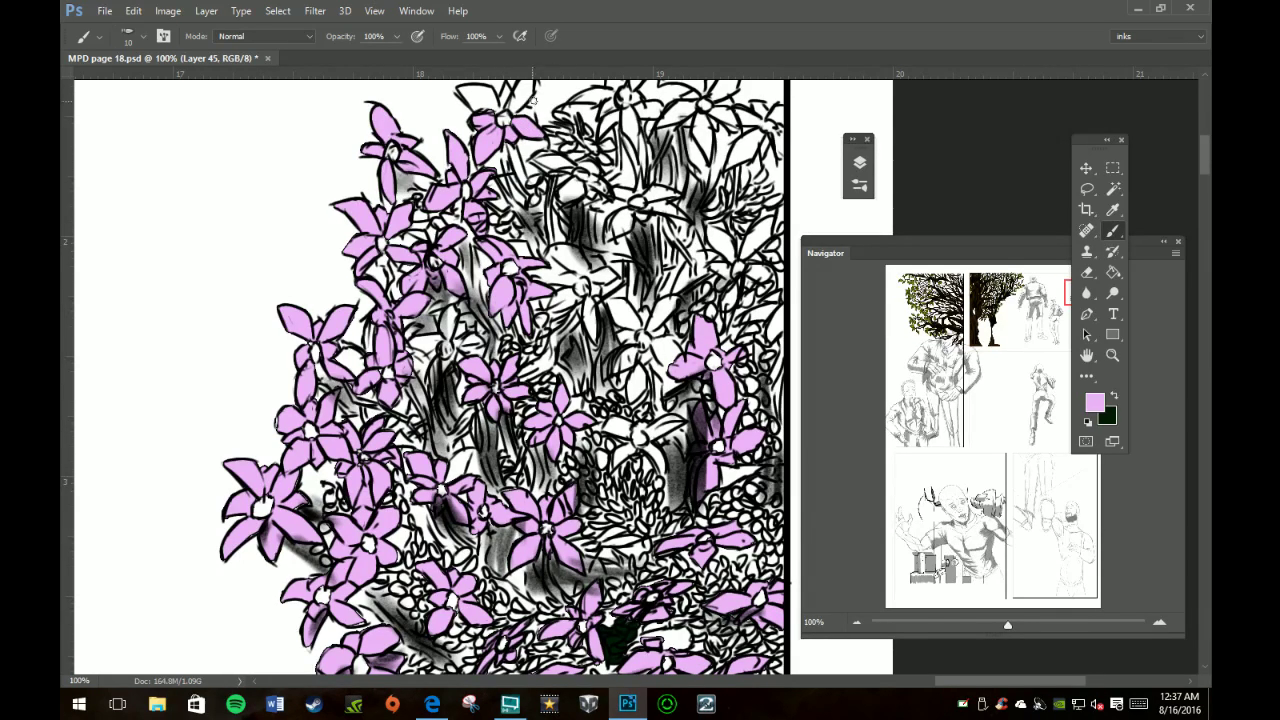
drag(532, 119, 508, 96)
drag(513, 95, 528, 89)
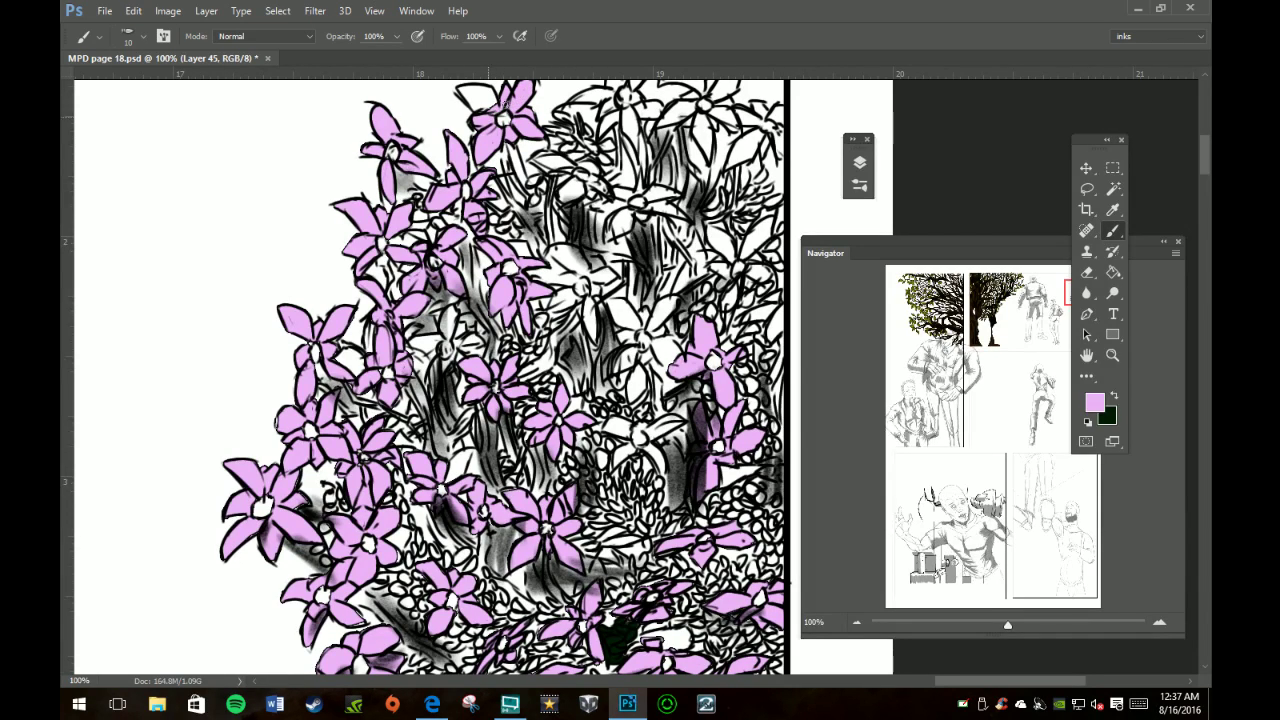
drag(462, 89, 485, 99)
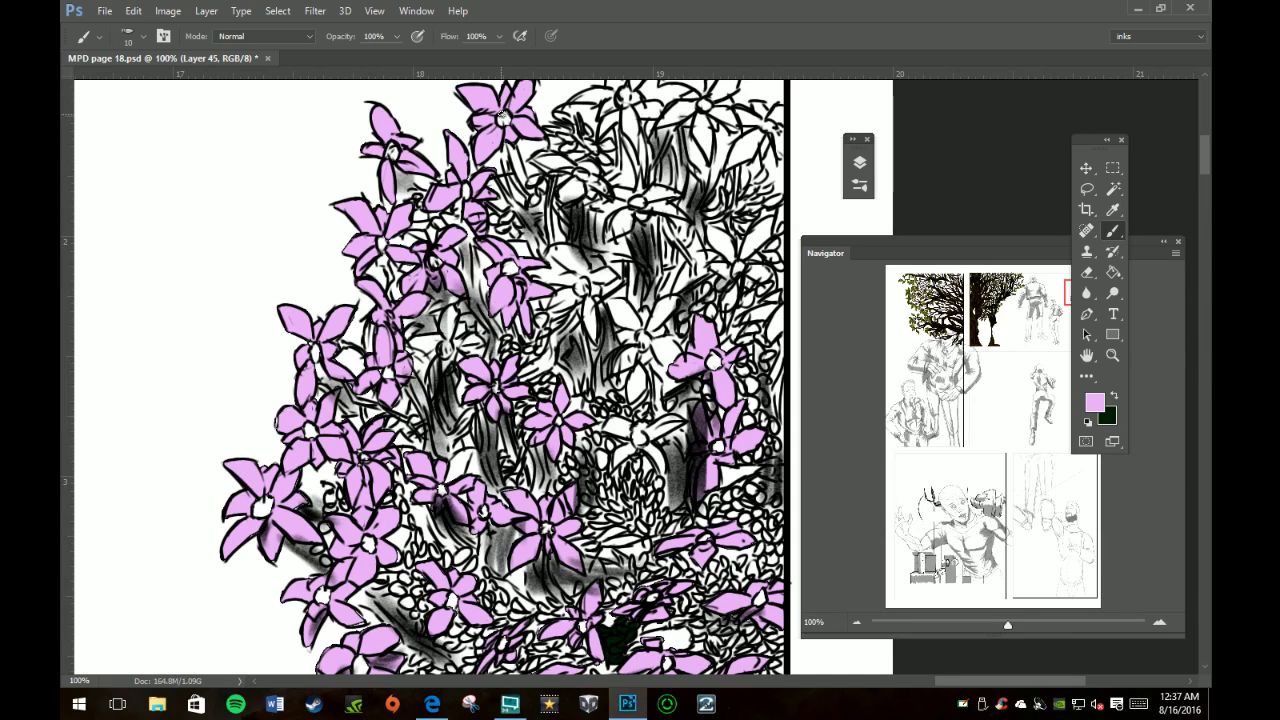
mouse_move(588, 300)
mouse_down()
mouse_move(596, 334)
mouse_move(591, 306)
mouse_move(551, 303)
mouse_up()
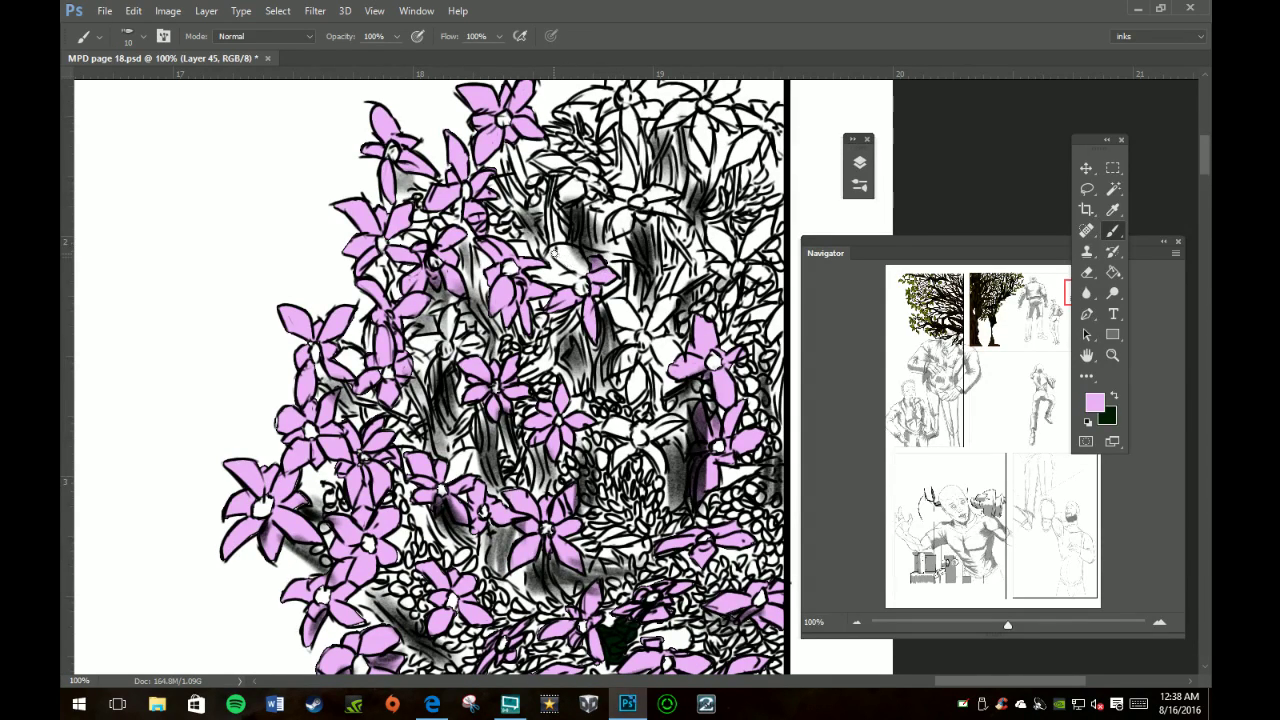
drag(568, 248, 562, 254)
Step: Paint pale pink into the white petals near the right border, covering leftover dark spots
drag(573, 262, 578, 285)
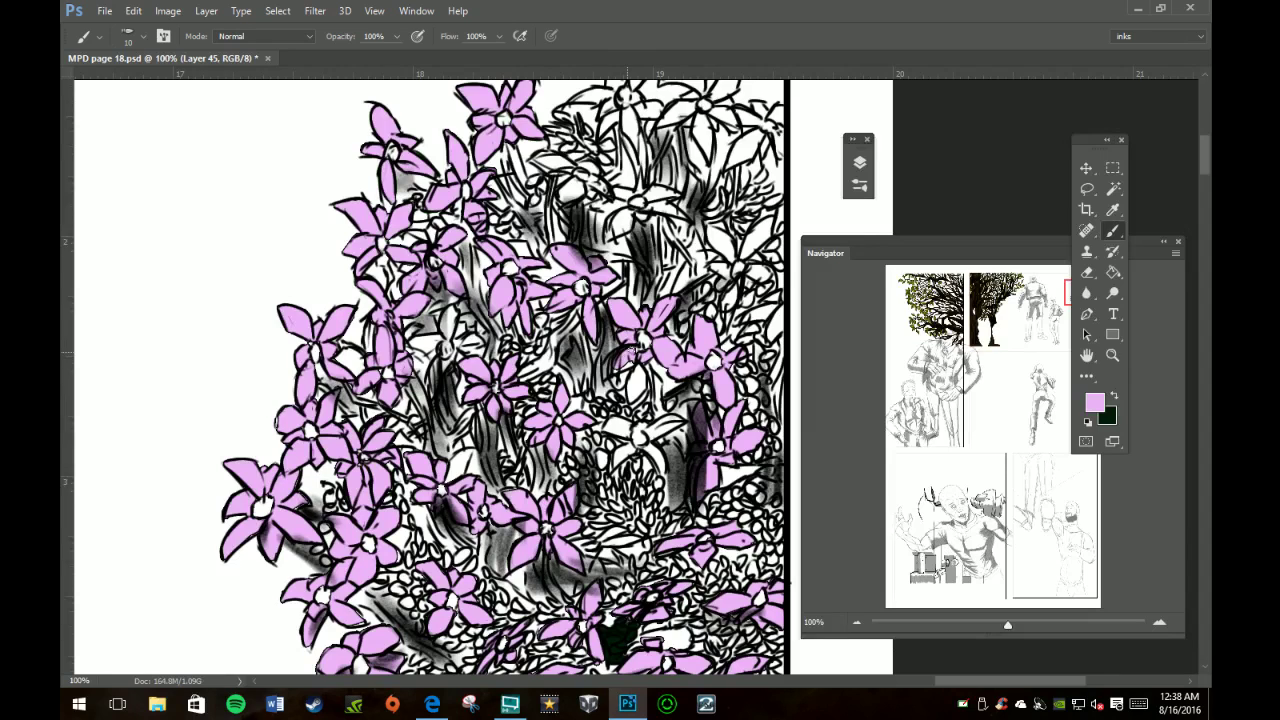
drag(630, 368, 634, 400)
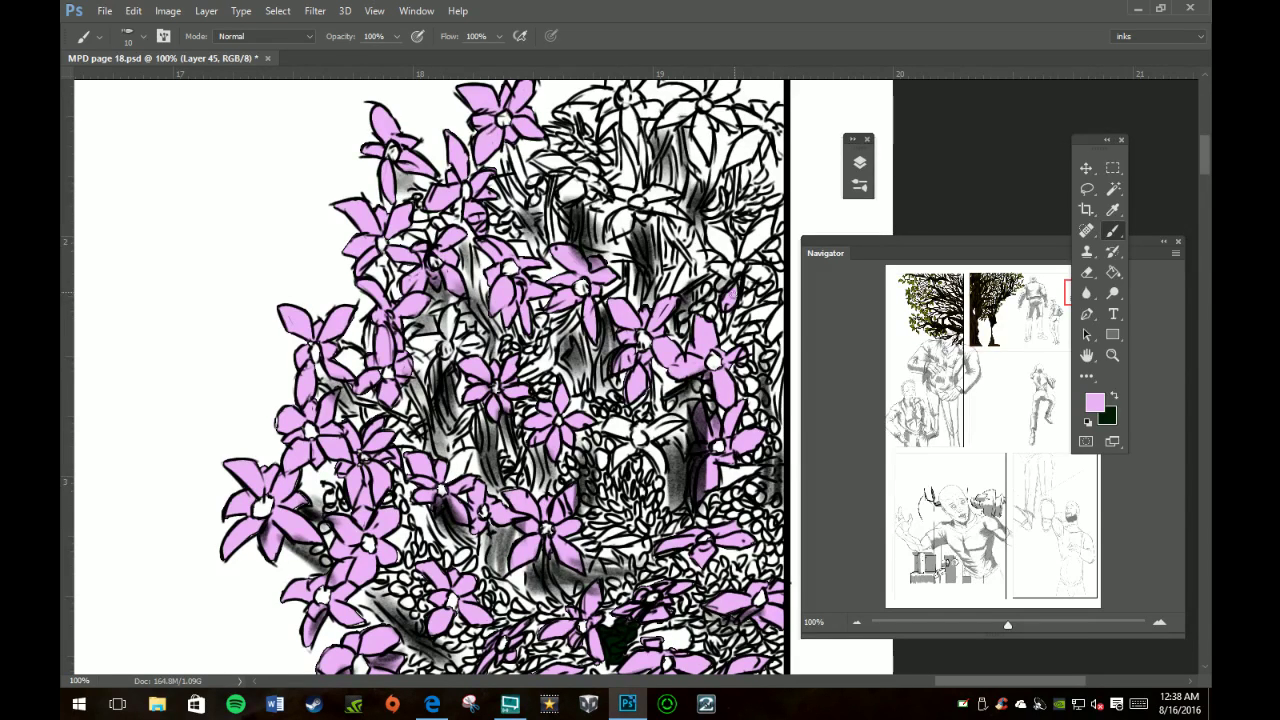
drag(728, 268, 726, 287)
mouse_move(753, 240)
mouse_down()
mouse_move(745, 262)
mouse_move(775, 220)
mouse_move(750, 252)
mouse_move(766, 234)
mouse_up()
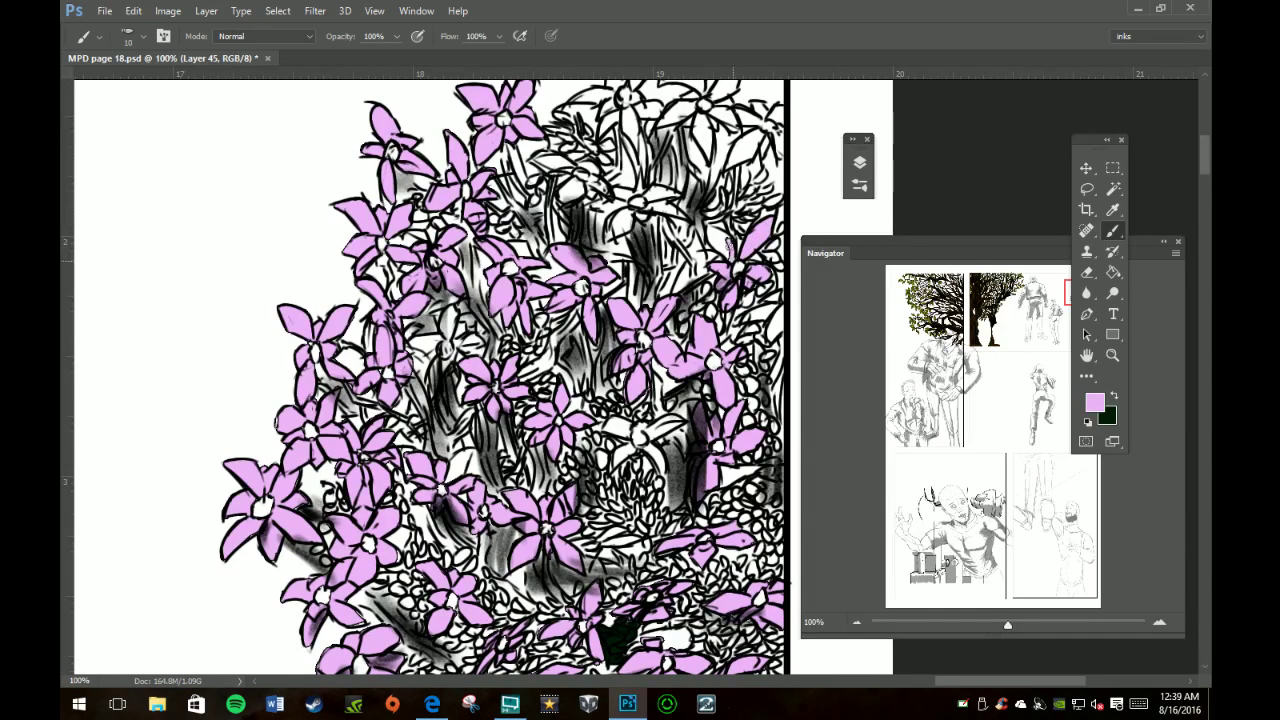
mouse_move(712, 237)
mouse_down()
mouse_move(734, 248)
mouse_move(729, 236)
mouse_up()
mouse_move(628, 208)
mouse_down()
mouse_move(608, 234)
mouse_move(626, 212)
mouse_up()
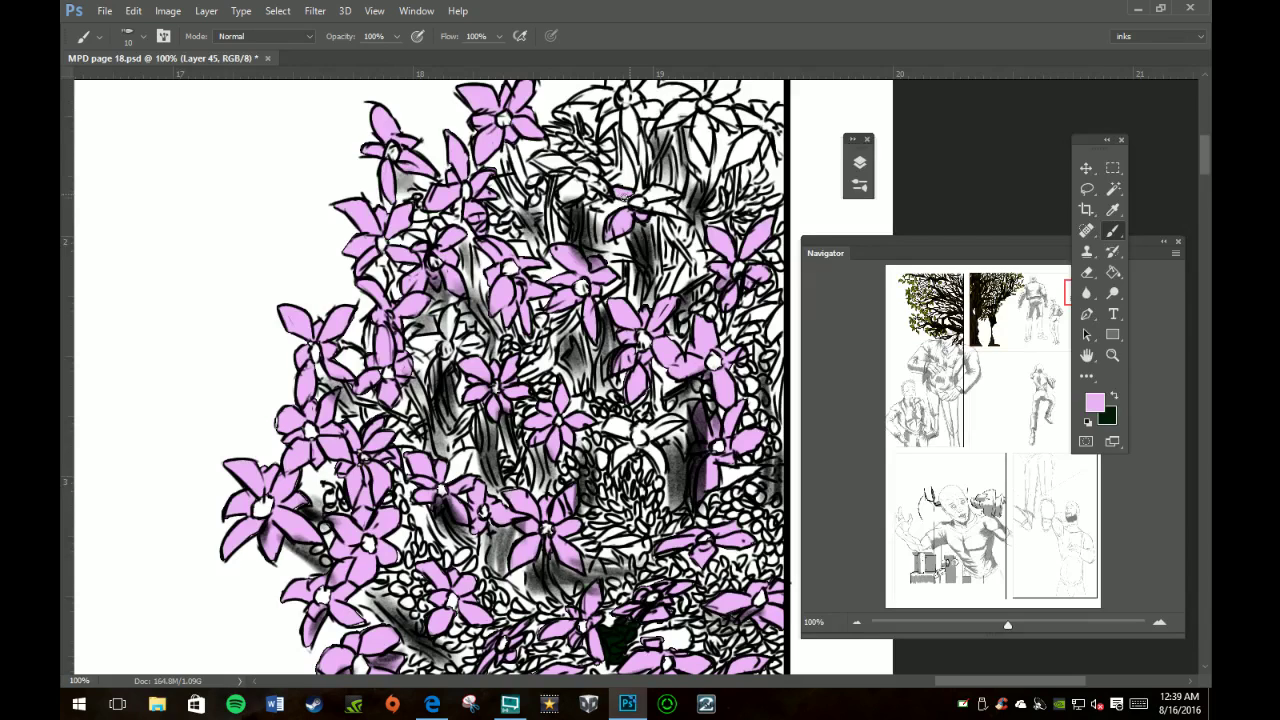
mouse_move(660, 192)
mouse_down()
mouse_move(648, 206)
mouse_move(676, 213)
mouse_up()
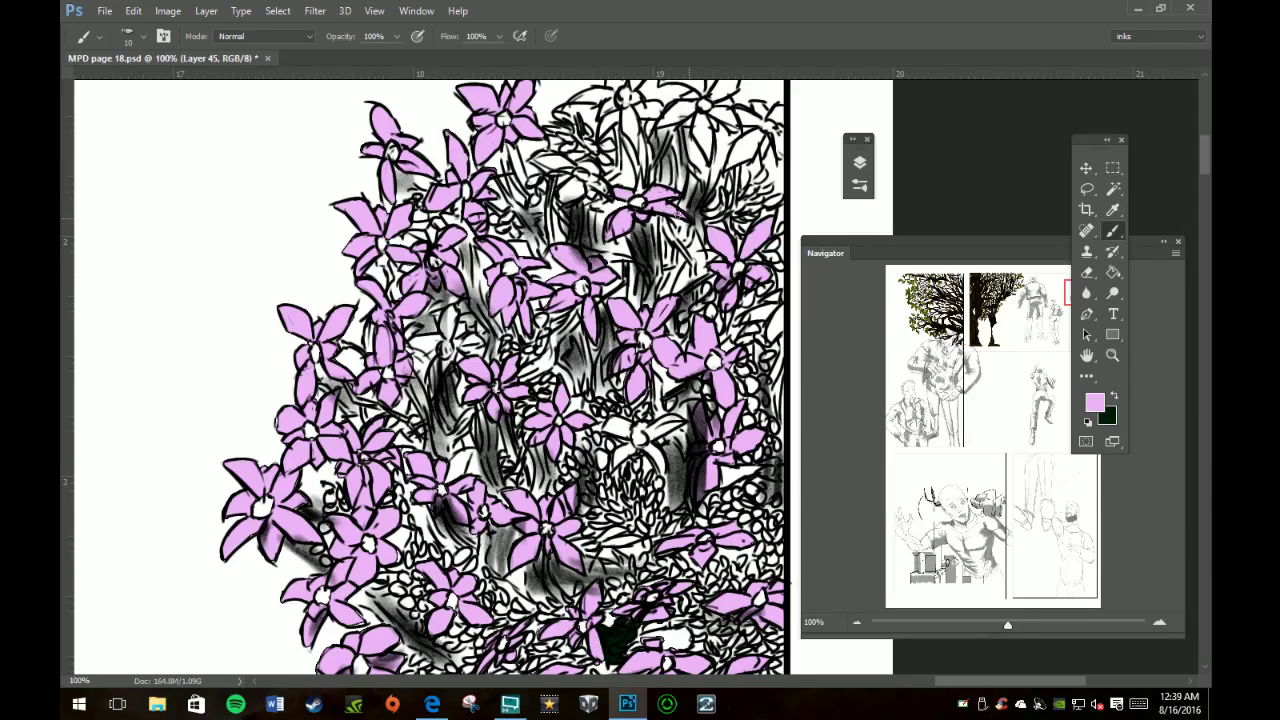
key(e)
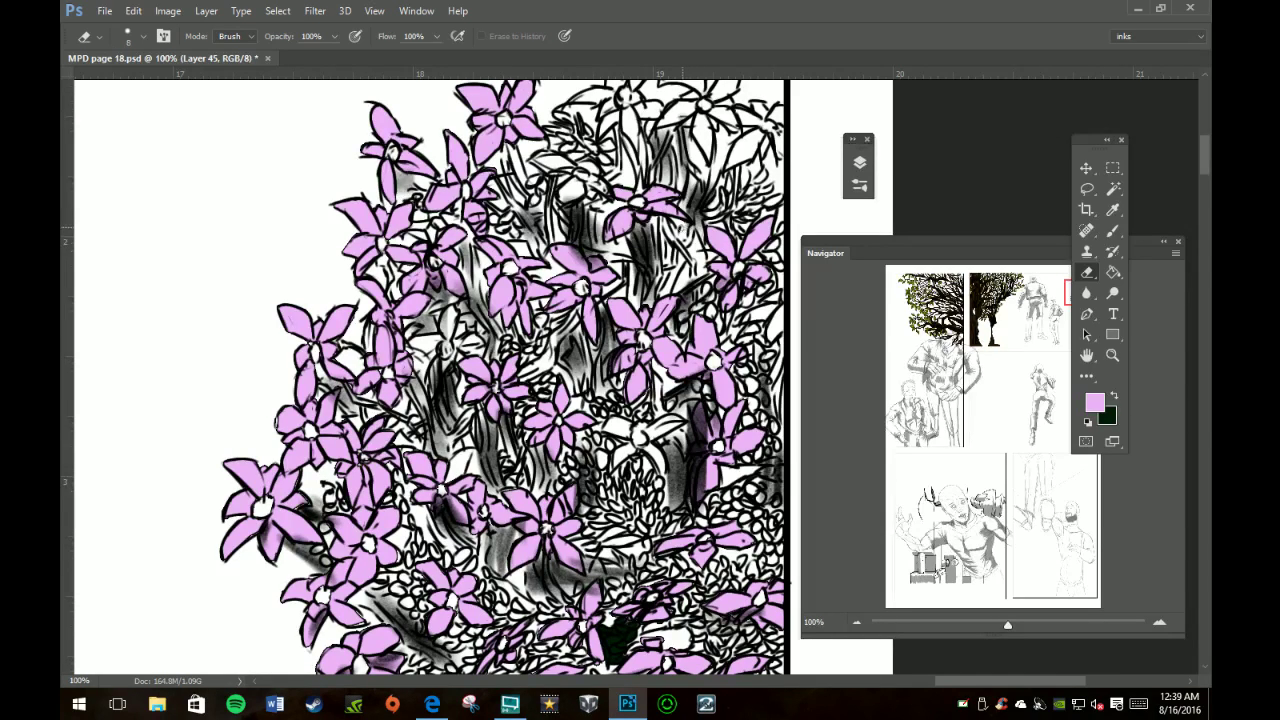
key(b)
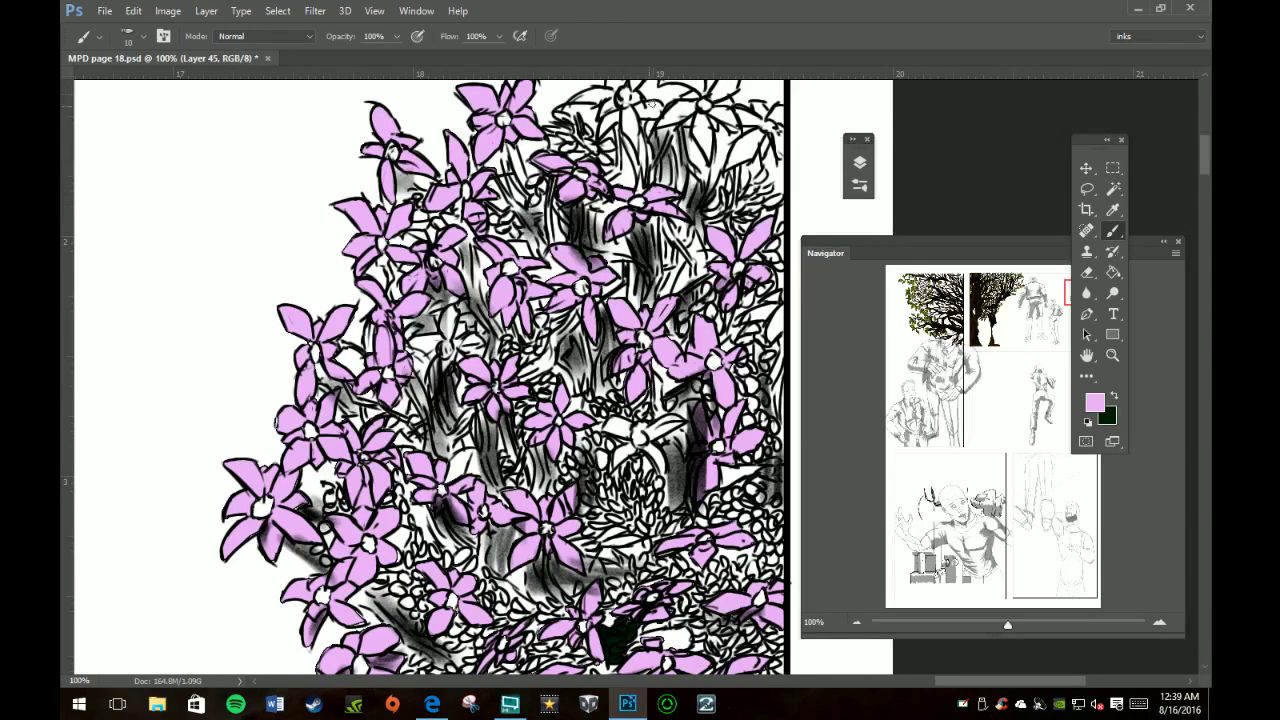
Step: Fill a white petal near the top pink, then pan up to the panel's top border
drag(624, 108, 636, 148)
drag(614, 116, 604, 130)
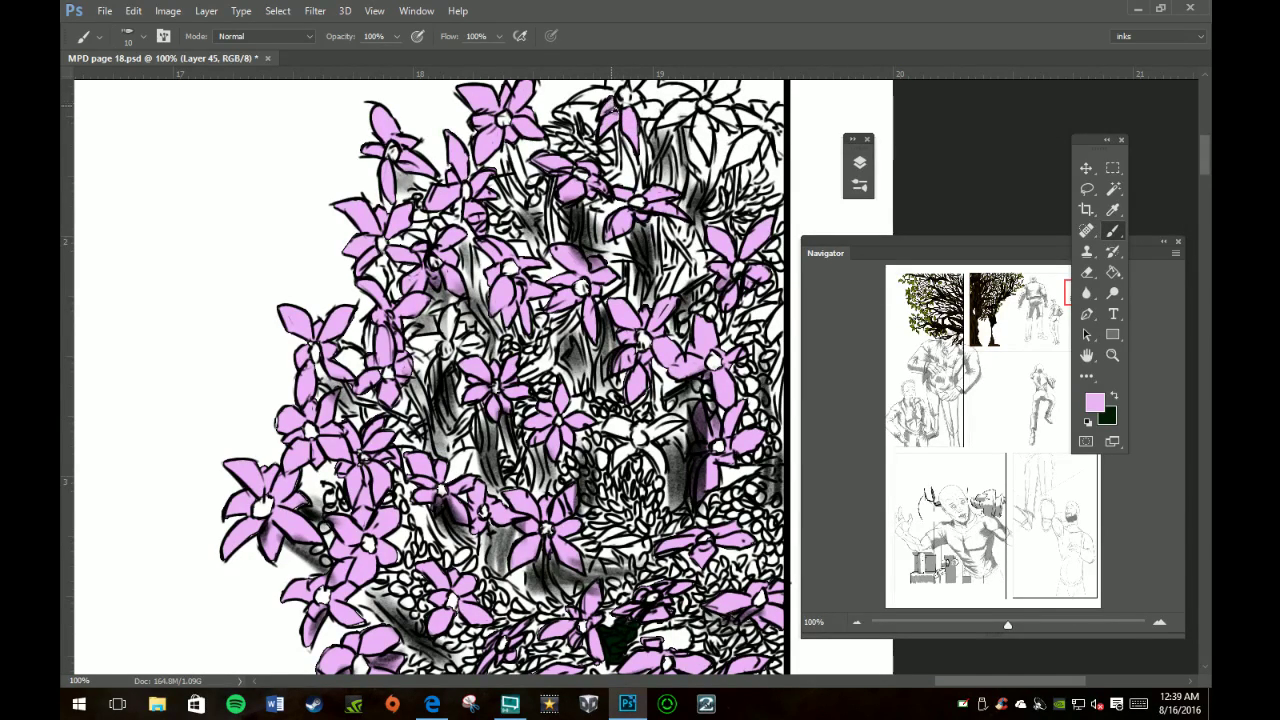
drag(628, 108, 656, 108)
key(h)
drag(686, 200, 614, 405)
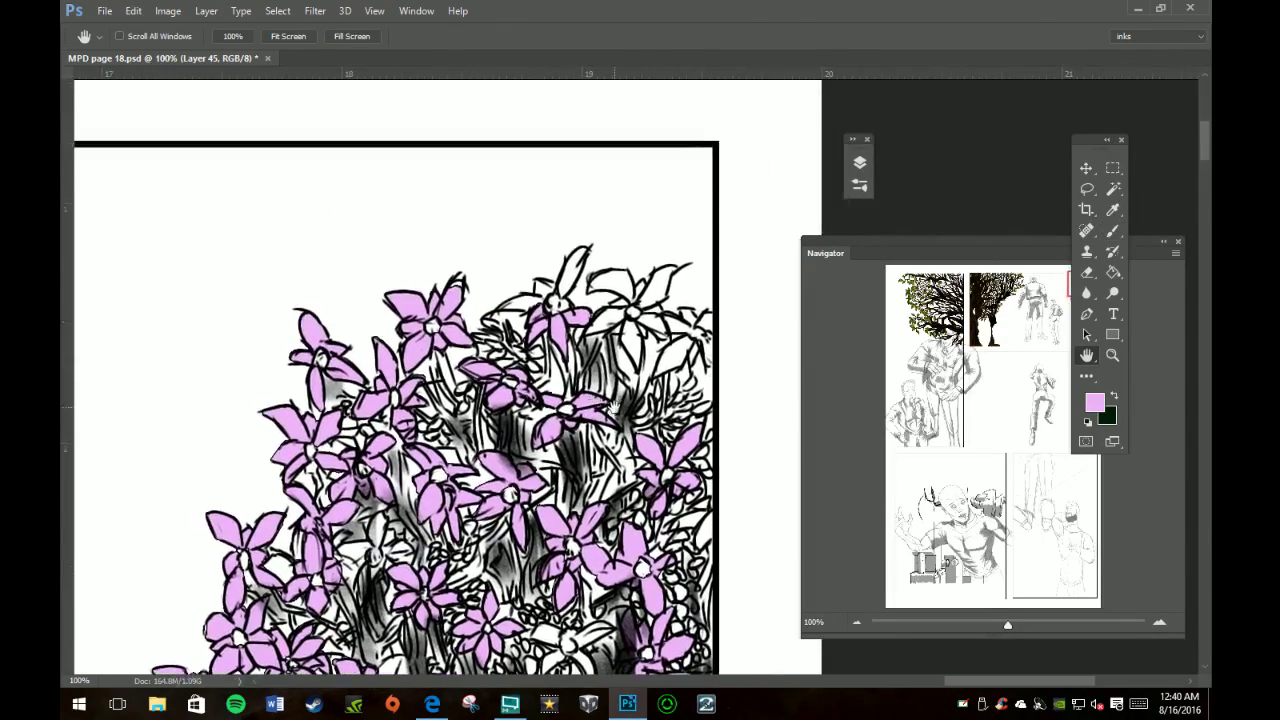
Step: With the Brush, paint and touch up the crown's topmost flower petals in pale pink
key(b)
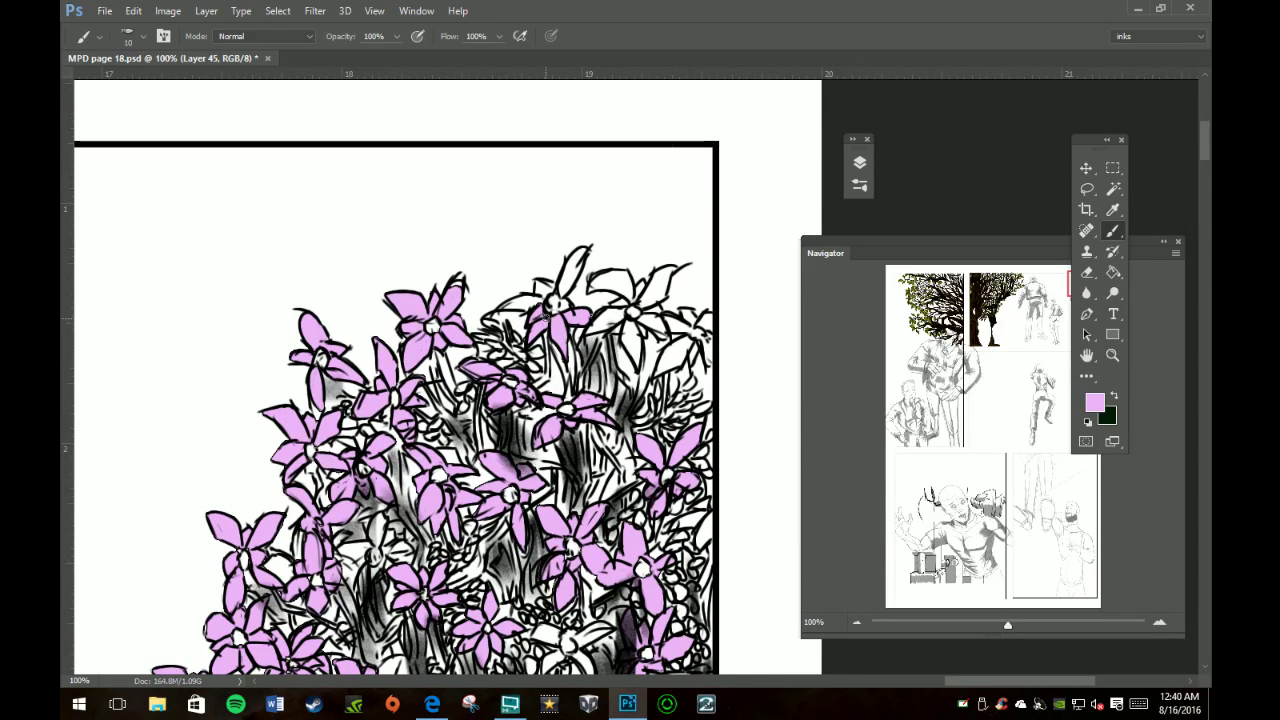
mouse_move(500, 306)
mouse_down()
mouse_move(537, 298)
mouse_move(510, 305)
mouse_up()
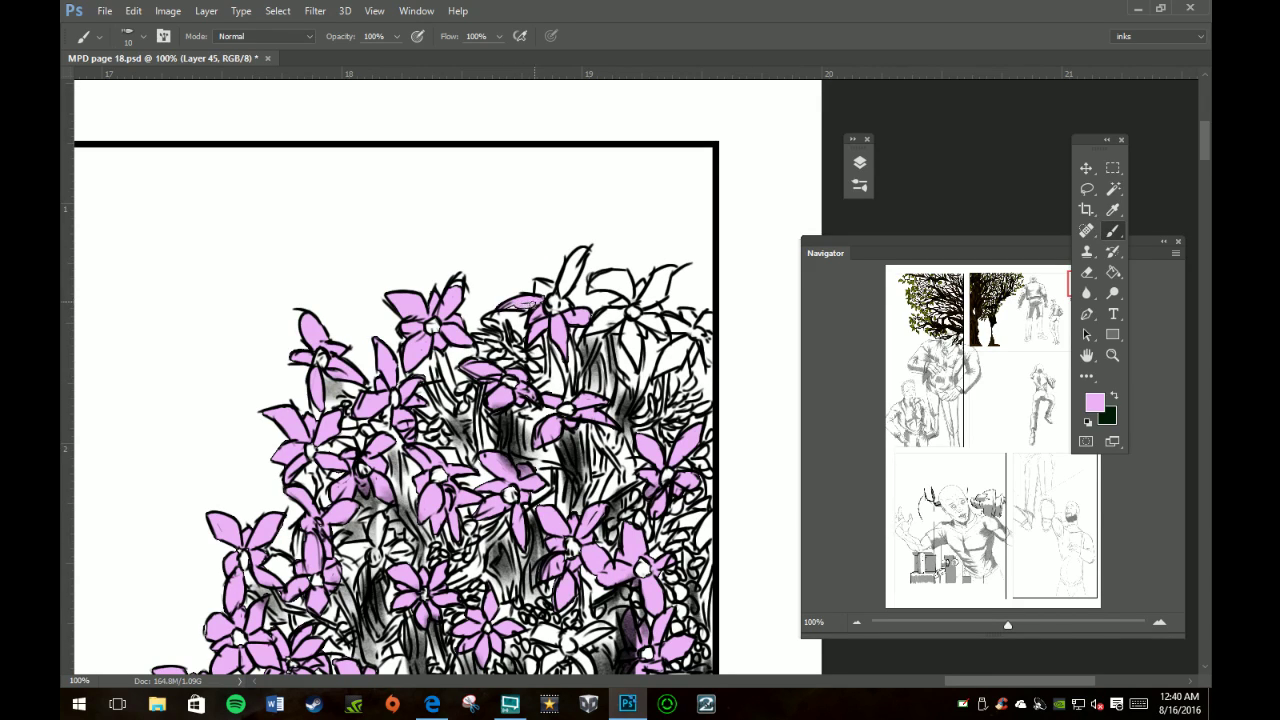
drag(553, 299, 566, 279)
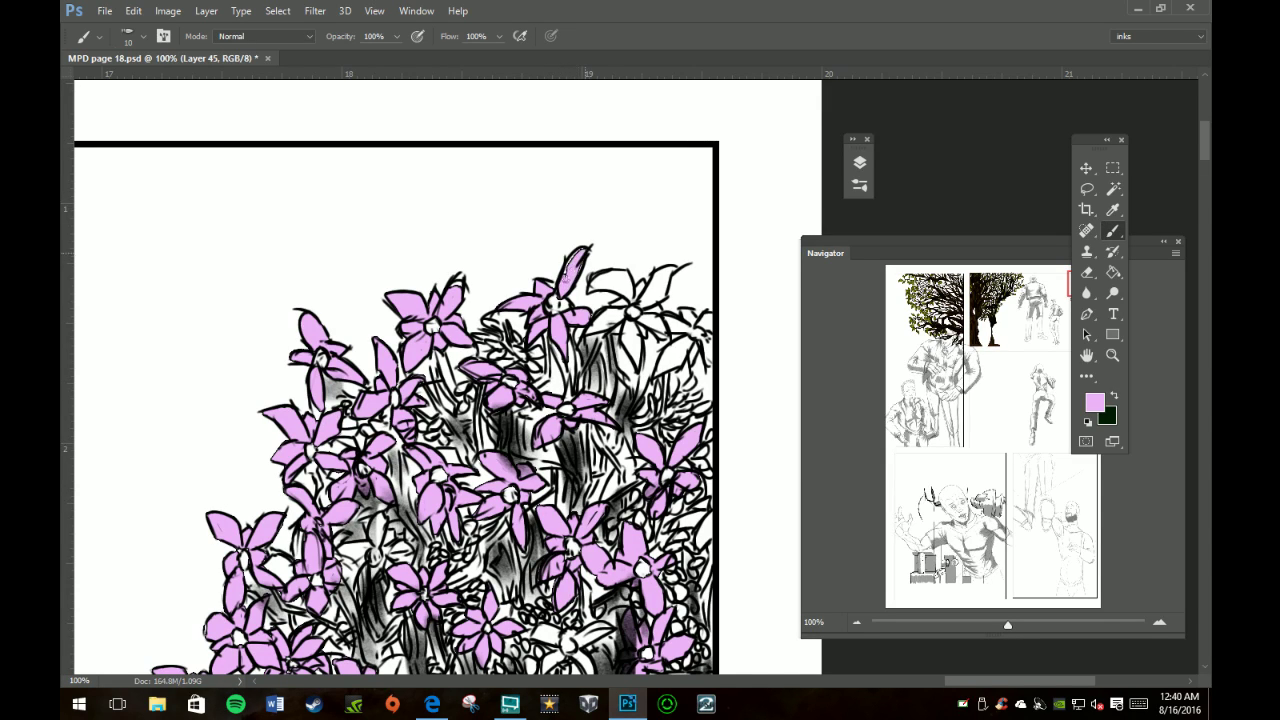
drag(565, 268, 570, 285)
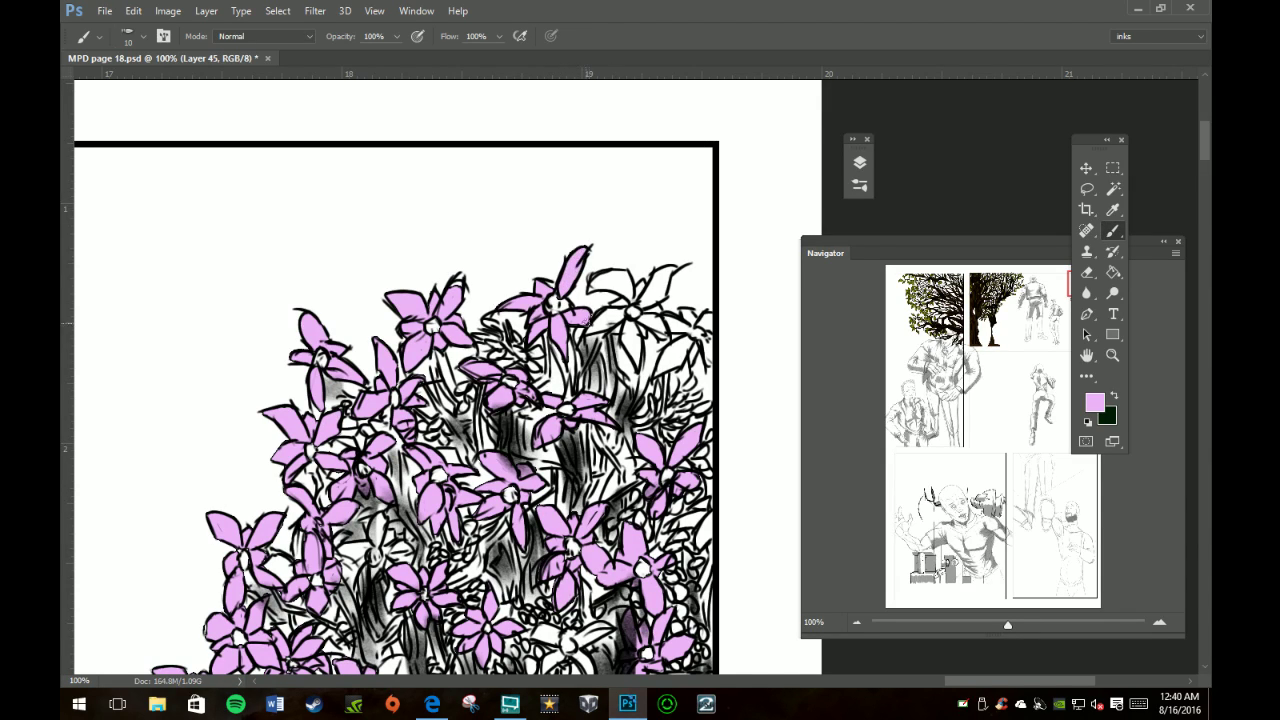
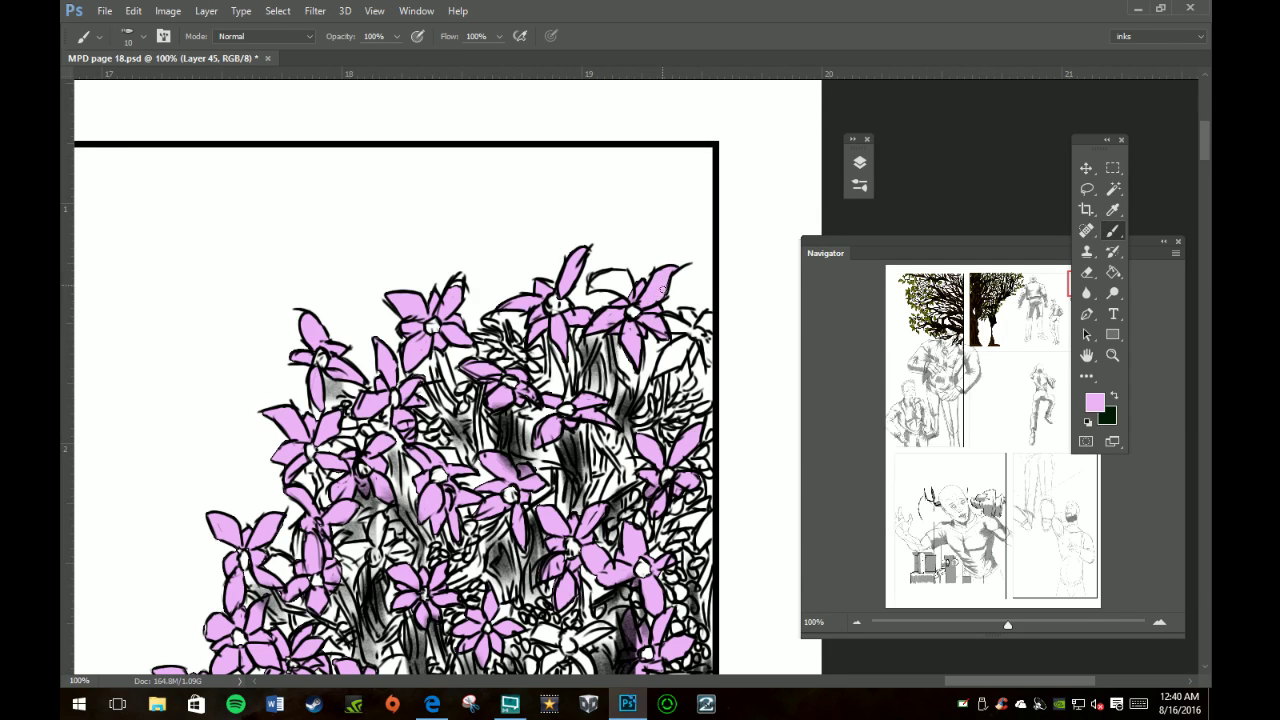
Step: Ink short black strokes on the top-right flower and down the right-hand petal edge
mouse_move(622, 292)
mouse_down()
mouse_move(589, 288)
mouse_move(622, 282)
mouse_up()
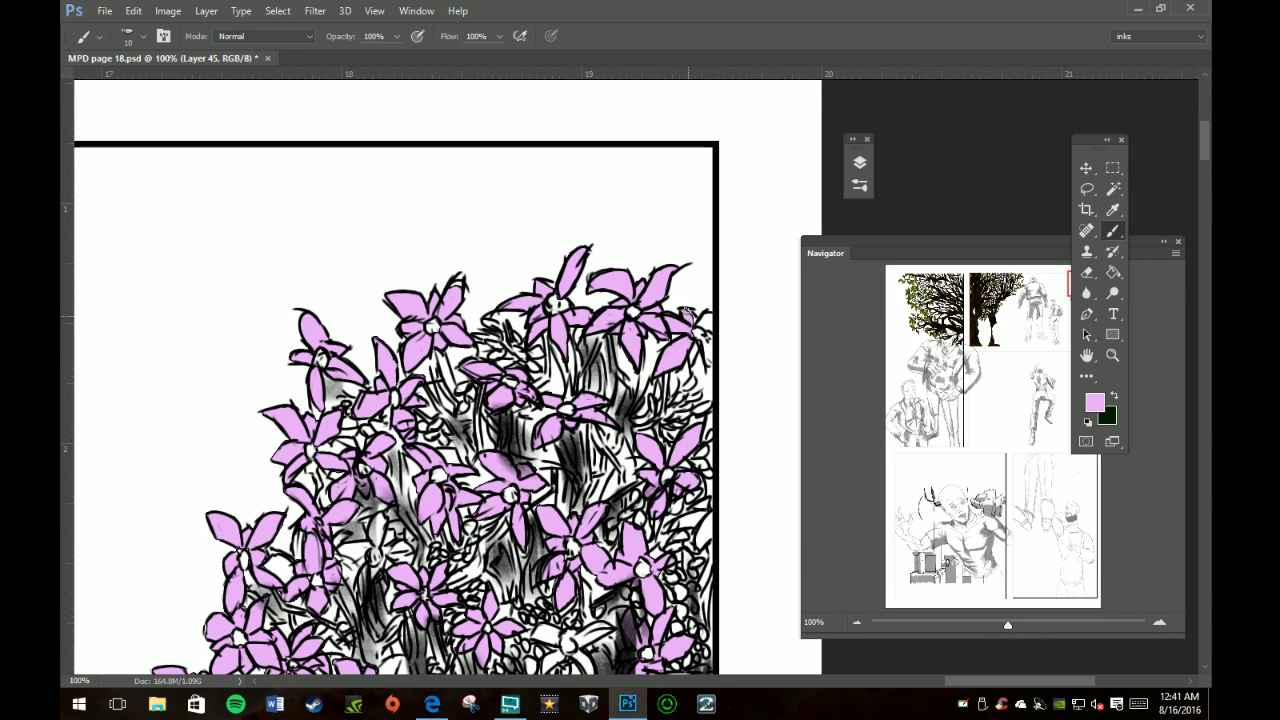
drag(696, 322, 703, 318)
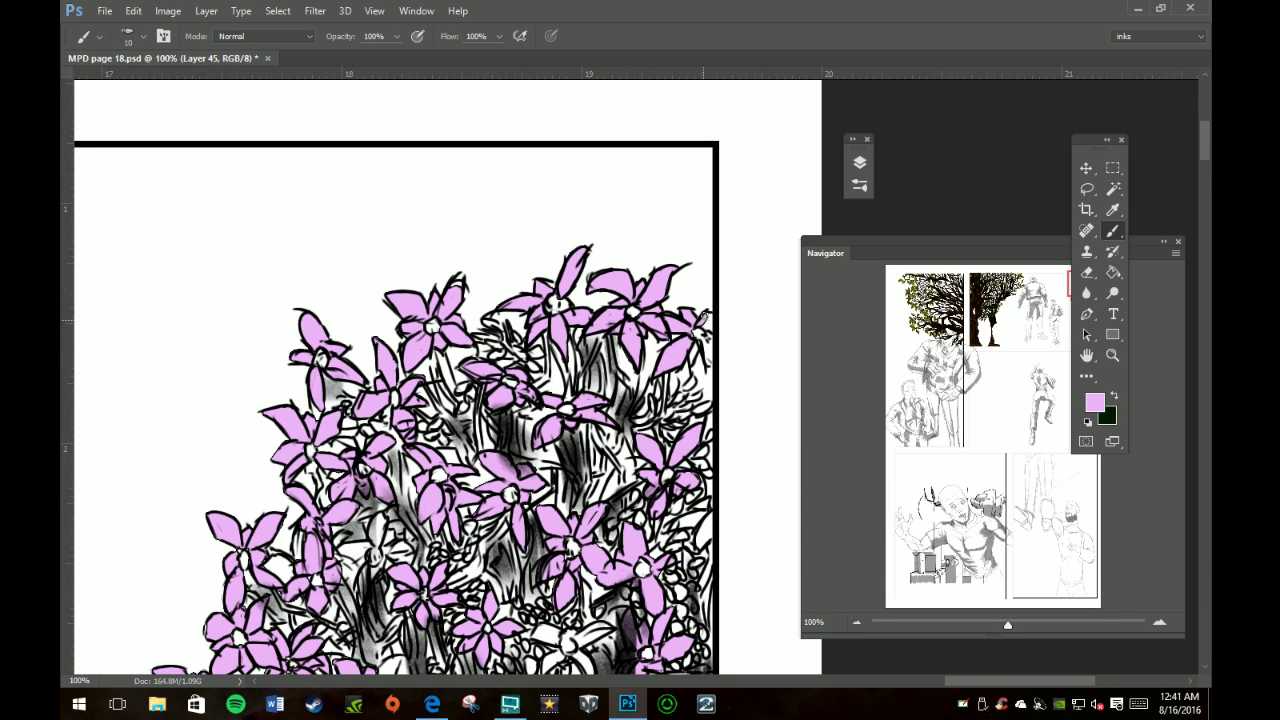
drag(711, 320, 707, 344)
key(e)
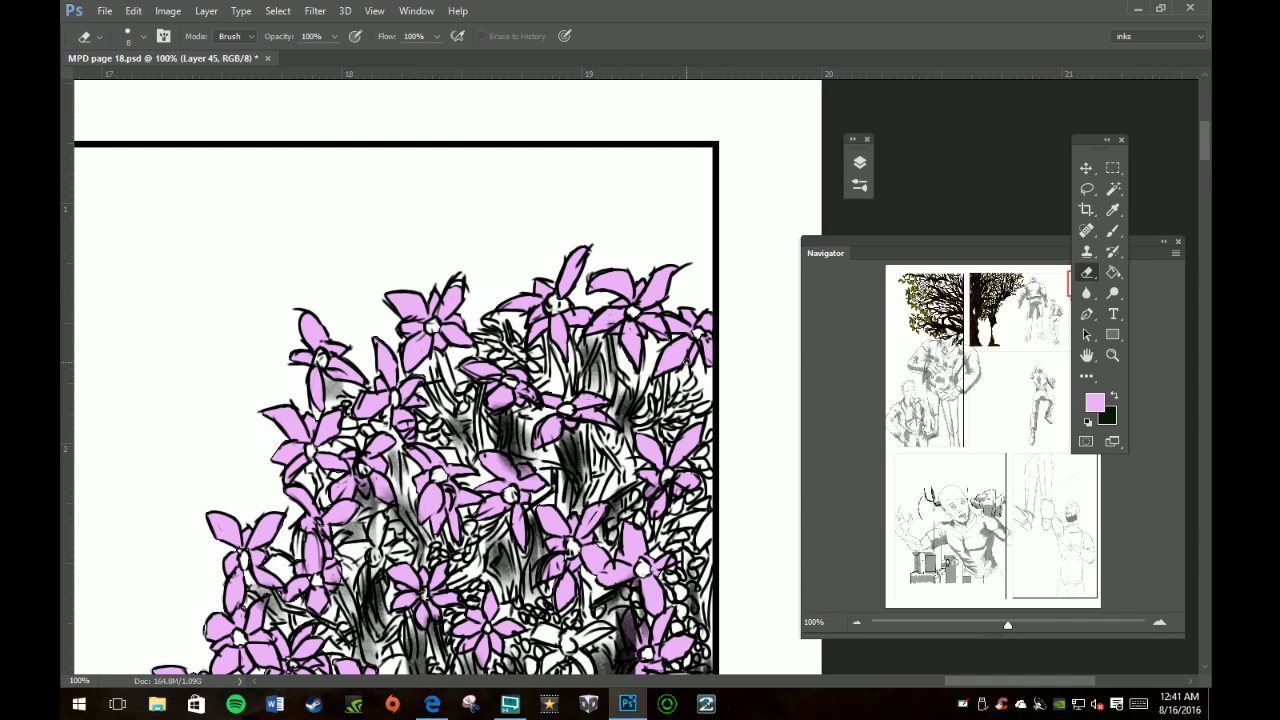
key(b)
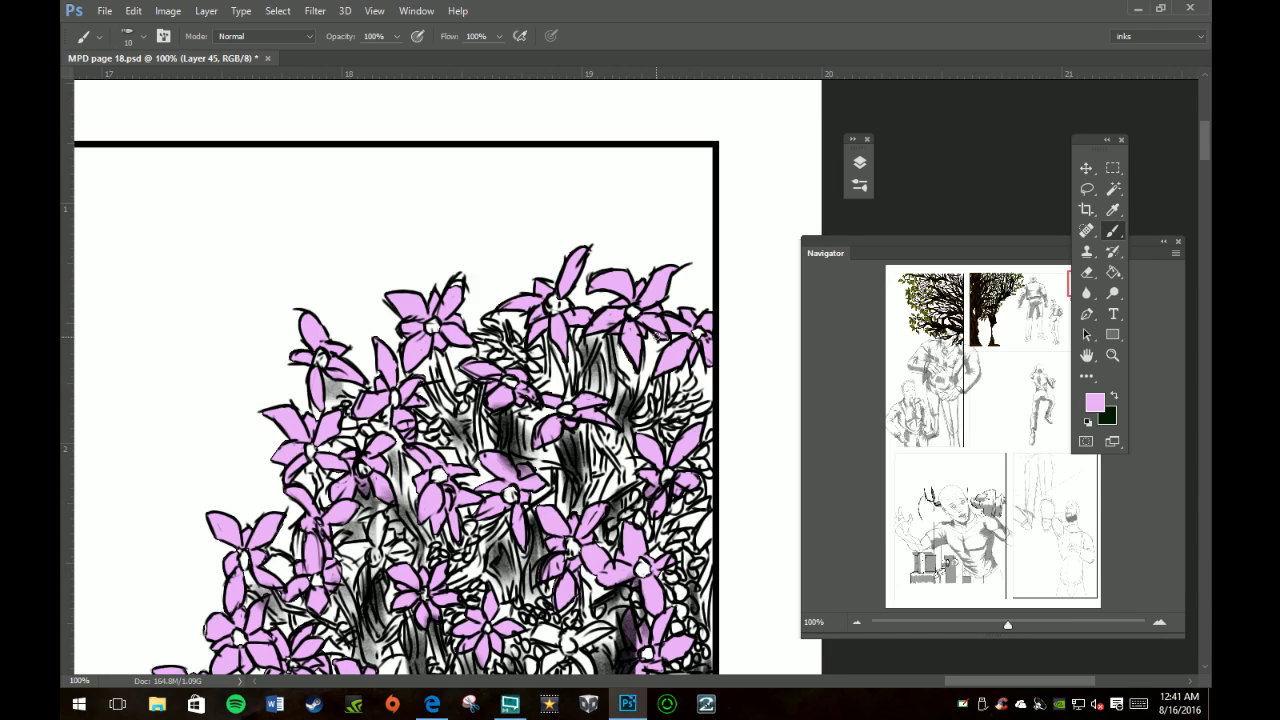
Step: Add small dark ink marks inside the flower clump, fixing mistakes with the eraser
key(e)
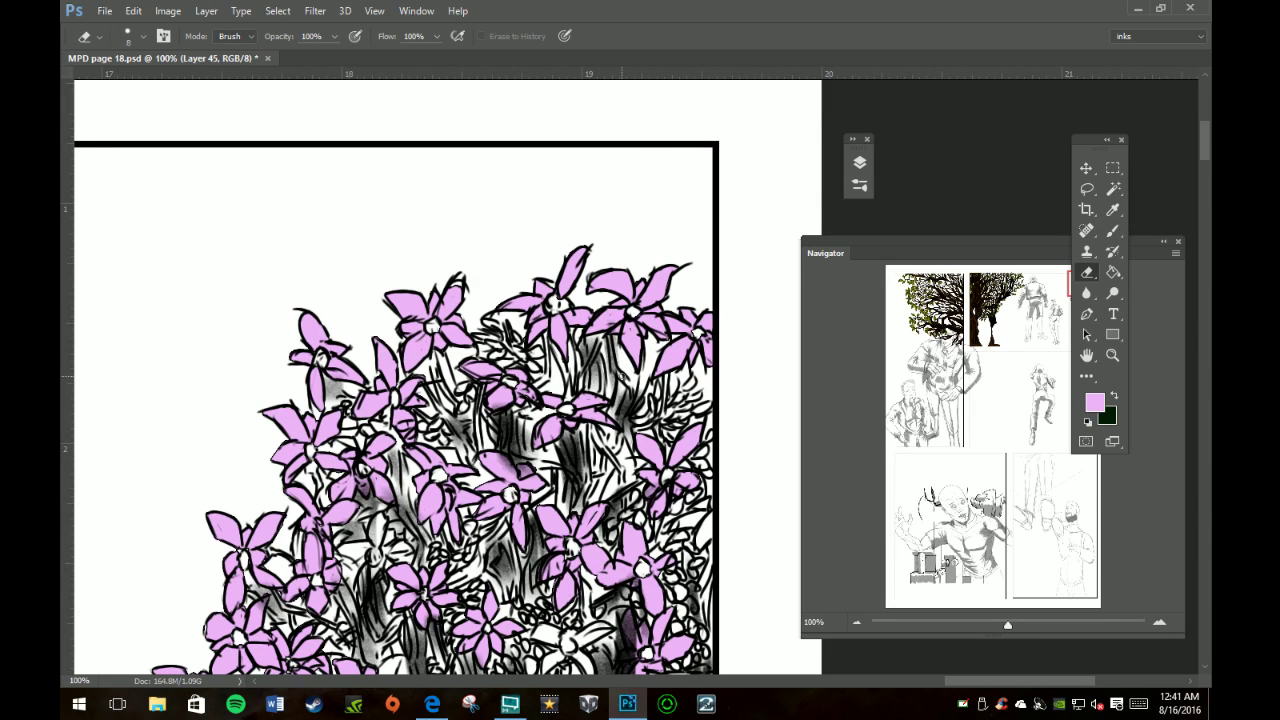
key(b)
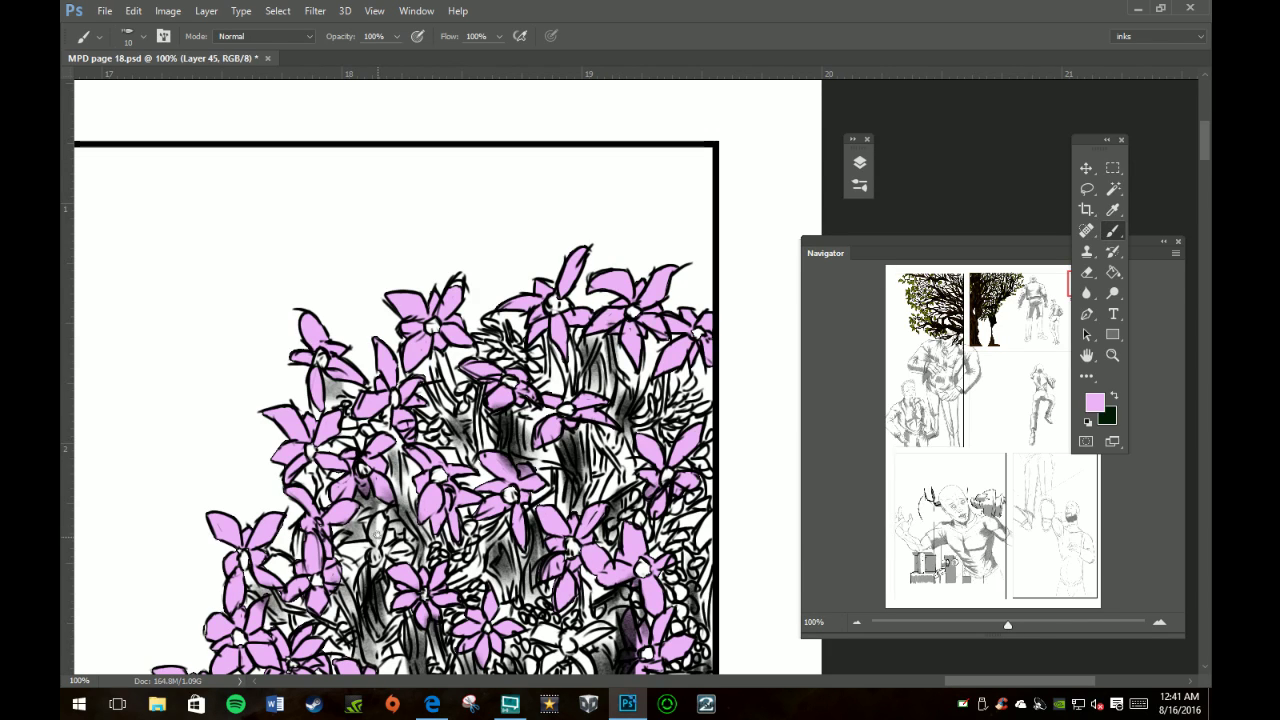
mouse_move(378, 537)
mouse_down()
mouse_move(382, 516)
mouse_move(379, 542)
mouse_up()
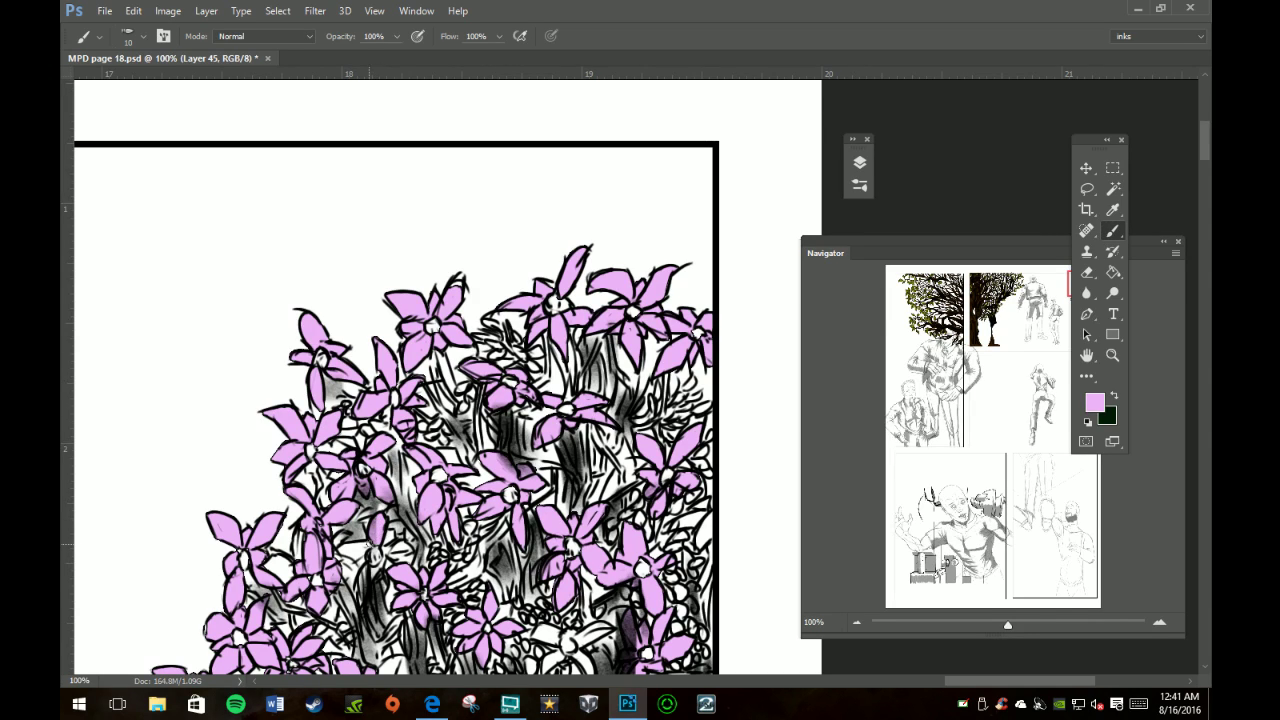
mouse_move(370, 548)
mouse_down()
mouse_move(345, 548)
mouse_move(371, 552)
mouse_up()
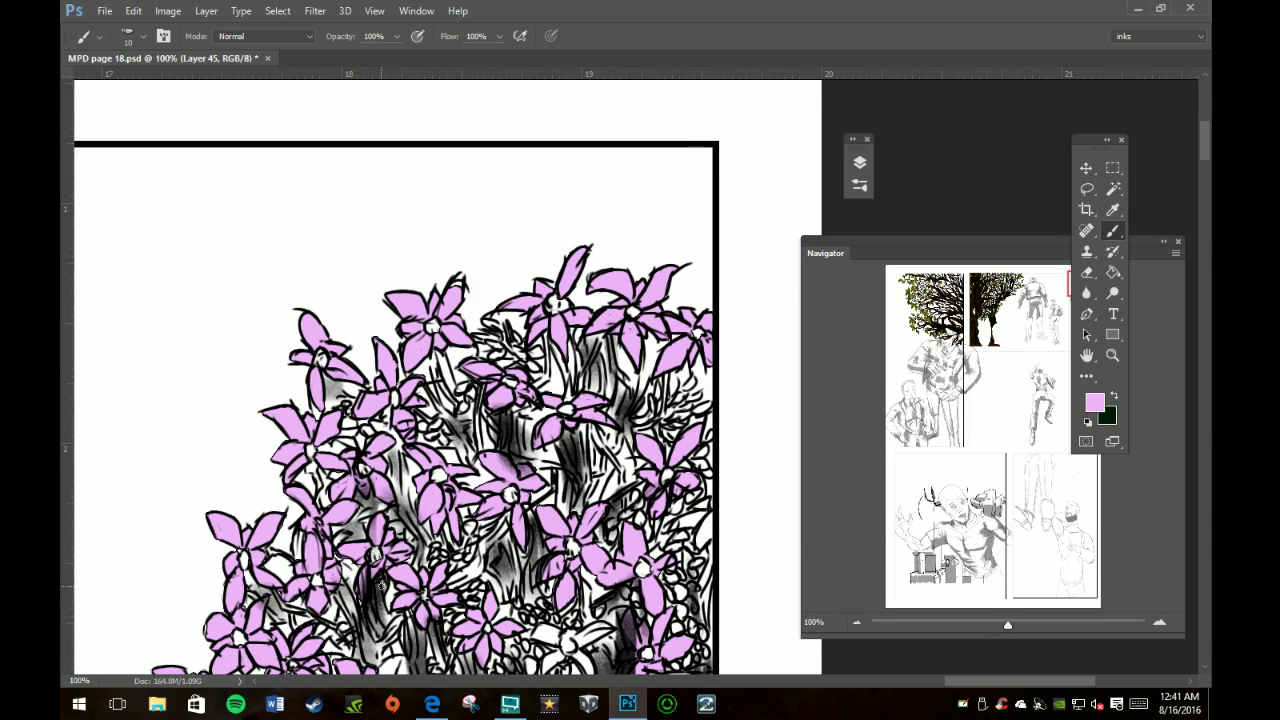
key(e)
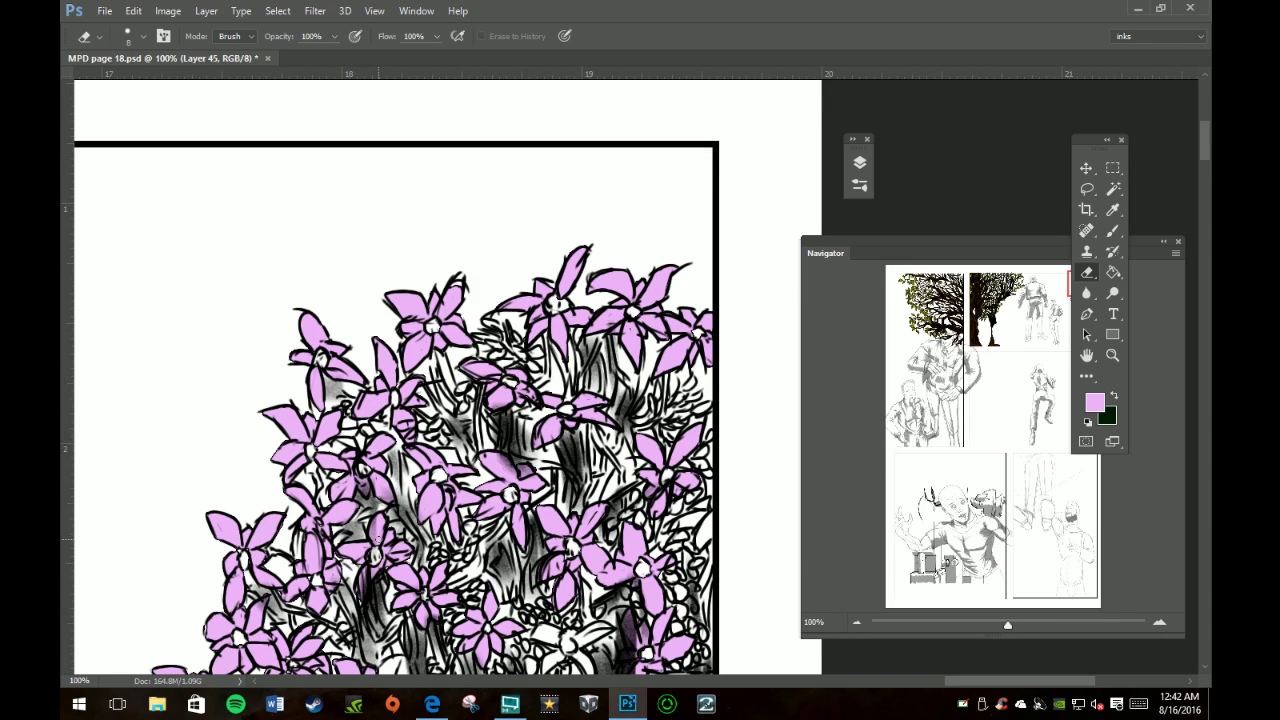
key(b)
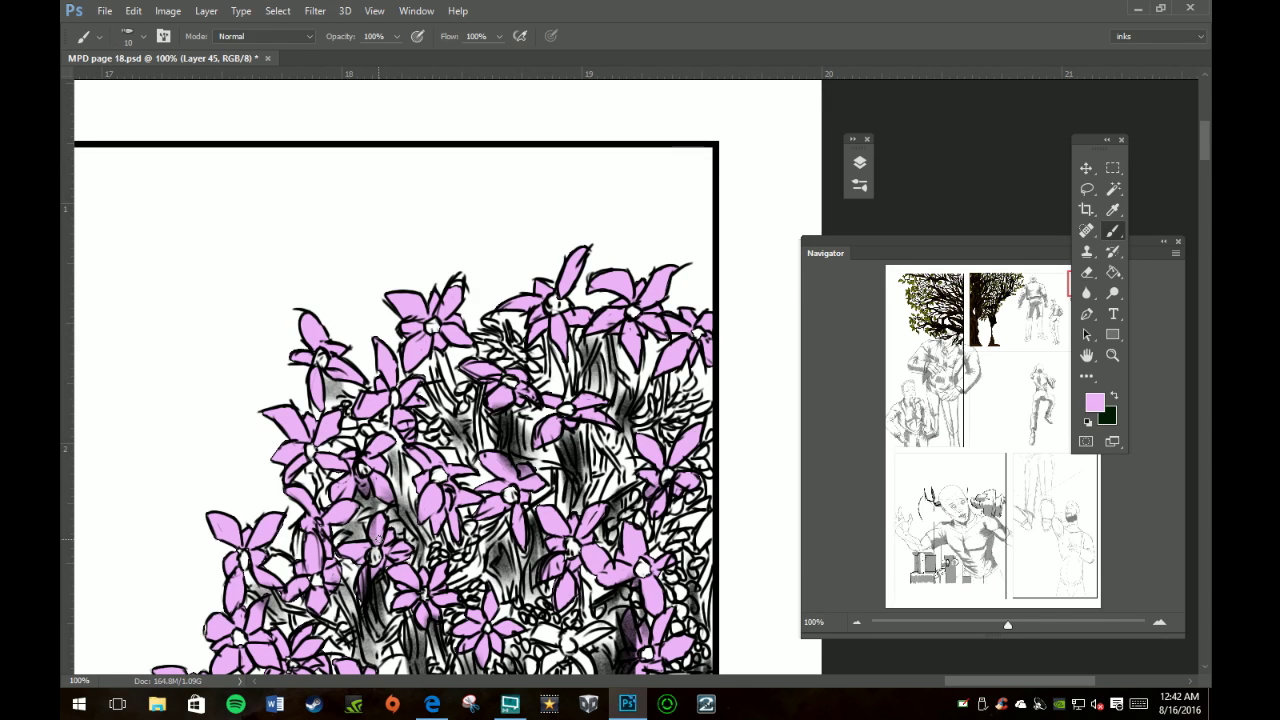
Step: Paint pink onto two unfilled petals in the lower part of the bush
key(h)
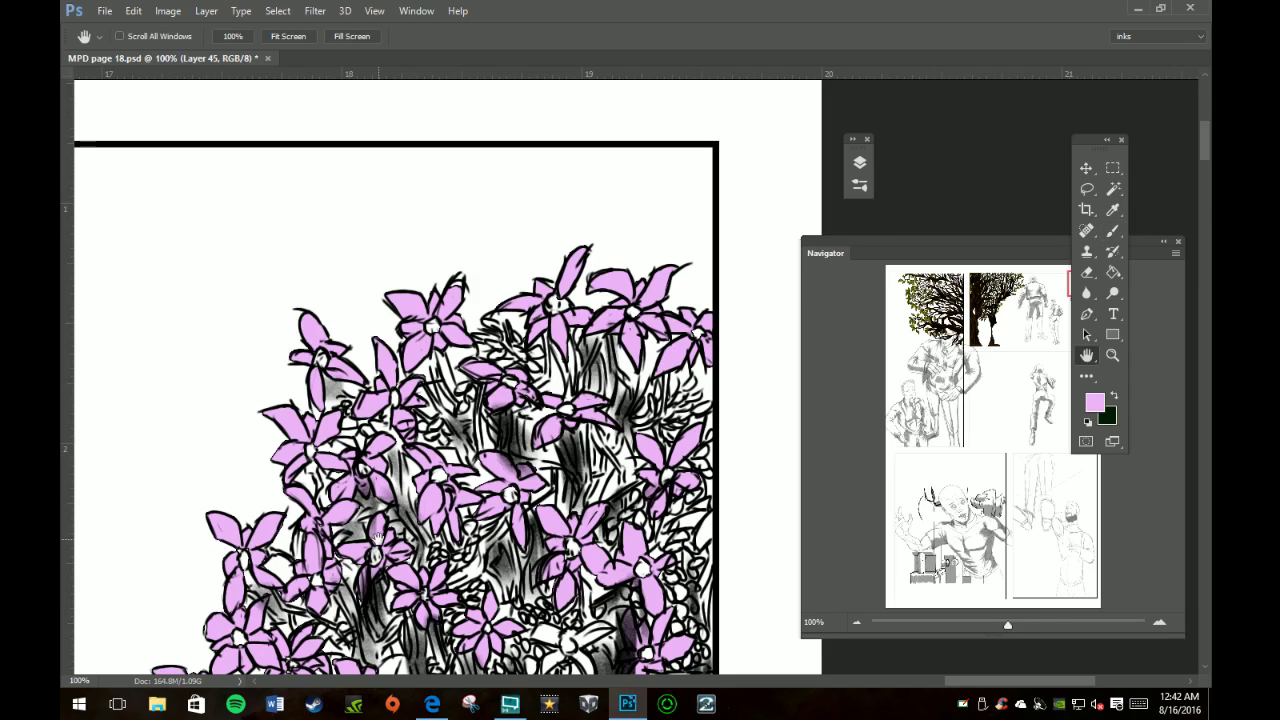
drag(621, 504, 526, 204)
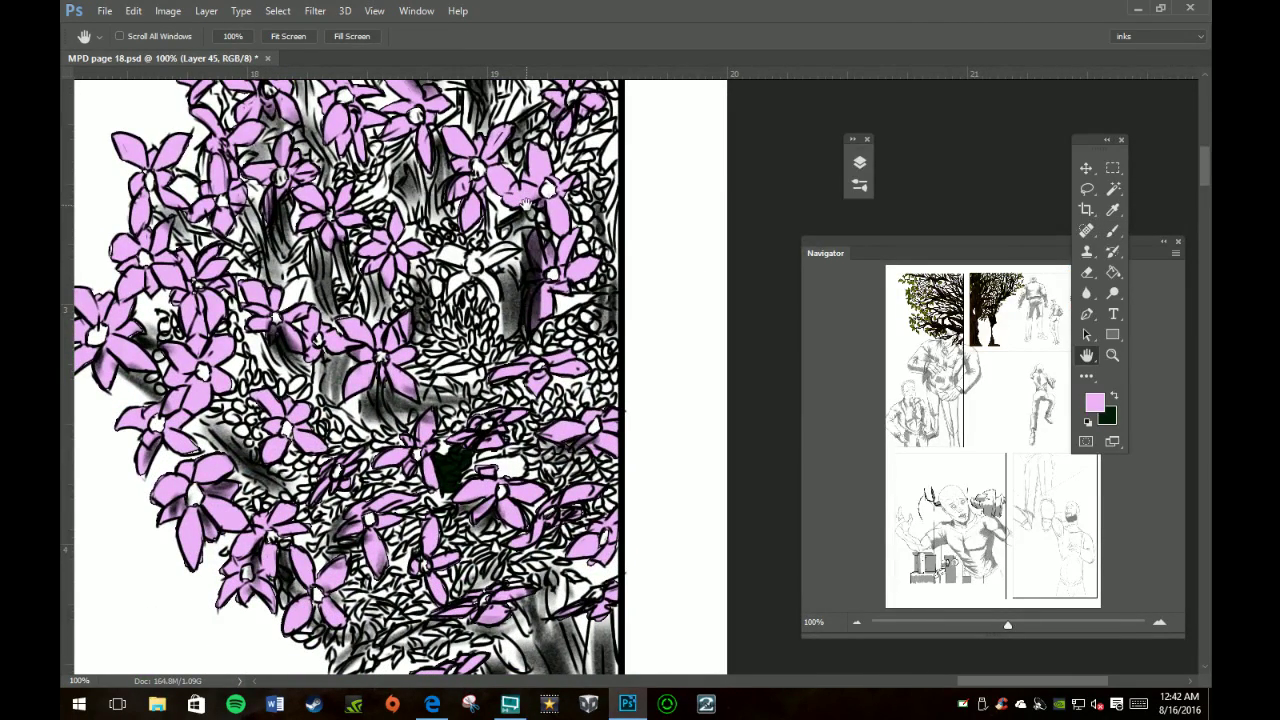
key(b)
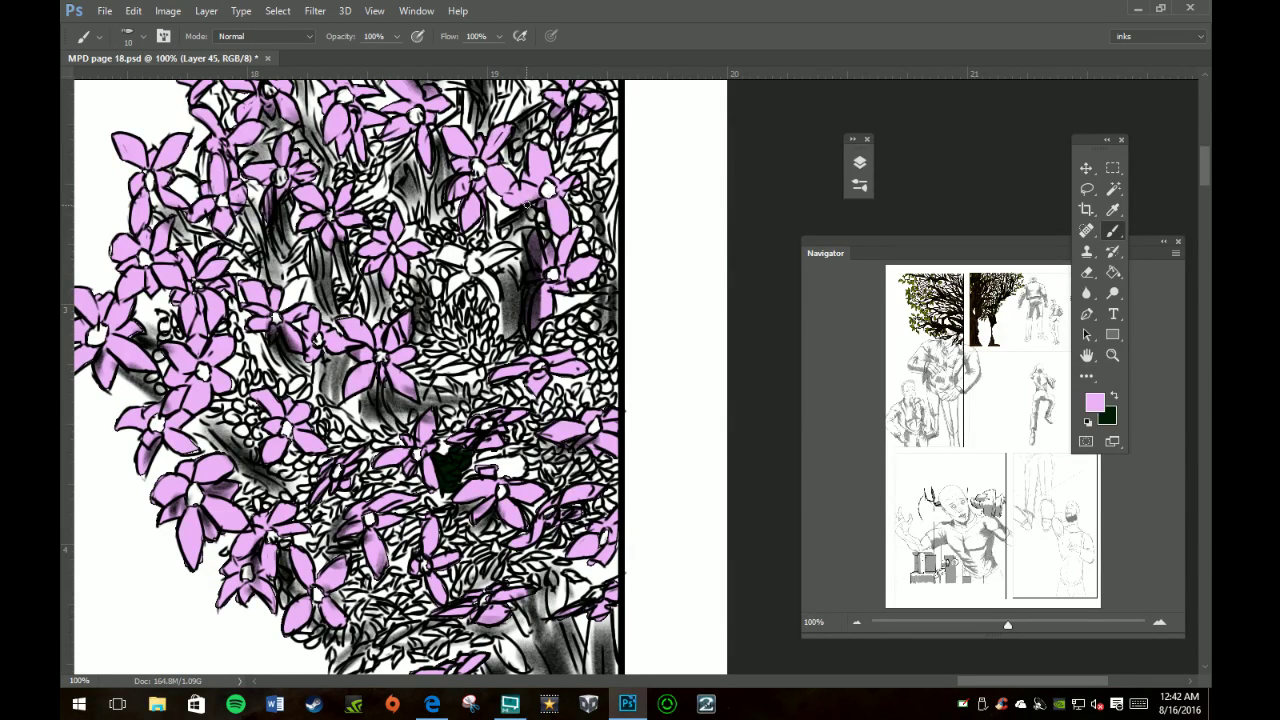
mouse_move(493, 255)
mouse_down()
mouse_move(481, 262)
mouse_move(512, 248)
mouse_up()
drag(448, 252, 458, 278)
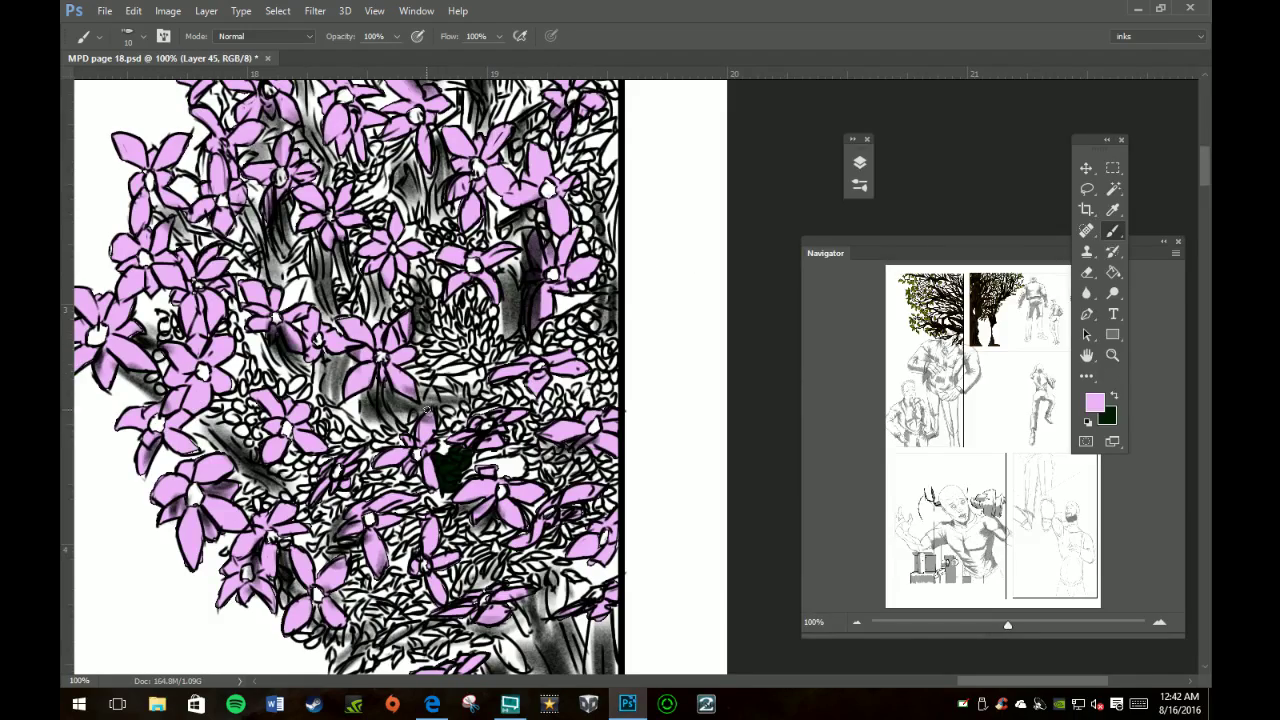
Step: Pan the view over to the tree panel
key(h)
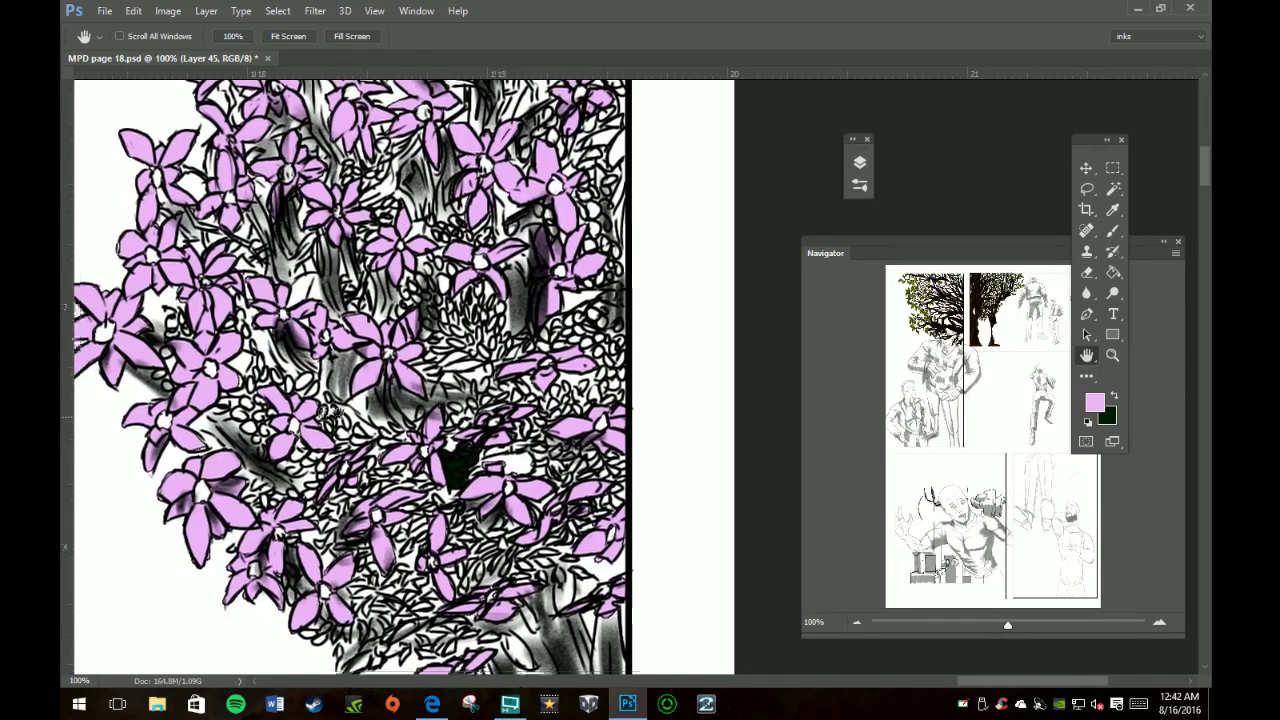
drag(318, 420, 750, 435)
mouse_move(101, 458)
mouse_down()
mouse_move(438, 347)
mouse_move(632, 369)
mouse_move(756, 536)
mouse_up()
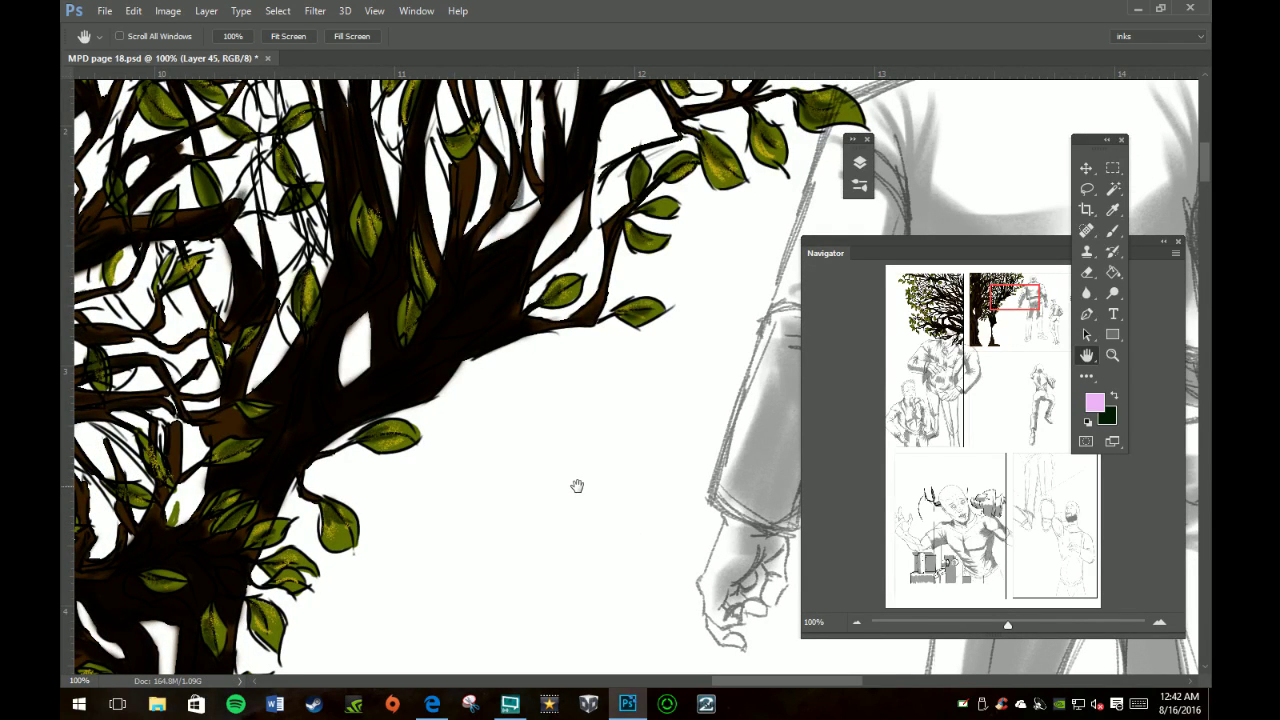
Step: Sample the dark branch colour and bring the pink flower bush back into view
key(i)
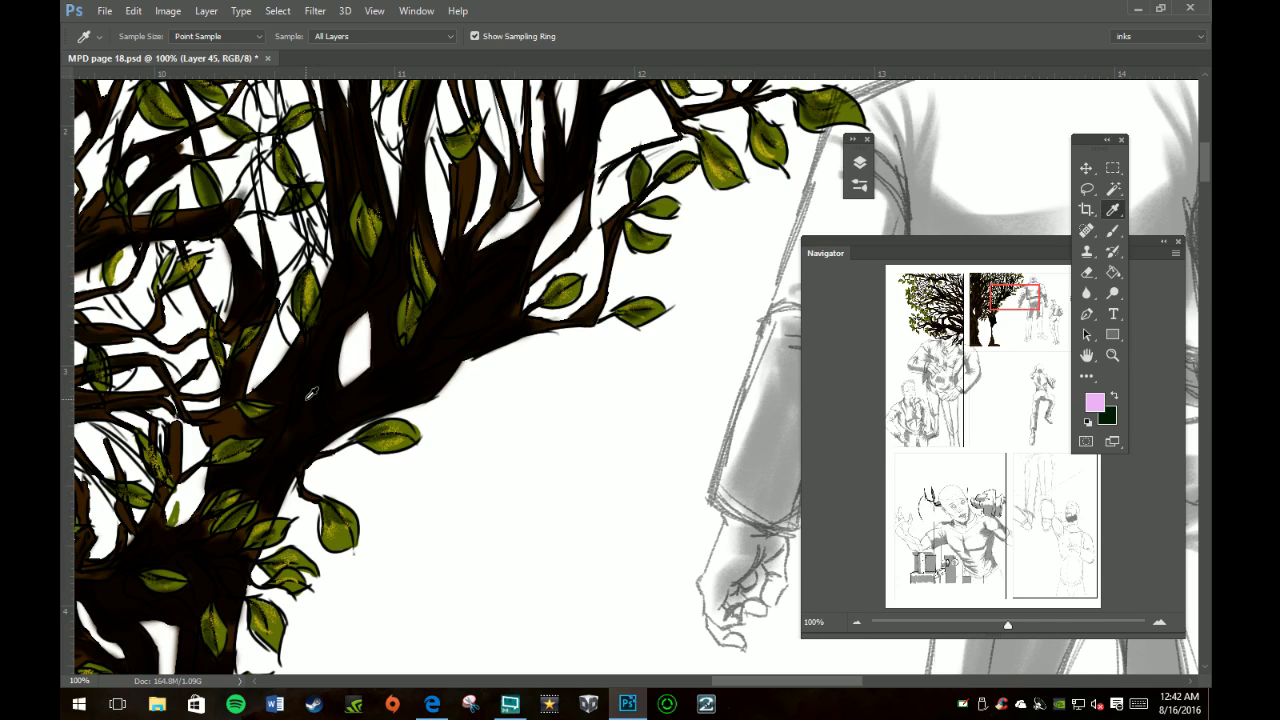
click(309, 390)
drag(1016, 304, 1078, 304)
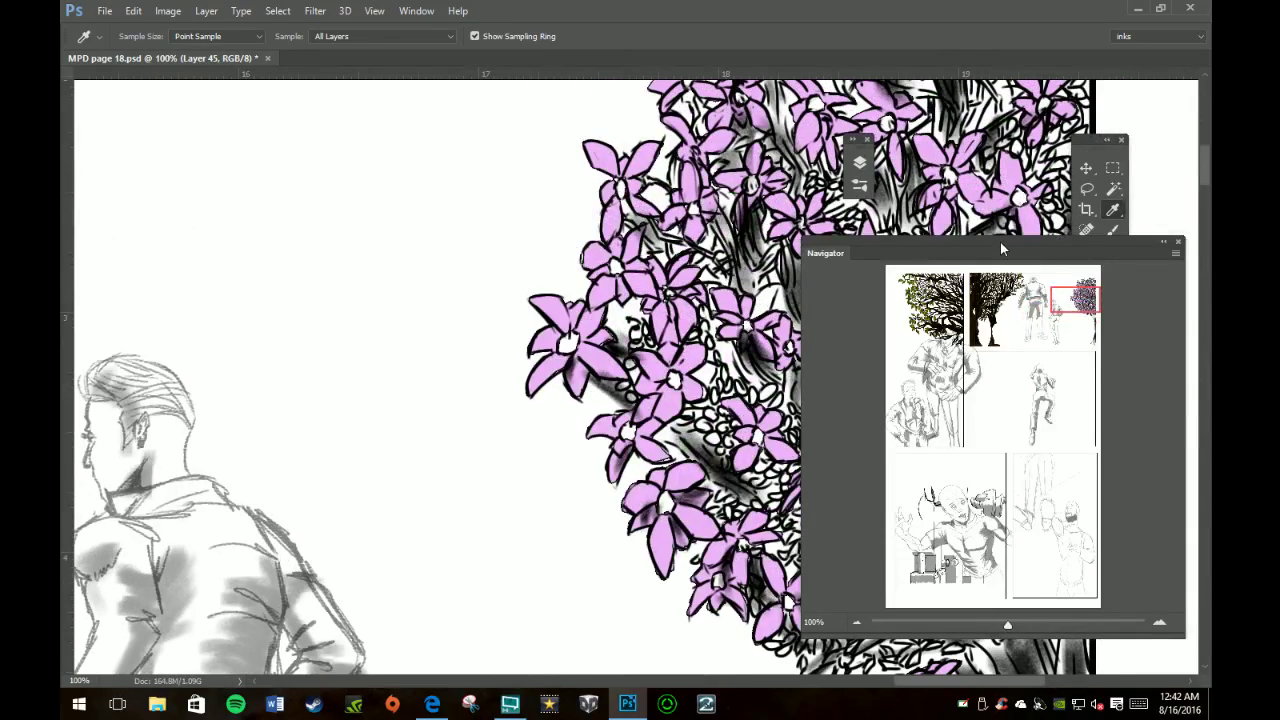
drag(1000, 242, 270, 237)
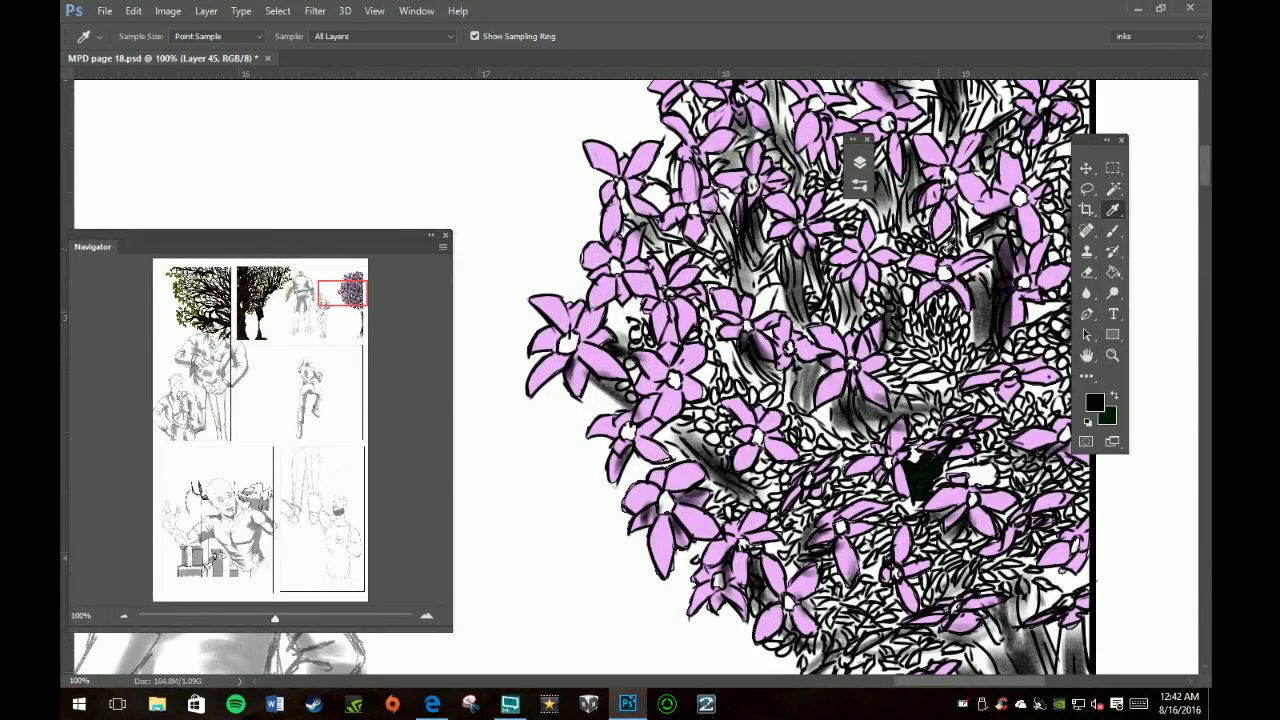
Step: Add a new Layer 46 above Layer 38 and paste the copied Stroke style onto it
click(859, 162)
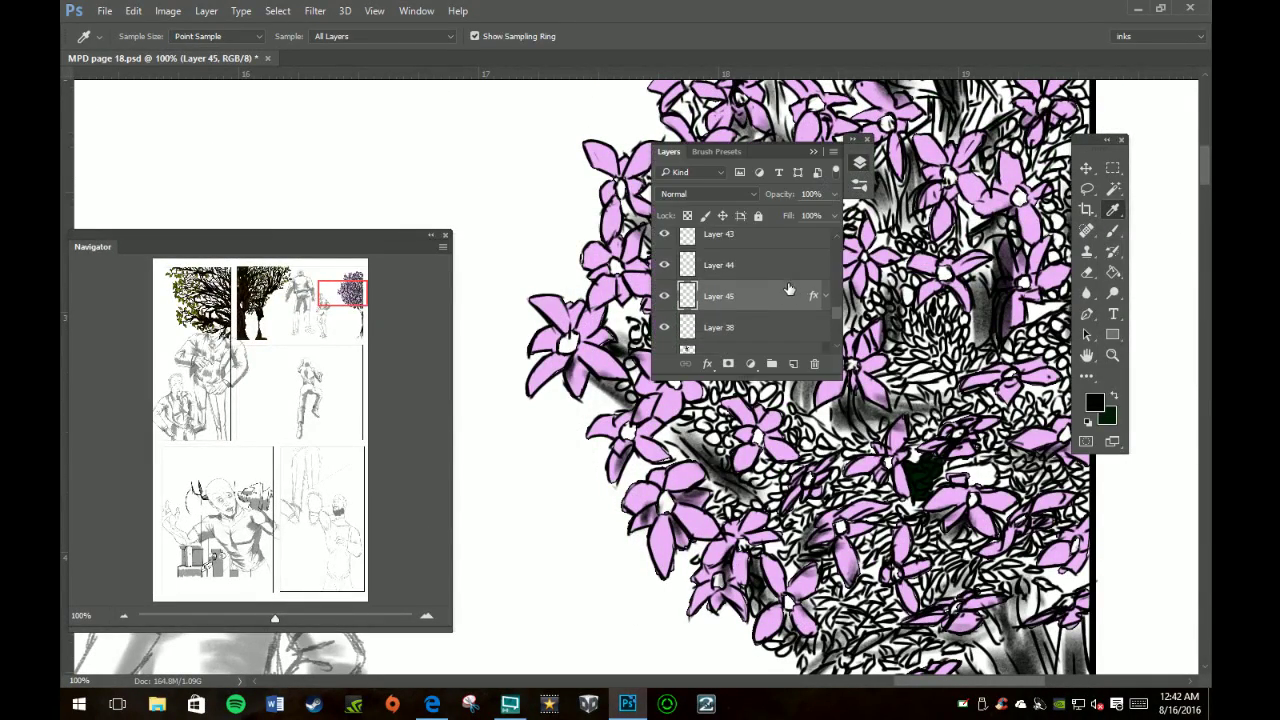
scroll(845, 312, down, 3)
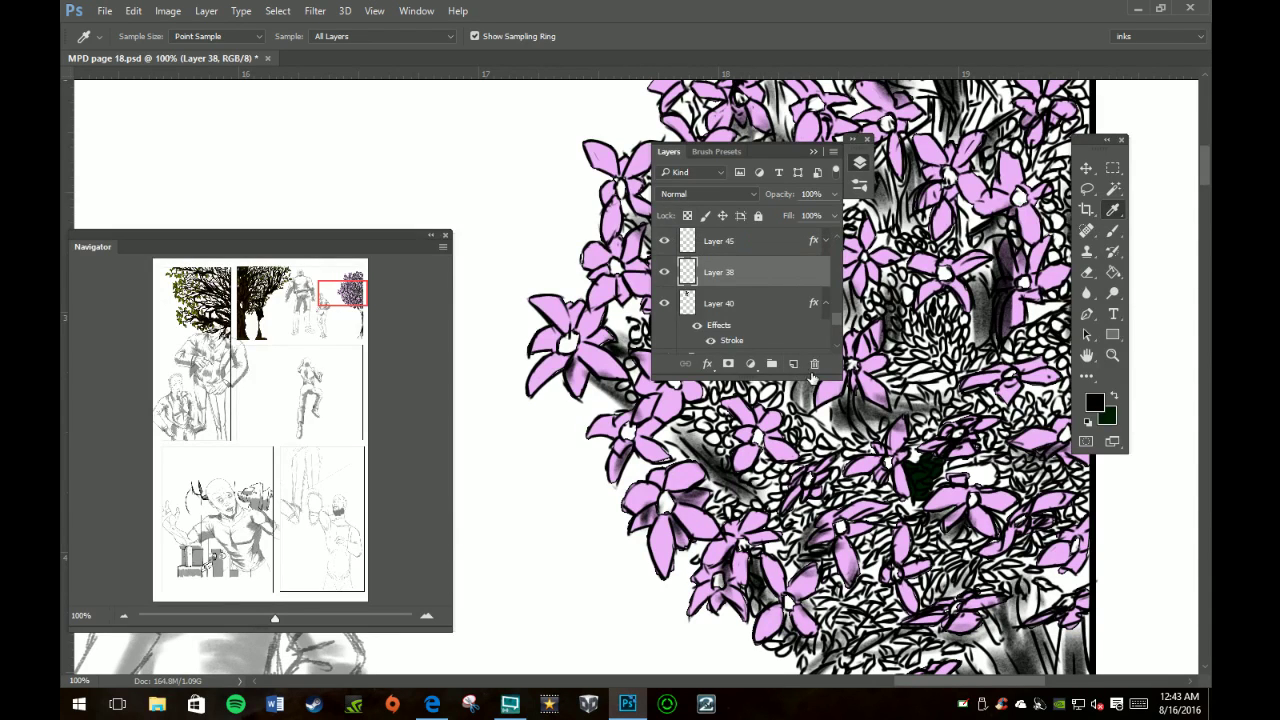
click(793, 363)
right_click(757, 272)
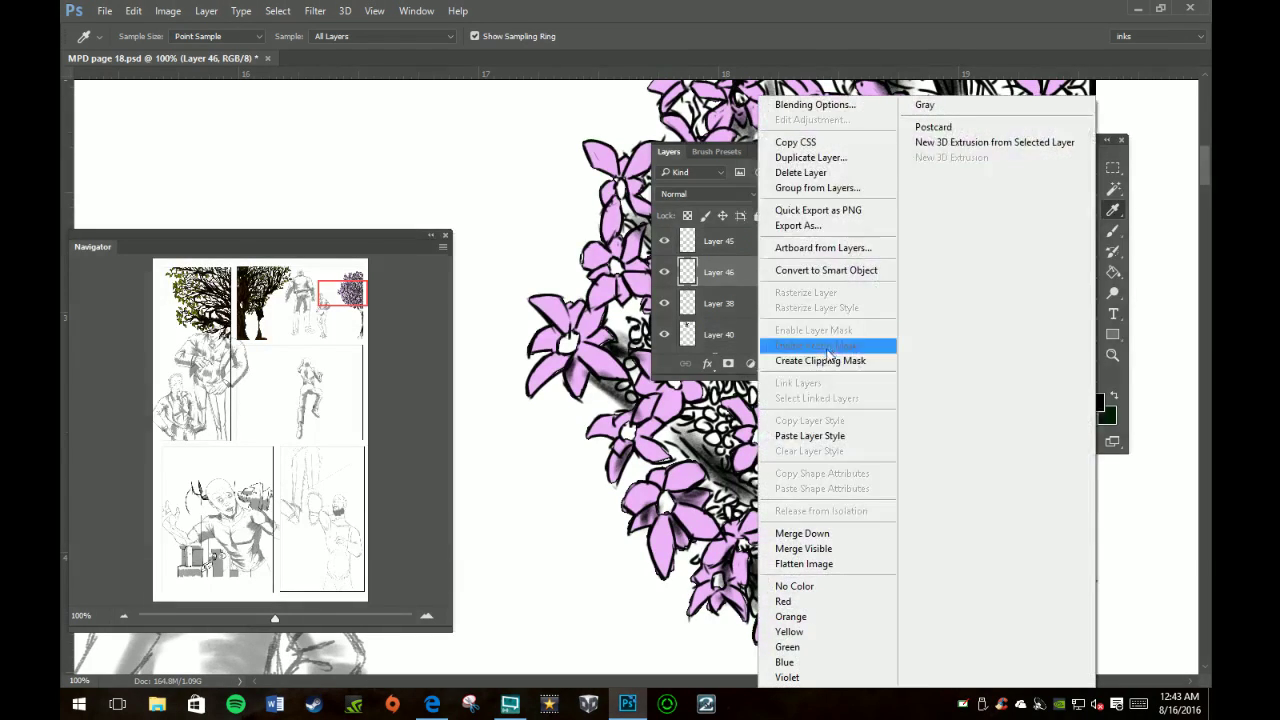
click(831, 437)
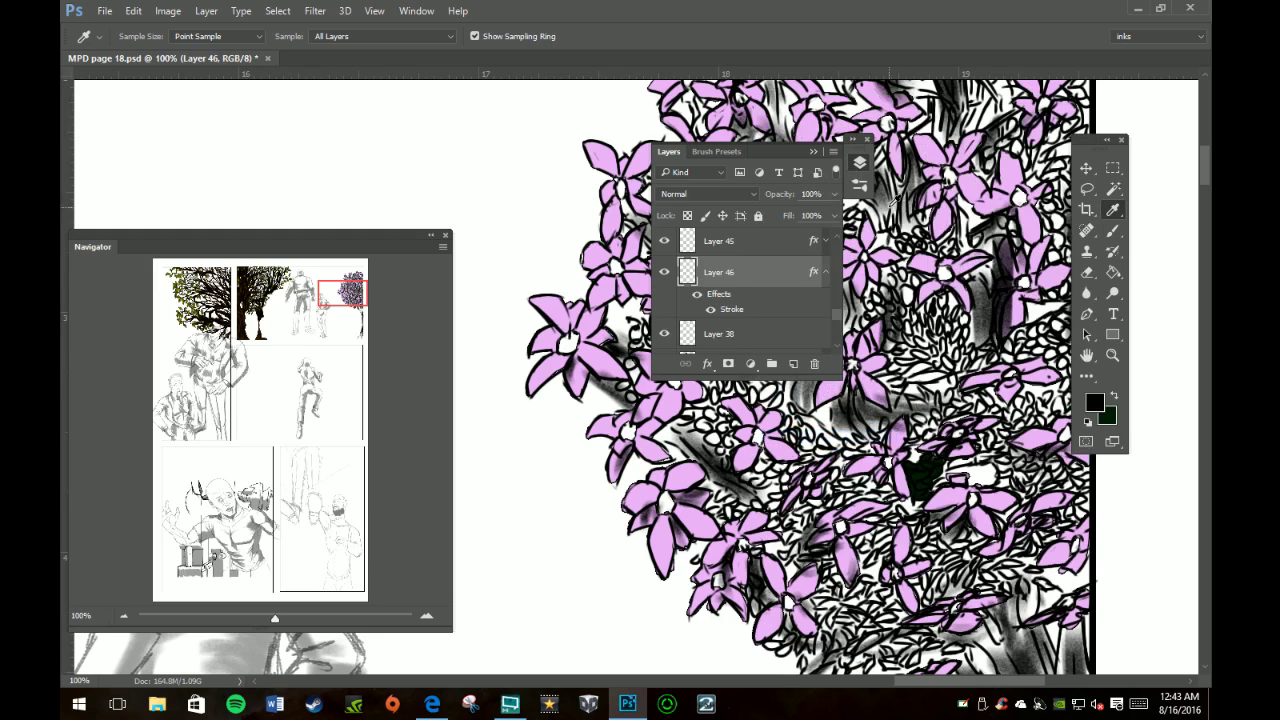
Step: Collapse Layer 46's effects list and shrink the Layers panel to its icon strip
click(825, 272)
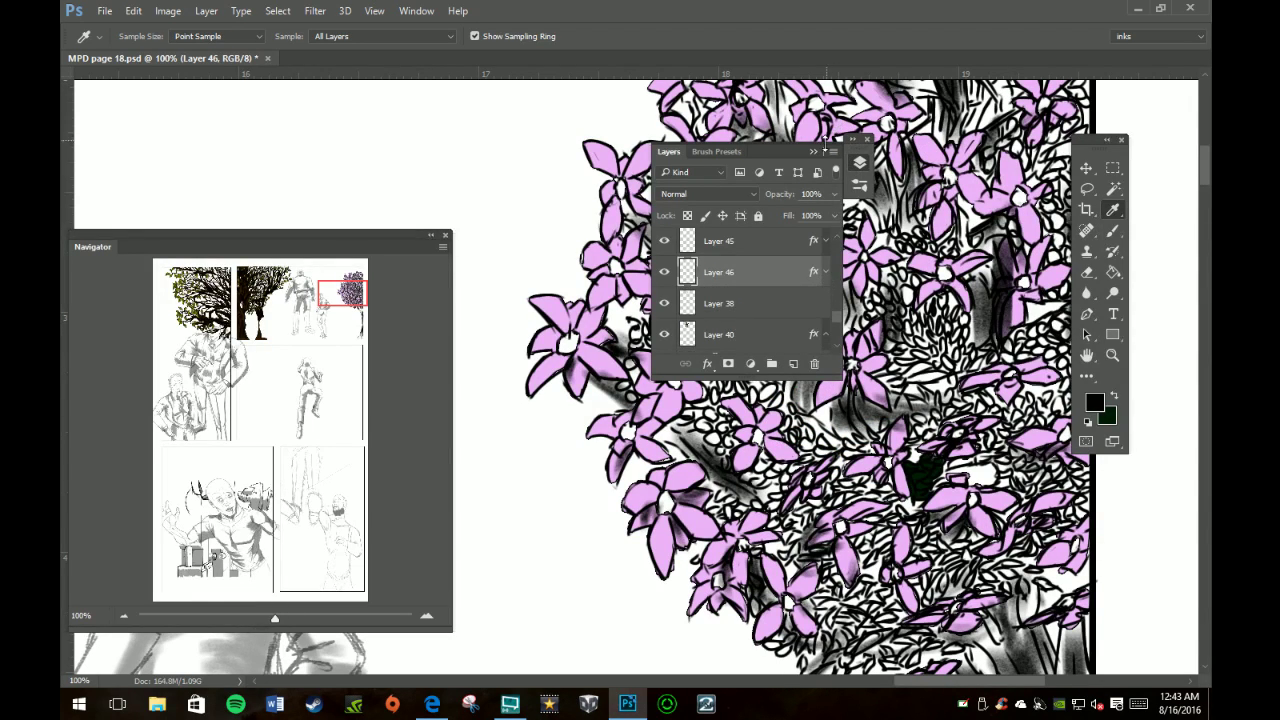
click(813, 152)
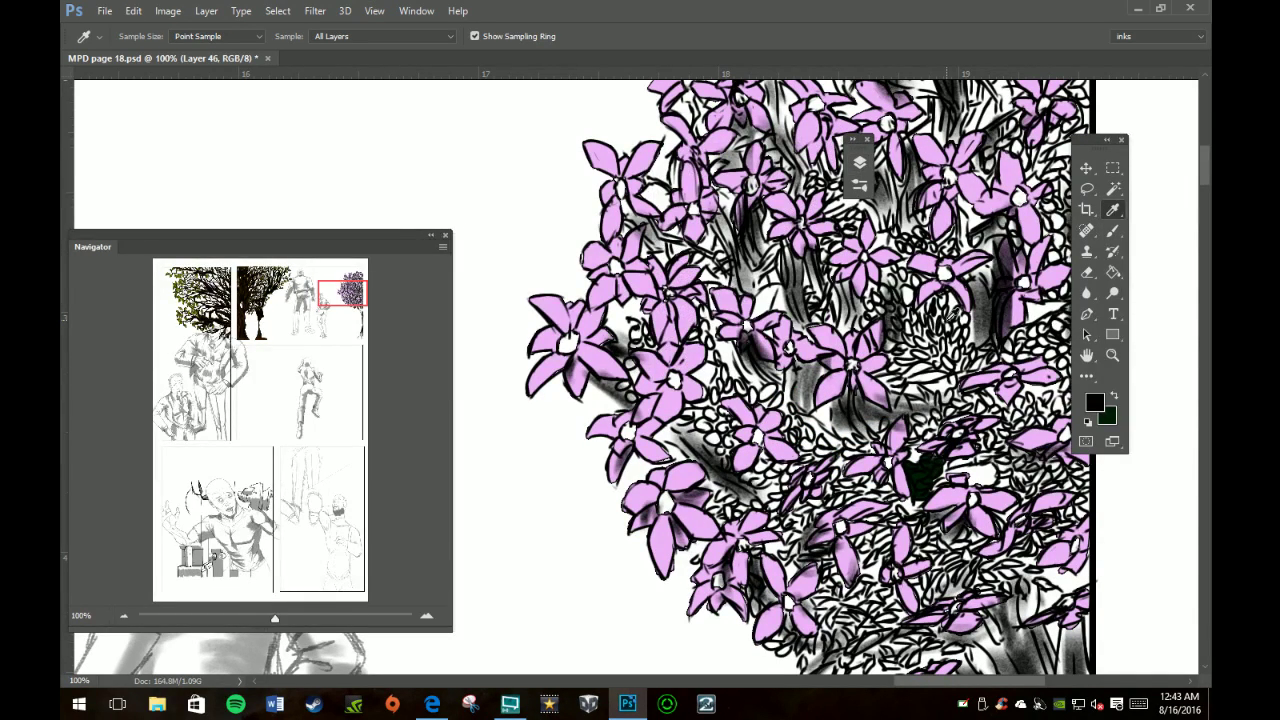
key(b)
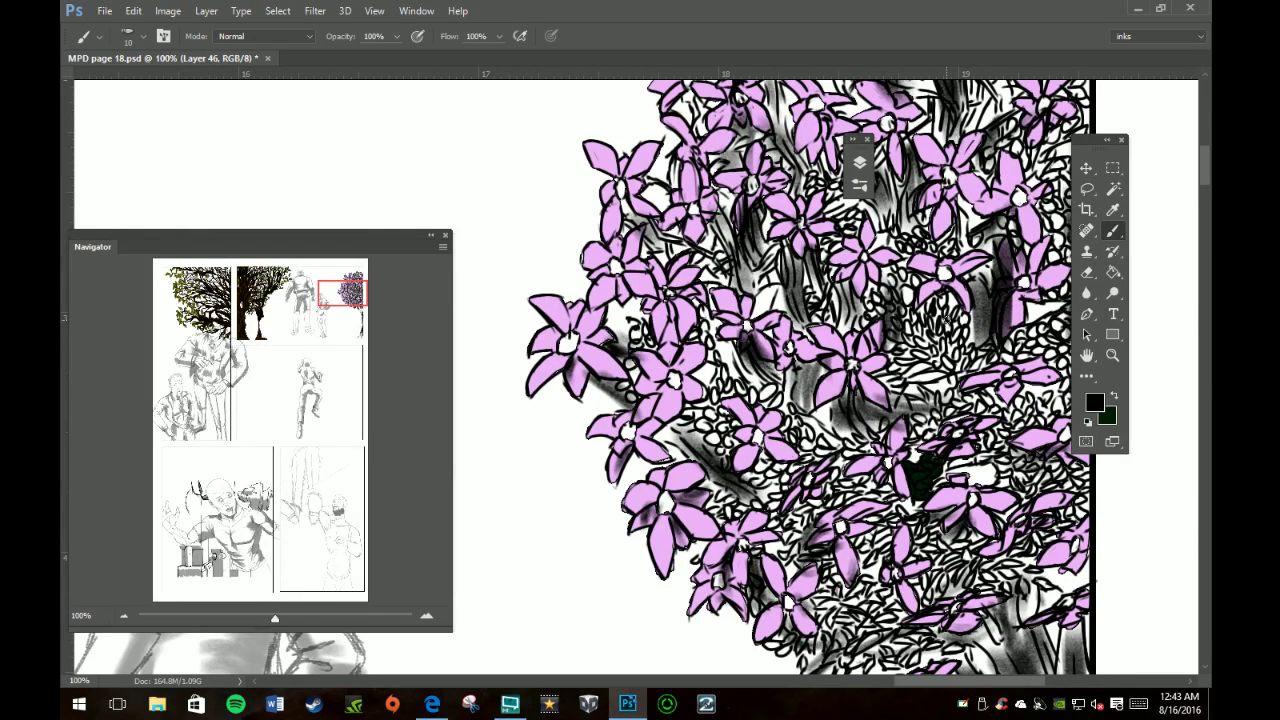
Step: Paint solid black shadow into the gaps among the upper-left flowers
mouse_move(755, 212)
mouse_down()
mouse_move(757, 250)
mouse_move(760, 206)
mouse_move(740, 258)
mouse_move(762, 268)
mouse_move(748, 272)
mouse_move(756, 247)
mouse_up()
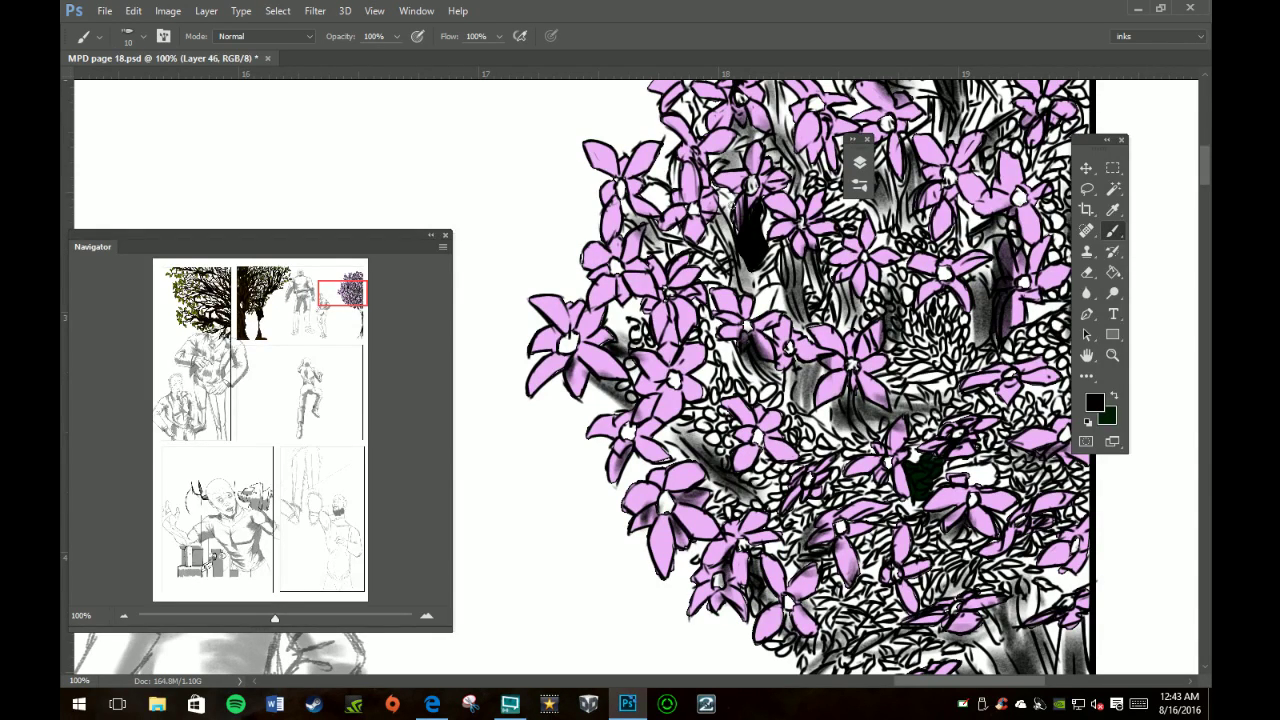
mouse_move(726, 228)
mouse_down()
mouse_move(734, 278)
mouse_move(748, 284)
mouse_move(734, 294)
mouse_move(750, 290)
mouse_up()
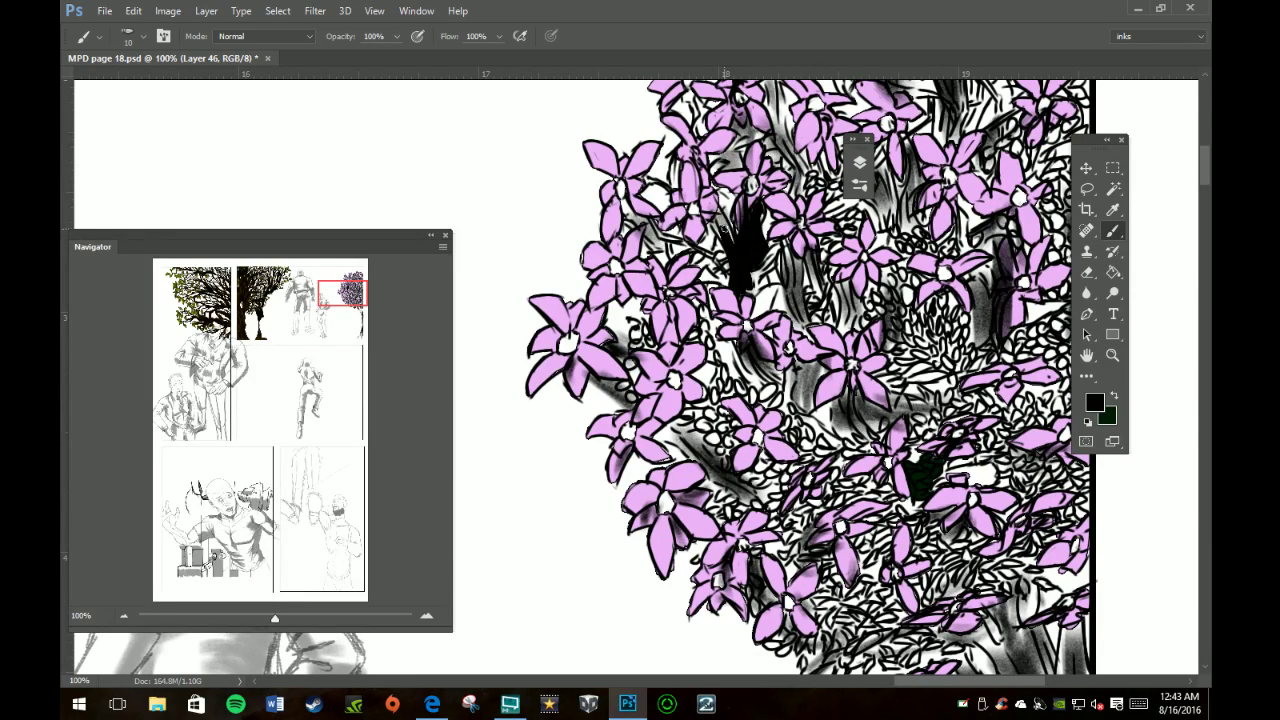
mouse_move(730, 240)
mouse_down()
mouse_move(719, 213)
mouse_move(721, 246)
mouse_move(765, 279)
mouse_move(758, 291)
mouse_up()
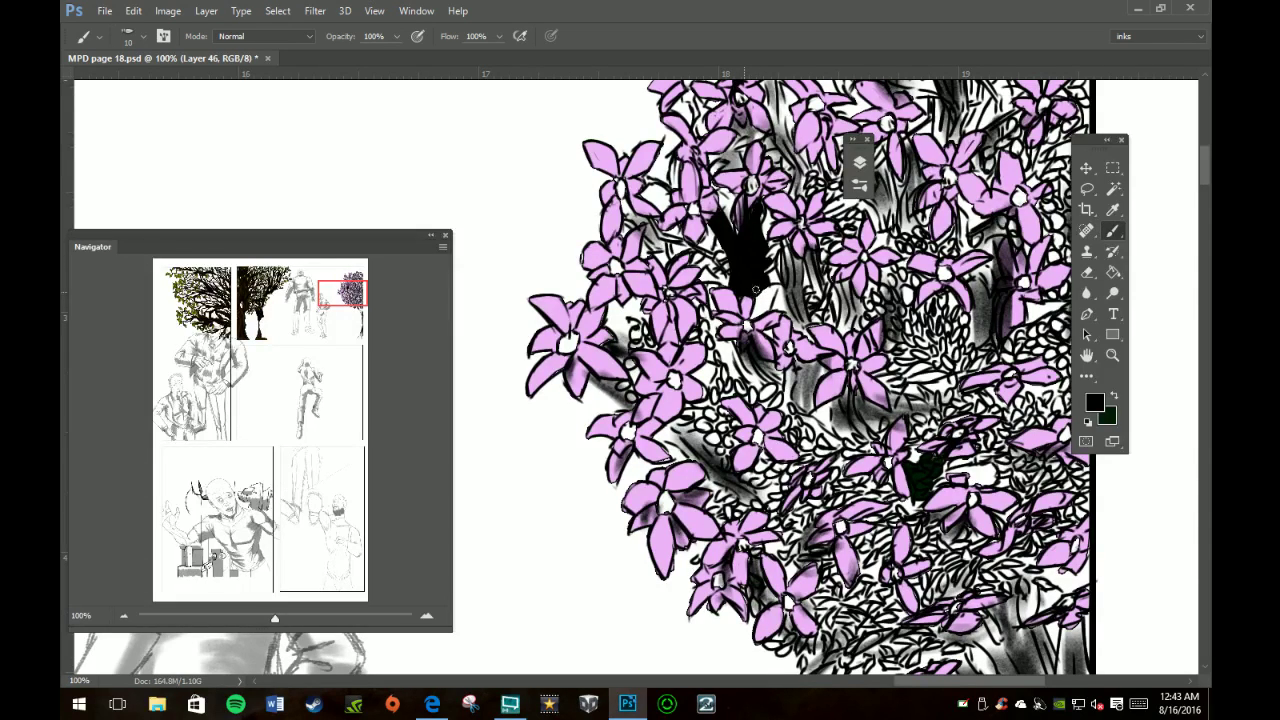
mouse_move(773, 242)
mouse_down()
mouse_move(775, 265)
mouse_move(790, 245)
mouse_move(800, 324)
mouse_move(786, 241)
mouse_move(805, 307)
mouse_move(815, 258)
mouse_move(809, 313)
mouse_move(834, 324)
mouse_move(806, 322)
mouse_move(812, 332)
mouse_up()
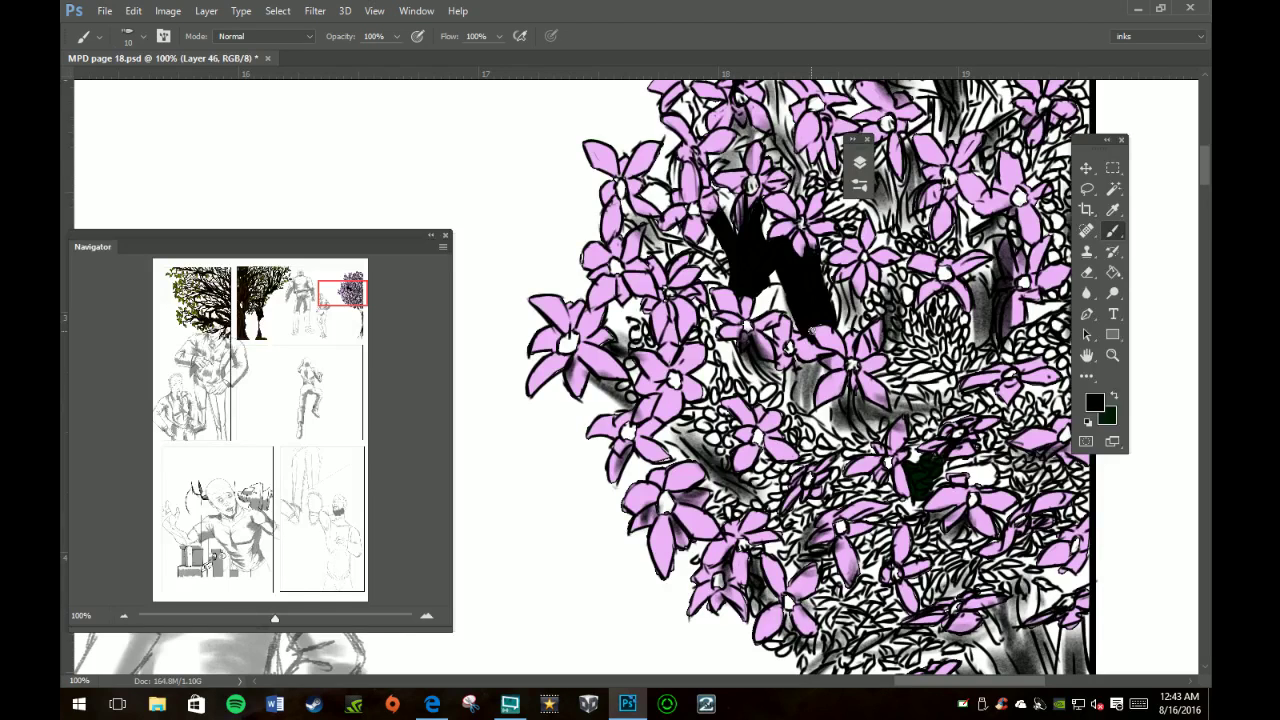
drag(678, 166, 677, 185)
Step: Add short black hatching strokes beside the dark trunk
drag(672, 254, 708, 256)
drag(676, 236, 730, 274)
mouse_move(718, 255)
mouse_down()
mouse_move(728, 260)
mouse_move(696, 272)
mouse_move(728, 284)
mouse_move(716, 282)
mouse_up()
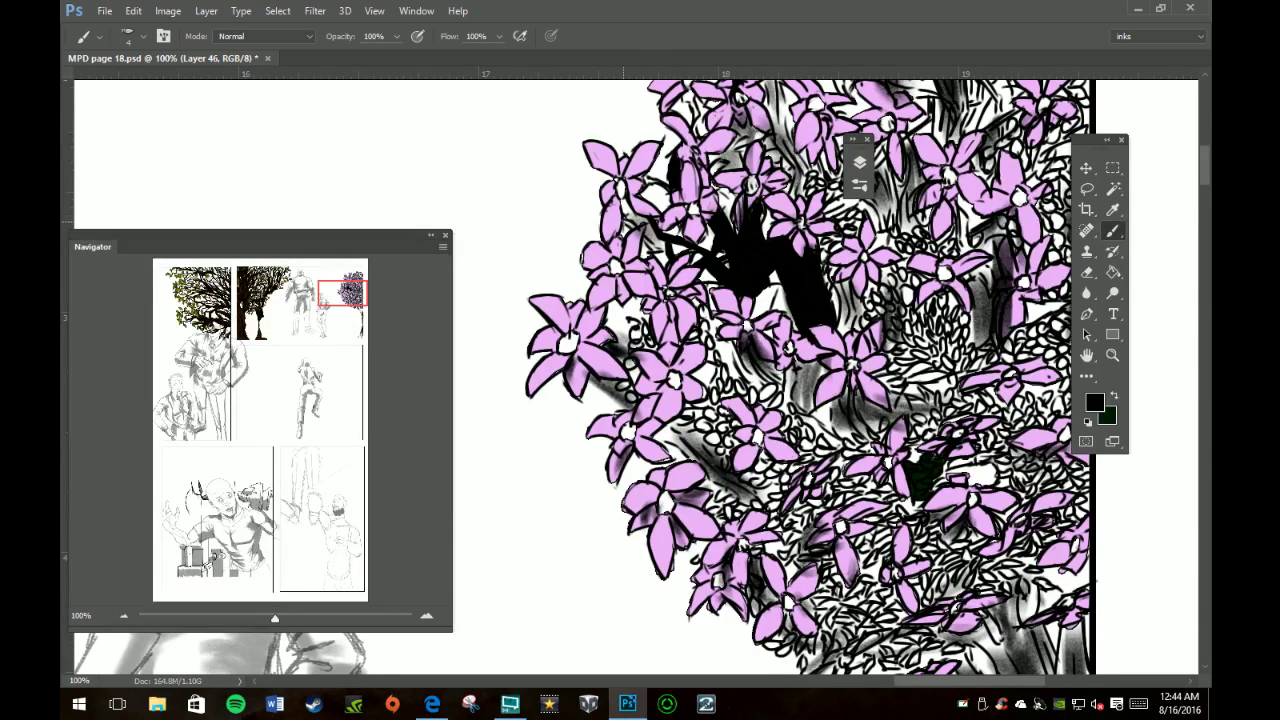
drag(644, 236, 658, 250)
drag(706, 232, 692, 246)
Step: Paint dark shading into a gap lower in the bush, extending it right
drag(731, 340, 752, 378)
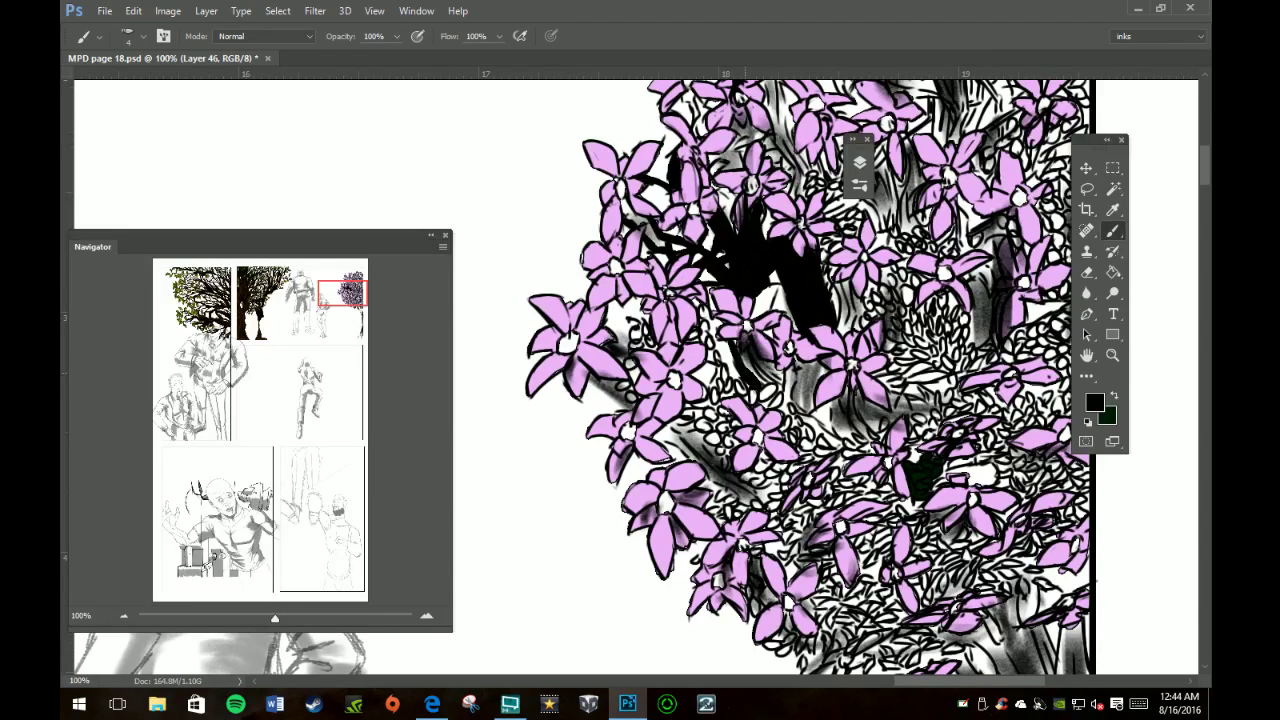
drag(745, 368, 750, 356)
mouse_move(750, 360)
mouse_down()
mouse_move(783, 380)
mouse_move(775, 370)
mouse_up()
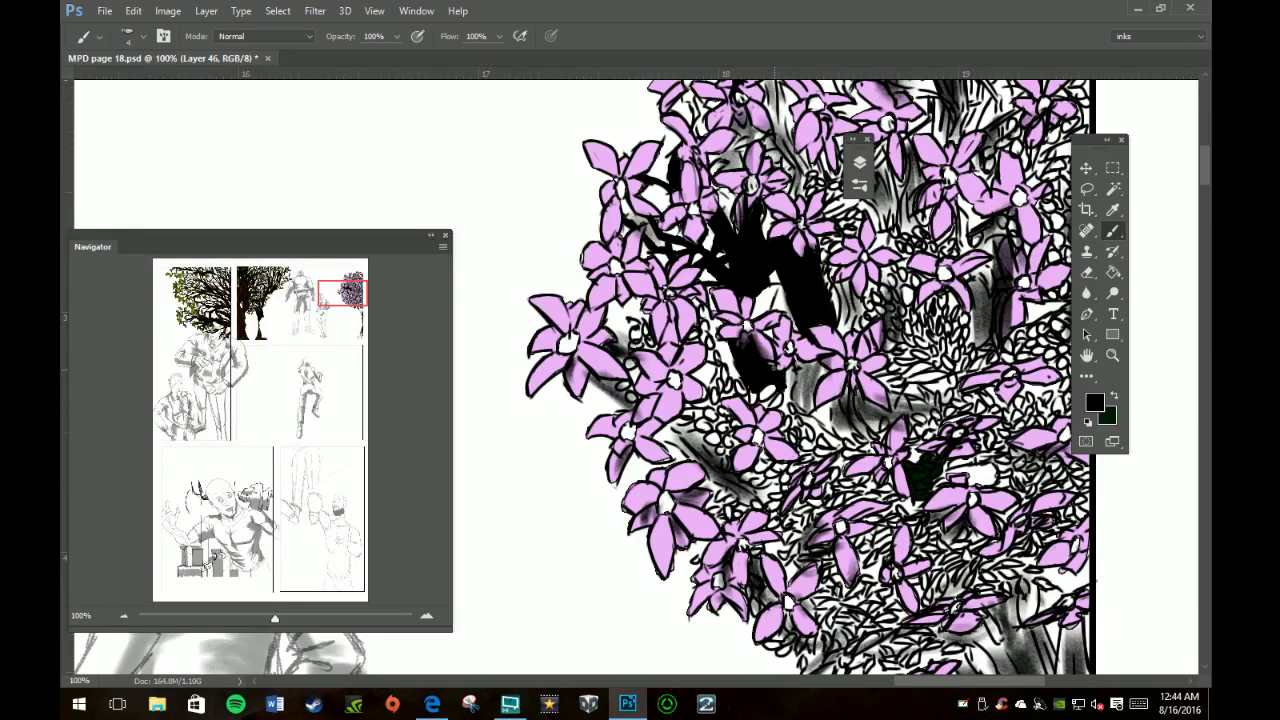
Step: Extend the black shading among the flowers and move the Layers and Tools panels clear of the bush
mouse_move(787, 382)
mouse_down()
mouse_move(792, 370)
mouse_move(779, 408)
mouse_move(789, 416)
mouse_move(800, 368)
mouse_move(804, 400)
mouse_move(798, 360)
mouse_move(826, 372)
mouse_move(812, 392)
mouse_move(811, 372)
mouse_move(812, 408)
mouse_move(795, 410)
mouse_move(808, 414)
mouse_up()
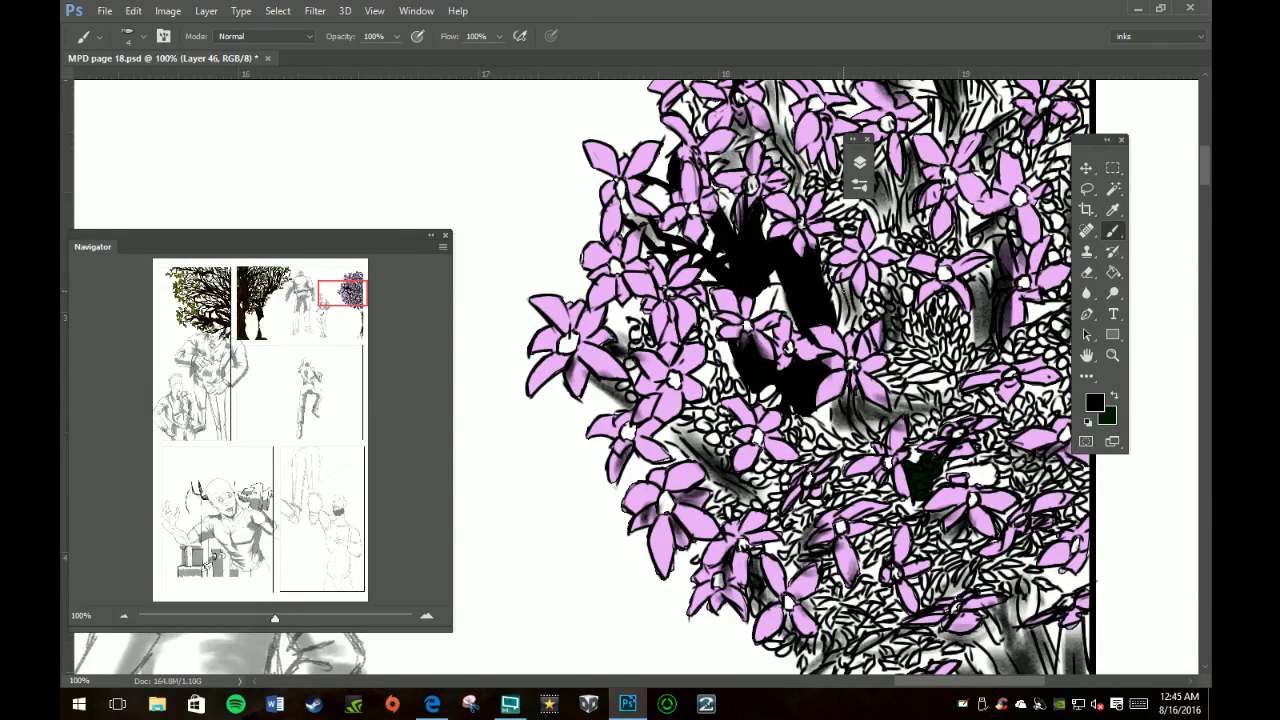
mouse_move(832, 266)
mouse_down()
mouse_move(854, 300)
mouse_move(844, 336)
mouse_move(860, 298)
mouse_move(862, 316)
mouse_up()
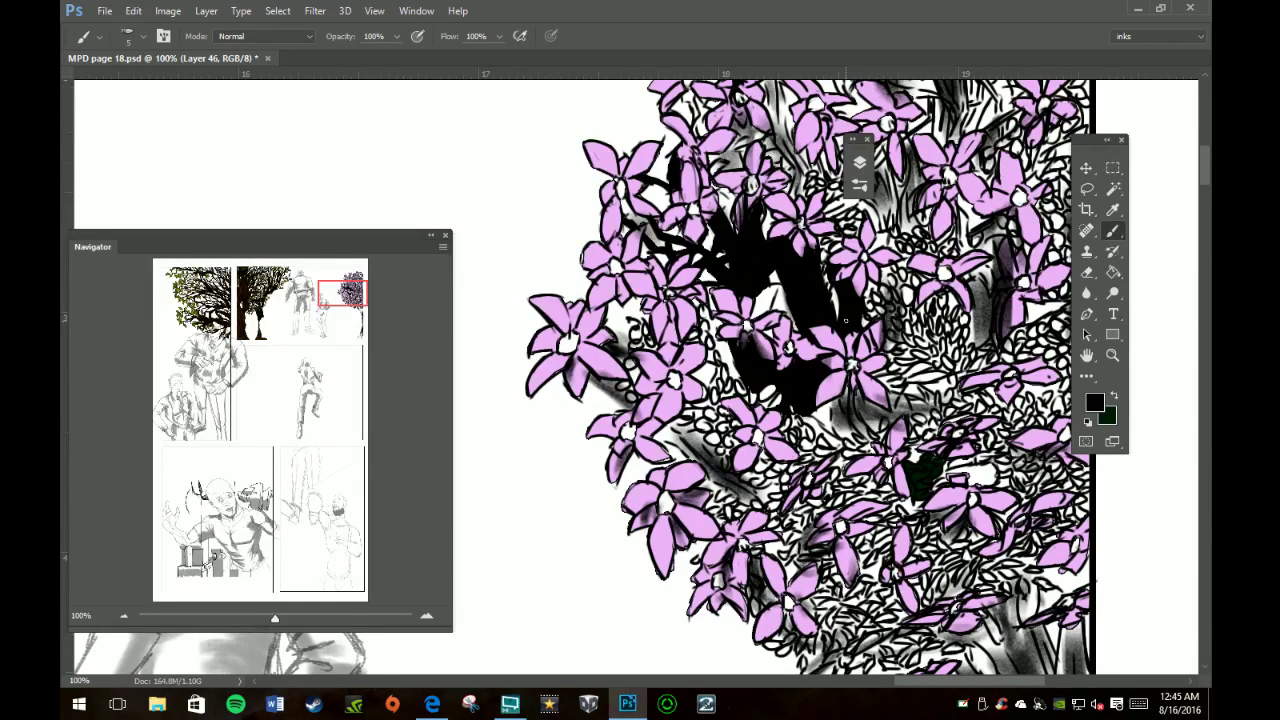
drag(861, 139, 530, 226)
mouse_move(793, 189)
mouse_down()
mouse_move(806, 196)
mouse_move(803, 164)
mouse_move(799, 174)
mouse_move(778, 134)
mouse_move(807, 172)
mouse_move(763, 84)
mouse_up()
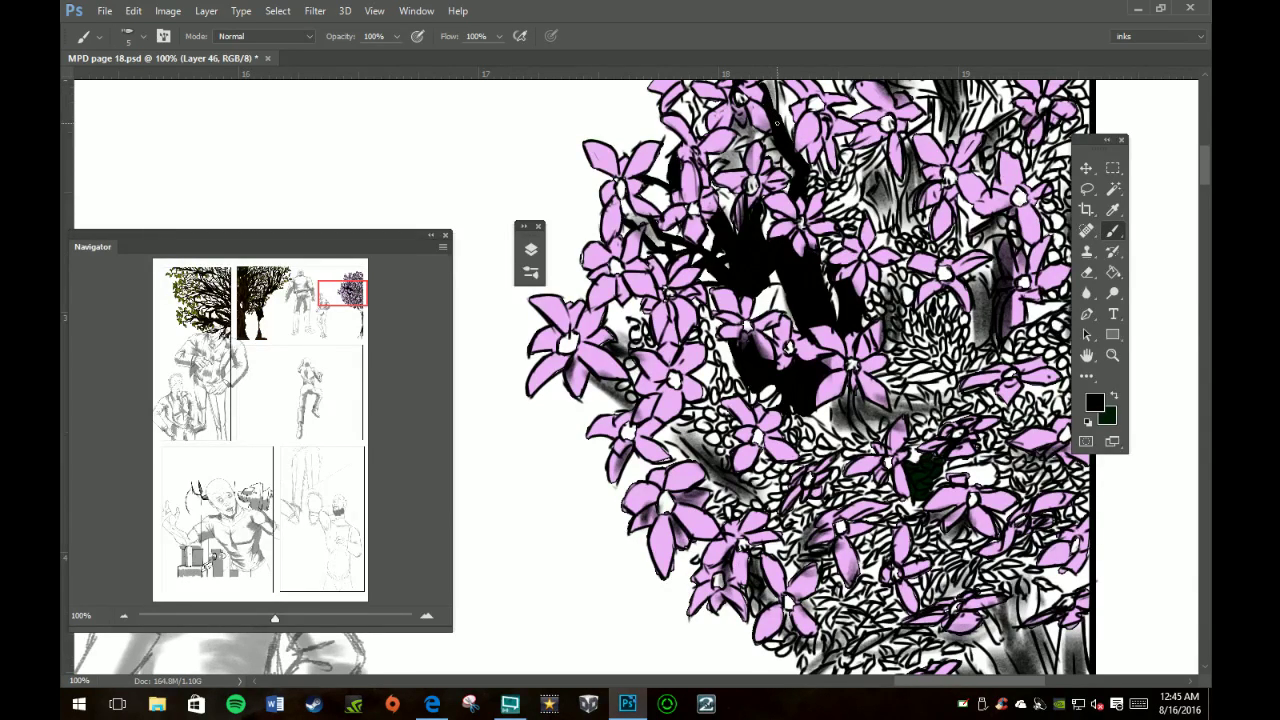
drag(1100, 139, 1145, 131)
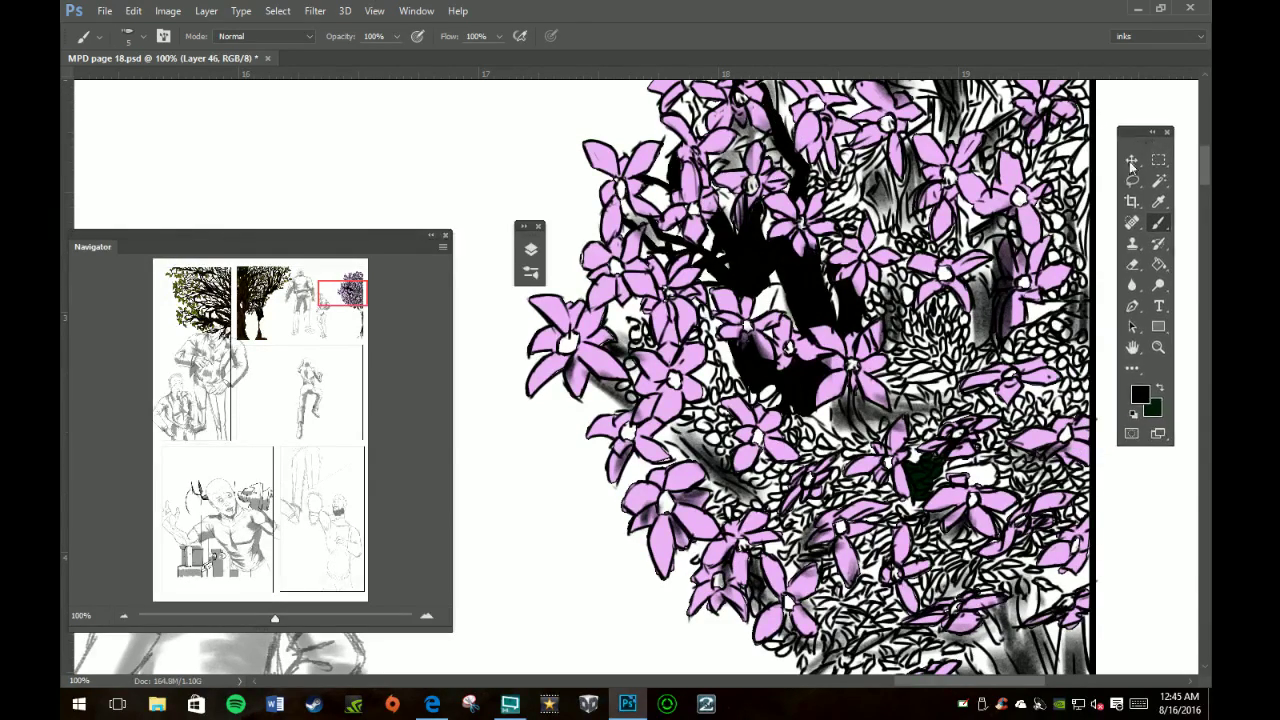
Step: Brush black strokes and hatching along the branch and between the upper flowers
drag(1205, 162, 1168, 145)
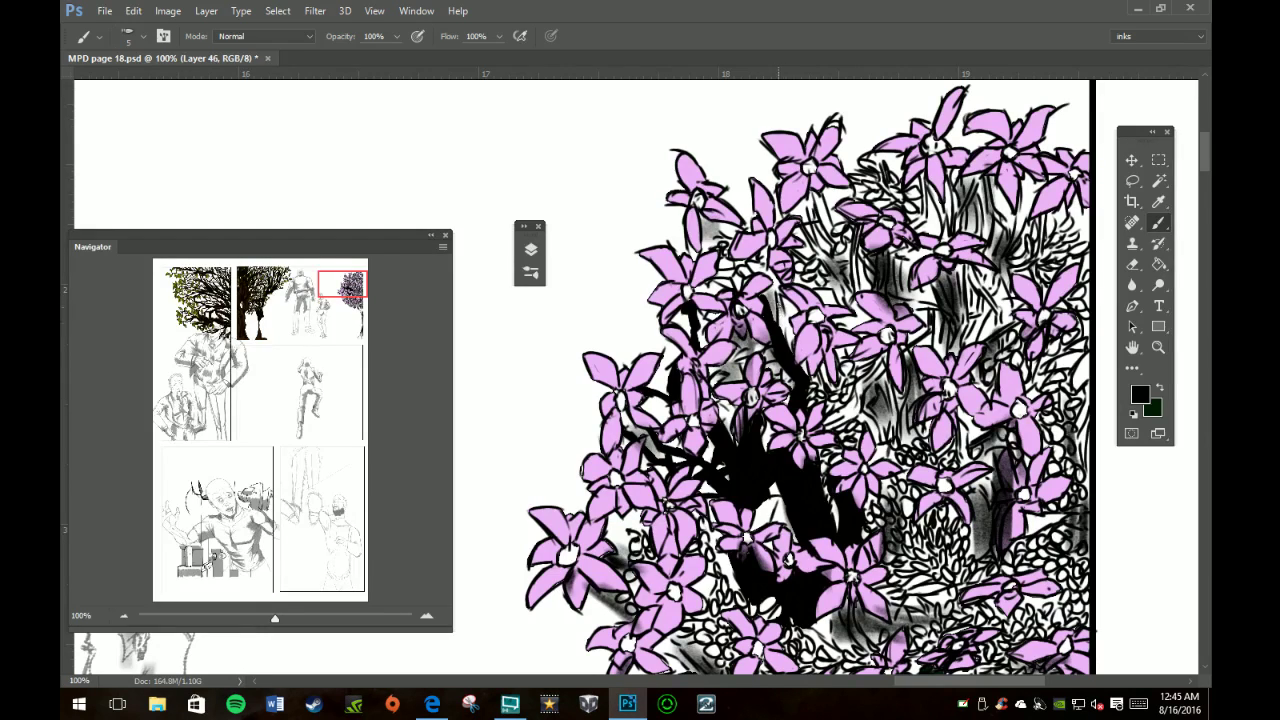
mouse_move(766, 284)
mouse_down()
mouse_move(785, 340)
mouse_move(778, 278)
mouse_move(748, 260)
mouse_move(757, 247)
mouse_move(770, 272)
mouse_up()
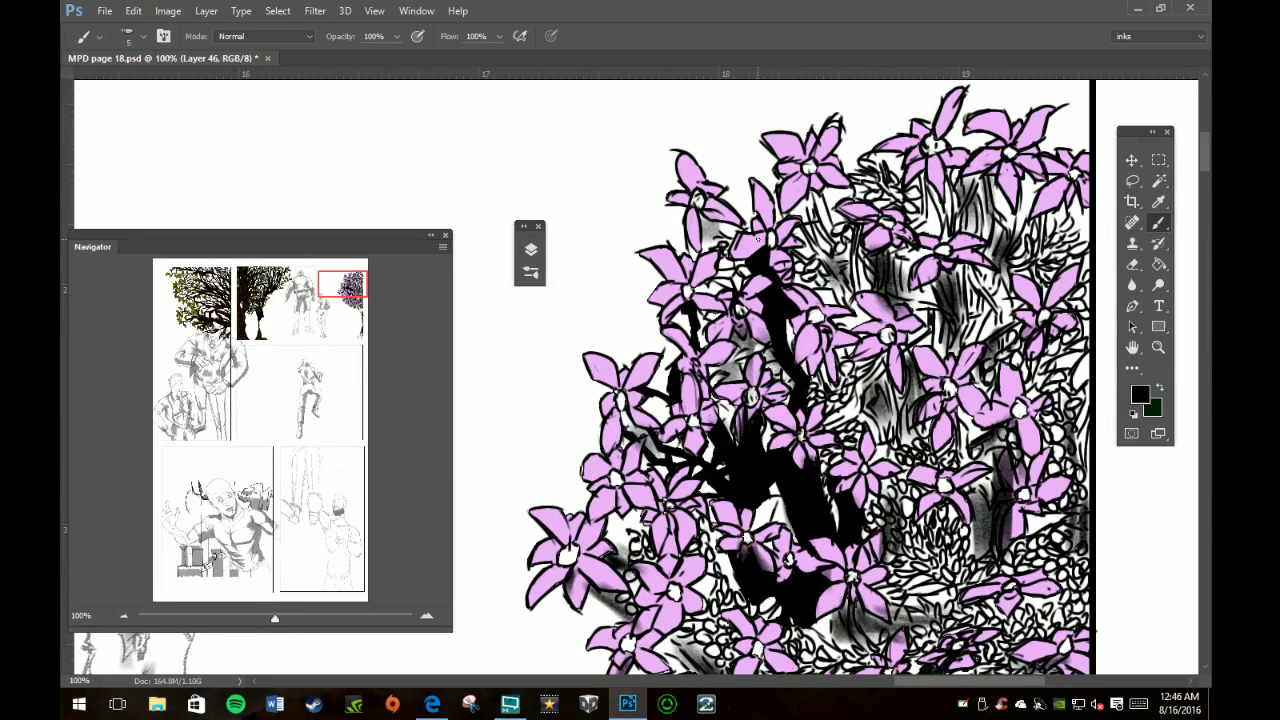
drag(786, 260, 818, 258)
mouse_move(806, 194)
mouse_down()
mouse_move(822, 250)
mouse_move(828, 226)
mouse_move(842, 242)
mouse_move(822, 256)
mouse_move(820, 282)
mouse_move(834, 280)
mouse_move(840, 232)
mouse_move(856, 272)
mouse_move(852, 248)
mouse_move(842, 296)
mouse_move(856, 306)
mouse_move(830, 280)
mouse_up()
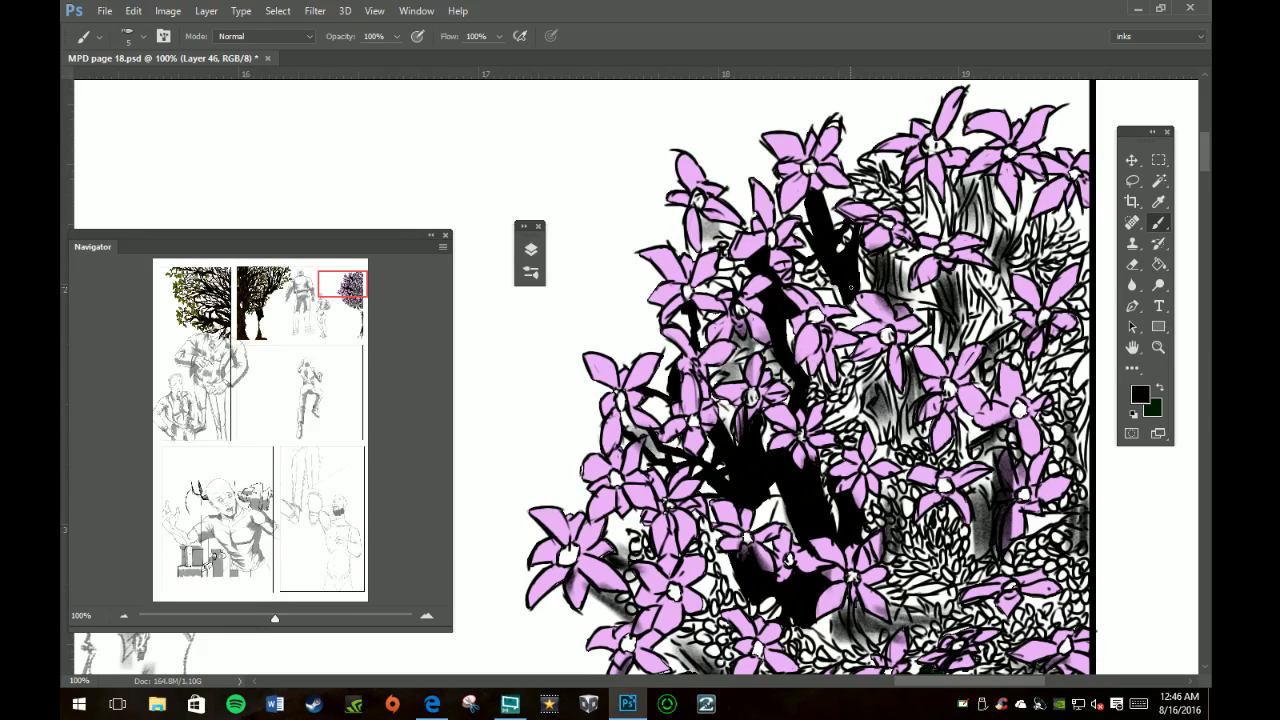
mouse_move(864, 272)
mouse_down()
mouse_move(856, 244)
mouse_move(880, 280)
mouse_move(866, 248)
mouse_move(896, 242)
mouse_move(892, 298)
mouse_move(899, 256)
mouse_up()
mouse_move(902, 292)
mouse_down()
mouse_move(895, 260)
mouse_move(910, 214)
mouse_move(924, 214)
mouse_move(924, 172)
mouse_up()
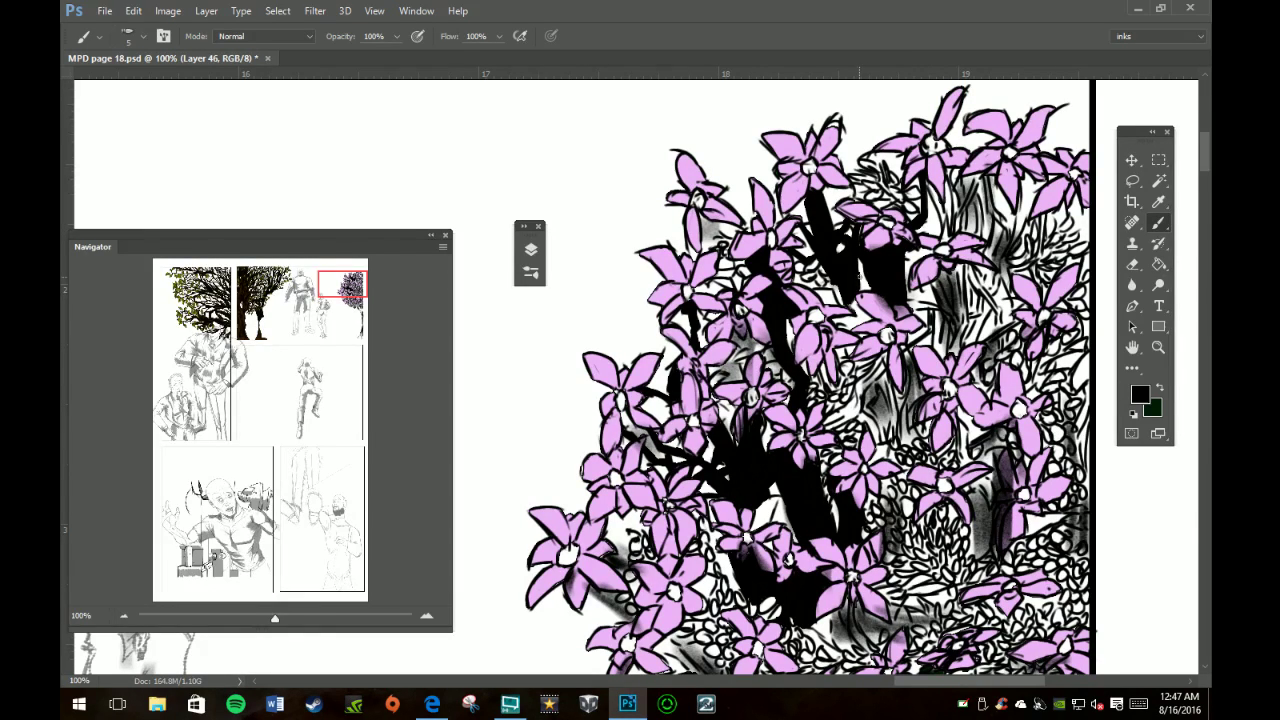
mouse_move(851, 312)
mouse_down()
mouse_move(860, 304)
mouse_move(860, 326)
mouse_move(852, 313)
mouse_up()
Step: Fill the gaps between the lower right-side flowers with black ink
mouse_move(882, 358)
mouse_down()
mouse_move(876, 380)
mouse_move(858, 374)
mouse_move(854, 400)
mouse_move(872, 412)
mouse_move(884, 396)
mouse_move(892, 424)
mouse_move(896, 414)
mouse_move(880, 438)
mouse_move(868, 436)
mouse_move(884, 410)
mouse_move(890, 426)
mouse_move(896, 390)
mouse_move(908, 402)
mouse_move(902, 390)
mouse_move(901, 432)
mouse_up()
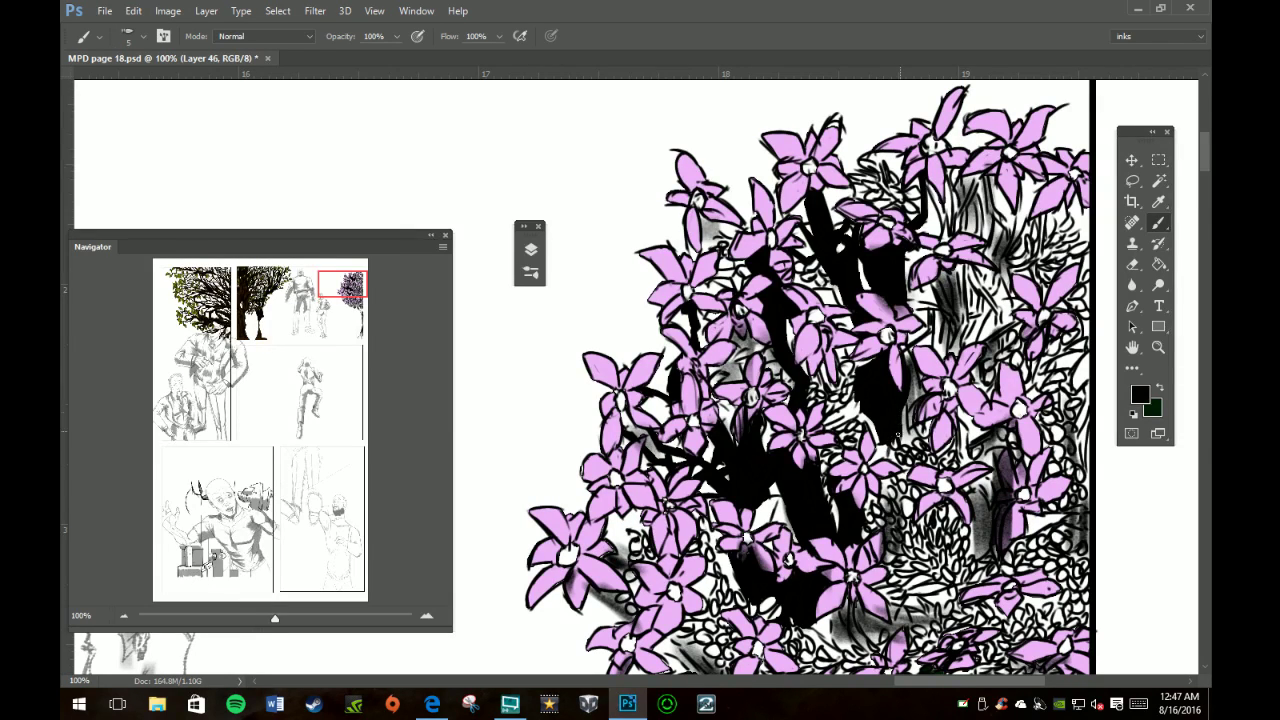
mouse_move(856, 398)
mouse_down()
mouse_move(824, 426)
mouse_move(860, 419)
mouse_move(882, 435)
mouse_move(876, 462)
mouse_move(890, 470)
mouse_move(906, 408)
mouse_move(908, 434)
mouse_move(924, 428)
mouse_move(908, 440)
mouse_move(932, 432)
mouse_move(902, 450)
mouse_move(913, 454)
mouse_move(890, 484)
mouse_up()
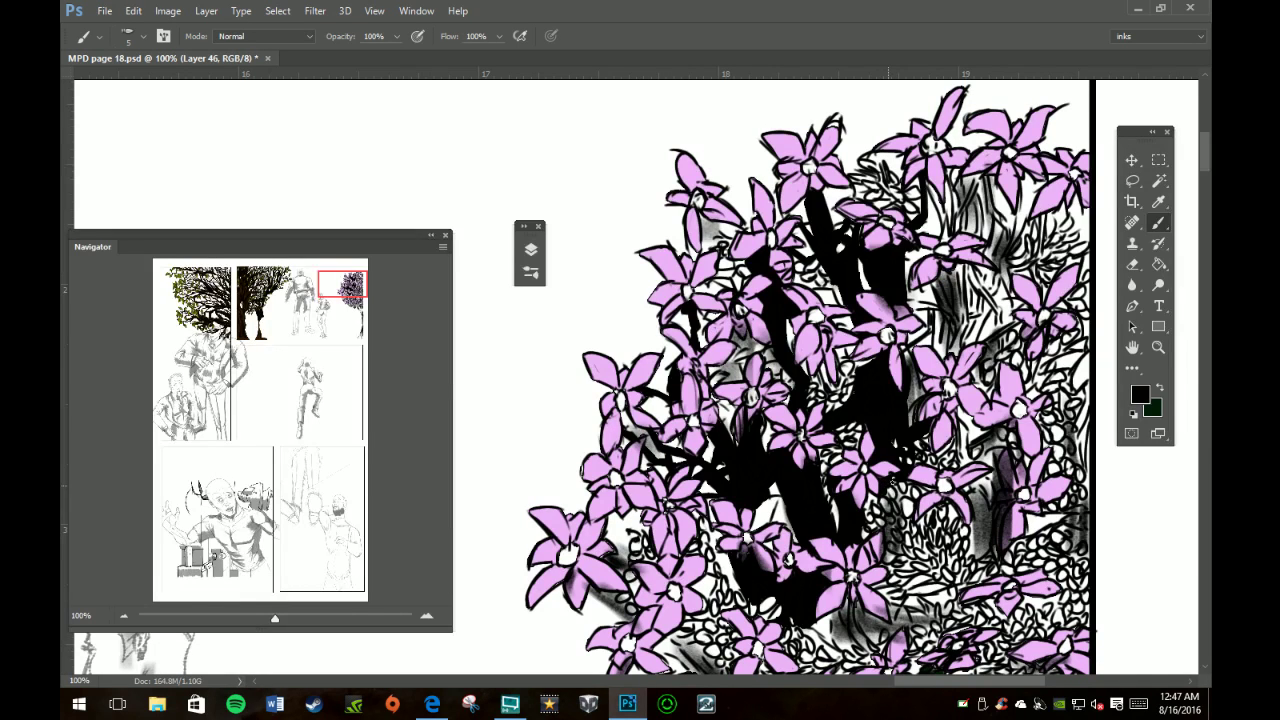
drag(897, 491, 901, 495)
drag(830, 492, 843, 522)
Step: Hatch dark strokes into the gaps among the upper-right flowers
mouse_move(925, 182)
mouse_down()
mouse_move(948, 243)
mouse_move(966, 188)
mouse_move(972, 214)
mouse_move(986, 214)
mouse_up()
mouse_move(988, 178)
mouse_down()
mouse_move(990, 218)
mouse_move(964, 238)
mouse_up()
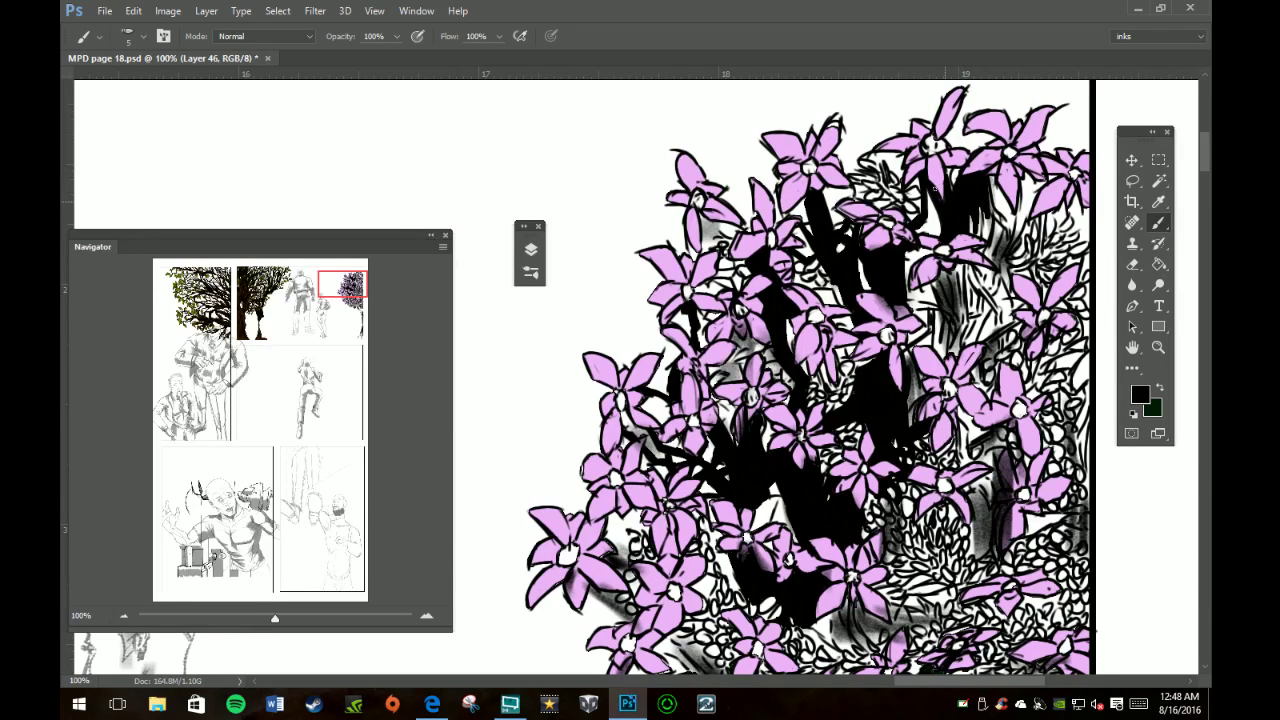
drag(972, 216, 984, 238)
Step: Hatch vertical black strokes into the upper-right and far-right gaps
mouse_move(990, 182)
mouse_down()
mouse_move(988, 216)
mouse_move(1006, 230)
mouse_move(978, 258)
mouse_move(1008, 254)
mouse_move(1022, 228)
mouse_move(1038, 250)
mouse_up()
drag(1042, 218, 1034, 240)
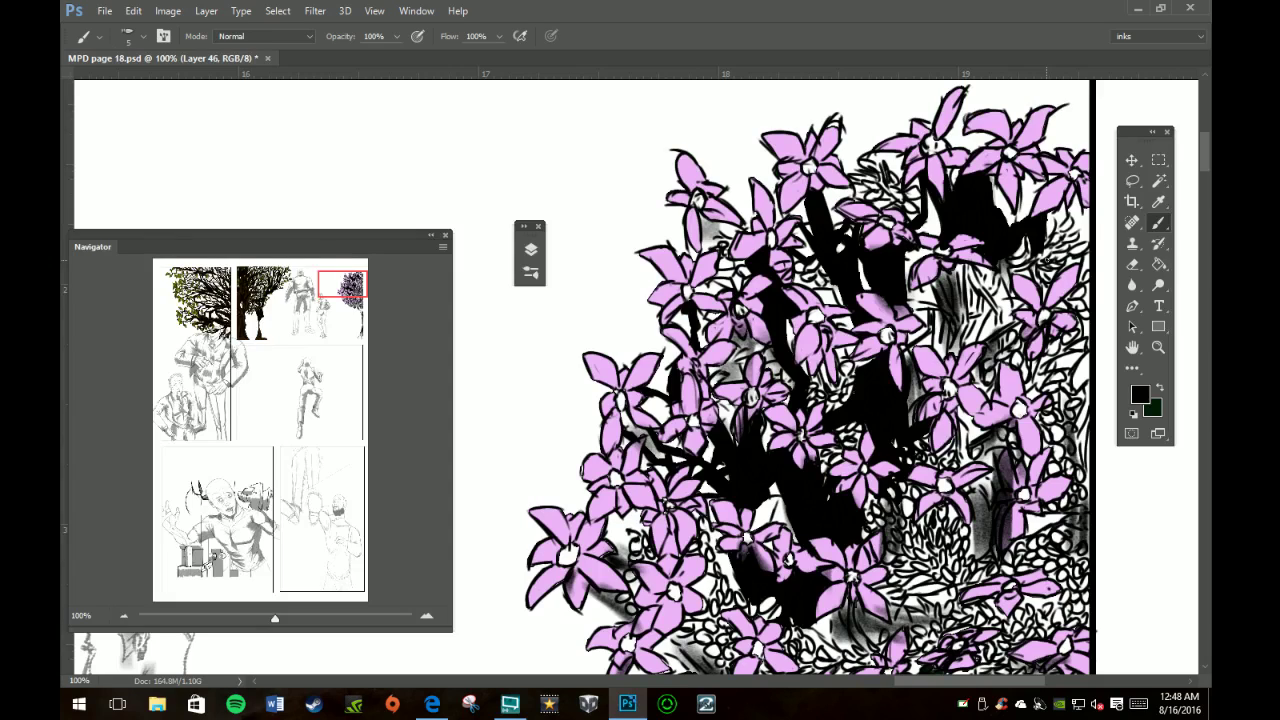
drag(1018, 192, 1020, 220)
drag(1026, 176, 1022, 220)
drag(1026, 176, 1026, 214)
Step: Fill a right-side gap with vertical hatching running along the black mass
drag(936, 326, 940, 352)
drag(934, 282, 944, 362)
drag(950, 316, 963, 356)
mouse_move(968, 290)
mouse_down()
mouse_move(967, 310)
mouse_move(940, 304)
mouse_move(964, 306)
mouse_move(970, 324)
mouse_up()
mouse_move(978, 266)
mouse_down()
mouse_move(984, 328)
mouse_move(971, 336)
mouse_up()
drag(996, 274, 996, 302)
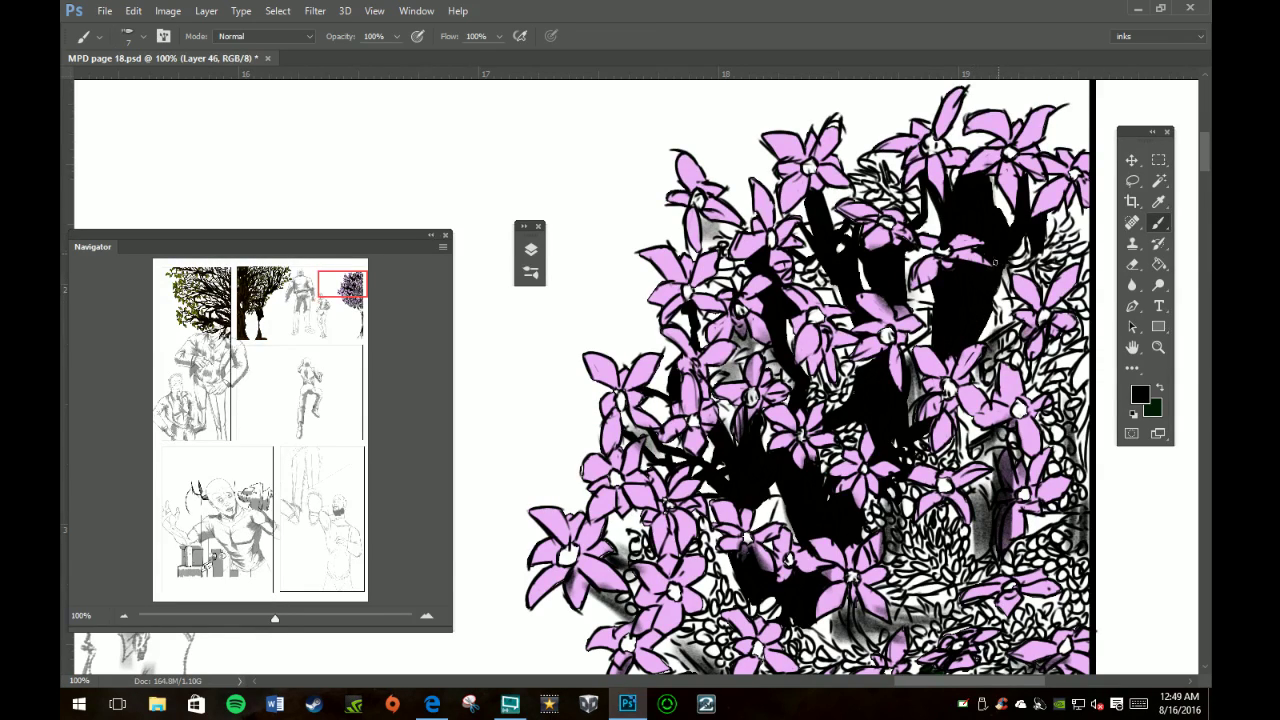
mouse_move(997, 256)
mouse_down()
mouse_move(1020, 260)
mouse_move(1030, 240)
mouse_move(998, 316)
mouse_move(1002, 330)
mouse_move(1008, 288)
mouse_move(1018, 326)
mouse_move(974, 376)
mouse_move(988, 392)
mouse_move(998, 368)
mouse_move(990, 400)
mouse_move(978, 371)
mouse_move(986, 393)
mouse_up()
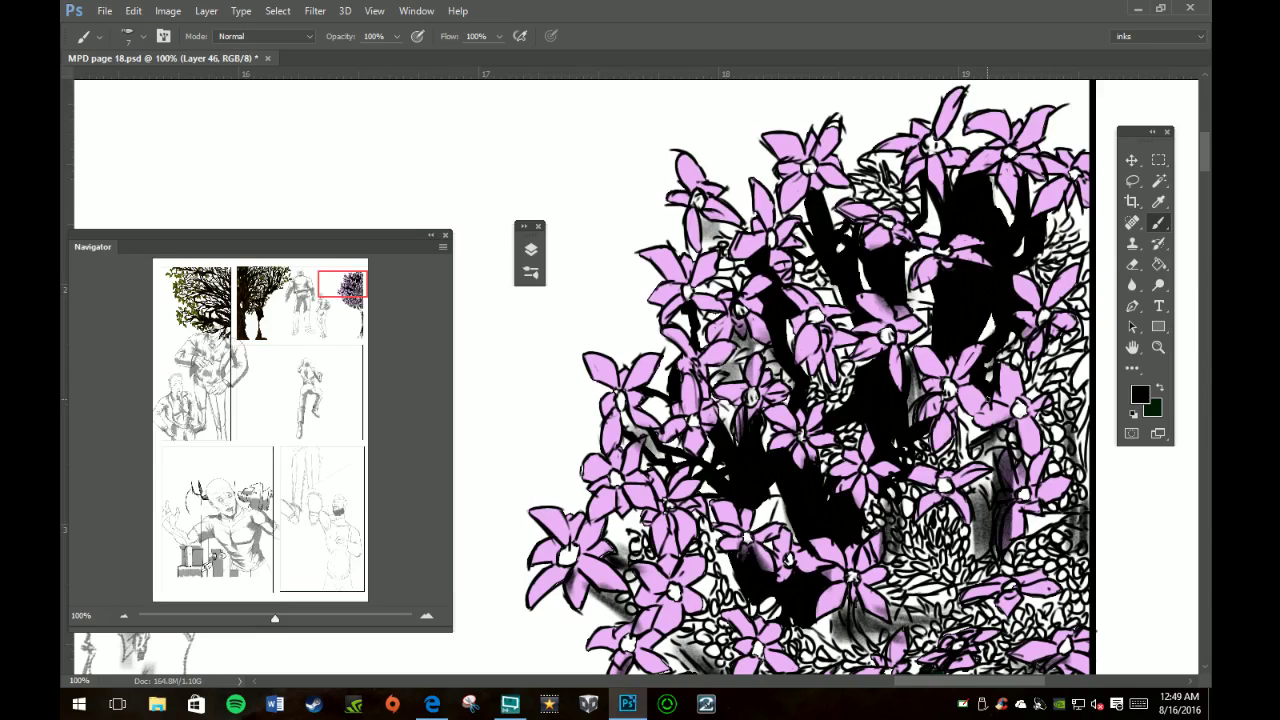
Step: Back on the Brush, paint a short black stroke among the right-side flowers
key(p)
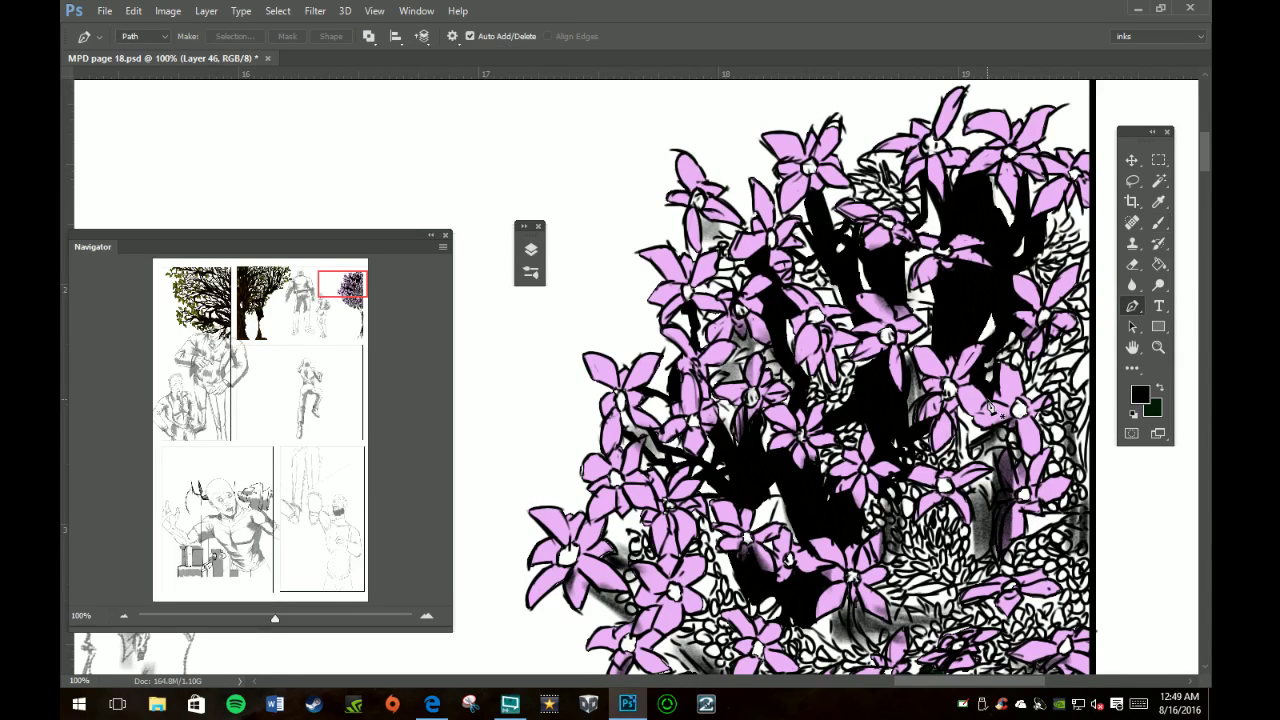
key(b)
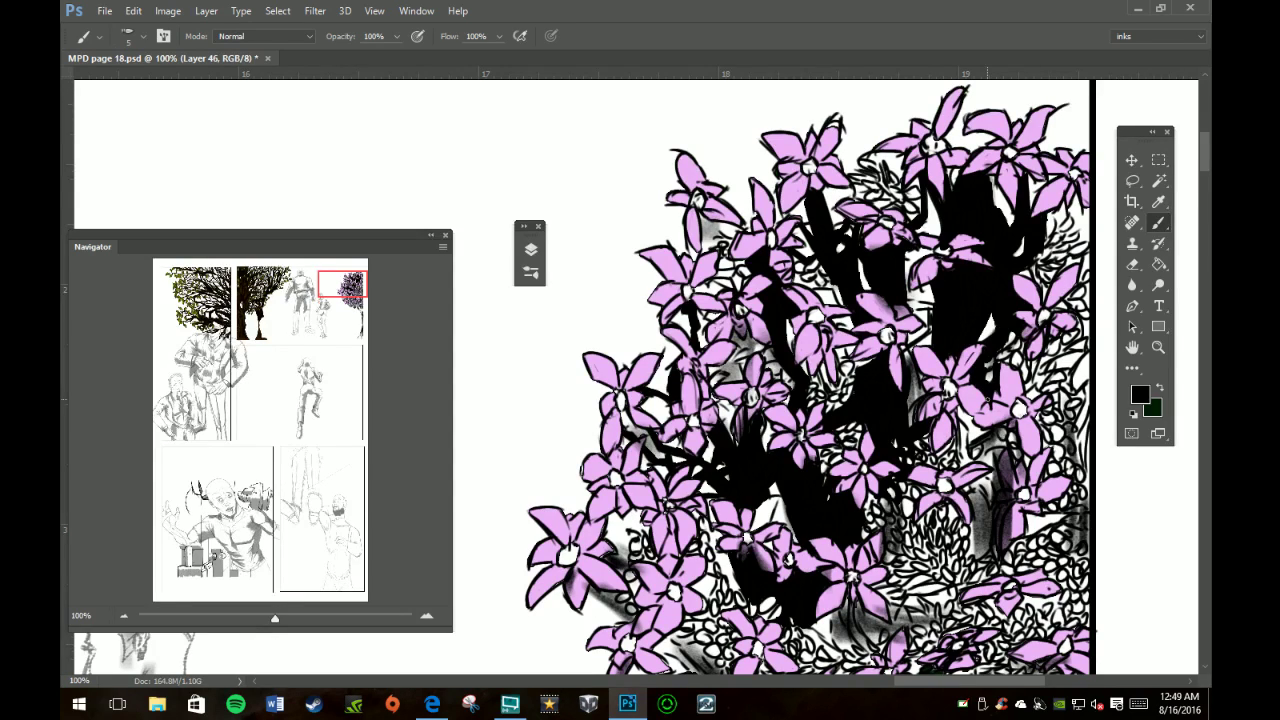
key(e)
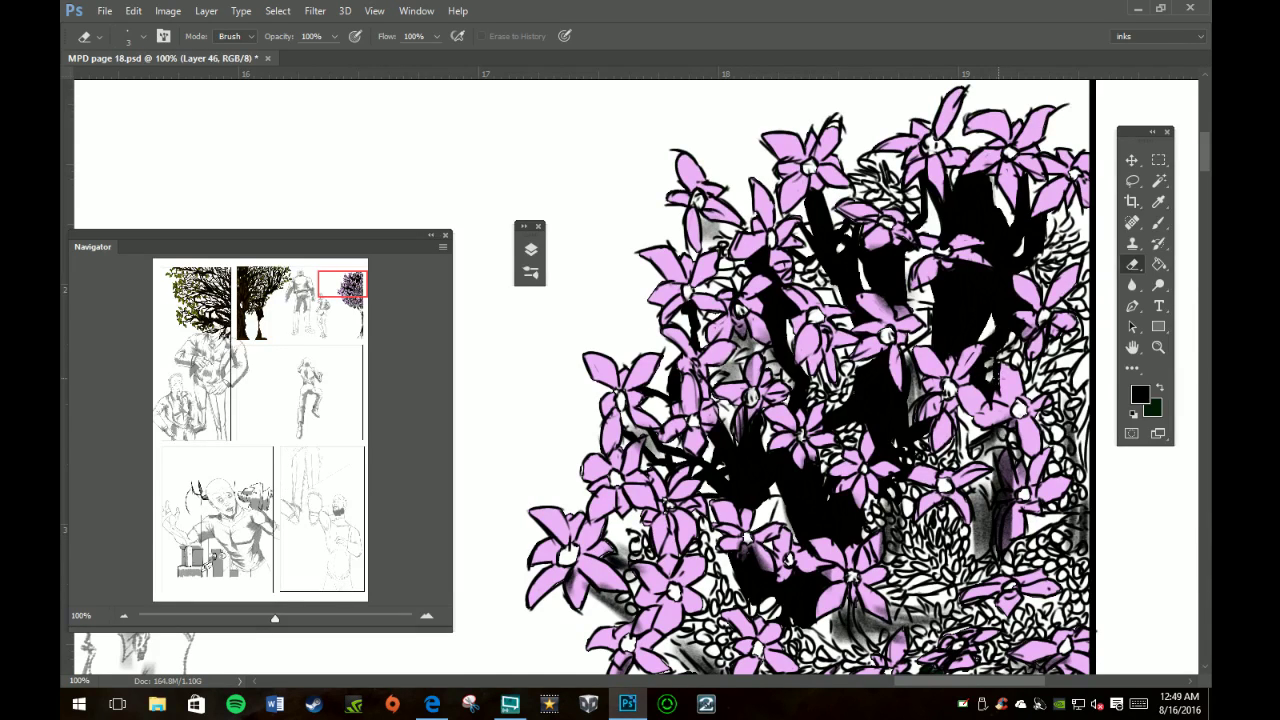
key(b)
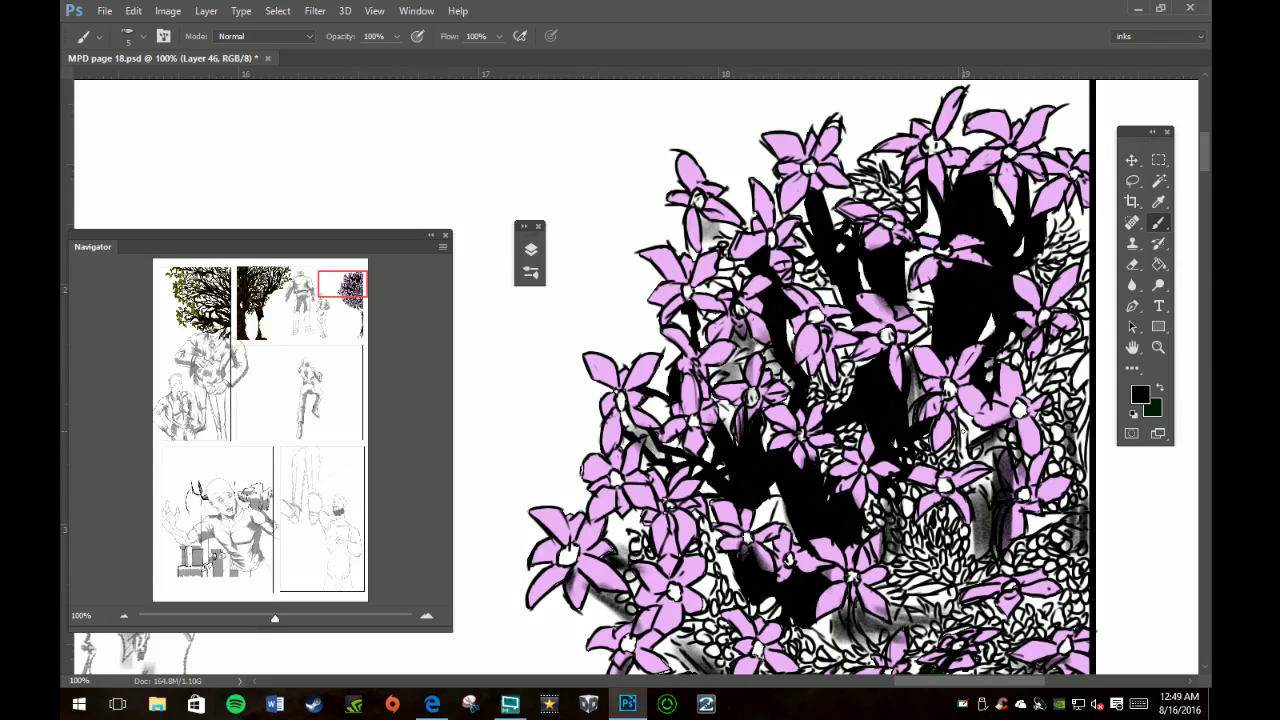
mouse_move(963, 426)
mouse_down()
mouse_move(961, 467)
mouse_move(1006, 446)
mouse_up()
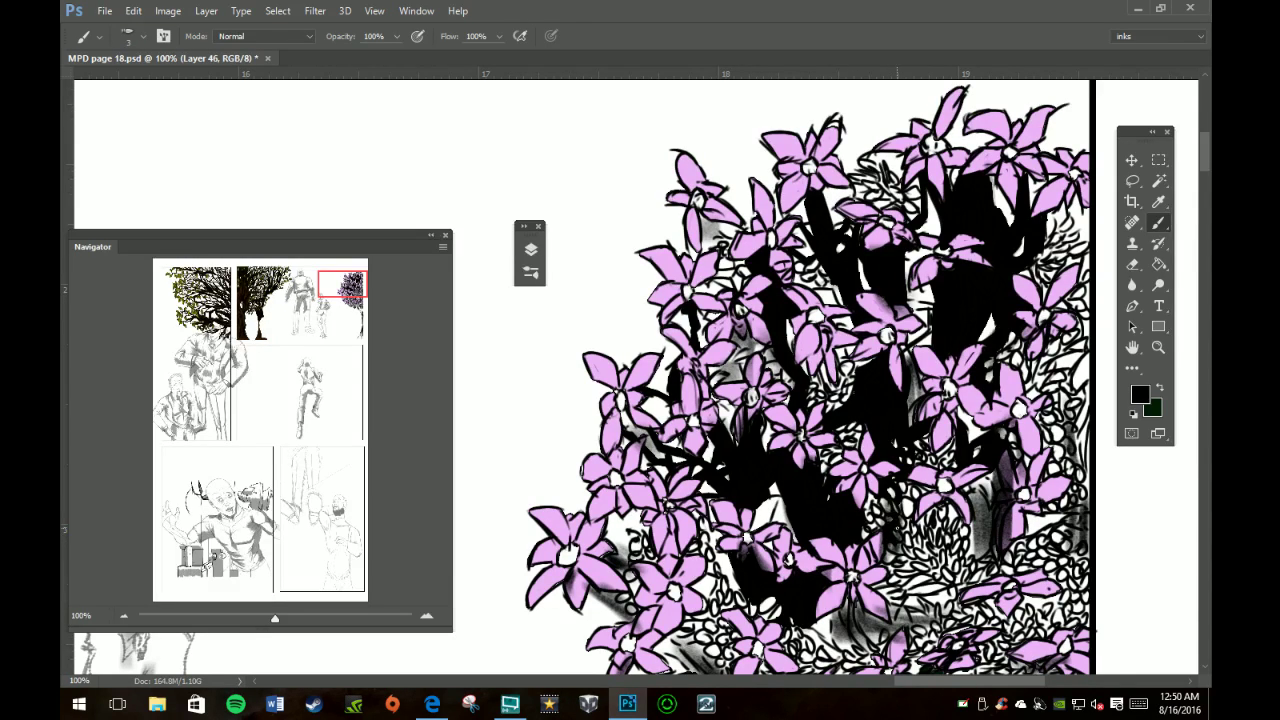
click(531, 272)
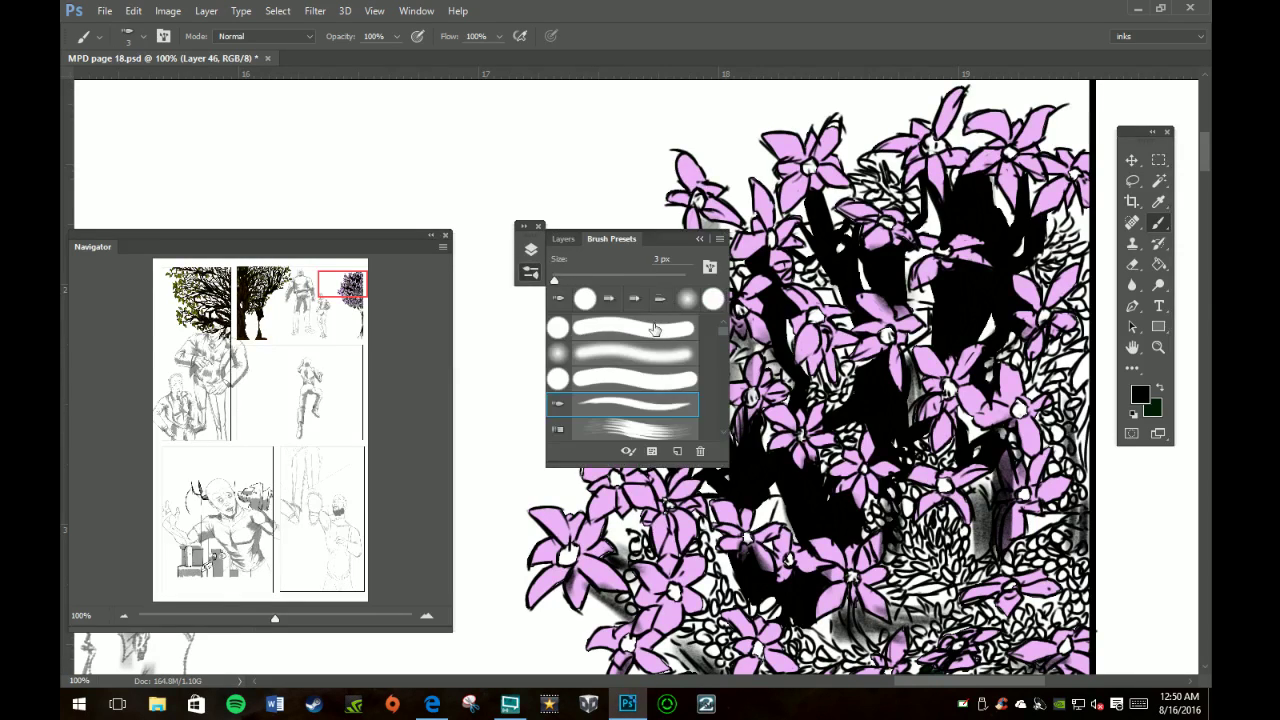
click(699, 238)
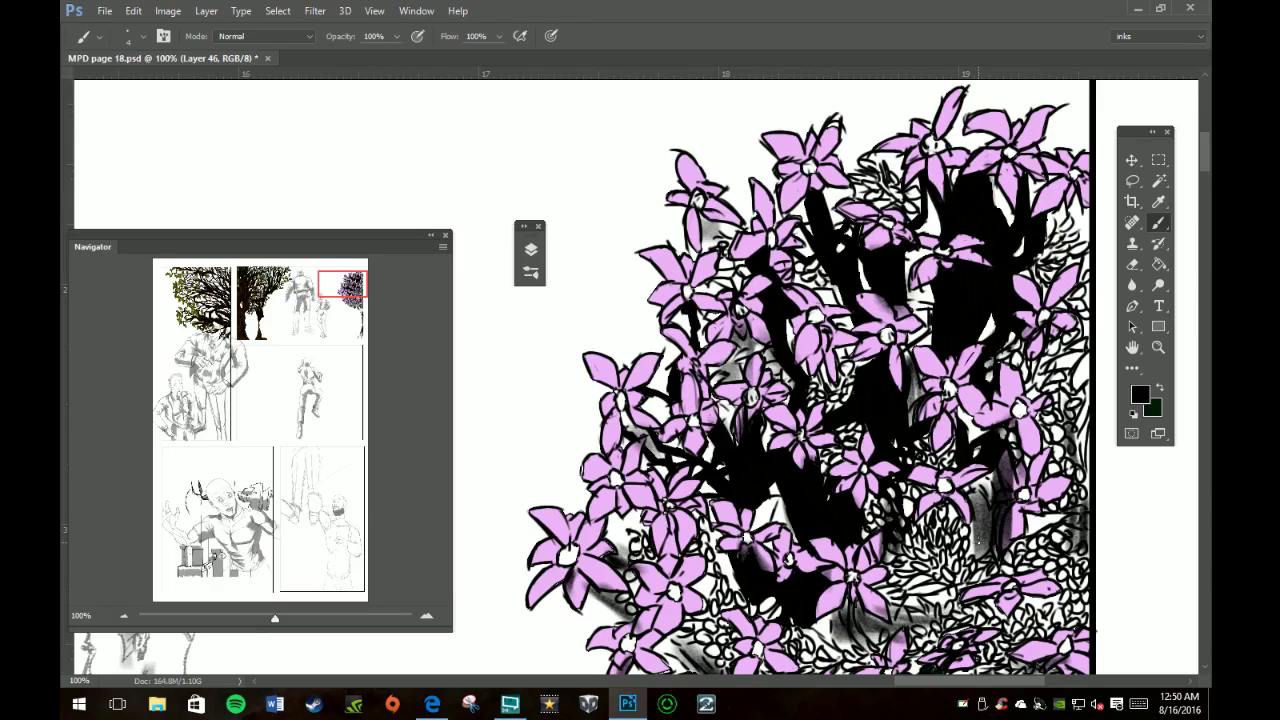
Step: Add dark hatching and small black marks along the bush's right edge
mouse_move(970, 497)
mouse_down()
mouse_move(986, 524)
mouse_move(966, 490)
mouse_move(995, 470)
mouse_move(984, 546)
mouse_move(978, 510)
mouse_move(968, 542)
mouse_move(970, 556)
mouse_move(990, 542)
mouse_move(994, 556)
mouse_up()
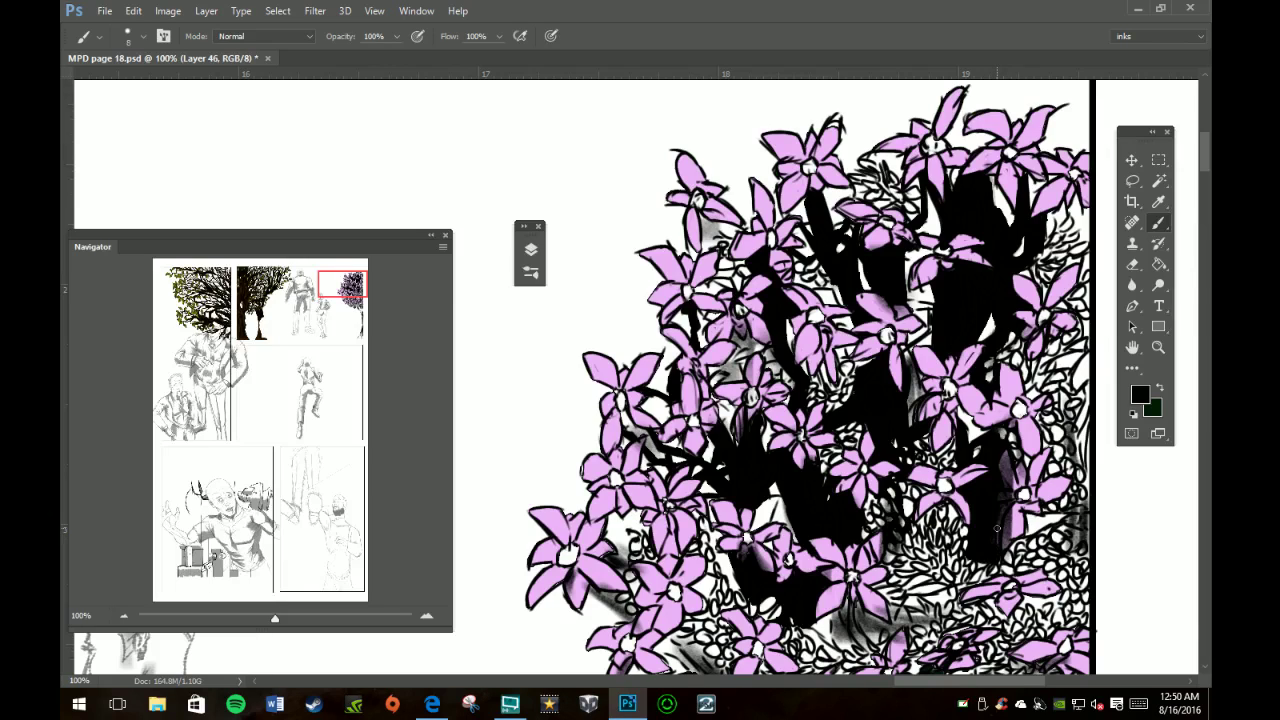
mouse_move(1092, 398)
mouse_down()
mouse_move(1084, 420)
mouse_move(1080, 398)
mouse_move(1084, 430)
mouse_move(1078, 418)
mouse_move(1062, 434)
mouse_move(1090, 490)
mouse_up()
drag(1090, 382, 1088, 394)
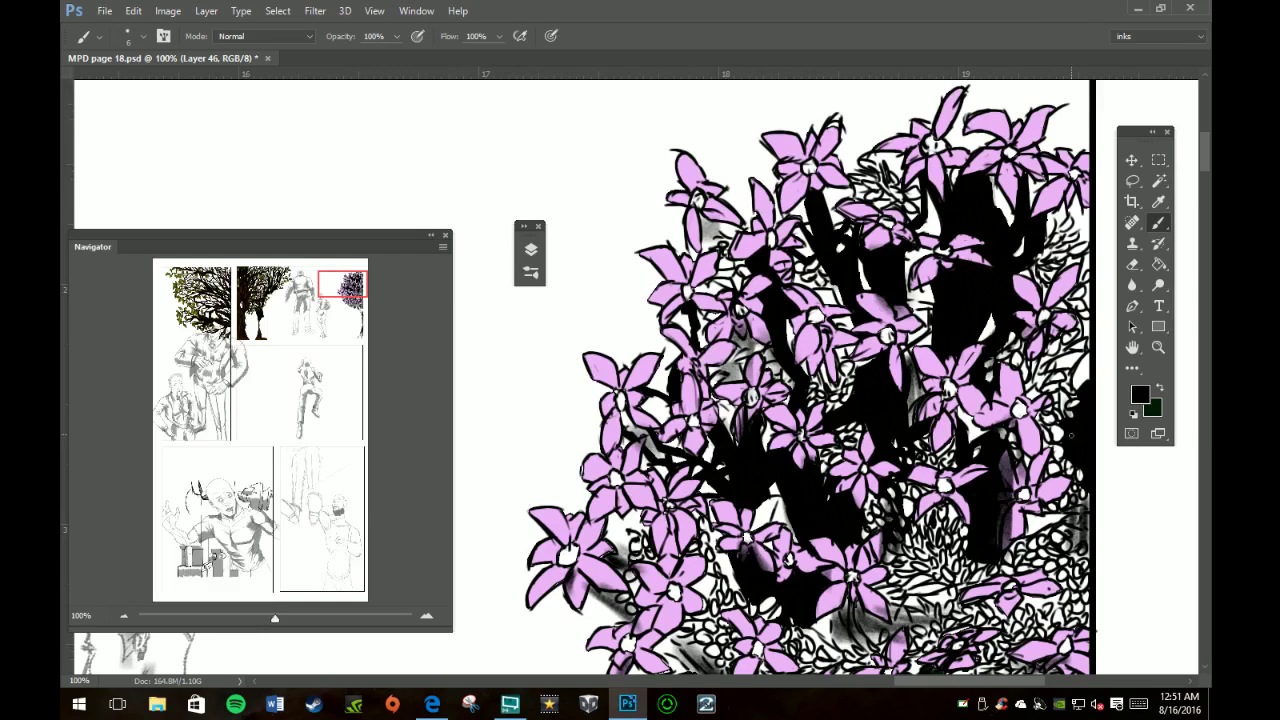
mouse_move(1062, 418)
mouse_down()
mouse_move(1056, 393)
mouse_move(1060, 416)
mouse_move(1028, 470)
mouse_up()
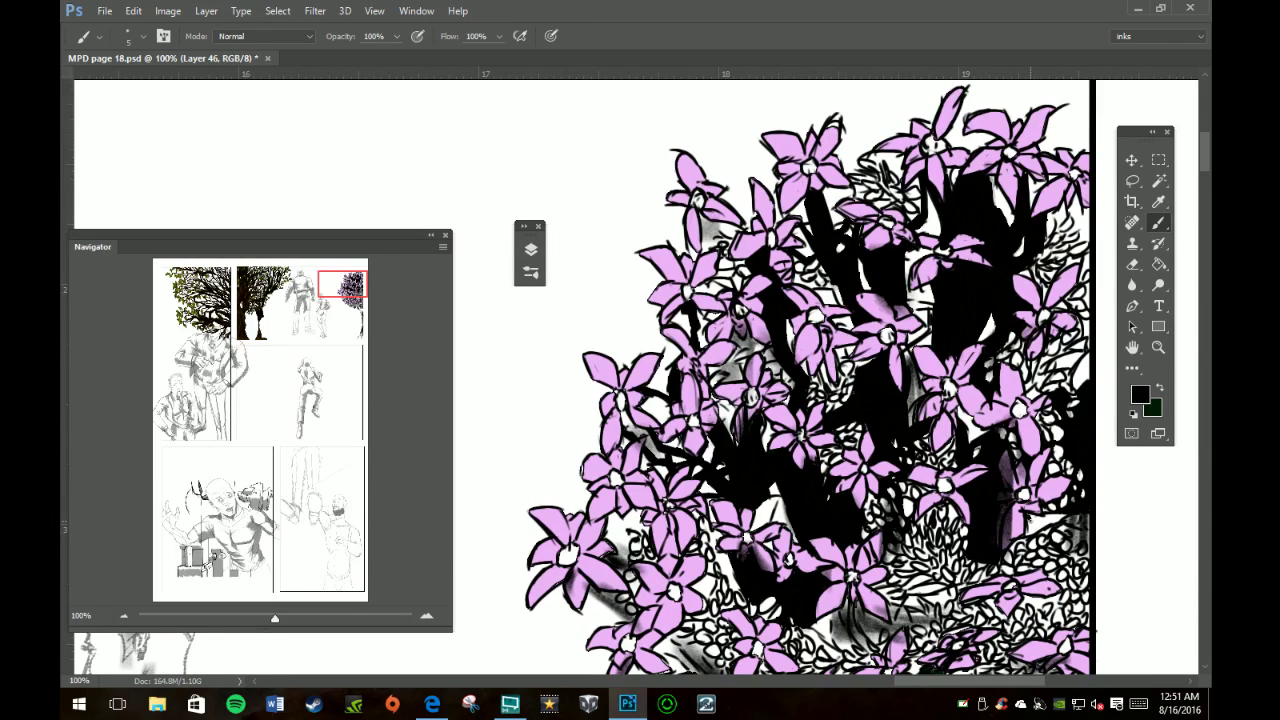
mouse_move(1028, 518)
mouse_down()
mouse_move(1066, 517)
mouse_move(1034, 532)
mouse_move(1076, 532)
mouse_move(1064, 525)
mouse_up()
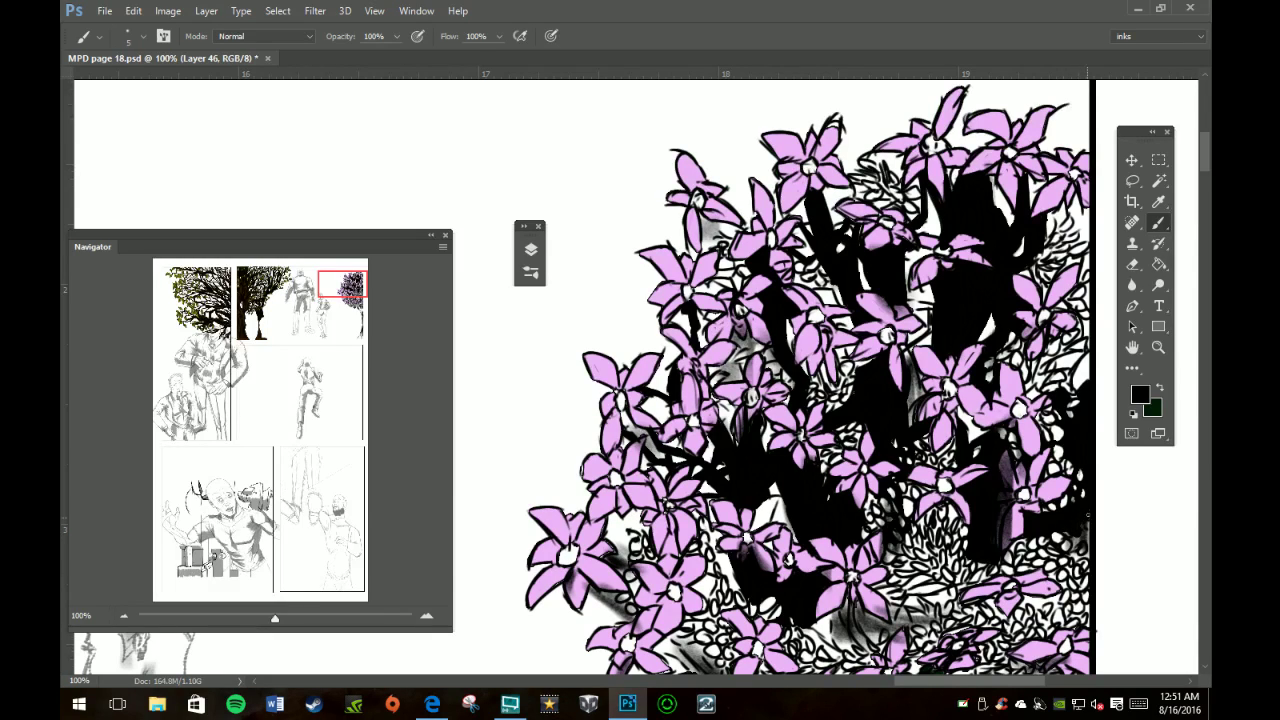
mouse_move(1074, 542)
mouse_down()
mouse_move(1080, 563)
mouse_move(1086, 522)
mouse_up()
Step: Pan down to the lower bush and fill its dark foliage gaps with black
key(space)
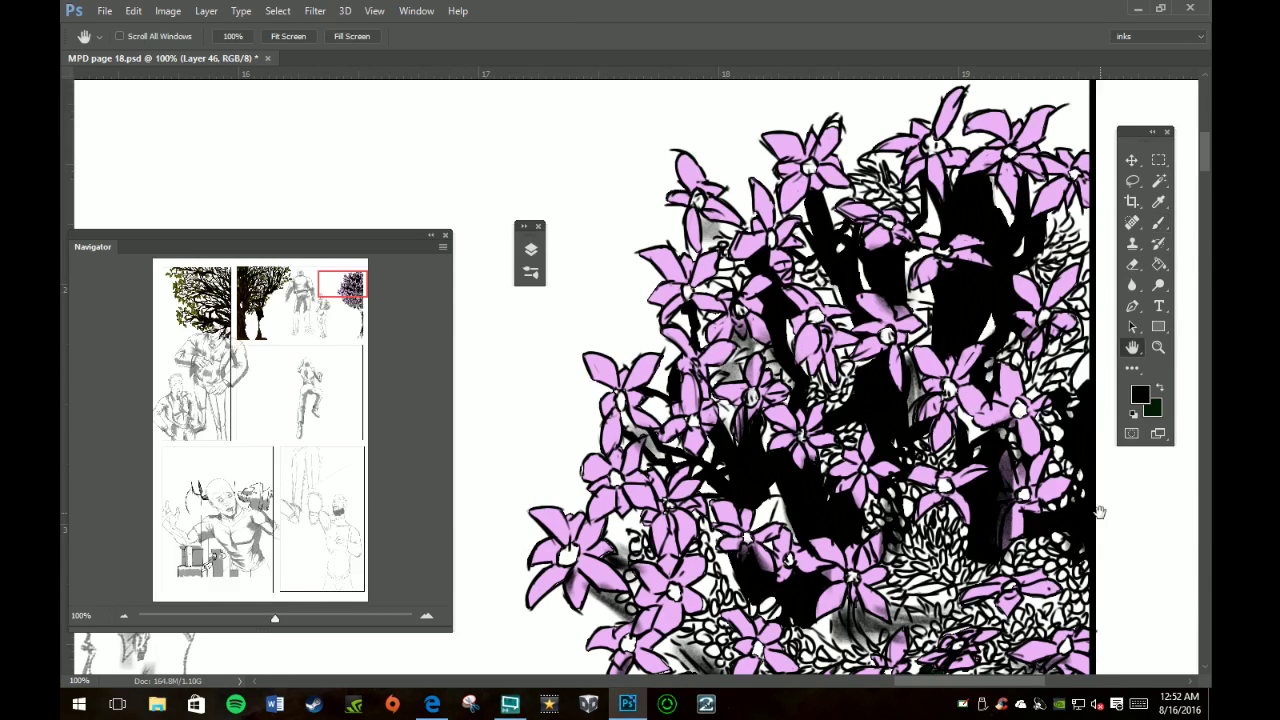
drag(960, 540, 885, 200)
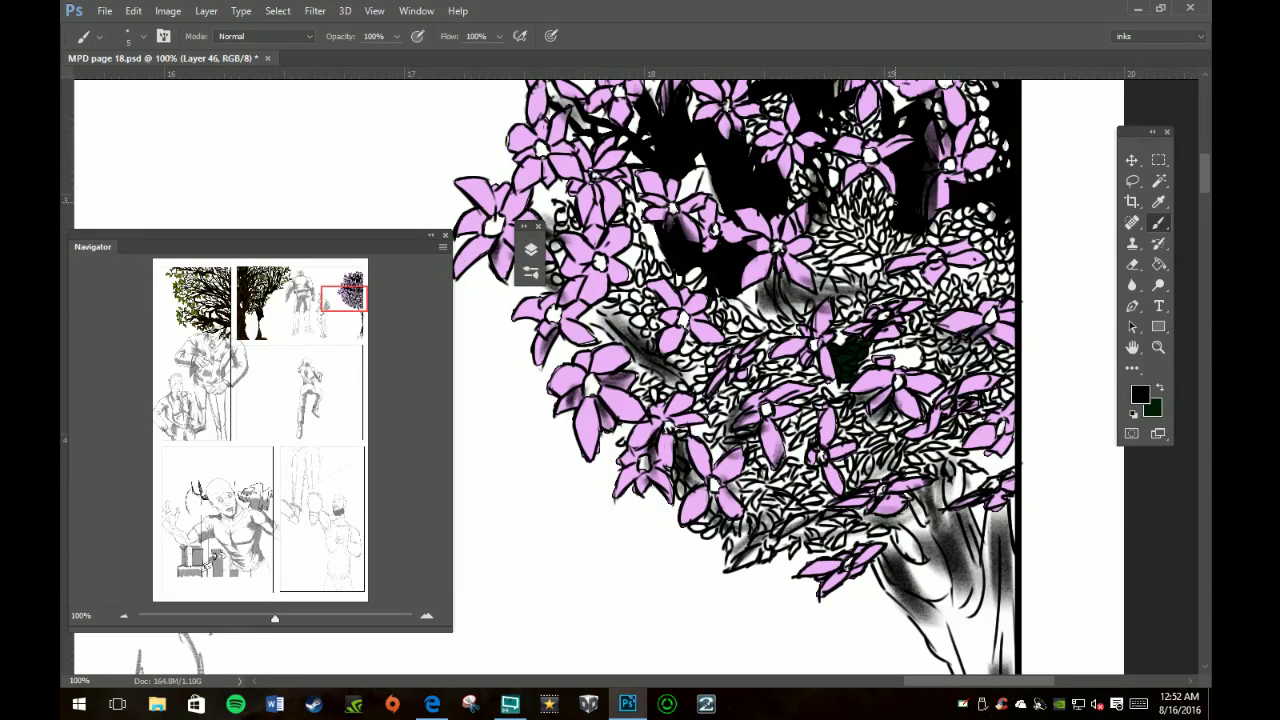
mouse_move(587, 316)
mouse_down()
mouse_move(612, 304)
mouse_move(594, 308)
mouse_move(618, 316)
mouse_move(596, 318)
mouse_move(608, 332)
mouse_move(622, 344)
mouse_move(614, 326)
mouse_move(628, 318)
mouse_move(646, 344)
mouse_move(638, 360)
mouse_move(658, 368)
mouse_move(652, 336)
mouse_move(657, 375)
mouse_move(688, 380)
mouse_up()
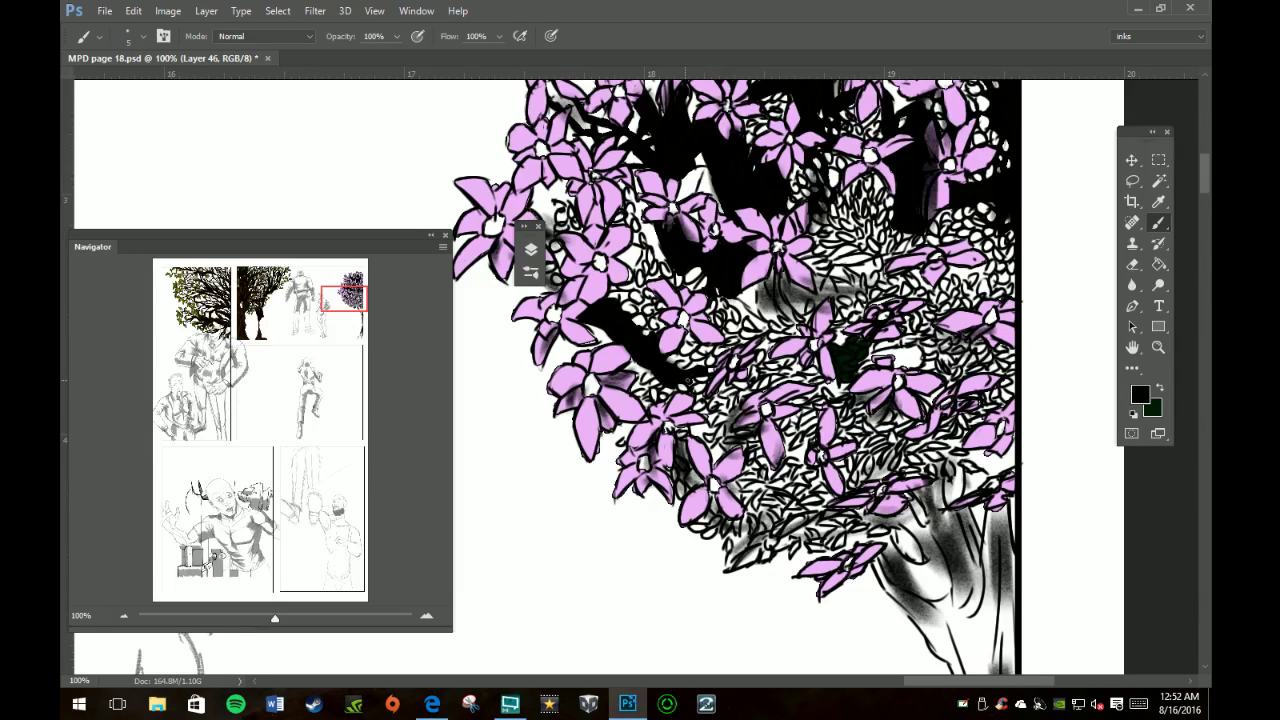
drag(651, 367, 603, 321)
drag(674, 388, 666, 391)
drag(728, 295, 763, 326)
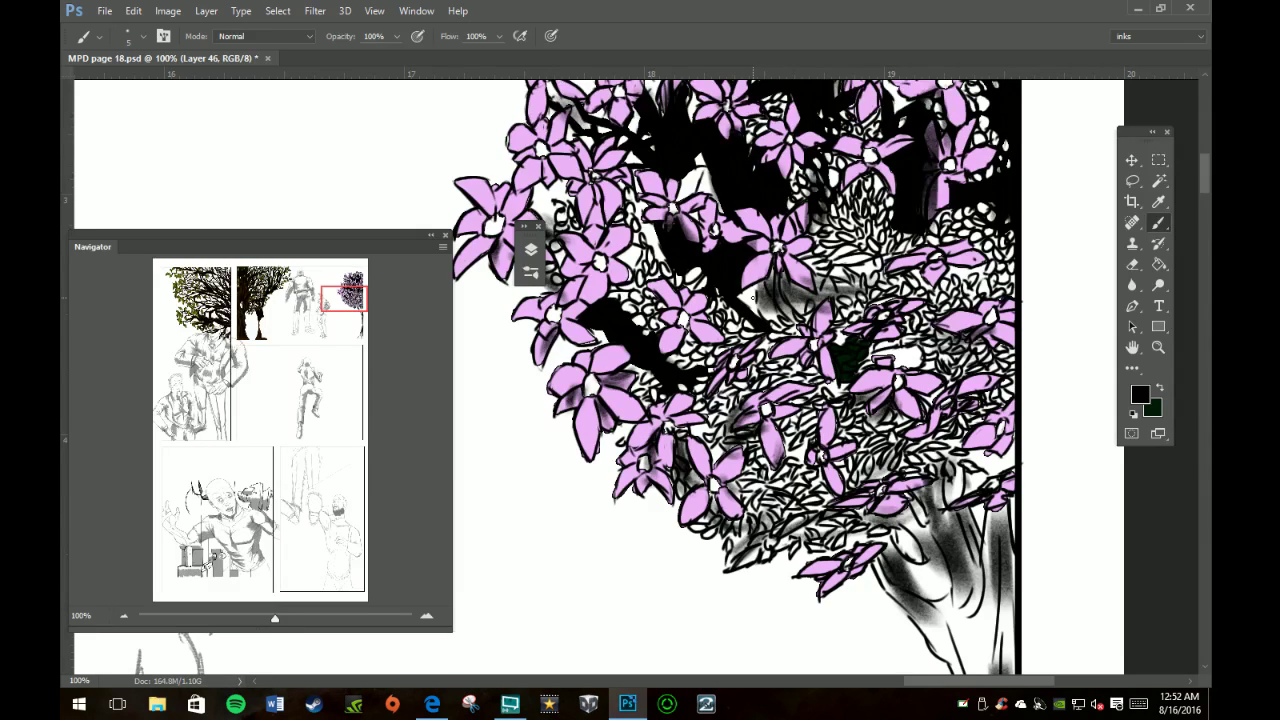
mouse_move(778, 276)
mouse_down()
mouse_move(795, 322)
mouse_move(770, 274)
mouse_up()
drag(762, 300, 760, 283)
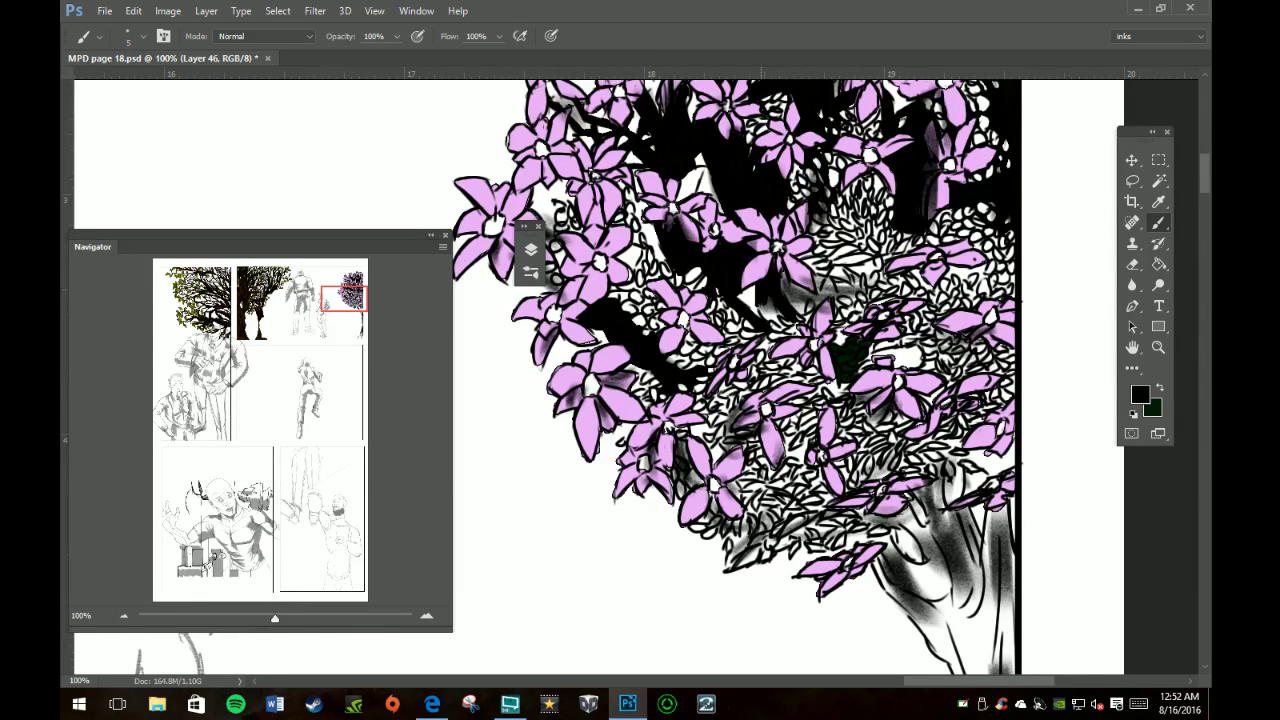
drag(768, 320, 770, 298)
key(space)
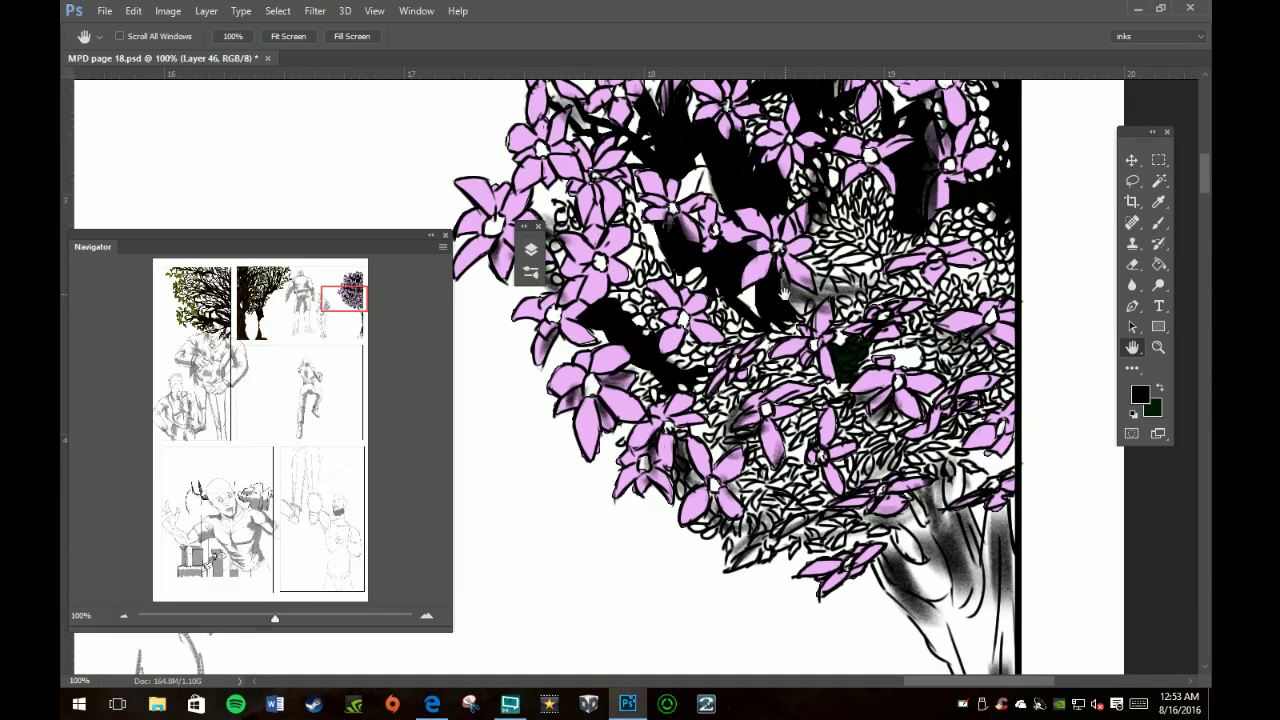
Step: Bring the bush trunk into view and add dark marks among the flowers and around the knothole
drag(955, 475, 838, 284)
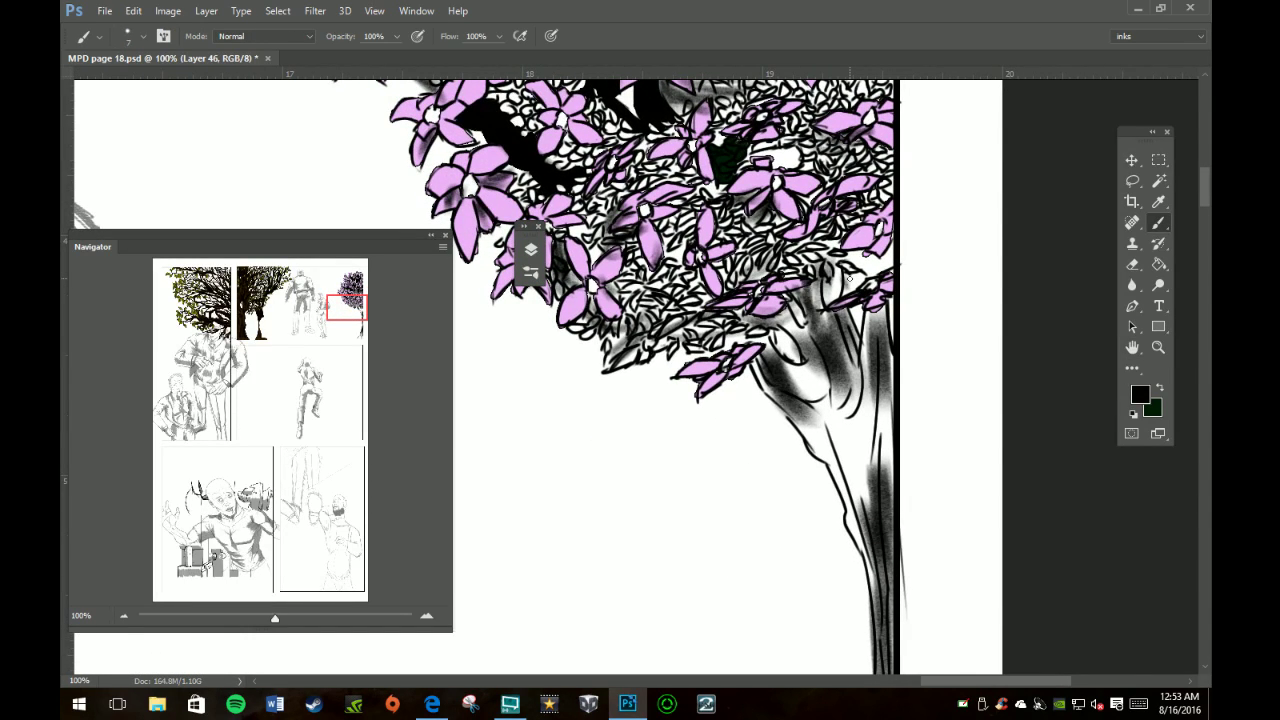
drag(745, 318, 757, 322)
mouse_move(778, 322)
mouse_down()
mouse_move(798, 350)
mouse_move(779, 342)
mouse_move(805, 345)
mouse_move(782, 318)
mouse_move(793, 322)
mouse_move(808, 291)
mouse_up()
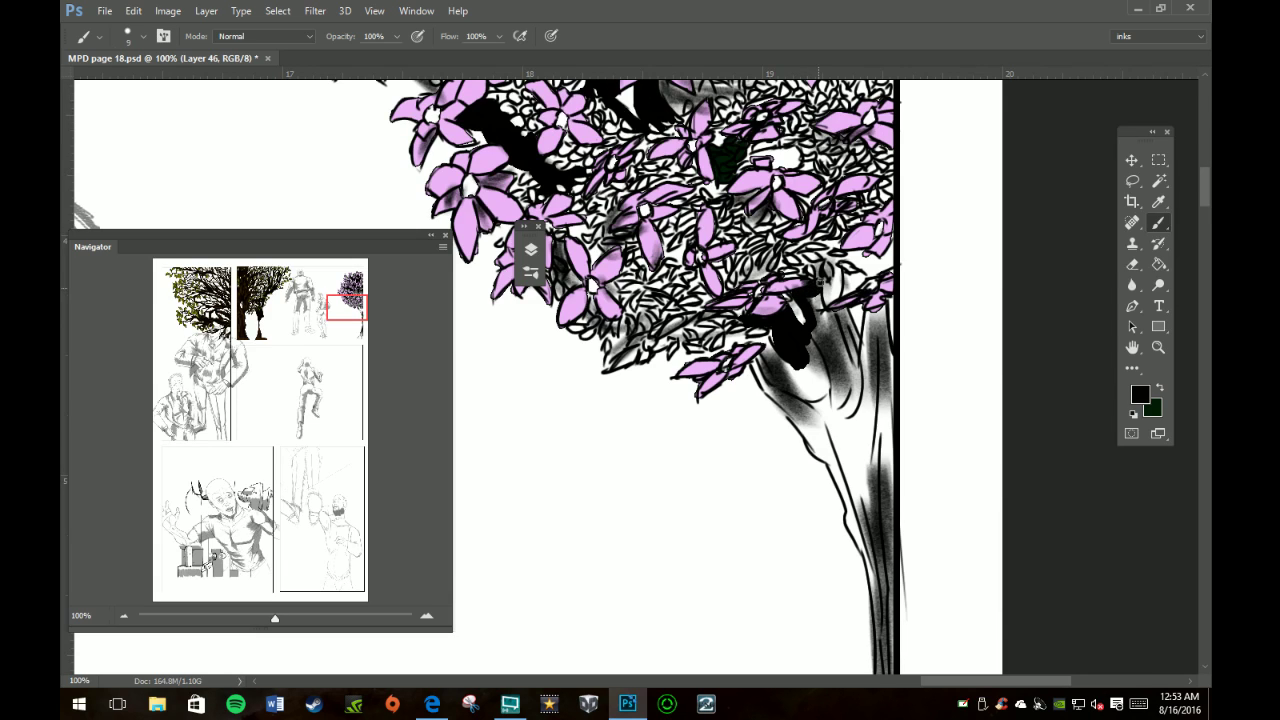
mouse_move(821, 297)
mouse_down()
mouse_move(822, 328)
mouse_move(810, 297)
mouse_move(821, 350)
mouse_move(841, 314)
mouse_up()
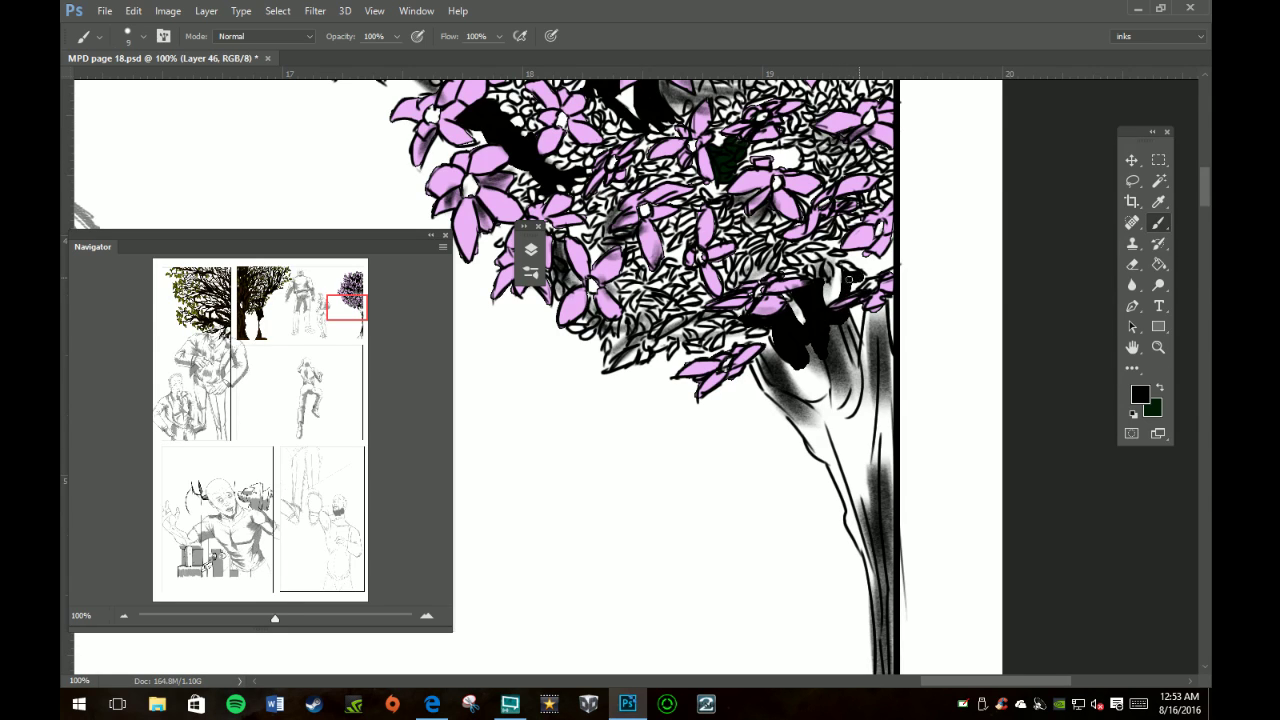
mouse_move(864, 277)
mouse_down()
mouse_move(859, 264)
mouse_move(886, 264)
mouse_move(870, 272)
mouse_up()
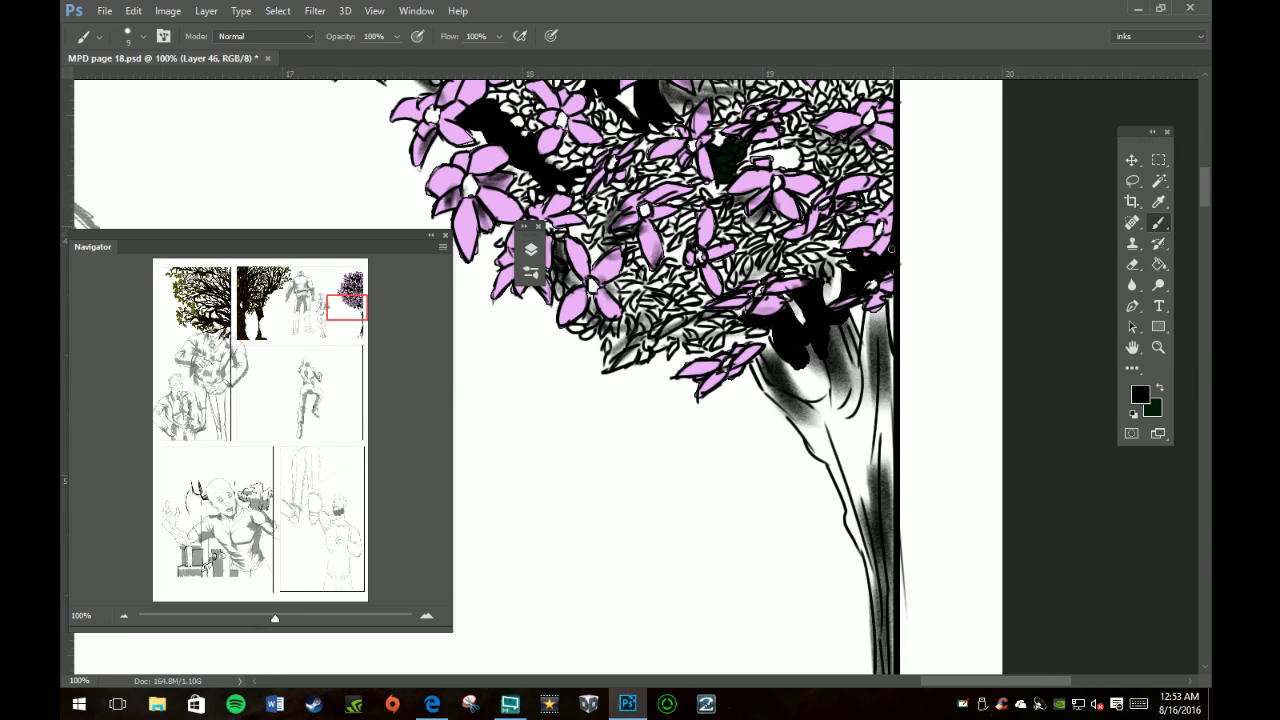
Step: Shade the trunk's upper-right edge dark and fill the upper trunk solid black with a size-25 brush
mouse_move(880, 328)
mouse_down()
mouse_move(880, 306)
mouse_move(888, 360)
mouse_up()
mouse_move(876, 310)
mouse_down()
mouse_move(856, 355)
mouse_move(887, 384)
mouse_move(890, 430)
mouse_up()
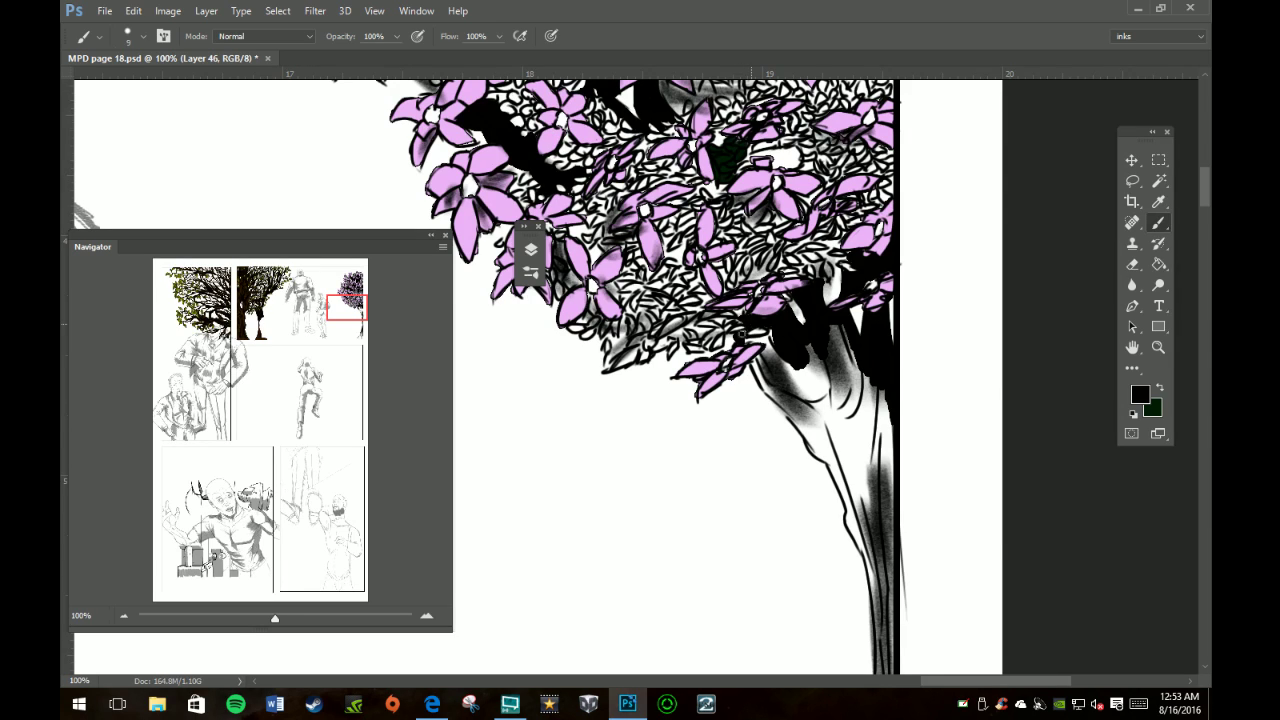
mouse_move(758, 342)
mouse_down()
mouse_move(777, 366)
mouse_move(758, 368)
mouse_move(776, 396)
mouse_move(777, 361)
mouse_move(797, 377)
mouse_move(830, 324)
mouse_move(805, 372)
mouse_move(830, 355)
mouse_move(785, 385)
mouse_move(798, 416)
mouse_move(830, 375)
mouse_move(857, 357)
mouse_move(840, 390)
mouse_move(864, 362)
mouse_up()
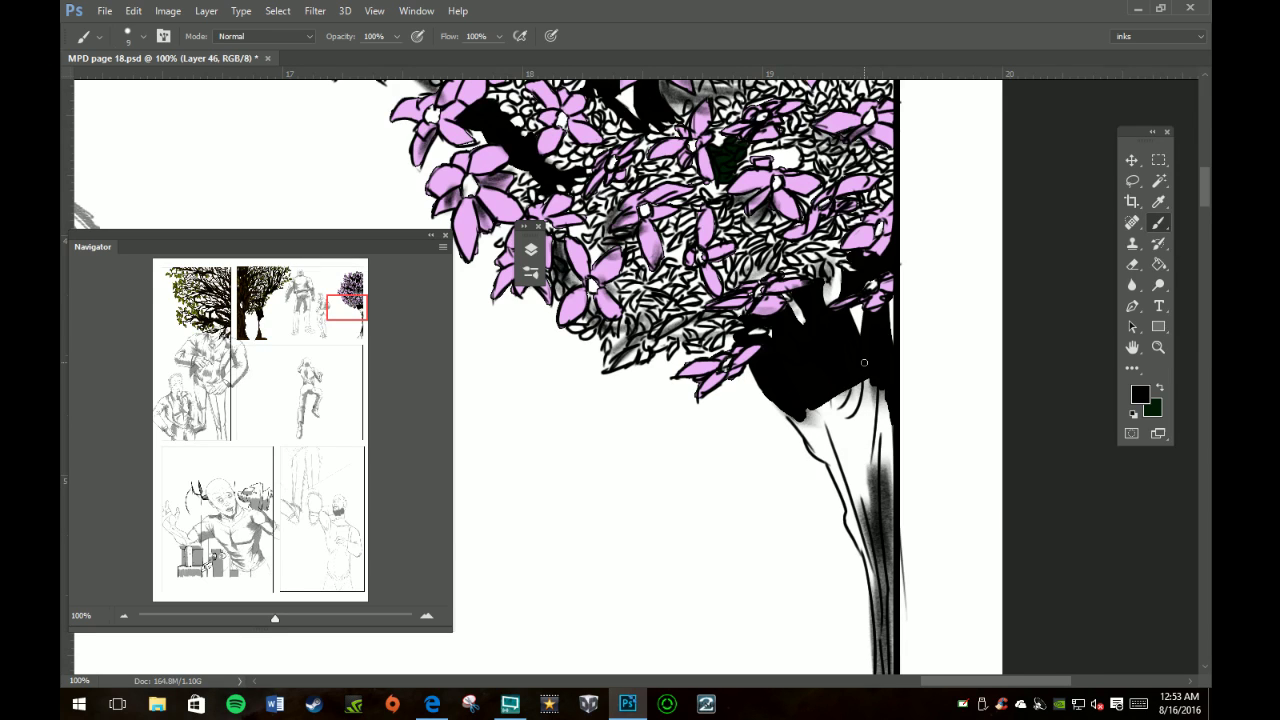
key(bracketright)
key(bracketright)
key(bracketright)
mouse_move(799, 409)
mouse_down()
mouse_move(830, 457)
mouse_move(834, 420)
mouse_move(878, 395)
mouse_move(886, 477)
mouse_move(866, 505)
mouse_move(850, 505)
mouse_move(840, 453)
mouse_move(894, 471)
mouse_move(897, 491)
mouse_move(888, 454)
mouse_move(884, 484)
mouse_up()
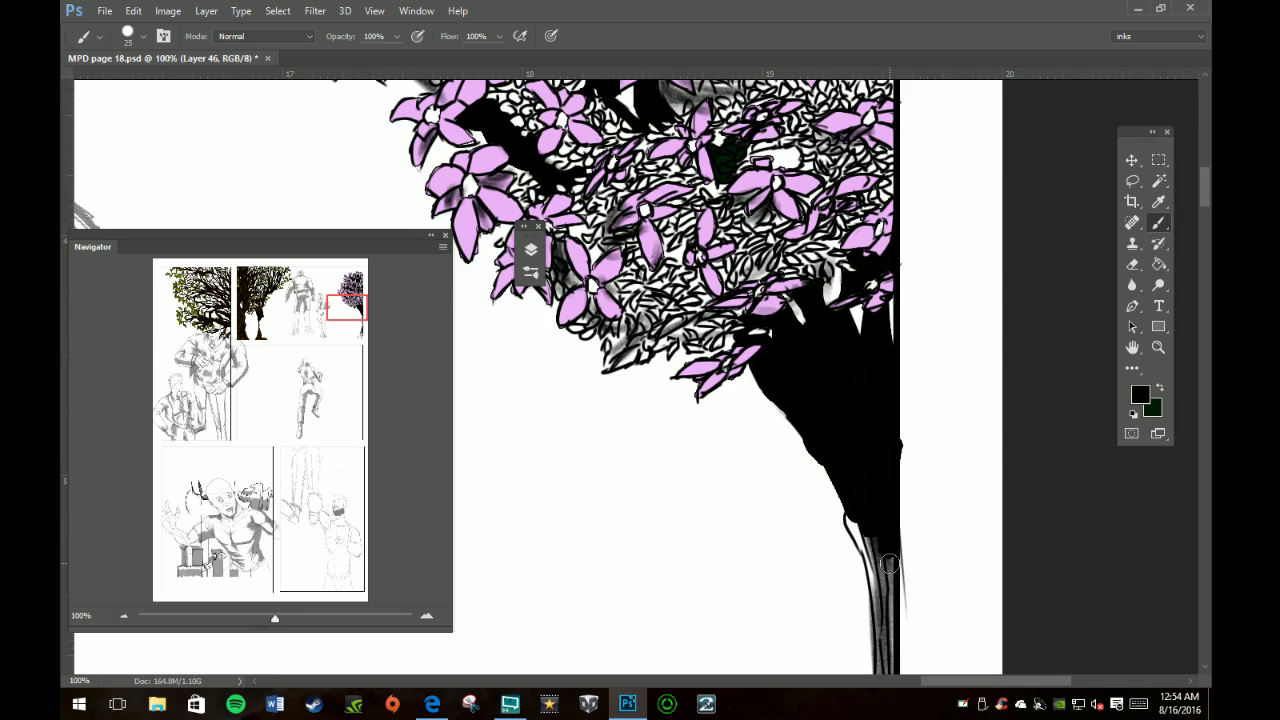
Step: Pan the canvas up to show the lower part of the trunk
key(e)
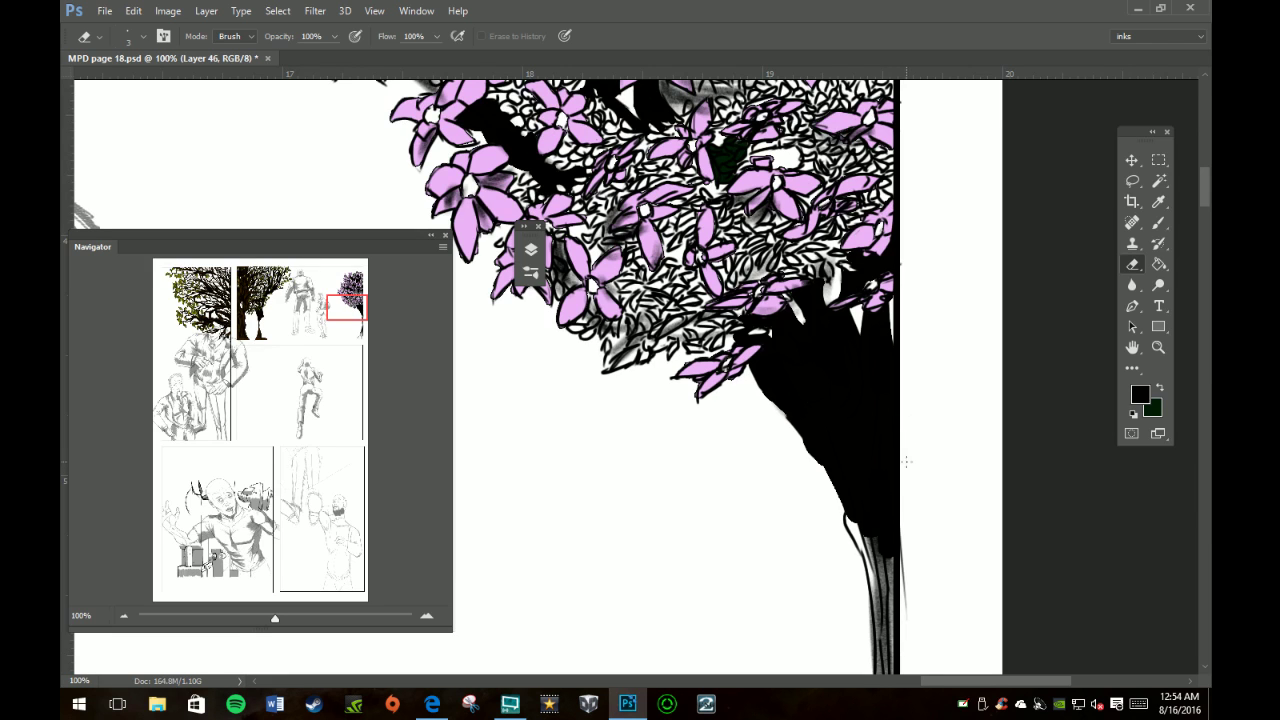
key(space)
mouse_move(883, 530)
mouse_down()
mouse_move(873, 379)
mouse_move(798, 187)
mouse_up()
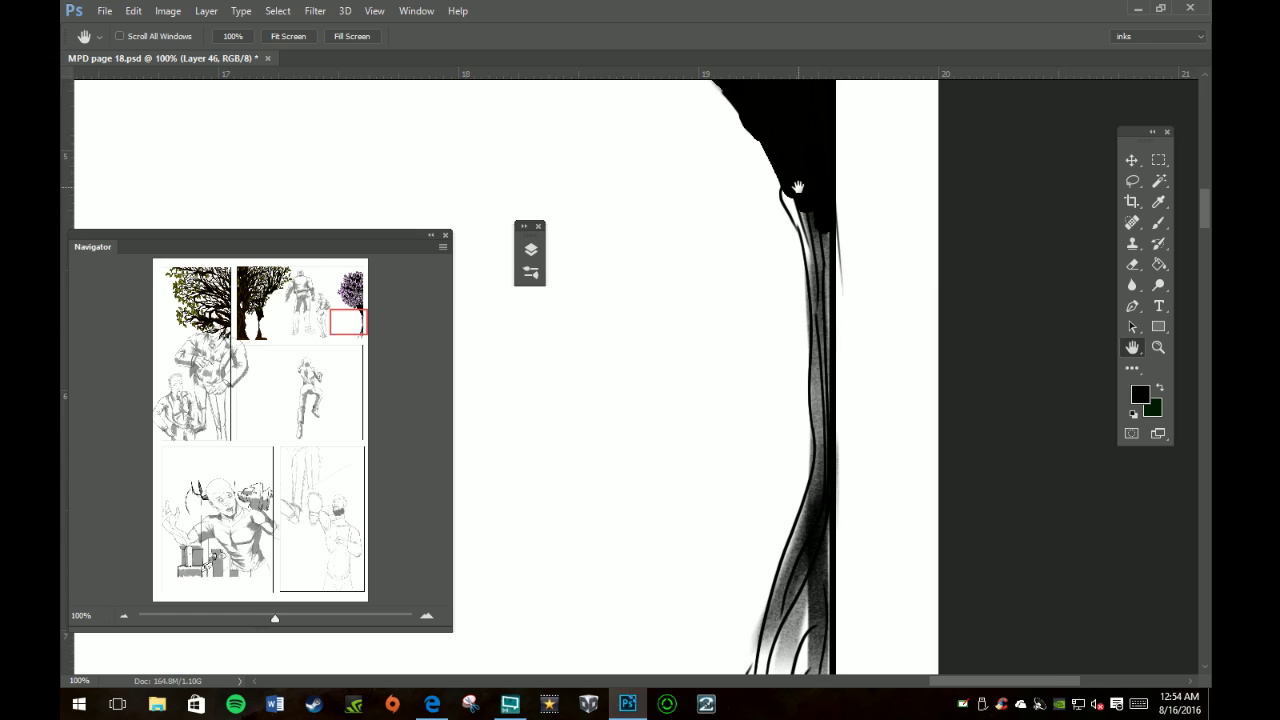
Step: Ink the white gaps below the trunk's shadow black with a size-9 brush
key(b)
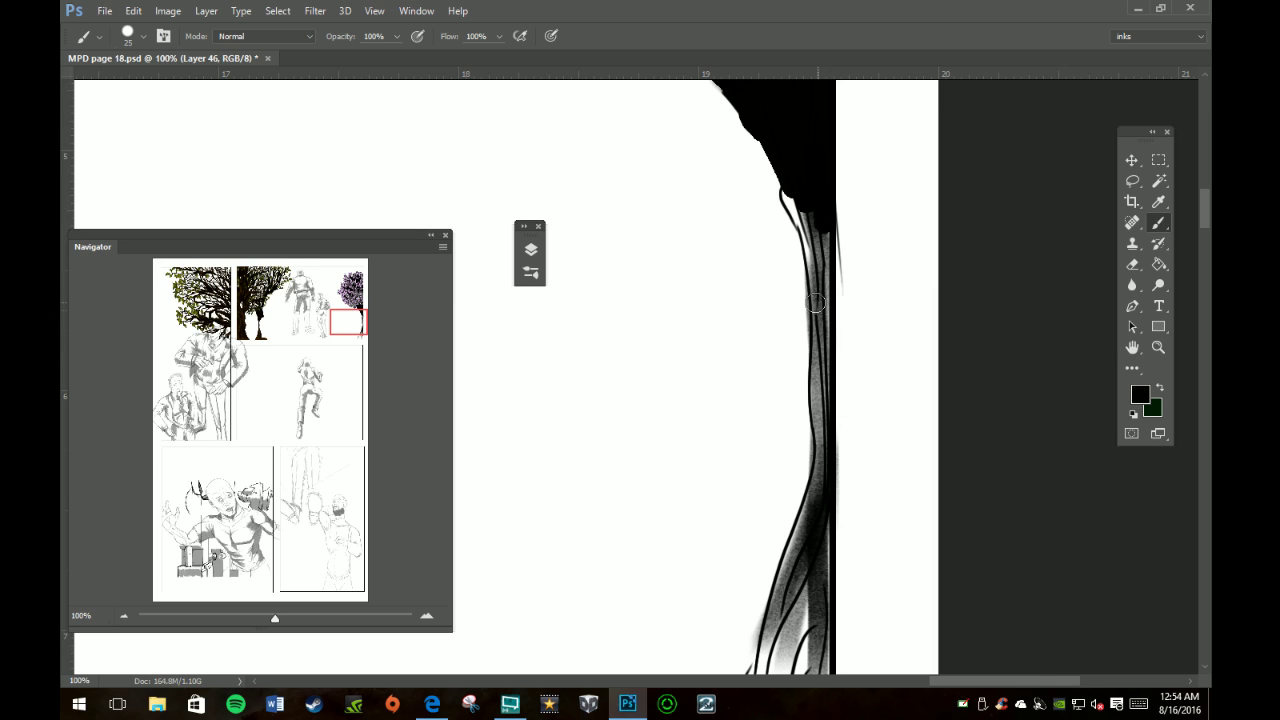
key(bracketleft)
key(bracketleft)
key(bracketleft)
drag(785, 193, 826, 227)
mouse_move(807, 240)
mouse_down()
mouse_move(802, 215)
mouse_move(816, 318)
mouse_move(822, 275)
mouse_move(826, 428)
mouse_move(785, 575)
mouse_move(804, 555)
mouse_move(800, 585)
mouse_move(810, 557)
mouse_move(826, 605)
mouse_move(759, 514)
mouse_up()
Step: With a size-15 brush, fill the lower trunk strands black down to the panel border
key(h)
key(b)
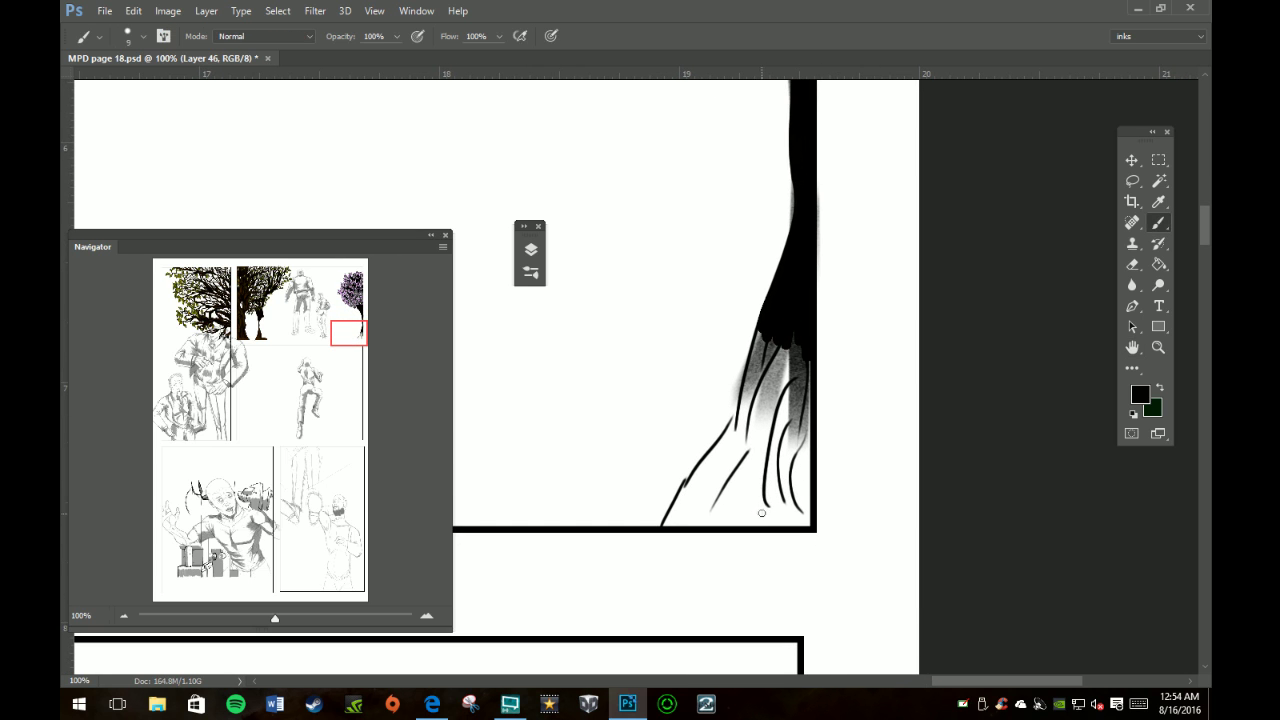
key(bracketright)
drag(767, 326, 740, 432)
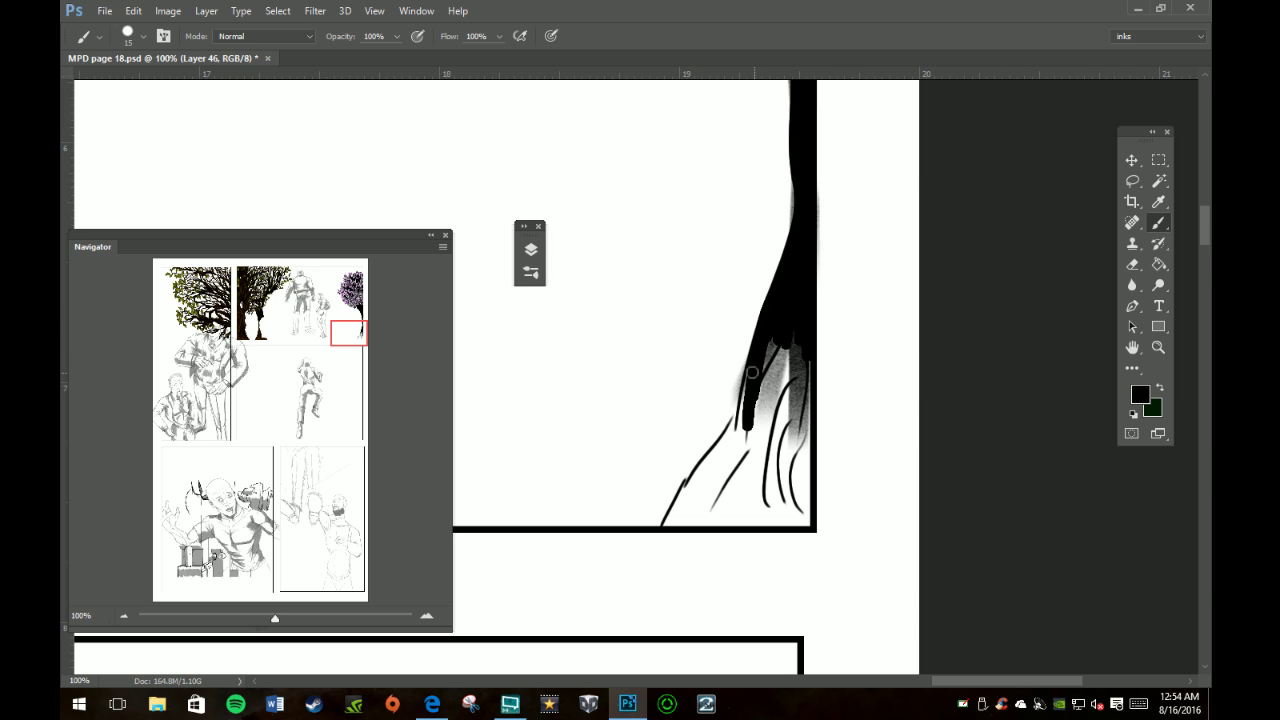
mouse_move(760, 340)
mouse_down()
mouse_move(758, 428)
mouse_move(799, 434)
mouse_up()
drag(802, 362, 806, 472)
mouse_move(778, 398)
mouse_down()
mouse_move(768, 456)
mouse_move(720, 480)
mouse_up()
mouse_move(735, 415)
mouse_down()
mouse_move(715, 470)
mouse_move(670, 520)
mouse_up()
mouse_move(804, 445)
mouse_down()
mouse_move(805, 516)
mouse_move(804, 505)
mouse_move(792, 520)
mouse_move(690, 510)
mouse_move(688, 526)
mouse_move(796, 516)
mouse_move(750, 489)
mouse_up()
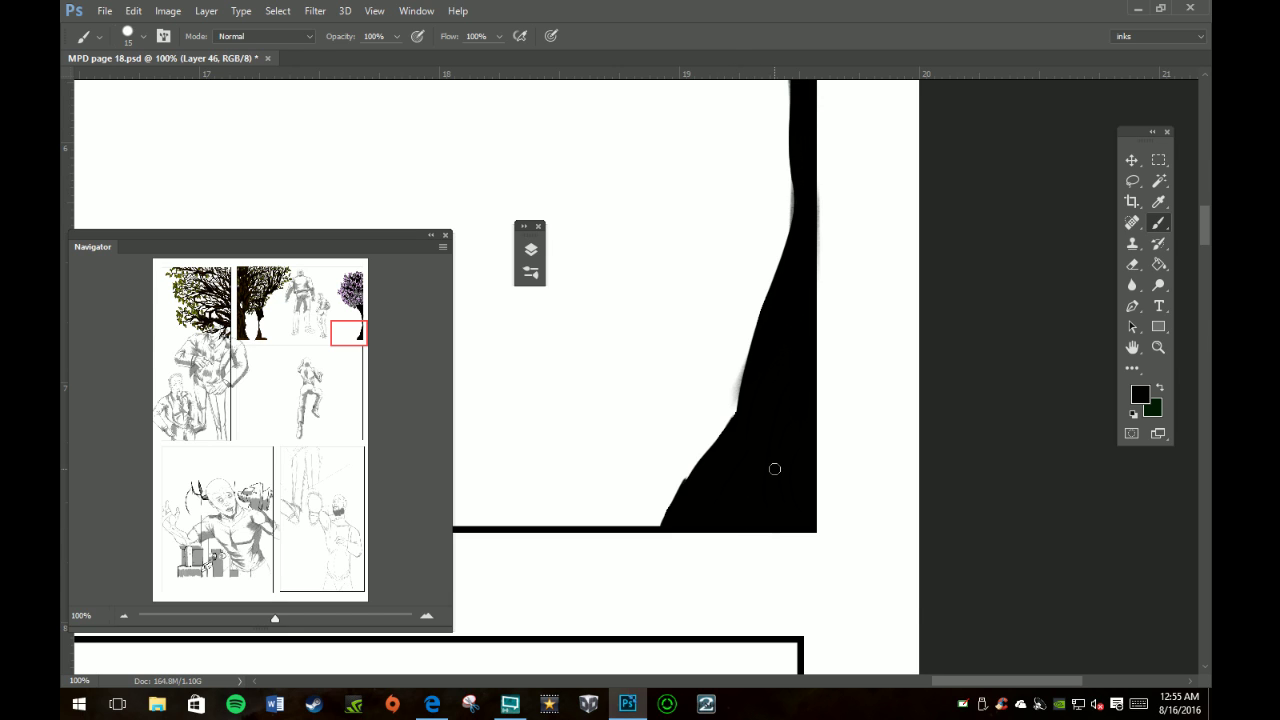
Step: Zoom out to 50% and pan to show the whole flowered crown and panel corner
key(z)
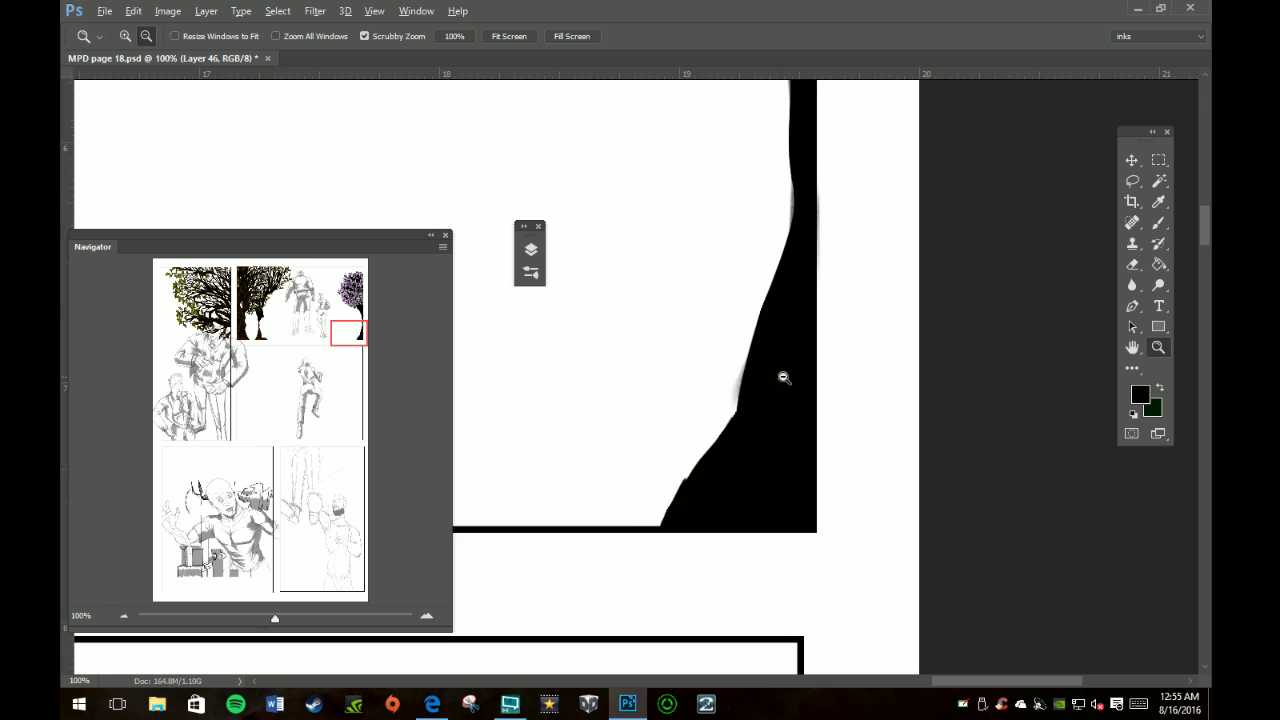
alt+click(786, 377)
alt+click(798, 354)
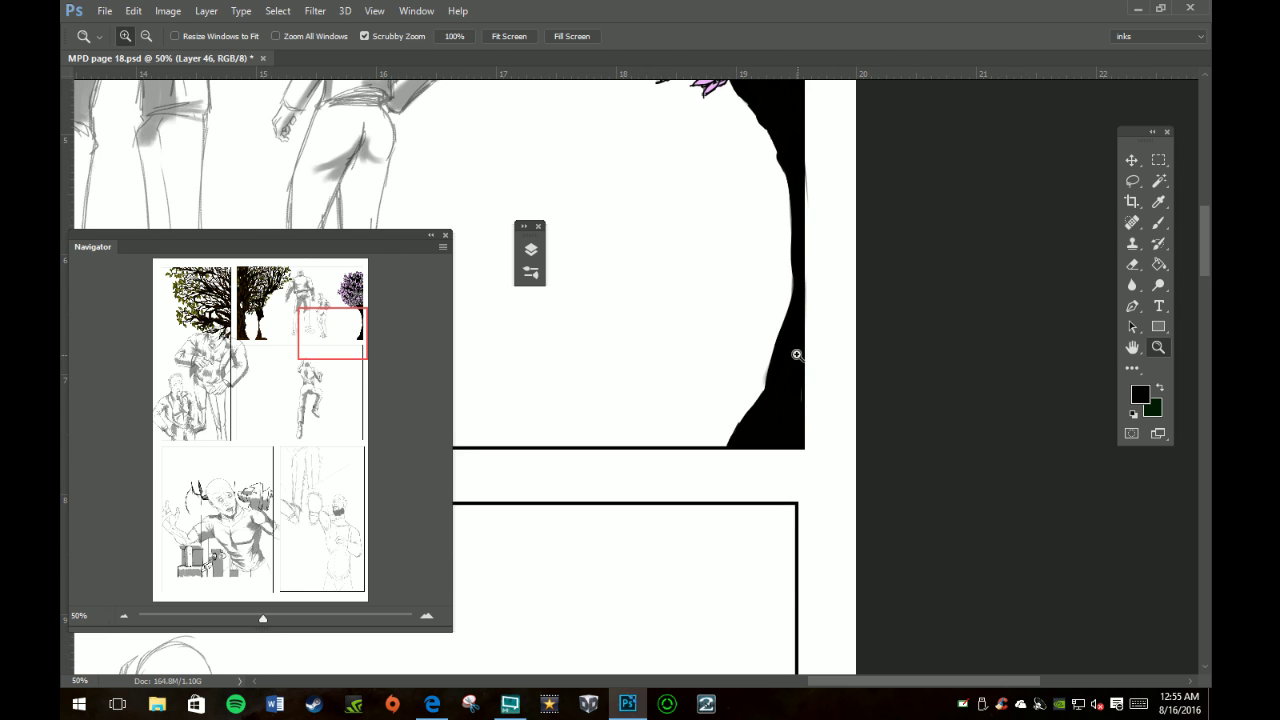
key(h)
drag(794, 343, 839, 480)
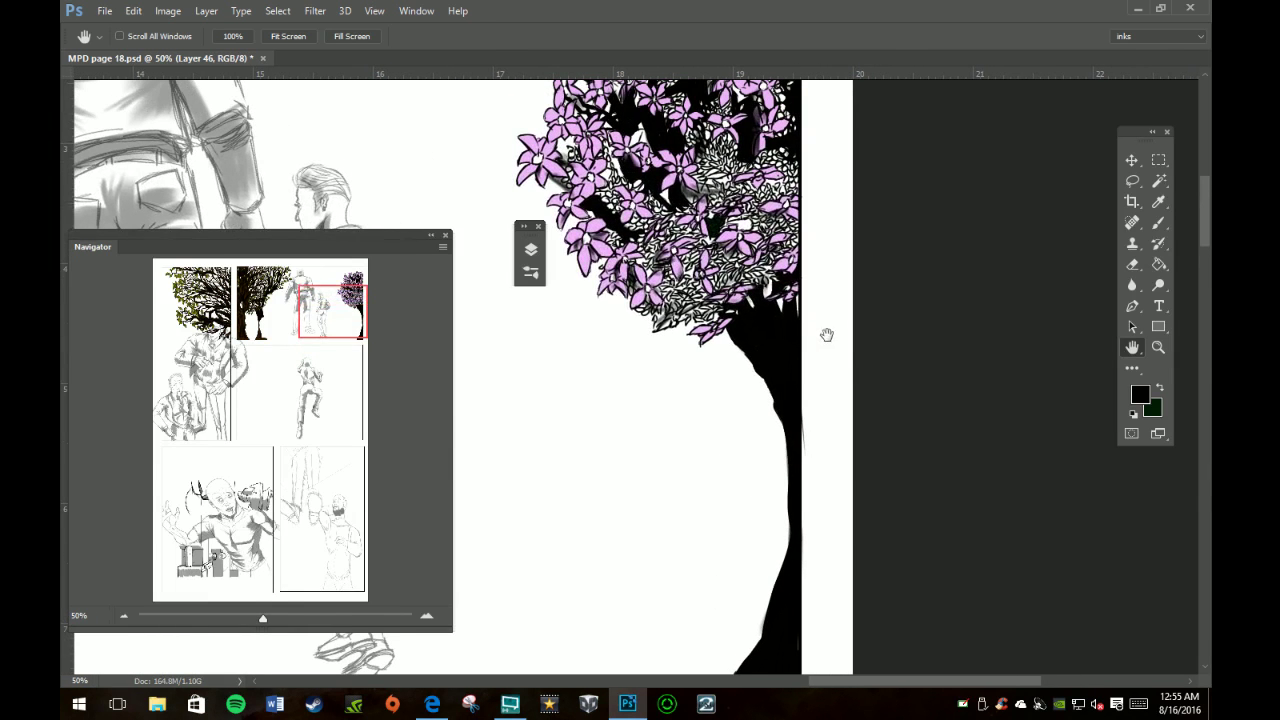
key(b)
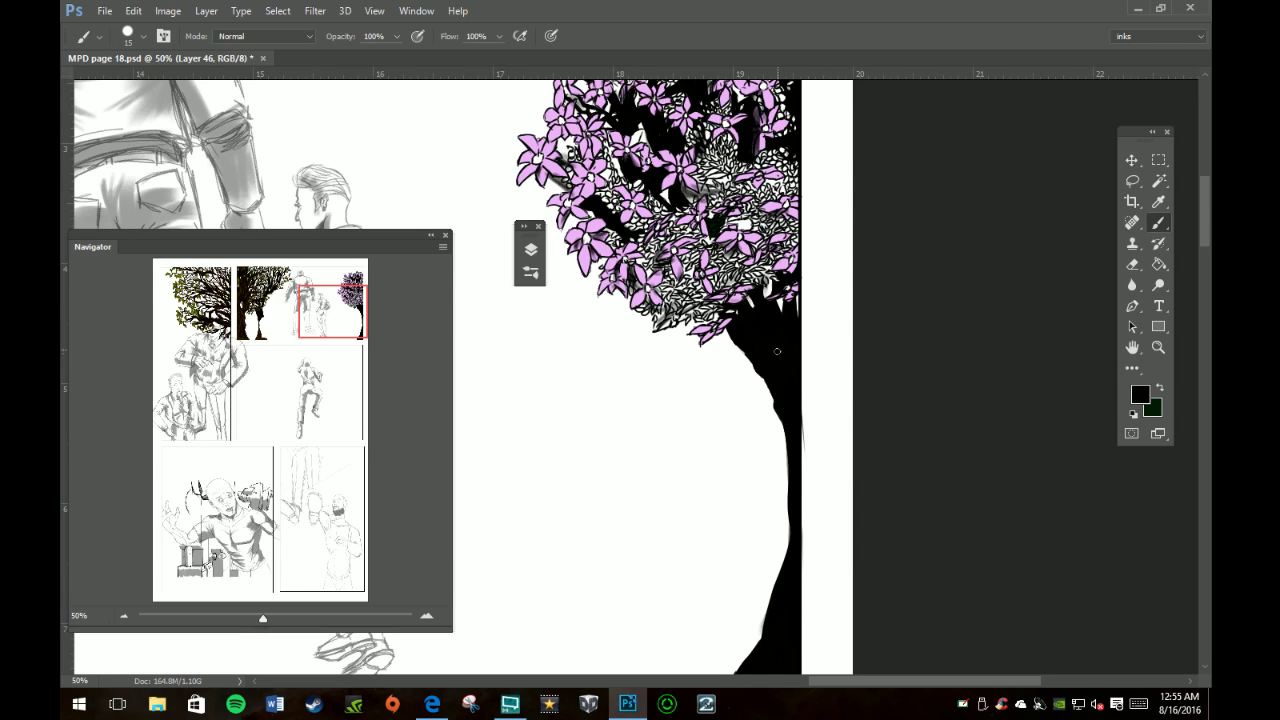
key(h)
drag(776, 373, 806, 630)
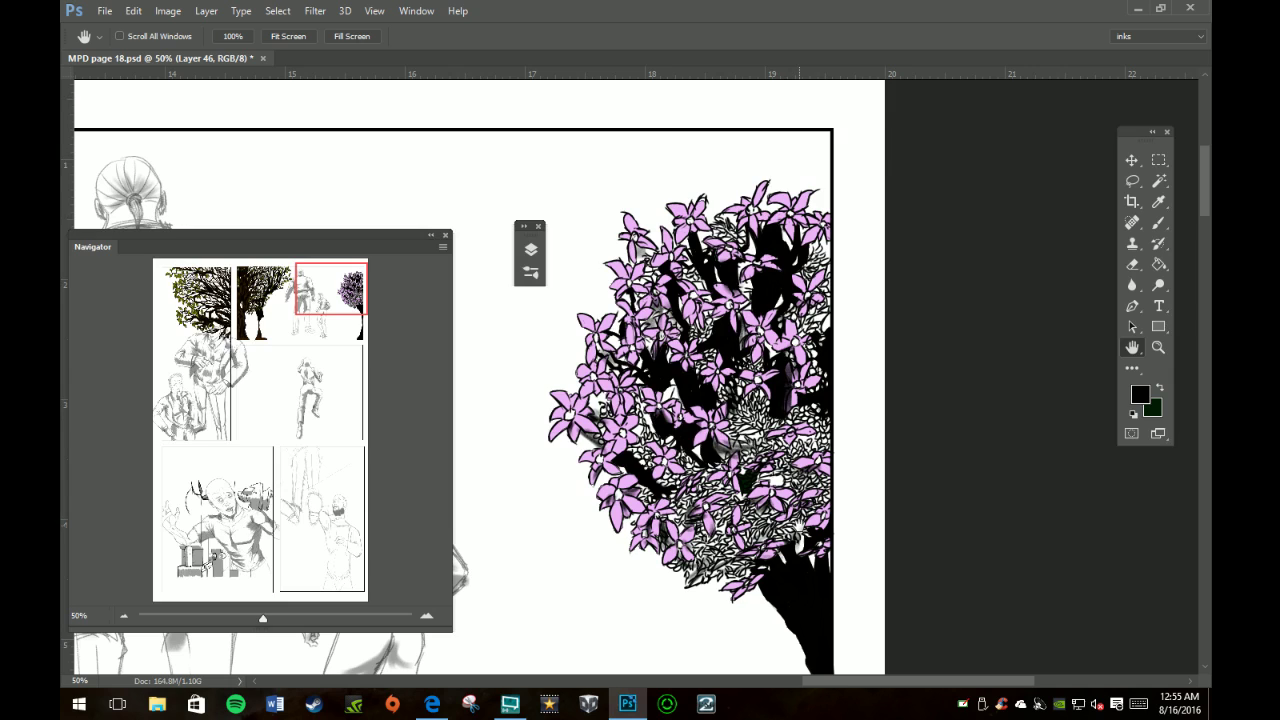
click(531, 250)
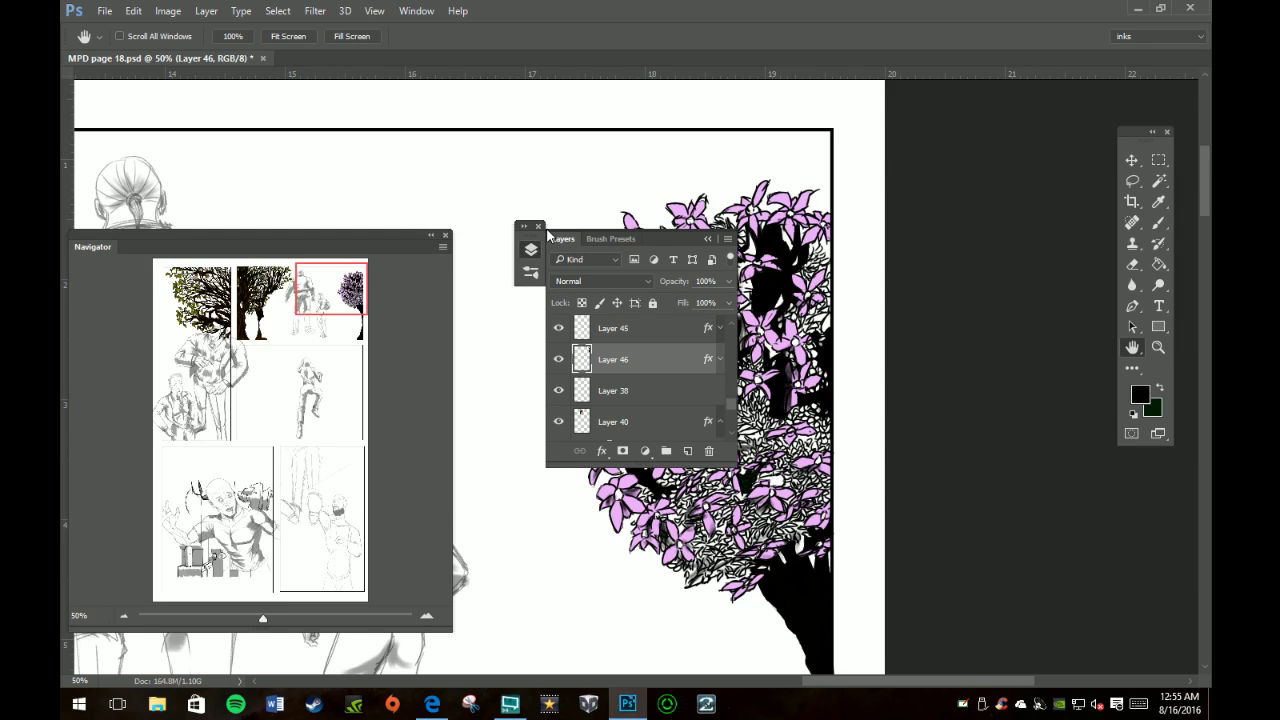
Step: Toggle Layer 45 and Layer 44 visibility off and on to check their content
drag(733, 405, 736, 404)
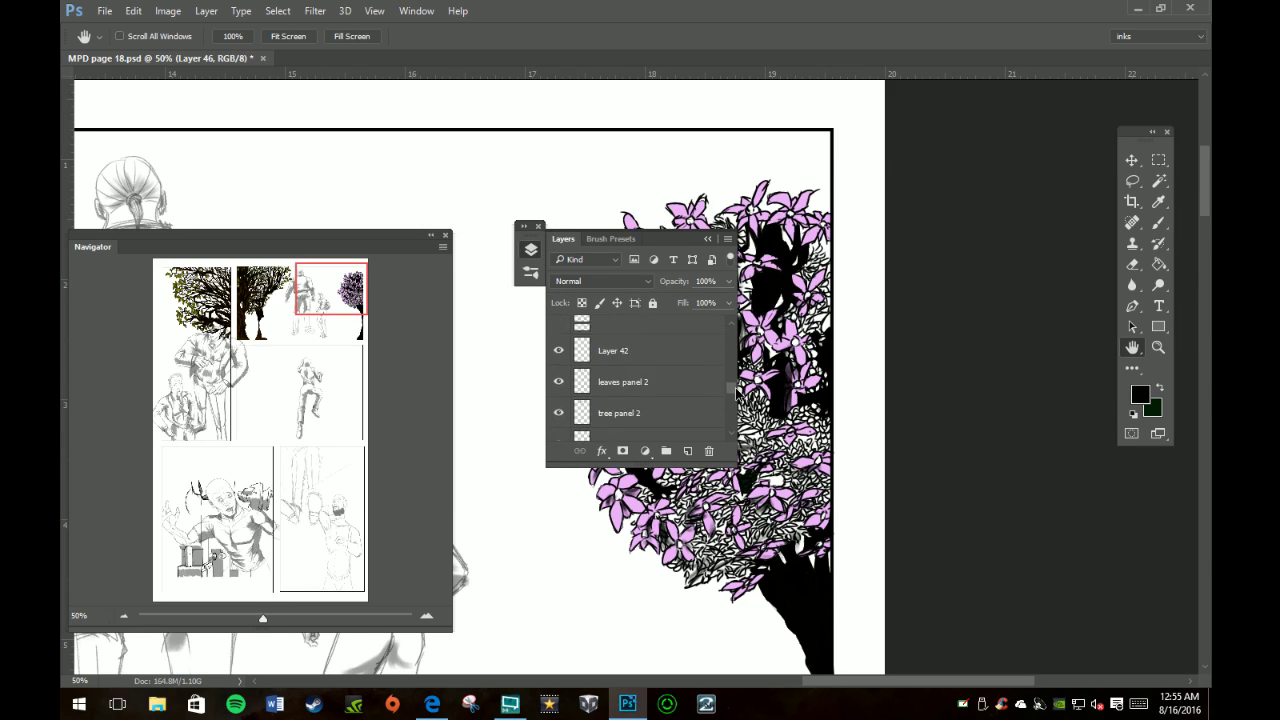
scroll(736, 404, up, 1)
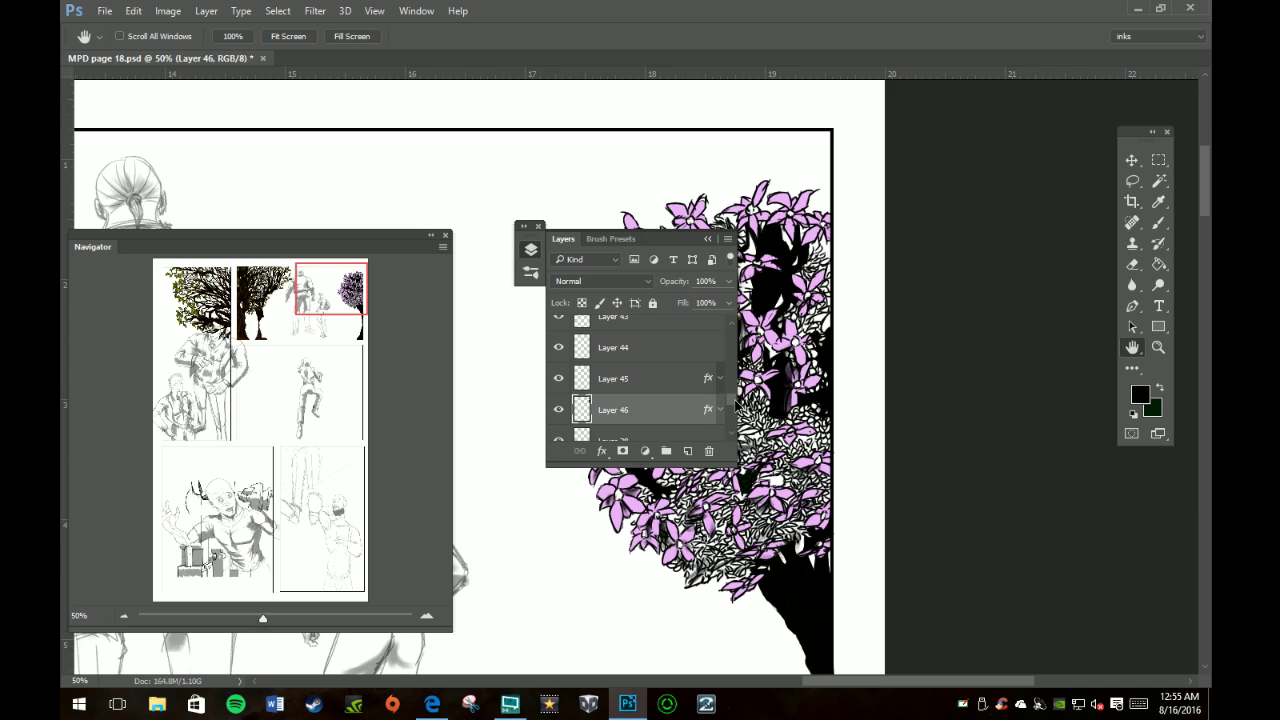
scroll(735, 404, down, 3)
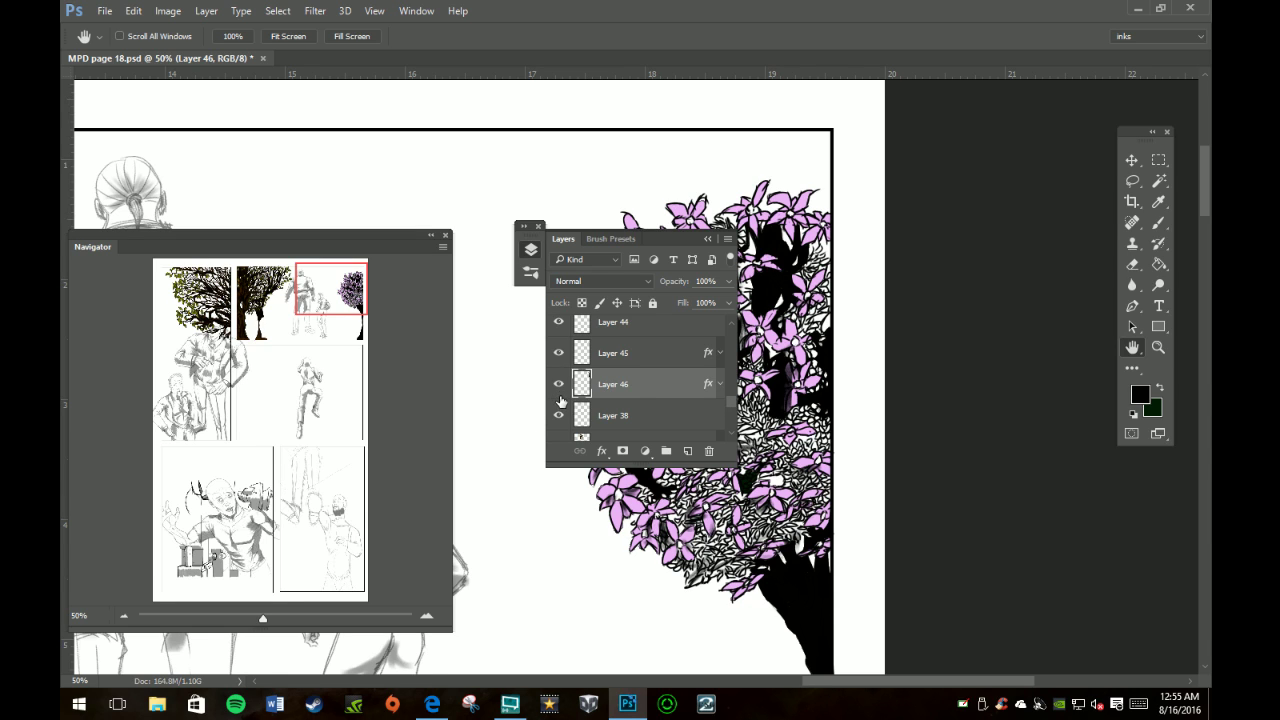
click(559, 355)
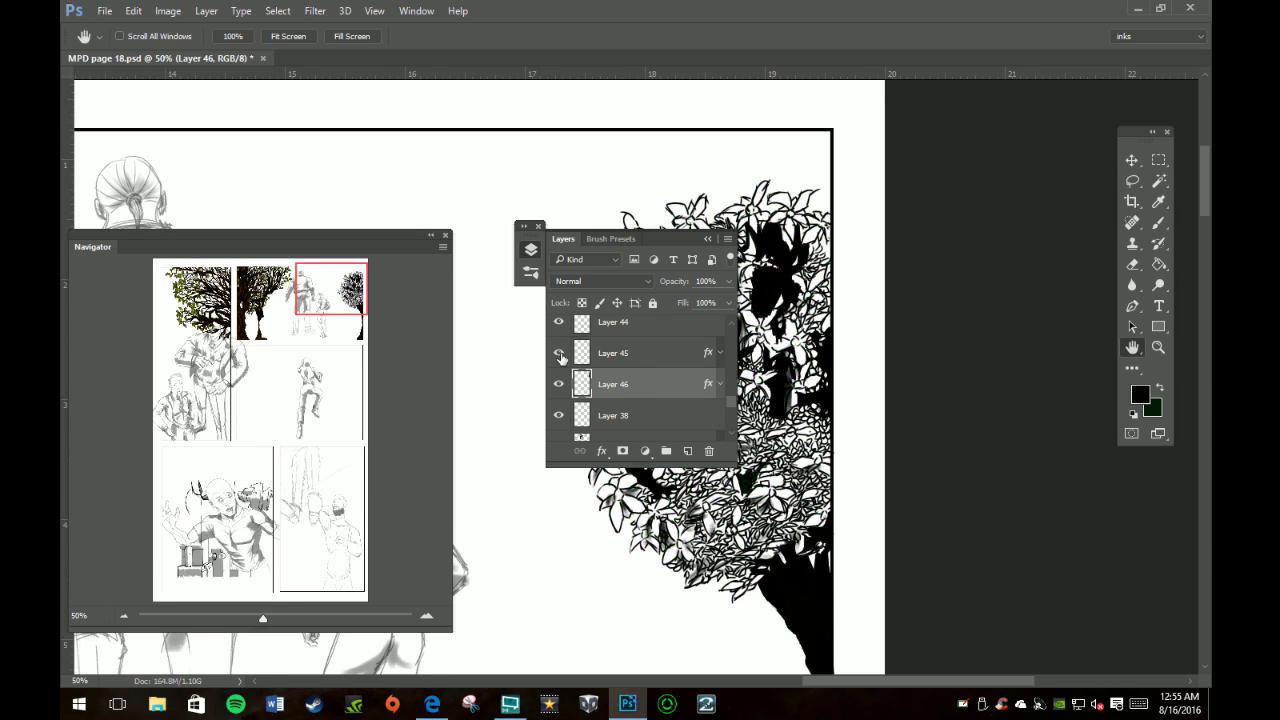
click(559, 355)
click(559, 324)
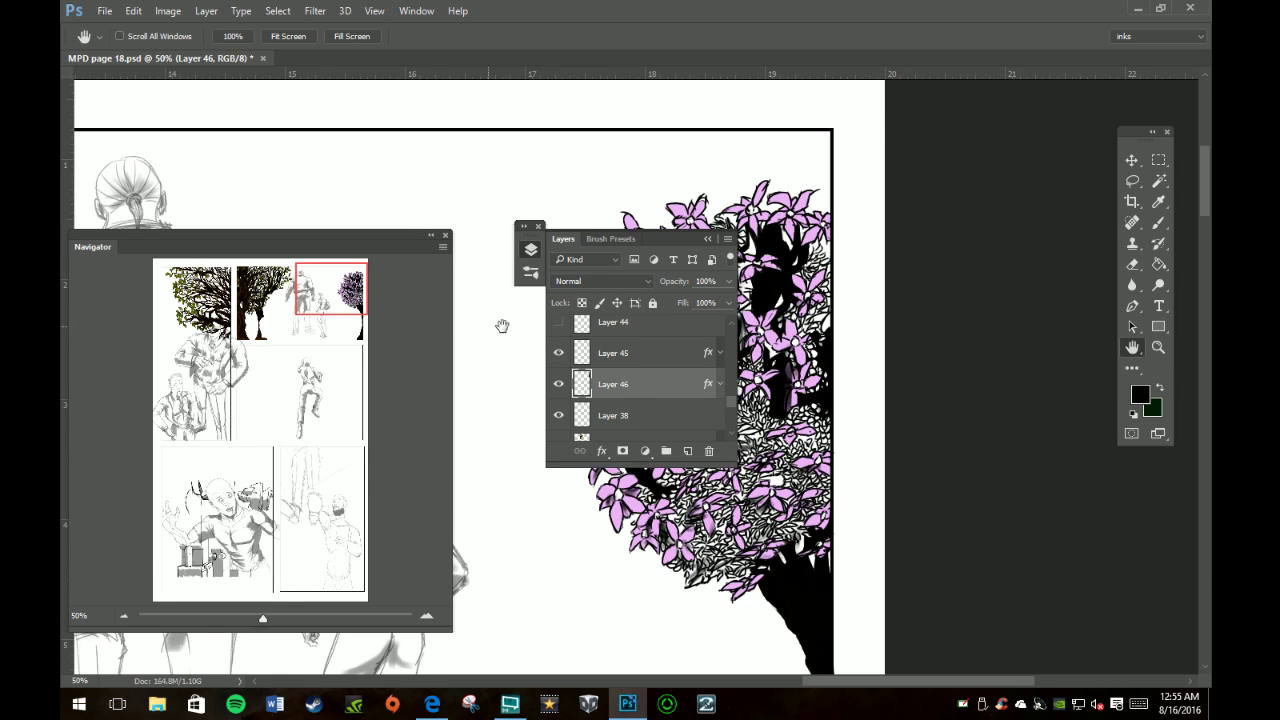
click(558, 323)
Step: Move Layer 44 below Layer 46 and make dark green the foreground colour
drag(670, 330, 680, 406)
click(1160, 388)
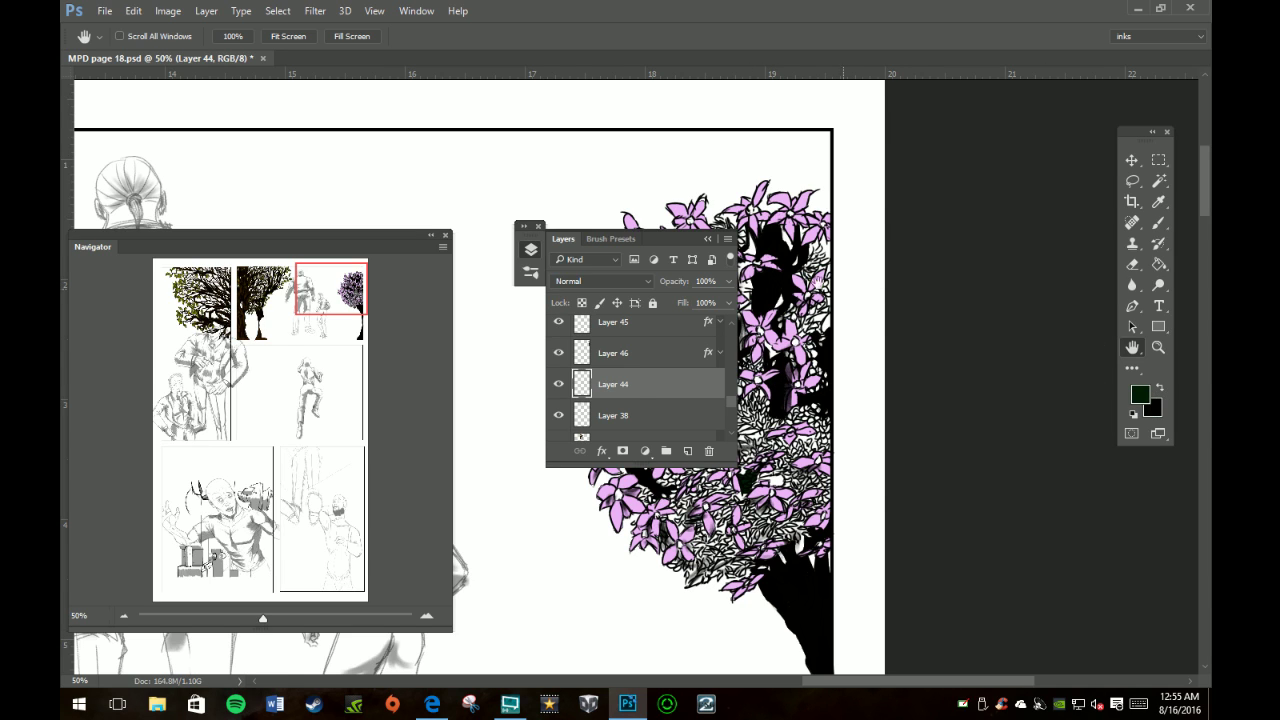
click(611, 240)
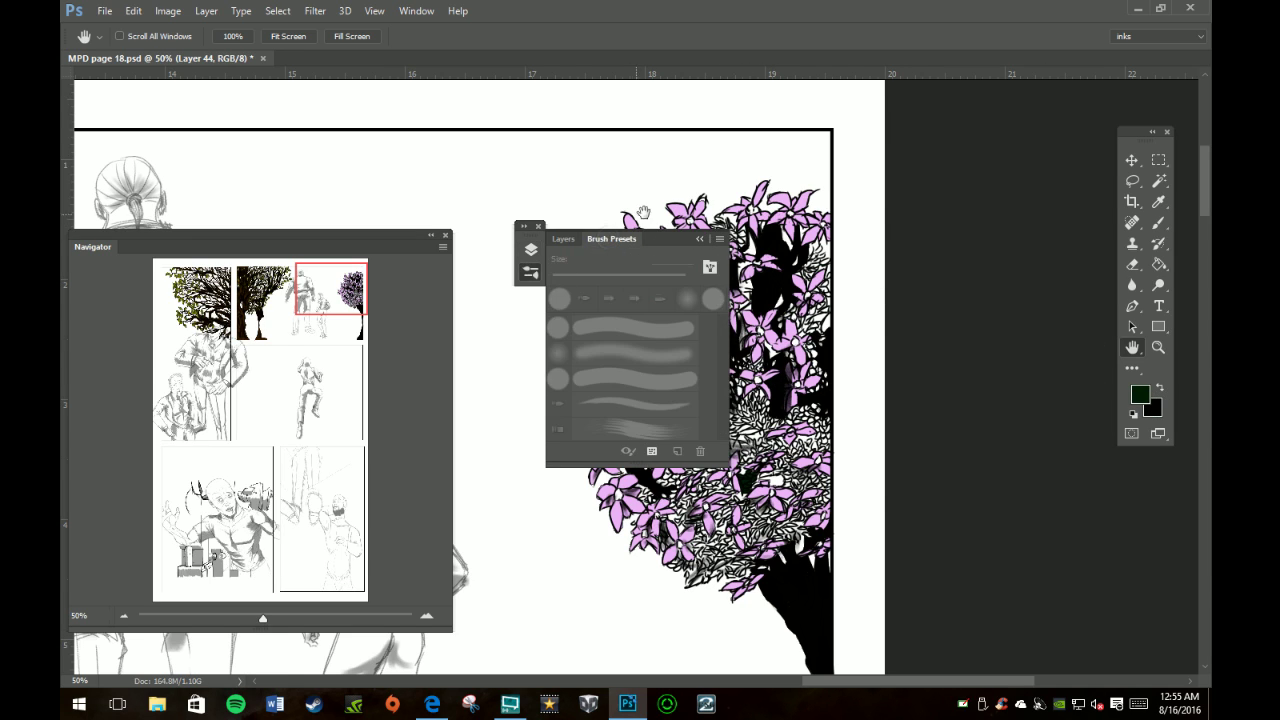
Step: Paint dark green into the gaps at the crown's centre with a 51 px brush
click(1157, 225)
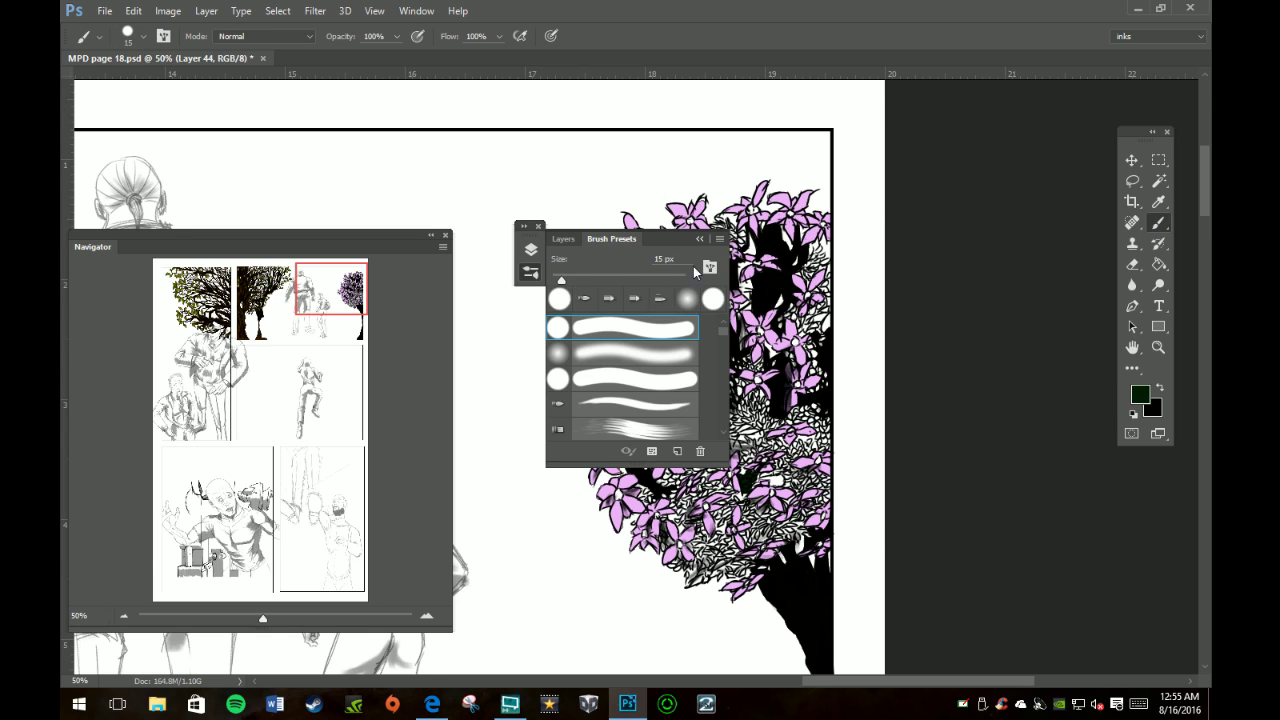
drag(564, 279, 588, 279)
click(699, 239)
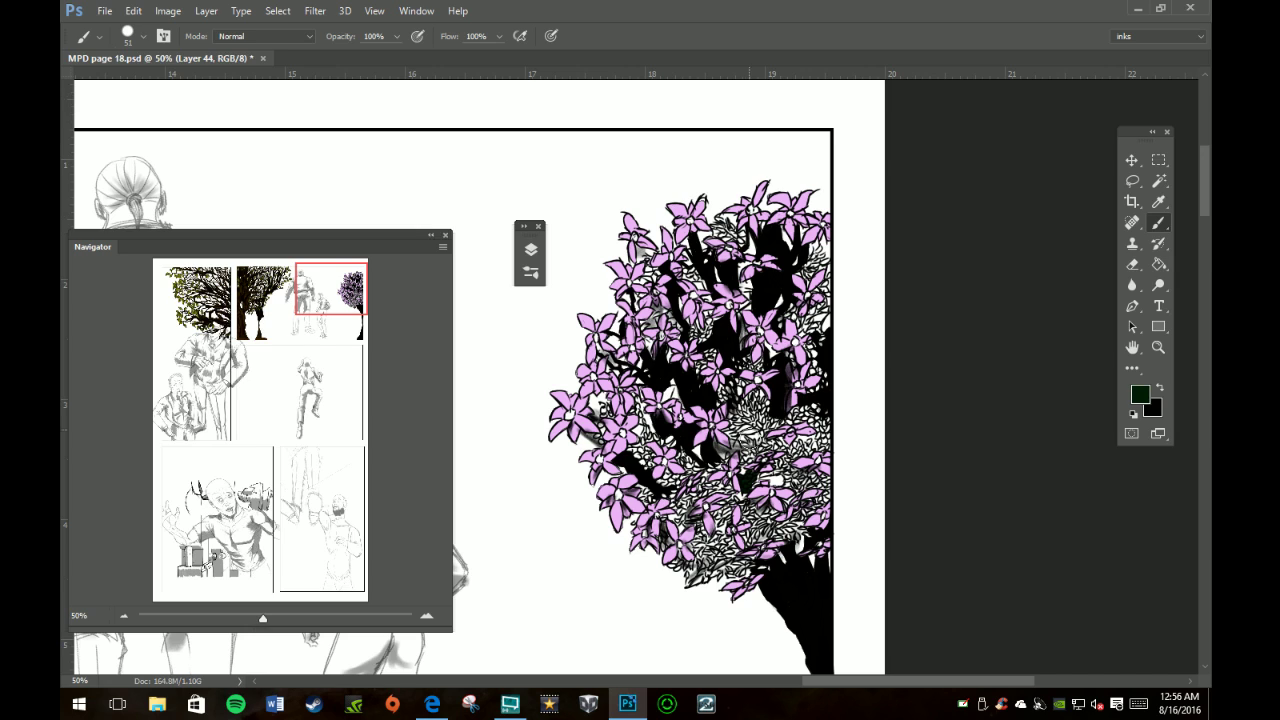
mouse_move(750, 455)
mouse_down()
mouse_move(745, 418)
mouse_move(745, 436)
mouse_move(720, 448)
mouse_move(731, 391)
mouse_move(785, 416)
mouse_move(812, 410)
mouse_move(816, 378)
mouse_move(818, 416)
mouse_up()
drag(788, 418, 773, 443)
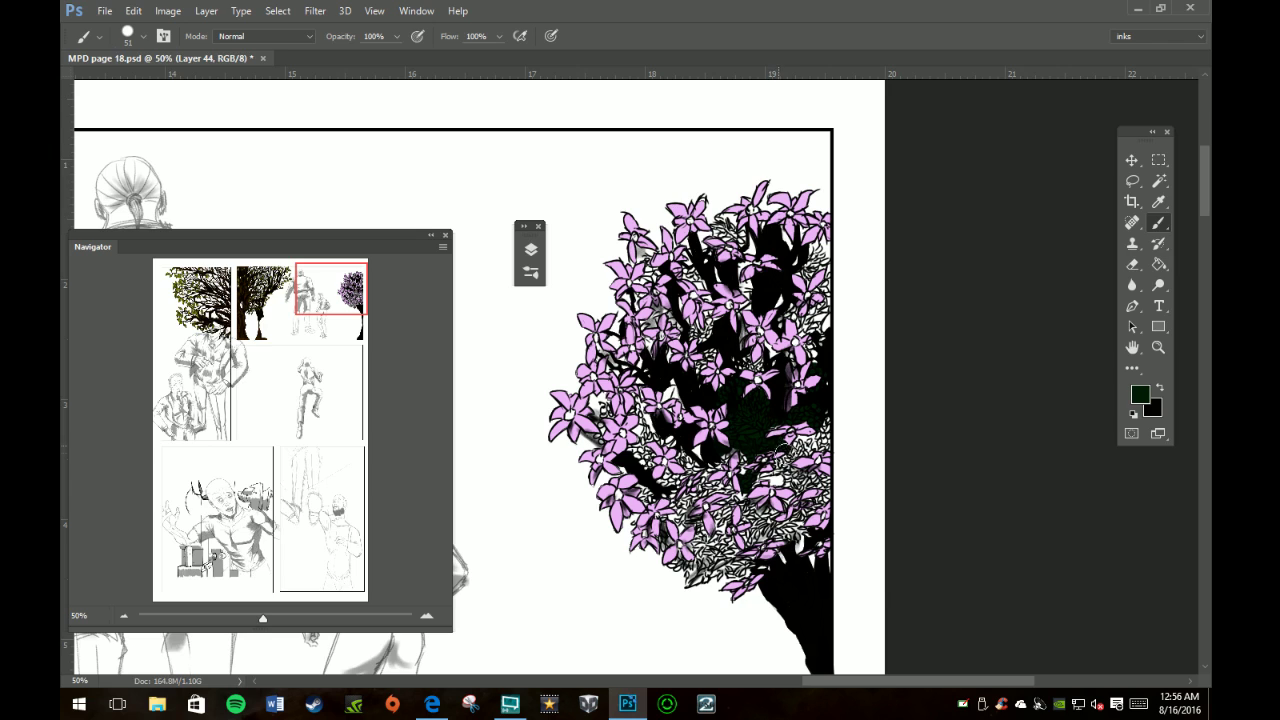
drag(800, 440, 821, 409)
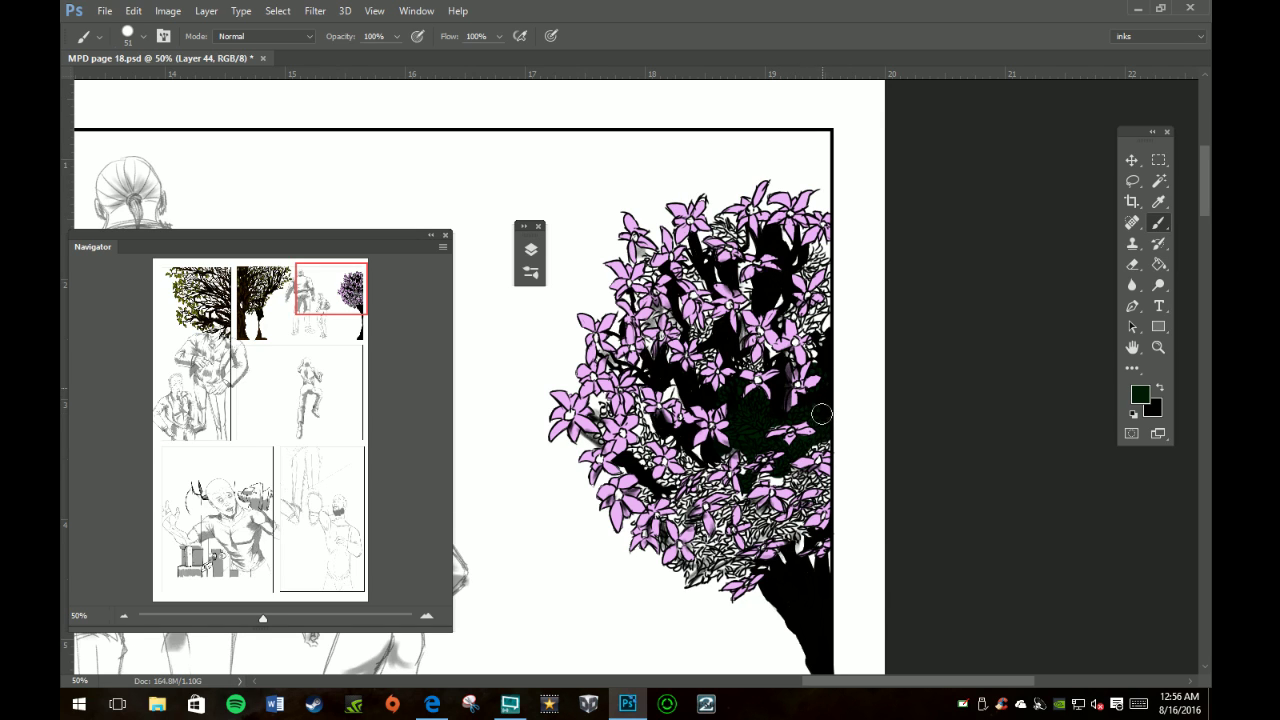
Step: Paint dark green over the gaps in the lower crown and lower-left foliage
mouse_move(821, 409)
mouse_down()
mouse_move(820, 481)
mouse_move(781, 480)
mouse_move(822, 478)
mouse_move(784, 530)
mouse_move(750, 505)
mouse_move(743, 455)
mouse_move(718, 460)
mouse_move(736, 444)
mouse_move(713, 478)
mouse_move(736, 488)
mouse_move(720, 518)
mouse_move(690, 527)
mouse_move(668, 482)
mouse_move(685, 466)
mouse_up()
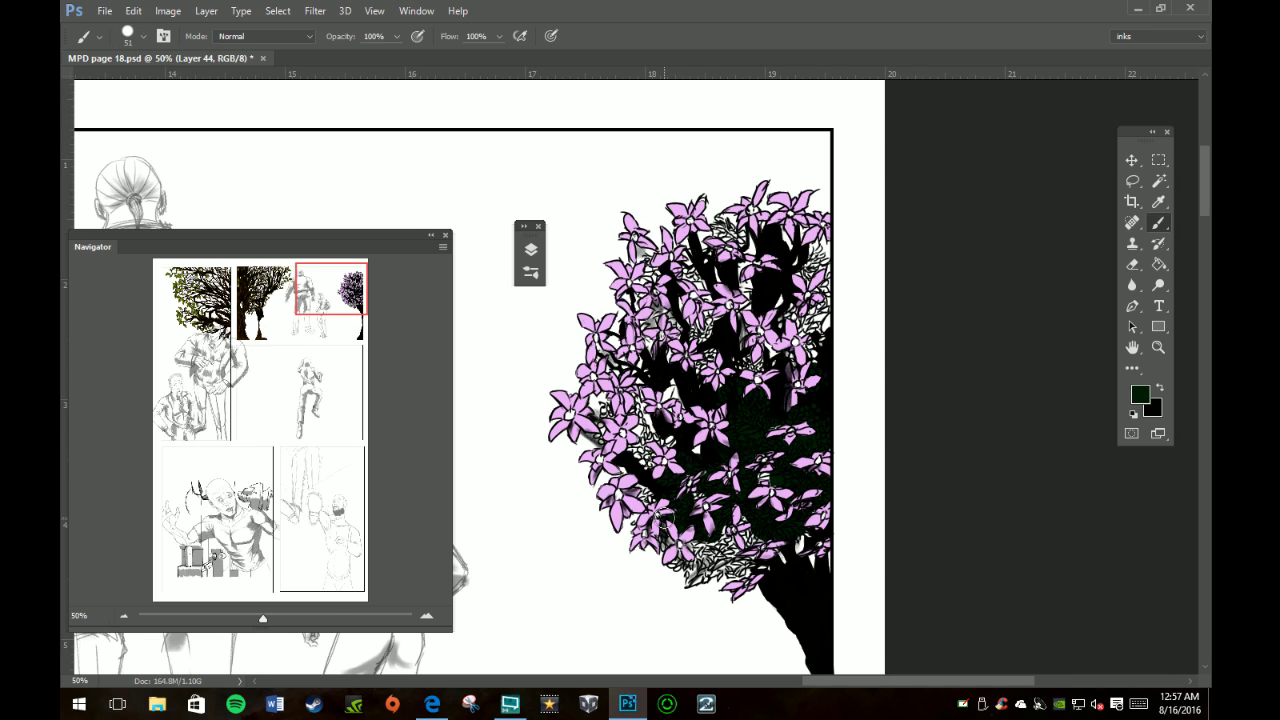
mouse_move(754, 520)
mouse_down()
mouse_move(750, 540)
mouse_move(765, 533)
mouse_move(738, 567)
mouse_move(726, 542)
mouse_move(706, 560)
mouse_move(701, 545)
mouse_move(719, 533)
mouse_move(727, 547)
mouse_move(675, 564)
mouse_move(710, 556)
mouse_move(712, 508)
mouse_up()
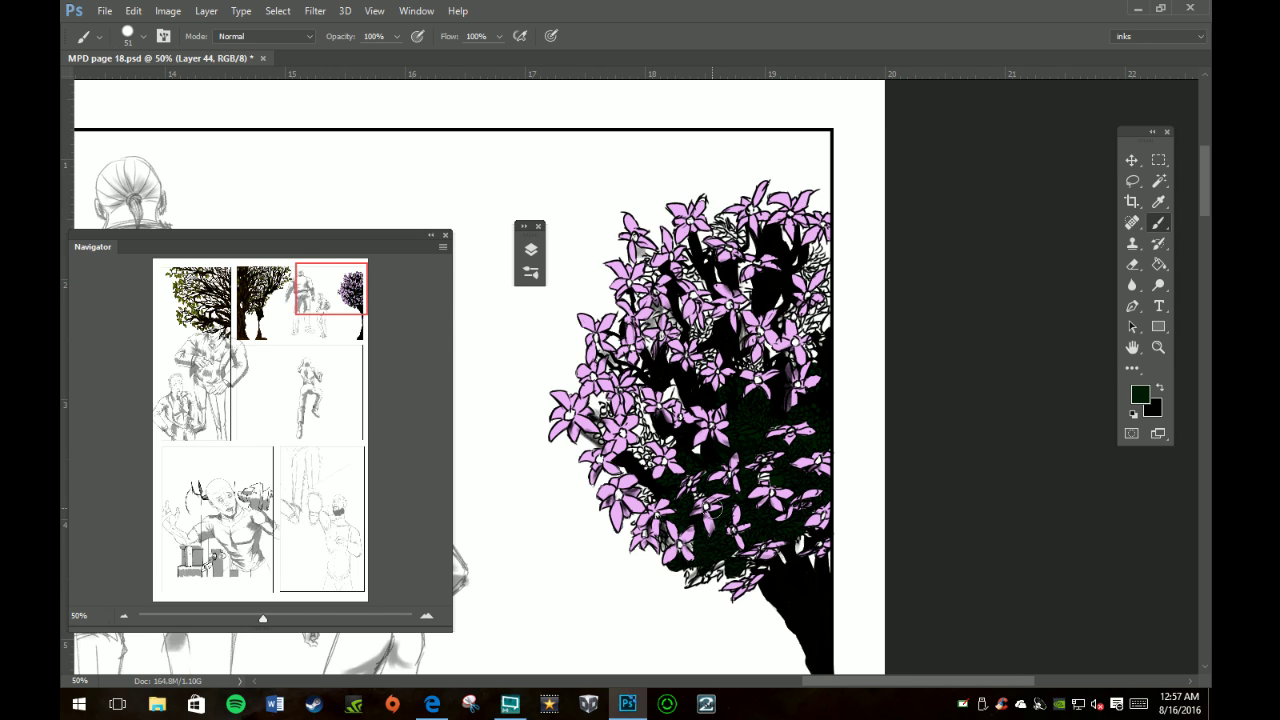
mouse_move(709, 506)
mouse_down()
mouse_move(665, 536)
mouse_move(644, 485)
mouse_move(646, 500)
mouse_move(657, 420)
mouse_move(647, 462)
mouse_move(658, 436)
mouse_move(637, 409)
mouse_move(639, 433)
mouse_move(608, 410)
mouse_move(608, 436)
mouse_up()
key(bracketleft)
key(bracketleft)
key(bracketleft)
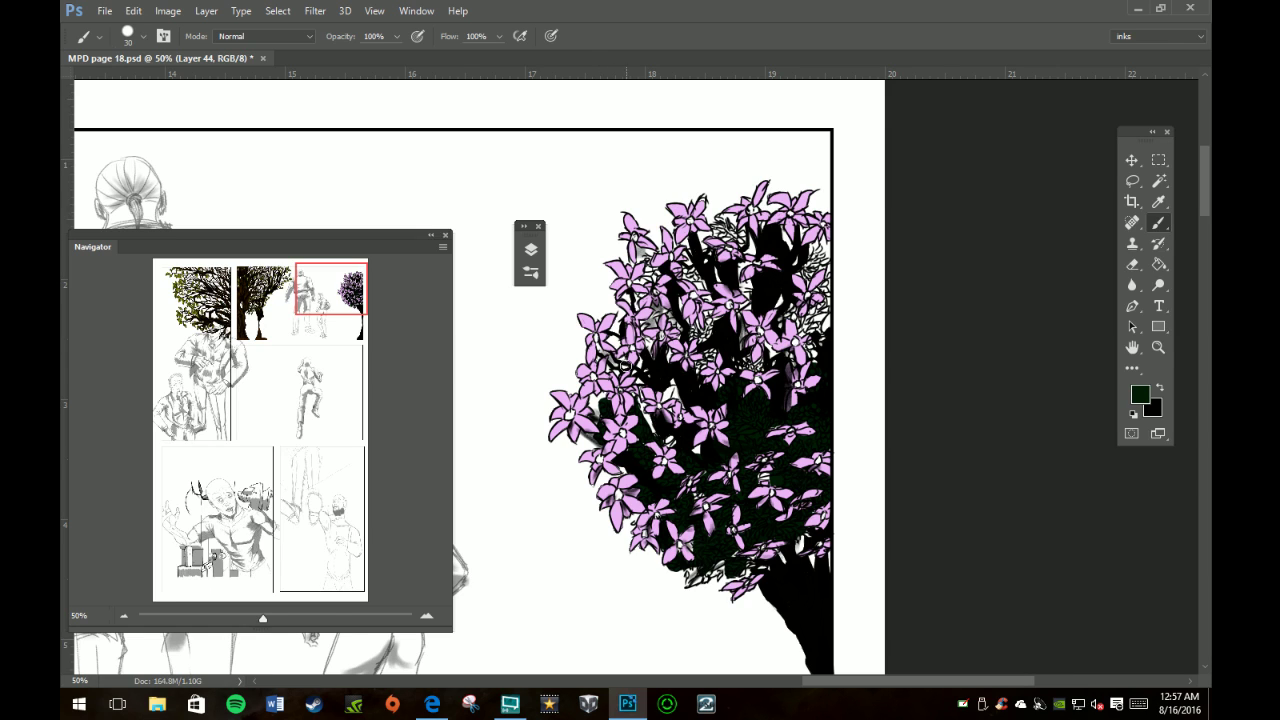
Step: Fill the remaining light foliage gaps along the bush's top and right side with dark green
mouse_move(706, 342)
mouse_down()
mouse_move(689, 340)
mouse_move(703, 362)
mouse_up()
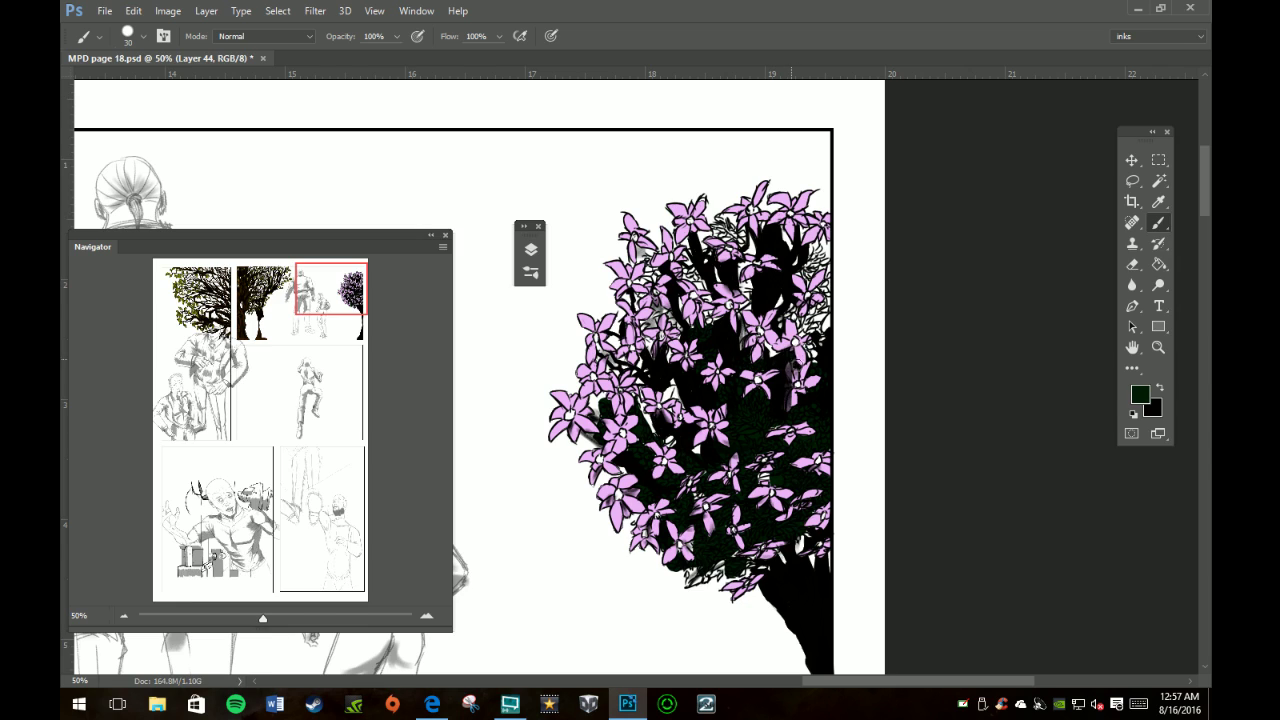
mouse_move(813, 350)
mouse_down()
mouse_move(793, 318)
mouse_move(813, 323)
mouse_move(822, 284)
mouse_move(805, 265)
mouse_move(816, 254)
mouse_move(813, 319)
mouse_up()
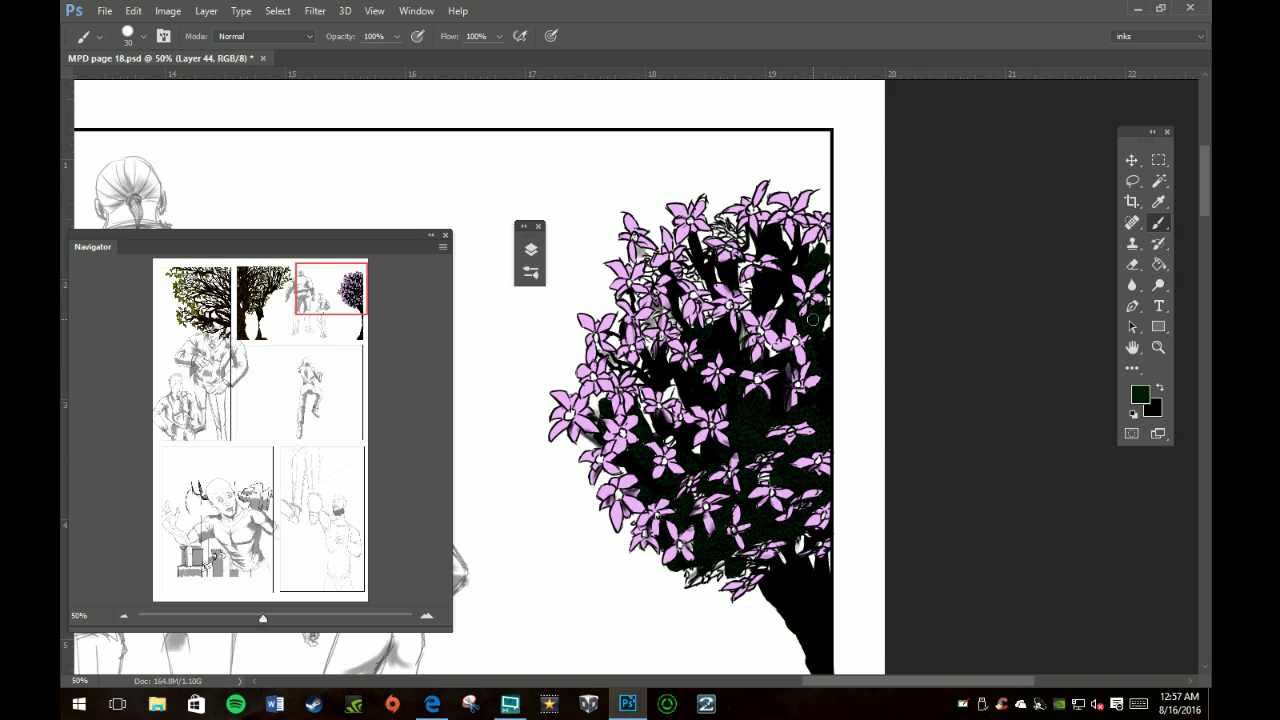
mouse_move(721, 216)
mouse_down()
mouse_move(721, 238)
mouse_move(742, 236)
mouse_move(698, 277)
mouse_move(655, 274)
mouse_up()
drag(676, 320, 686, 337)
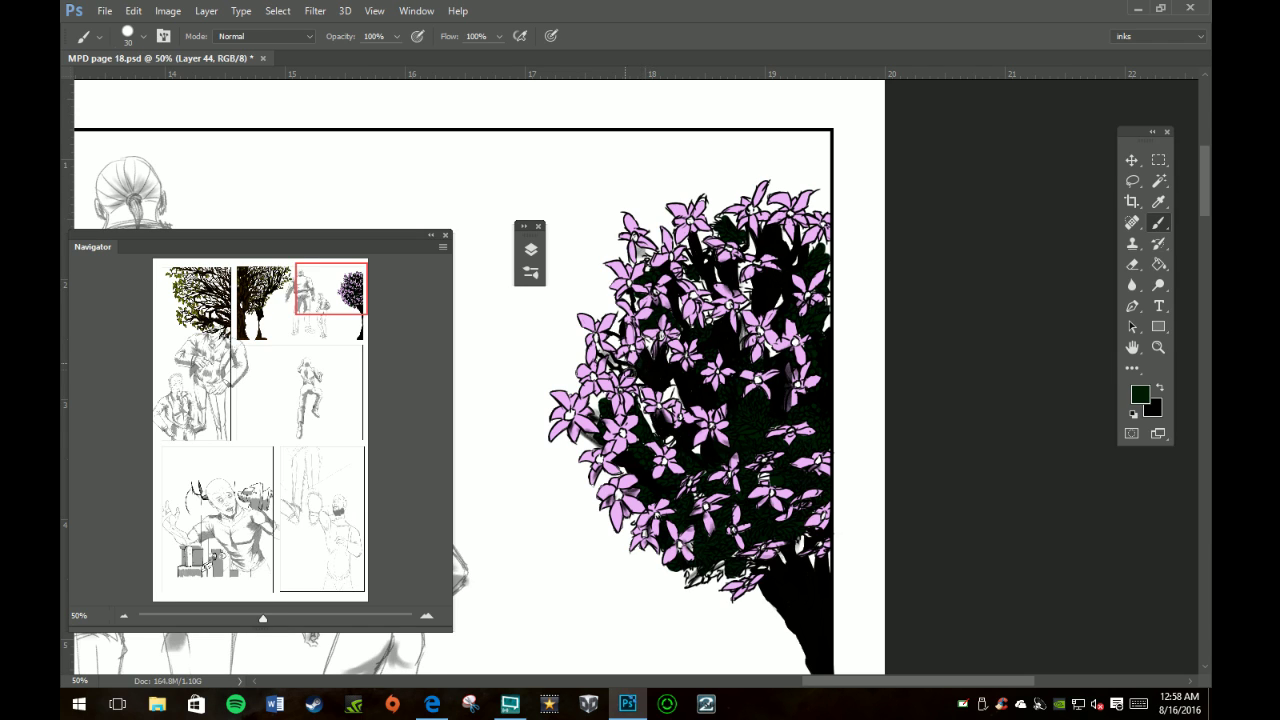
drag(618, 370, 606, 358)
drag(664, 377, 678, 394)
click(1141, 394)
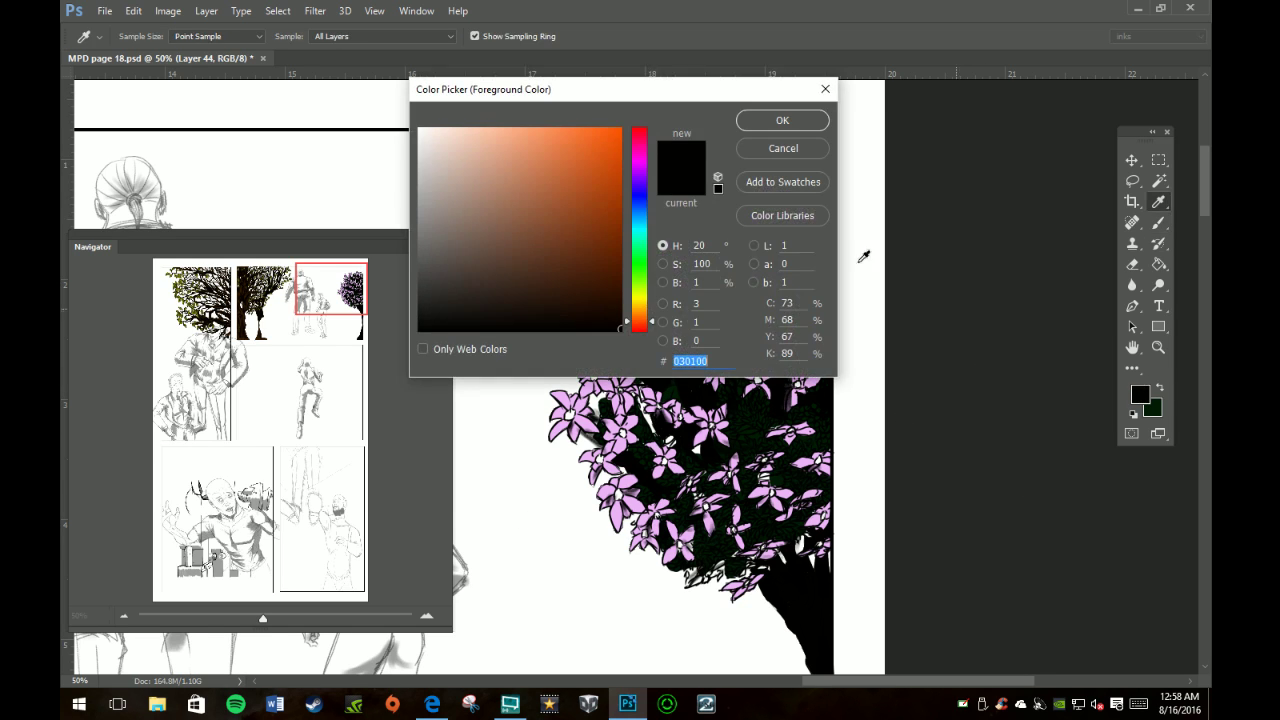
Step: Set the foreground colour to pale yellow #fafb82
drag(645, 305, 645, 297)
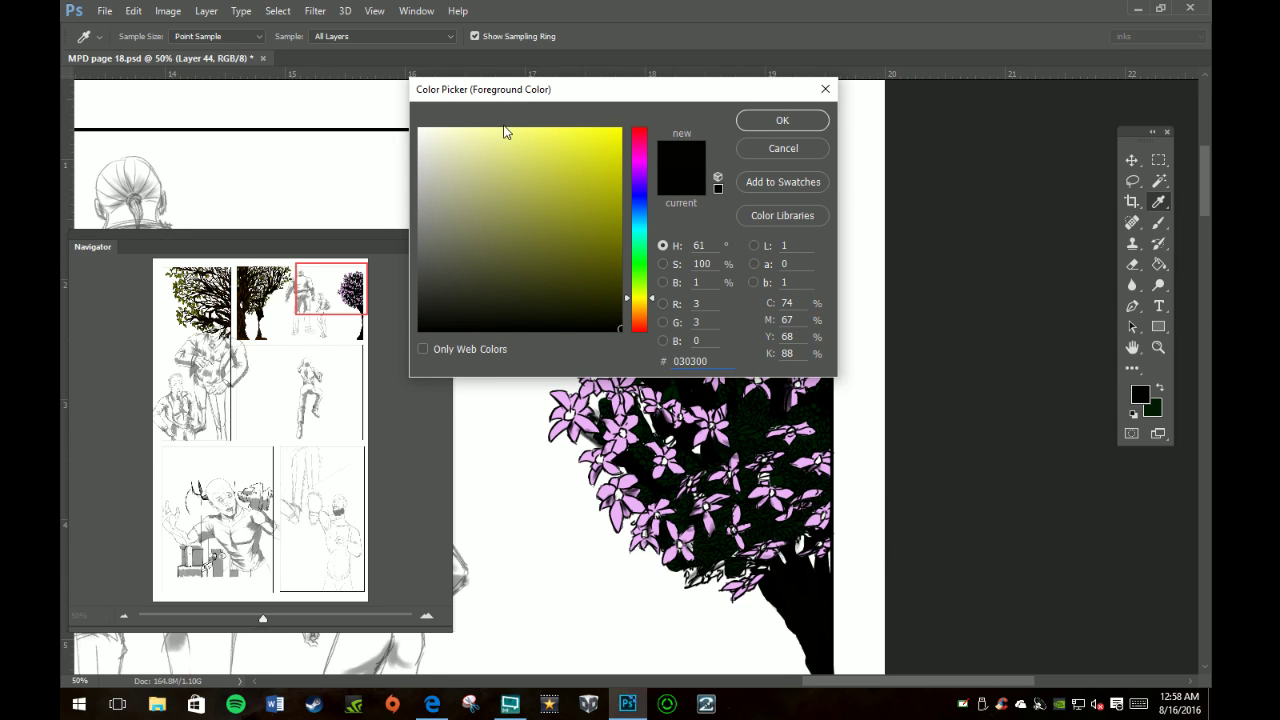
click(516, 130)
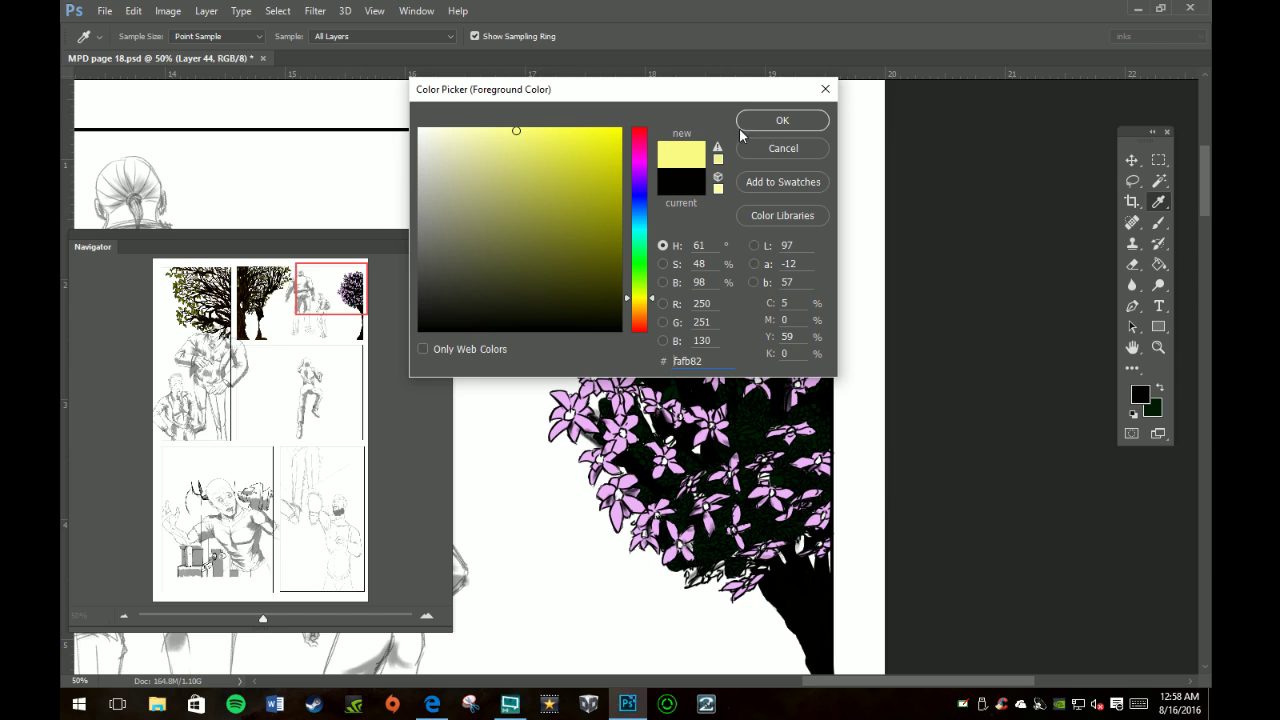
click(780, 122)
key(b)
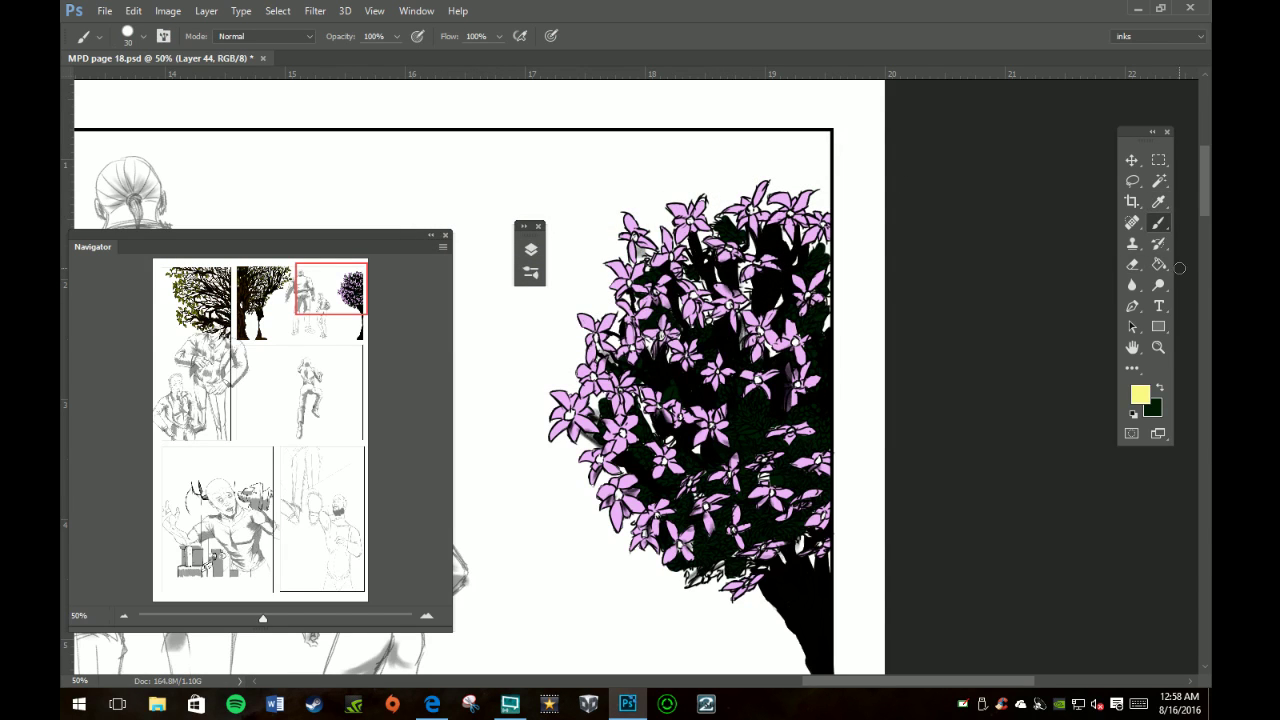
Step: Add a new Layer 47 below Layer 44 and paste the copied layer style onto it
click(530, 250)
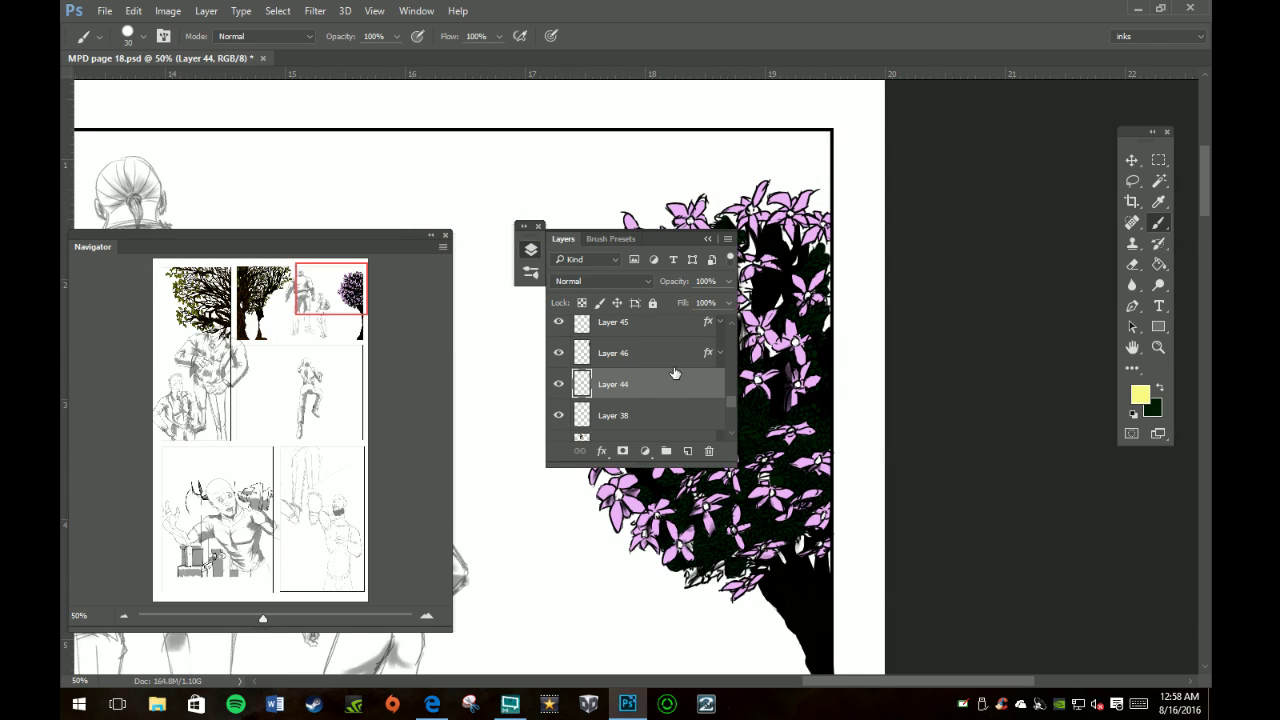
ctrl+click(687, 451)
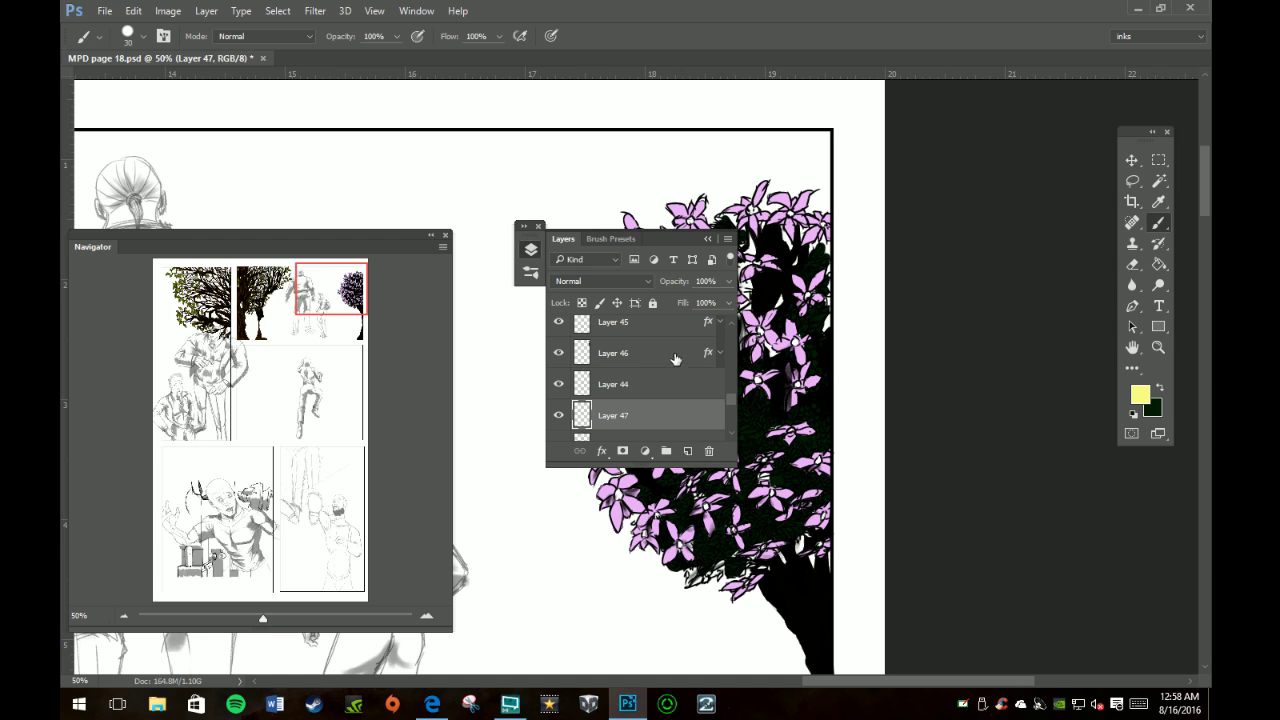
right_click(675, 413)
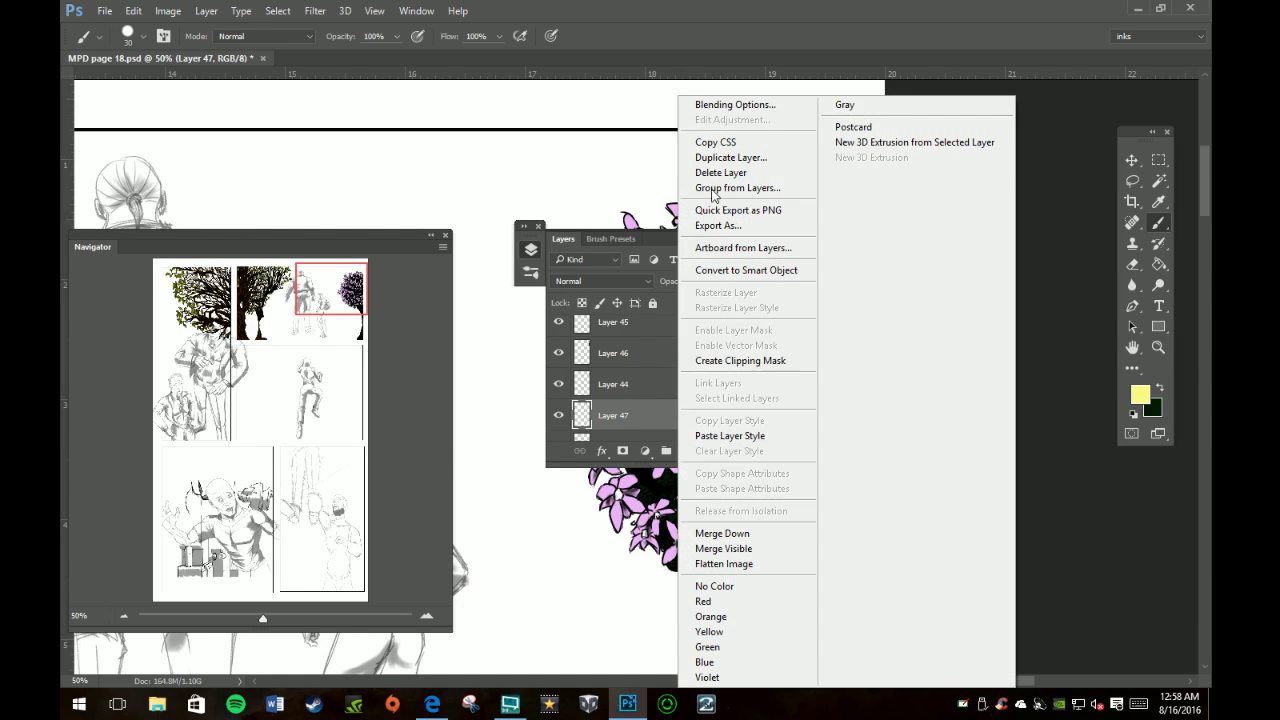
click(738, 437)
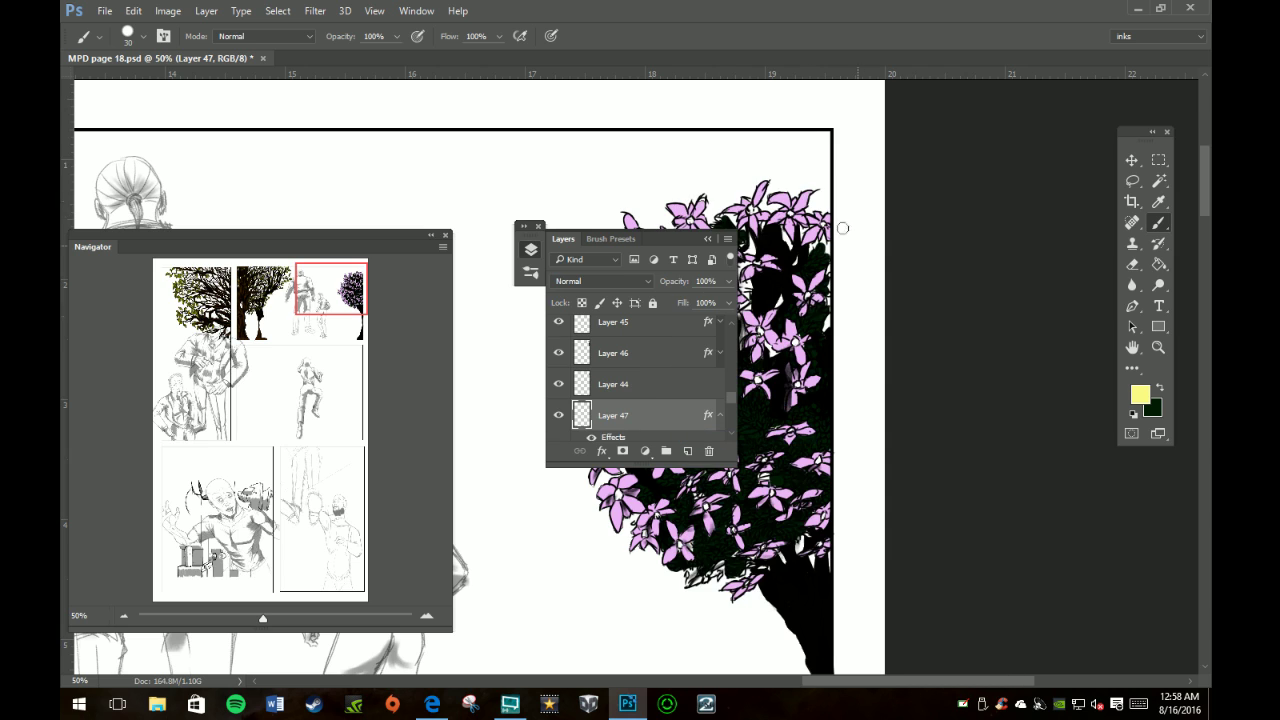
click(707, 241)
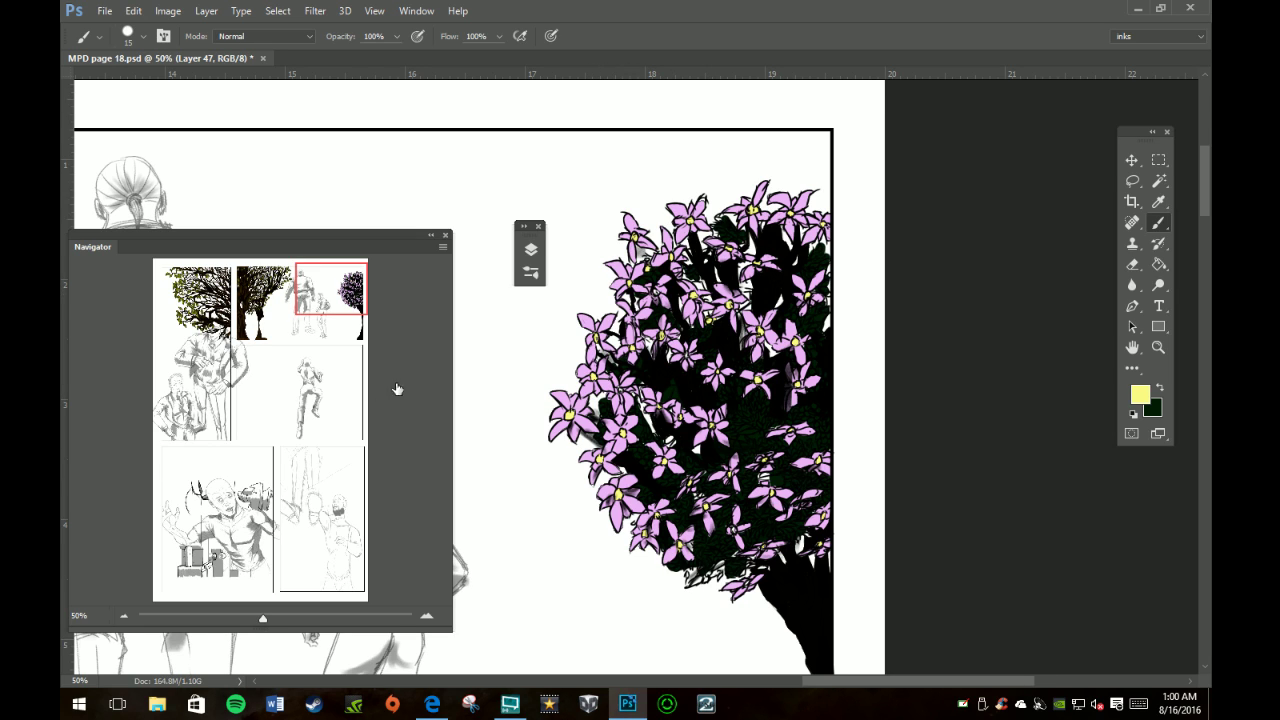
Step: Zoom out to fit the whole comic page on screen
click(1158, 347)
click(508, 36)
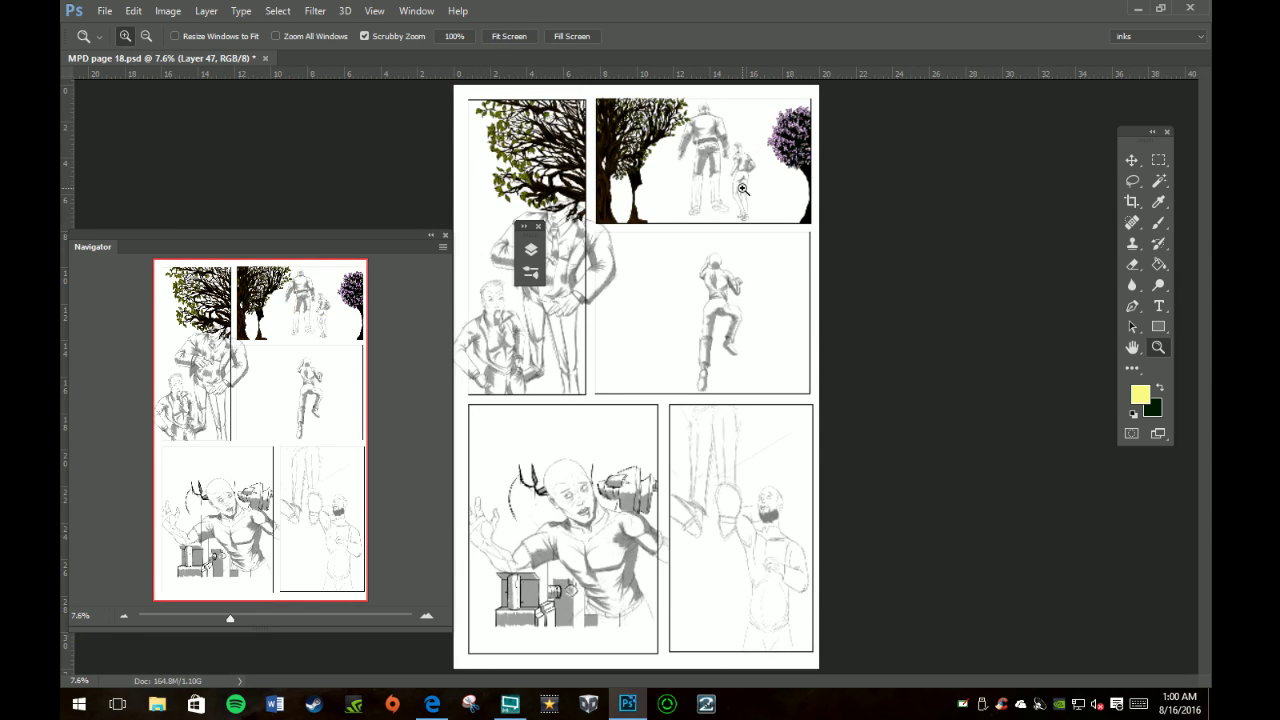
Step: Zoom in on the second panel and show the backgrounds group in the layer list
click(730, 272)
click(730, 272)
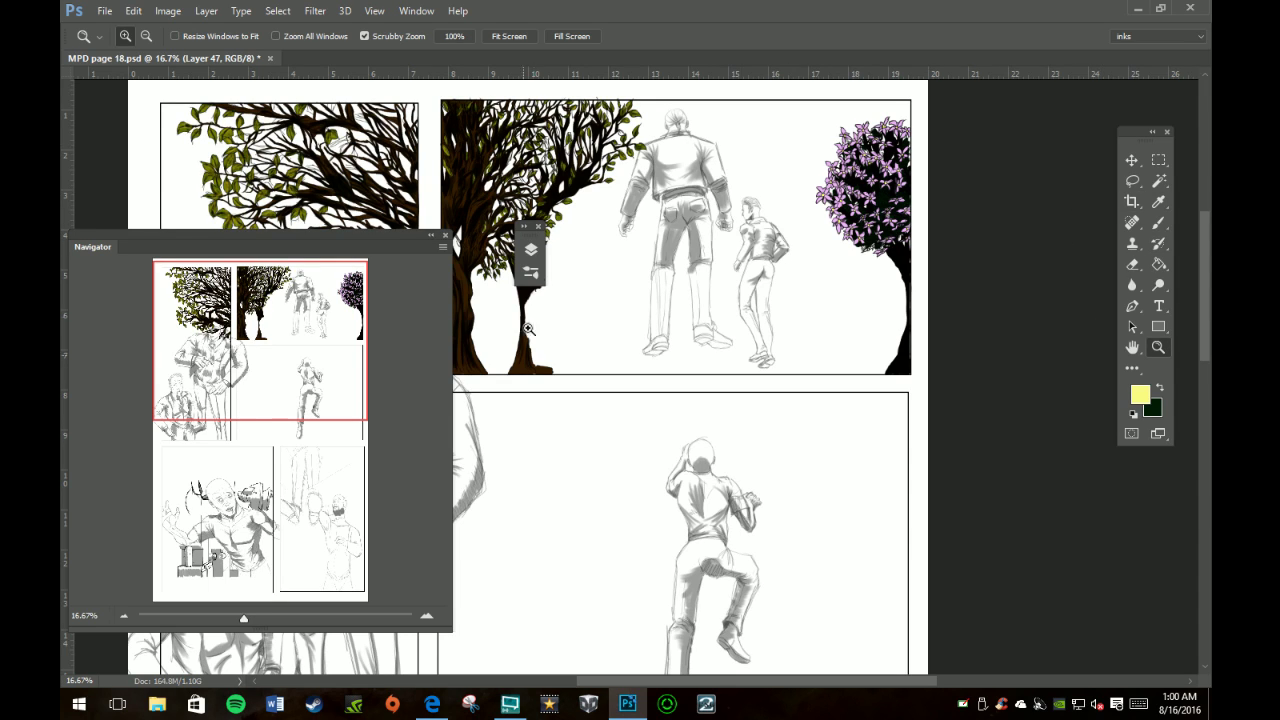
click(531, 249)
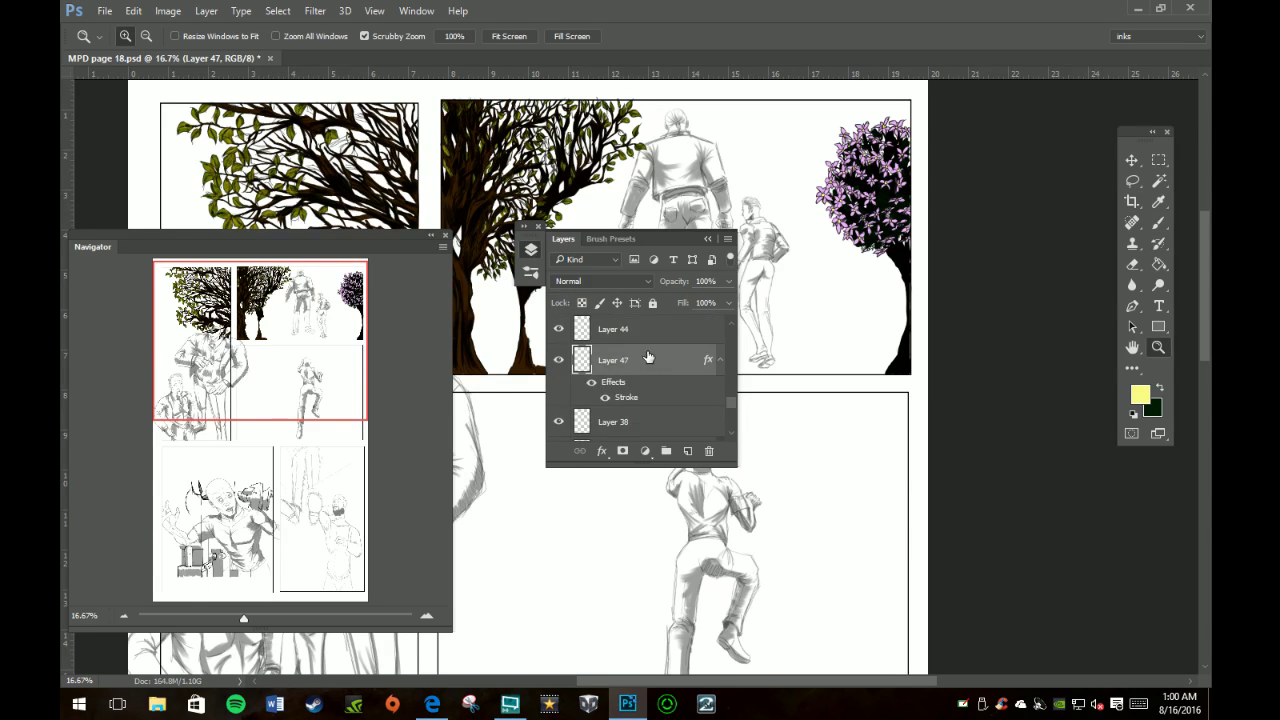
scroll(645, 332, down, 1)
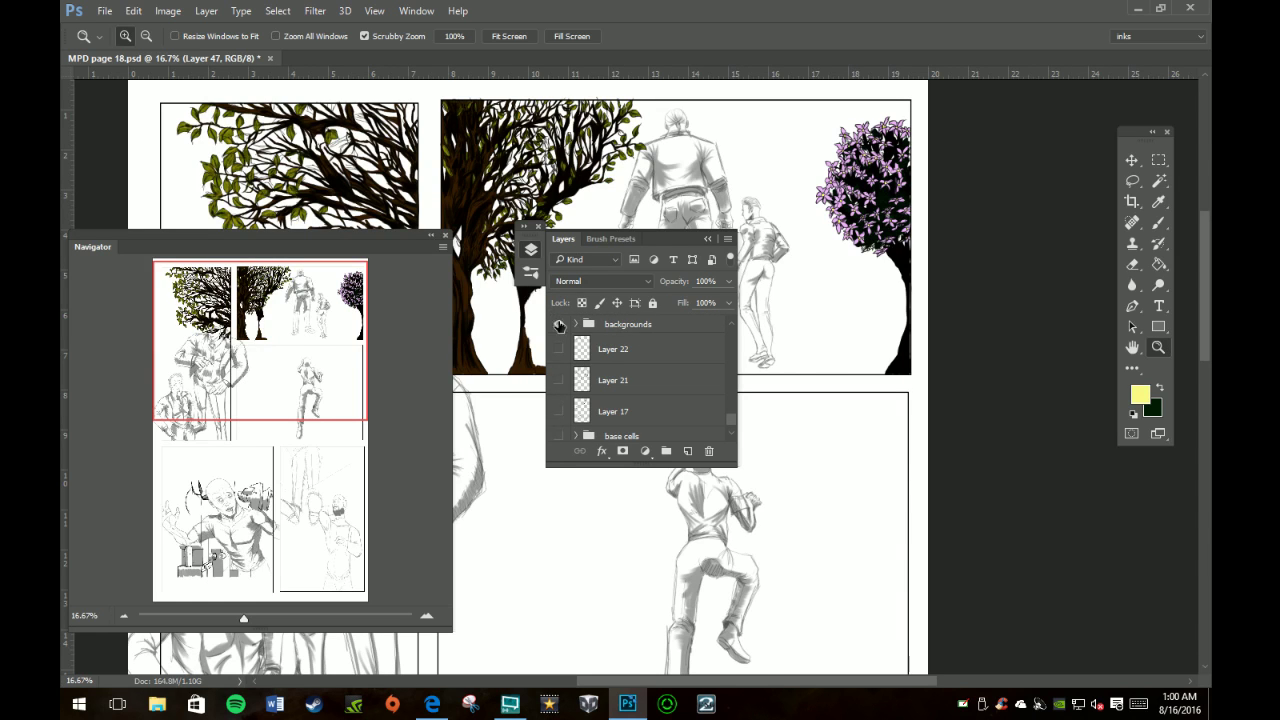
Step: Make the backgrounds group visible, revealing pencilled hedges, buildings and trellis, and tuck the Layers panel away
click(558, 324)
click(707, 238)
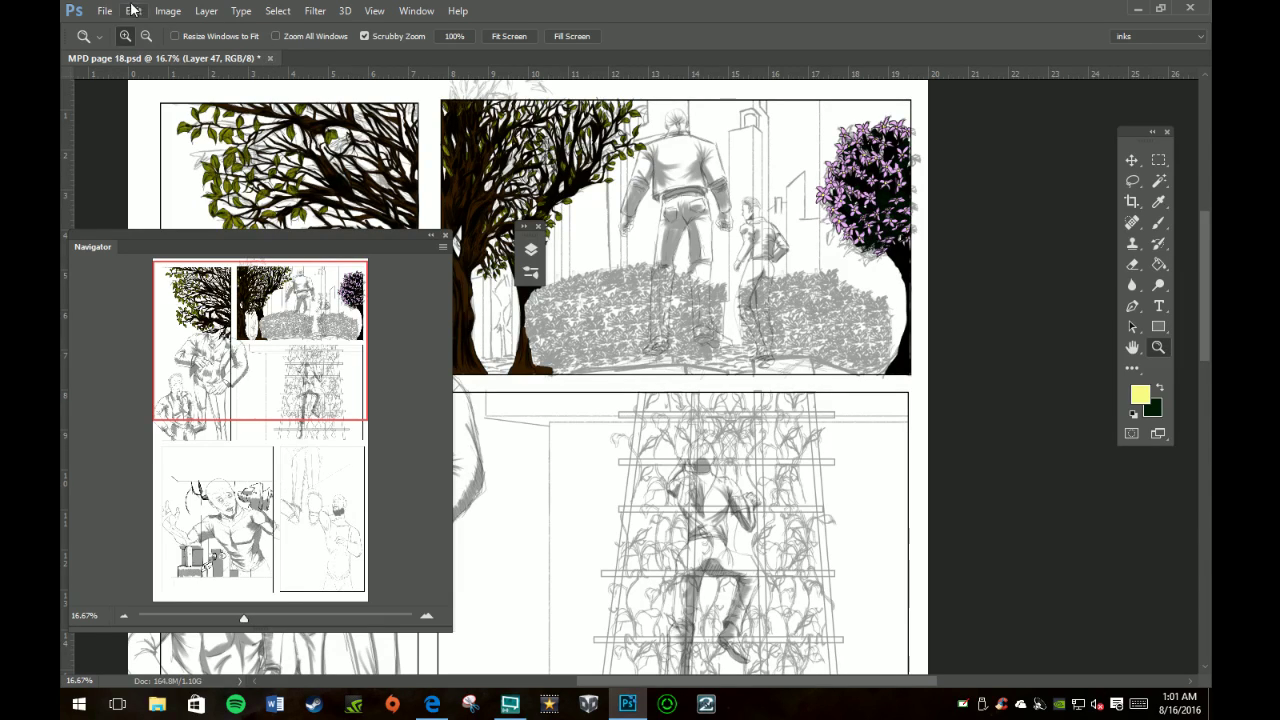
click(100, 12)
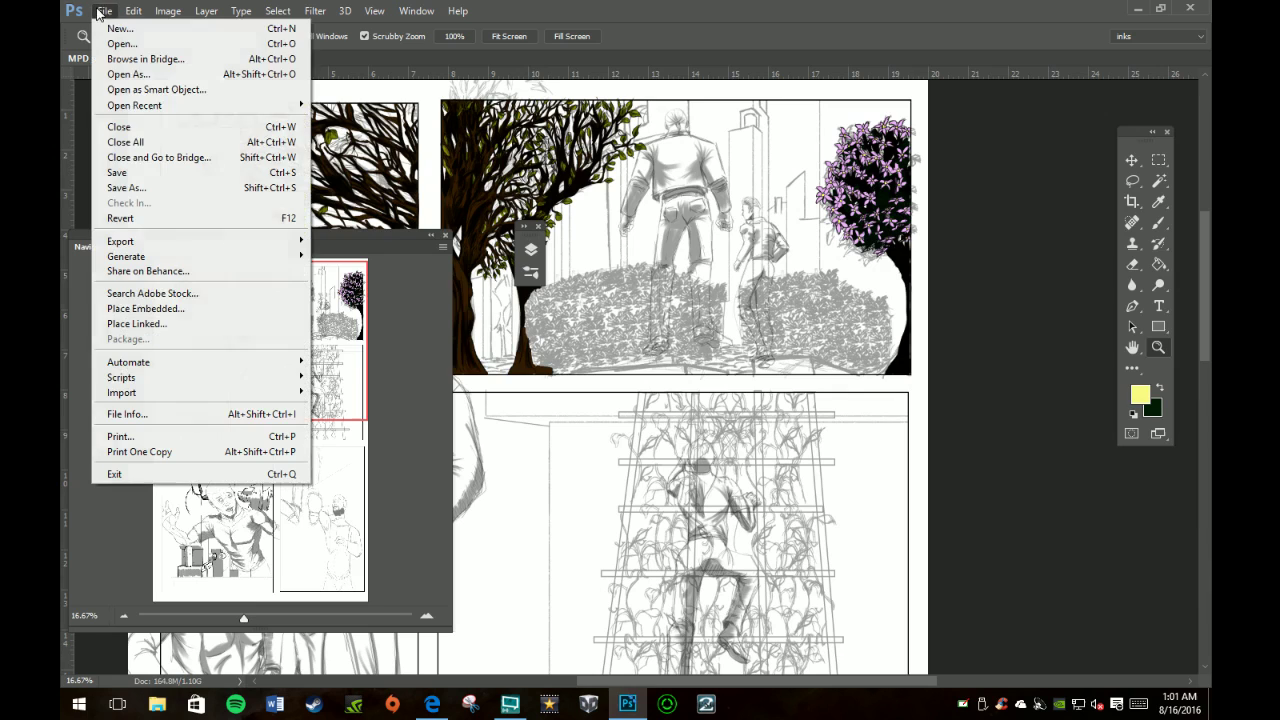
Step: Save MPD page 18.psd with the finished flower bush
click(135, 172)
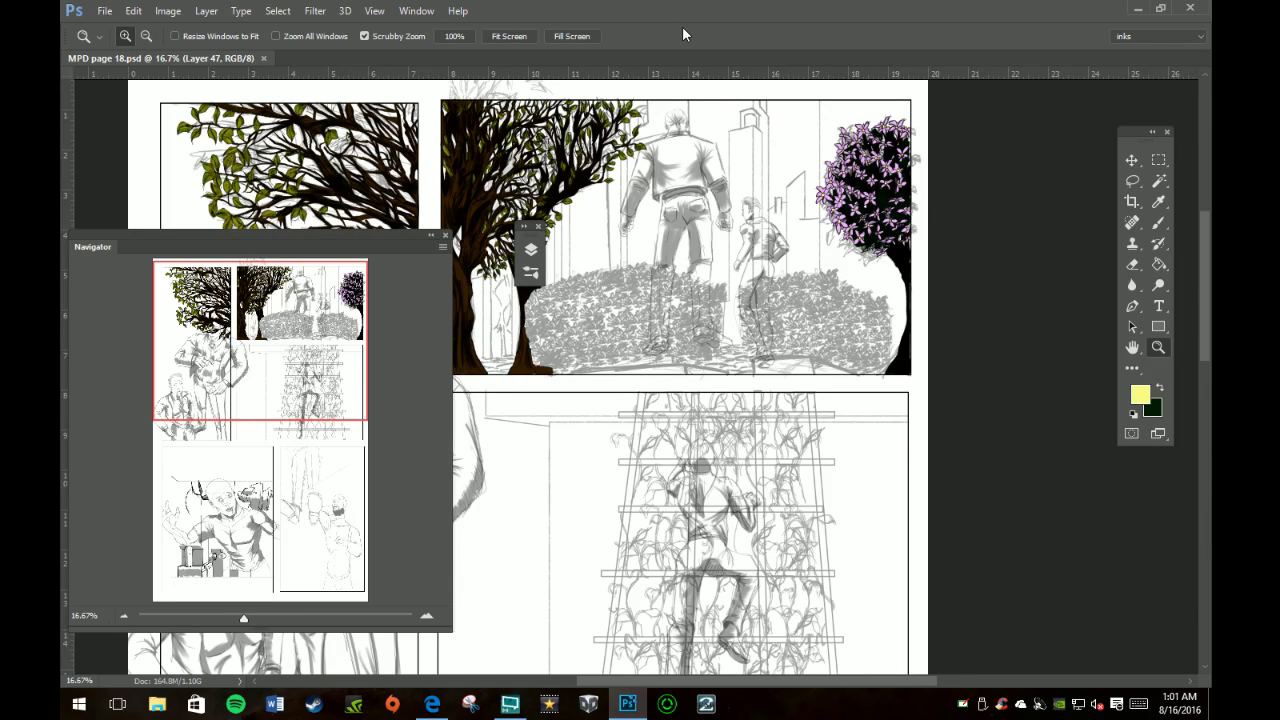
key(alt)
key(alt)
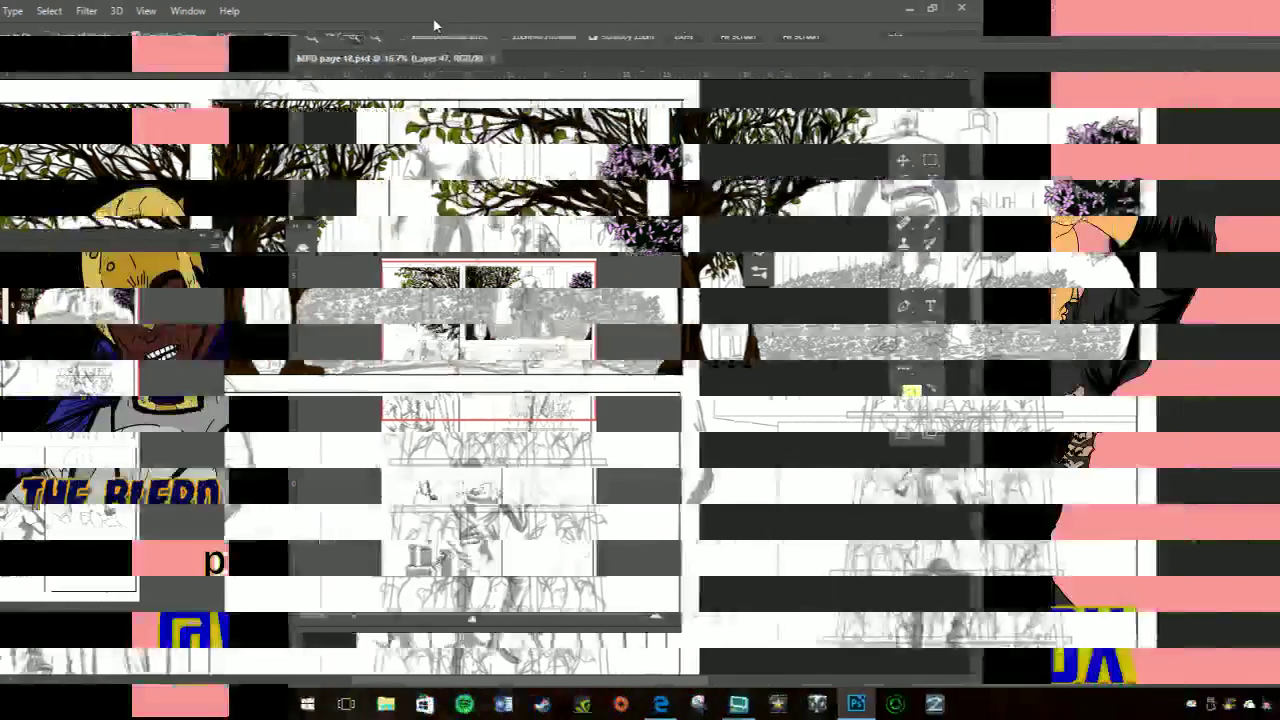